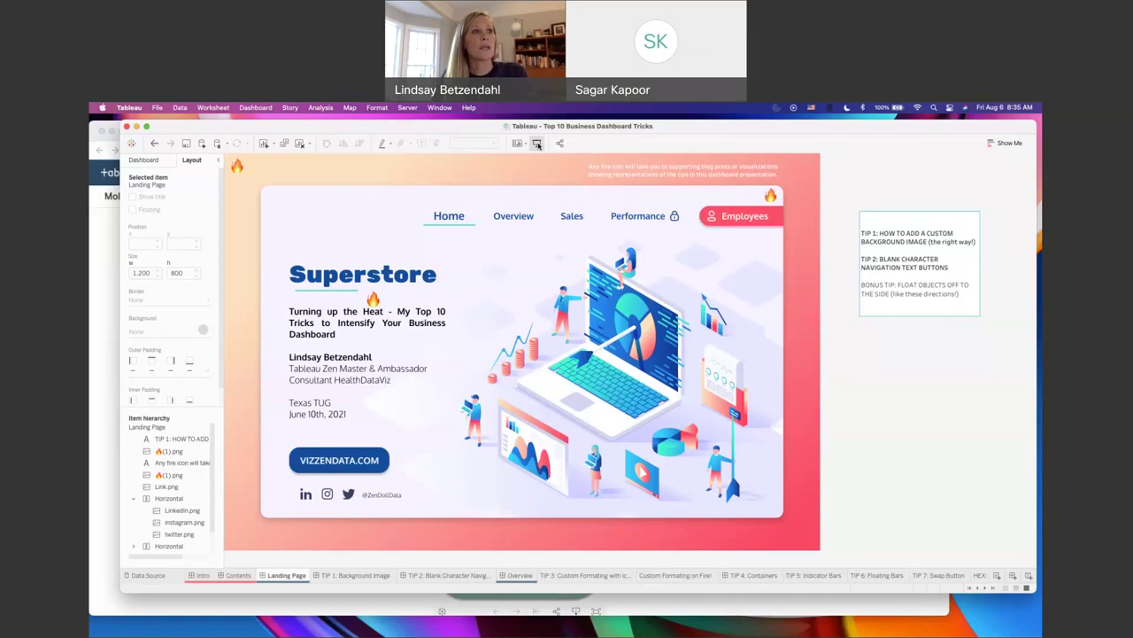
Step: Preview the landing page in presentation mode, follow its navigation to Overview and back to Home, and return to editing
click(536, 144)
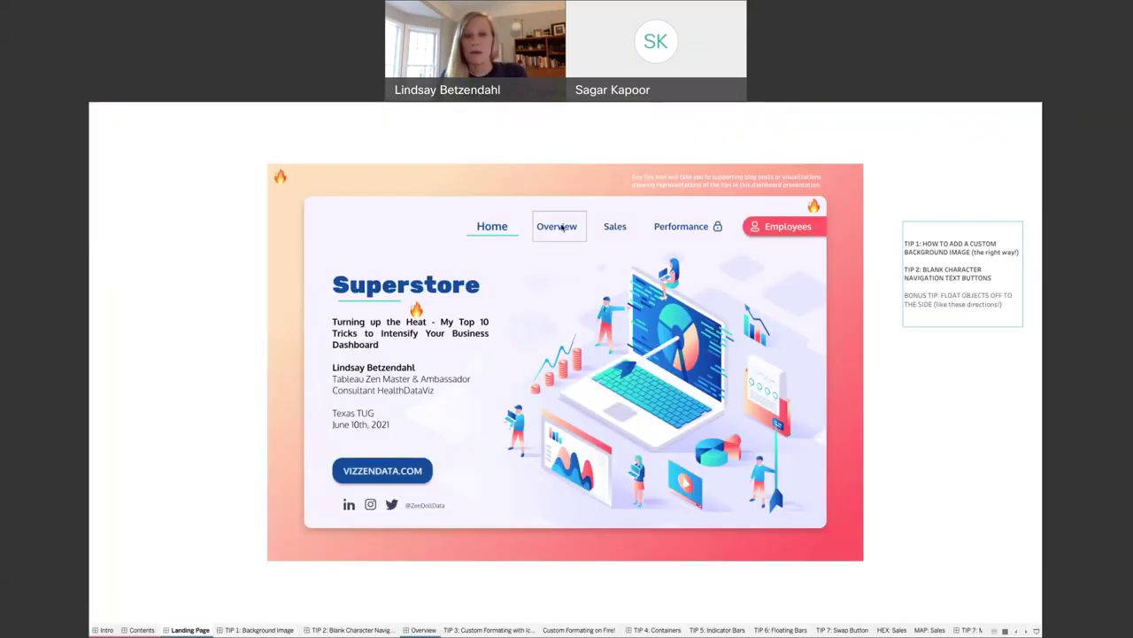
click(562, 227)
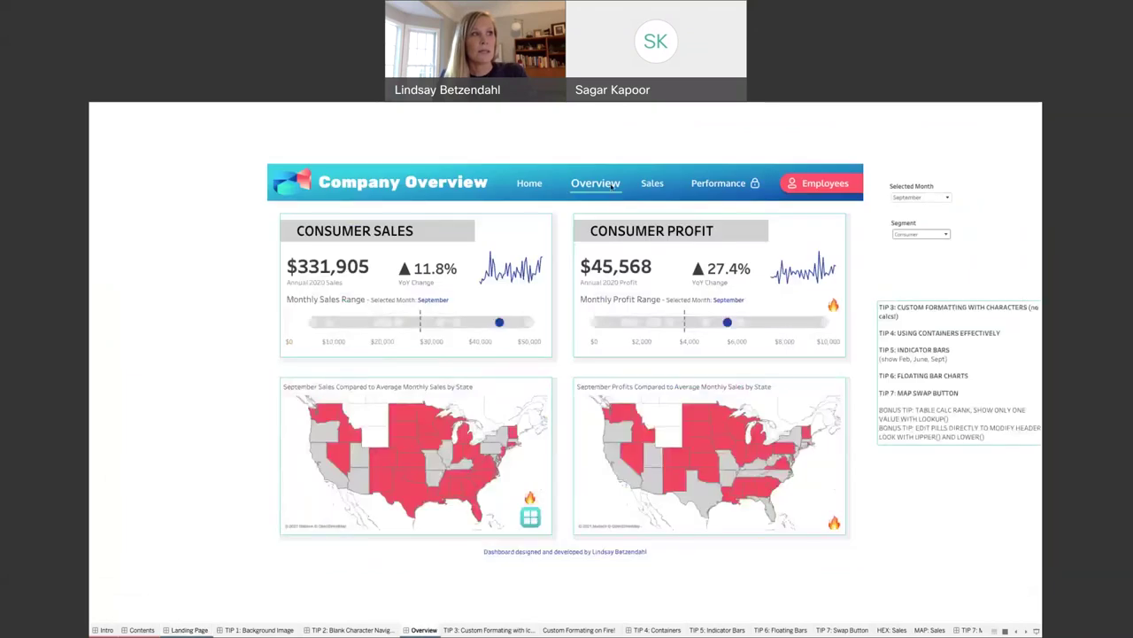
click(527, 184)
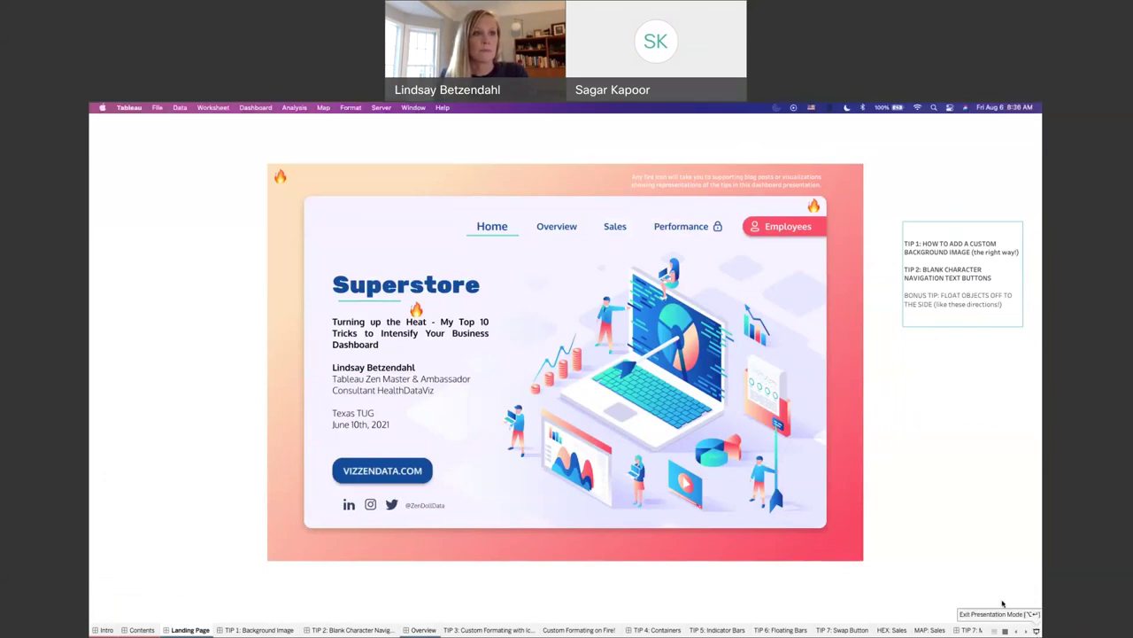
click(1035, 627)
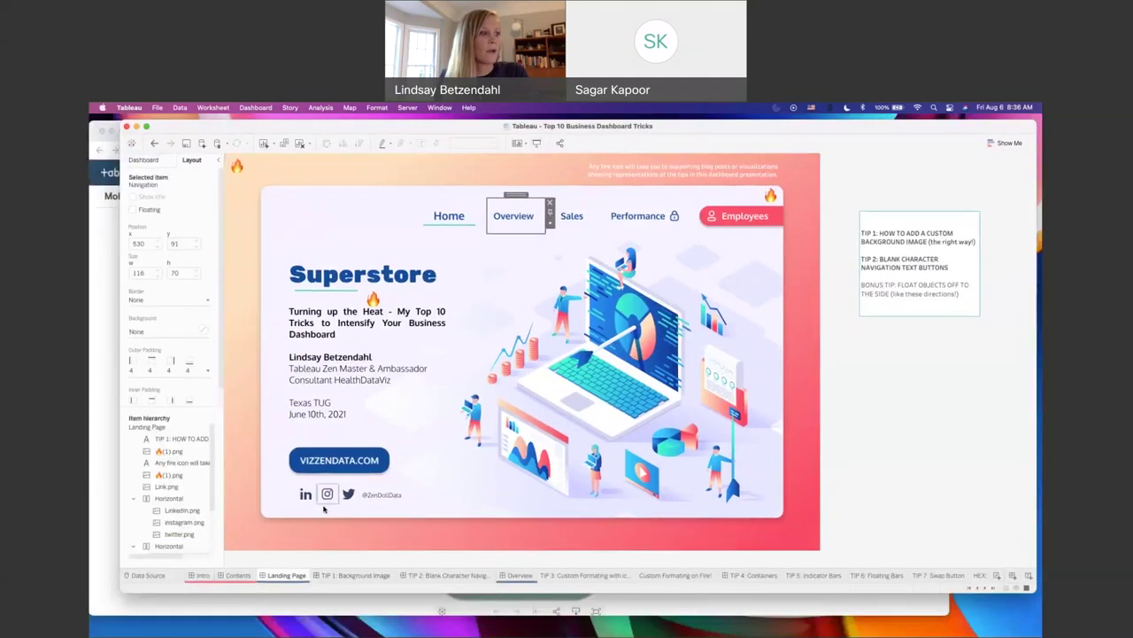
Step: Add a tiled image object below the instruction text on the TIP 1: Background Image dashboard and start choosing its file
click(363, 576)
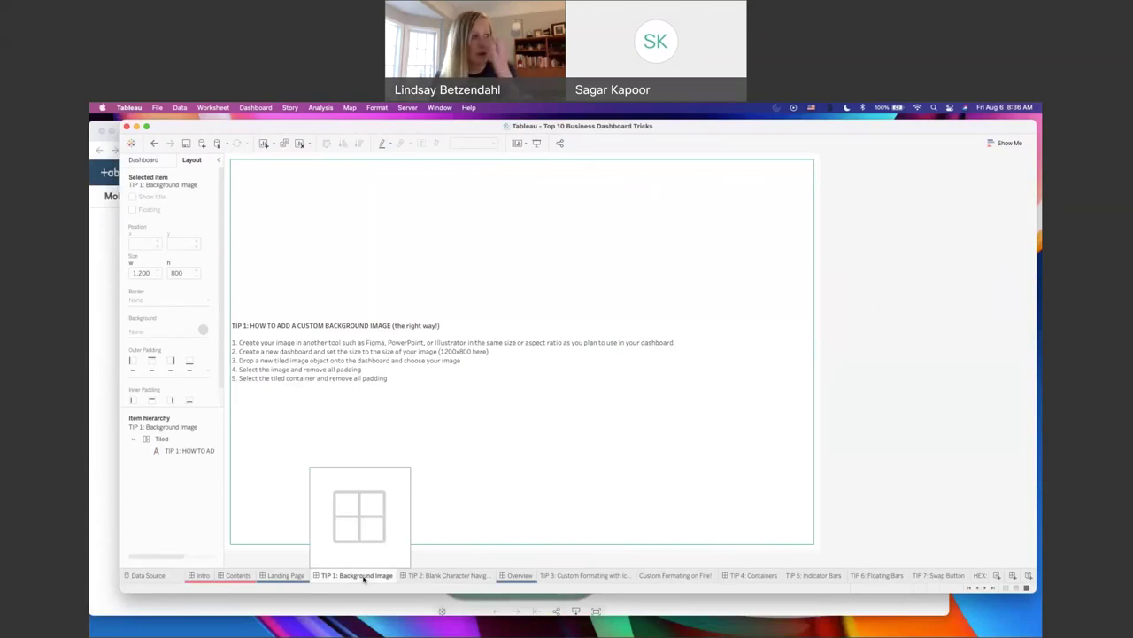
click(167, 162)
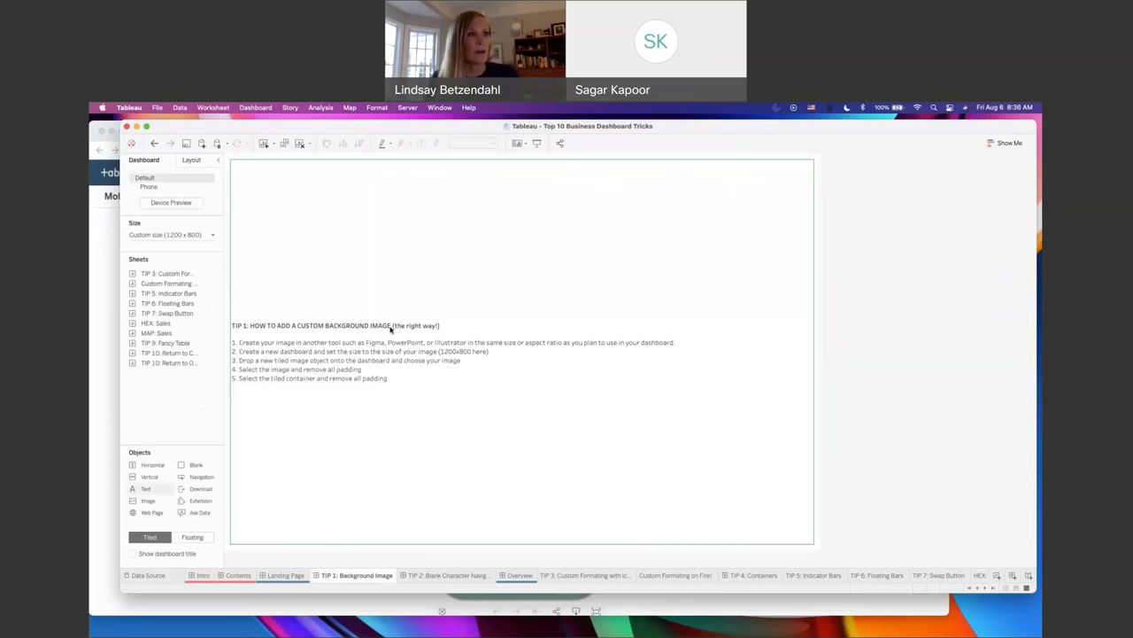
drag(147, 501, 653, 297)
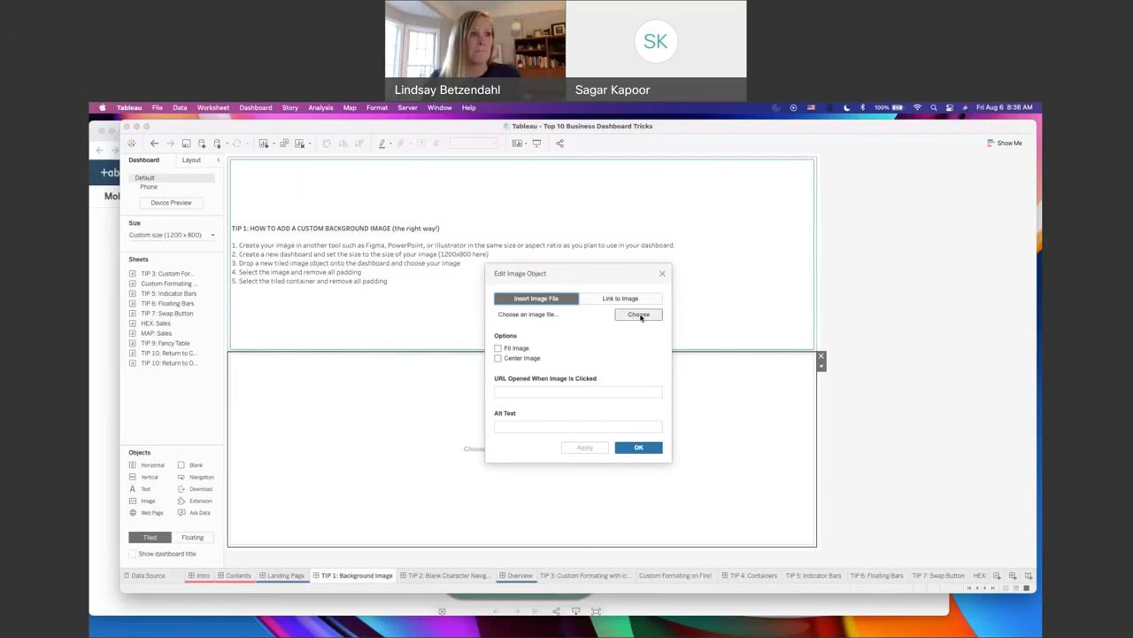
click(639, 315)
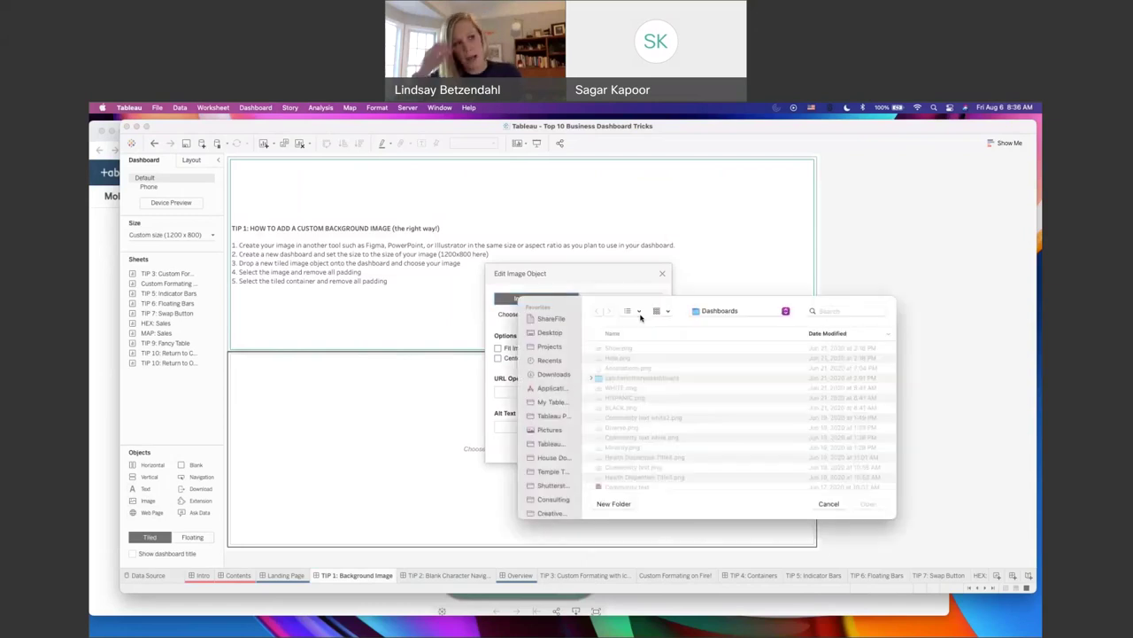
click(554, 373)
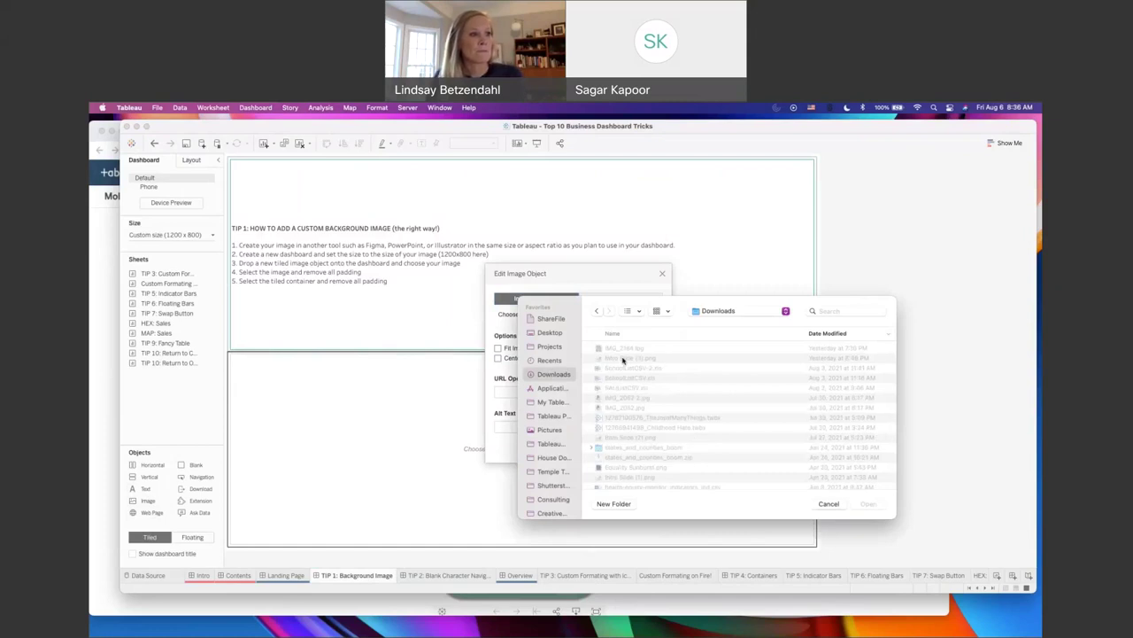
click(622, 359)
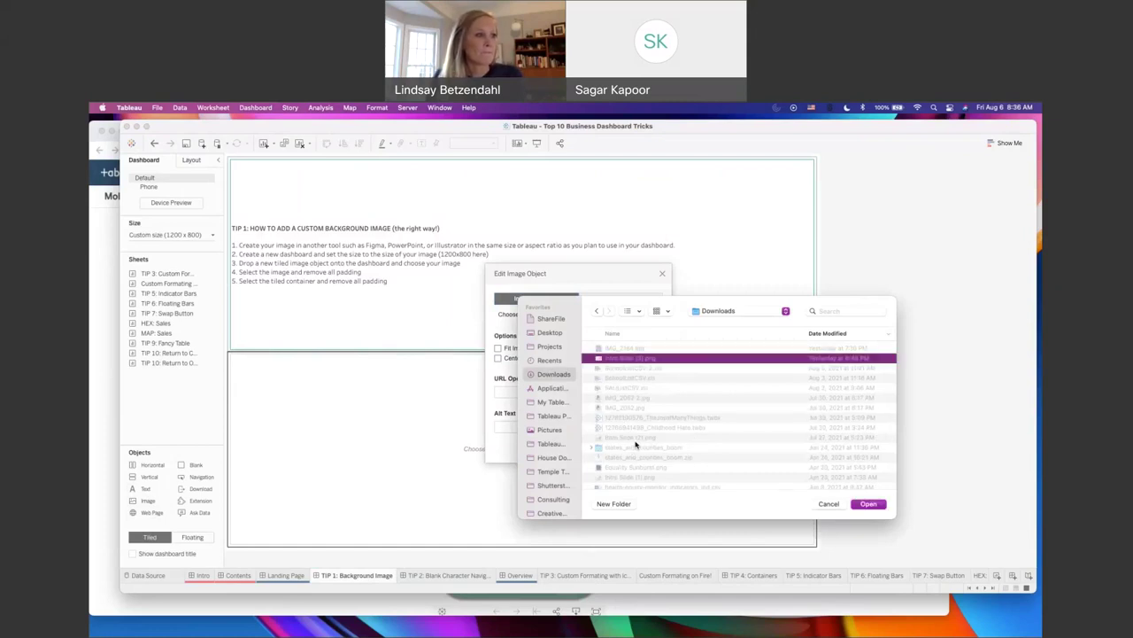
scroll(635, 444, down, 5)
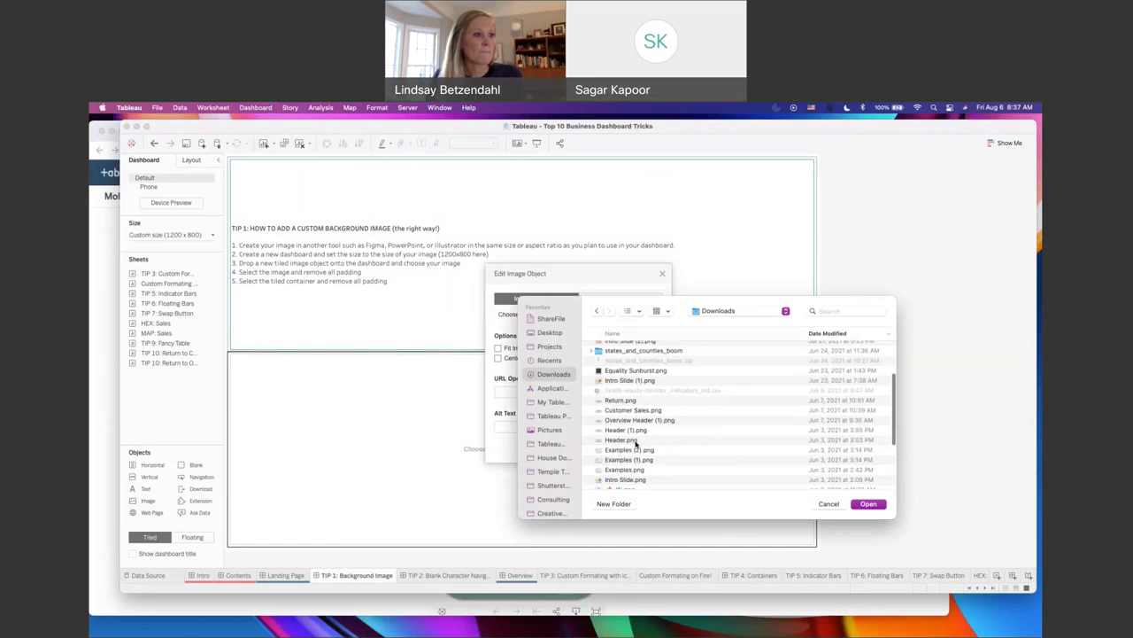
scroll(634, 444, down, 5)
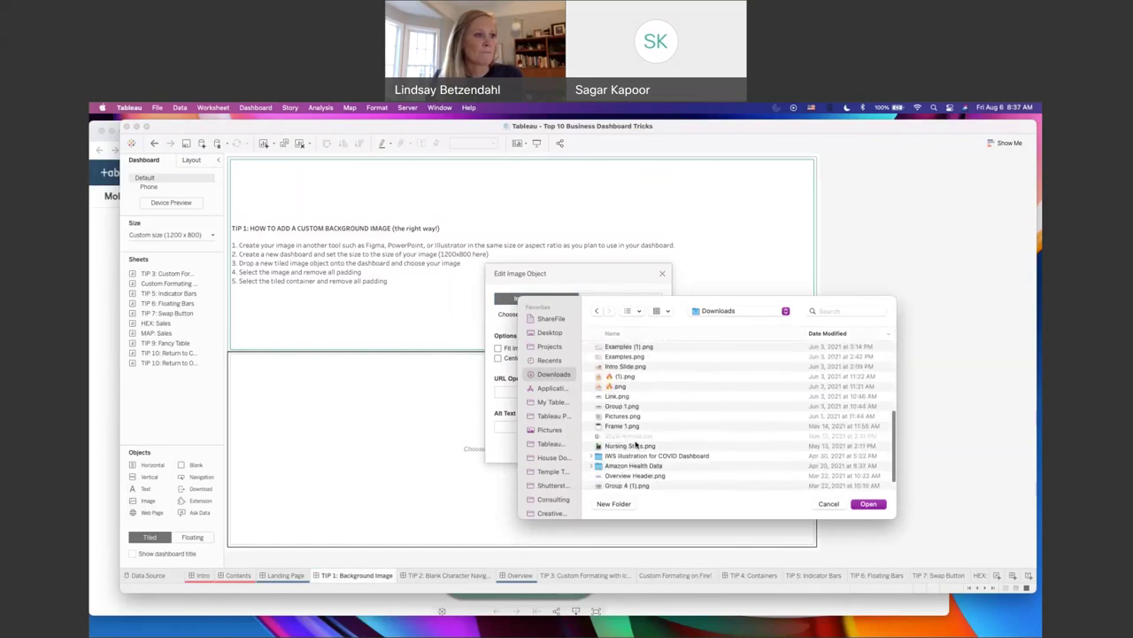
scroll(635, 445, up, 10)
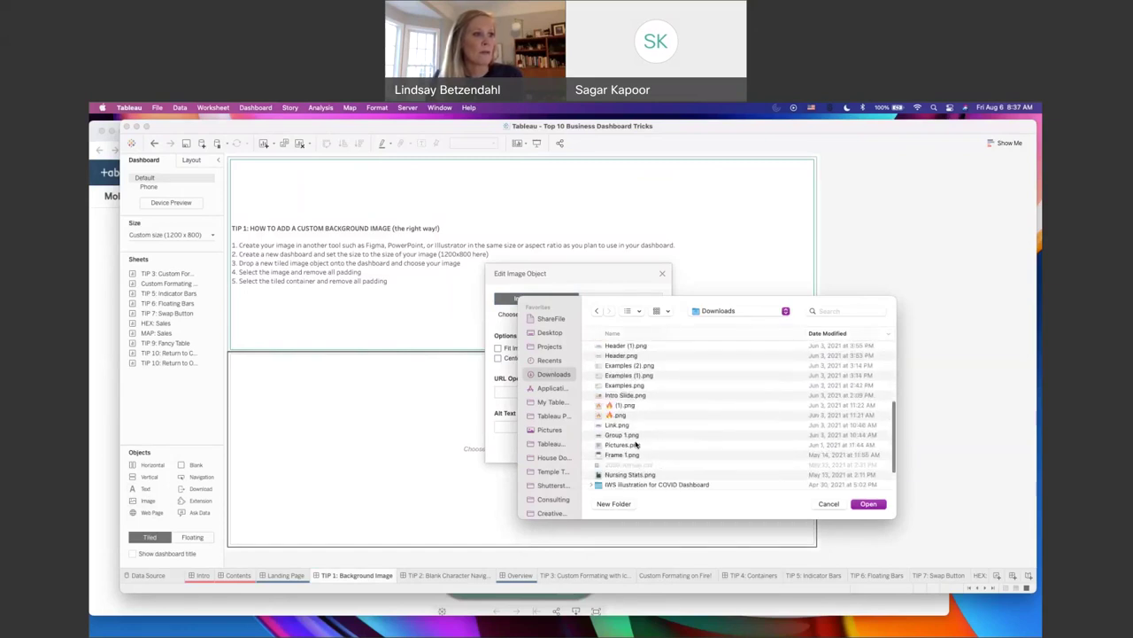
click(549, 332)
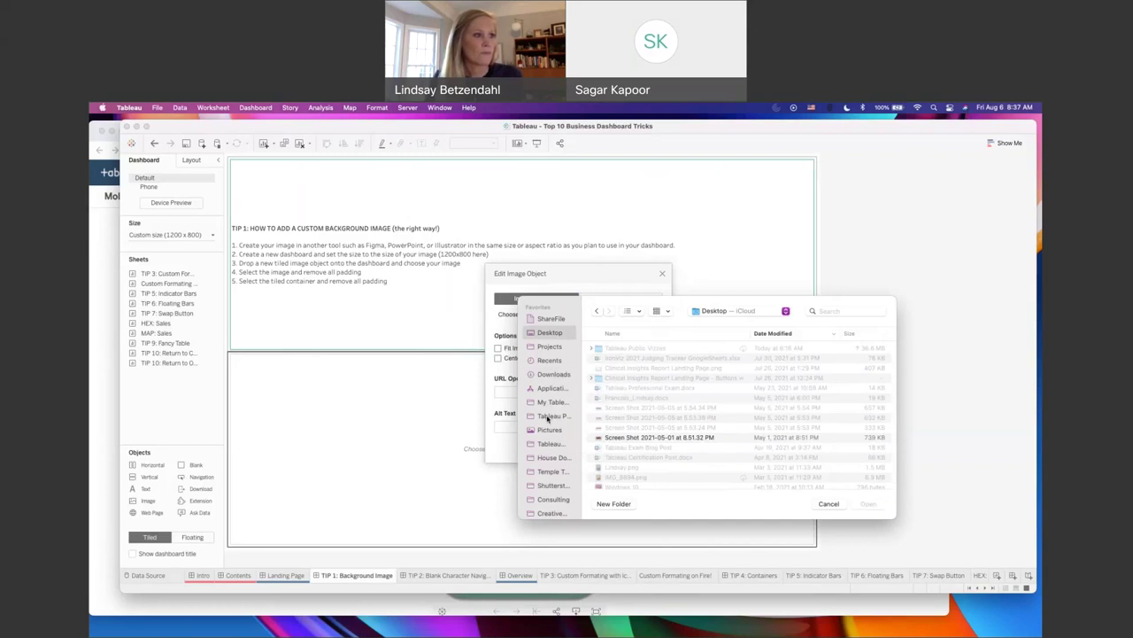
Step: Insert Monday Mini Blank Text.png from the Tableau Public Vizzes folder, with Fit Image and Center Image enabled
click(549, 415)
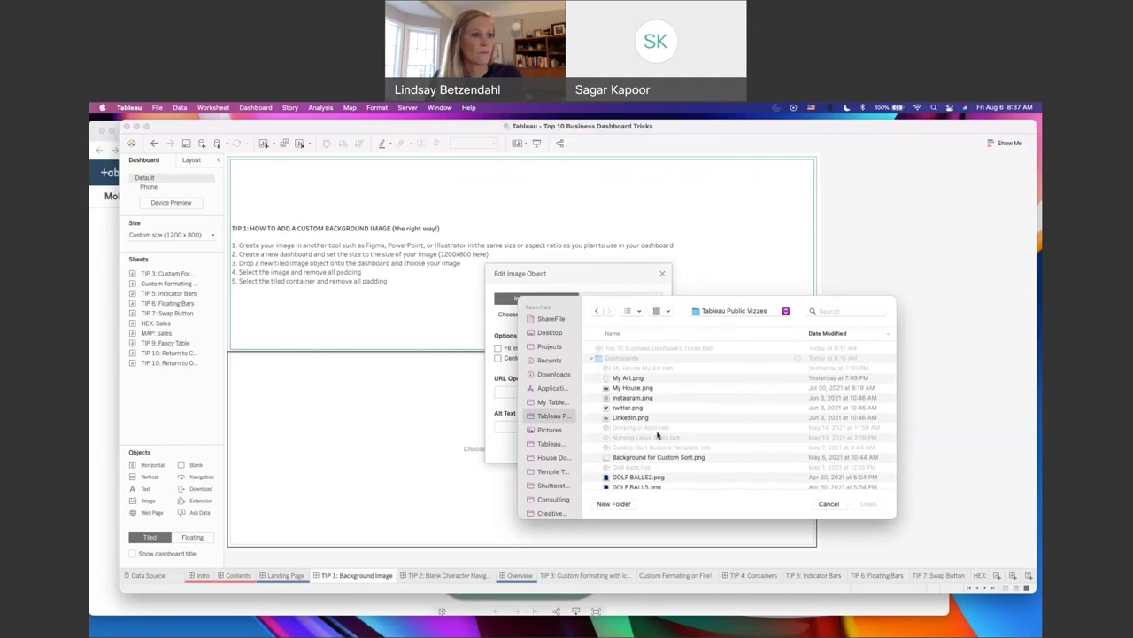
scroll(637, 434, down, 5)
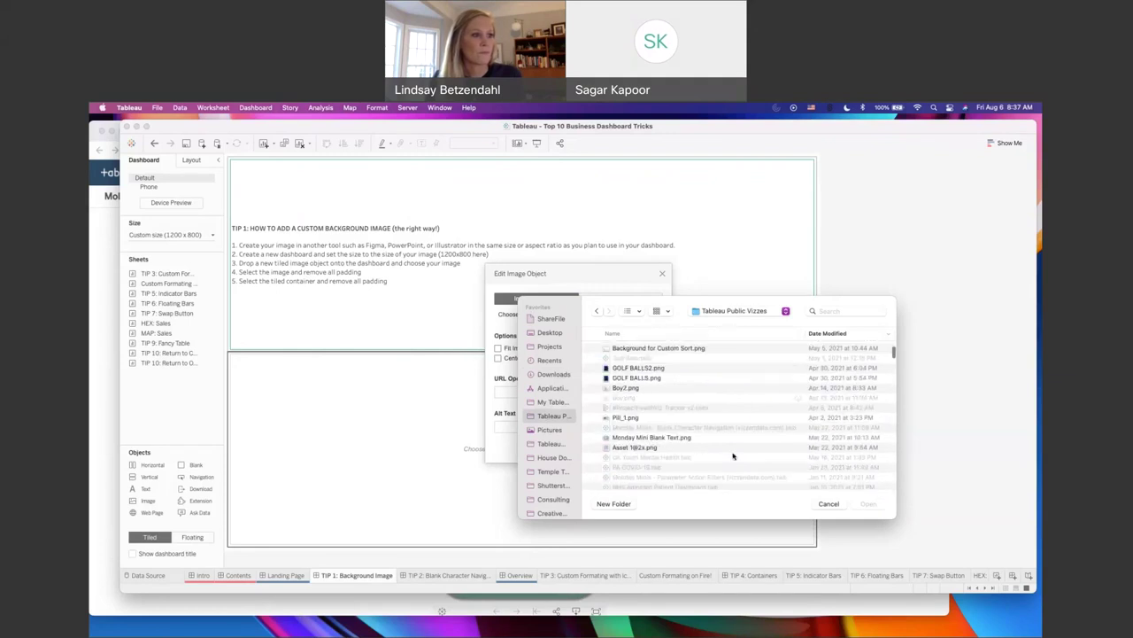
click(642, 437)
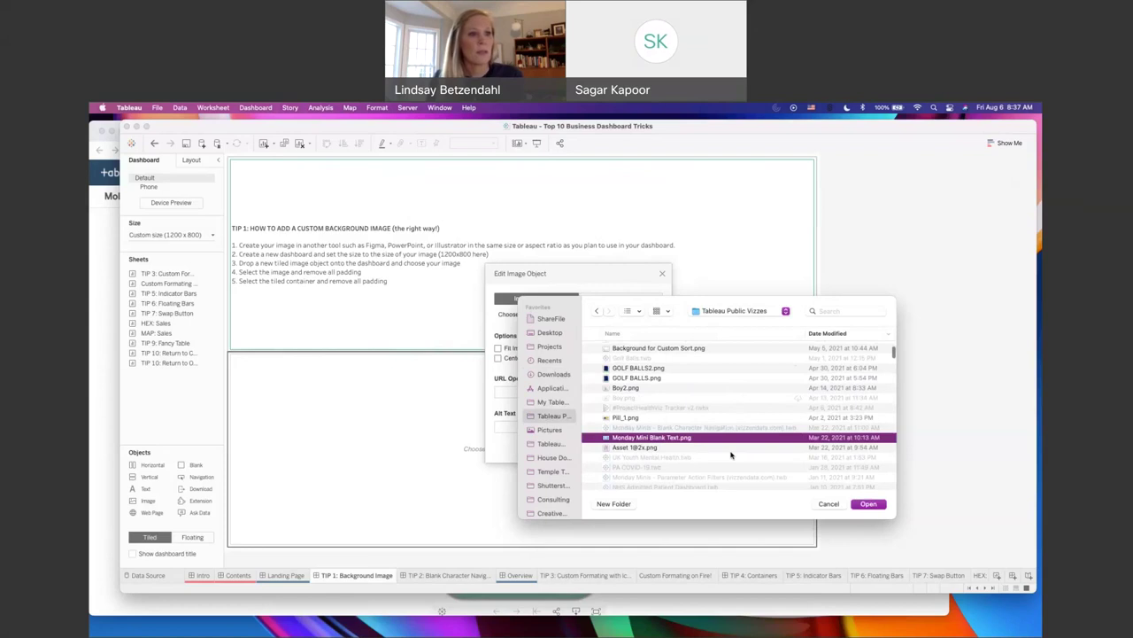
click(868, 504)
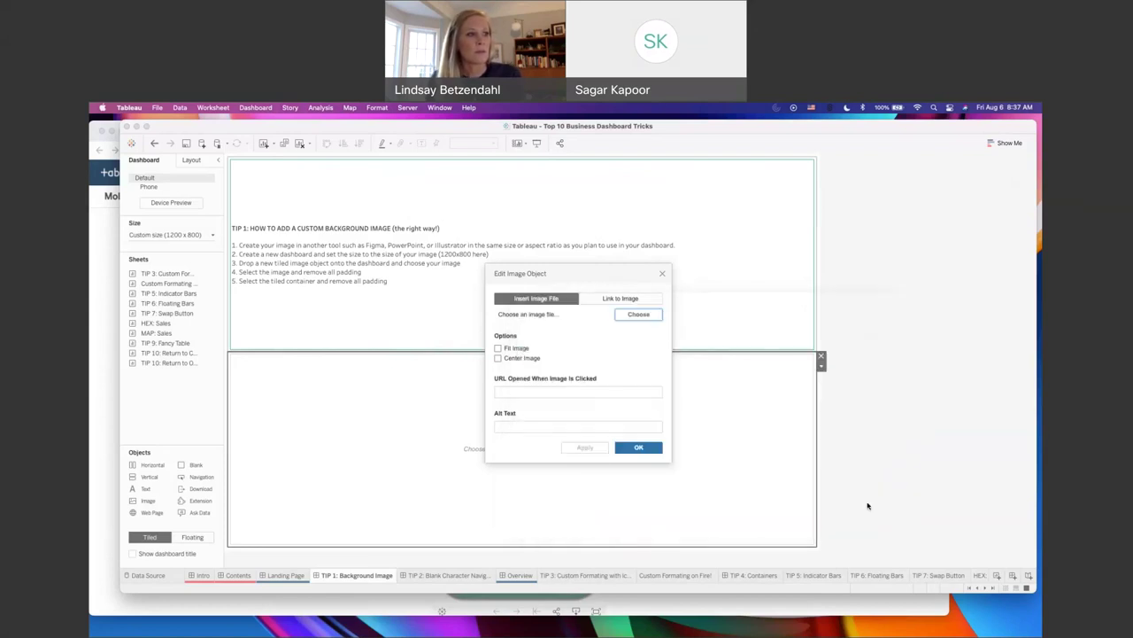
click(498, 348)
click(499, 358)
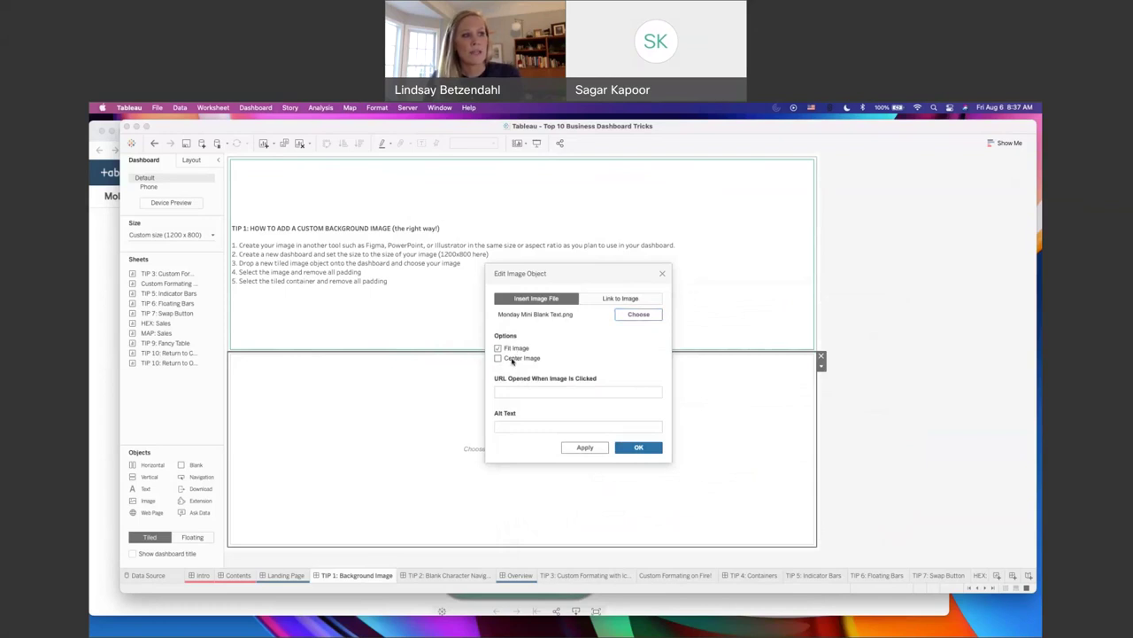
click(643, 448)
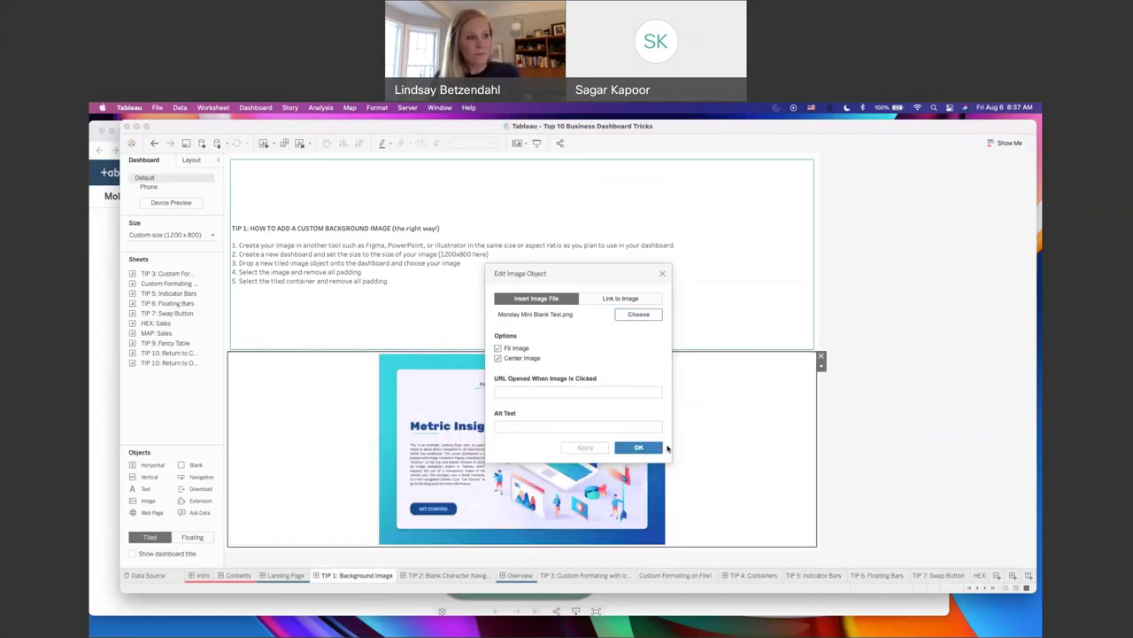
Step: Remove the instruction text object and set the background image's outer padding to 0 on all sides
click(755, 248)
click(821, 164)
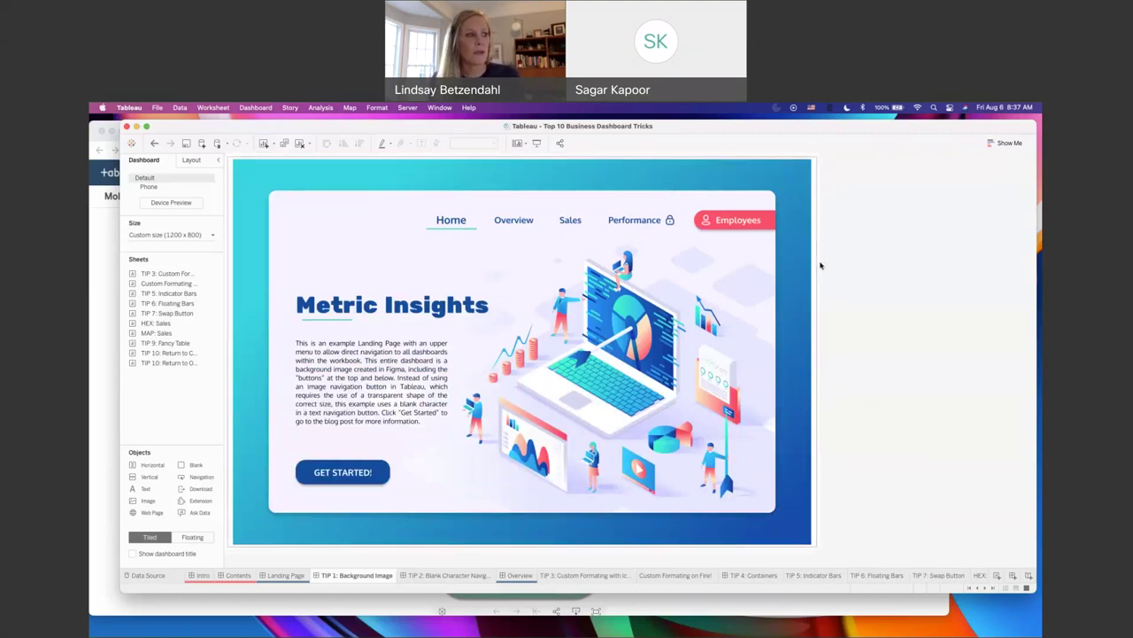
click(640, 348)
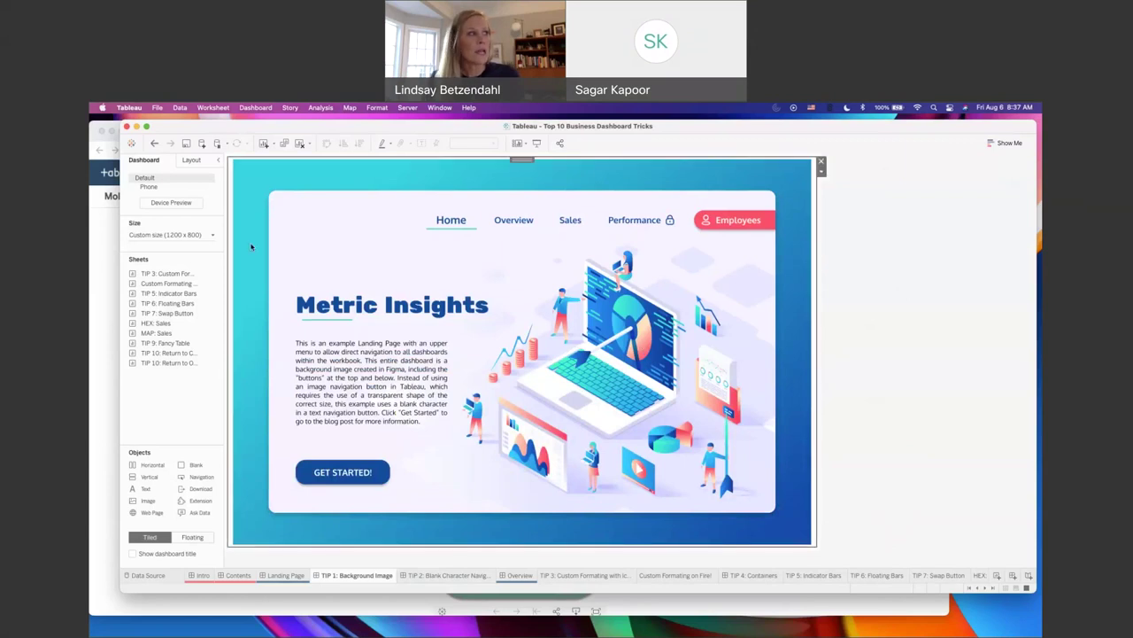
click(192, 159)
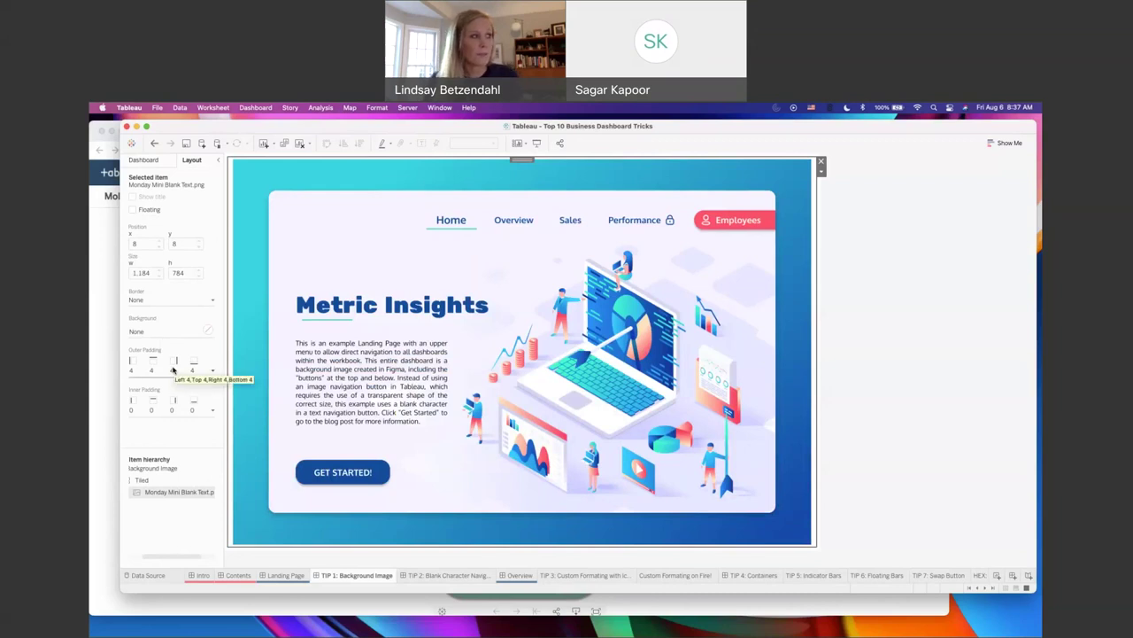
click(212, 370)
text(0)
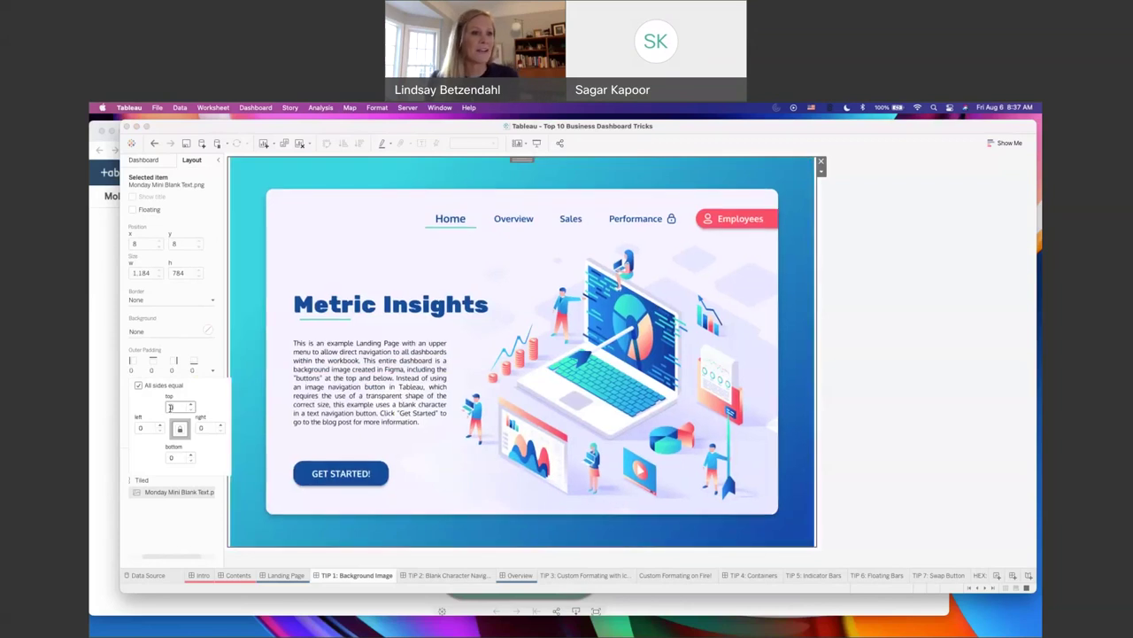
click(898, 387)
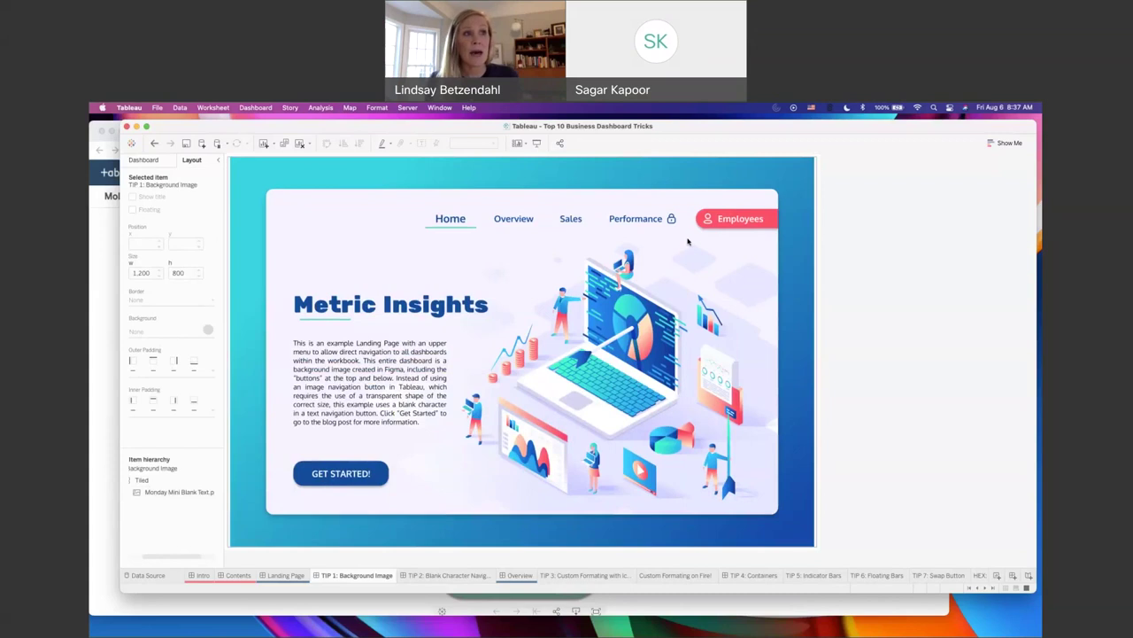
Step: Set the outer padding of the tiled container around the background image to 0 on all sides
click(820, 168)
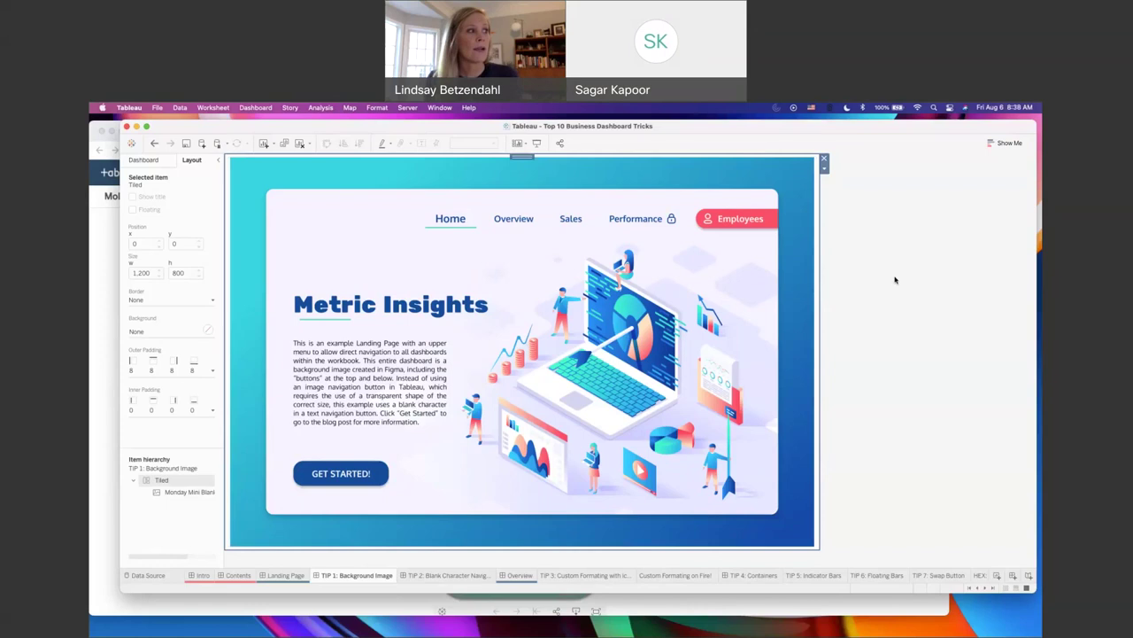
click(212, 373)
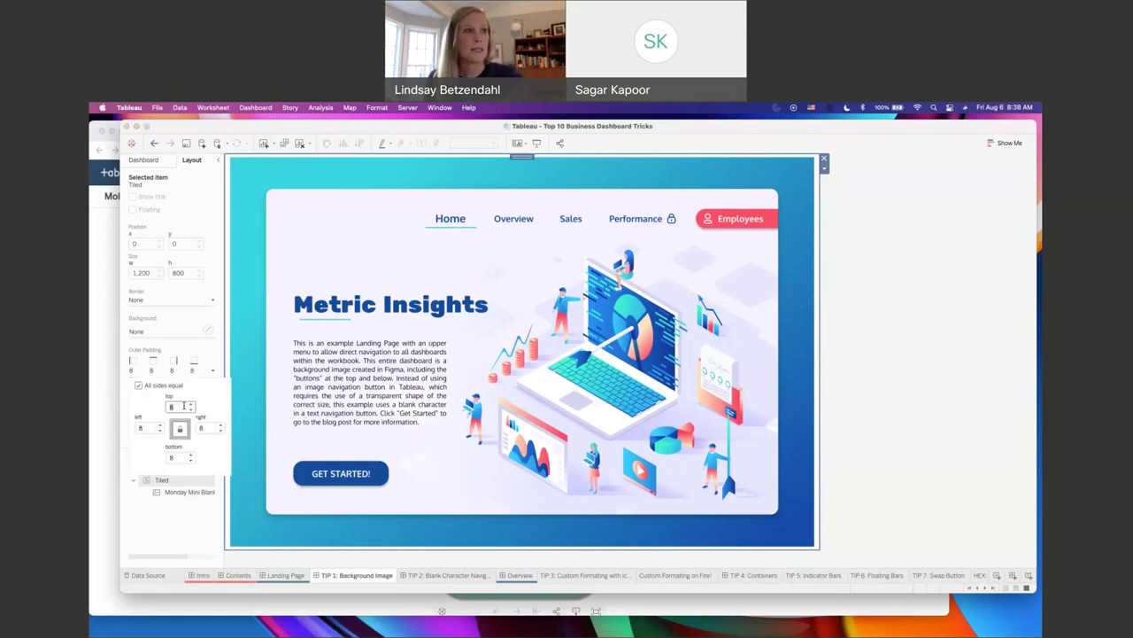
text(0)
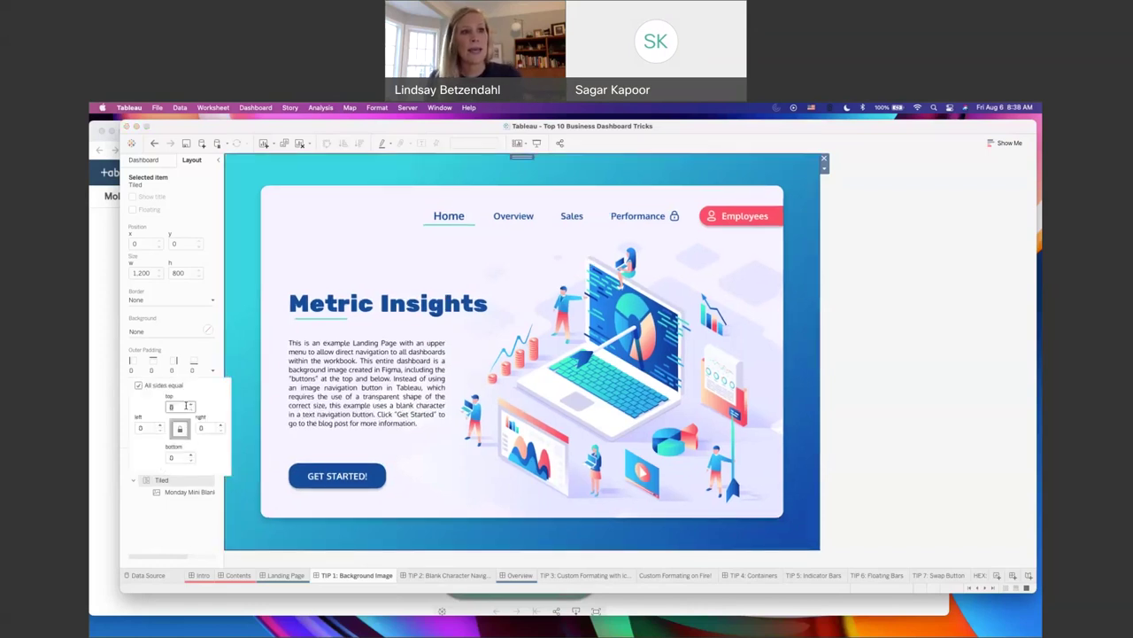
click(825, 301)
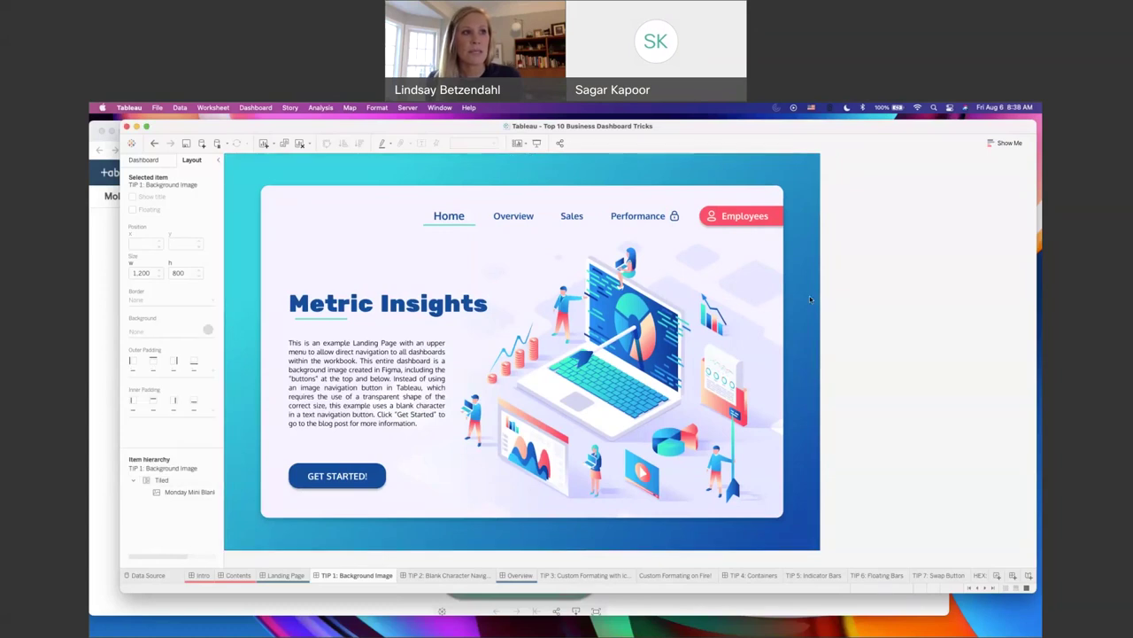
Step: Inspect the background image's size, and switch to Figma in Chrome to check the Monday Mini Blank Text frame's dimensions
click(810, 296)
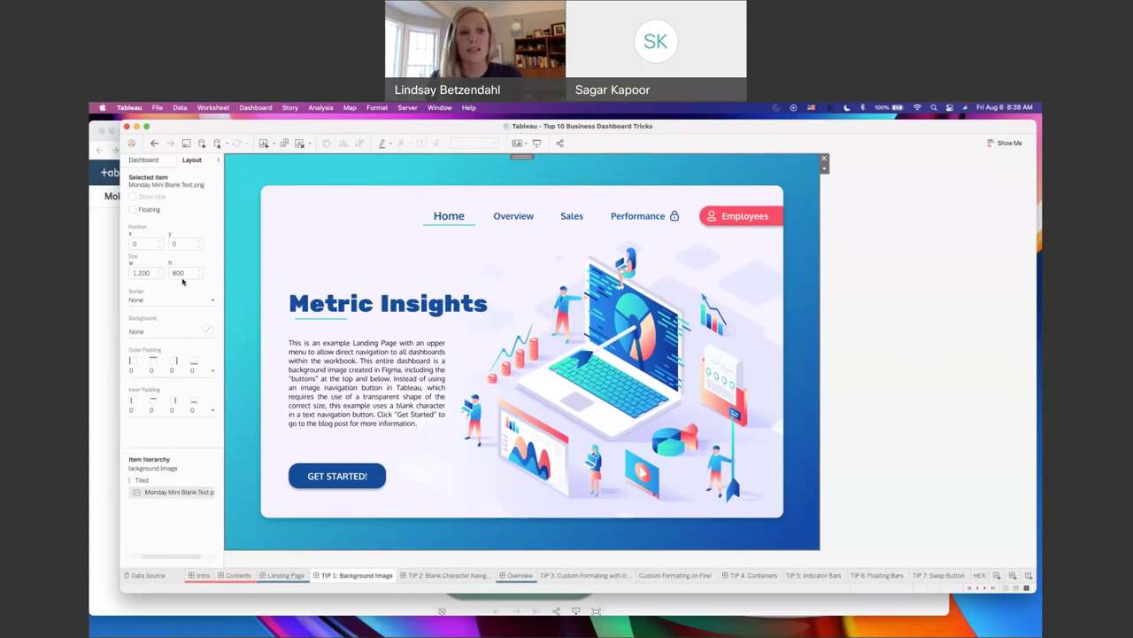
click(102, 230)
key(super+1)
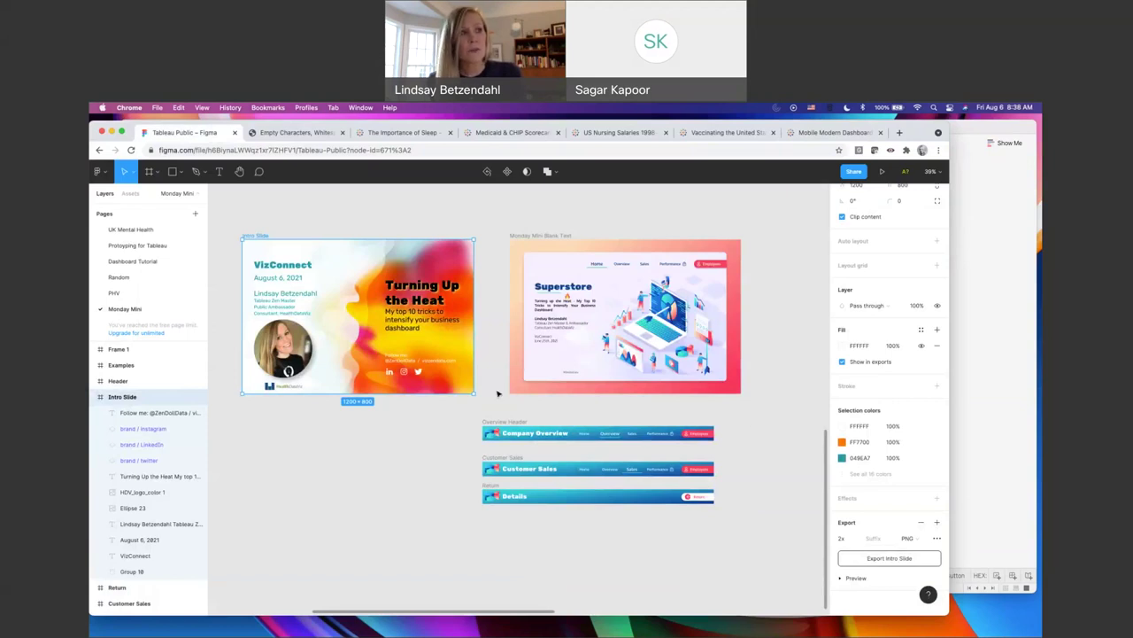
click(683, 235)
scroll(892, 308, up, 3)
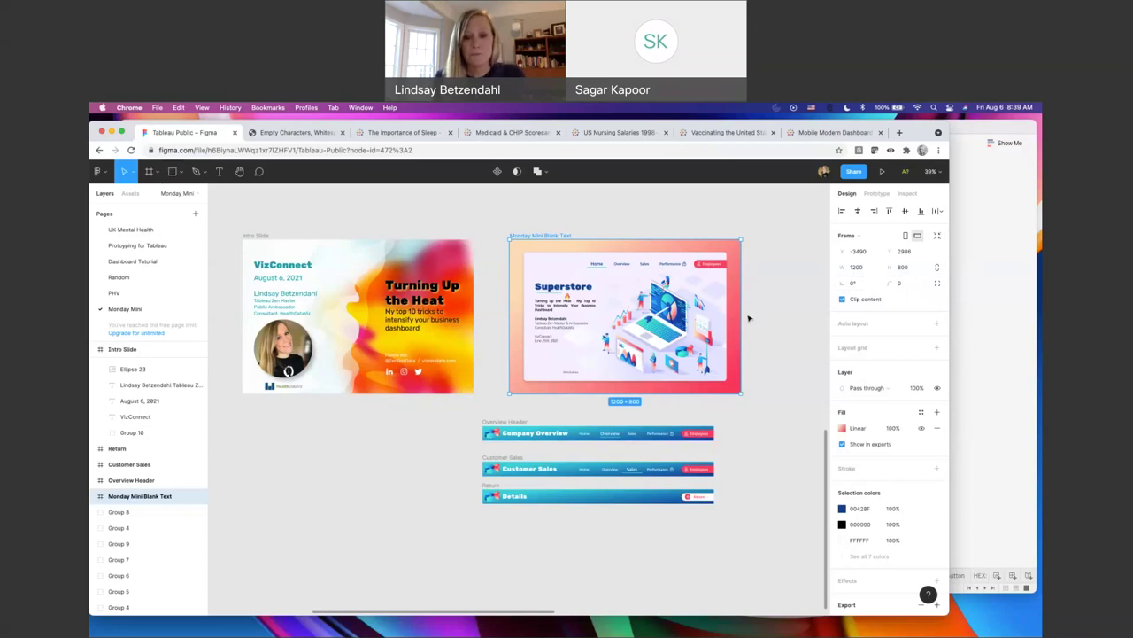
Step: Switch back to Tableau and move the Landing Page's floating tips text box onto the dashboard, at about x 793, y 116
click(999, 401)
click(447, 576)
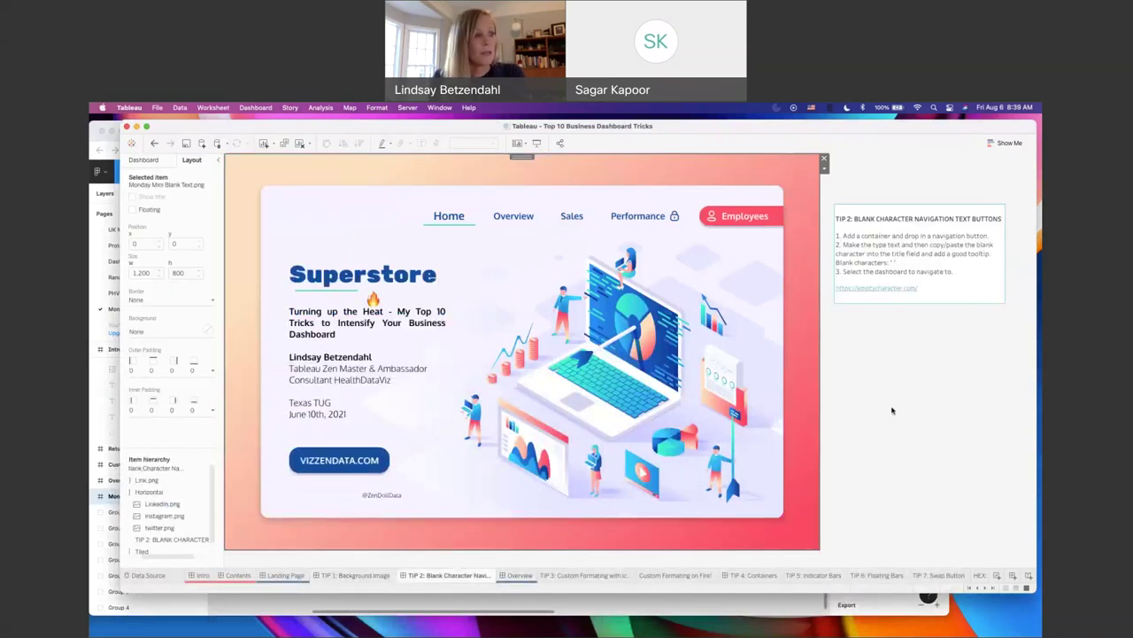
click(285, 575)
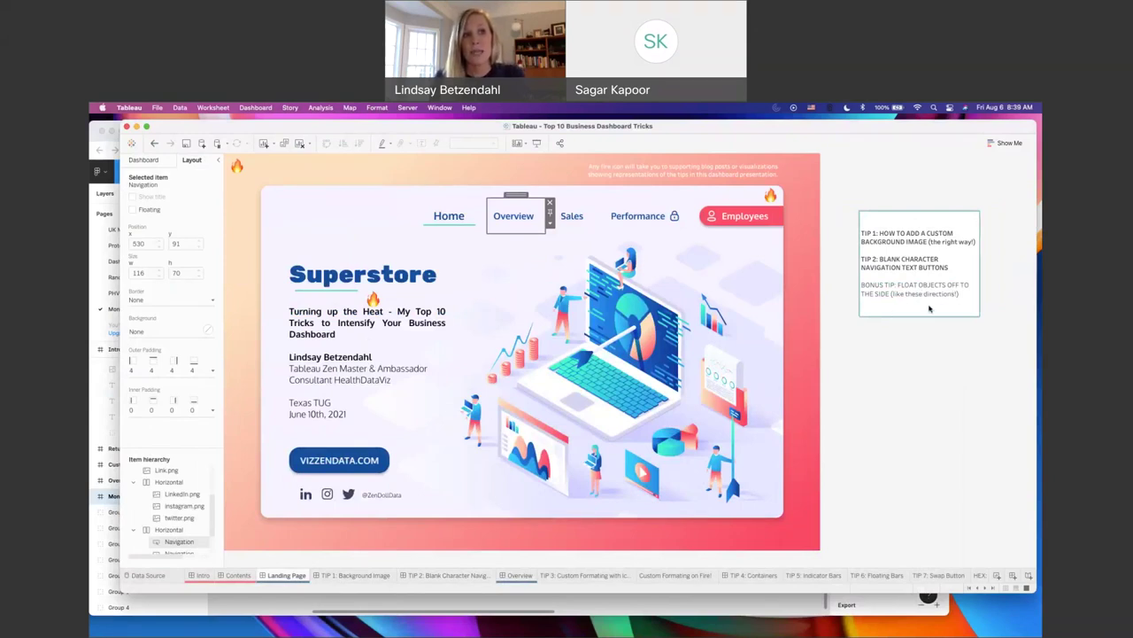
click(929, 308)
drag(867, 281, 757, 273)
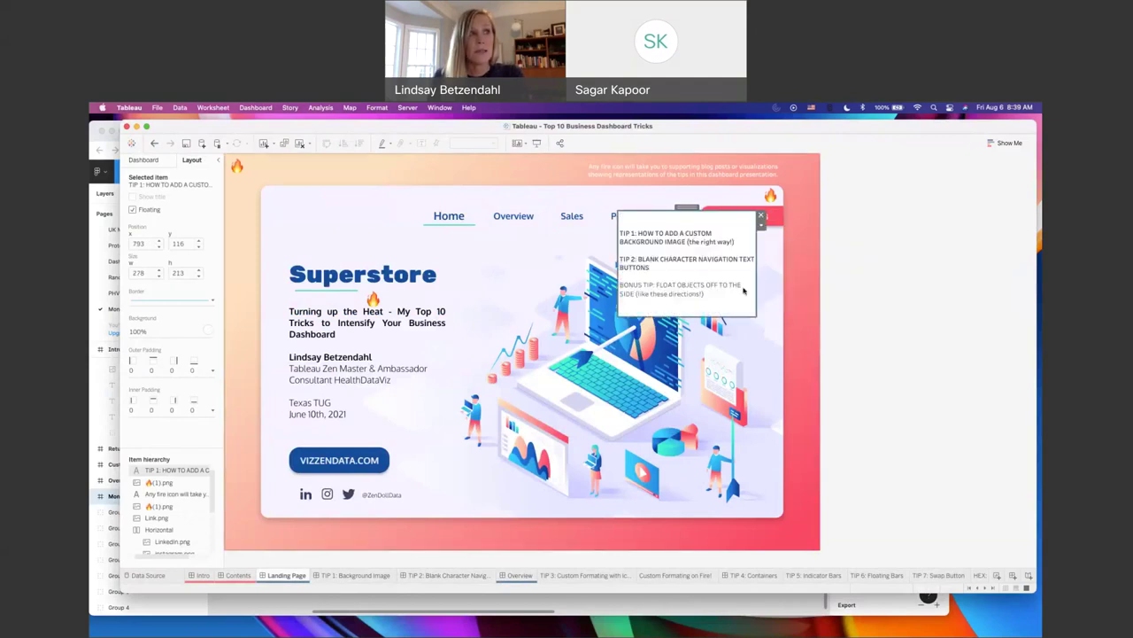
Step: Position the floating tips text box beside the Landing Page at x 1,257, y 116, with width 278 and height 234
drag(687, 209, 960, 254)
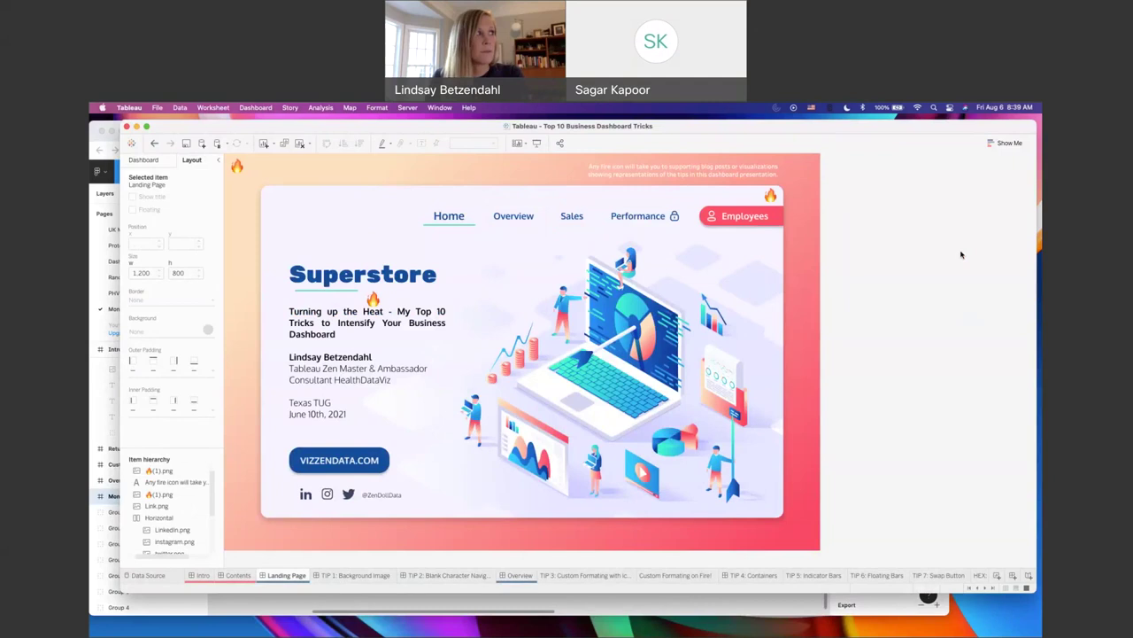
click(155, 143)
drag(755, 258, 986, 266)
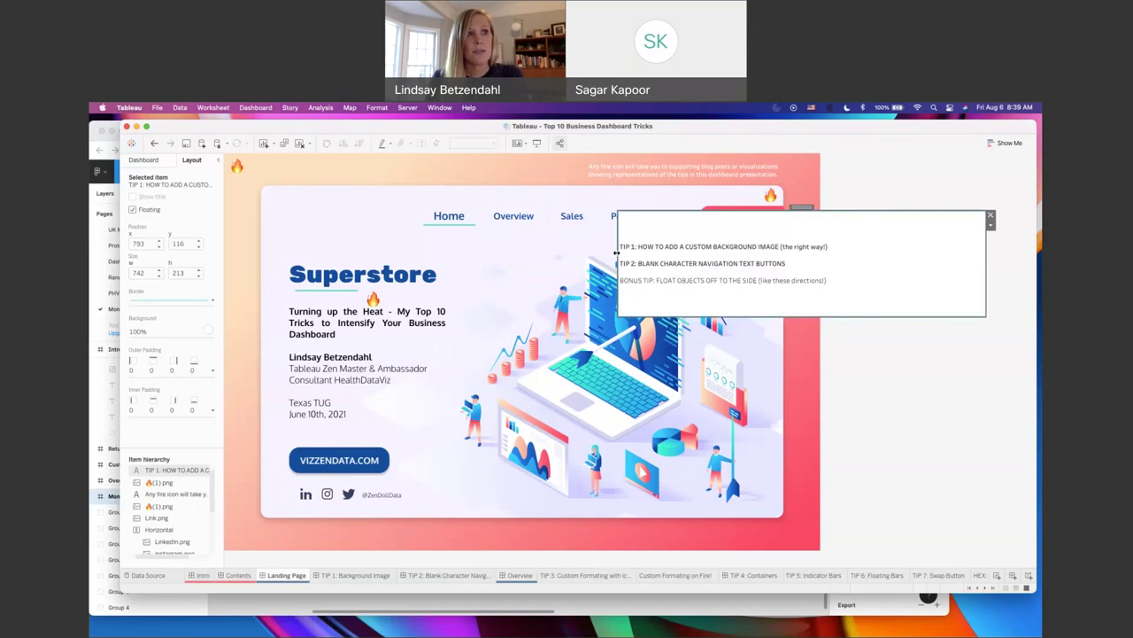
drag(616, 253, 847, 263)
mouse_move(929, 317)
mouse_down()
mouse_move(929, 327)
mouse_move(911, 326)
mouse_up()
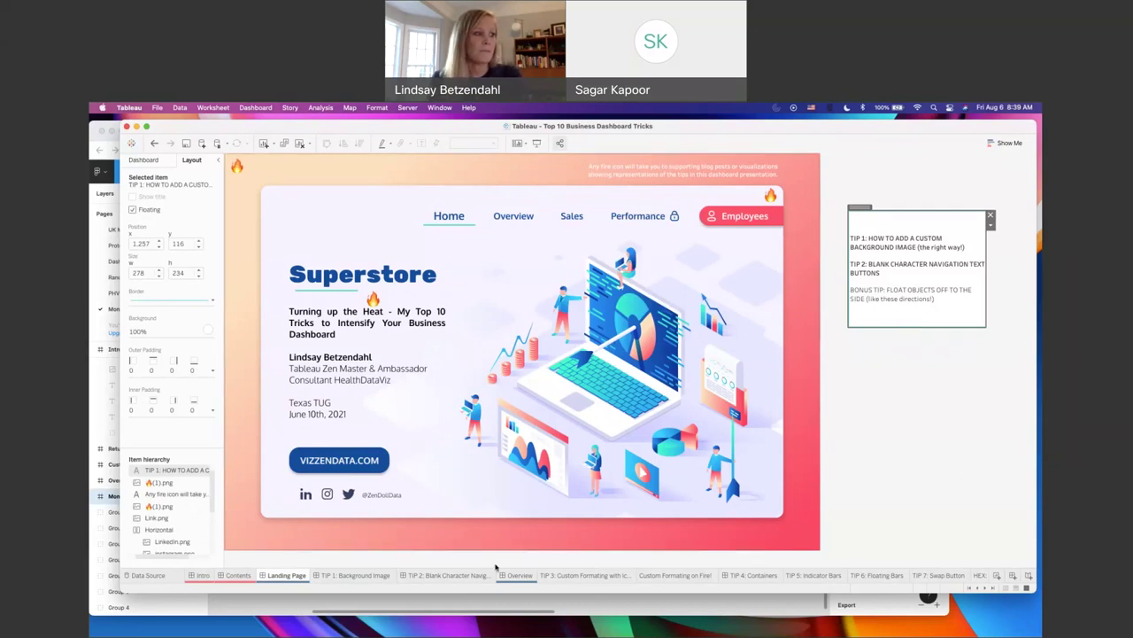
Step: On the TIP 2: Blank Character Navigation dashboard, add a floating horizontal container and resize it to span the Home-to-Employees link row
click(448, 577)
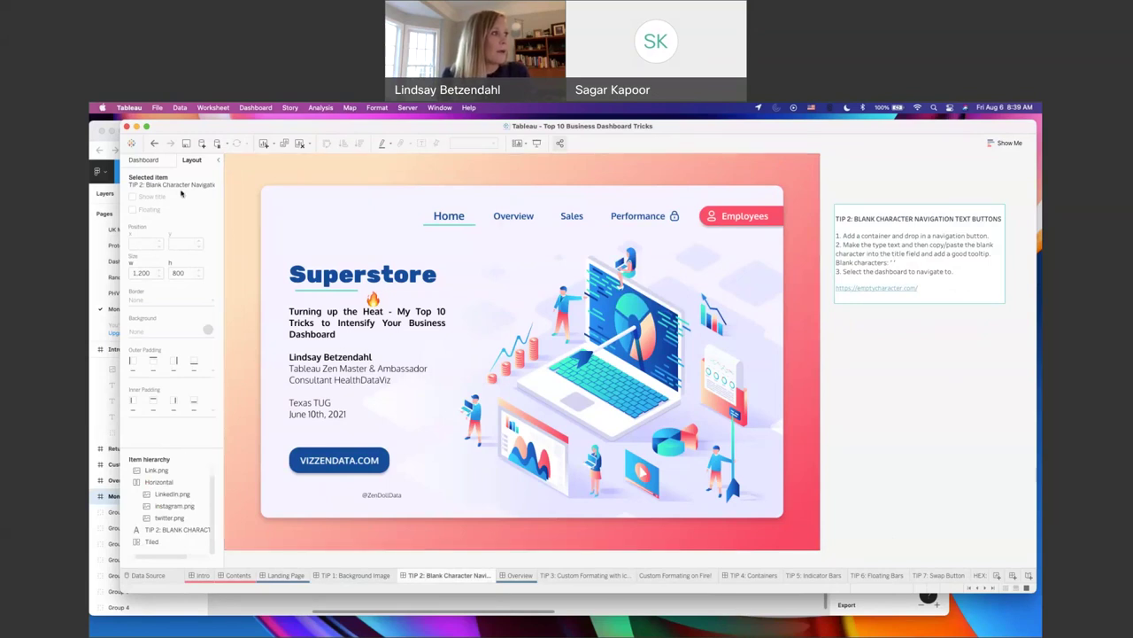
click(155, 161)
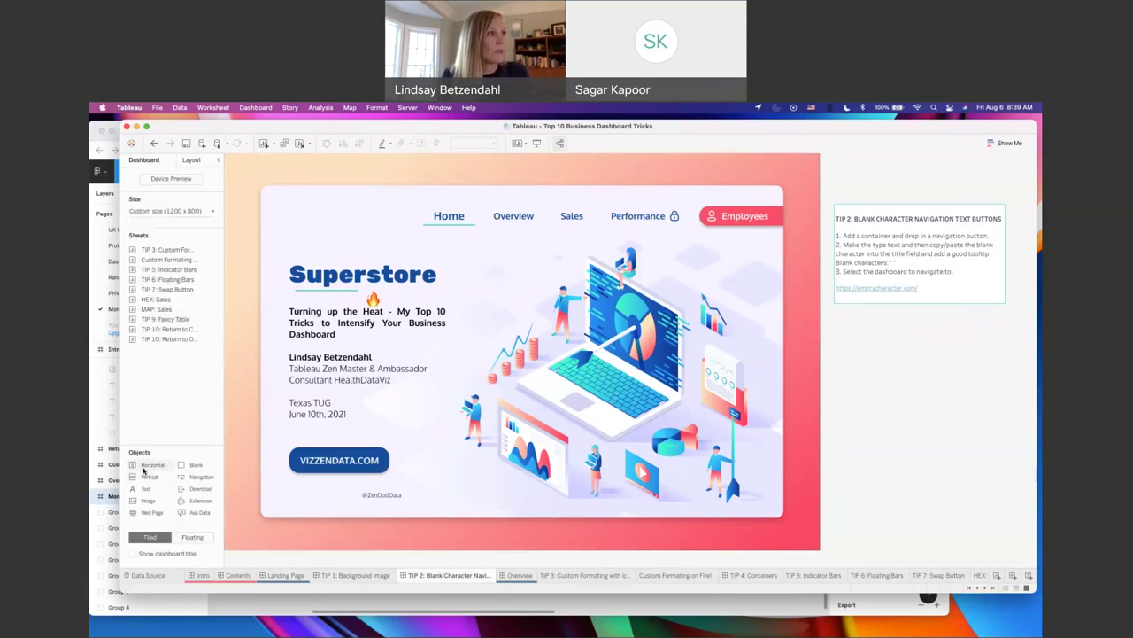
drag(143, 470, 441, 193)
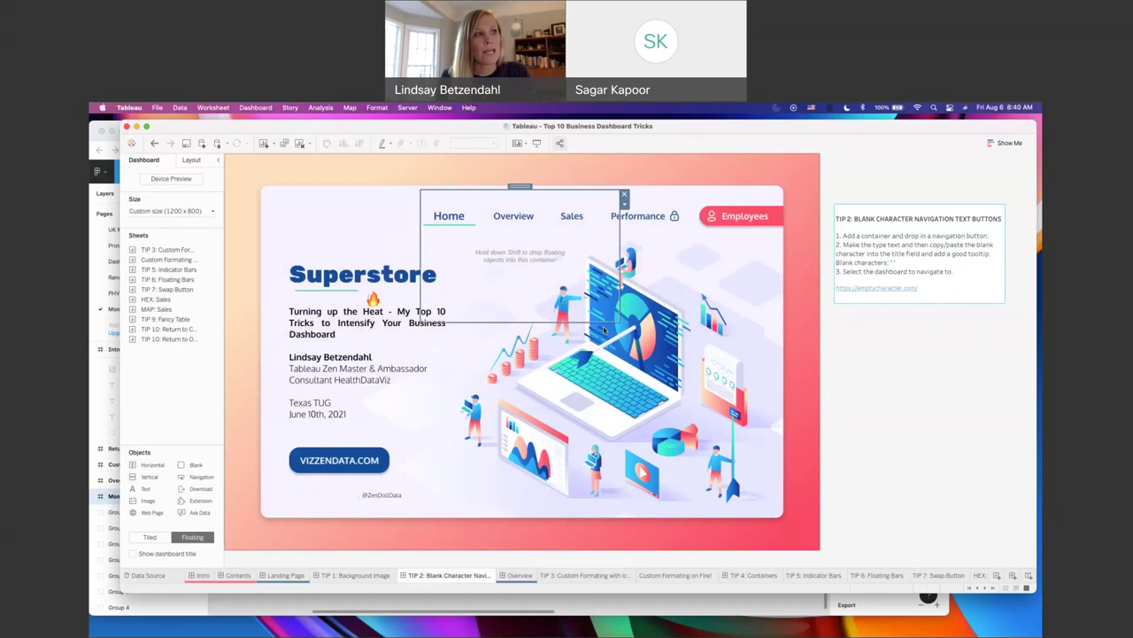
drag(625, 324, 783, 241)
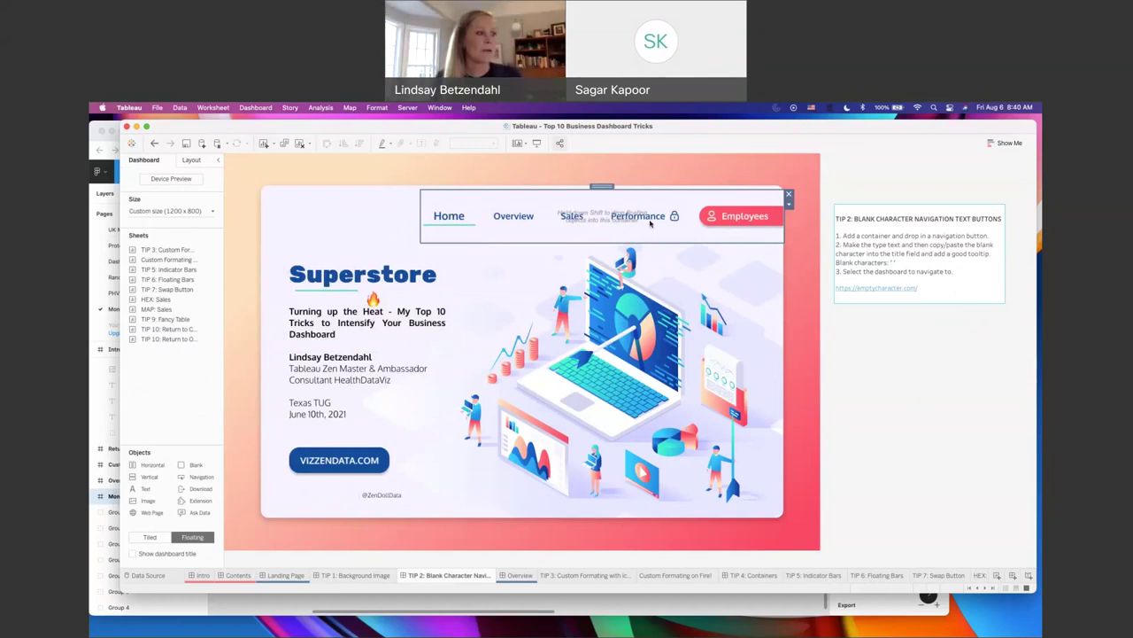
Step: Place a navigation button in the horizontal container and set it to navigate to Overview, keeping the Text Button style
drag(197, 476, 468, 210)
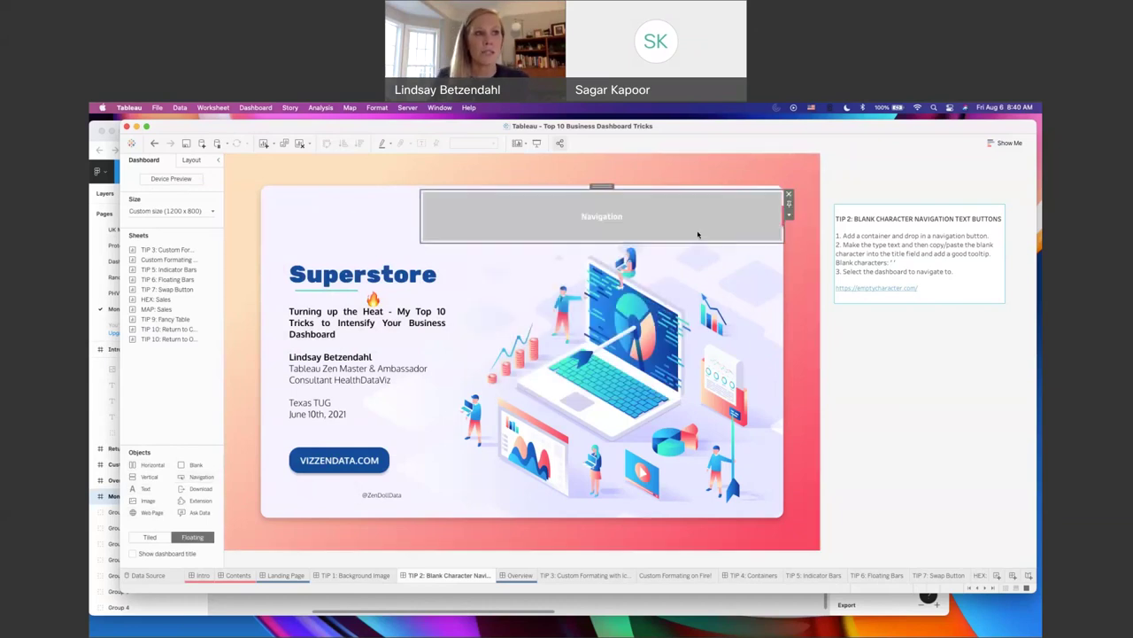
click(789, 214)
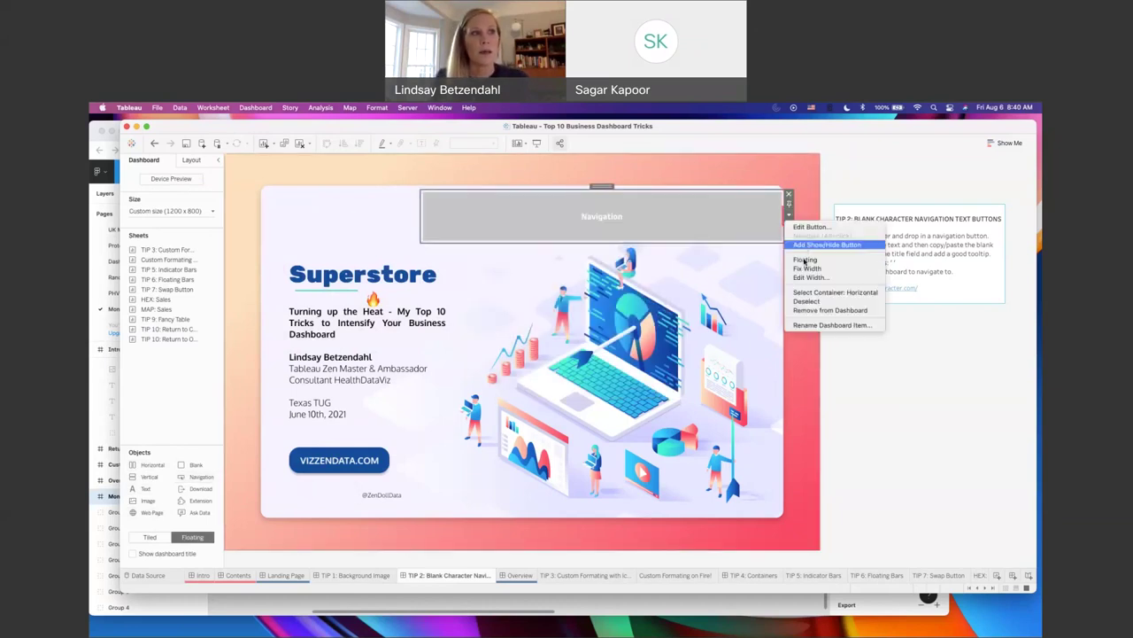
click(803, 228)
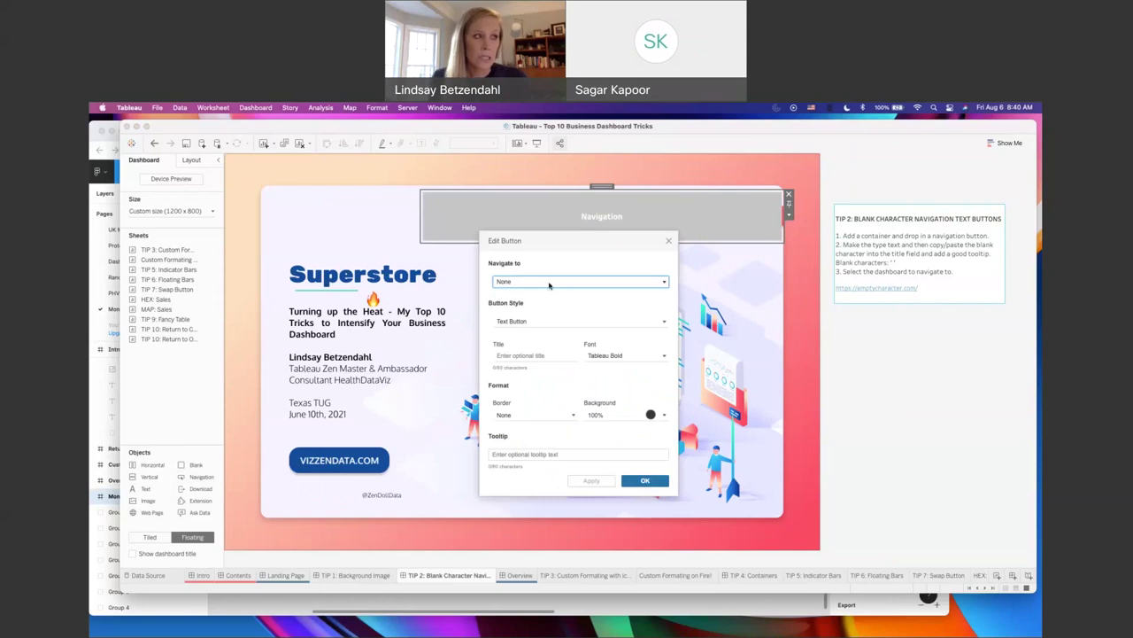
click(536, 281)
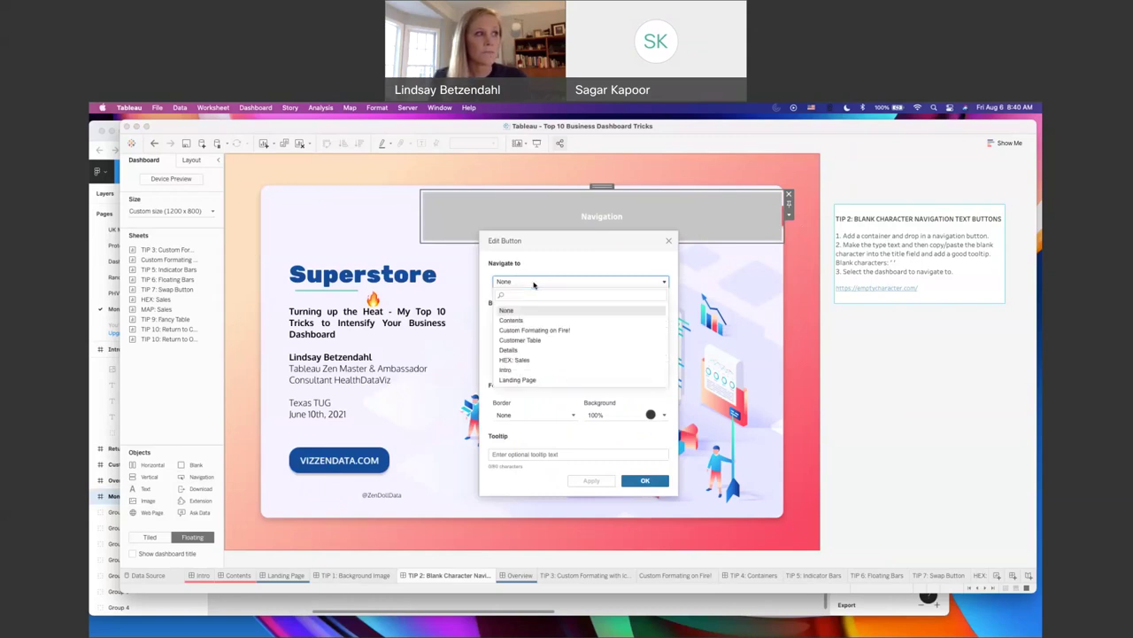
scroll(602, 358, down, 5)
click(567, 351)
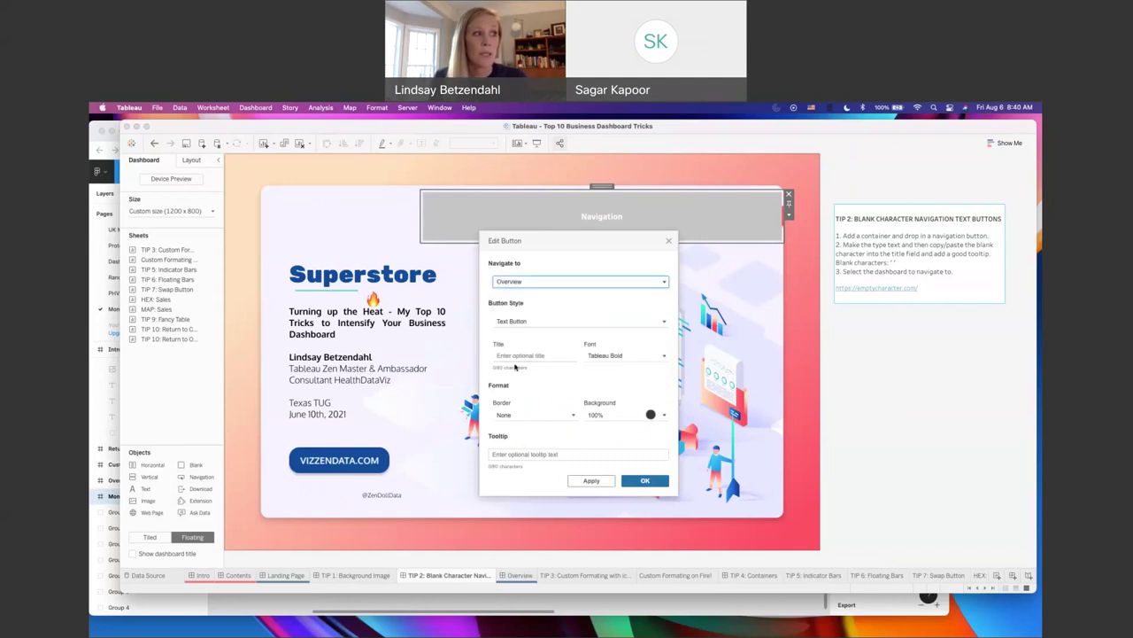
click(514, 323)
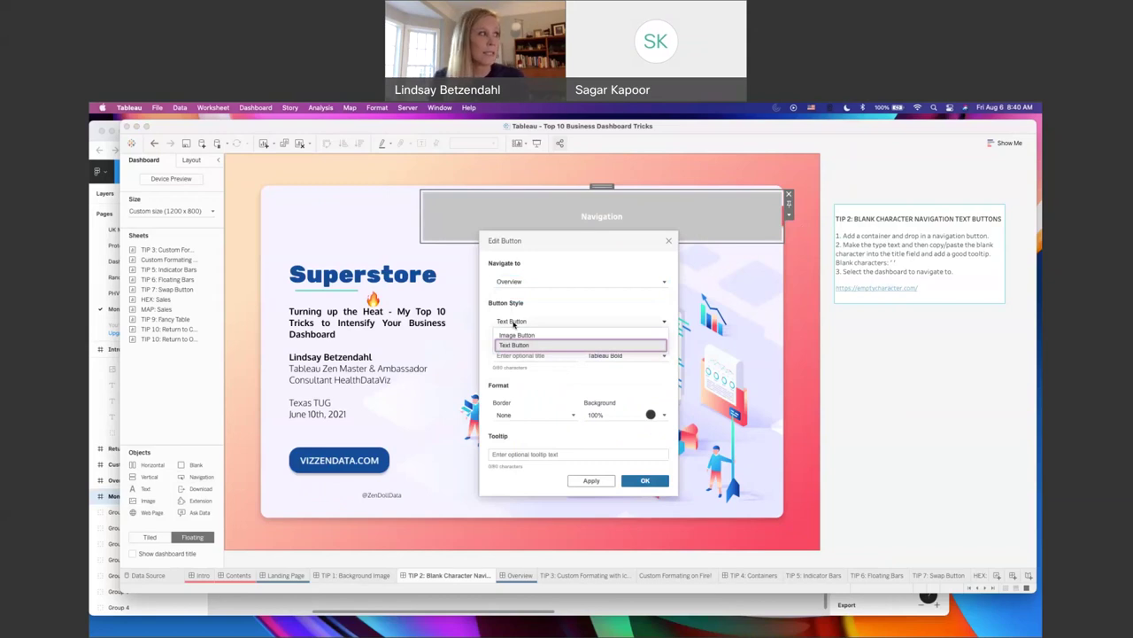
Step: Switch to Chrome and examine the Importance of Sleep mobile app viz on Tableau Public, down to its icon navigation buttons
click(91, 138)
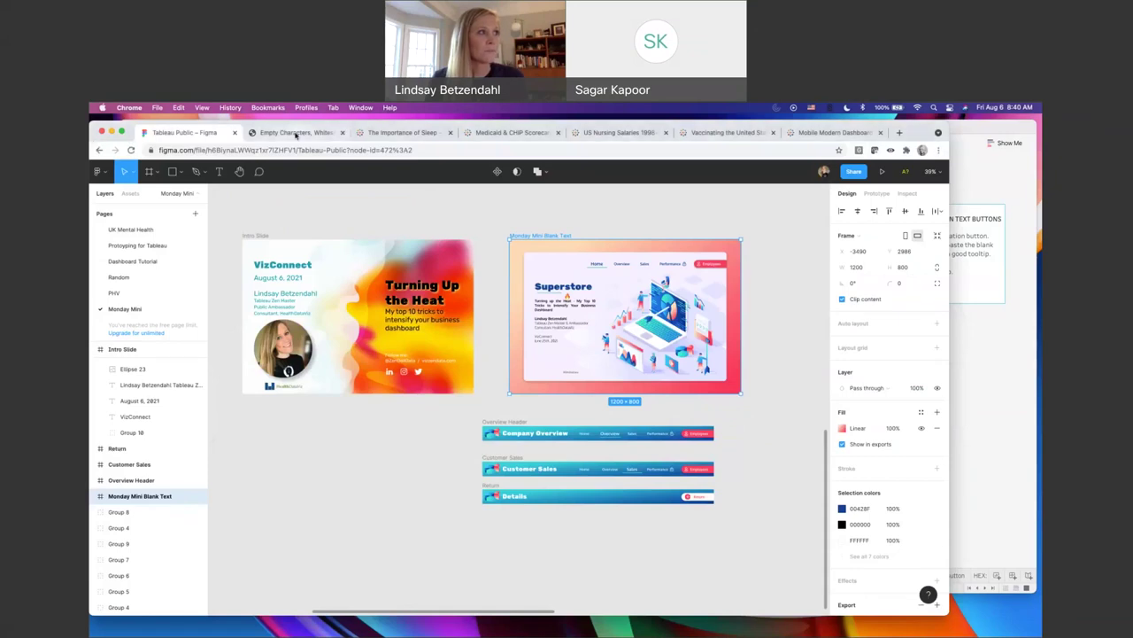
click(414, 133)
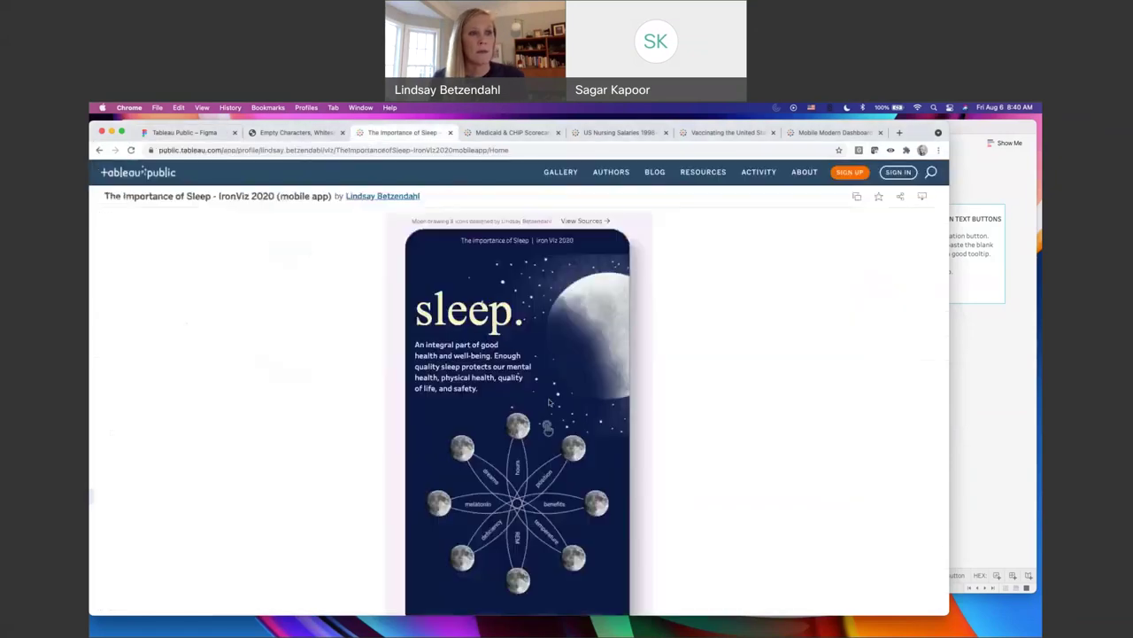
scroll(814, 447, down, 3)
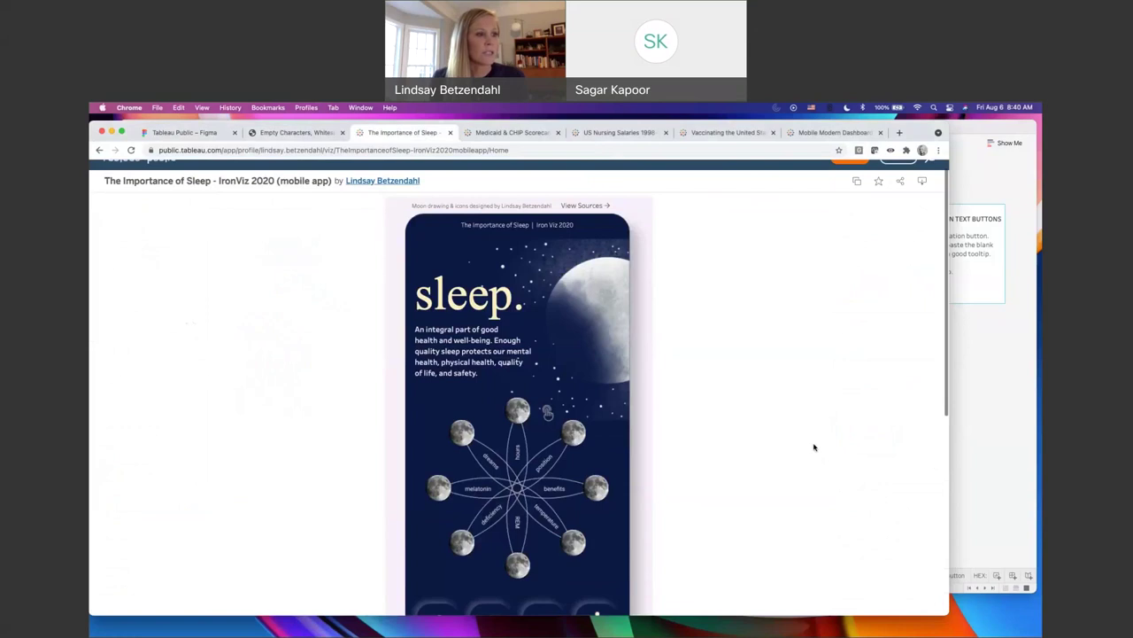
scroll(815, 447, down, 1)
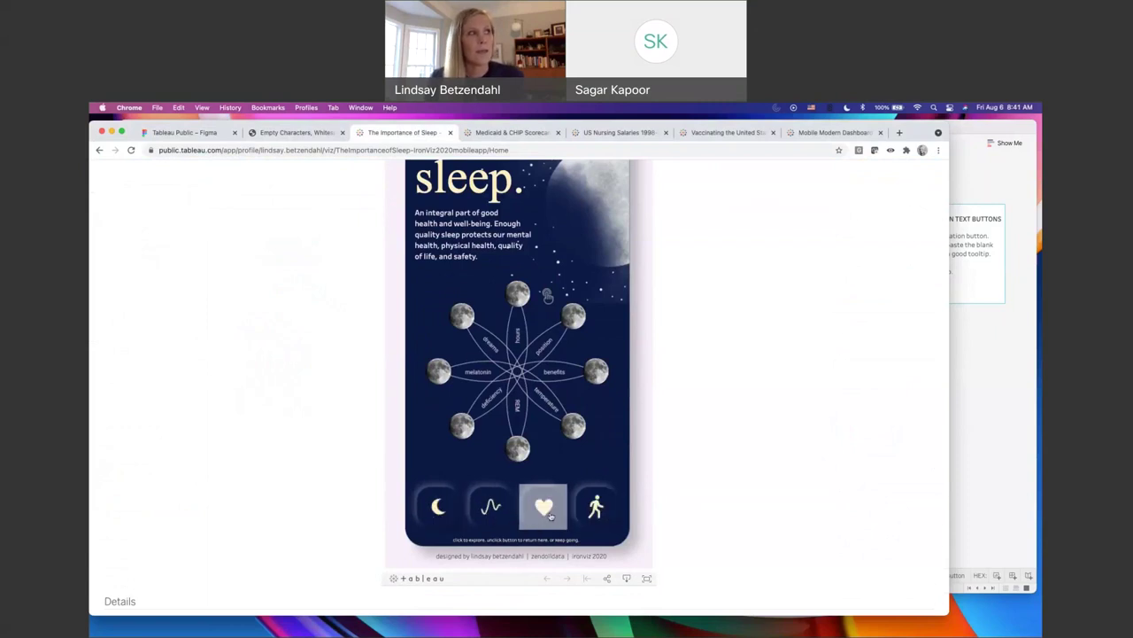
key(super+r)
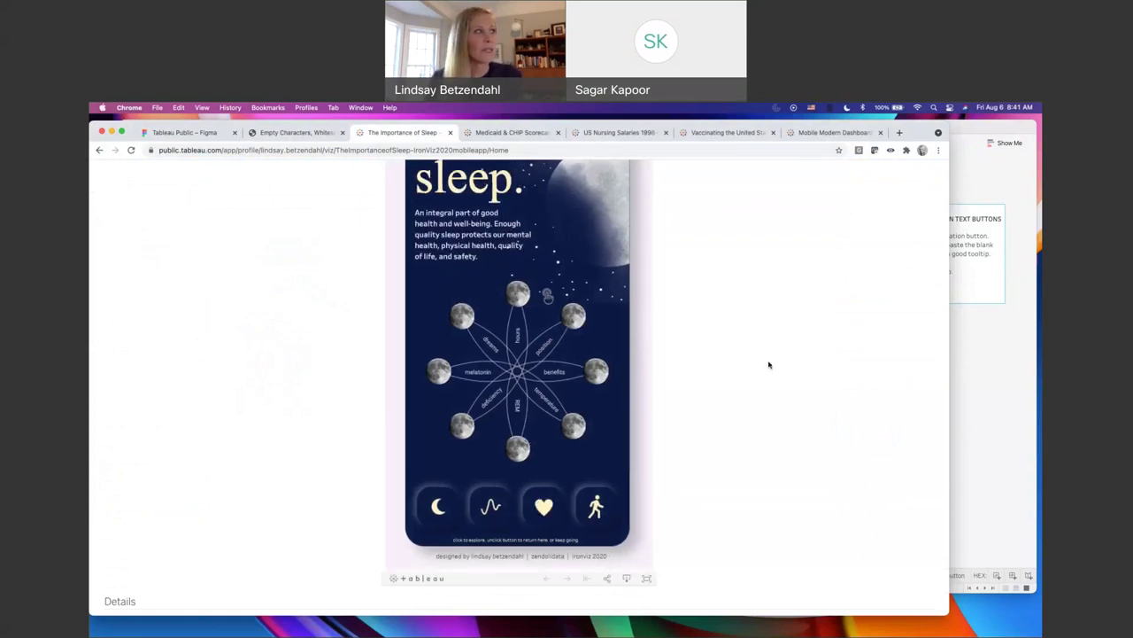
Step: Open the emptycharacter.com page and copy the empty character from the Method 2 text area
click(281, 132)
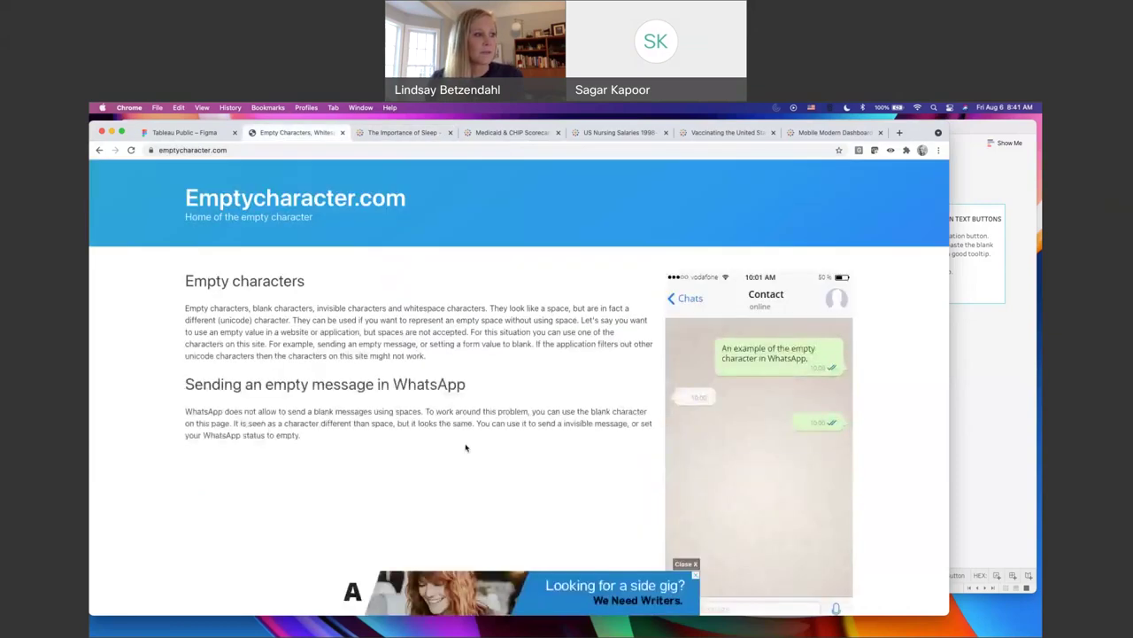
scroll(465, 447, down, 3)
scroll(465, 448, down, 10)
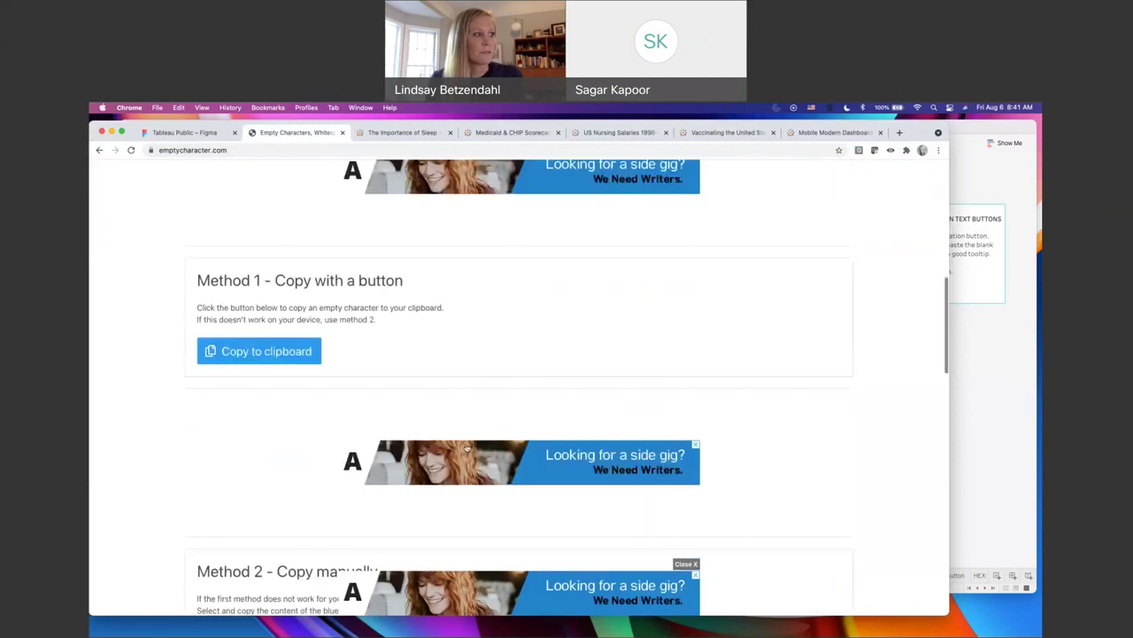
scroll(466, 447, down, 4)
click(312, 425)
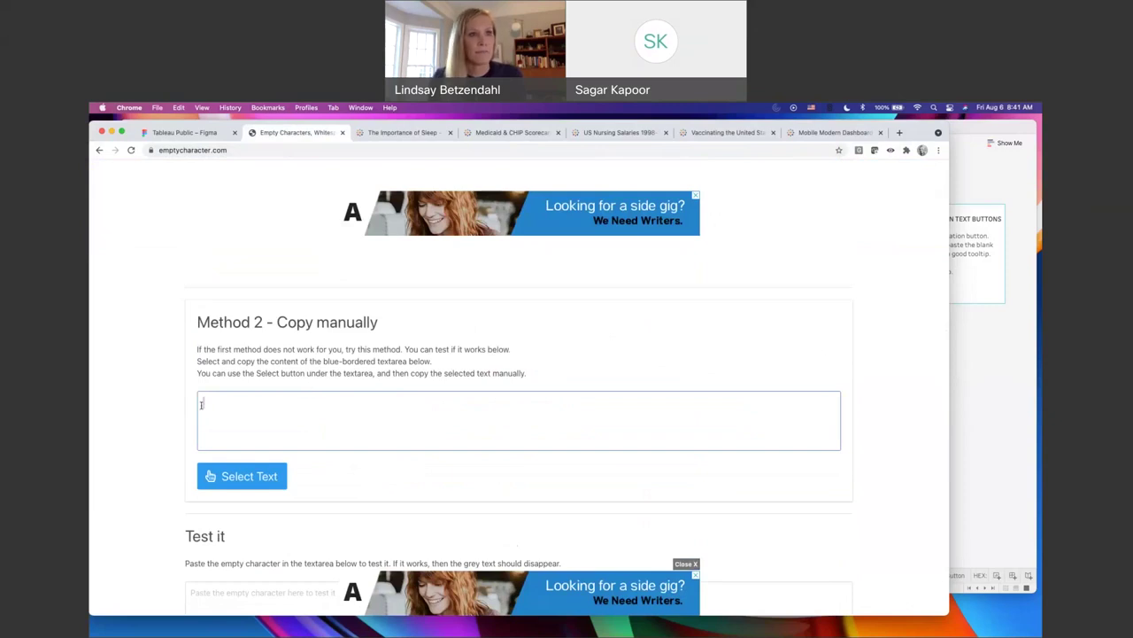
Step: Back in Tableau, paste the blank character as the navigation button's title and set its background to None
click(994, 345)
click(518, 355)
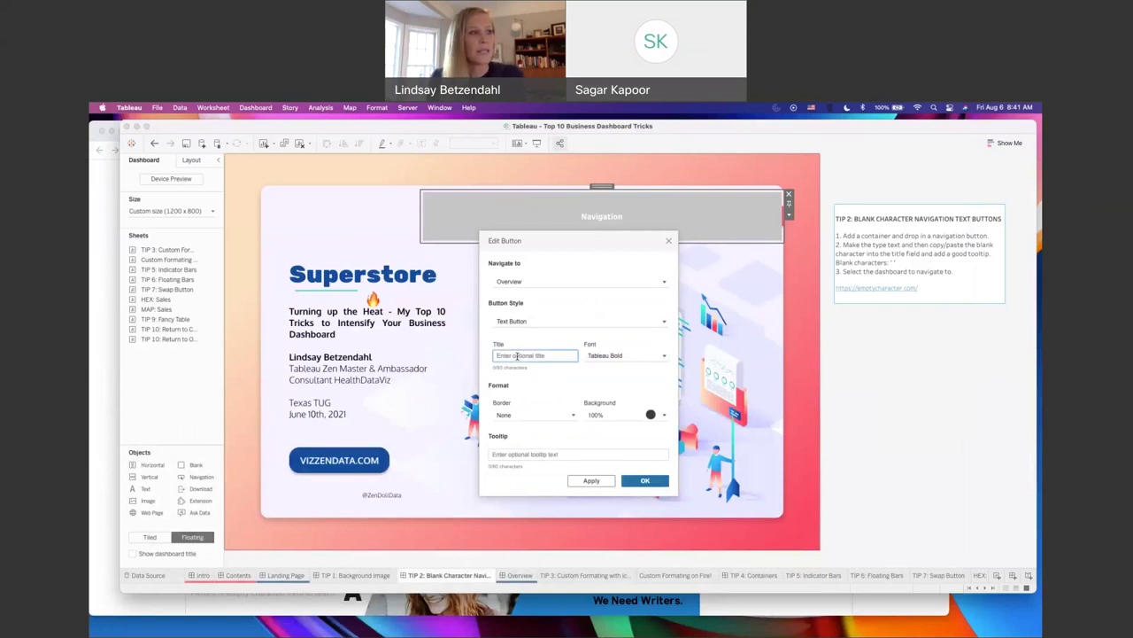
key(super+v)
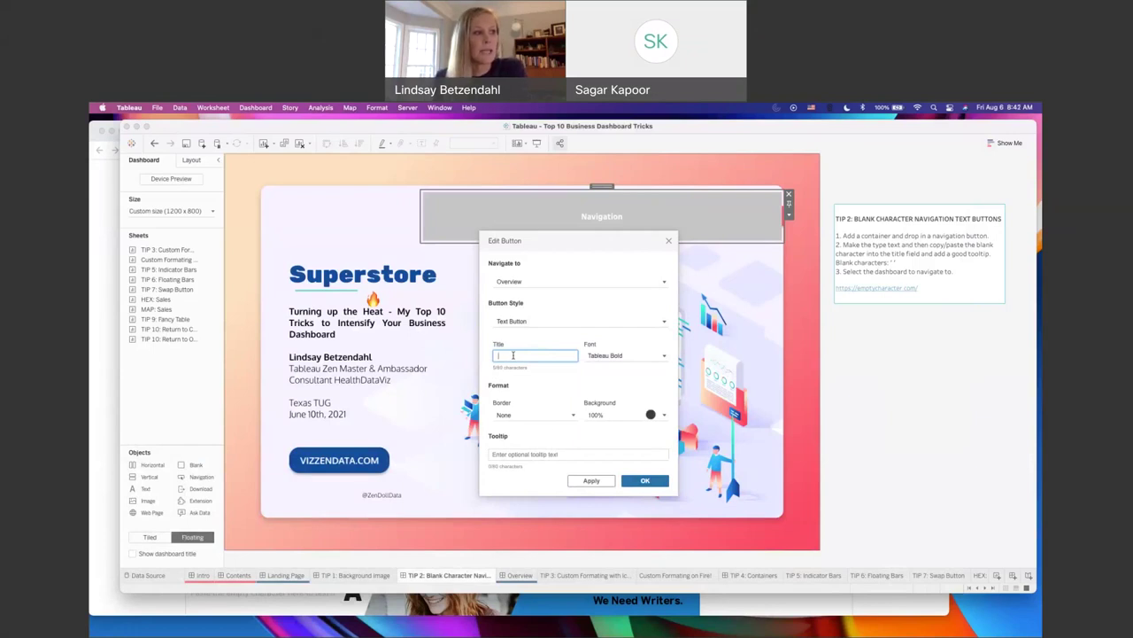
click(657, 415)
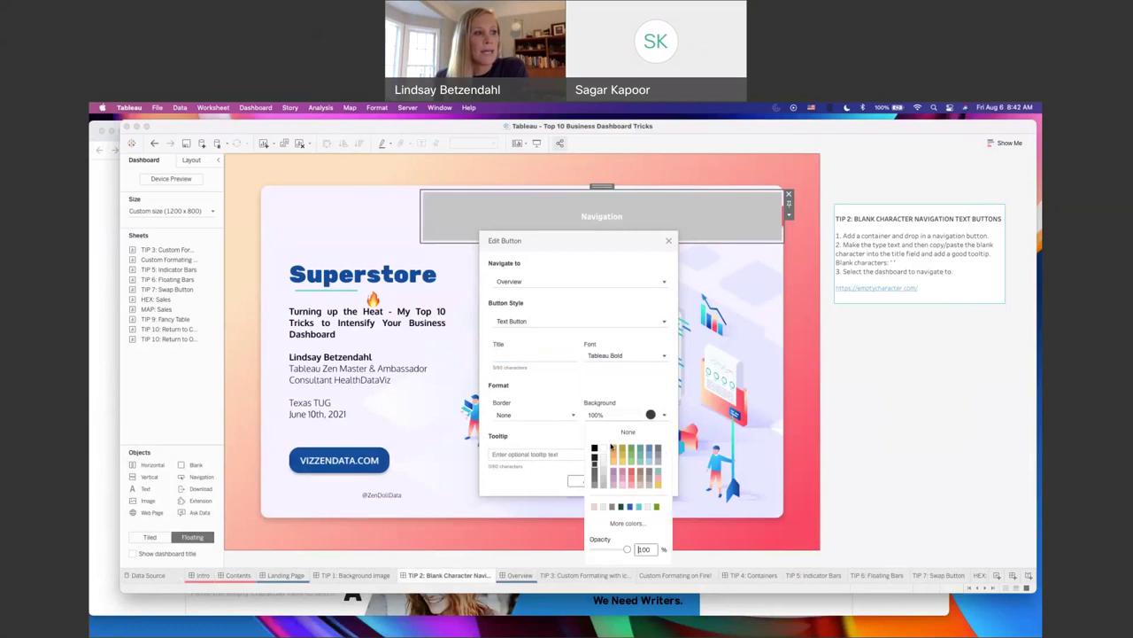
click(628, 432)
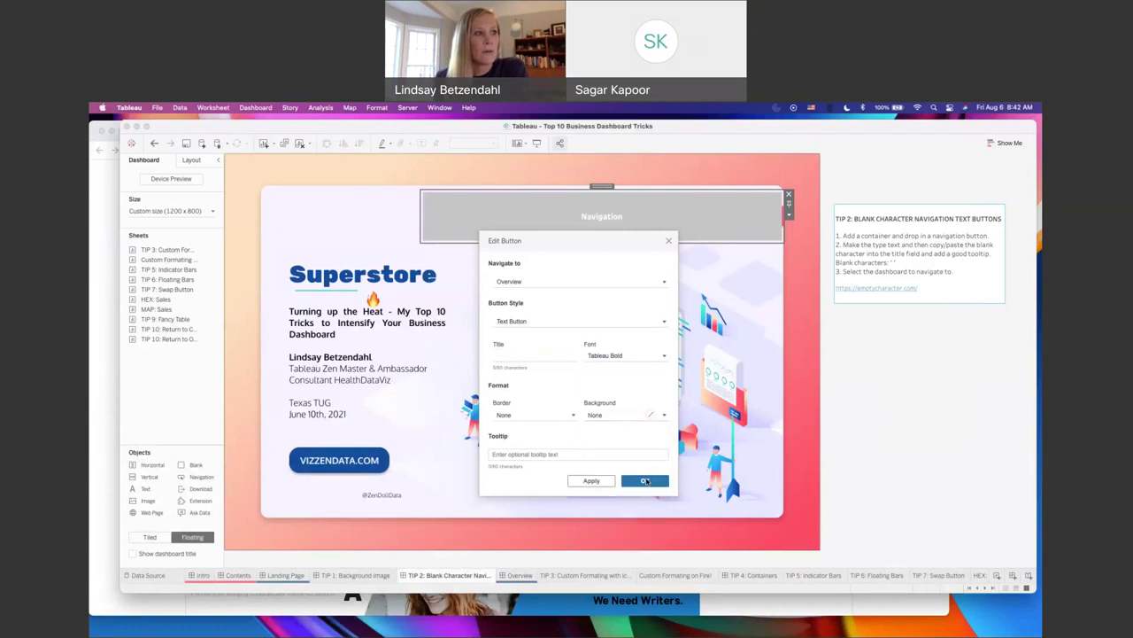
click(645, 480)
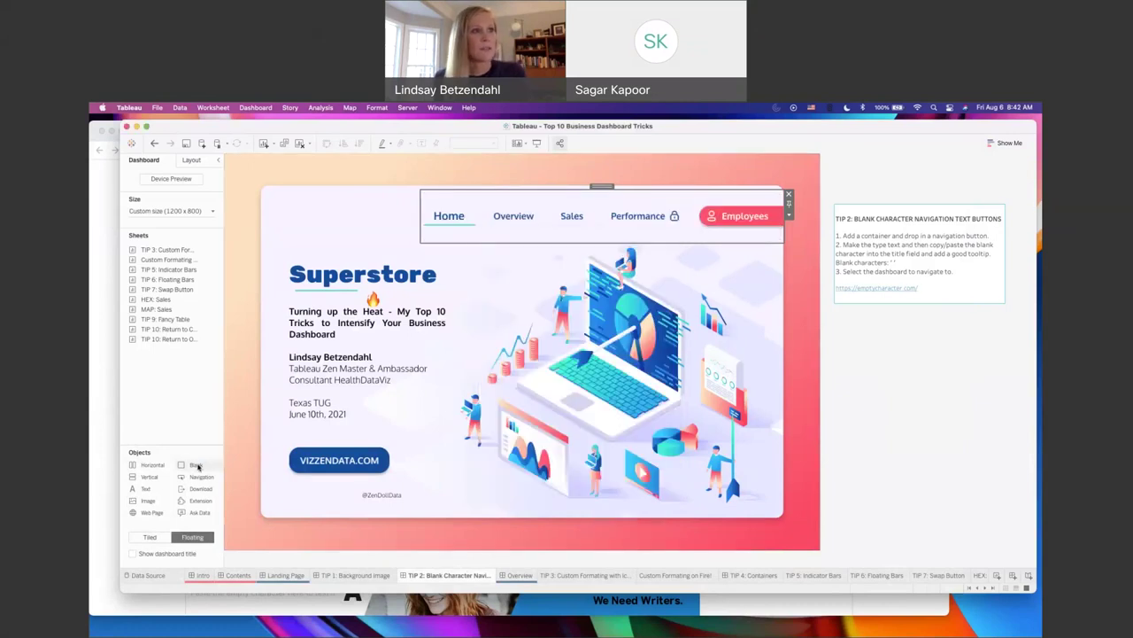
Step: Add blank objects on both sides of the navigation button and adjust the widths so the button covers only the Overview link
drag(196, 464, 589, 226)
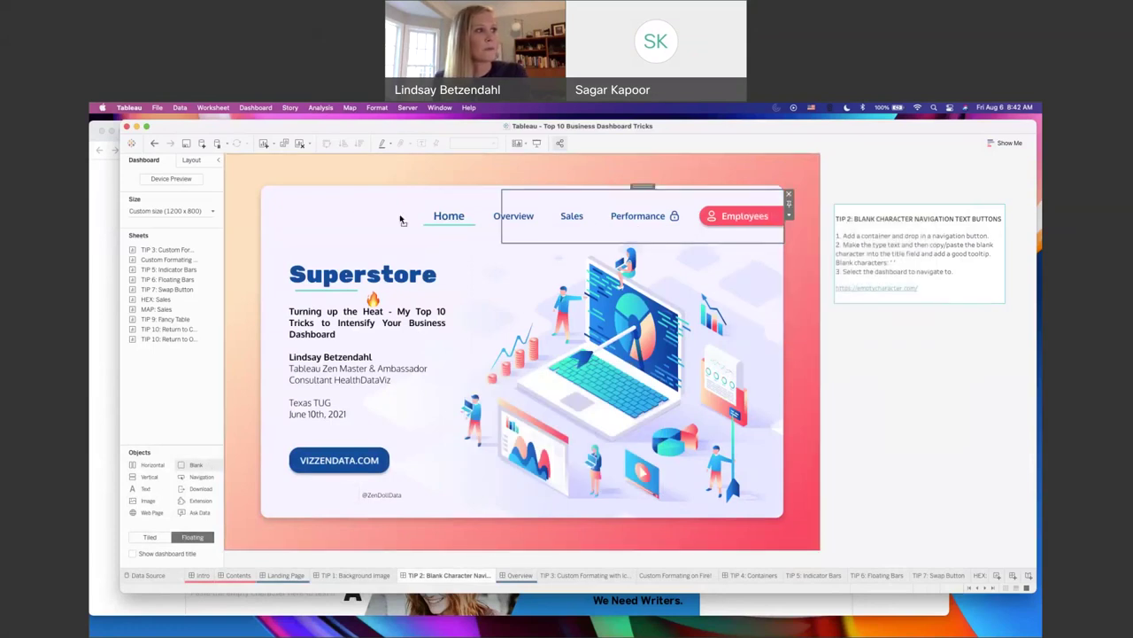
click(438, 219)
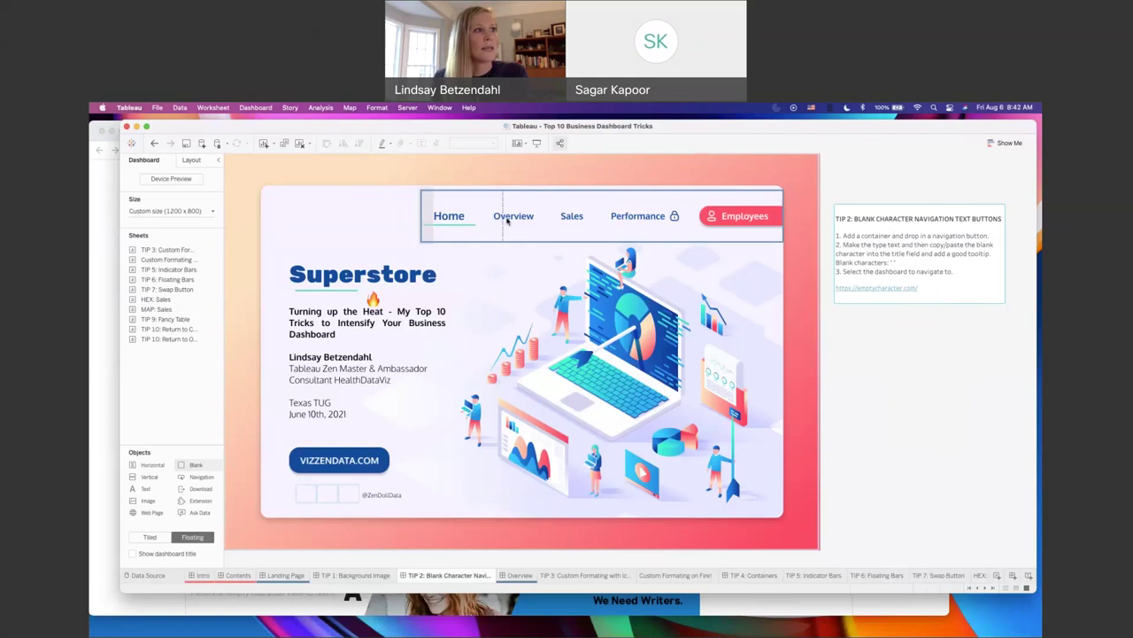
click(508, 221)
mouse_move(561, 224)
mouse_down()
mouse_move(486, 225)
mouse_move(562, 221)
mouse_move(540, 229)
mouse_up()
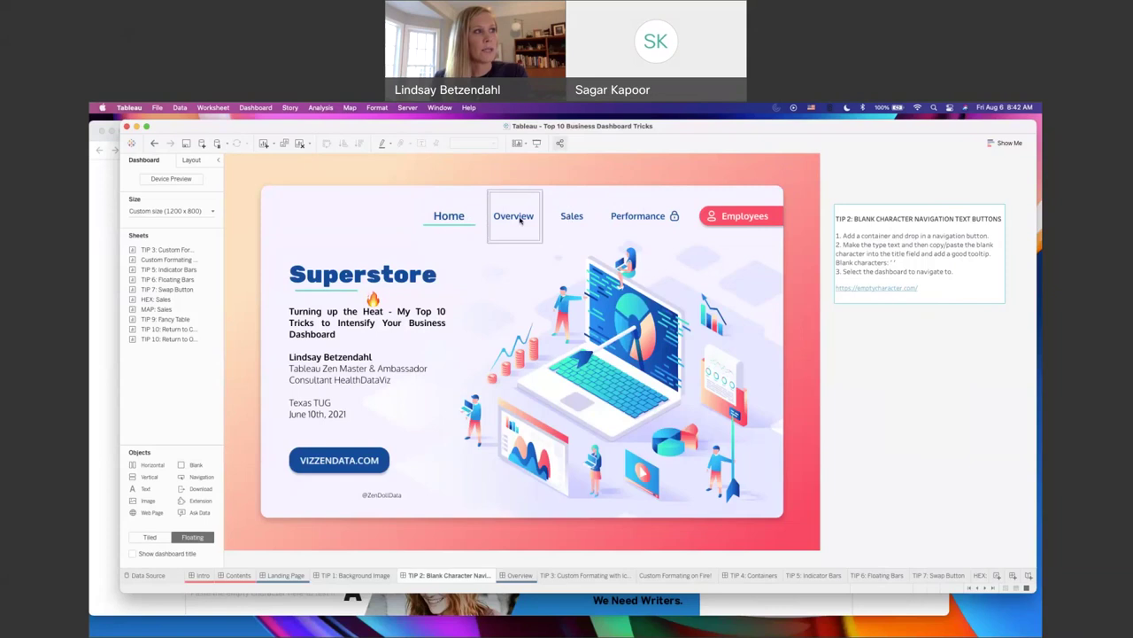
Step: Test the Overview button and the Home link in presentation mode, and return to the editing view
click(538, 144)
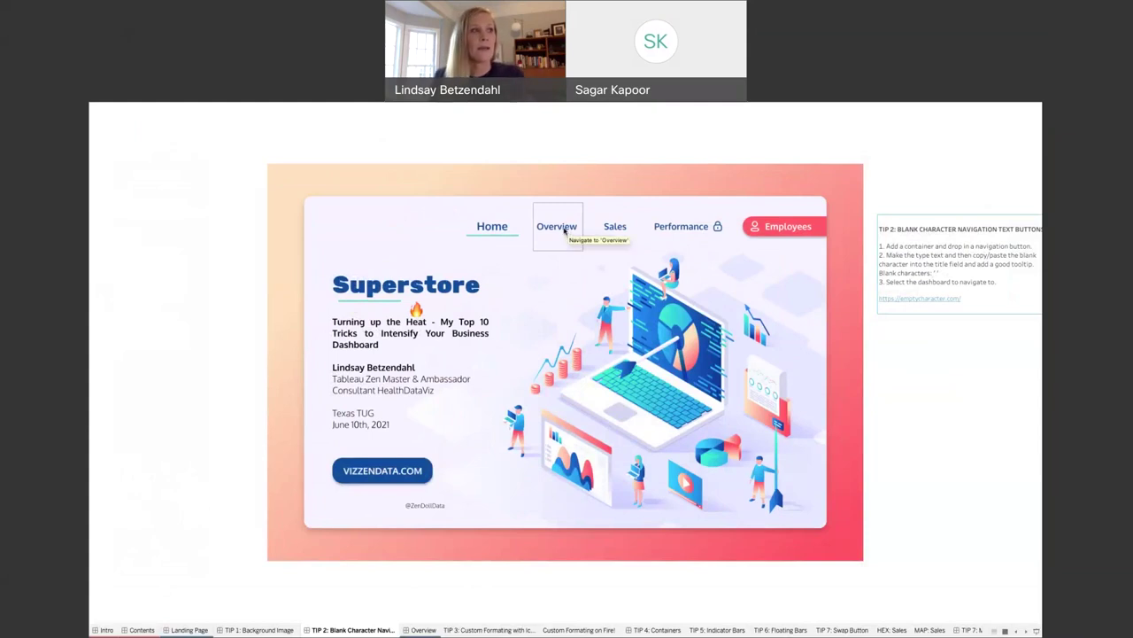
click(564, 229)
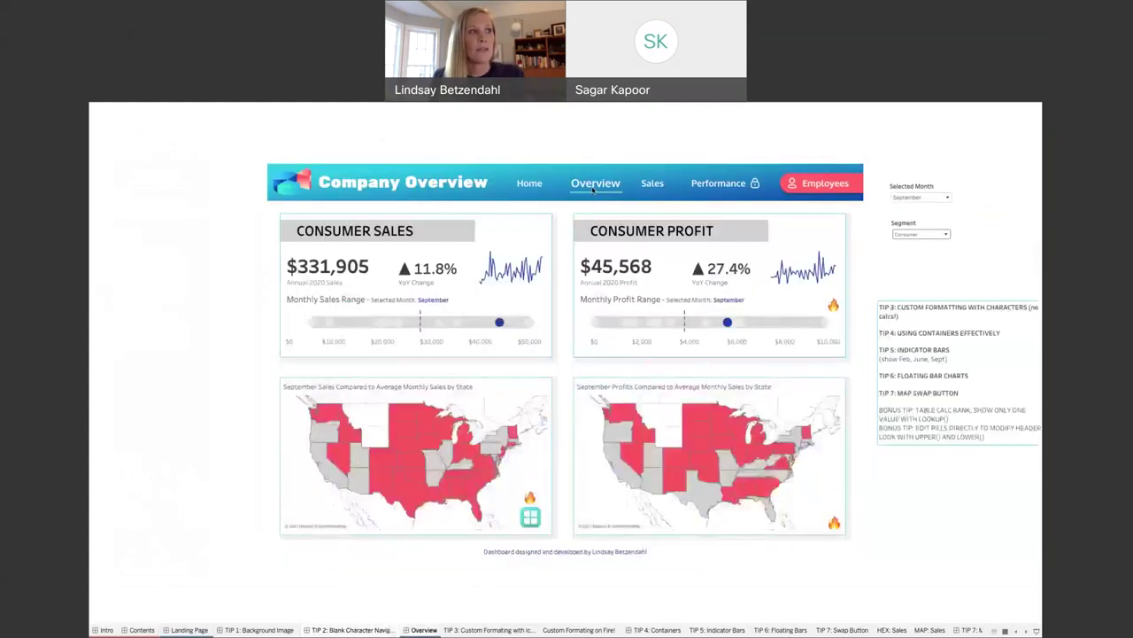
click(534, 183)
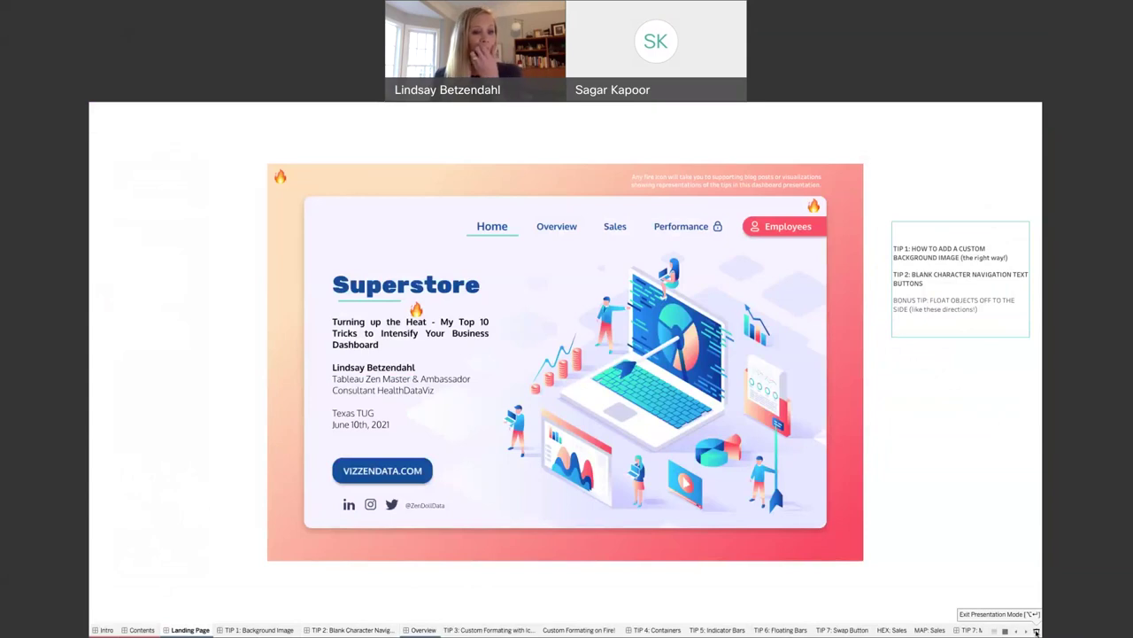
click(1036, 631)
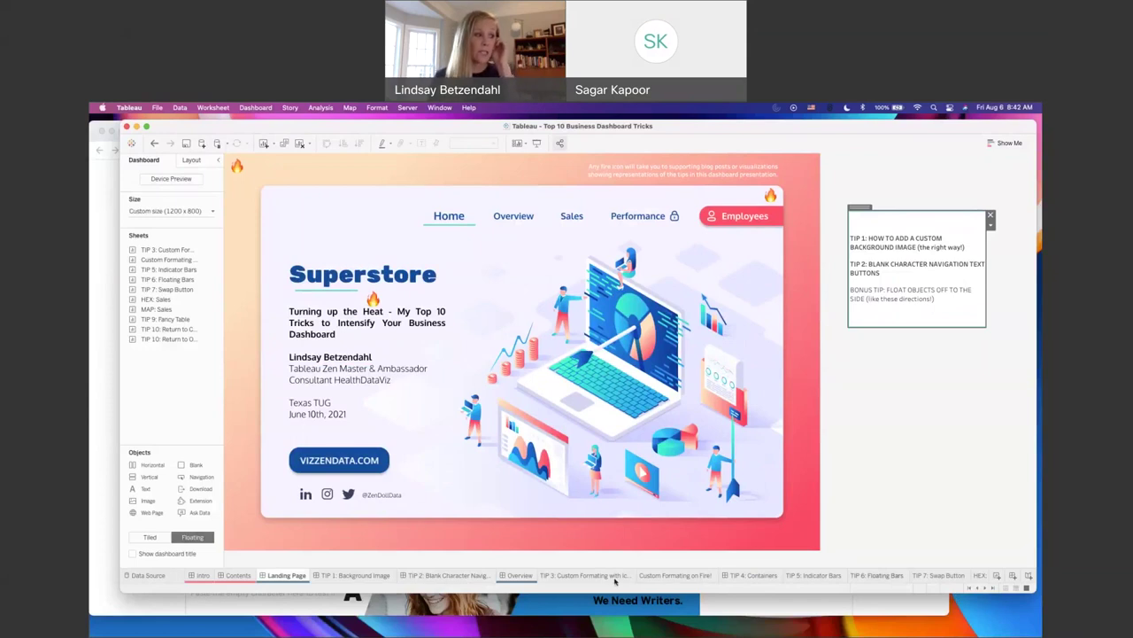
Step: On the Overview dashboard, set Selected Month to June and Segment to Corporate
click(513, 576)
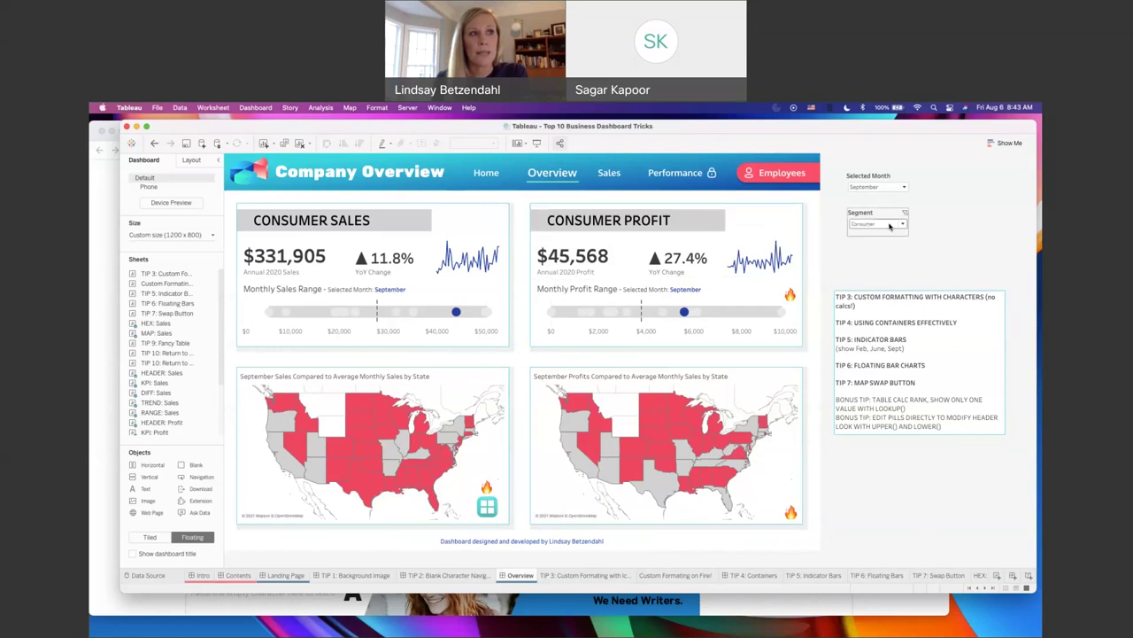
click(871, 187)
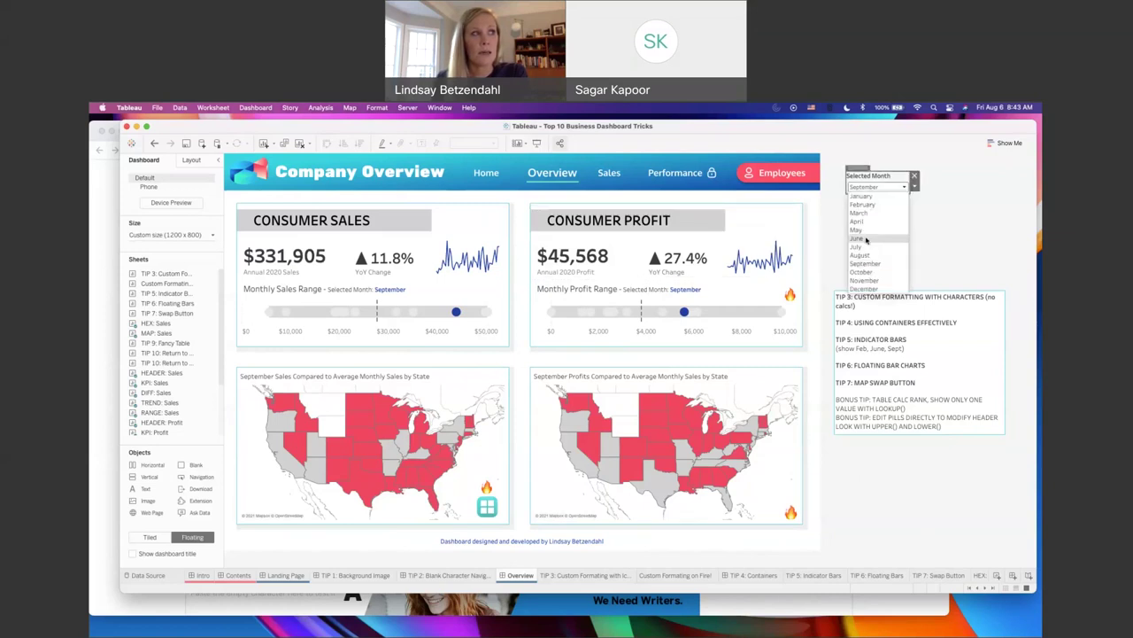
click(865, 240)
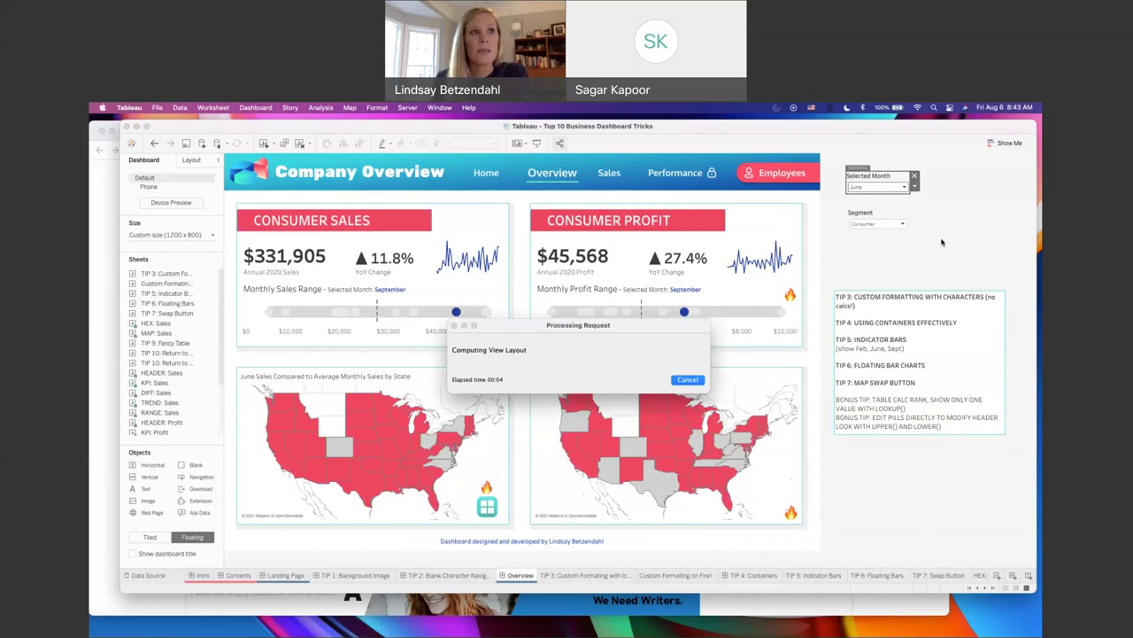
click(890, 227)
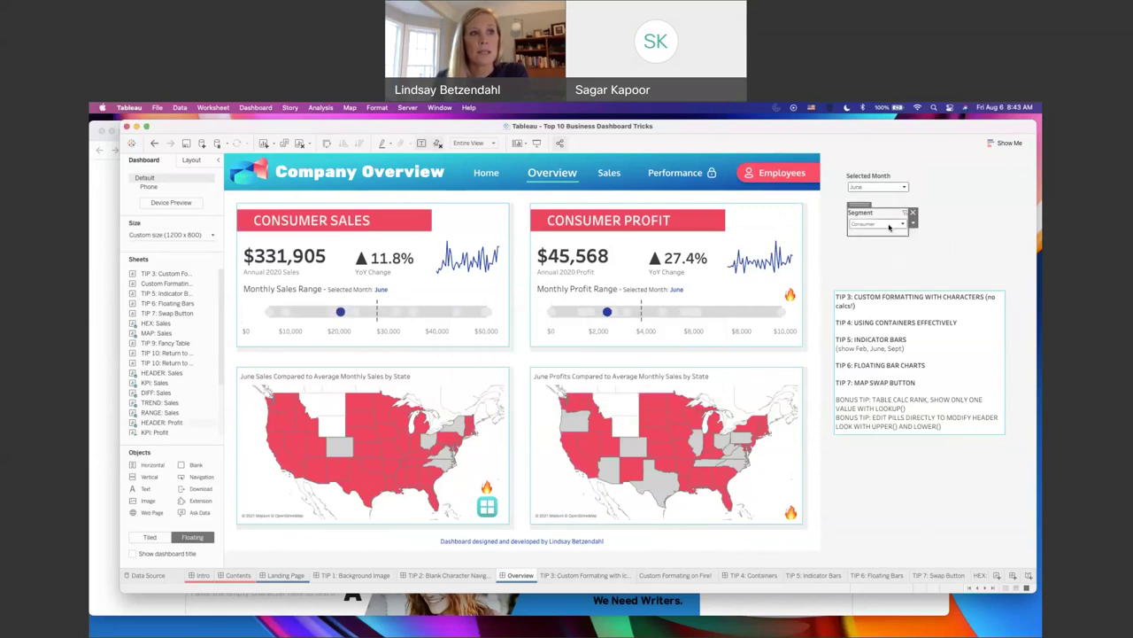
click(890, 227)
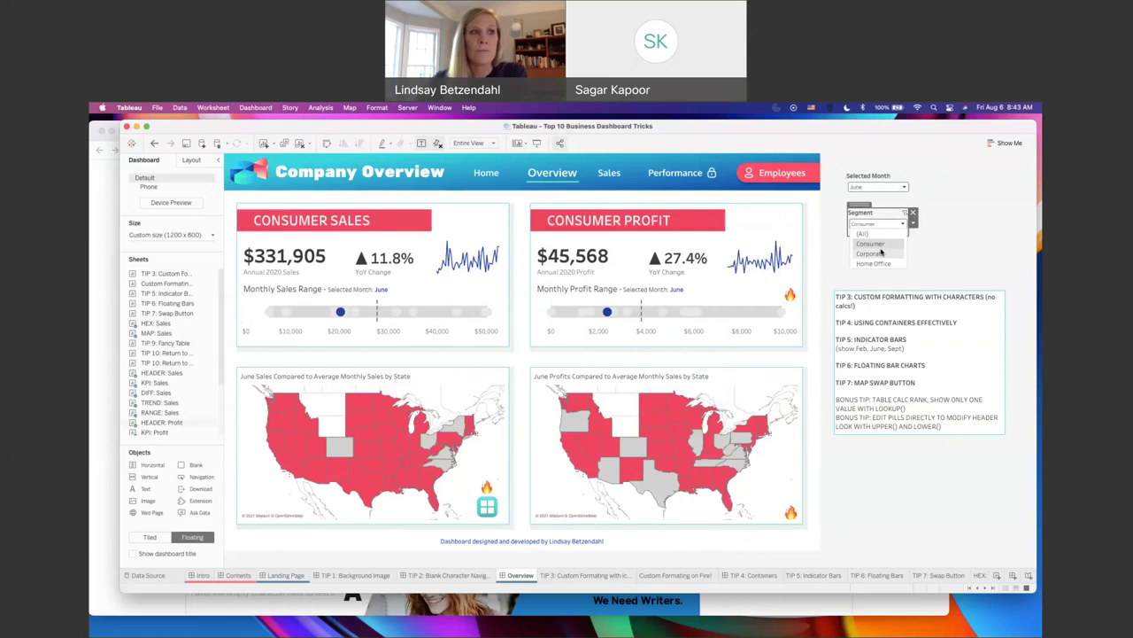
click(872, 253)
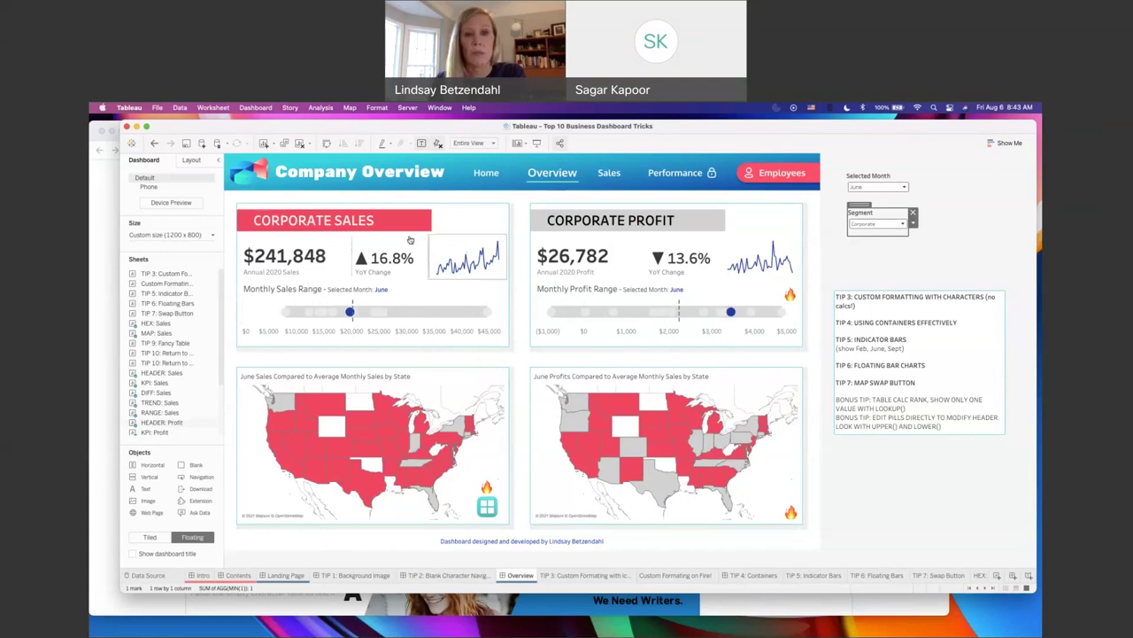
Step: Inspect the monthly profit range and test the map swap button by switching the state maps to the hex map
mouse_move(717, 230)
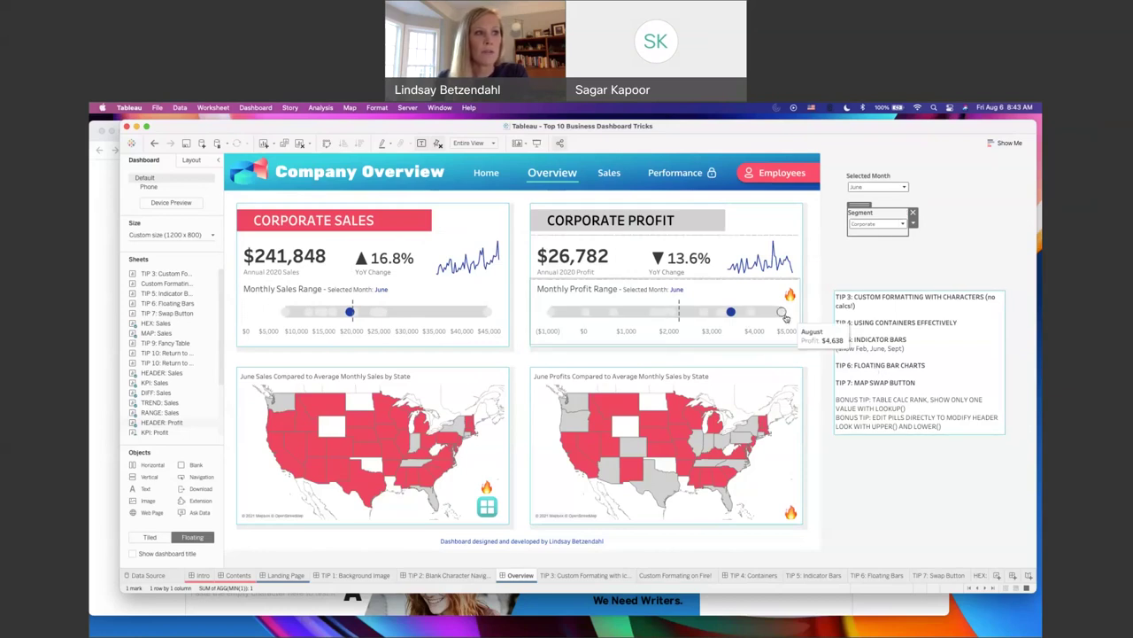
mouse_move(656, 315)
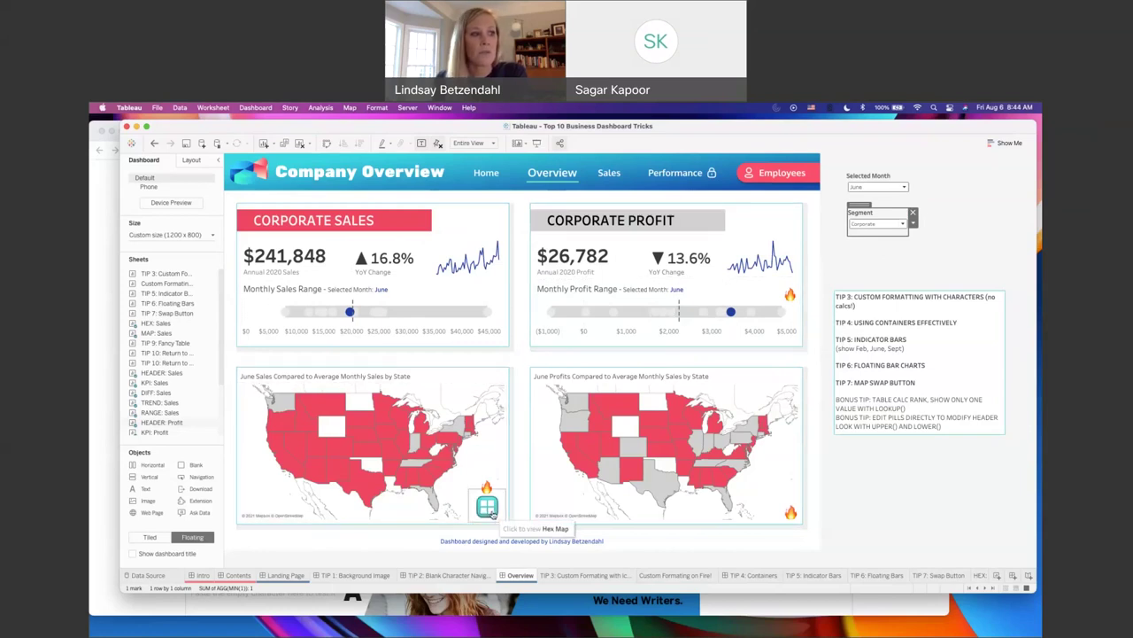
click(490, 511)
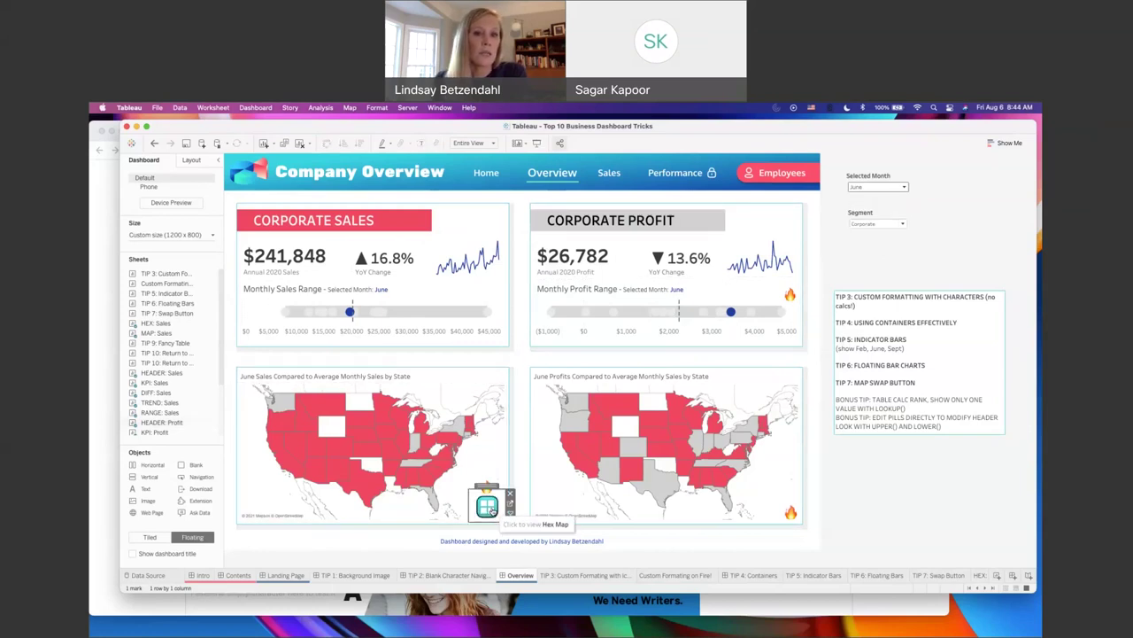
alt+click(490, 510)
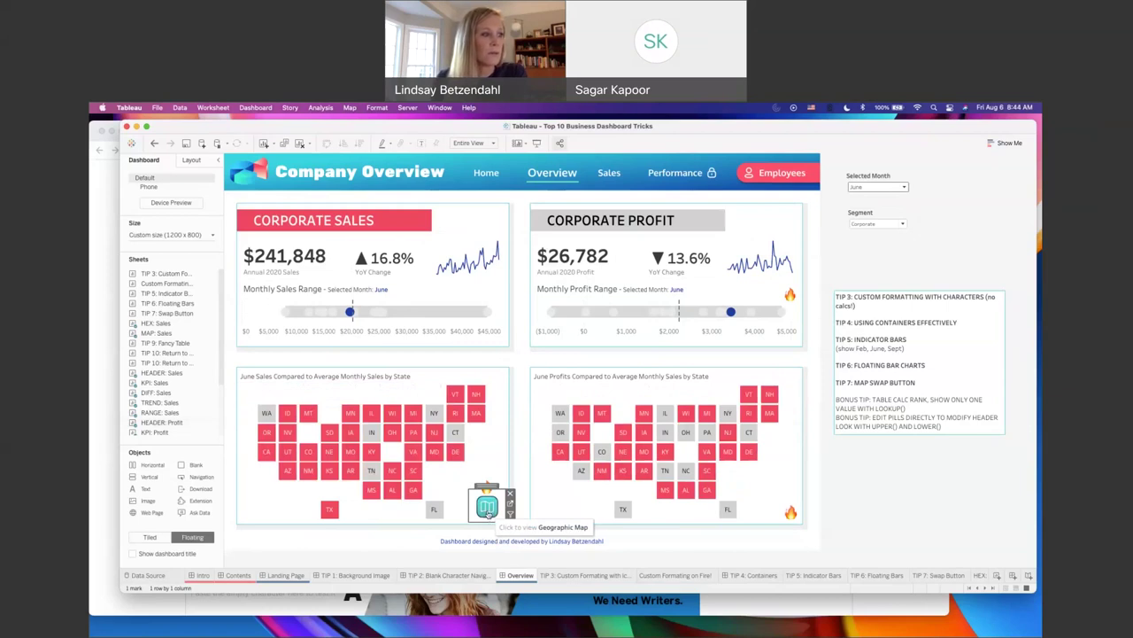
Step: On the TIP 3 custom formatting worksheet, apply a percent difference quick table calculation to SUM(Sales)
click(576, 577)
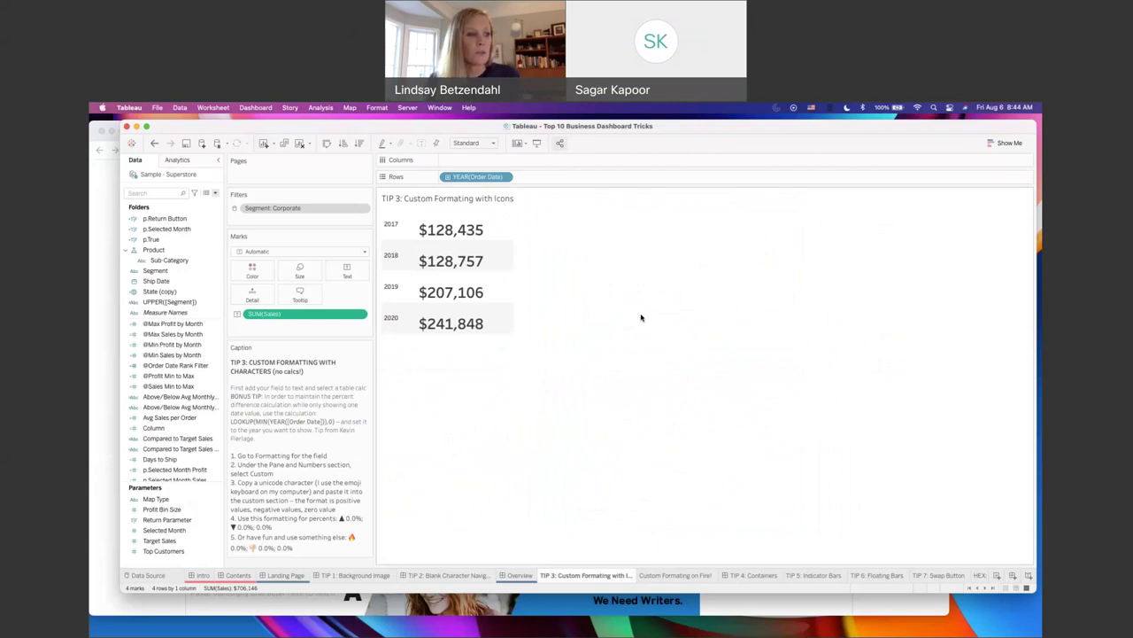
click(520, 577)
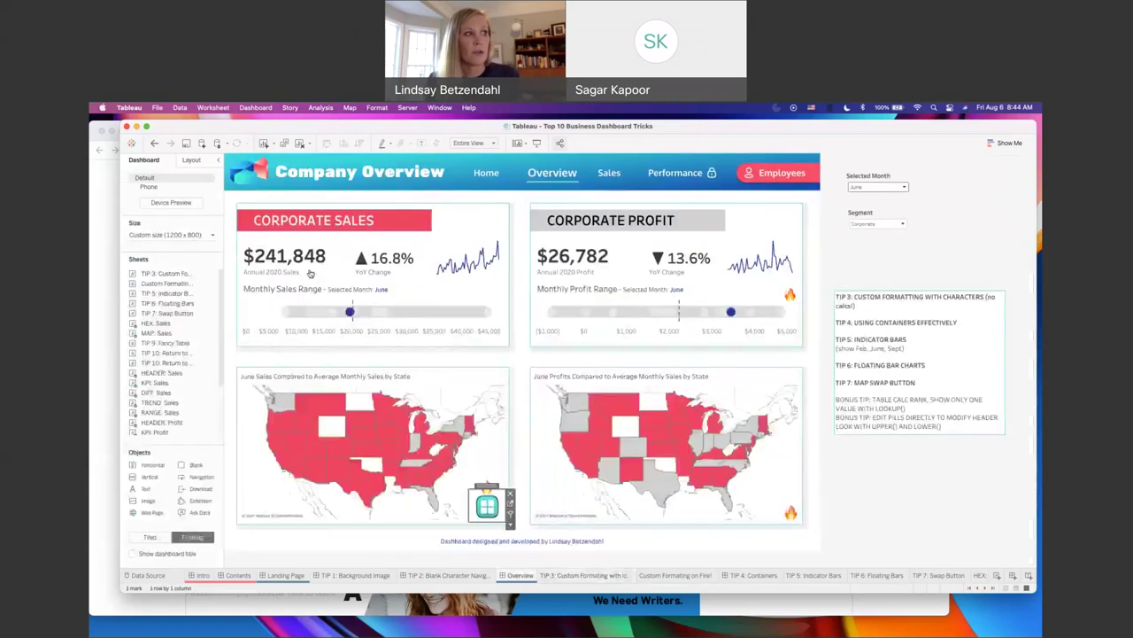
click(599, 577)
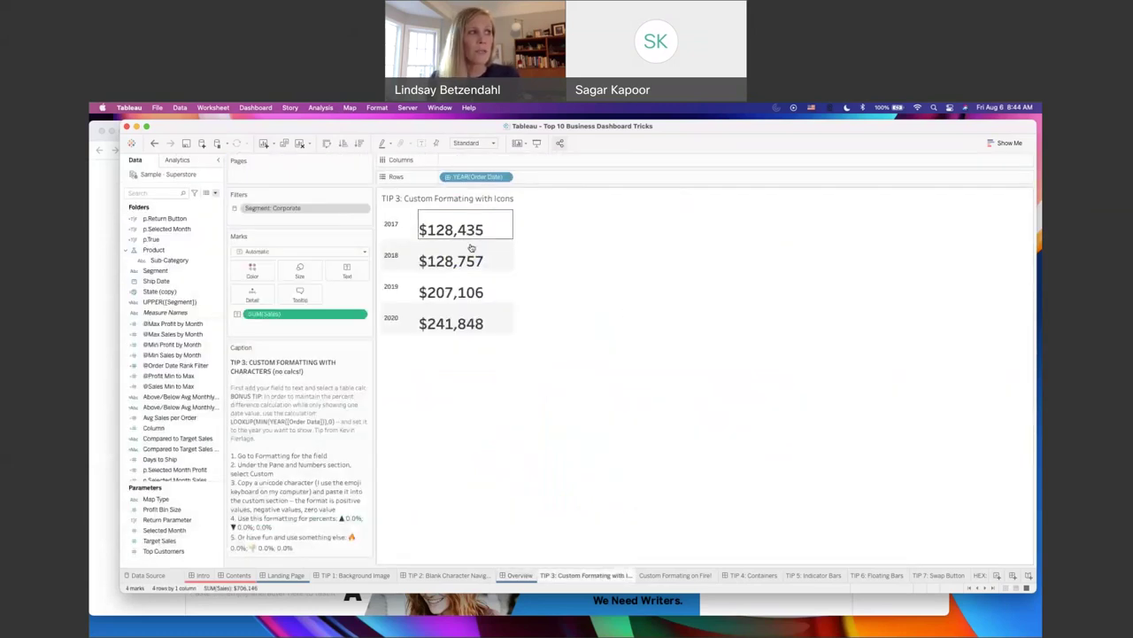
click(357, 315)
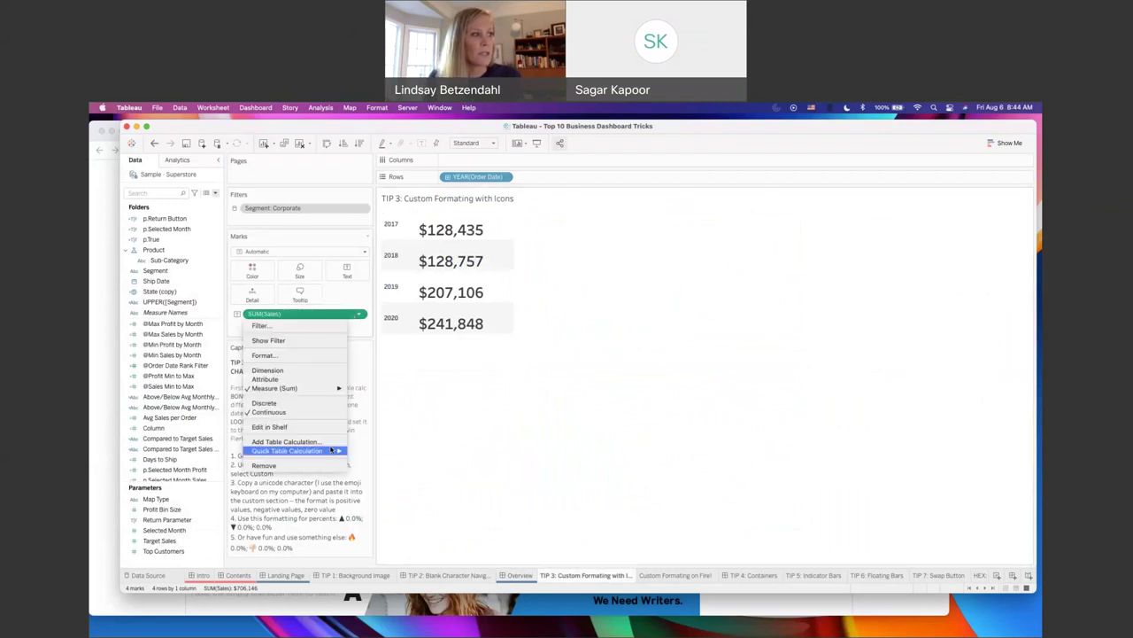
mouse_move(327, 451)
click(392, 471)
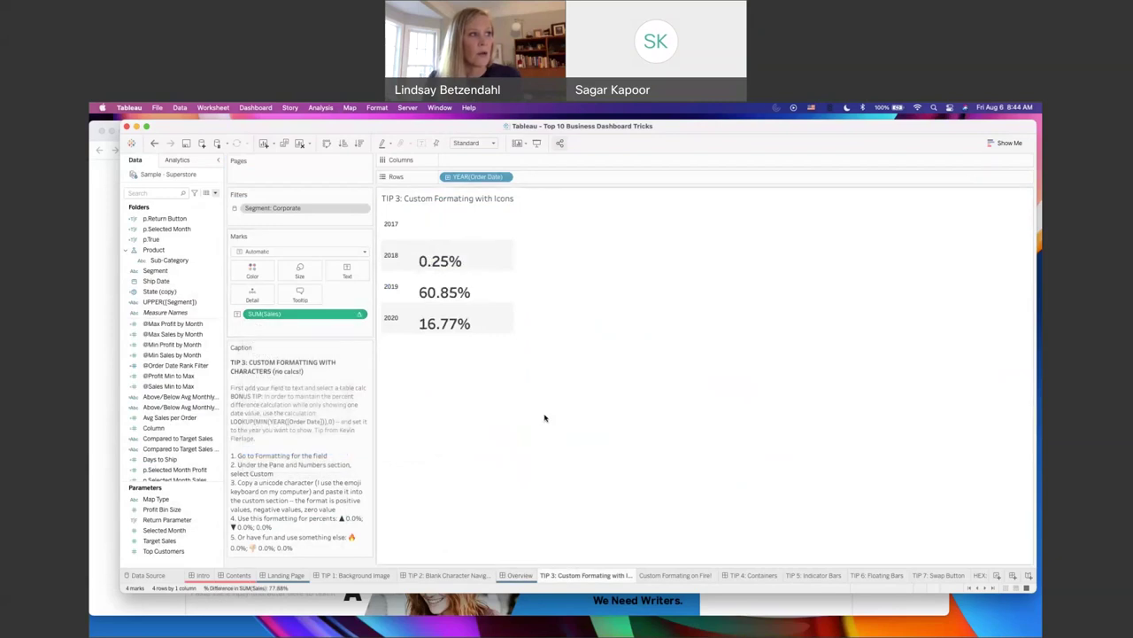
Step: Change the worksheet's Segment filter from Corporate to Consumer only
right_click(305, 207)
click(812, 263)
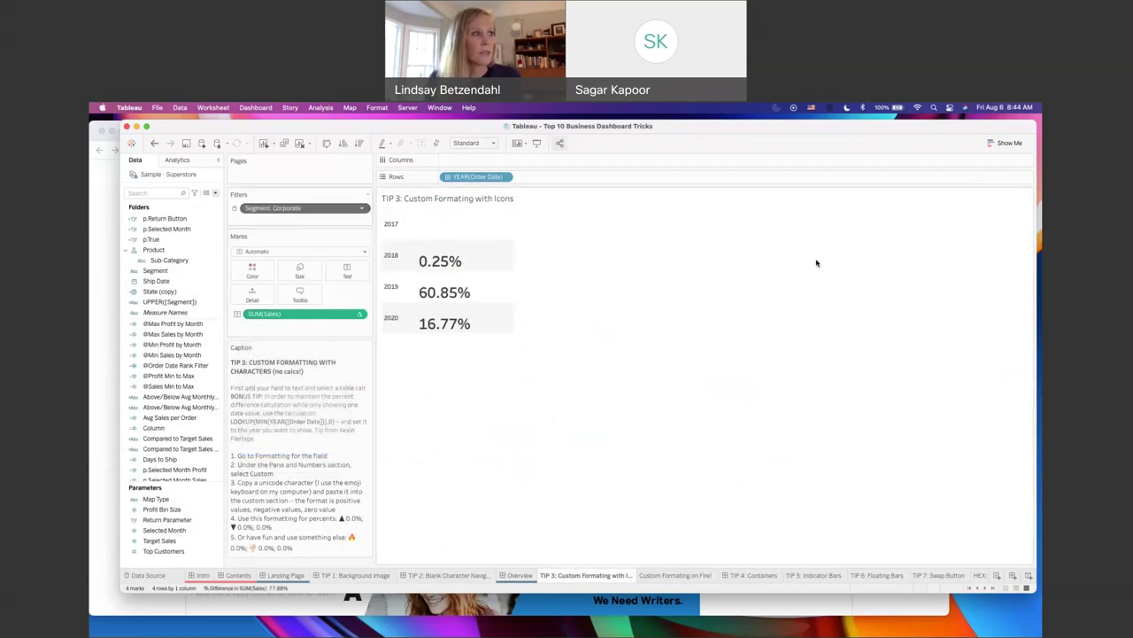
click(477, 275)
click(476, 285)
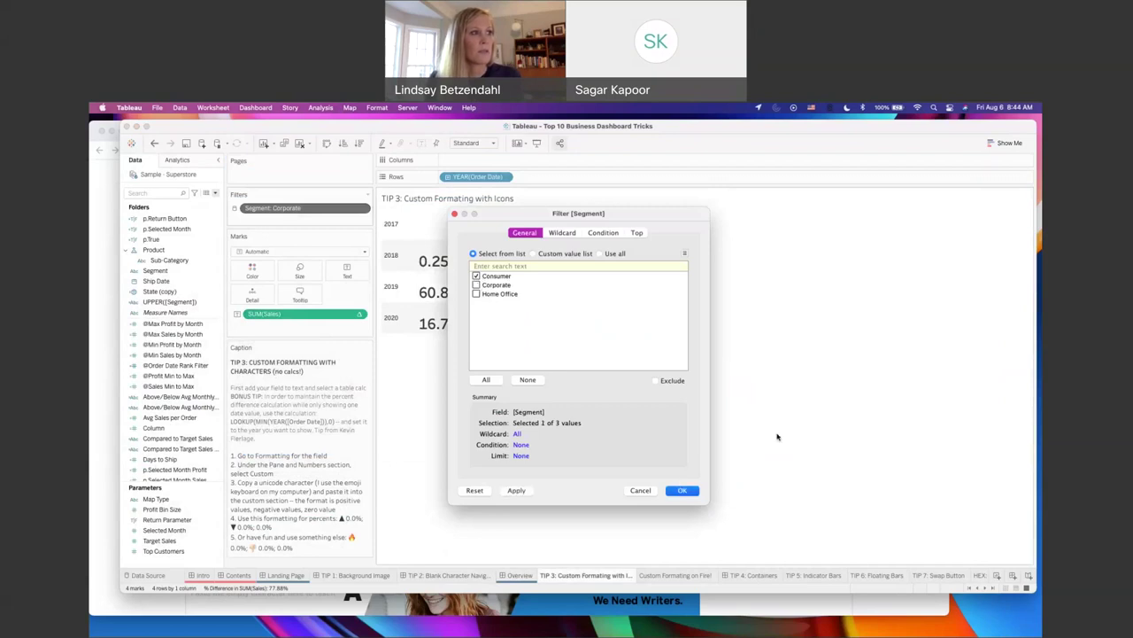
key(Return)
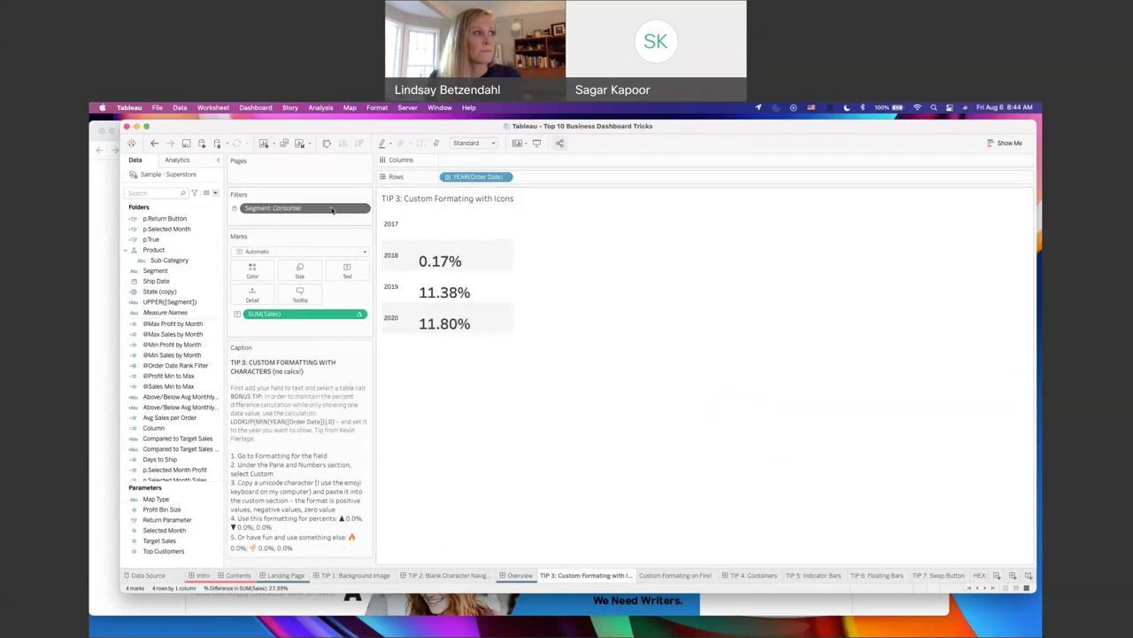
Step: Edit the Segment filter so that only Home Office is selected
right_click(330, 209)
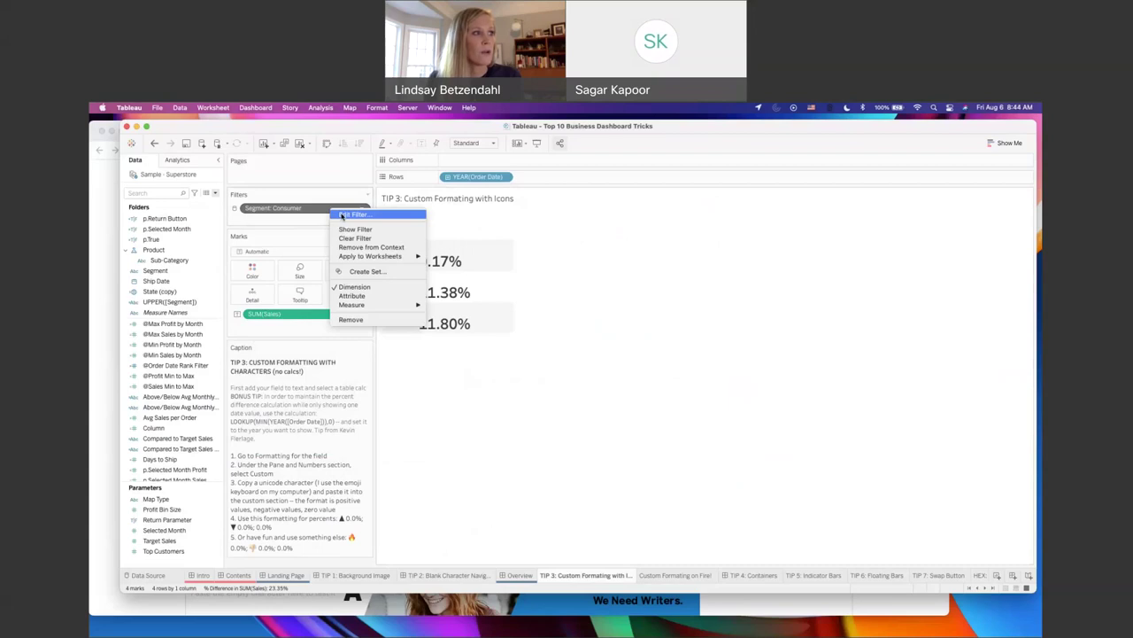
click(348, 214)
click(475, 276)
click(476, 293)
key(Return)
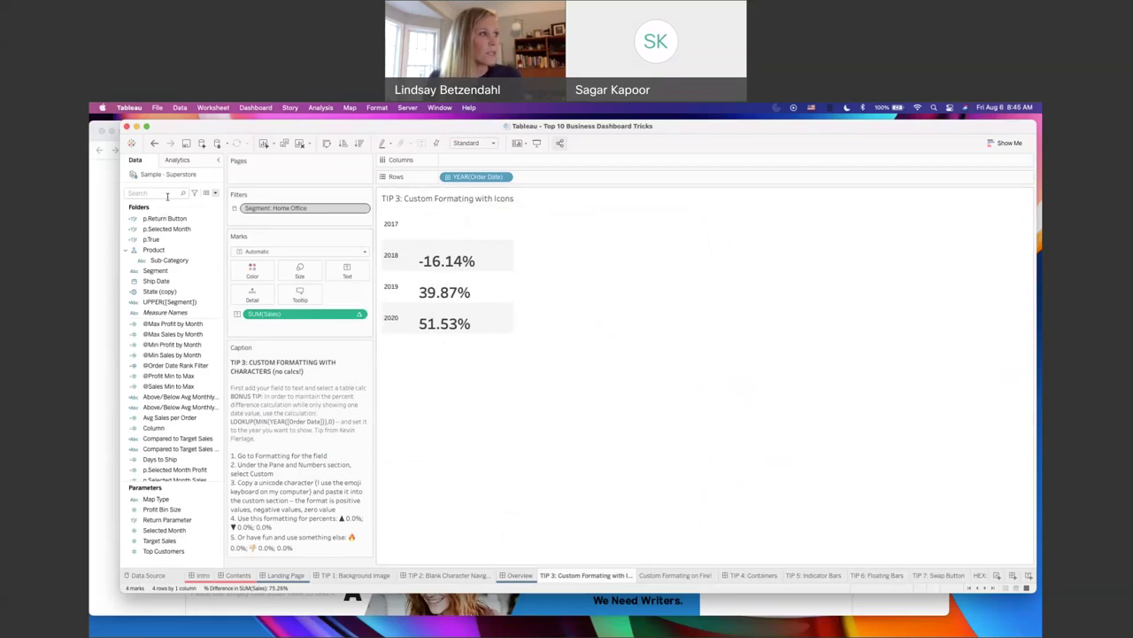
Step: Format the SUM(Sales) pane numbers as Percentage with 2 decimal places, and switch to the Custom format based on it
right_click(323, 316)
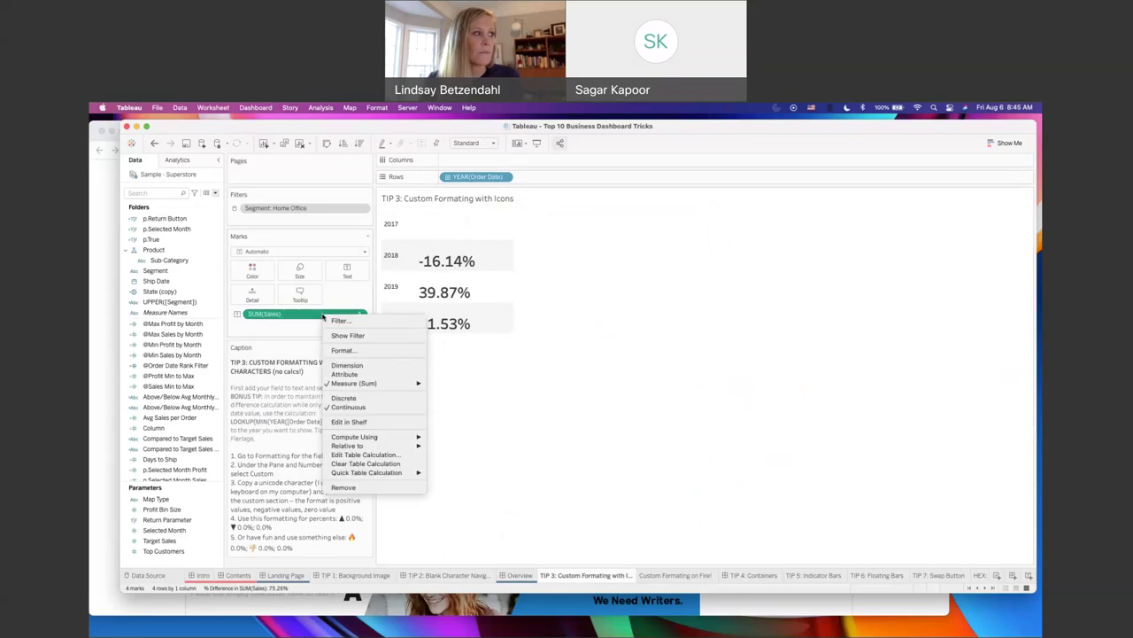
click(350, 354)
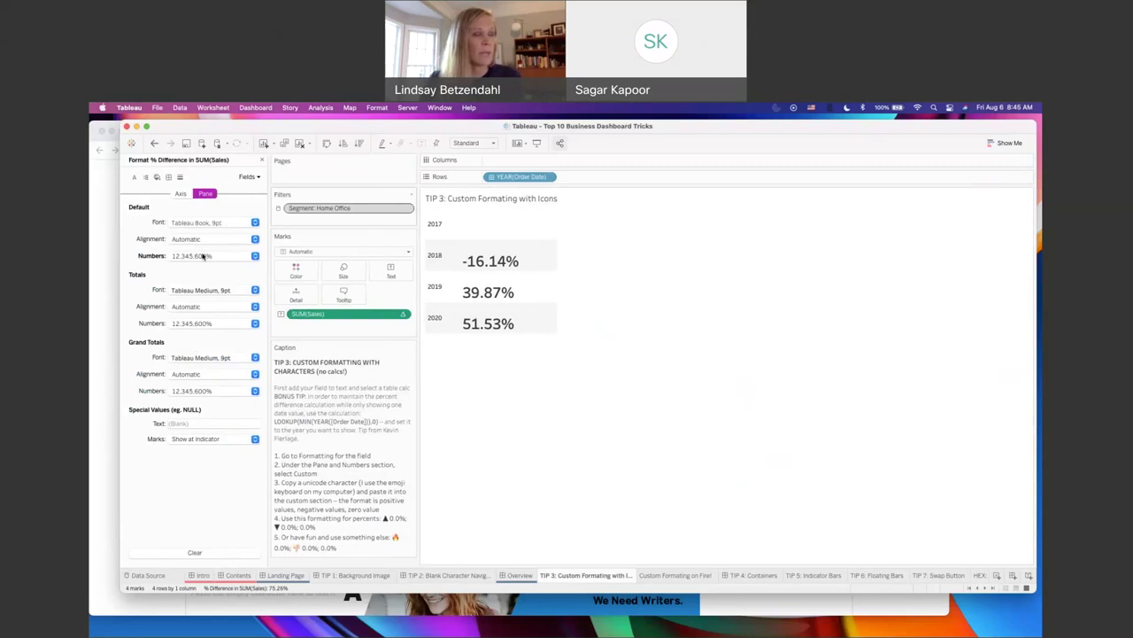
click(206, 256)
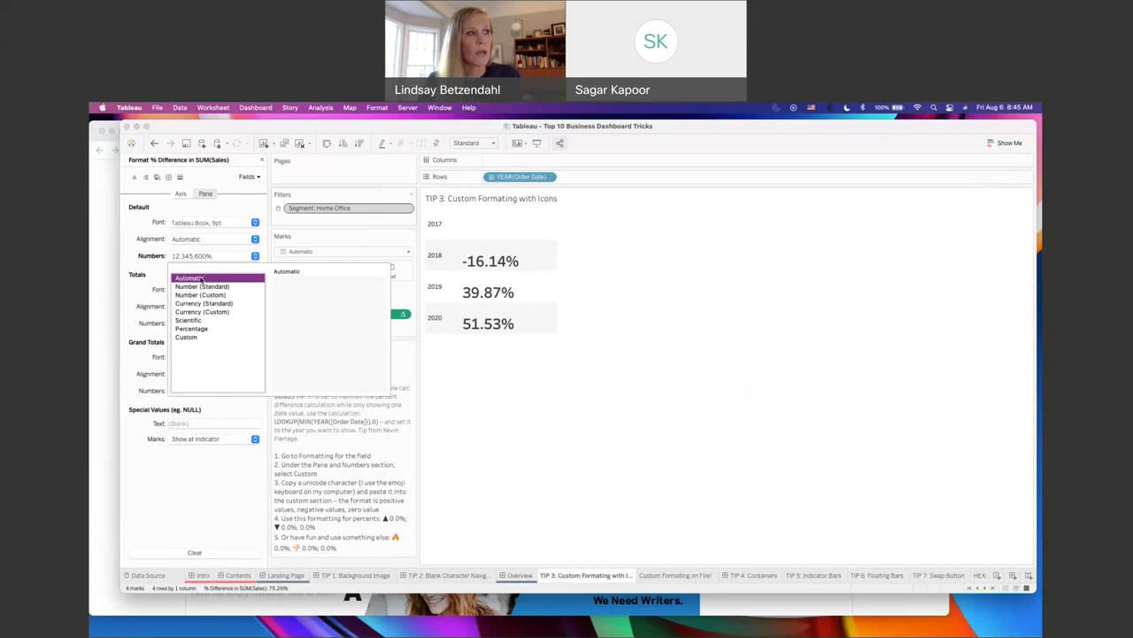
click(202, 330)
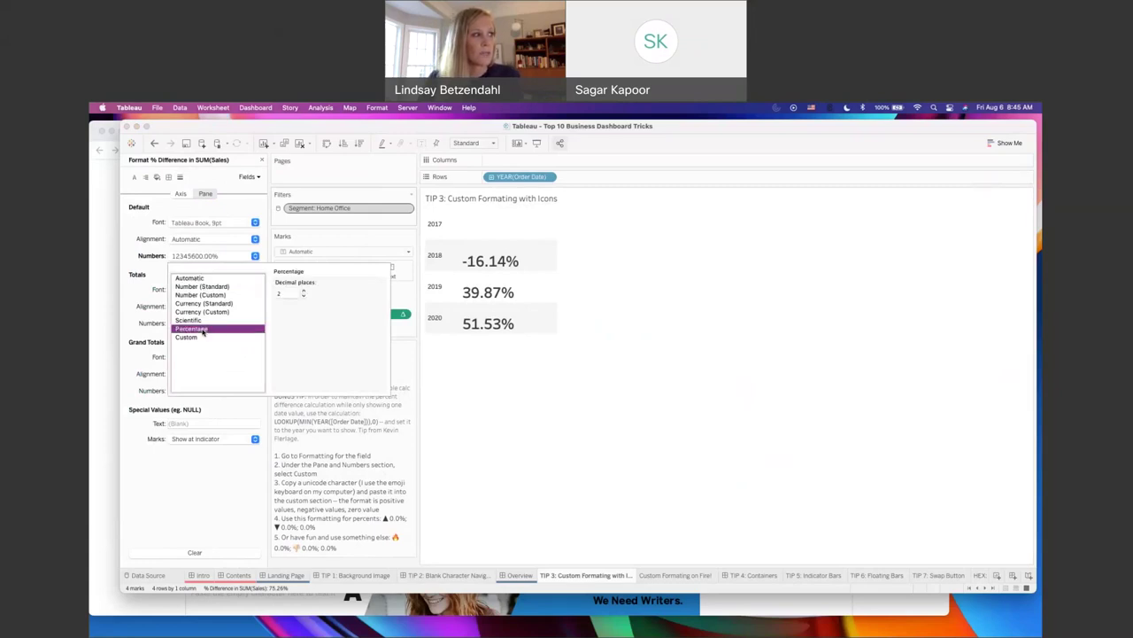
click(200, 321)
key(Up)
key(Up)
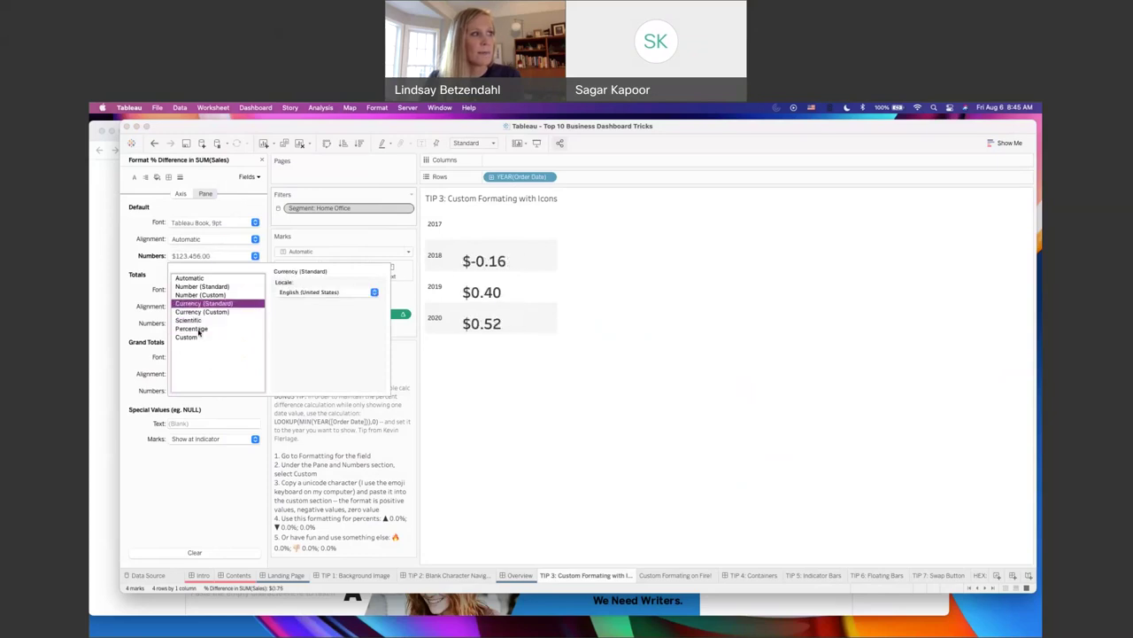
click(194, 329)
click(187, 338)
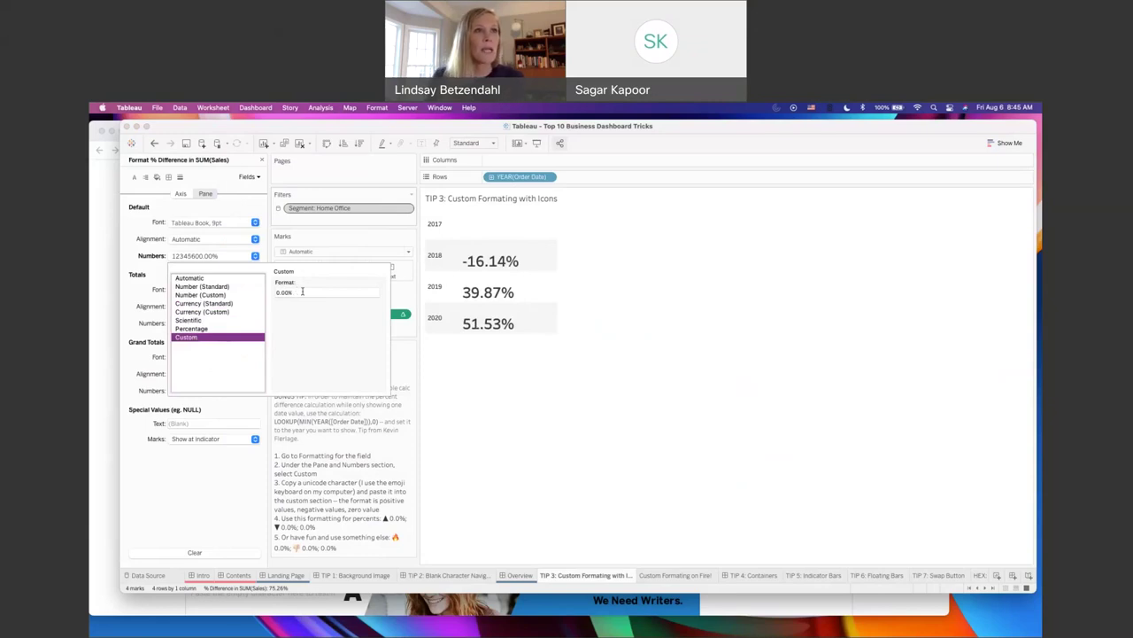
Step: Examine the up and down triangle characters among the favorites in the macOS Character Viewer, and return to the worksheet
click(812, 109)
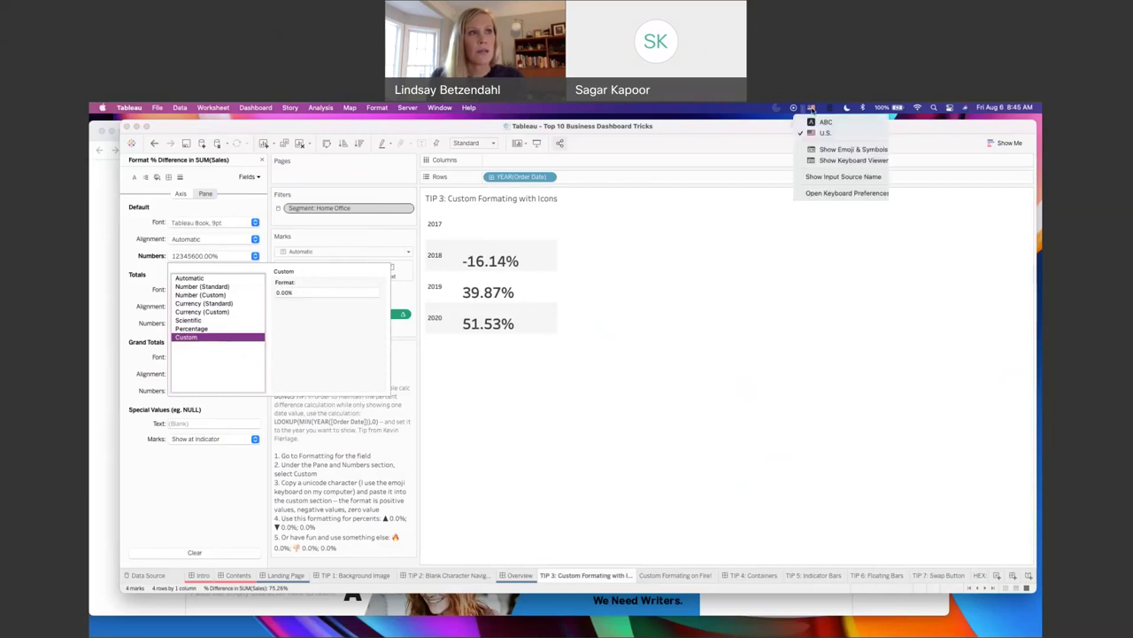
click(826, 150)
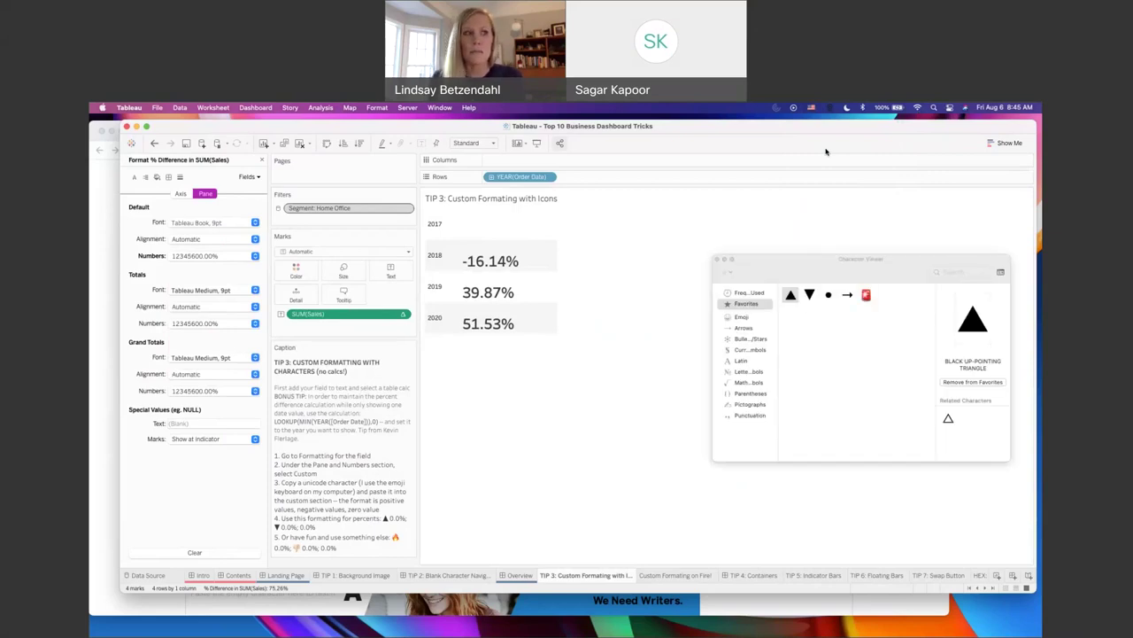
click(809, 295)
click(791, 296)
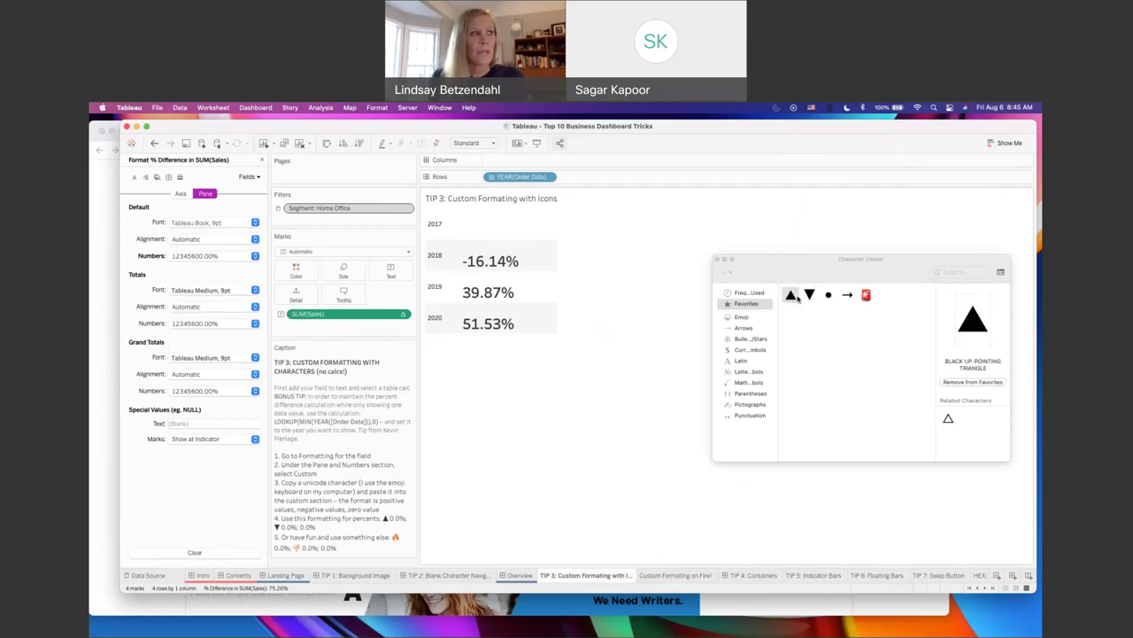
click(204, 256)
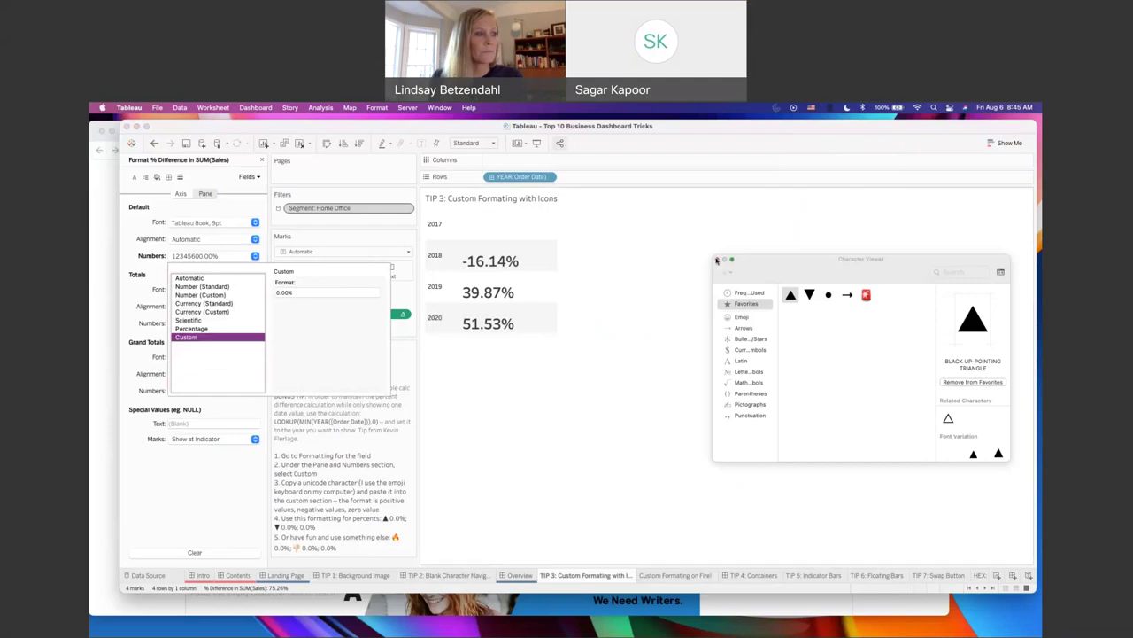
click(537, 408)
Step: Copy the percent format string "▲ 0.0%; ▼ 0.0%; 0.0%" from item 4 of the worksheet caption
double_click(333, 509)
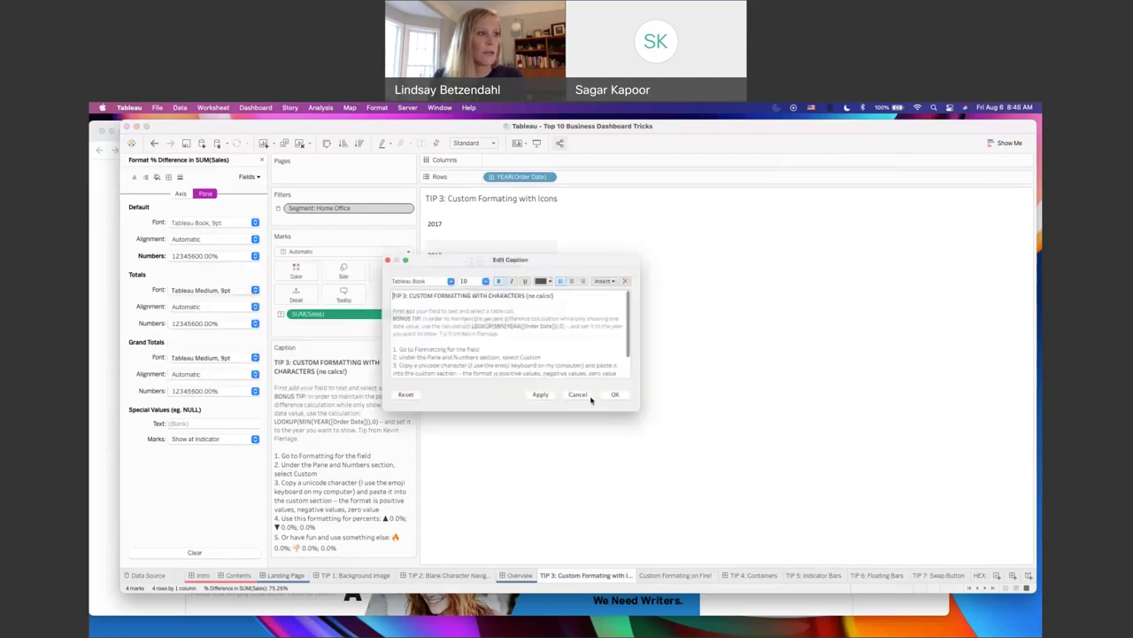
scroll(556, 348, down, 3)
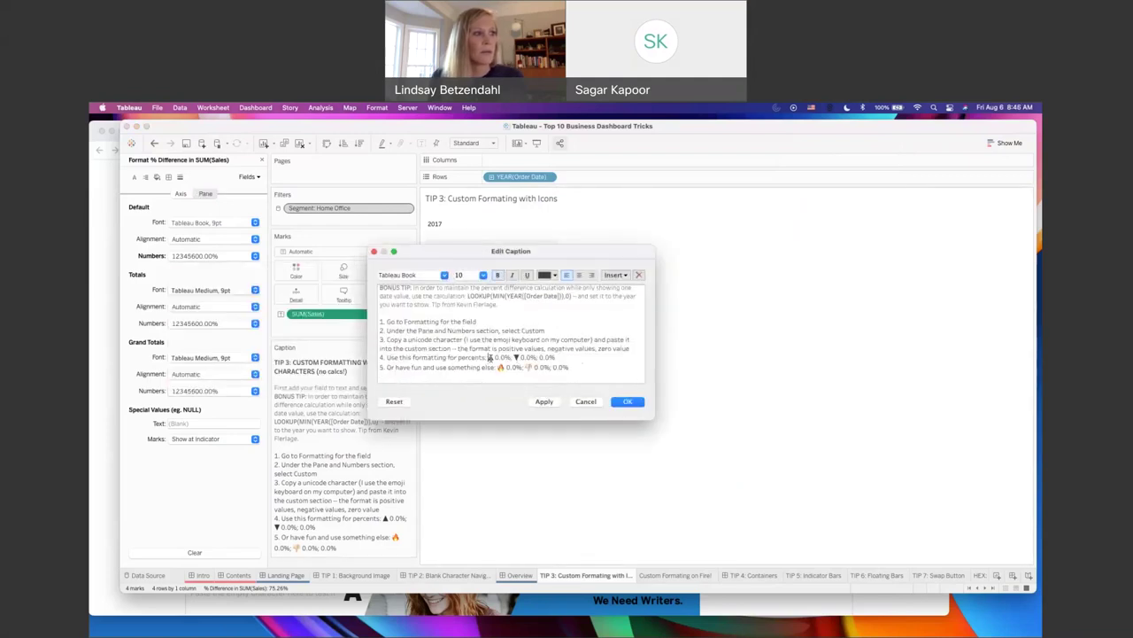
drag(487, 357, 561, 357)
click(627, 401)
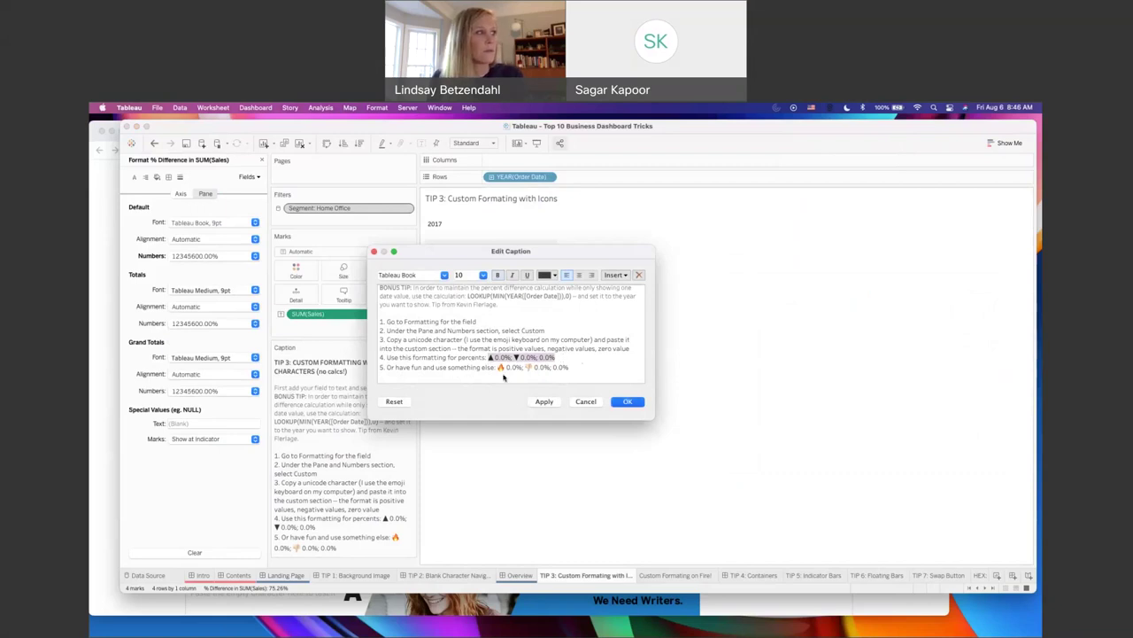
Step: Replace the custom number format of the sales percent difference with "▲ 0.0%; ▼ 0.0%; 0.0%"
click(221, 255)
drag(307, 293, 278, 299)
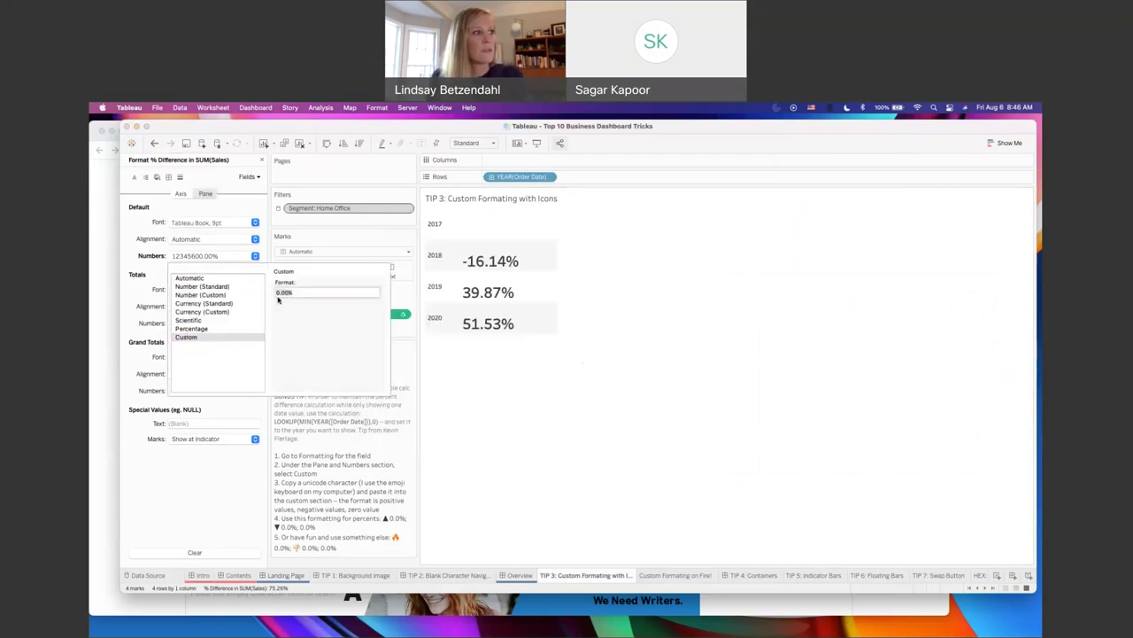
text(▲0.0%; ▼0.0%; 0.0%)
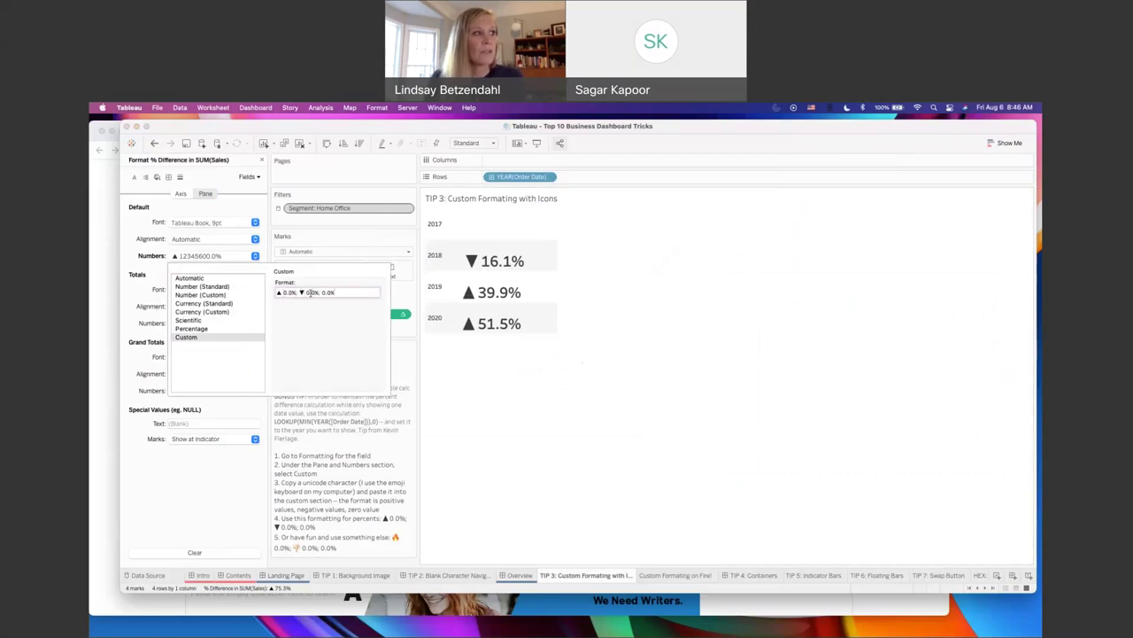
Step: Try adding "--" before the negative percentage in the custom number format, and remove it again
click(306, 293)
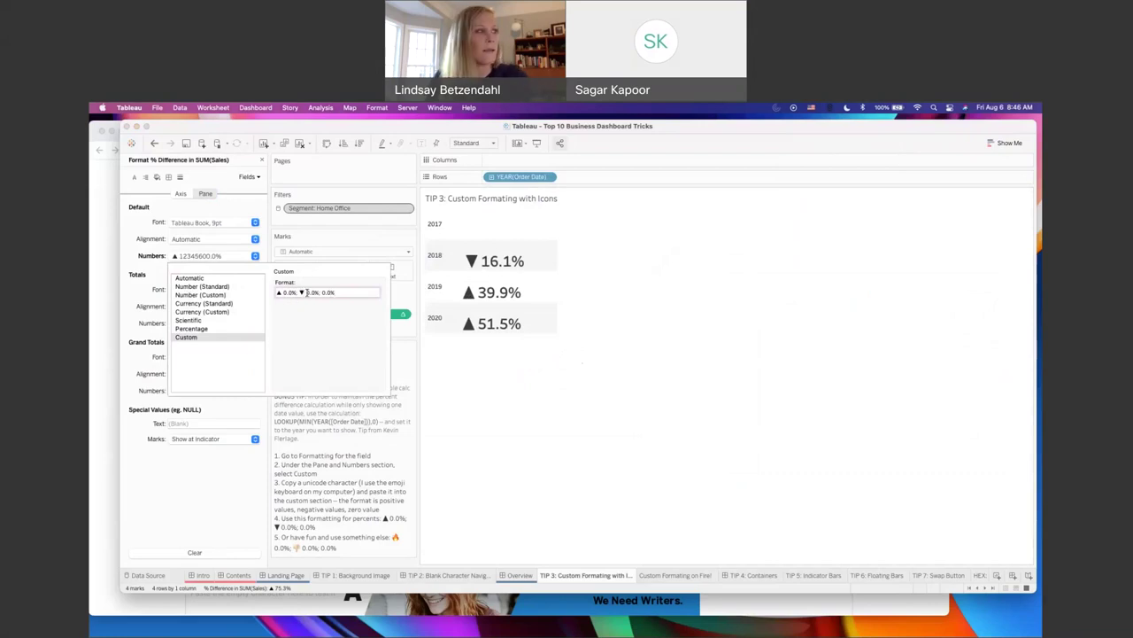
text(--)
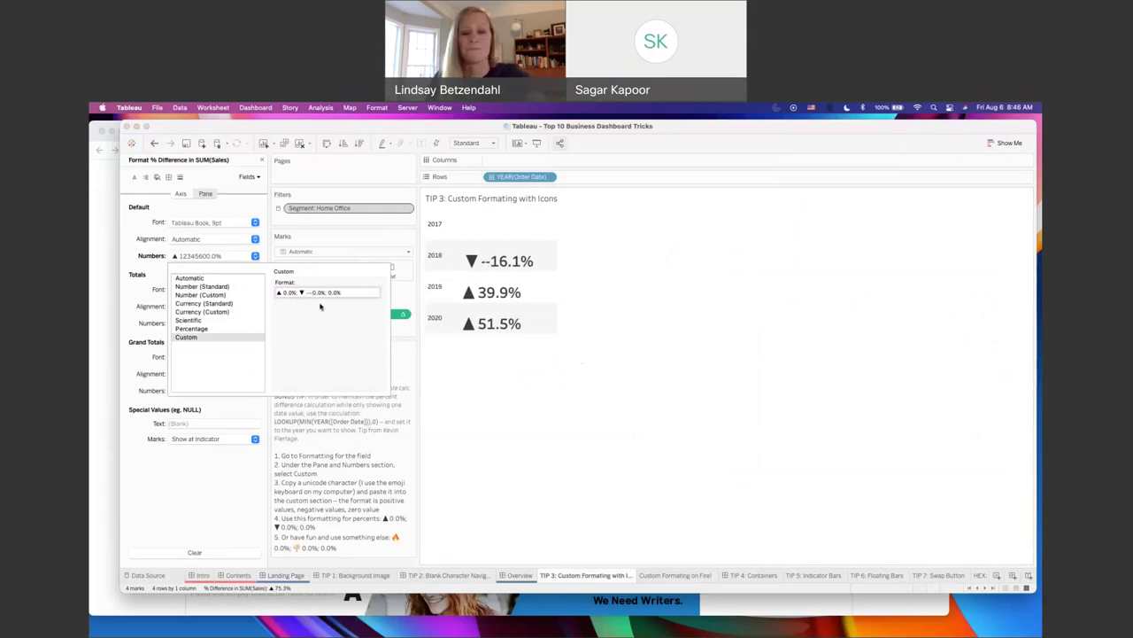
key(BackSpace)
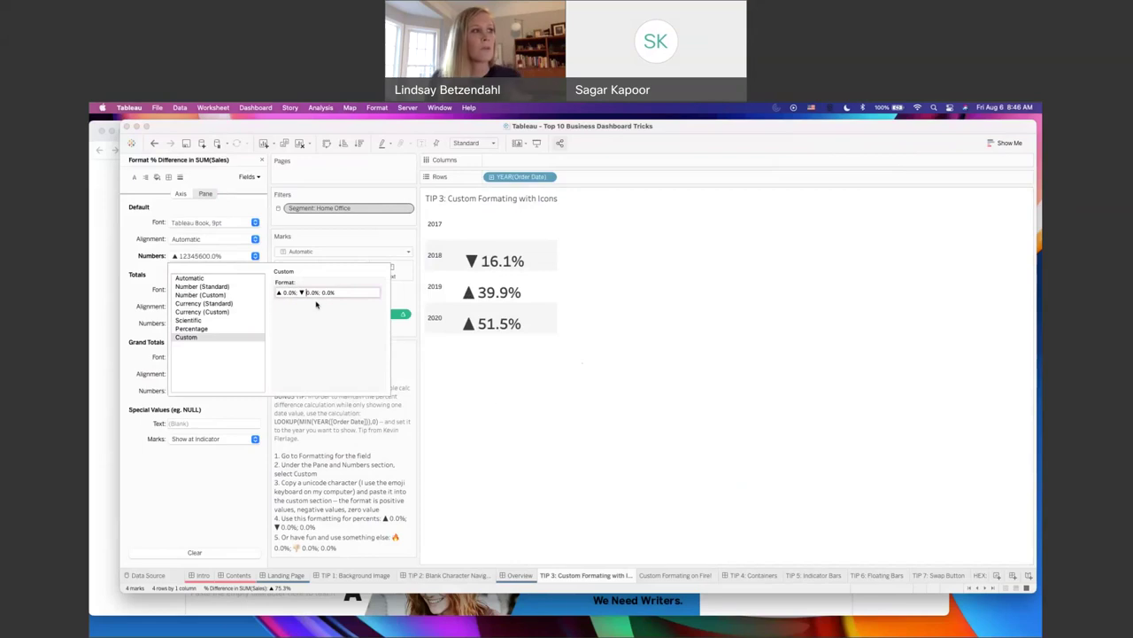
Step: Close the custom number format settings and the formatting pane of the sales percent difference
click(490, 403)
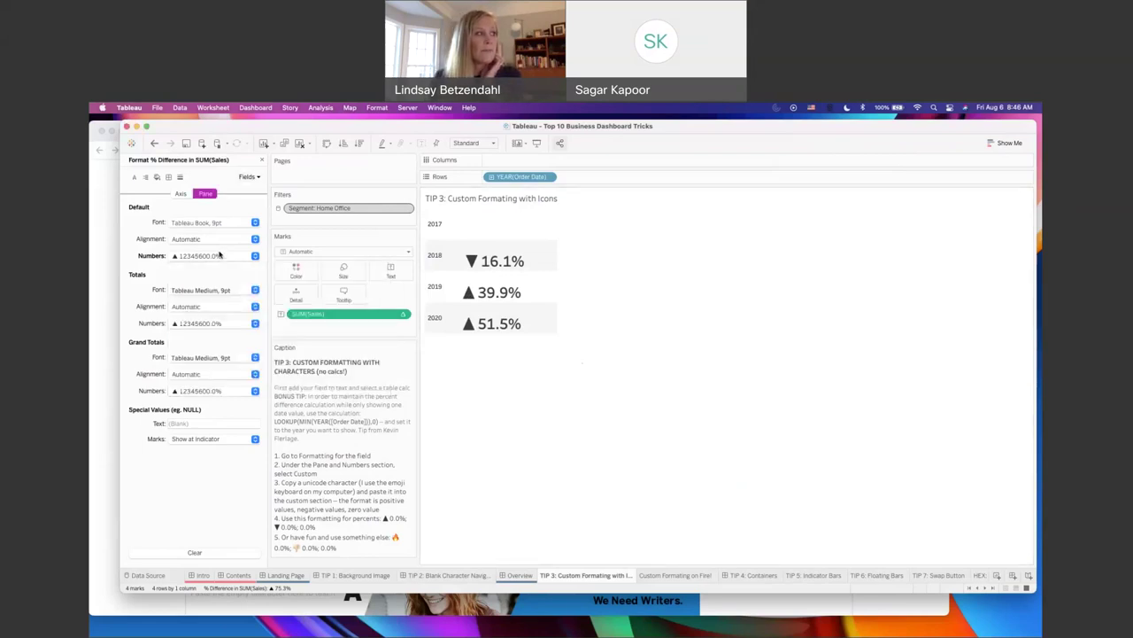
click(261, 159)
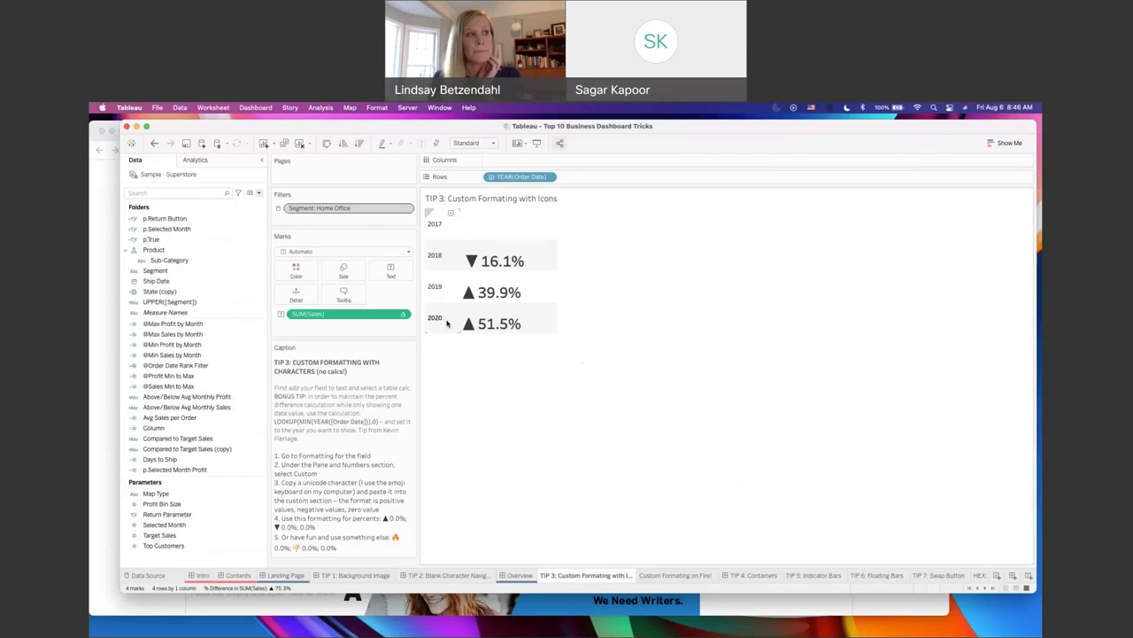
Step: Try excluding the 2020 row and keeping only the 2020 row, undoing each resulting year filter
right_click(449, 324)
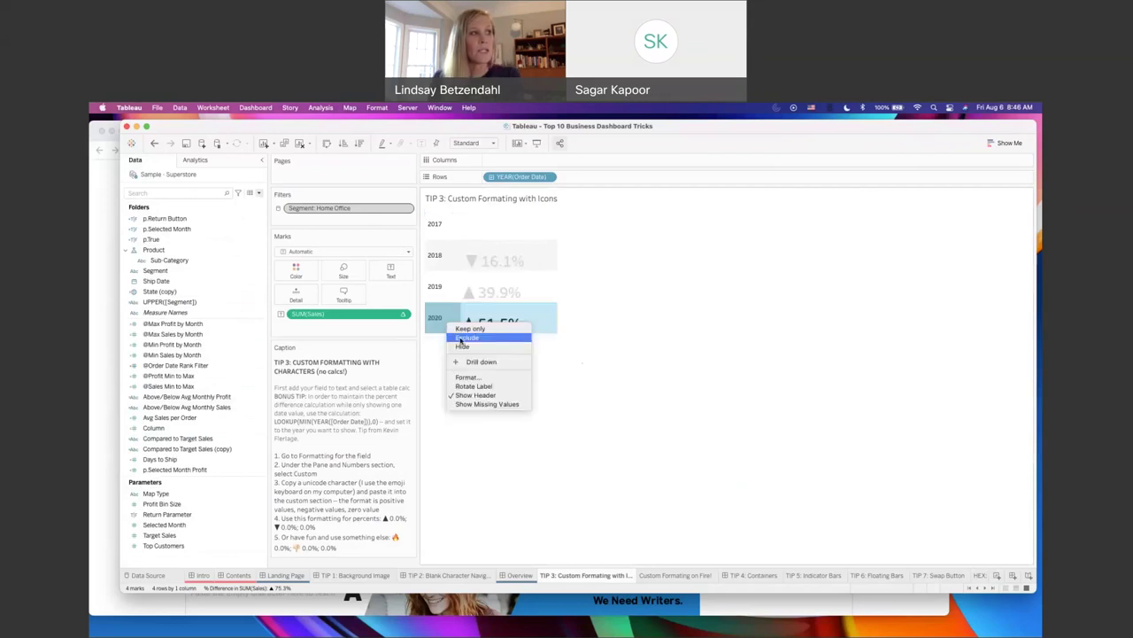
click(462, 339)
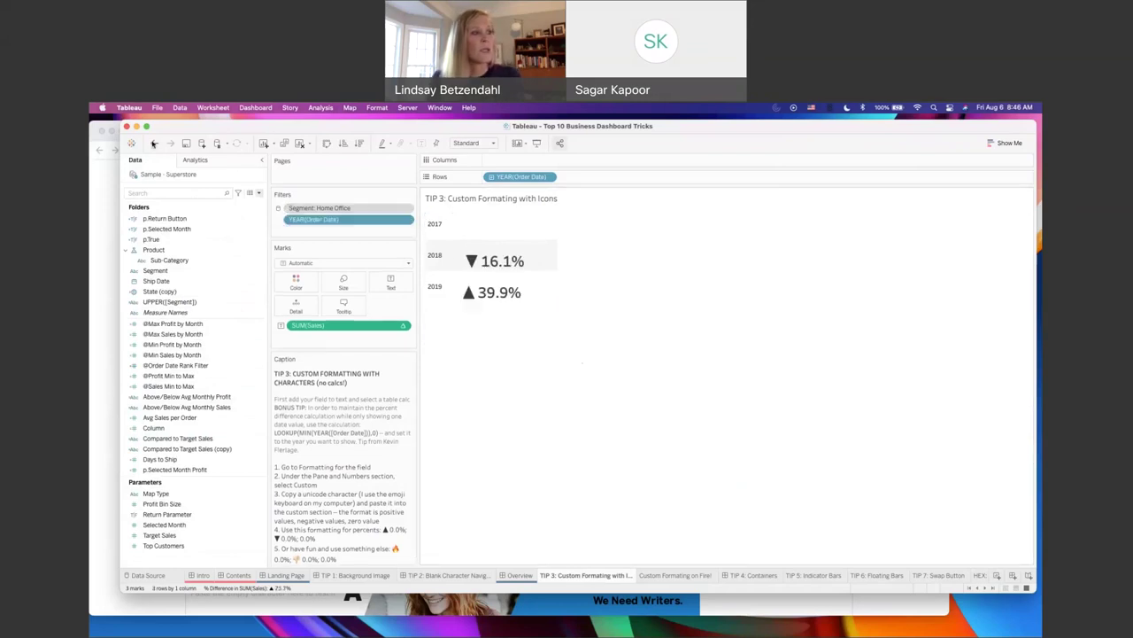
key(super+z)
right_click(452, 324)
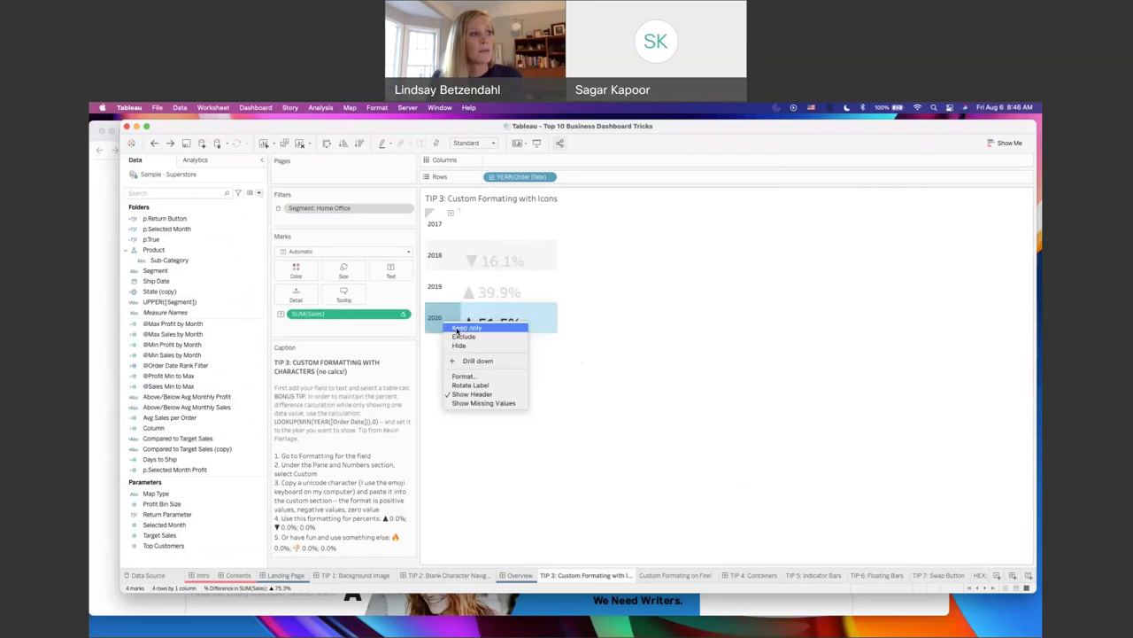
click(458, 329)
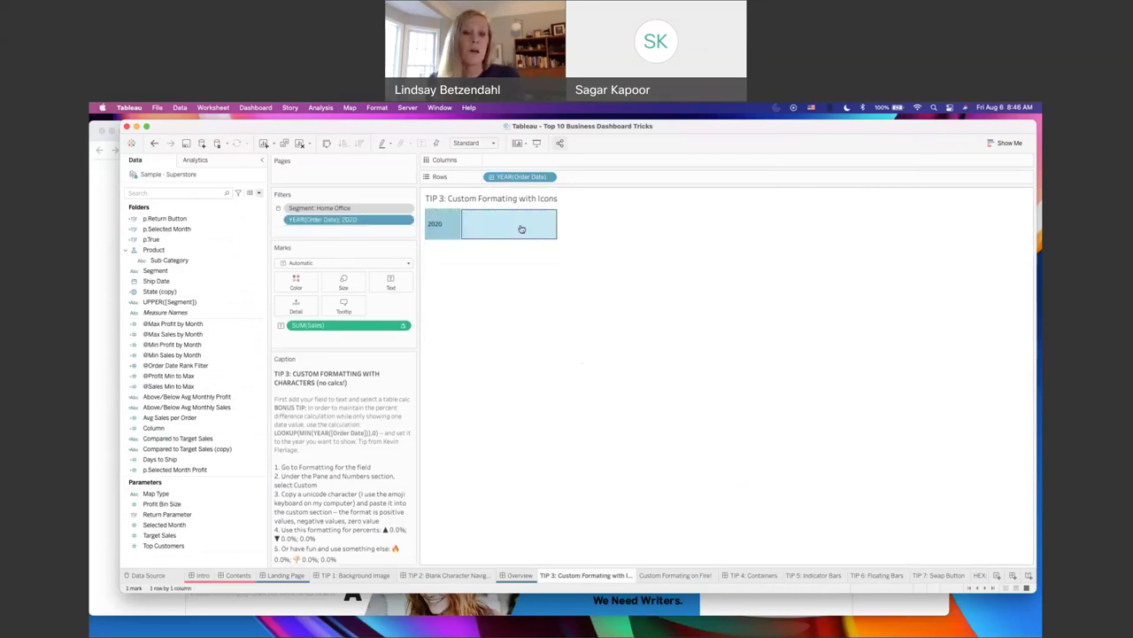
click(155, 142)
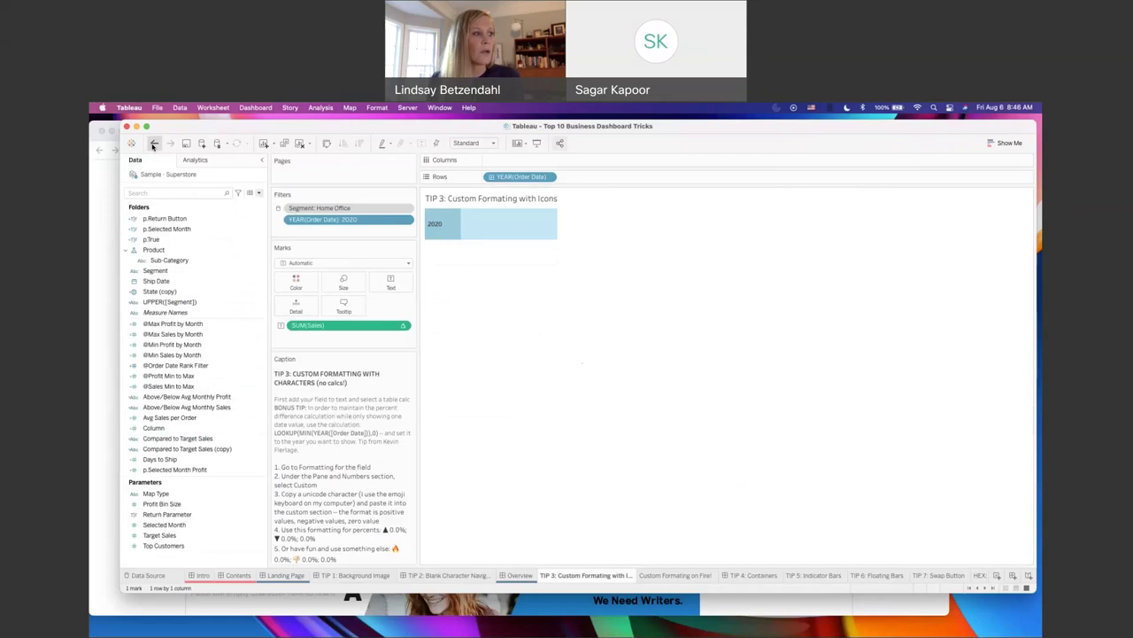
right_click(434, 319)
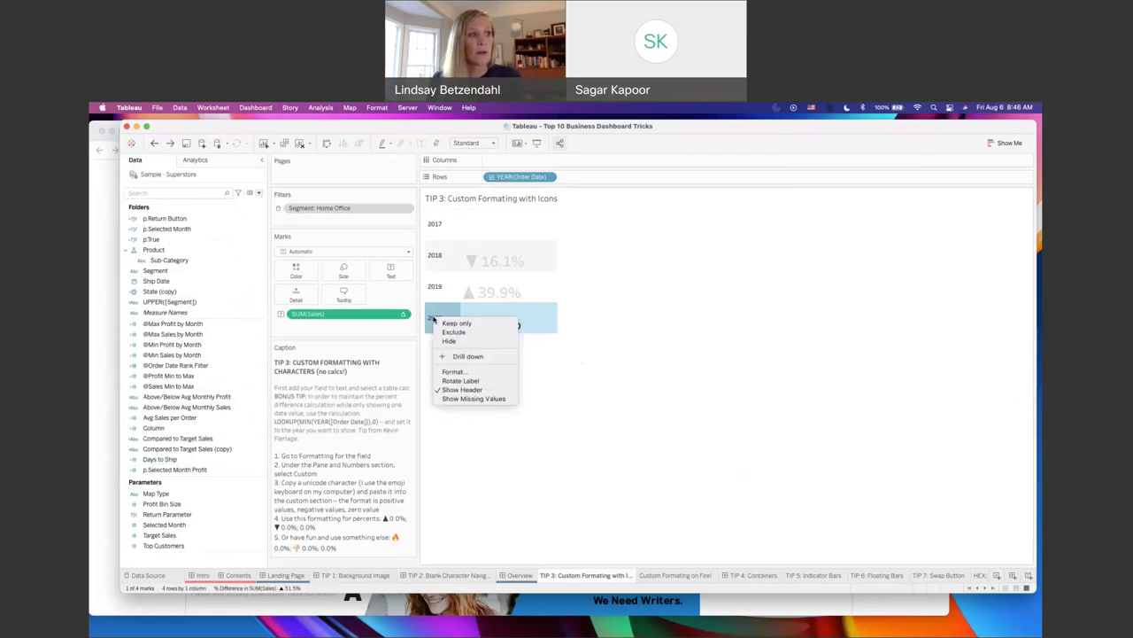
key(Escape)
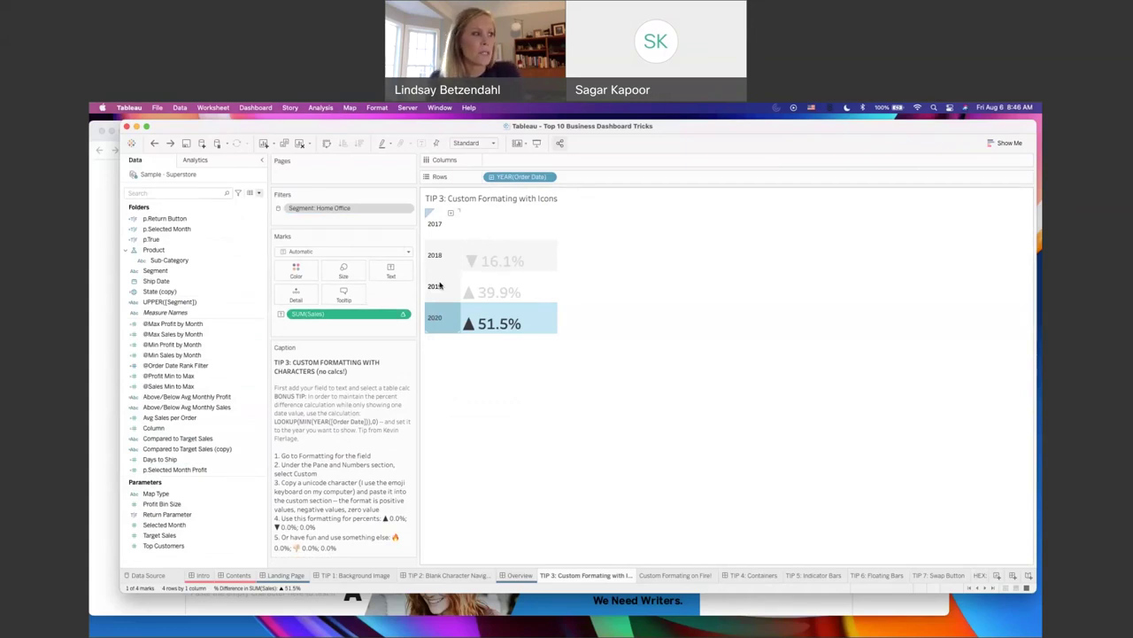
click(234, 334)
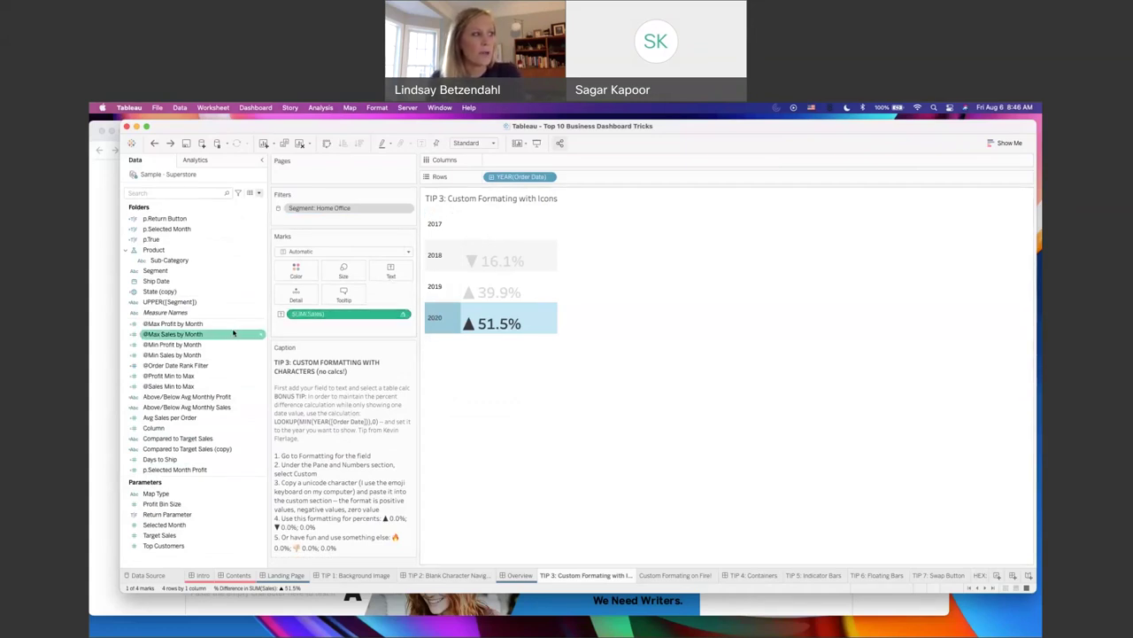
click(218, 344)
click(163, 193)
text(rank)
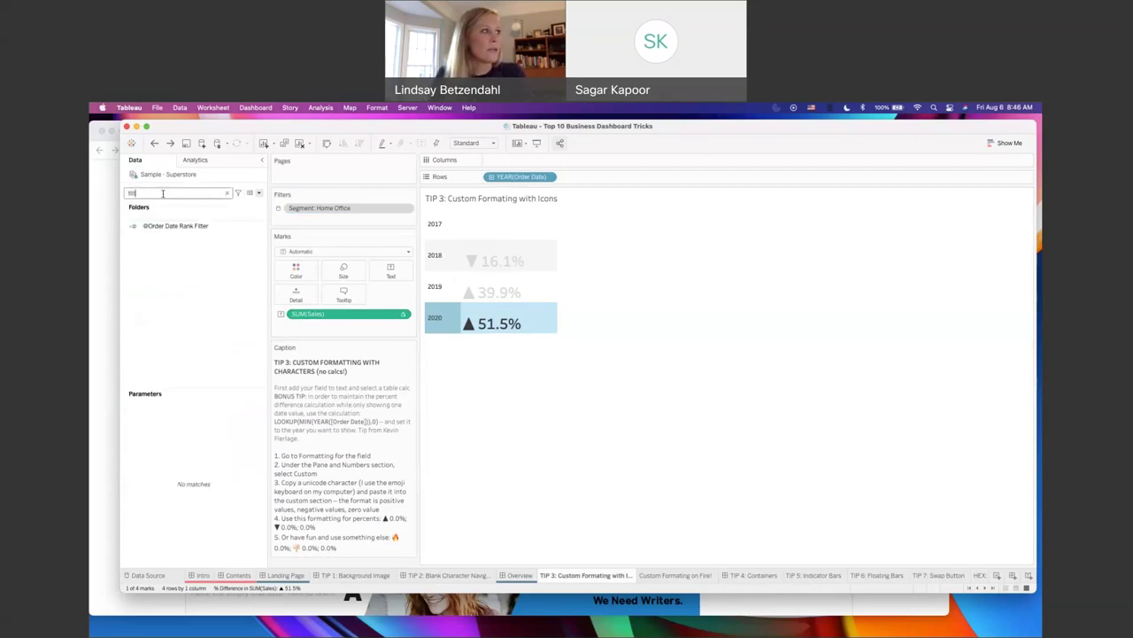
click(184, 227)
right_click(184, 226)
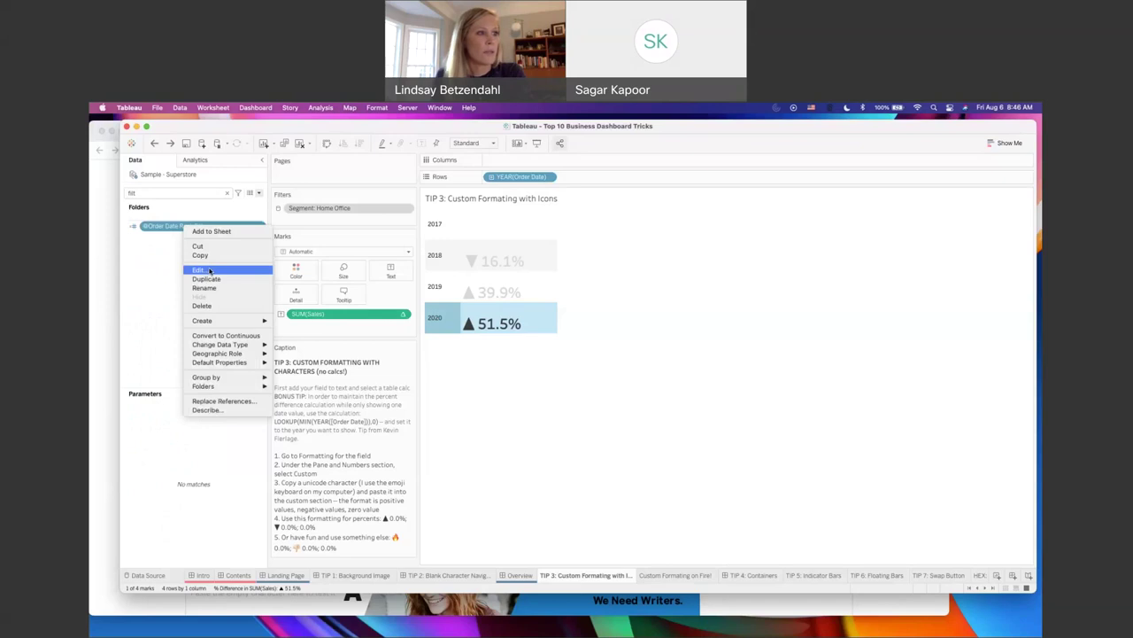
click(209, 271)
click(783, 448)
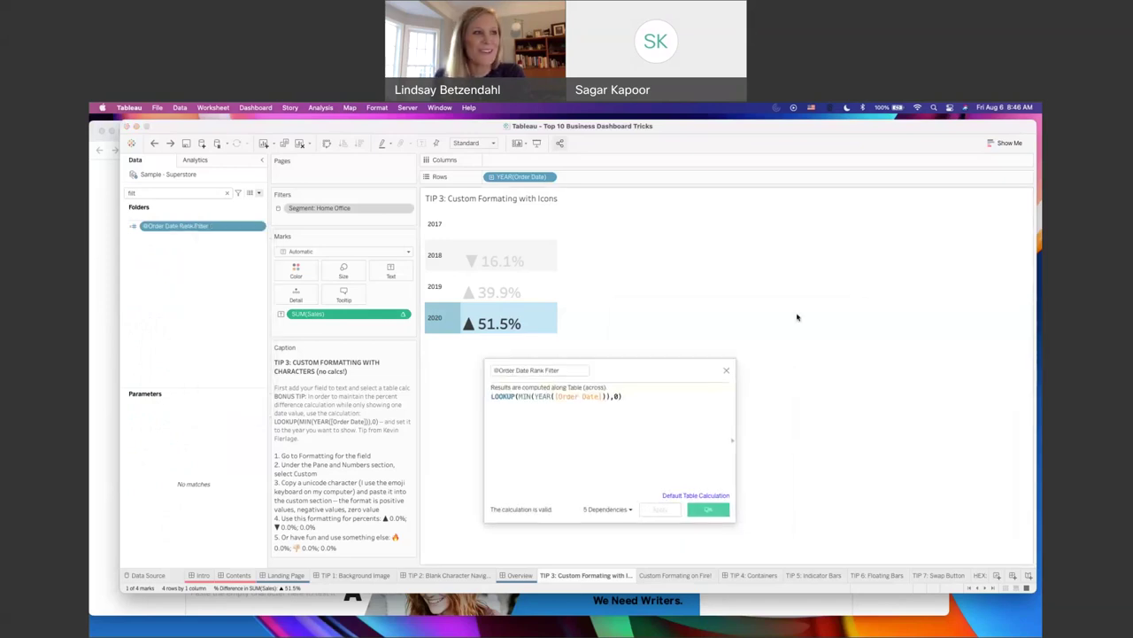
triple_click(772, 334)
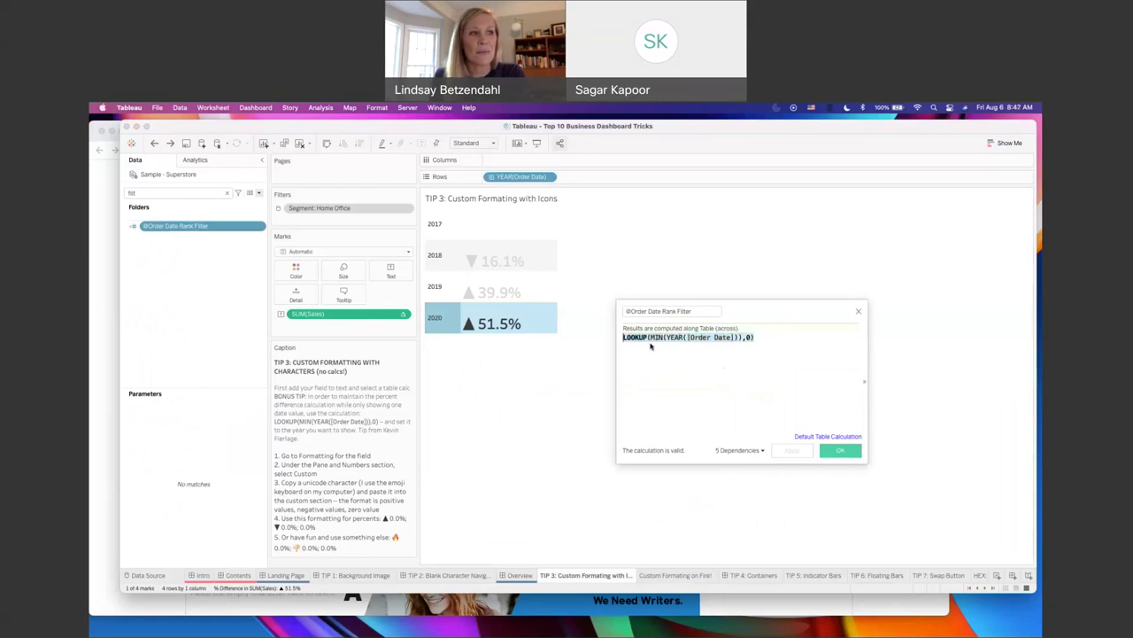
click(776, 337)
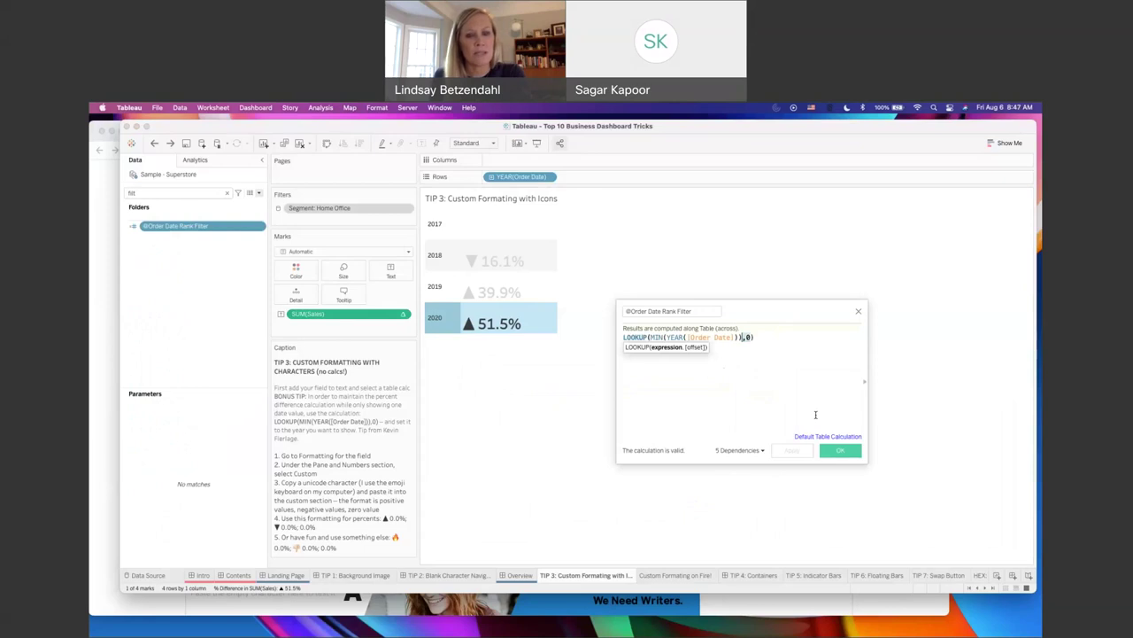
click(840, 451)
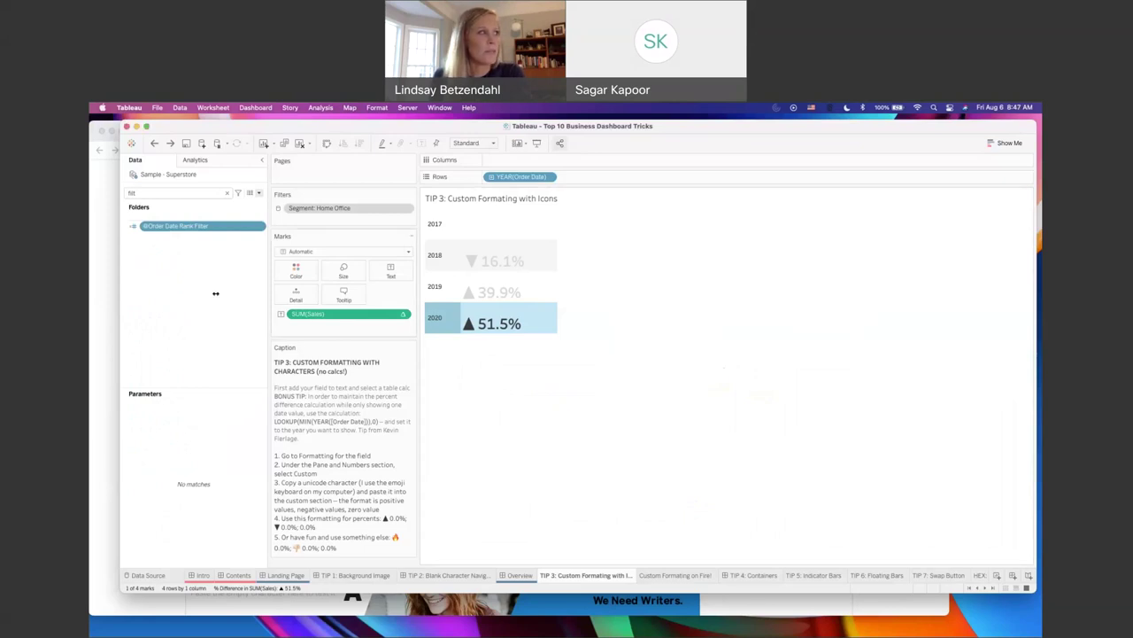
drag(195, 229, 344, 220)
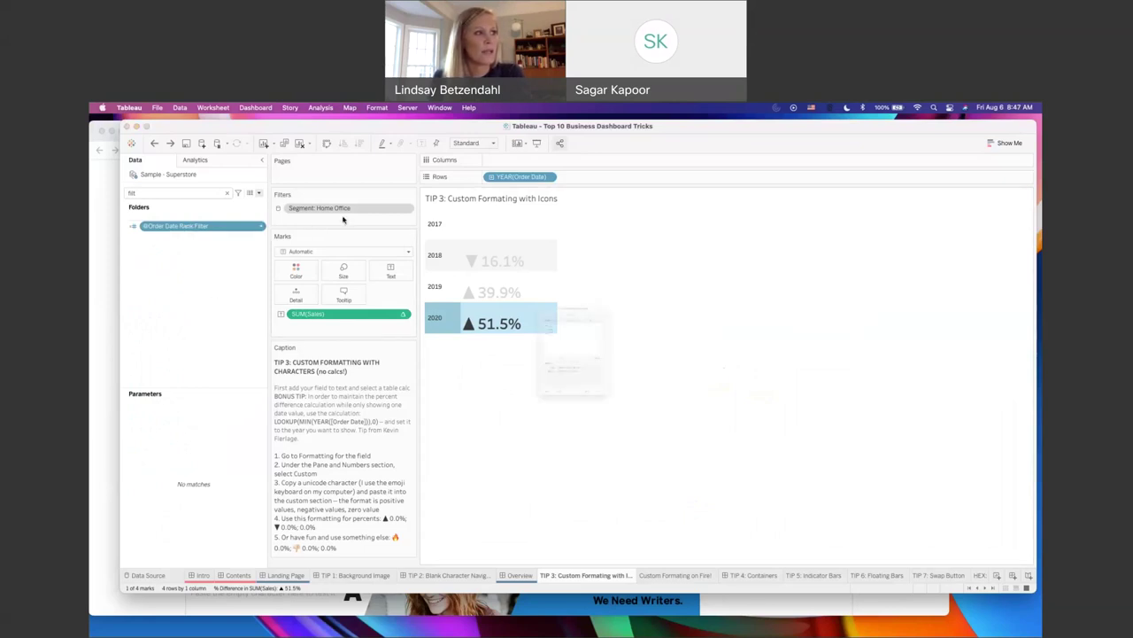
click(491, 303)
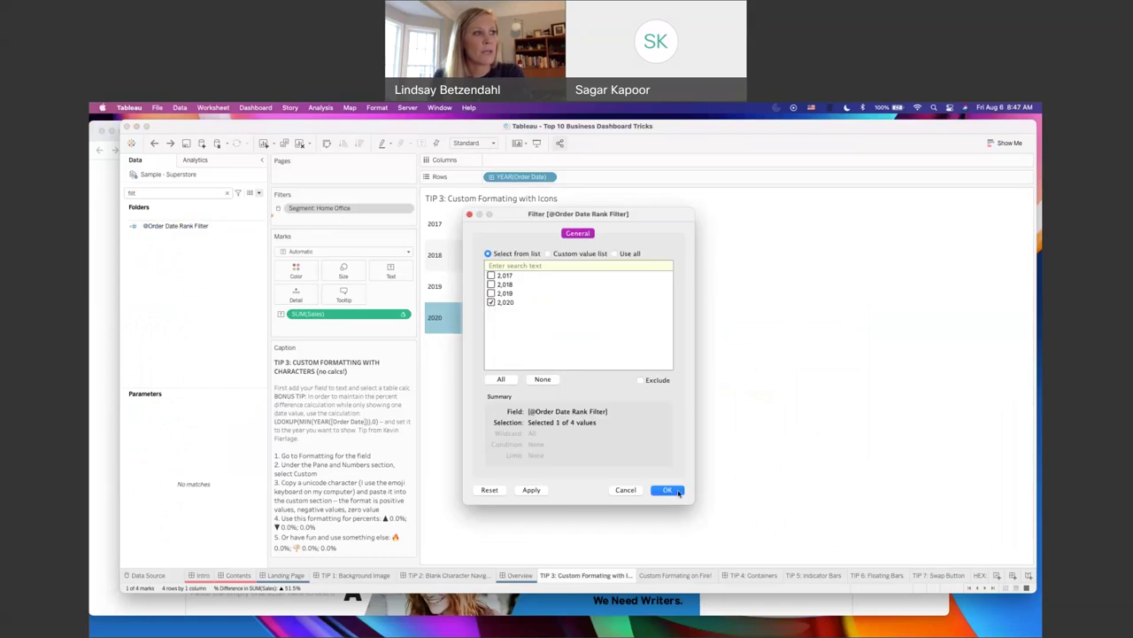
click(668, 489)
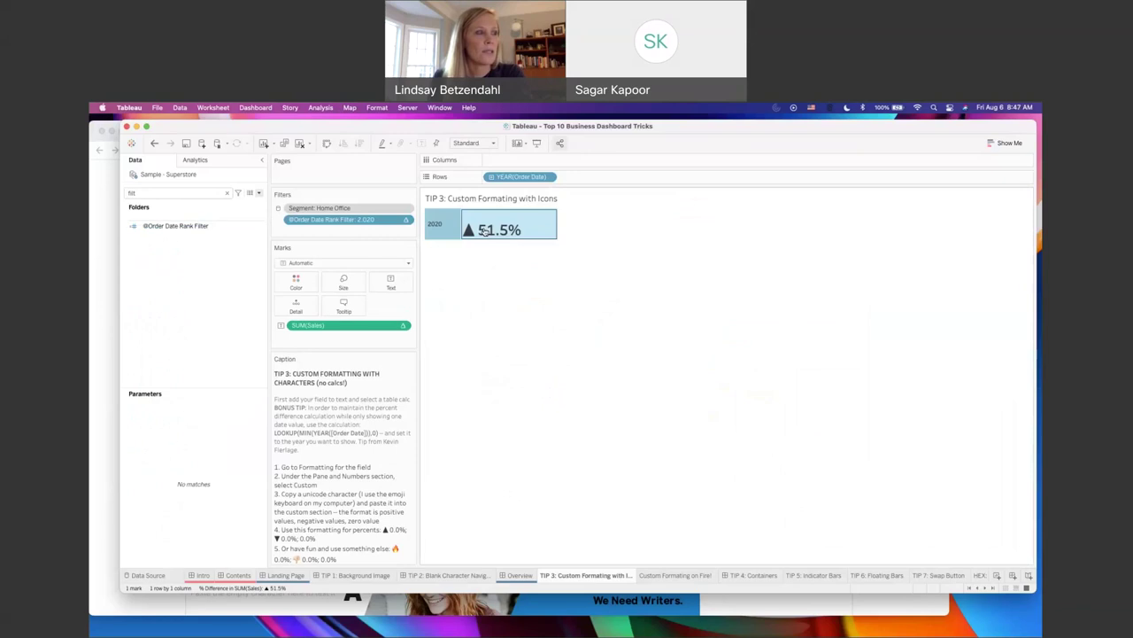
click(546, 177)
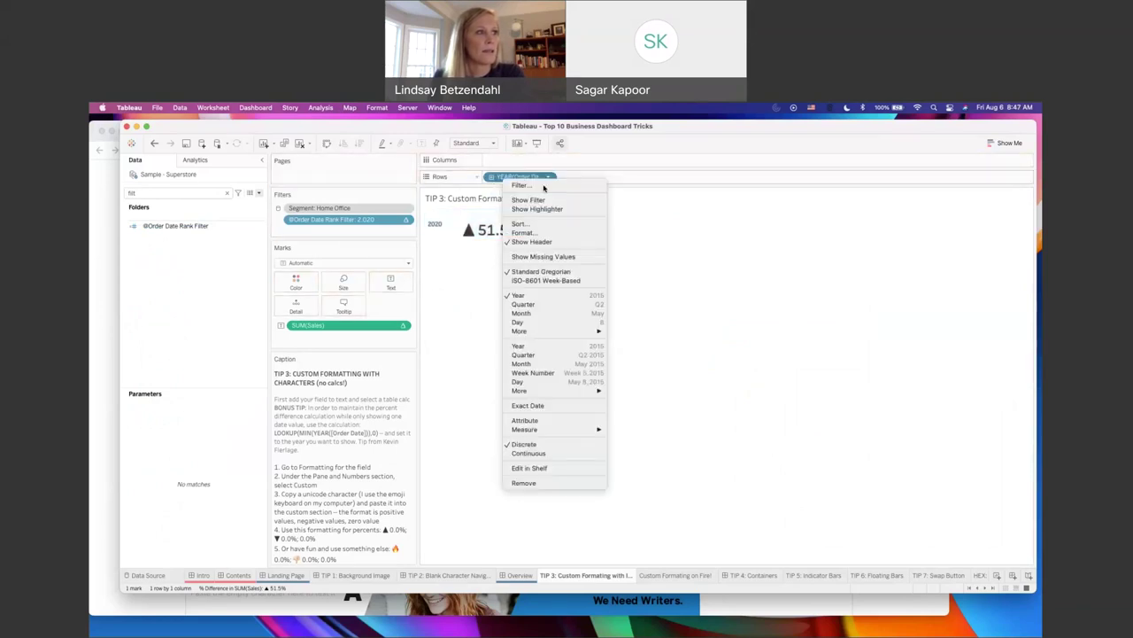
click(558, 242)
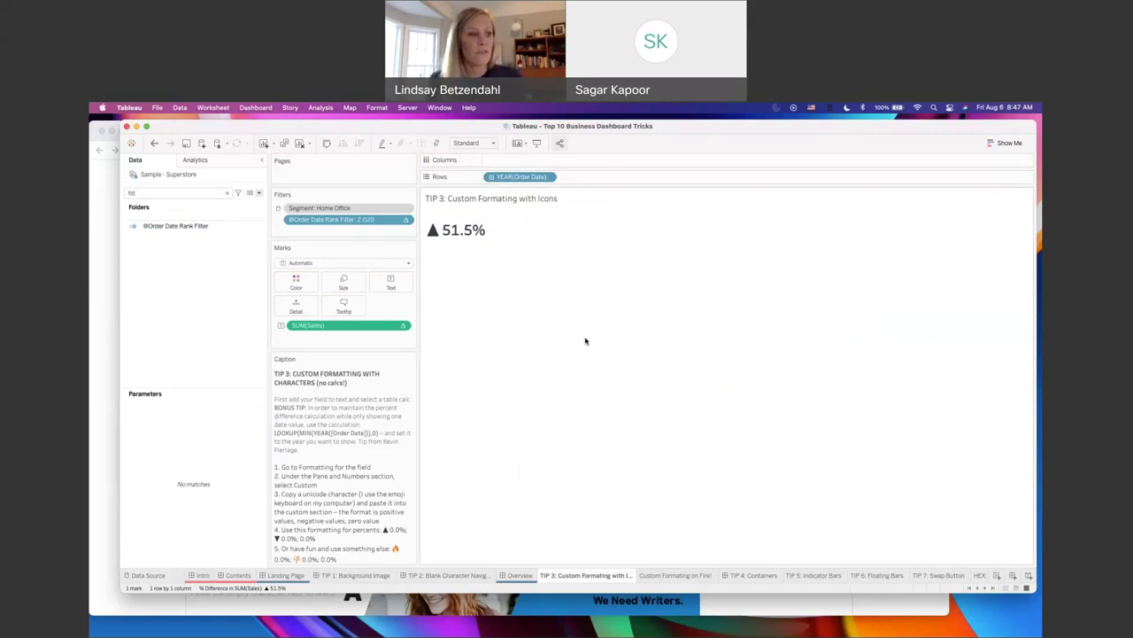
Step: Examine the fire icon formatting on the Custom Formatting on Fire! worksheet, and open the TIP 4: Containers dashboard
click(677, 576)
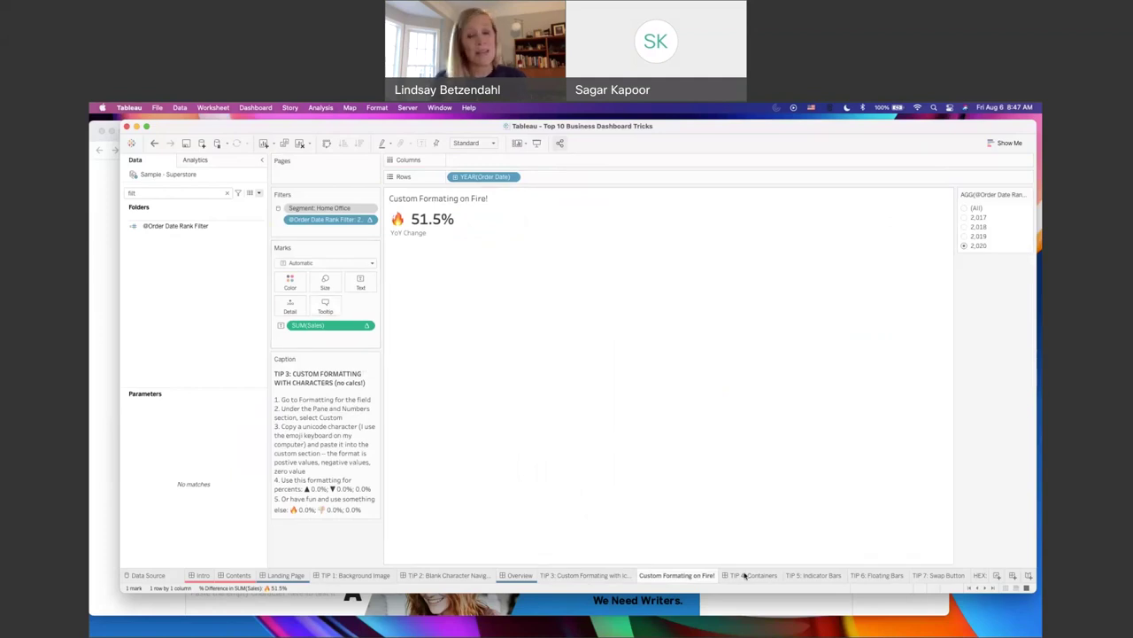
mouse_move(685, 578)
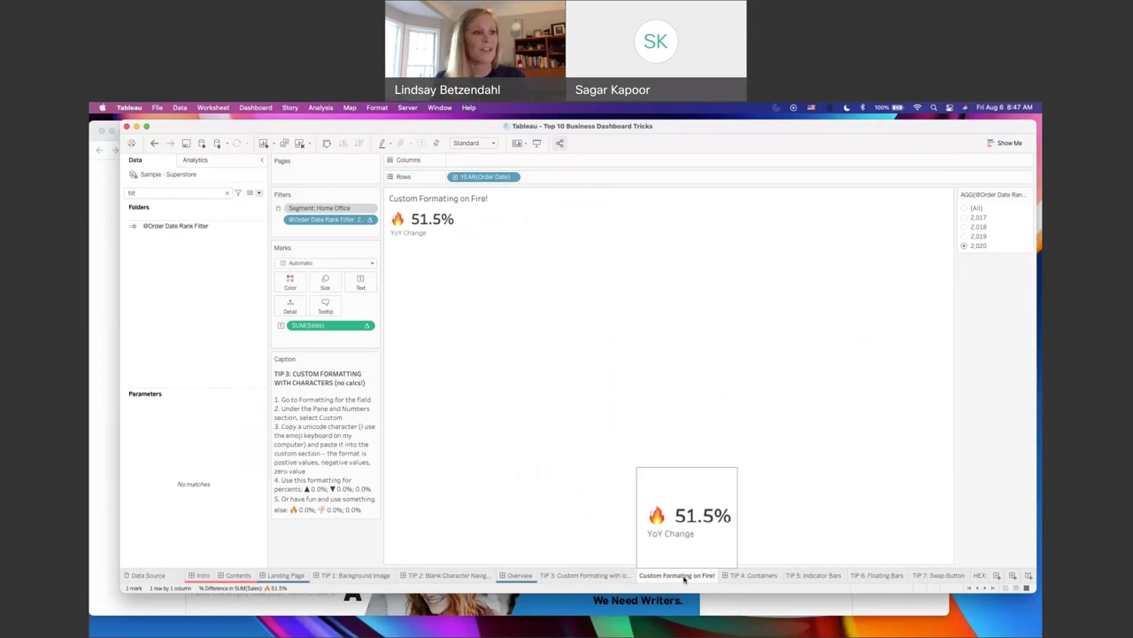
click(759, 577)
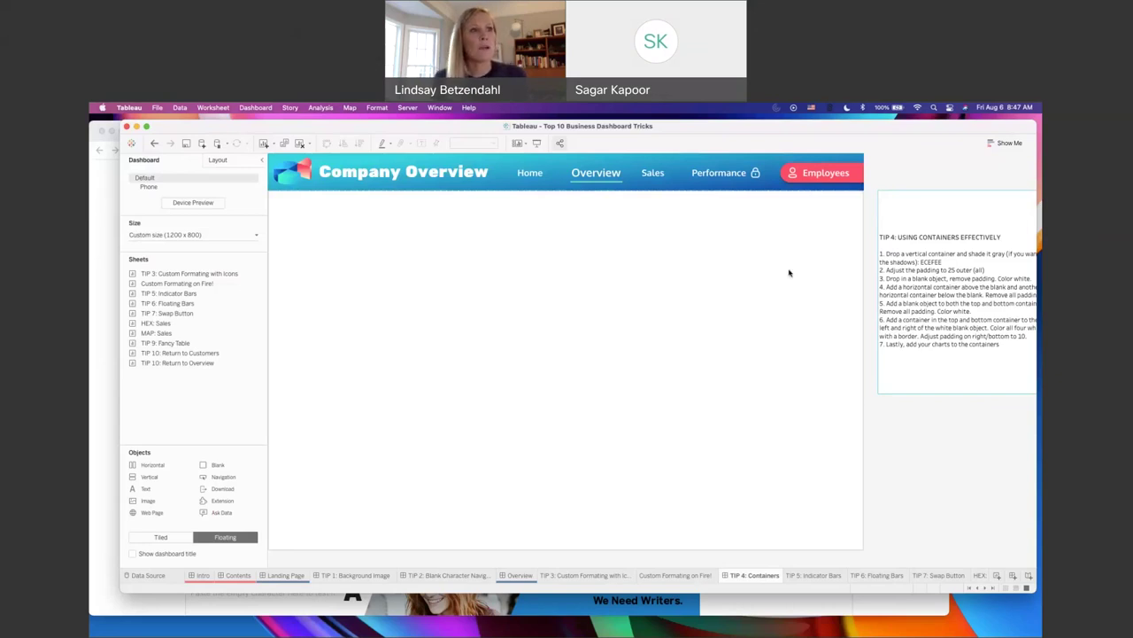
Step: Examine the layout properties of the dashboard's main vertical container, and look at the finished Overview dashboard for comparison
click(725, 174)
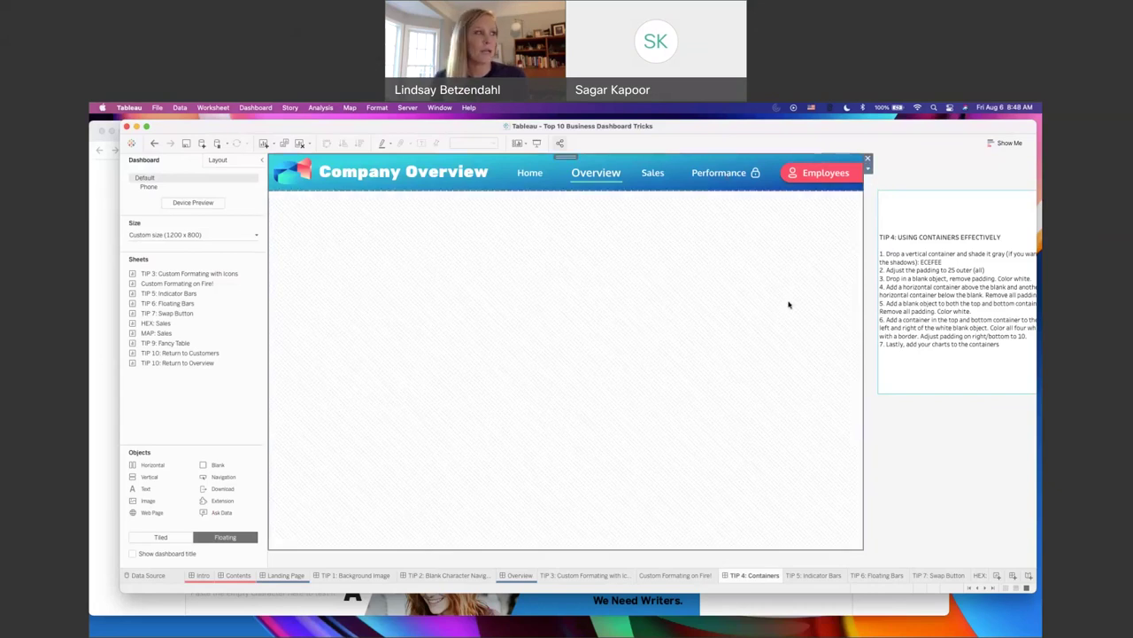
drag(386, 132, 381, 131)
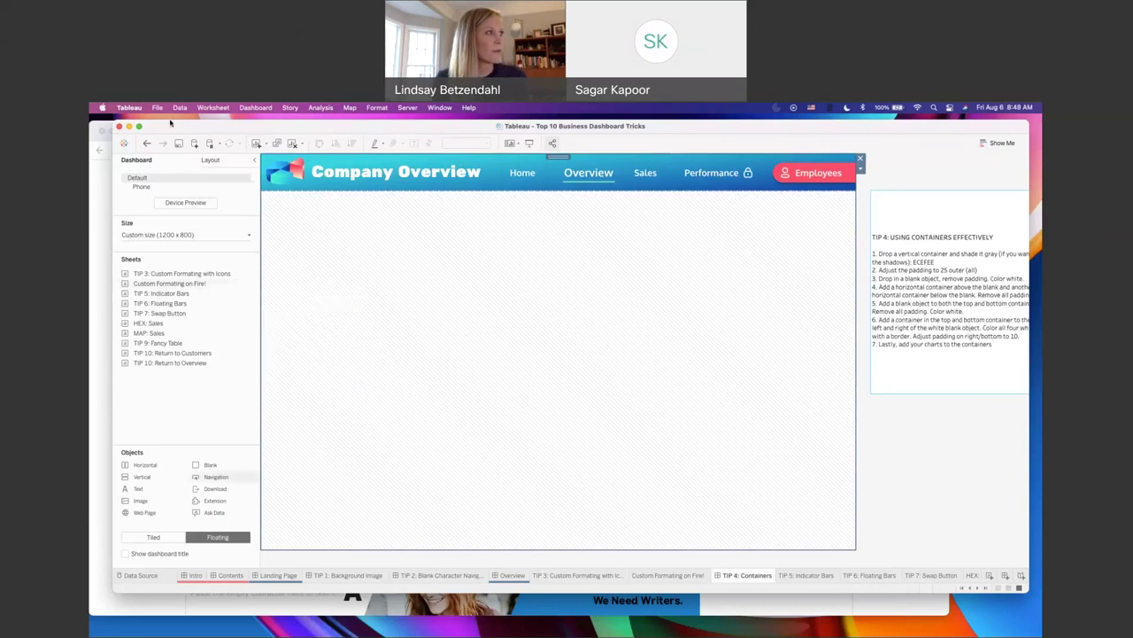
click(211, 161)
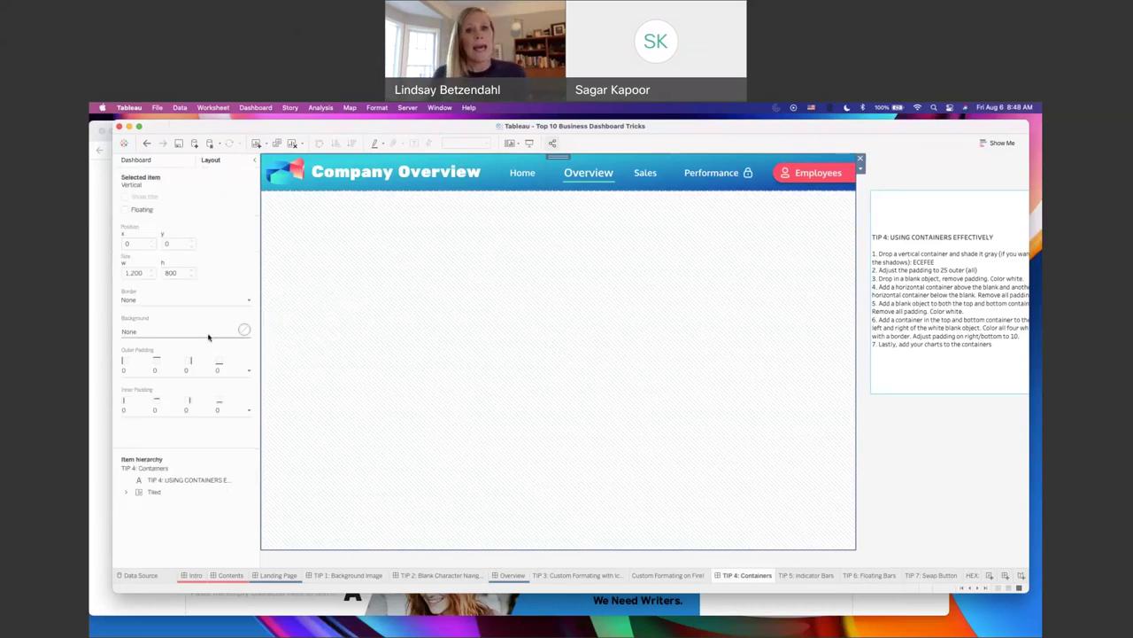
click(512, 576)
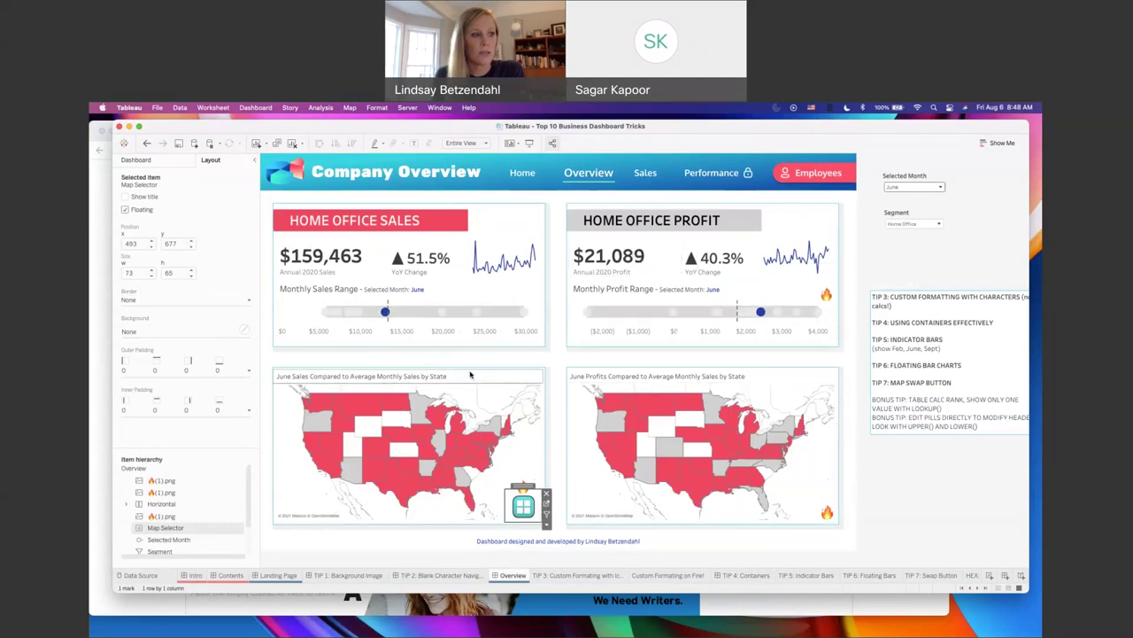
click(724, 576)
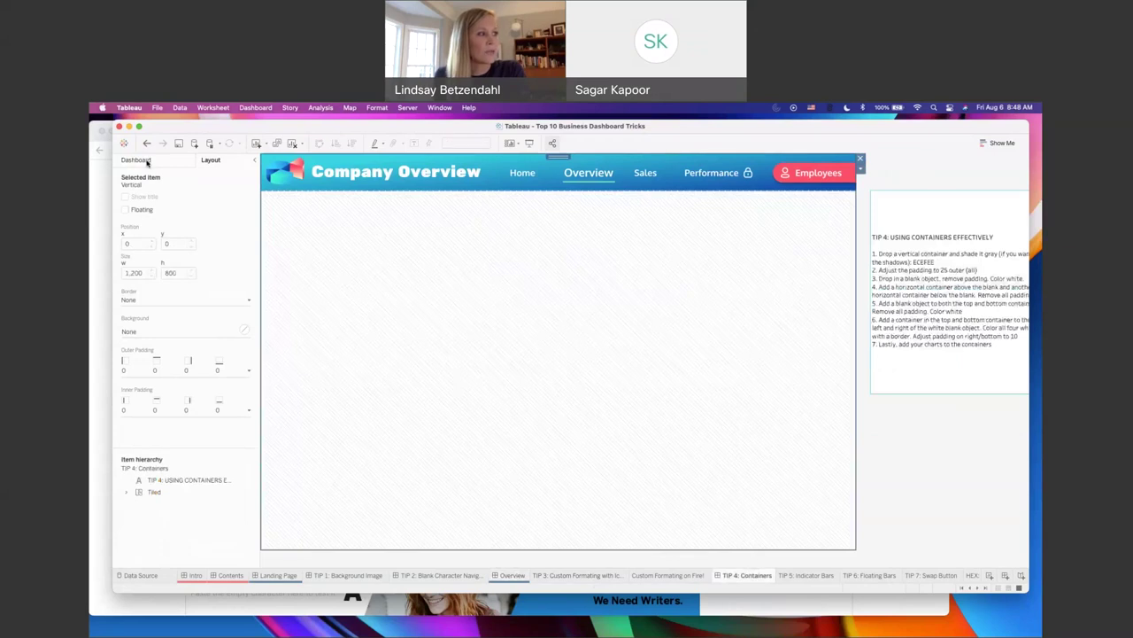
Step: Add a tiled vertical container to the empty area below the Company Overview header on the TIP 4: Containers dashboard
click(138, 160)
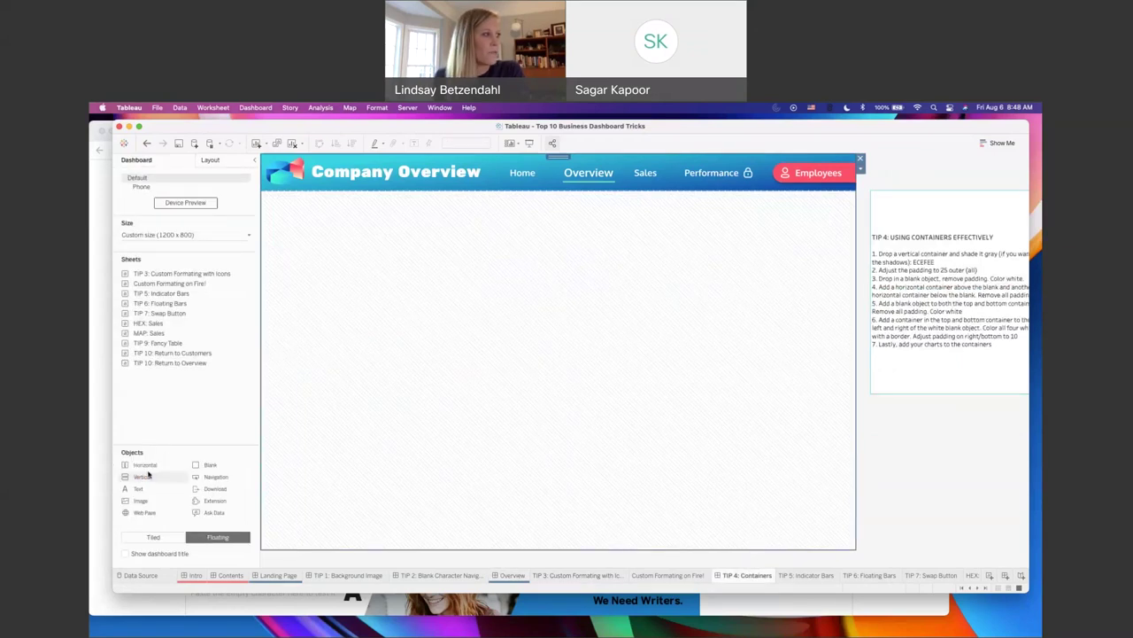
drag(127, 478, 465, 305)
key(super+z)
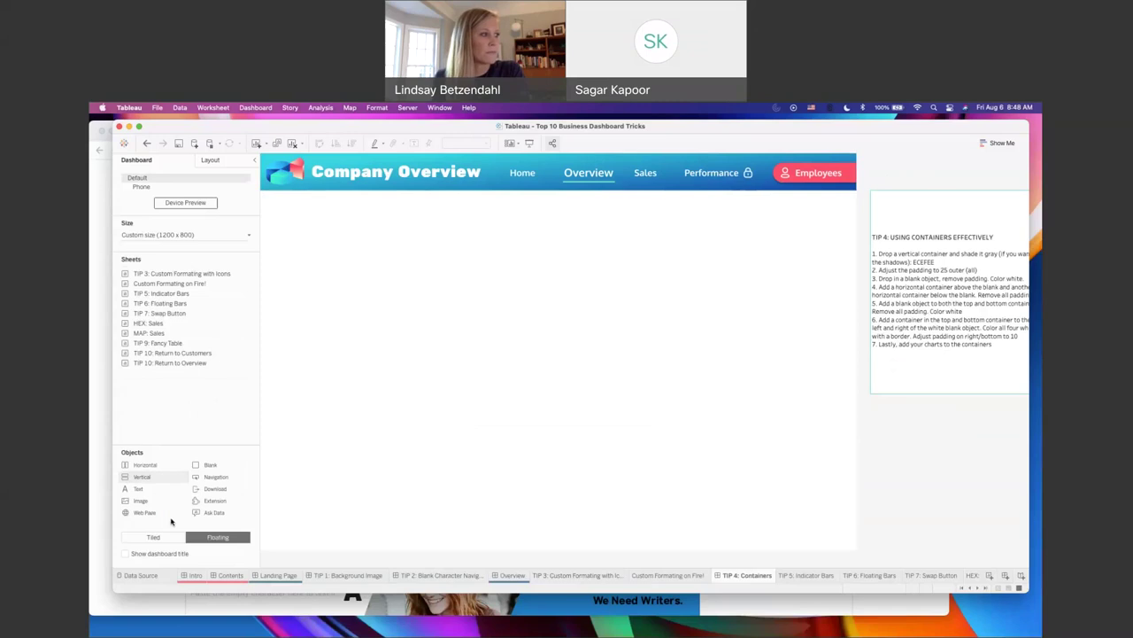
click(152, 536)
drag(154, 475, 407, 387)
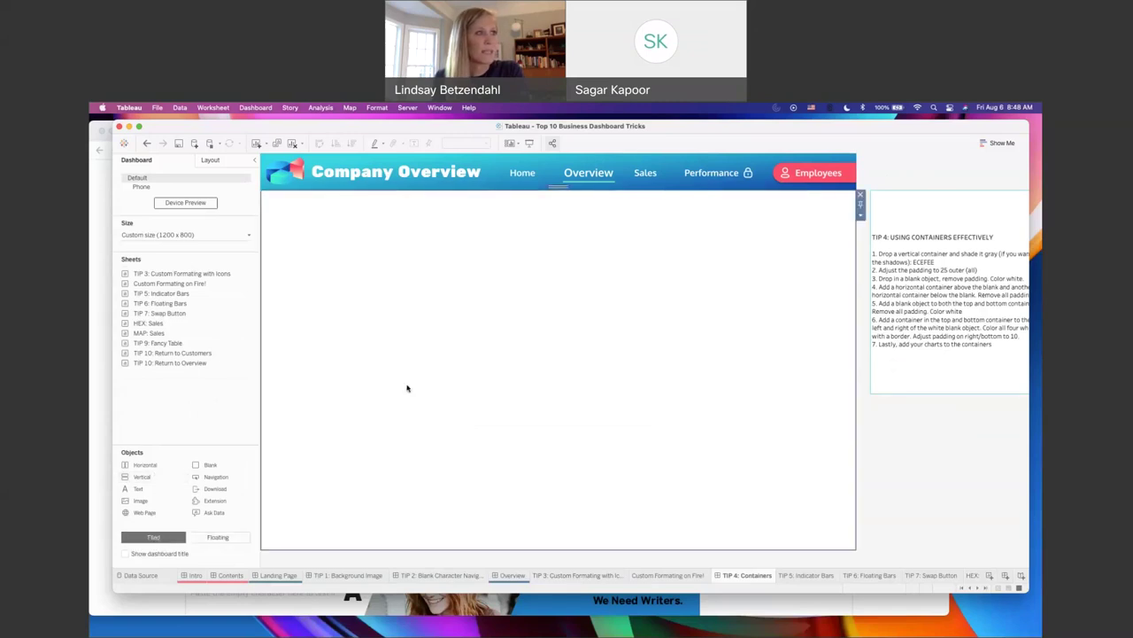
Step: Shade the vertical container below the Company Overview header with the light gray background color
click(209, 160)
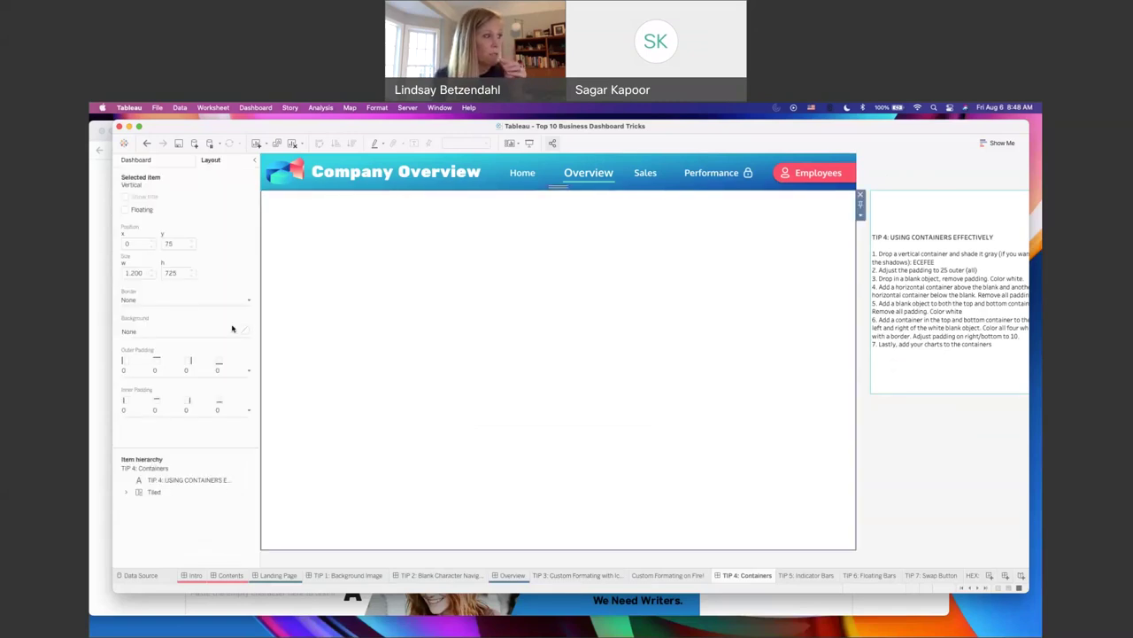
click(244, 330)
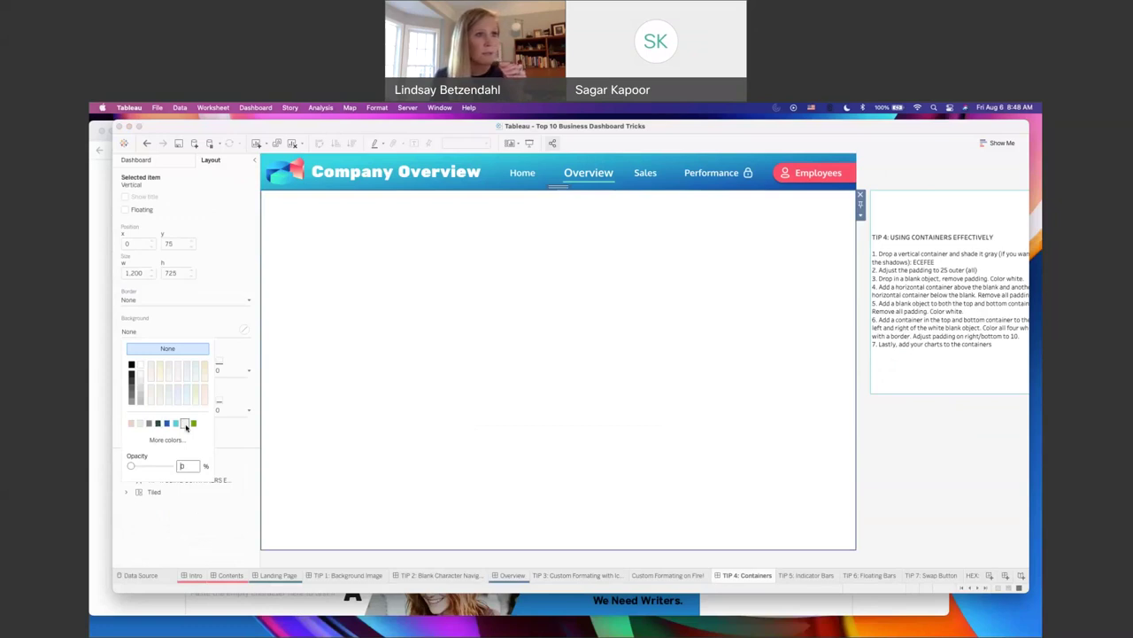
click(184, 423)
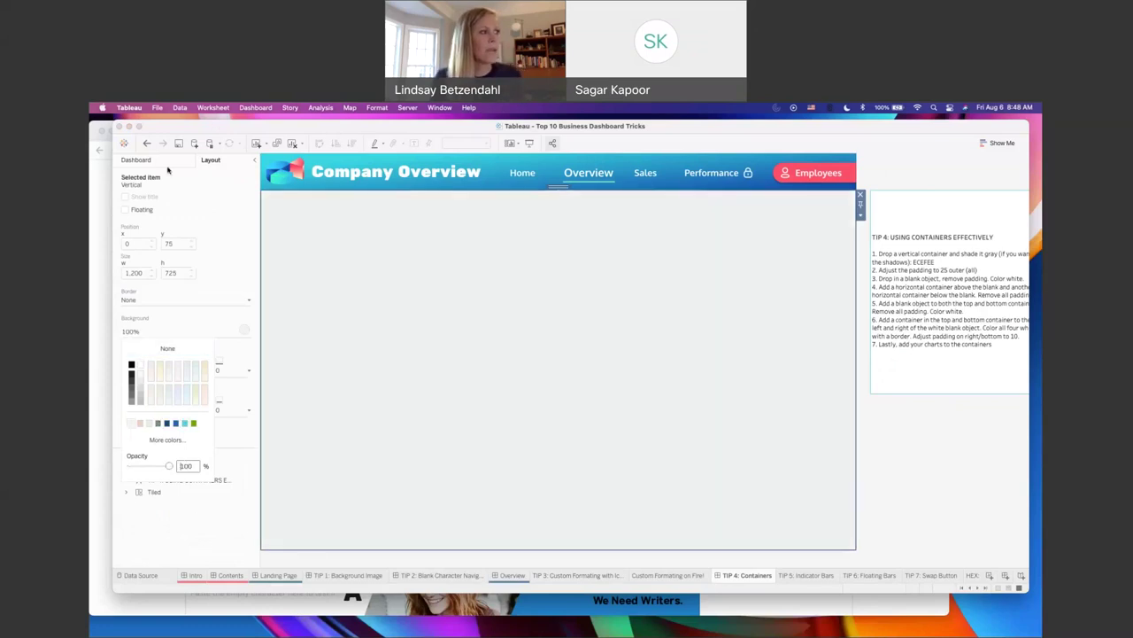
click(242, 274)
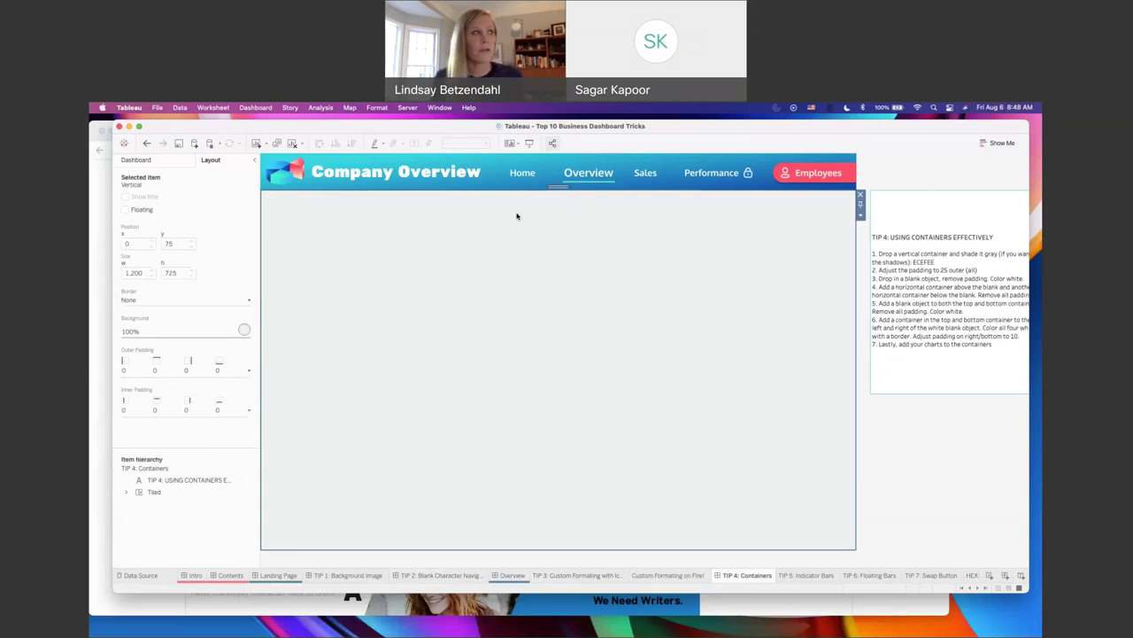
Step: Set the gray vertical container's outer padding to 25 on all sides
click(538, 241)
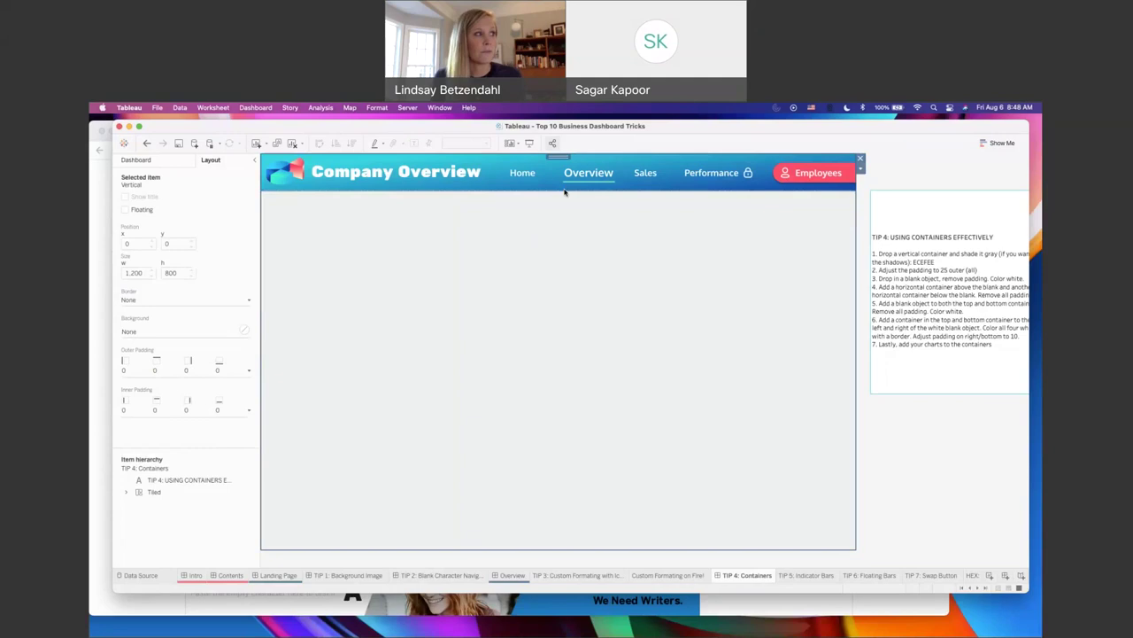
click(488, 309)
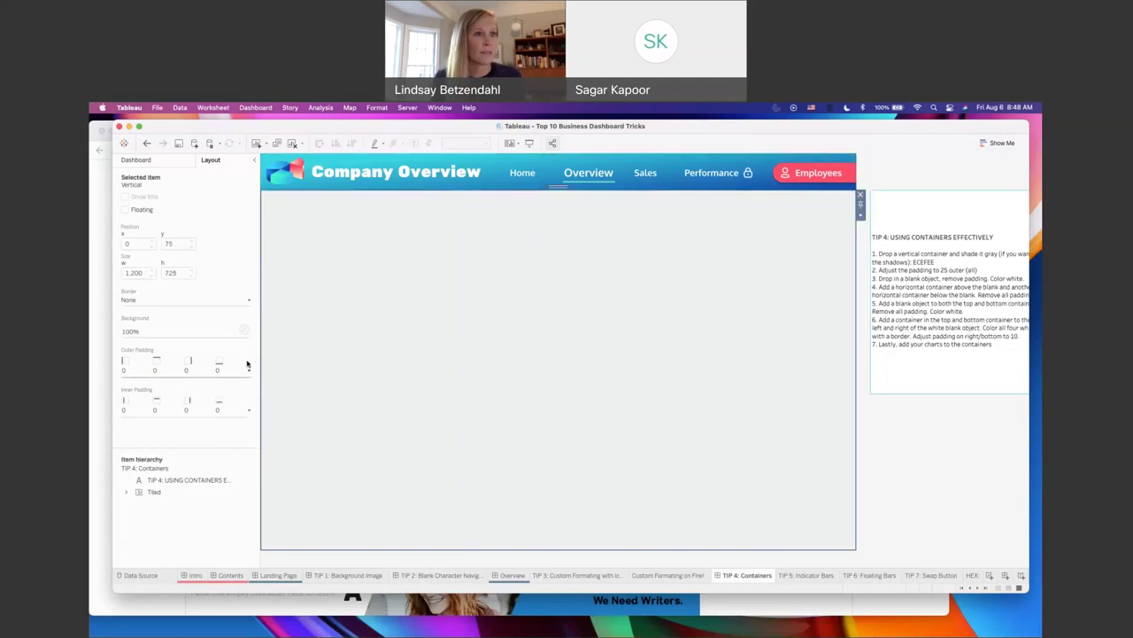
click(249, 372)
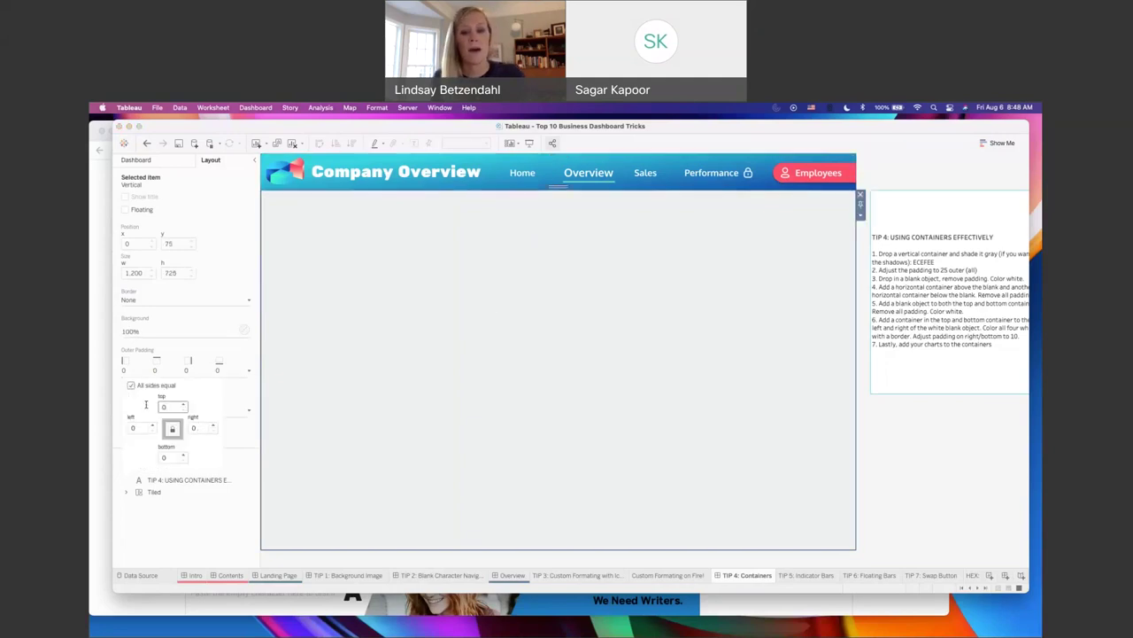
text(25)
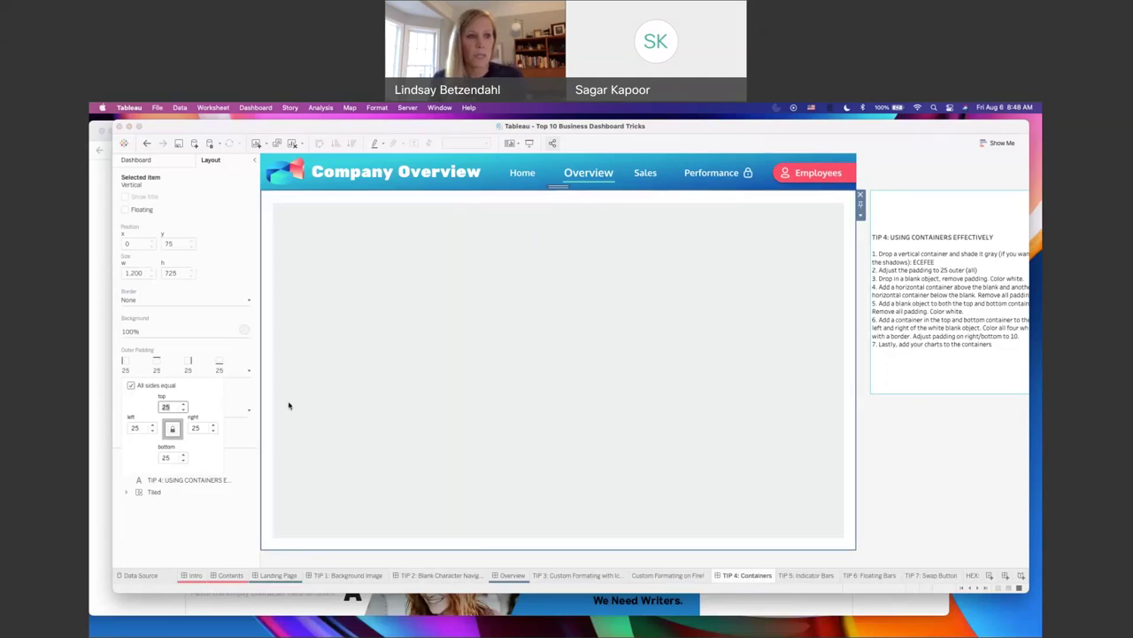
click(885, 471)
Step: Add a blank object inside the gray container, color it white, and set its outer padding to 0 on all sides
click(144, 159)
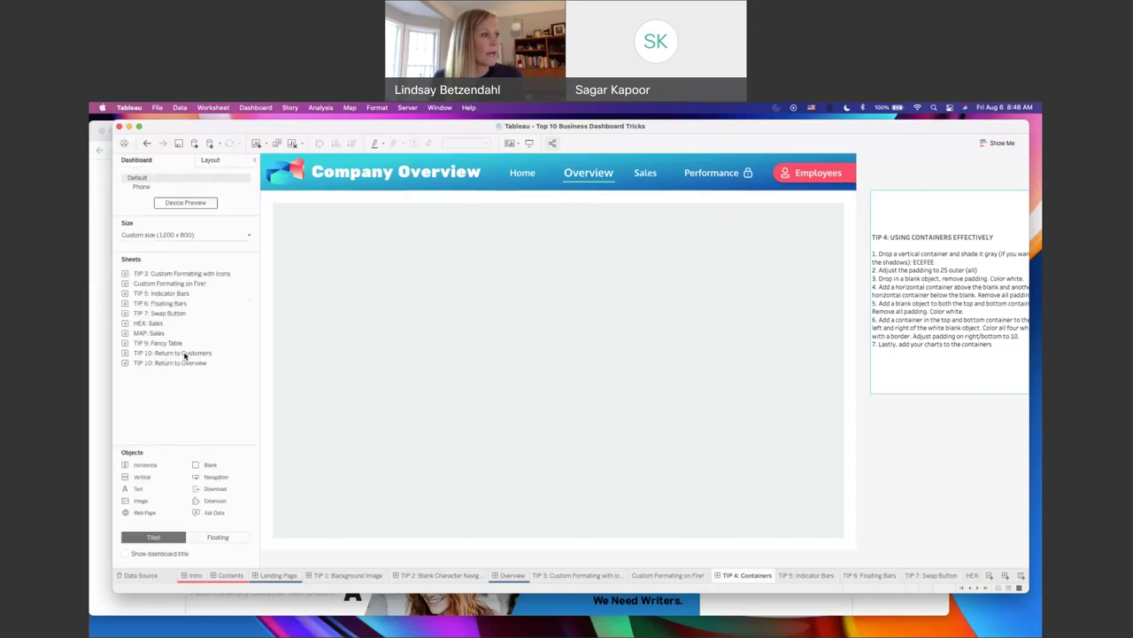
drag(213, 465, 463, 334)
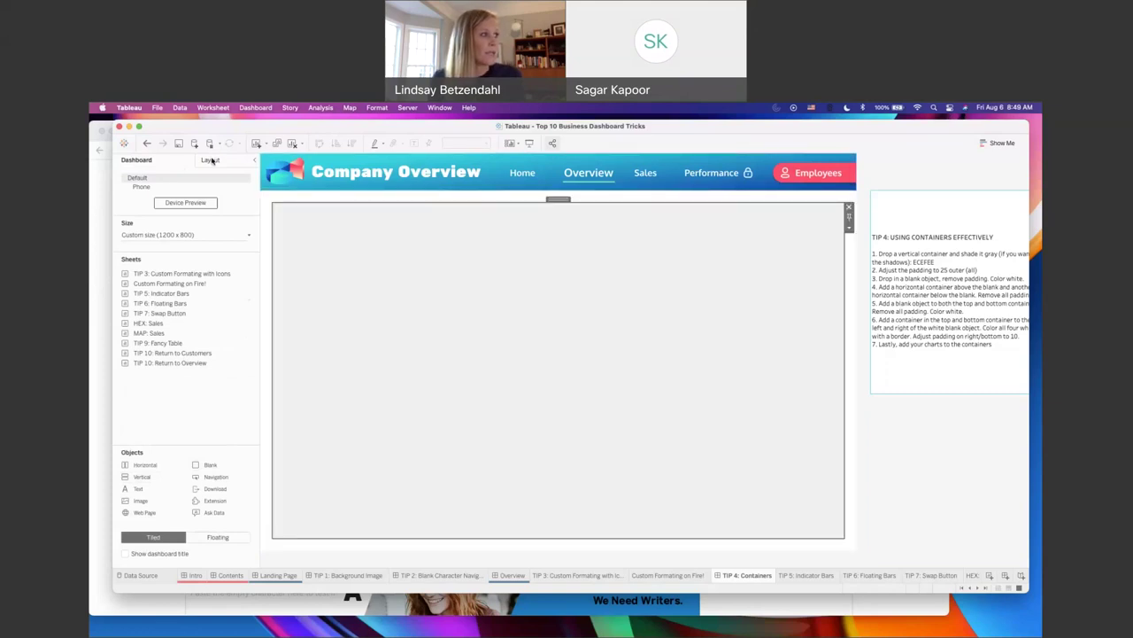
click(211, 160)
click(186, 332)
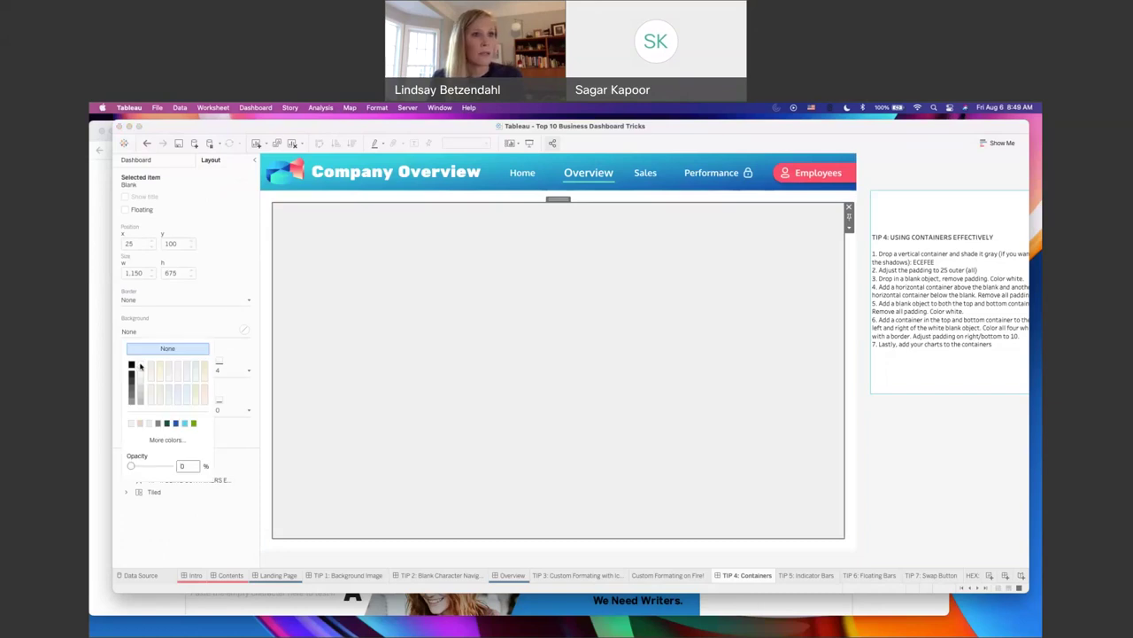
click(140, 365)
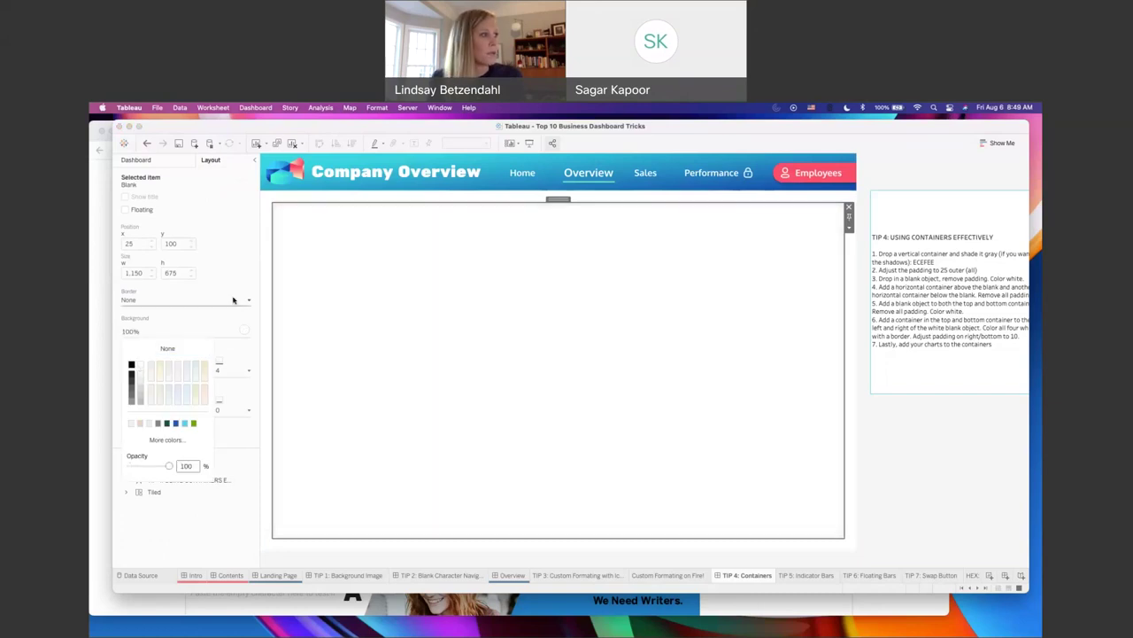
click(249, 371)
text(0)
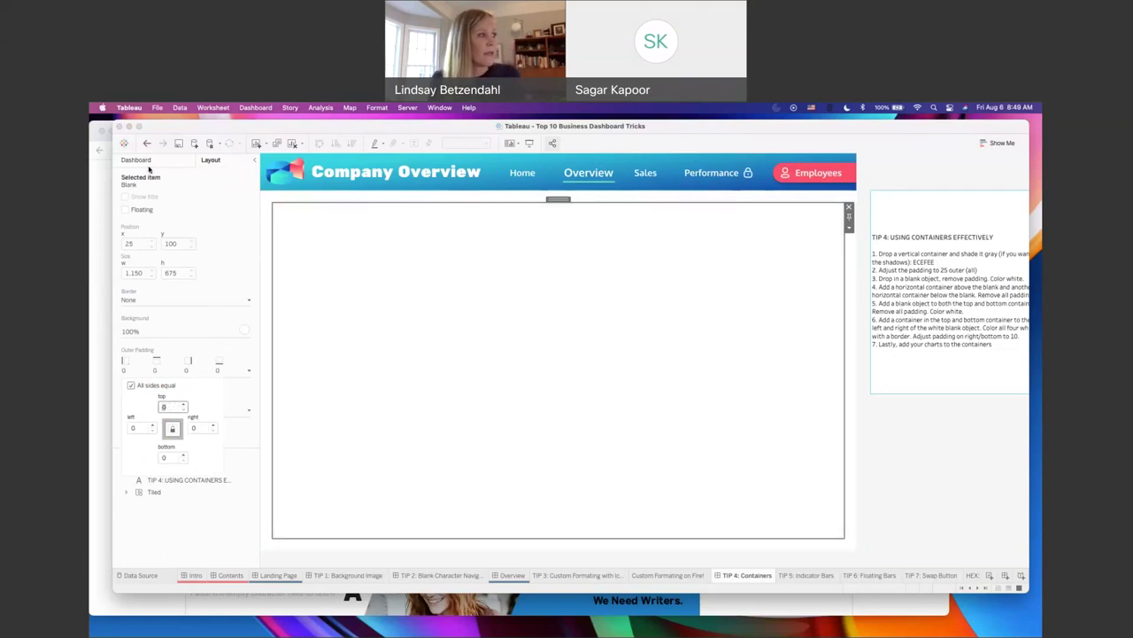
Step: Add horizontal containers above and below the white blank object, and check the upper container's padding
click(140, 161)
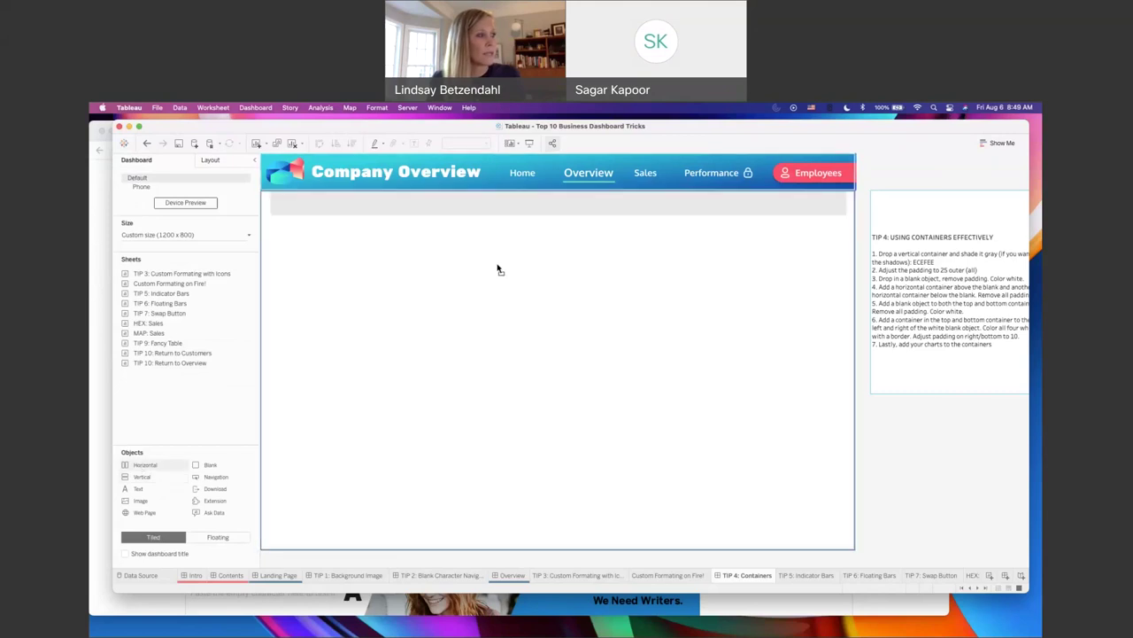
drag(142, 465, 532, 539)
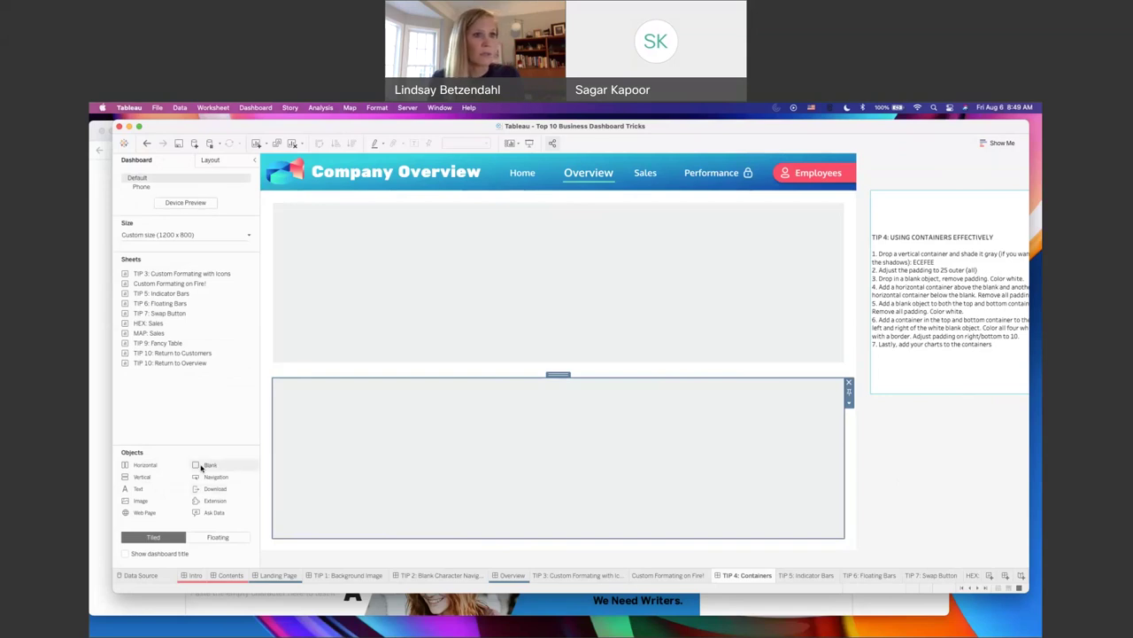
click(315, 363)
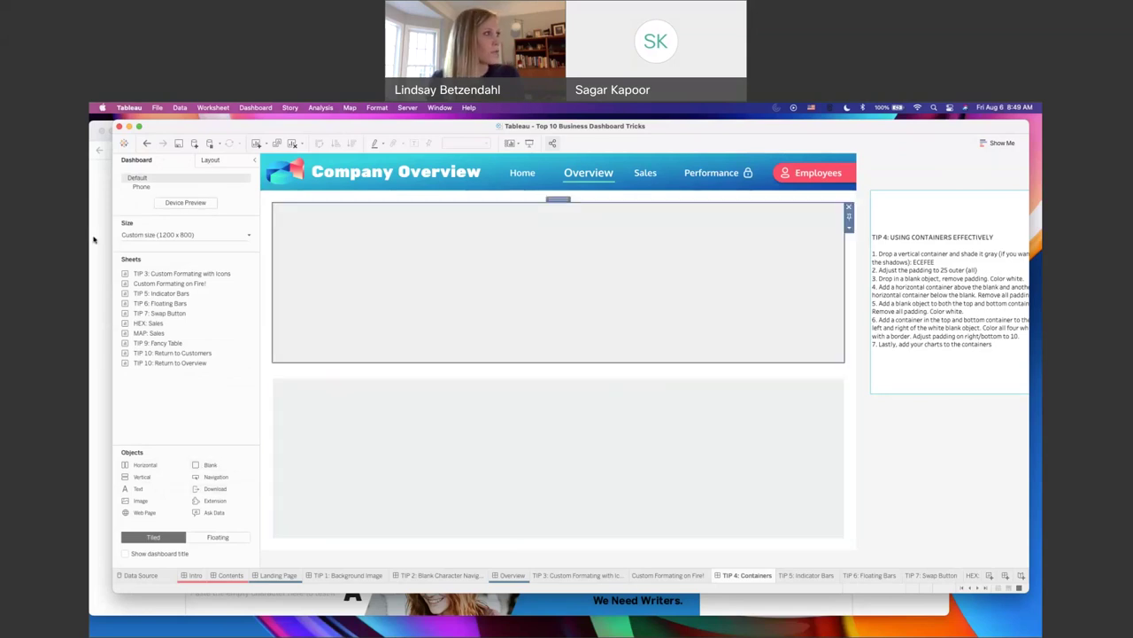
click(210, 159)
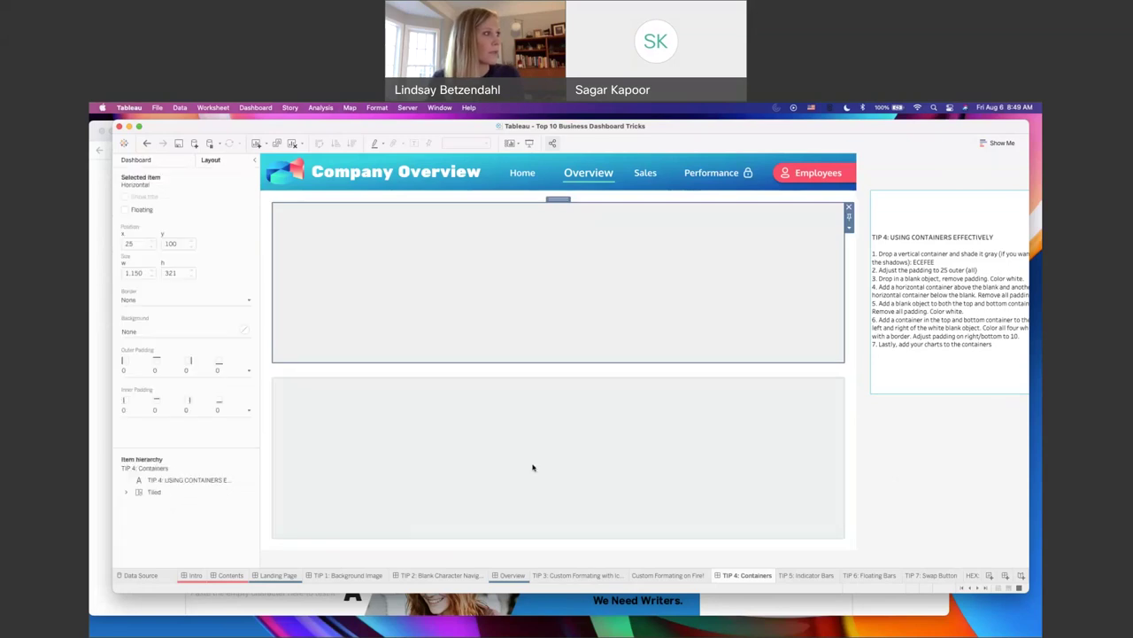
click(531, 464)
Step: Add a blank object to the upper horizontal container, color it white, and remove its outer padding
click(136, 159)
mouse_move(169, 362)
mouse_down()
mouse_move(222, 476)
mouse_move(212, 467)
mouse_move(602, 250)
mouse_up()
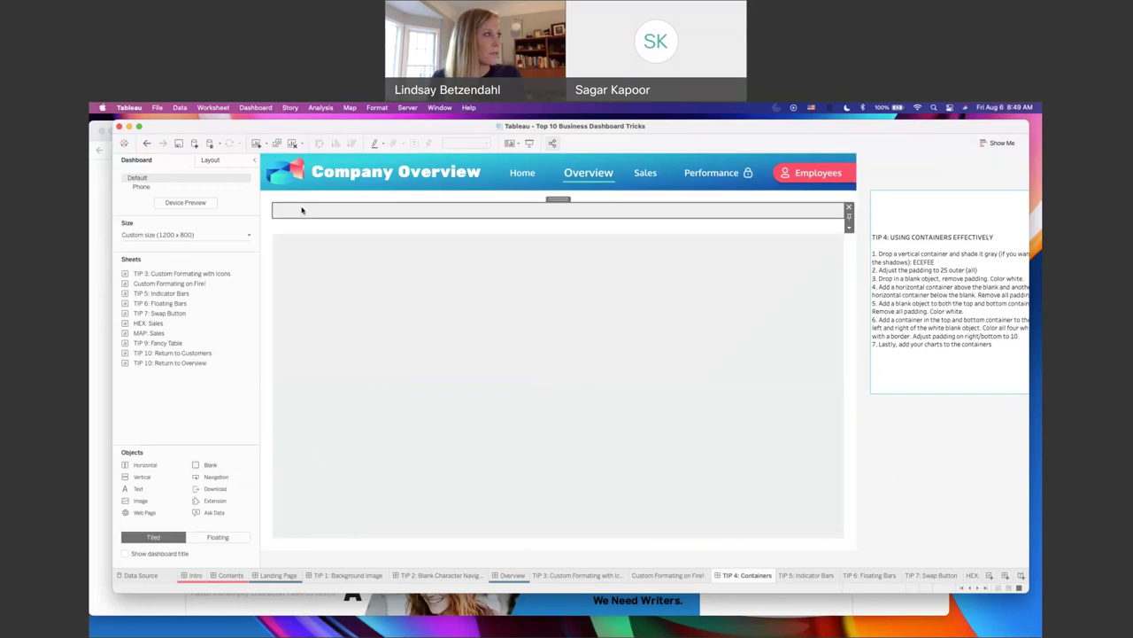
click(217, 161)
click(245, 330)
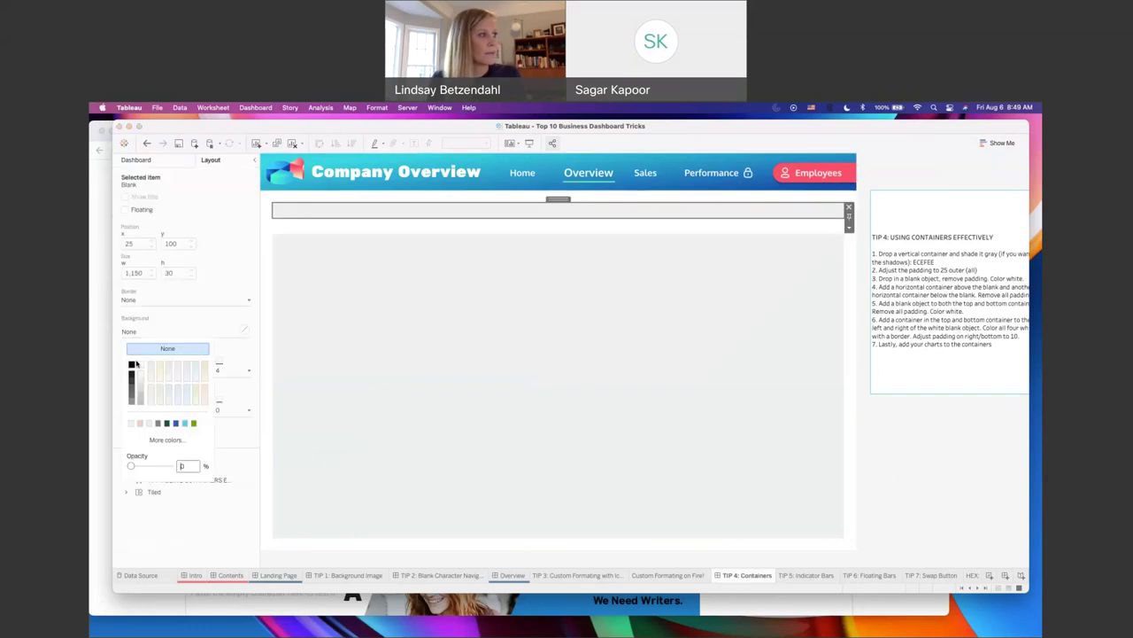
click(246, 373)
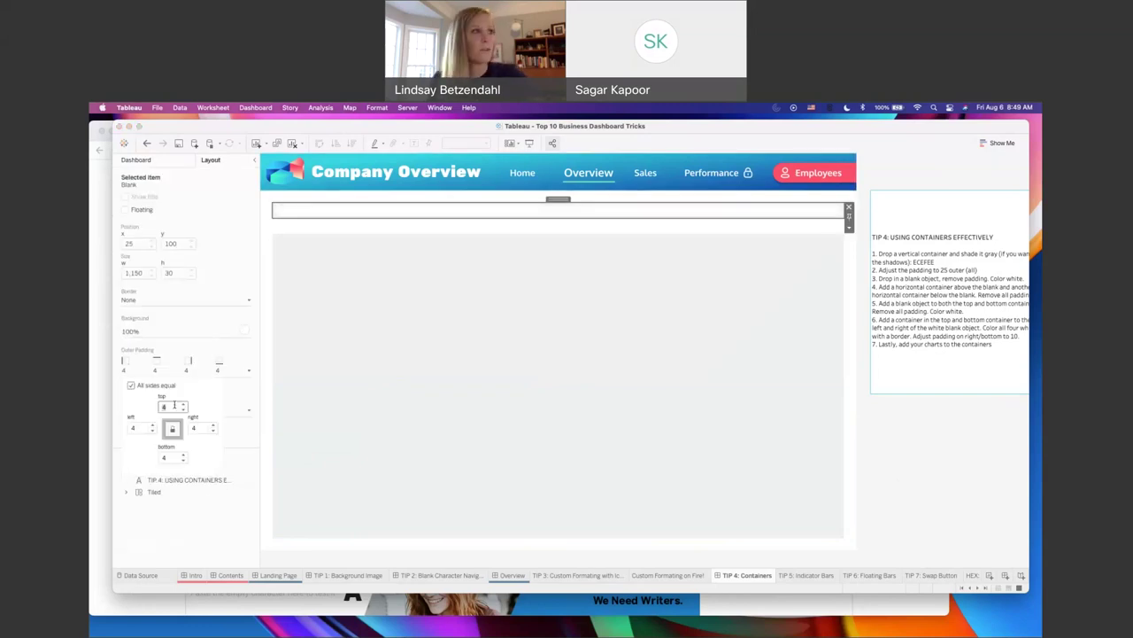
Step: Add a blank object to the lower horizontal container, color it white, and set its outer padding to 0 on all sides
click(164, 162)
drag(159, 313, 557, 530)
click(213, 162)
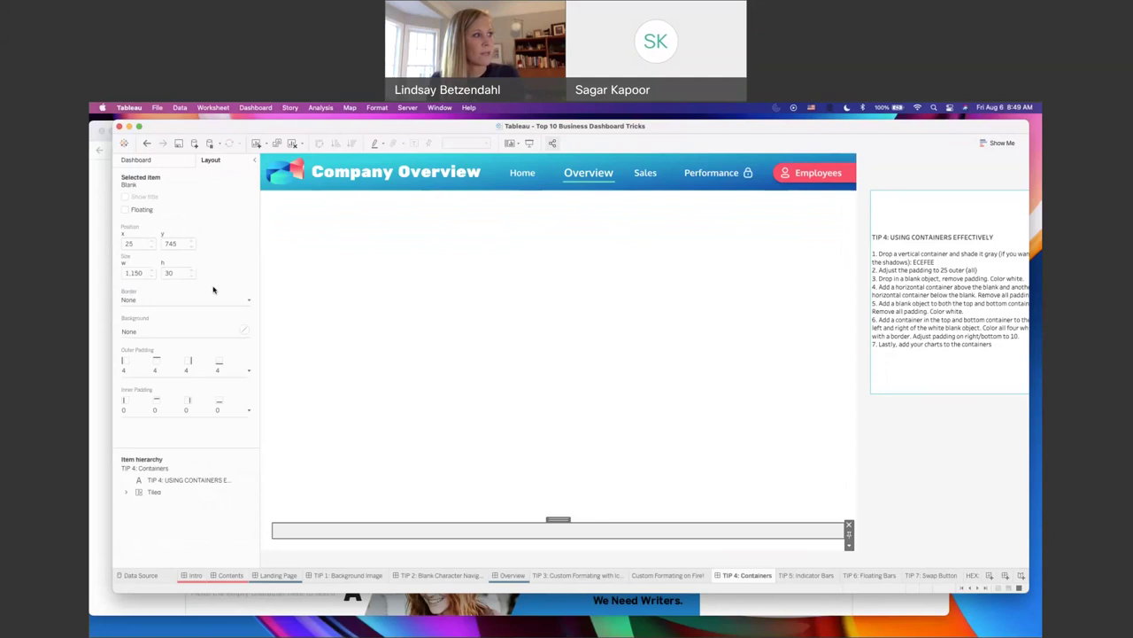
click(185, 331)
click(135, 369)
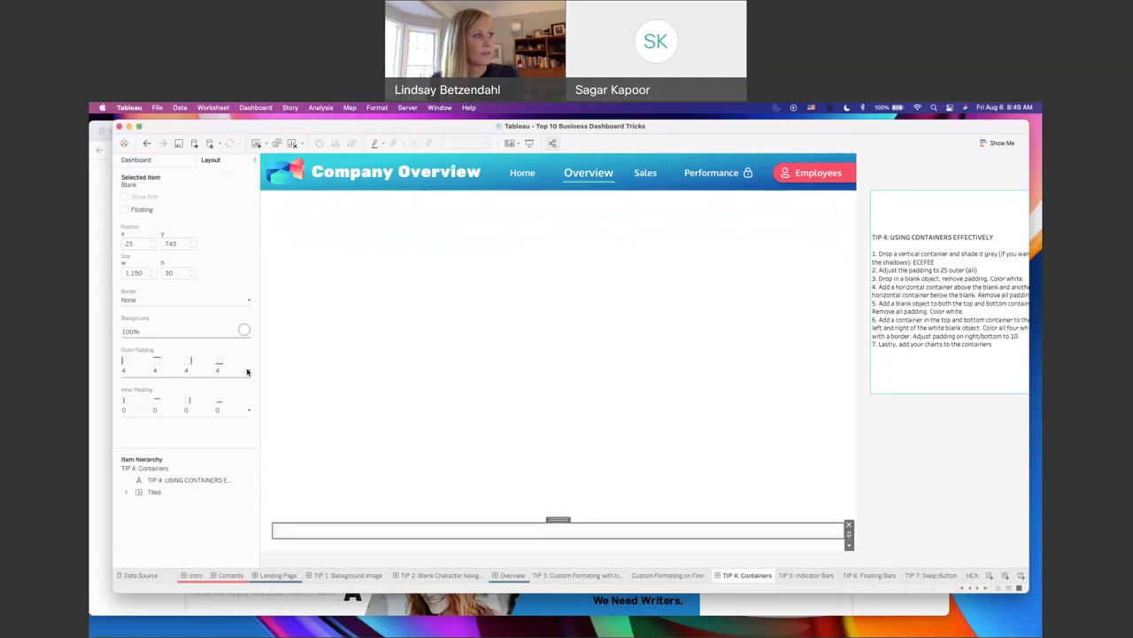
click(247, 371)
text(0)
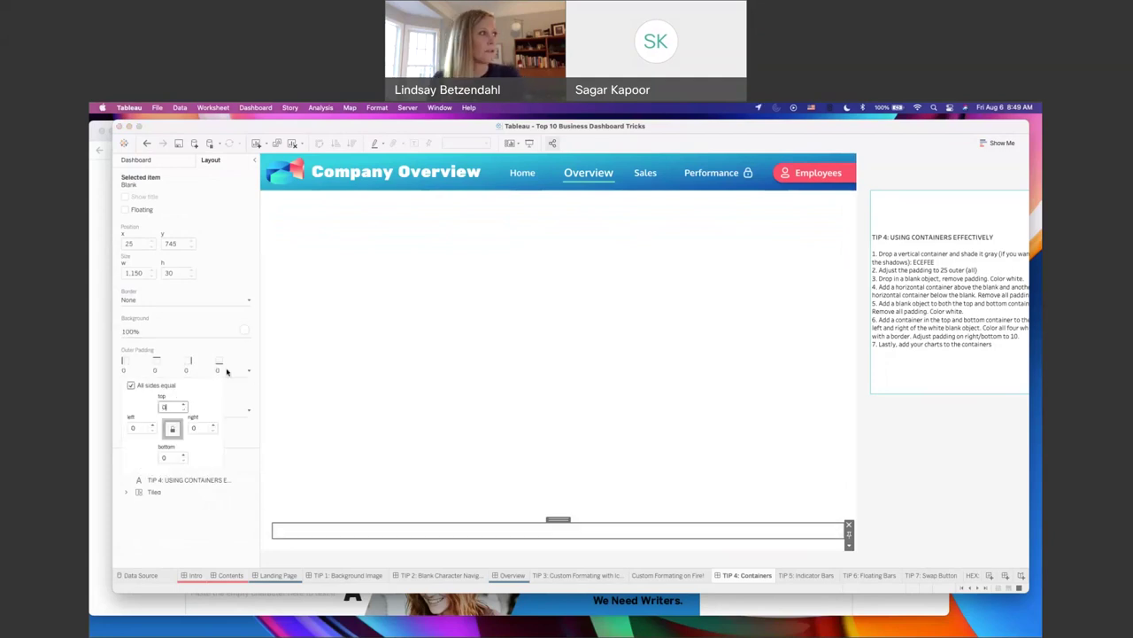
Step: Add horizontal containers to the left and right of the white blank object in the upper container
click(150, 161)
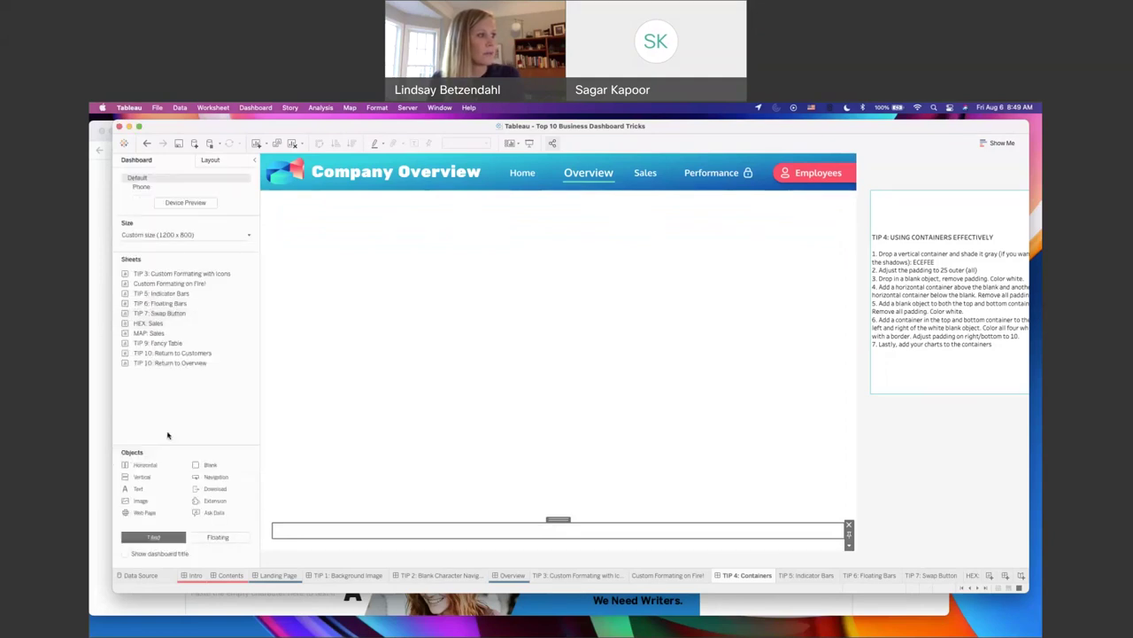
drag(147, 467, 301, 217)
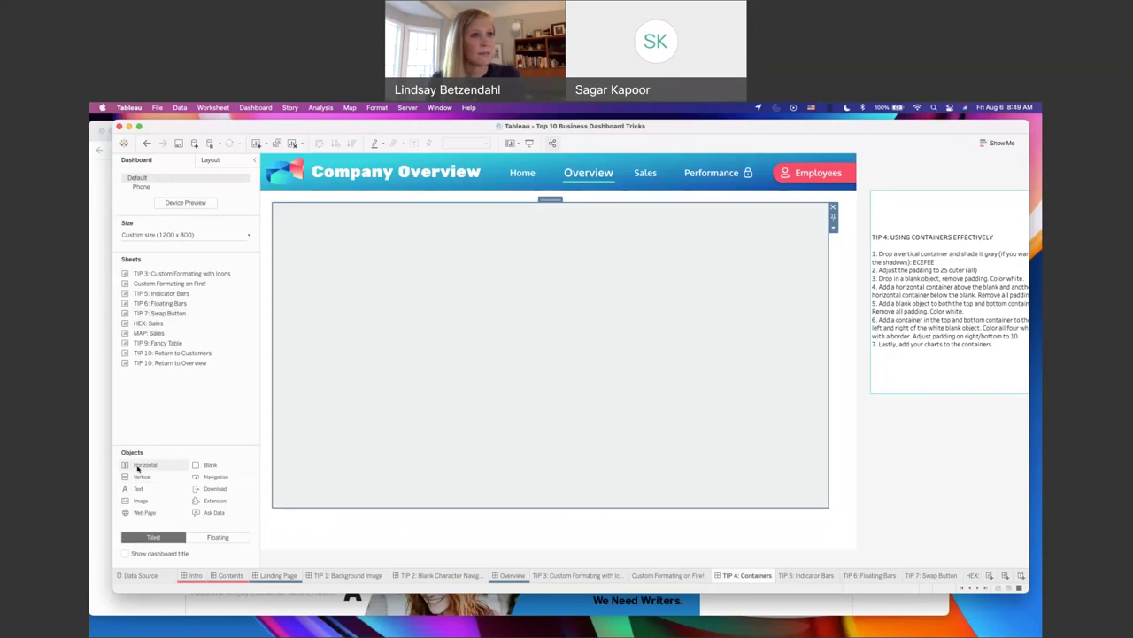
drag(137, 467, 845, 285)
drag(135, 464, 283, 534)
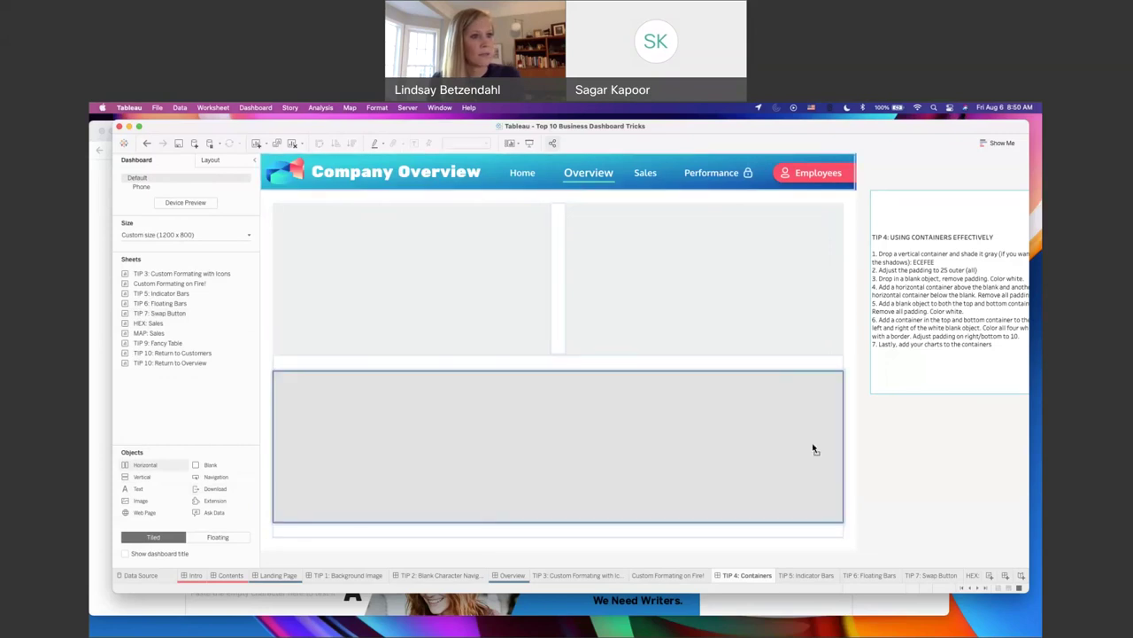
click(147, 143)
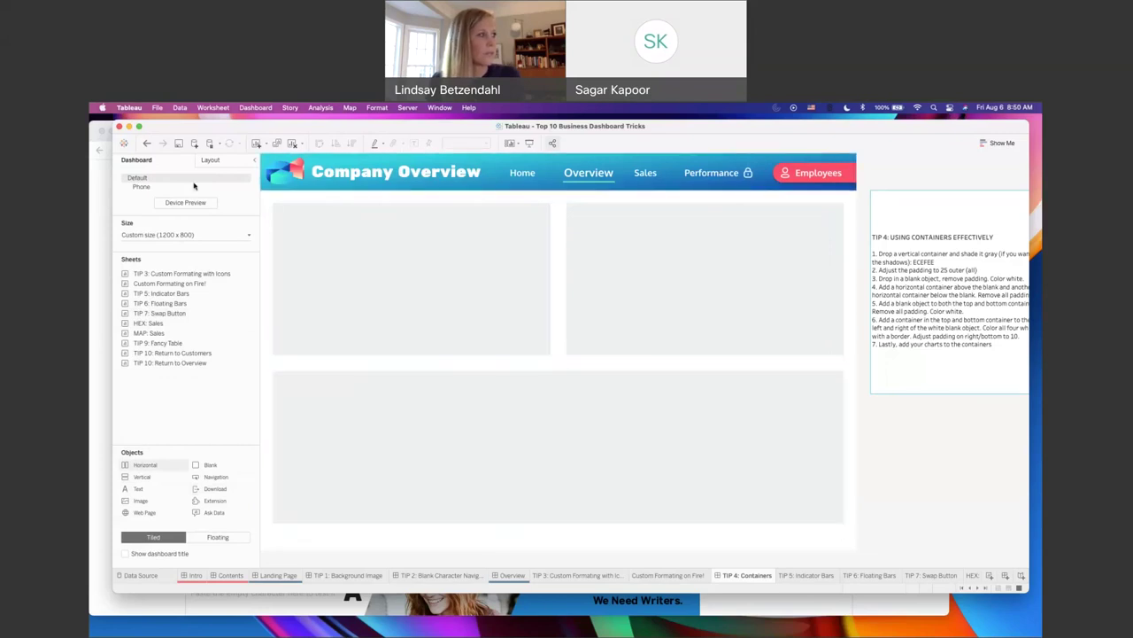
click(149, 143)
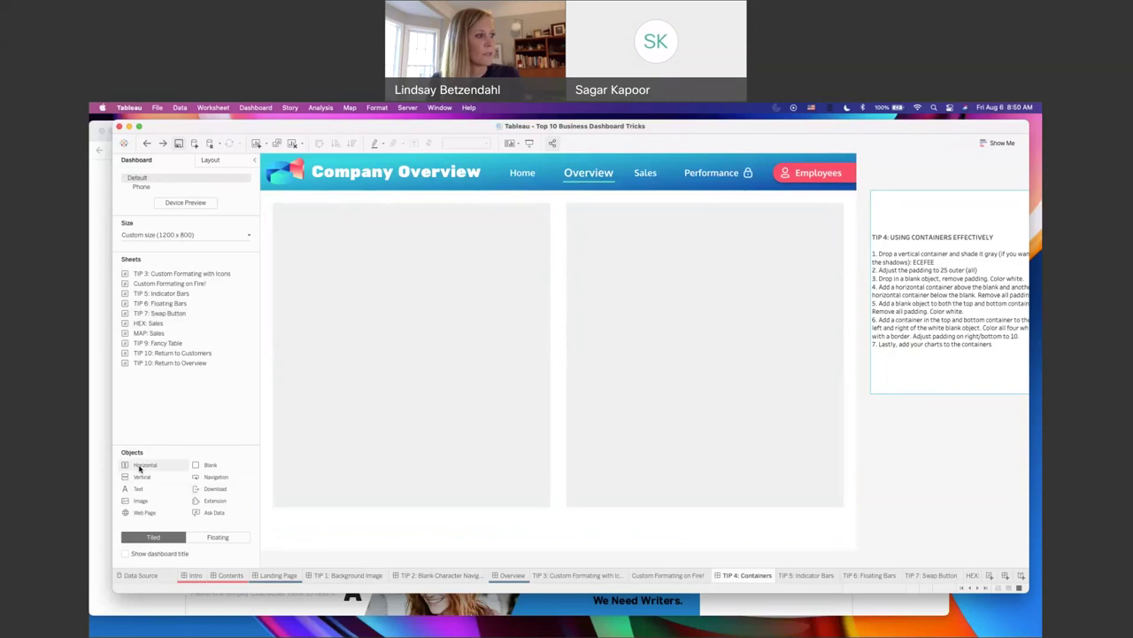
Step: Add containers to the left and right of the white blank object in the lower horizontal container
mouse_move(140, 475)
mouse_down()
mouse_move(285, 536)
mouse_move(696, 472)
mouse_move(840, 470)
mouse_up()
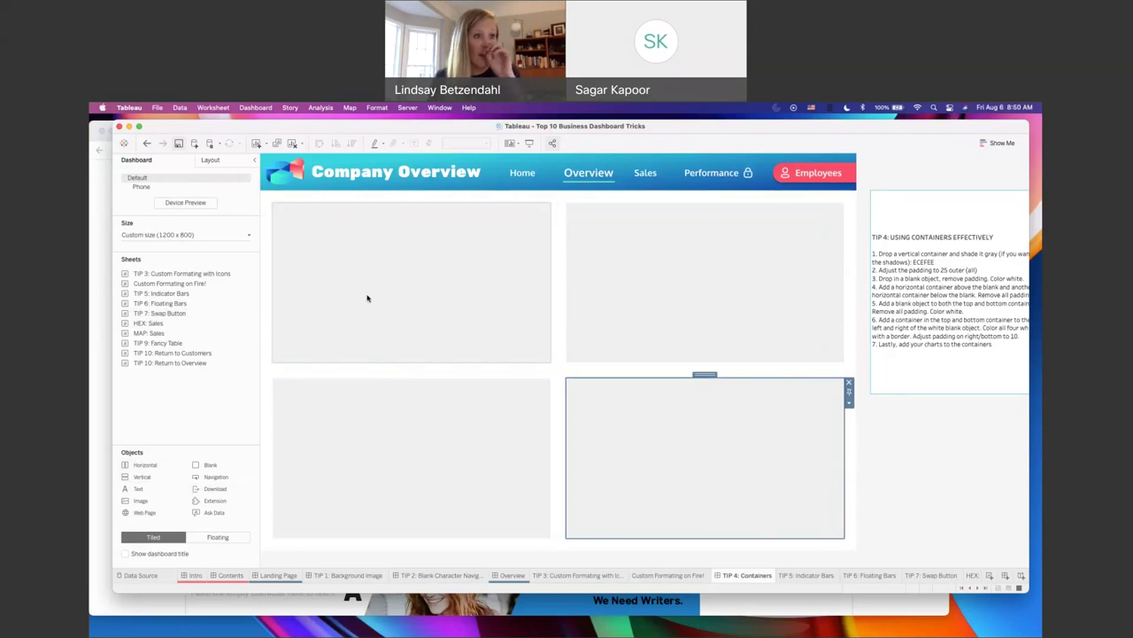
Step: Give the lower-right container a teal border and a white background
click(209, 161)
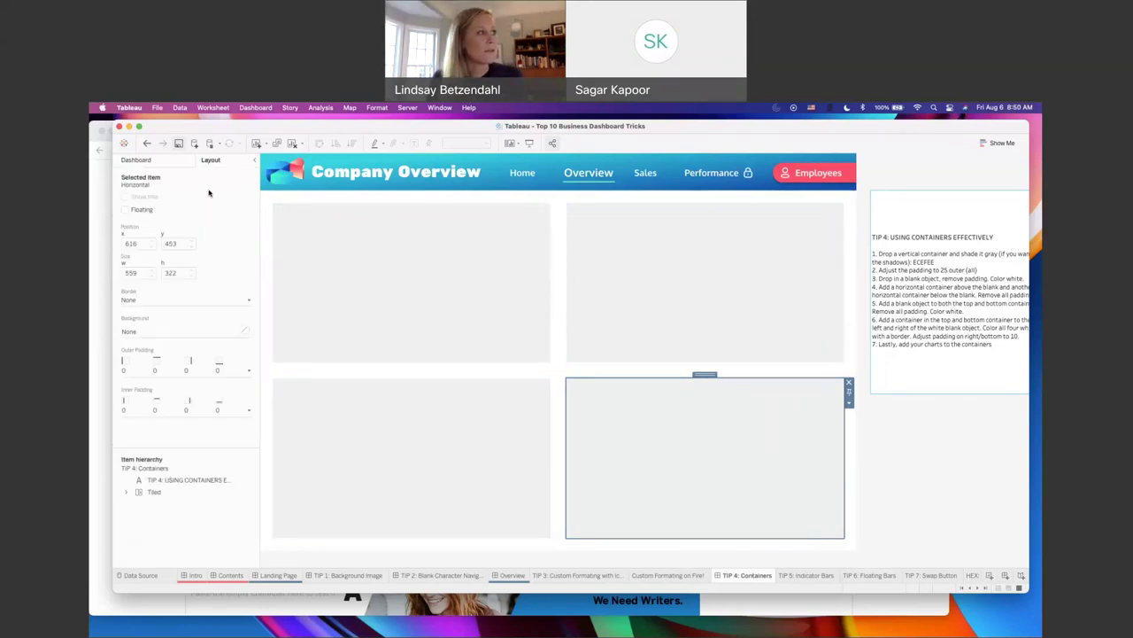
click(188, 300)
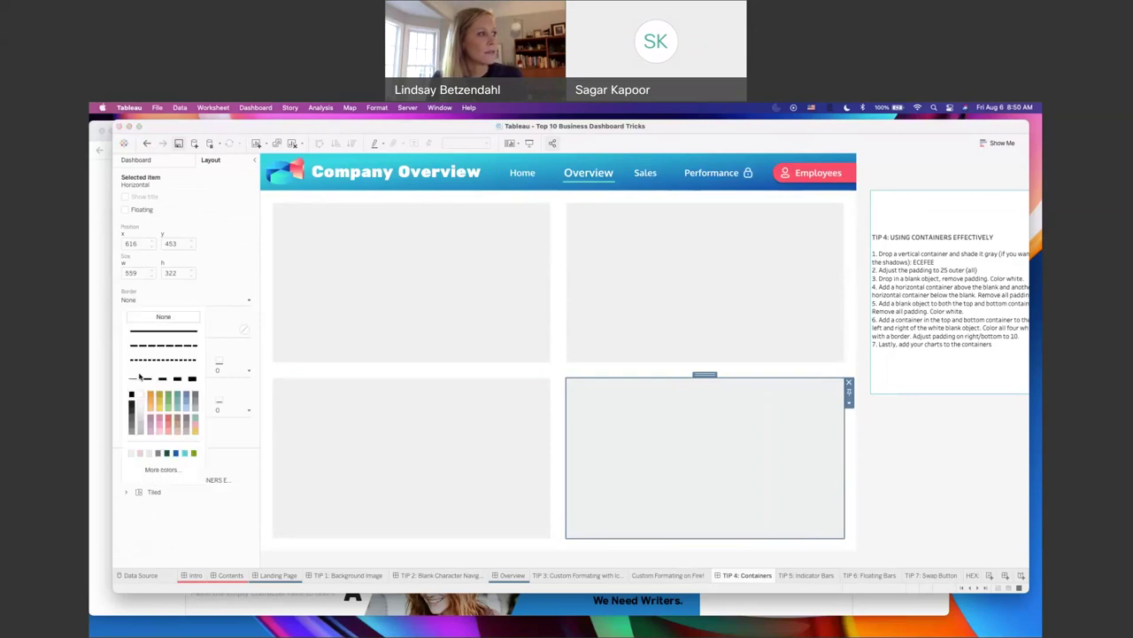
click(187, 453)
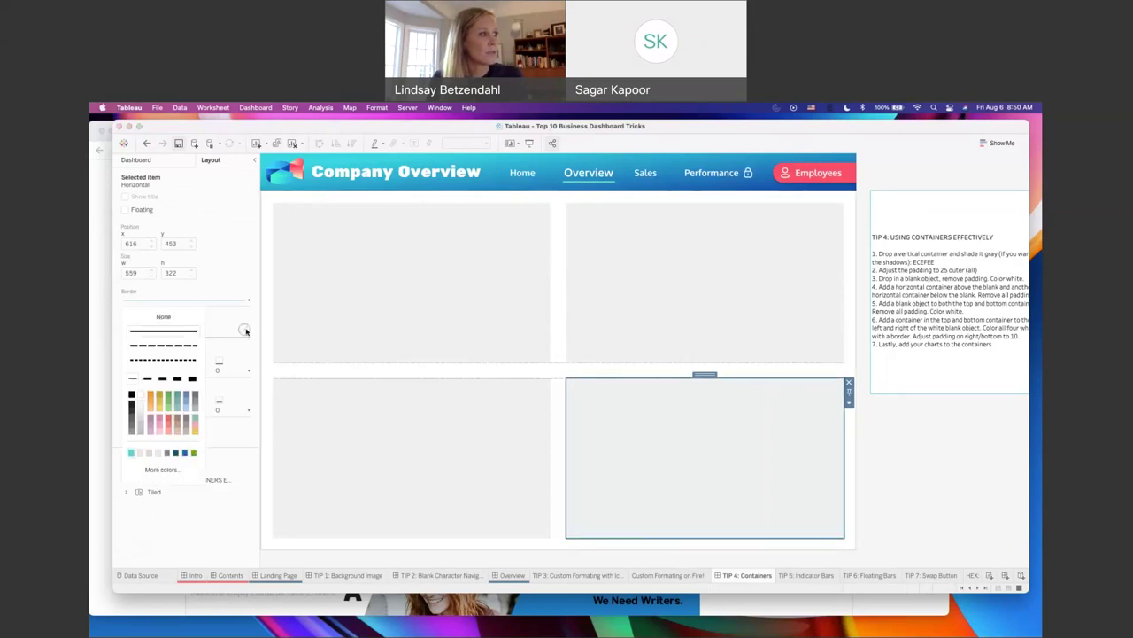
click(245, 330)
click(142, 366)
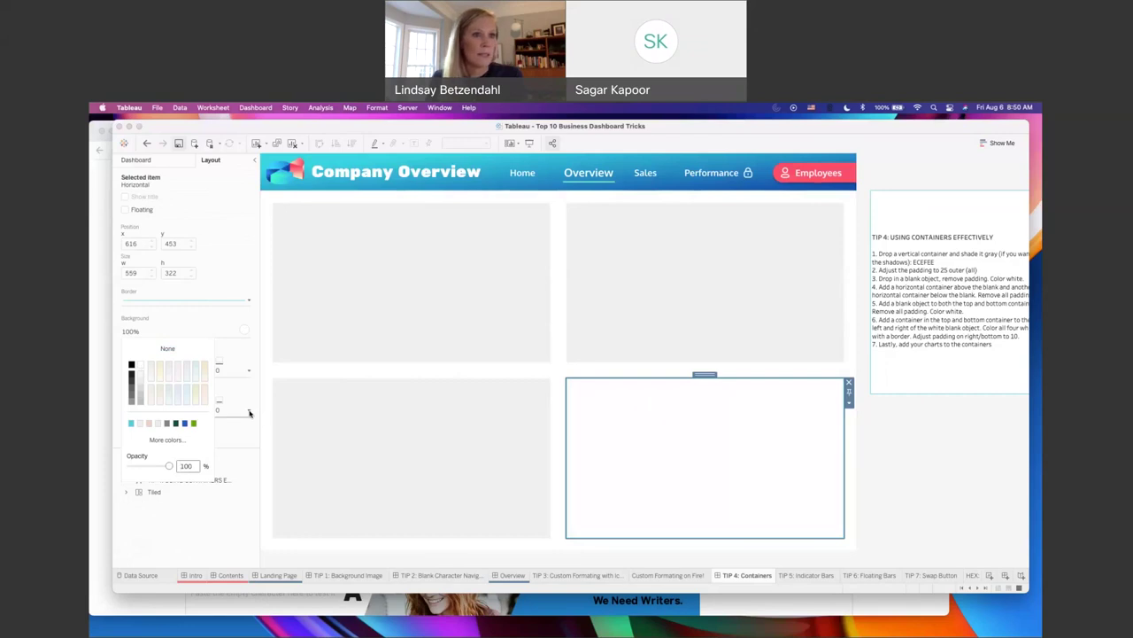
click(249, 410)
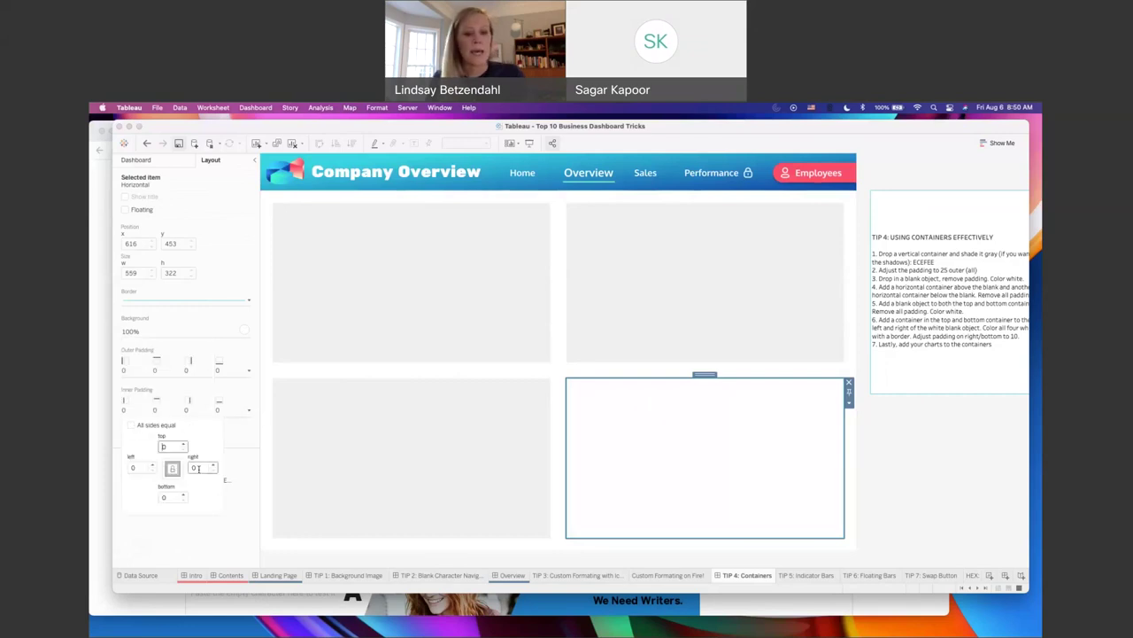
click(196, 468)
text(10)
click(175, 496)
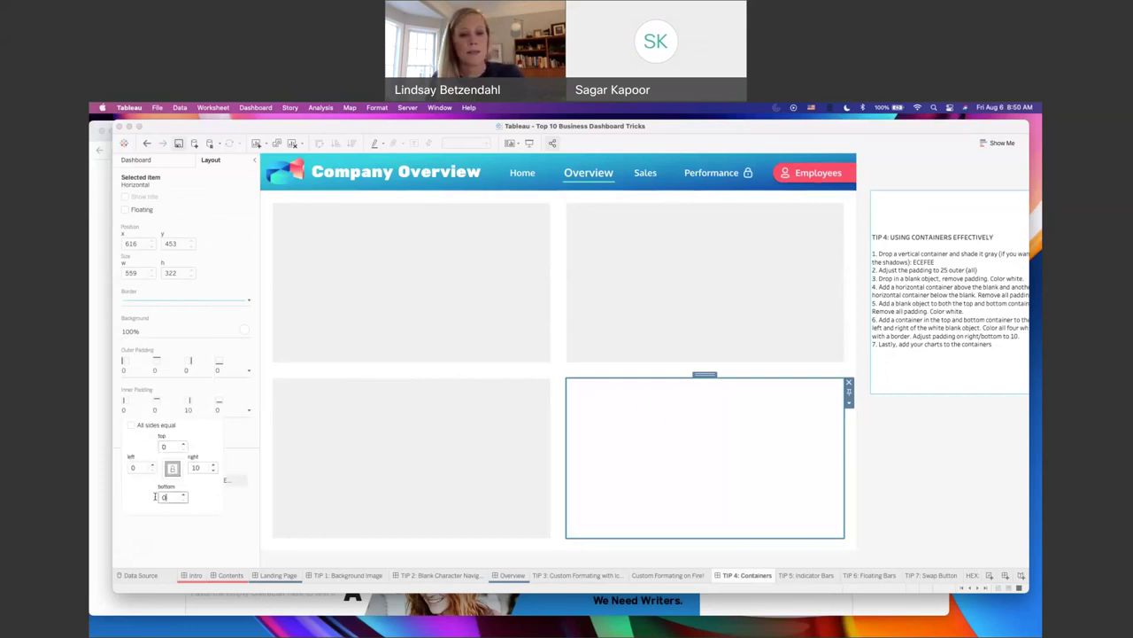
text(10)
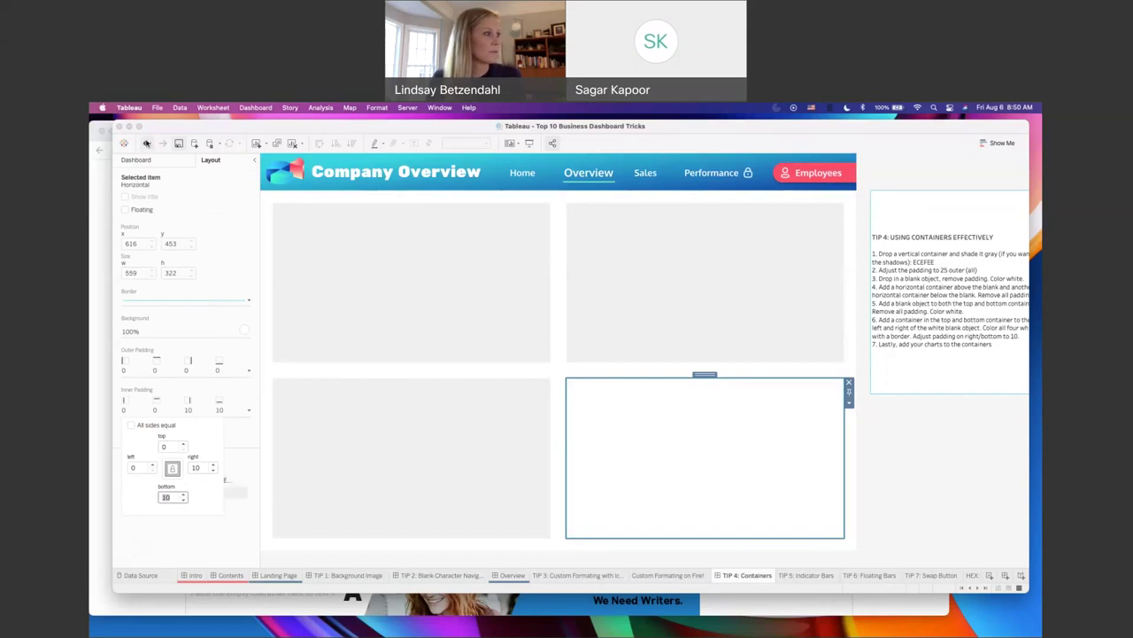
click(147, 143)
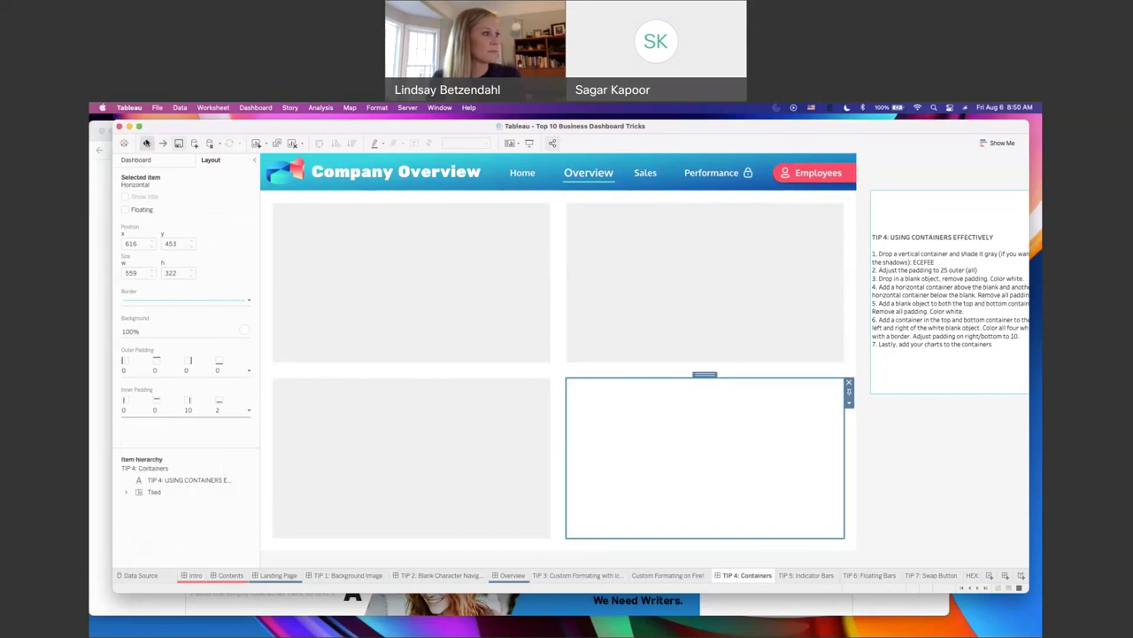
click(147, 143)
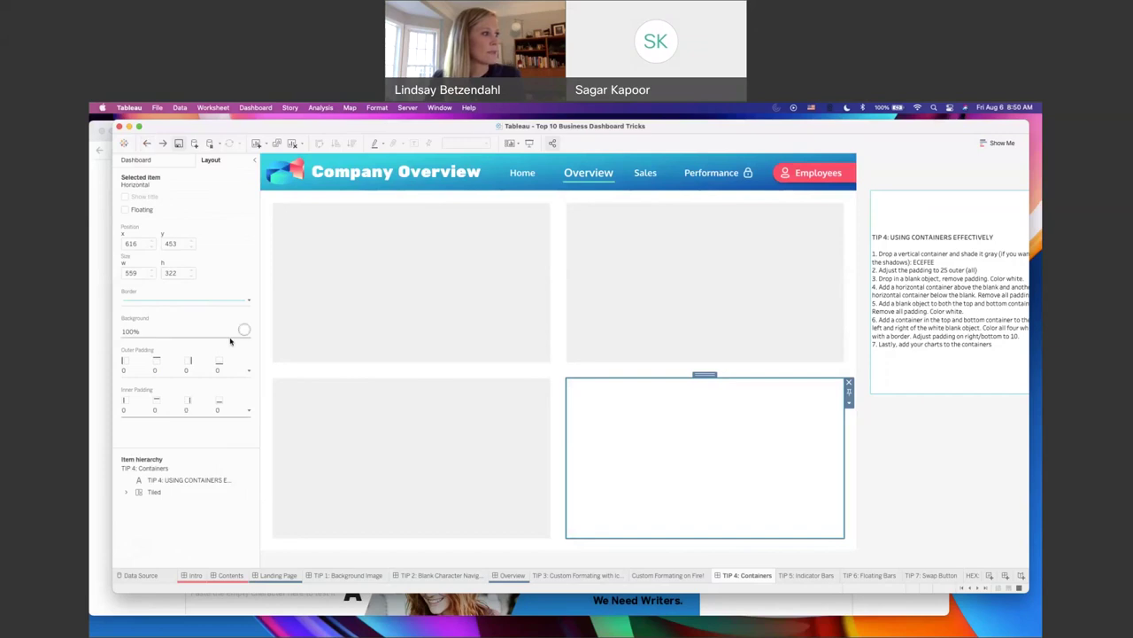
Step: Set the lower-right container's outer padding to 10 on the right and bottom sides only
click(249, 410)
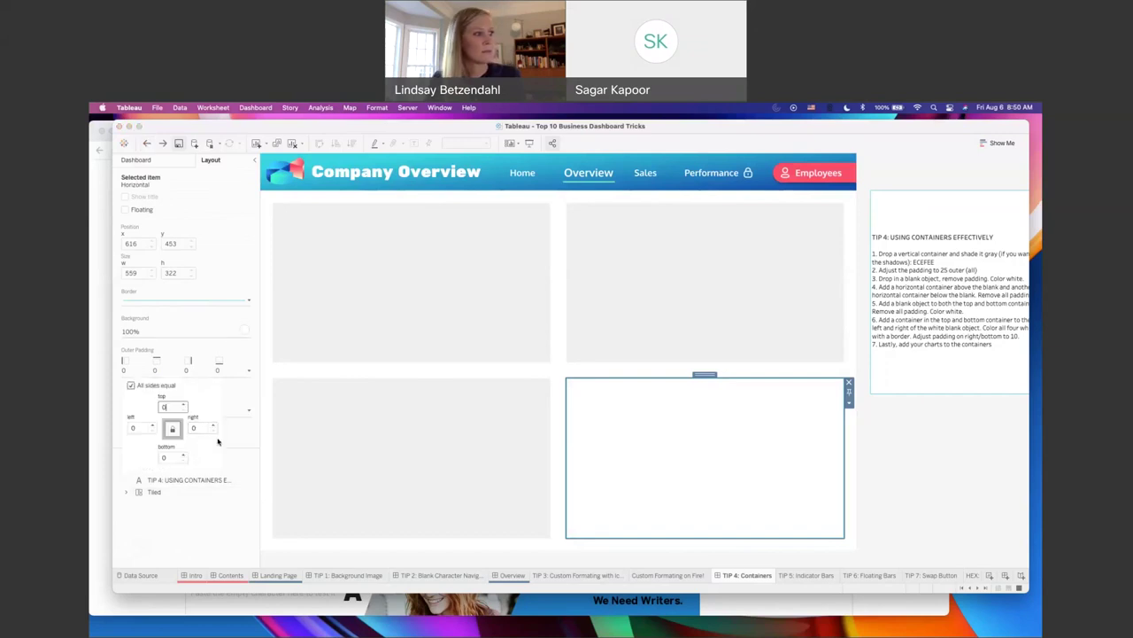
click(200, 427)
text(10)
click(154, 457)
text(10)
Step: Give the lower-left container a white background and a teal border
click(415, 443)
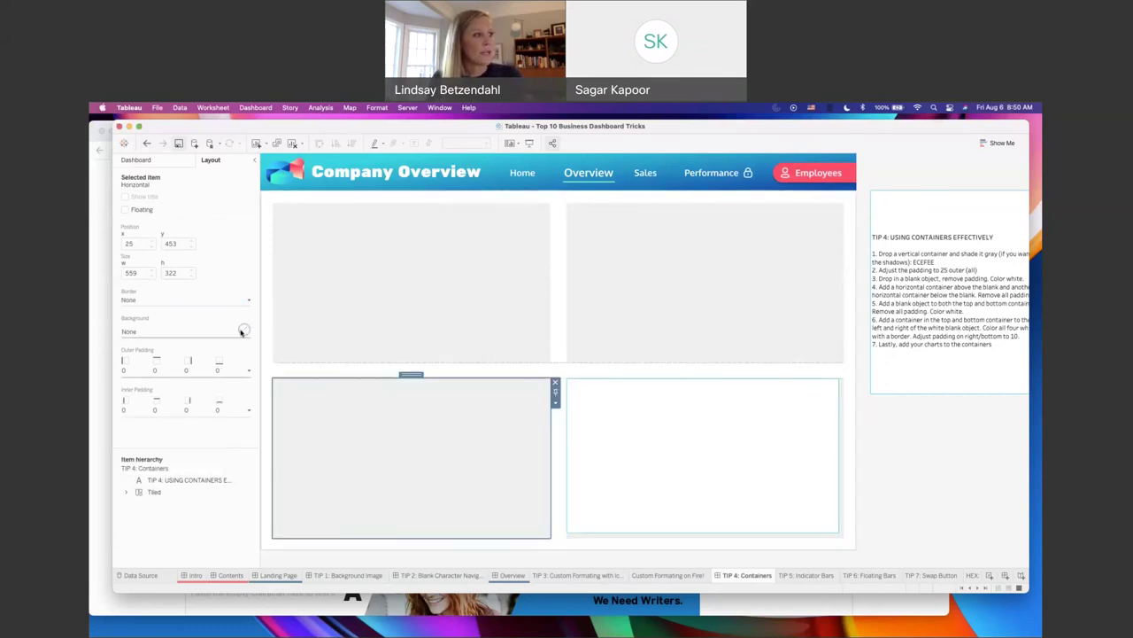
click(241, 331)
click(131, 423)
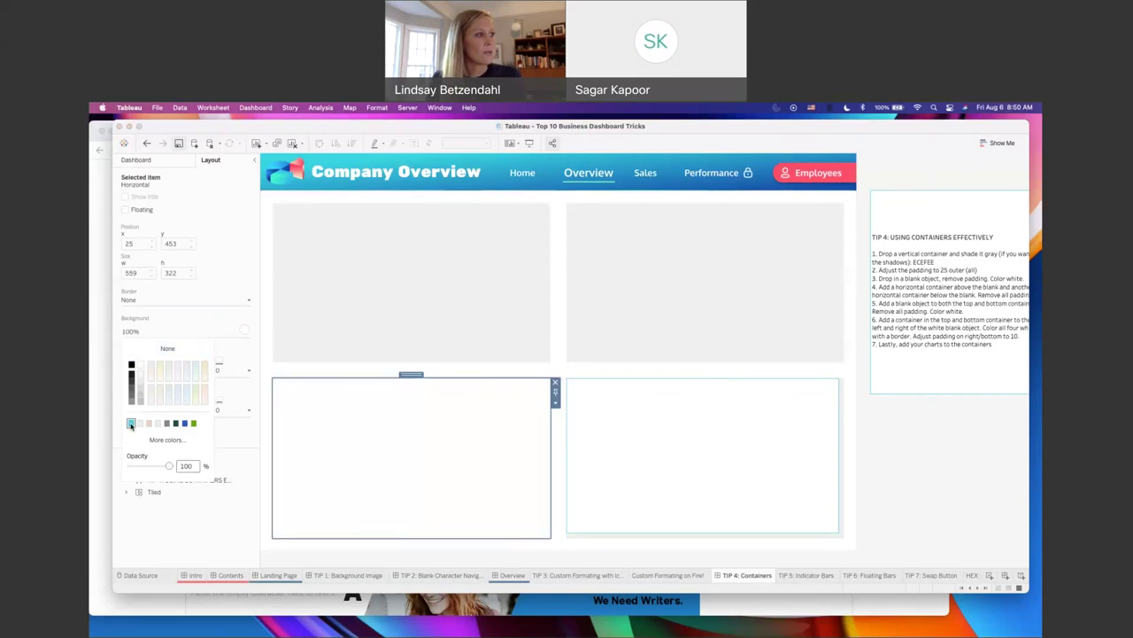
click(131, 423)
click(221, 301)
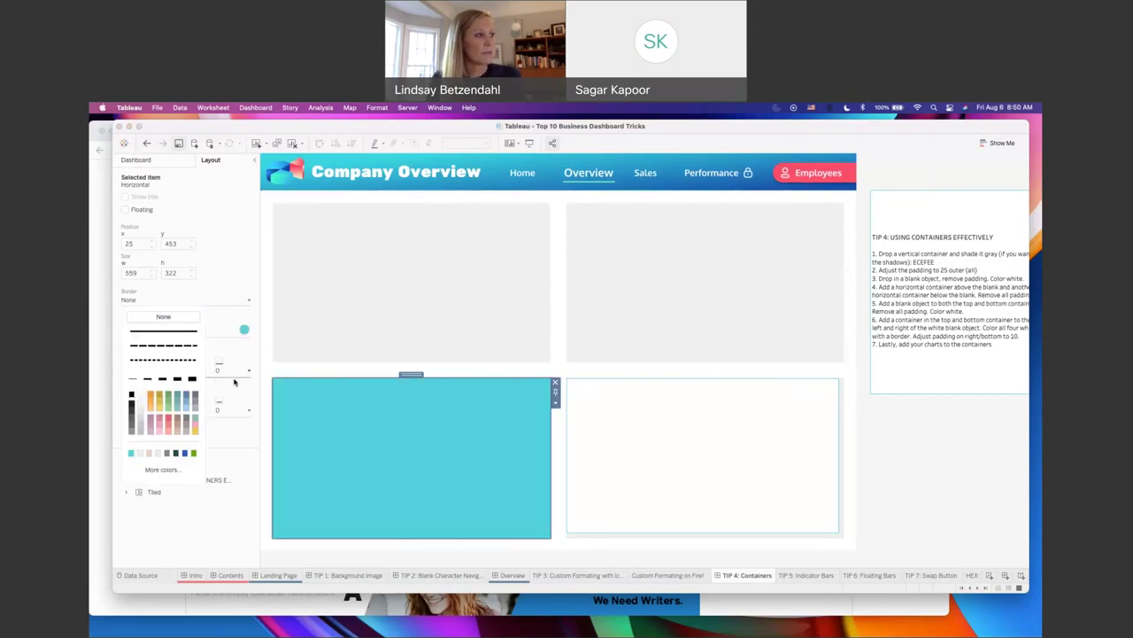
click(235, 383)
click(244, 329)
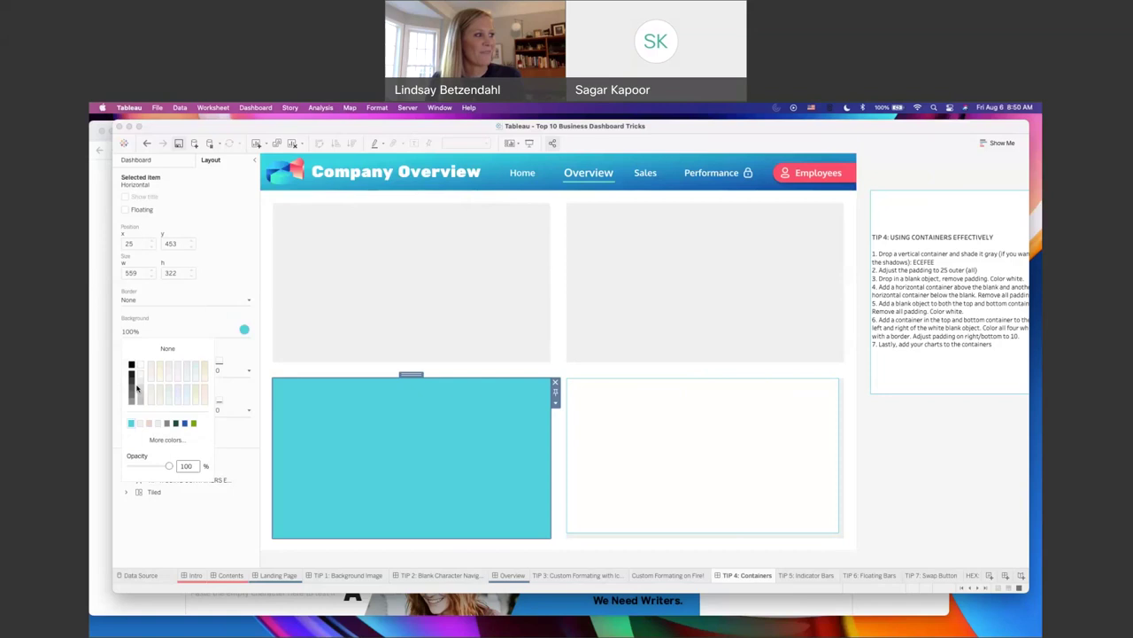
click(140, 364)
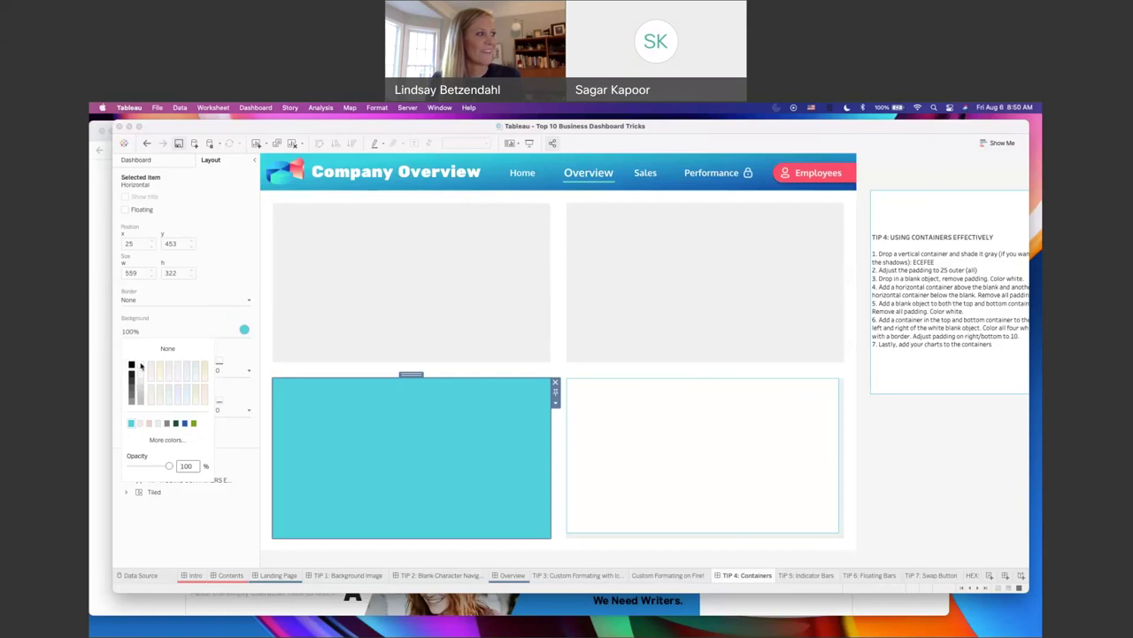
click(185, 302)
click(164, 316)
Step: Set the lower-left container's outer padding to 10 on the right and bottom sides, leaving the other sides at 0
click(225, 370)
click(133, 385)
click(195, 428)
text(10)
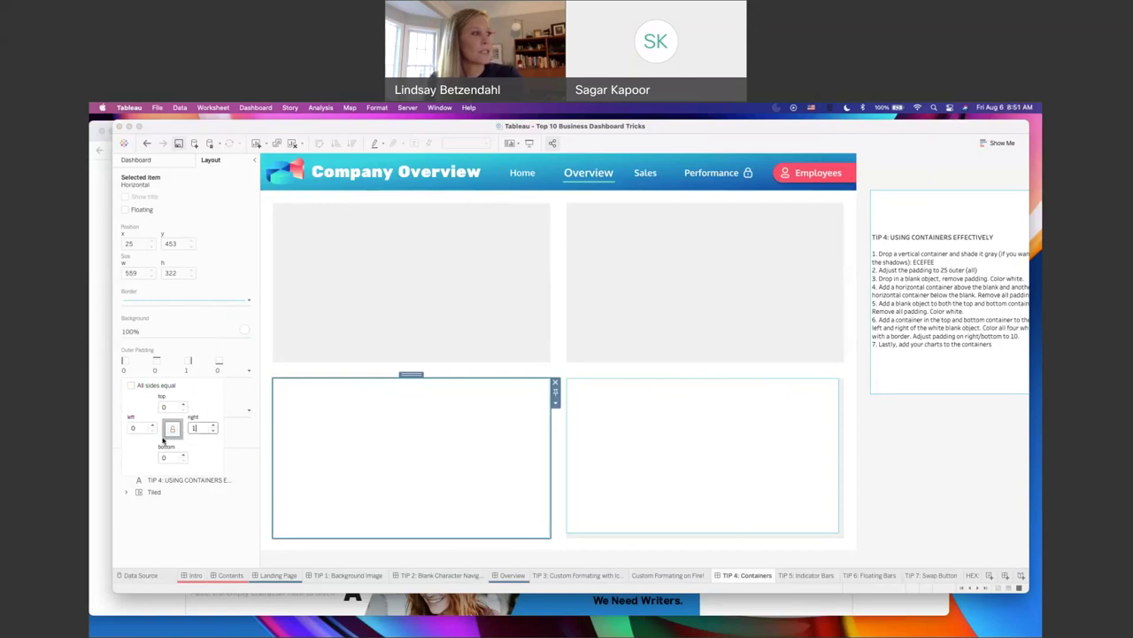
click(170, 456)
text(10)
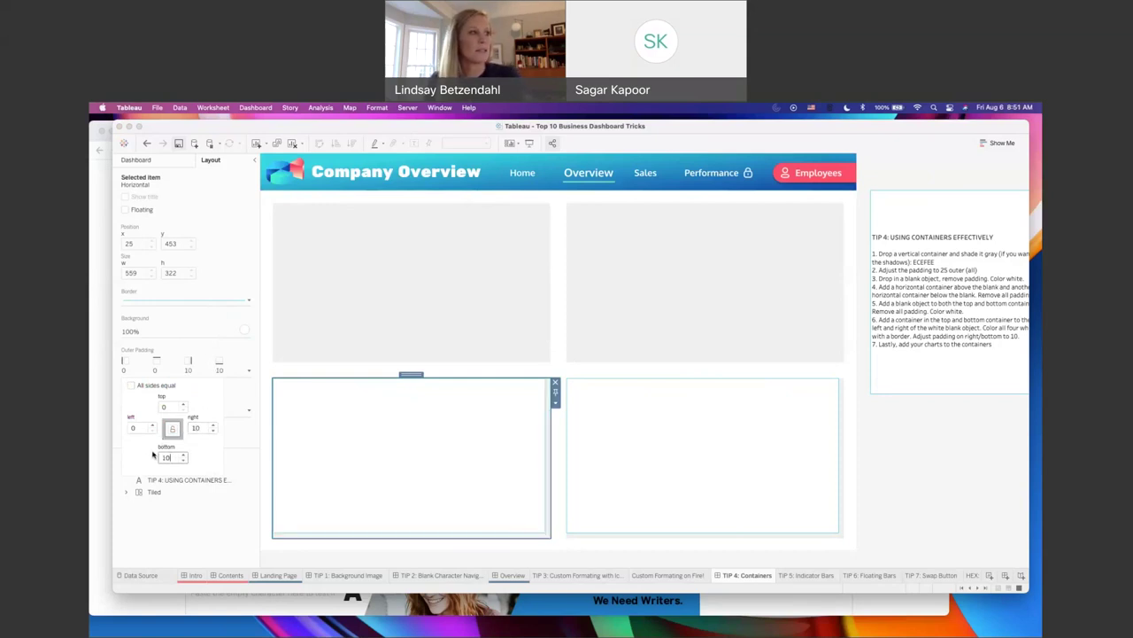
key(Return)
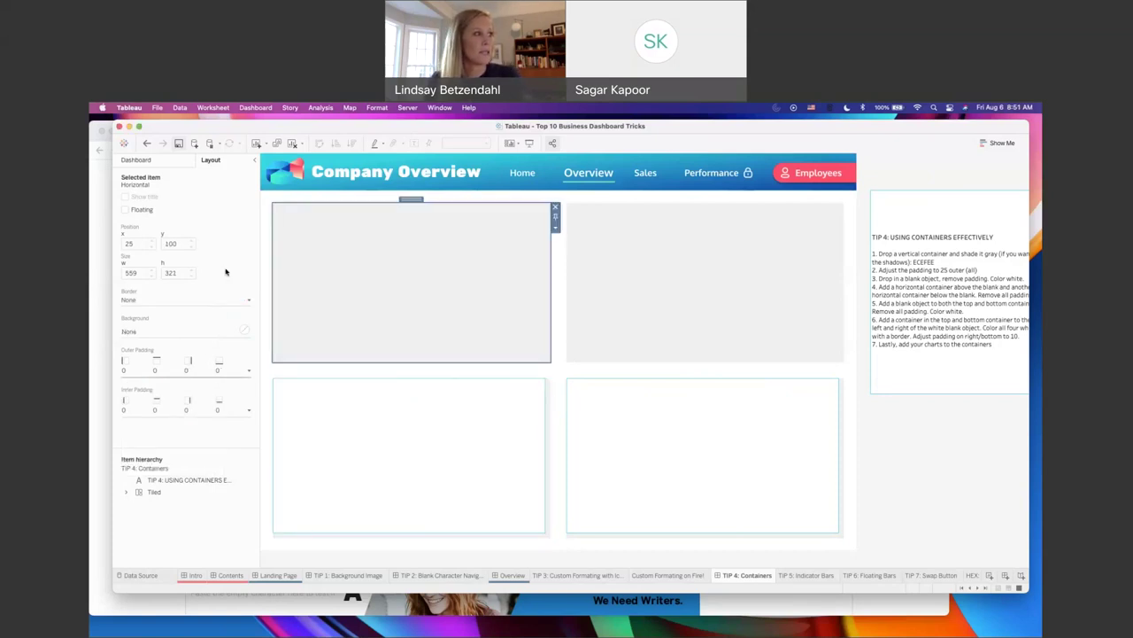
Step: Color the upper-left container white and add a teal border to it
click(240, 330)
click(132, 363)
click(248, 299)
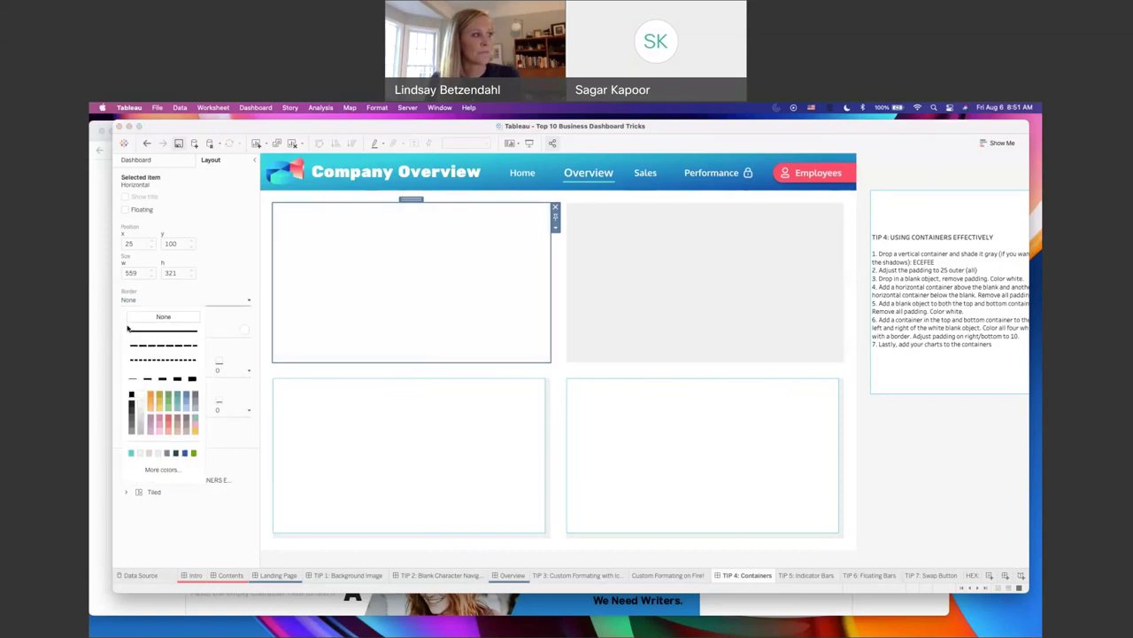
click(141, 403)
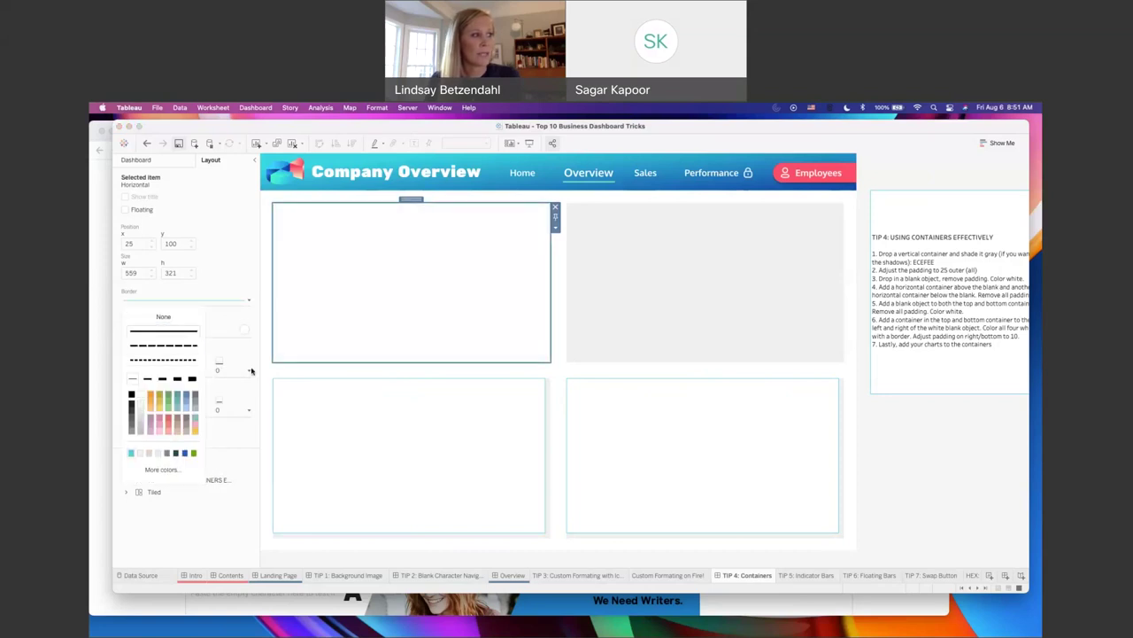
Step: Set the upper-left container's outer padding to 10 on the right and bottom sides only
click(251, 370)
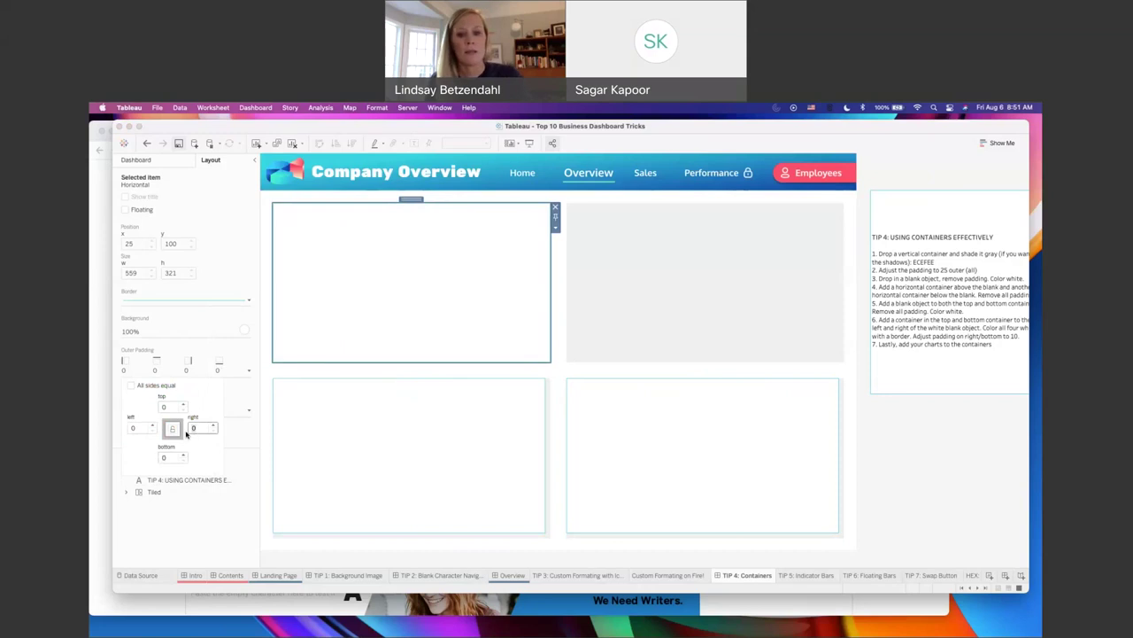
text(10)
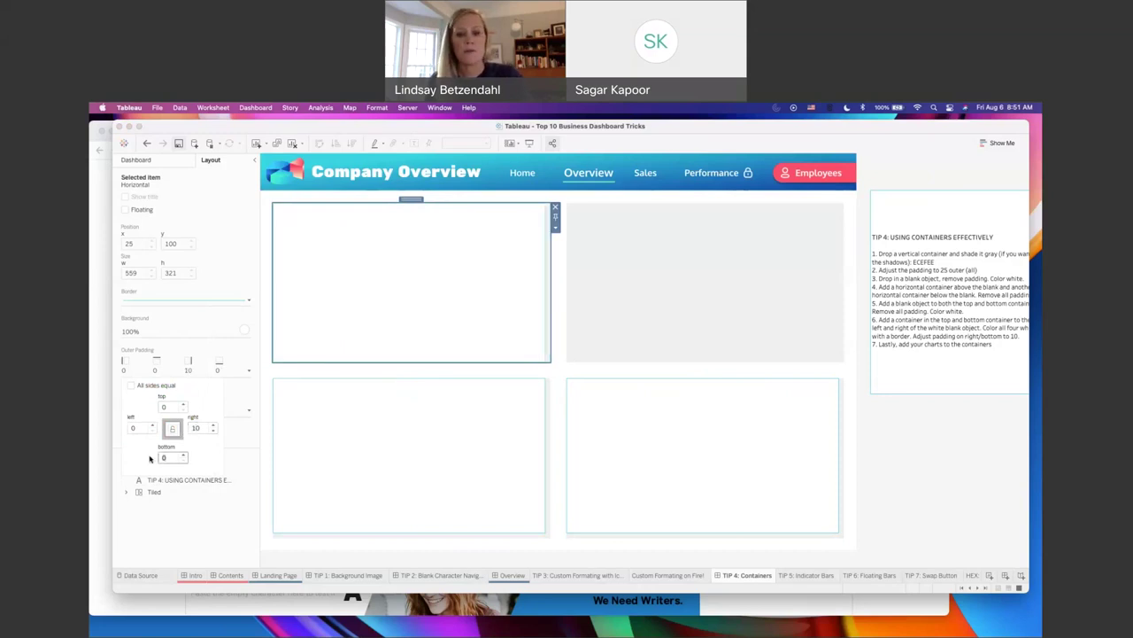
text(10)
Step: Apply a white background and a teal border to the upper-right container
click(605, 302)
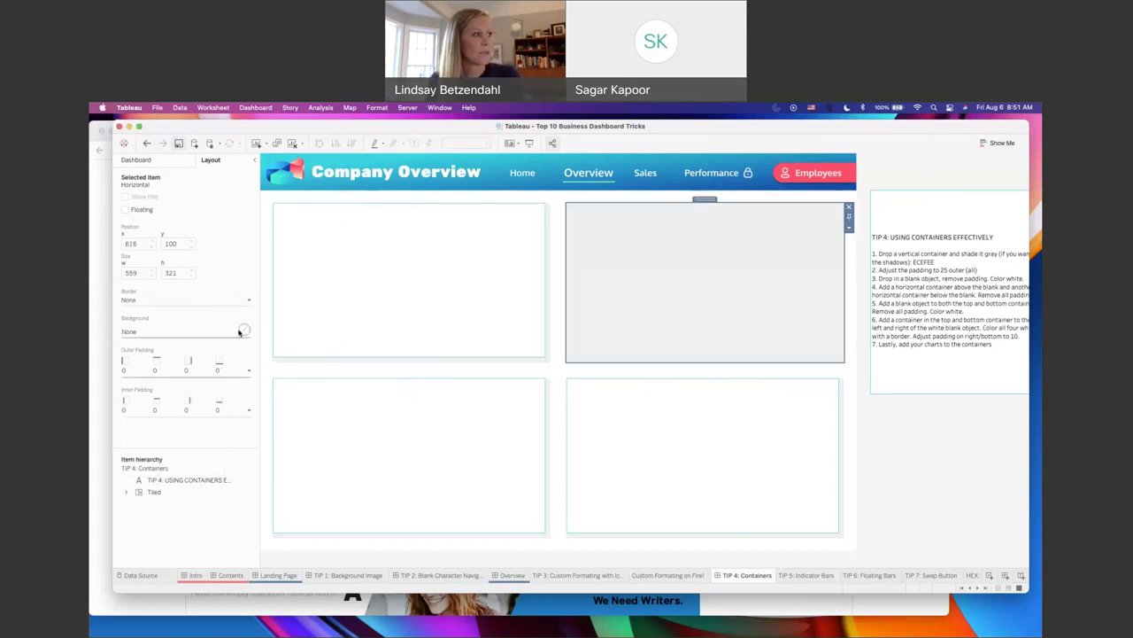
click(239, 332)
click(162, 347)
click(249, 300)
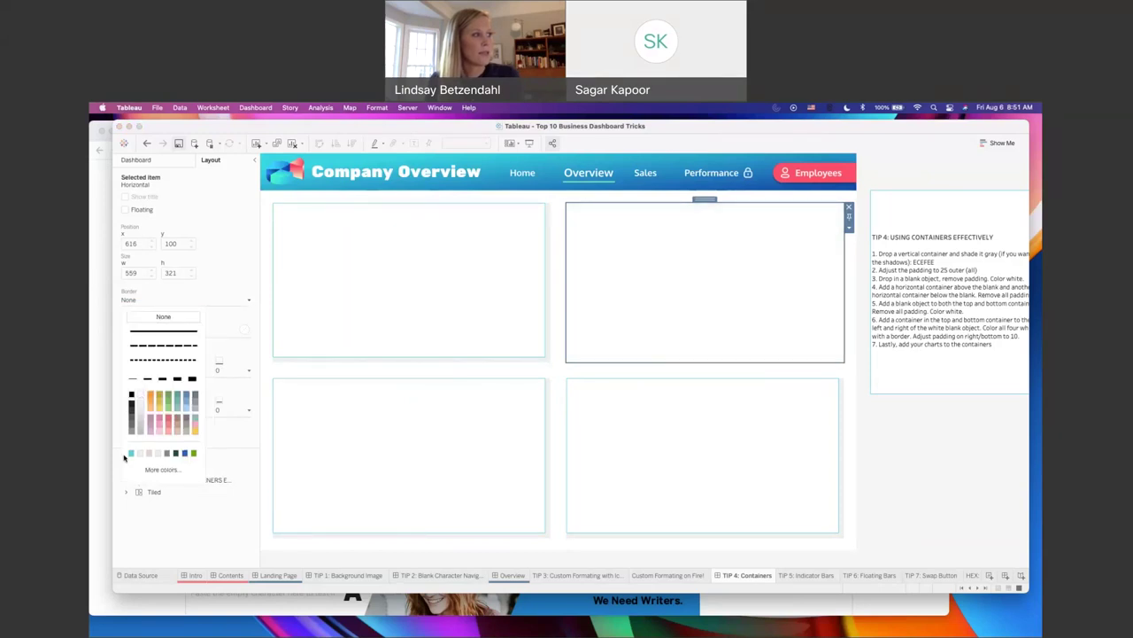
click(164, 424)
Step: Set the upper-right container's outer padding to 10 on the right and bottom sides, and deselect the container
click(249, 370)
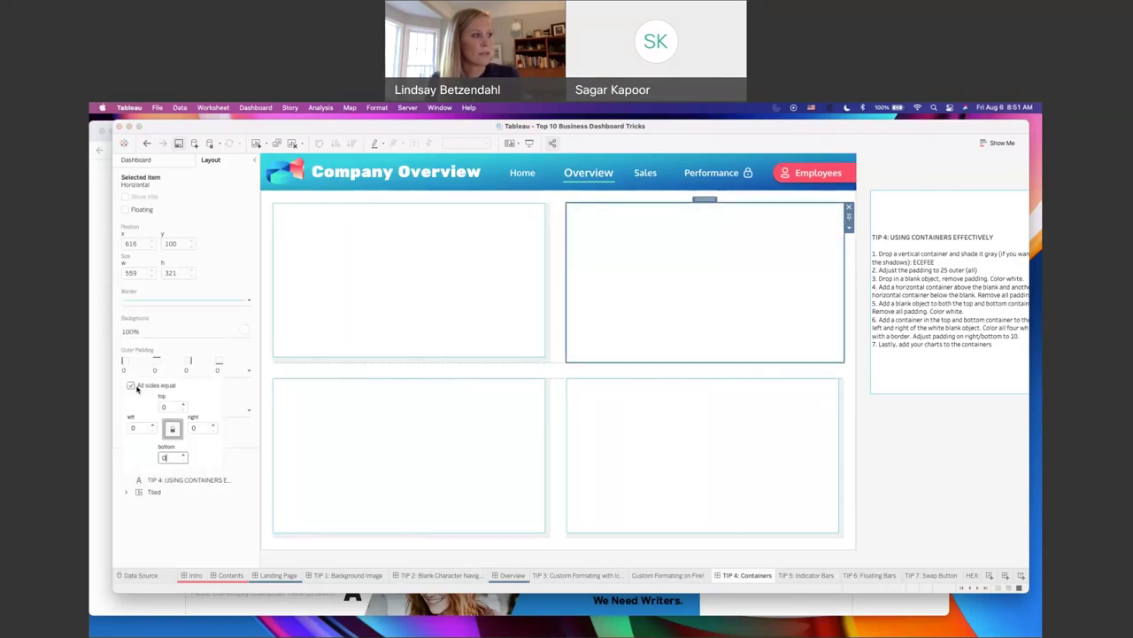
click(215, 424)
text(10)
key(Tab)
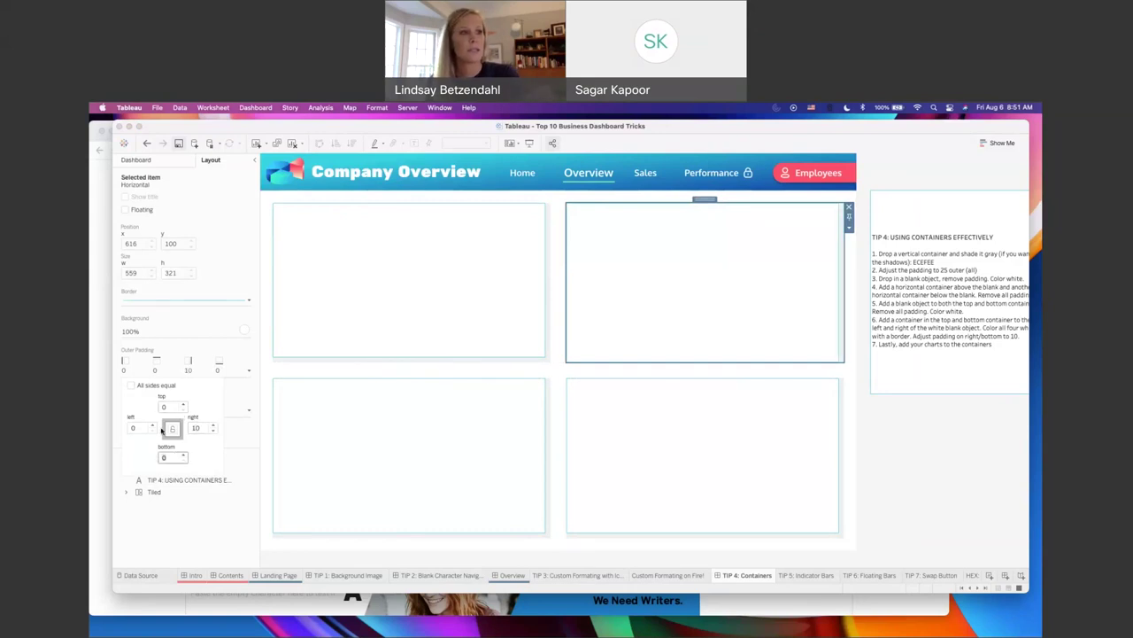
click(912, 485)
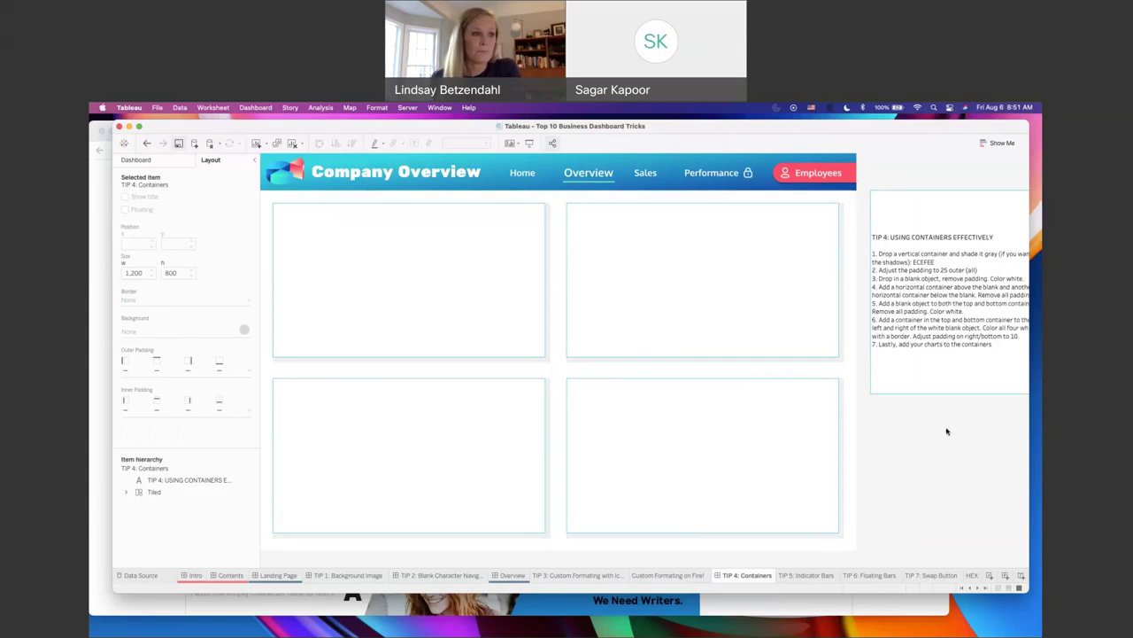
Step: Examine the header bars on the Overview dashboard and the Safety Events Dashboard example in the Figma file in Chrome
click(816, 576)
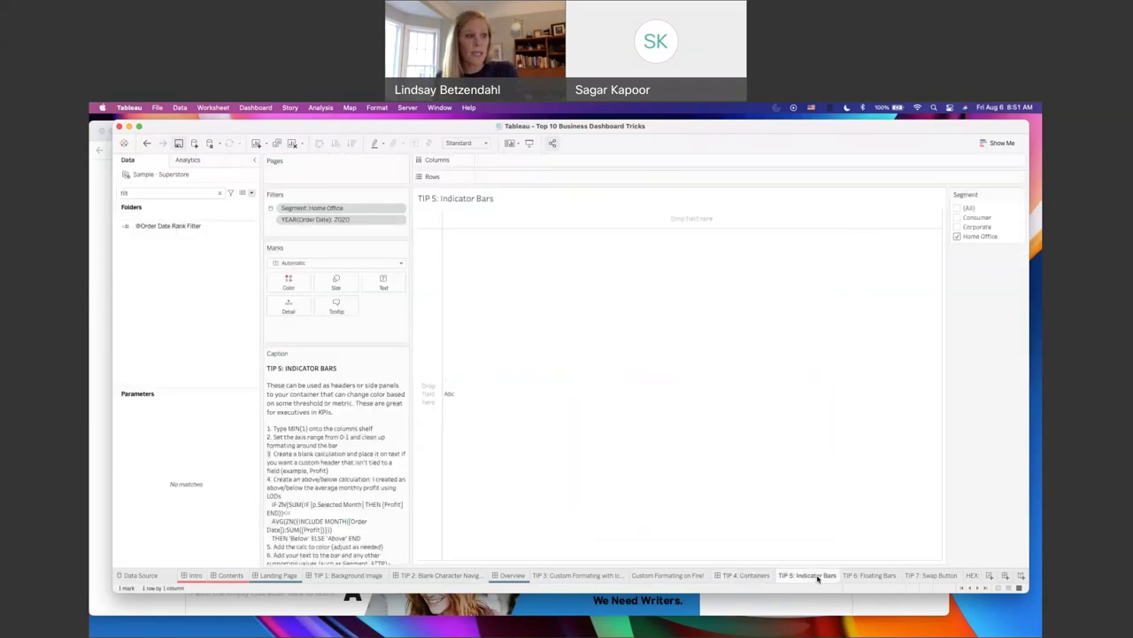
click(514, 576)
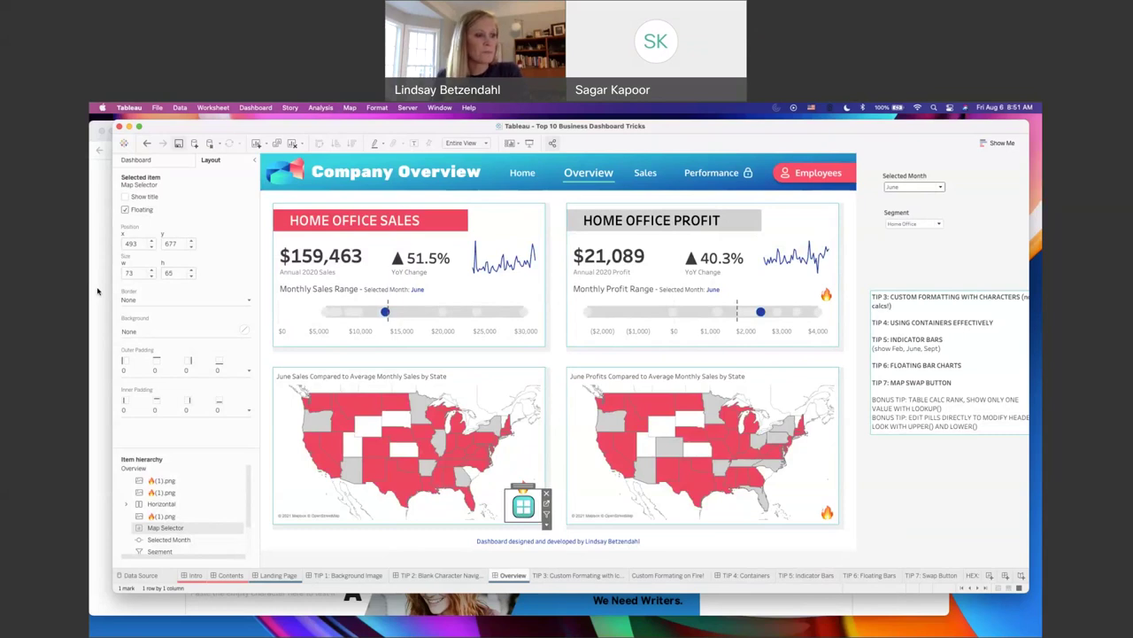
click(97, 292)
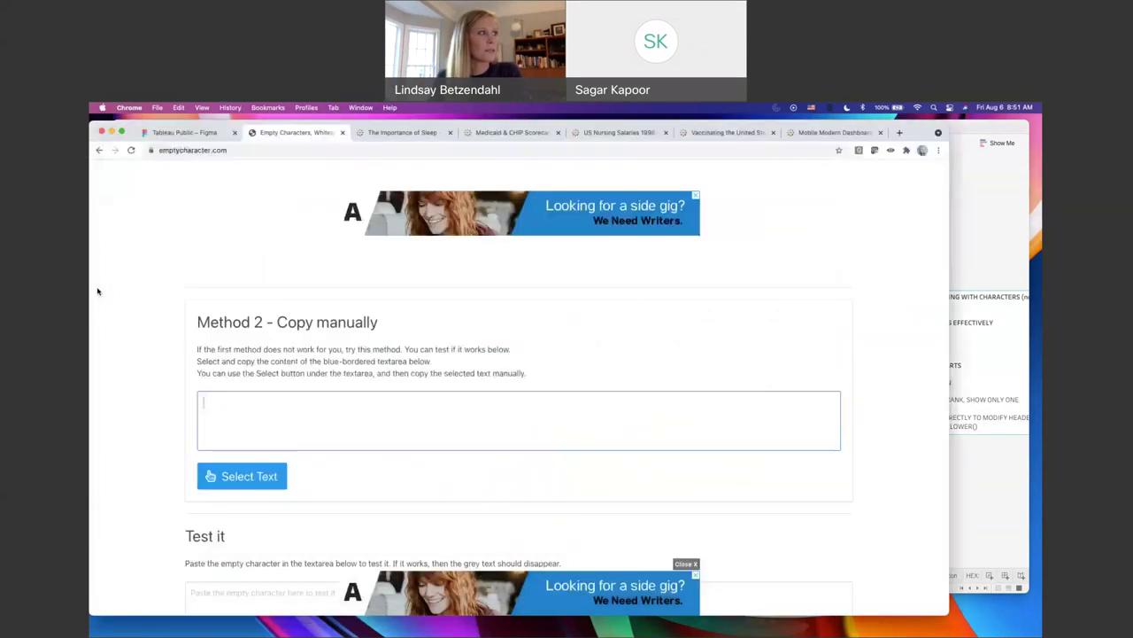
key(ctrl+shift+Tab)
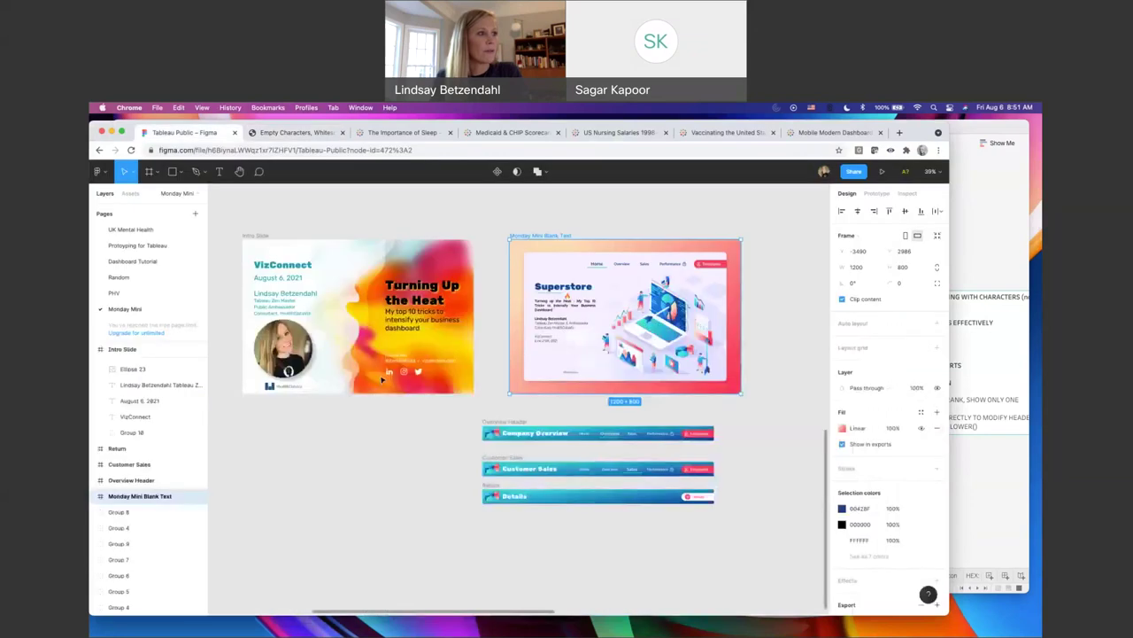
scroll(364, 475, up, 5)
scroll(364, 474, left, 5)
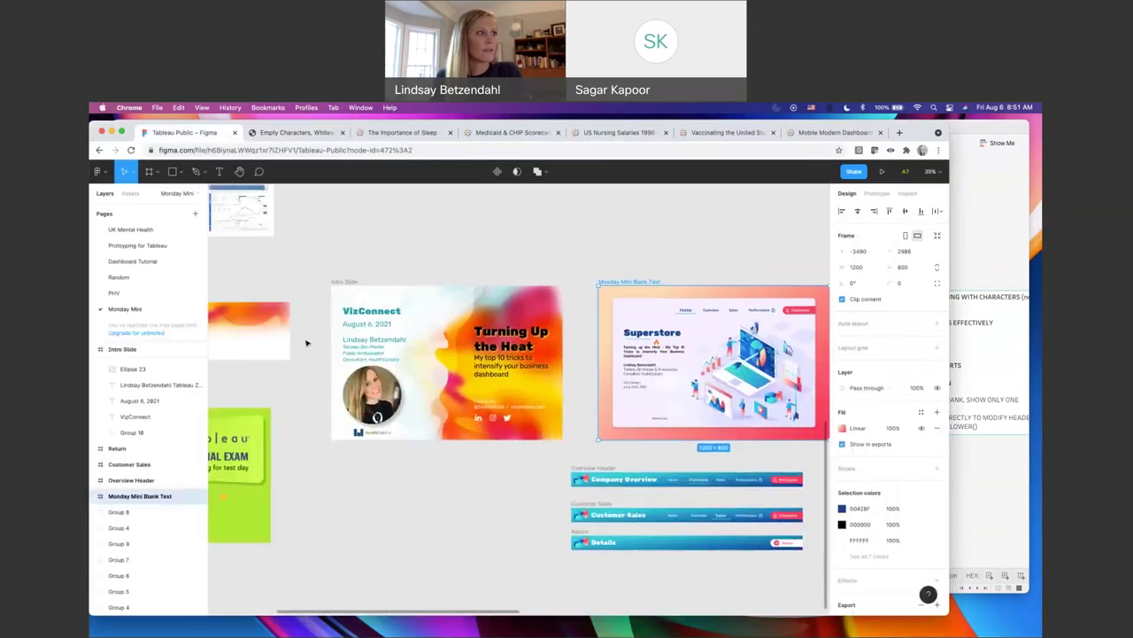
key(Escape)
scroll(325, 348, left, 2)
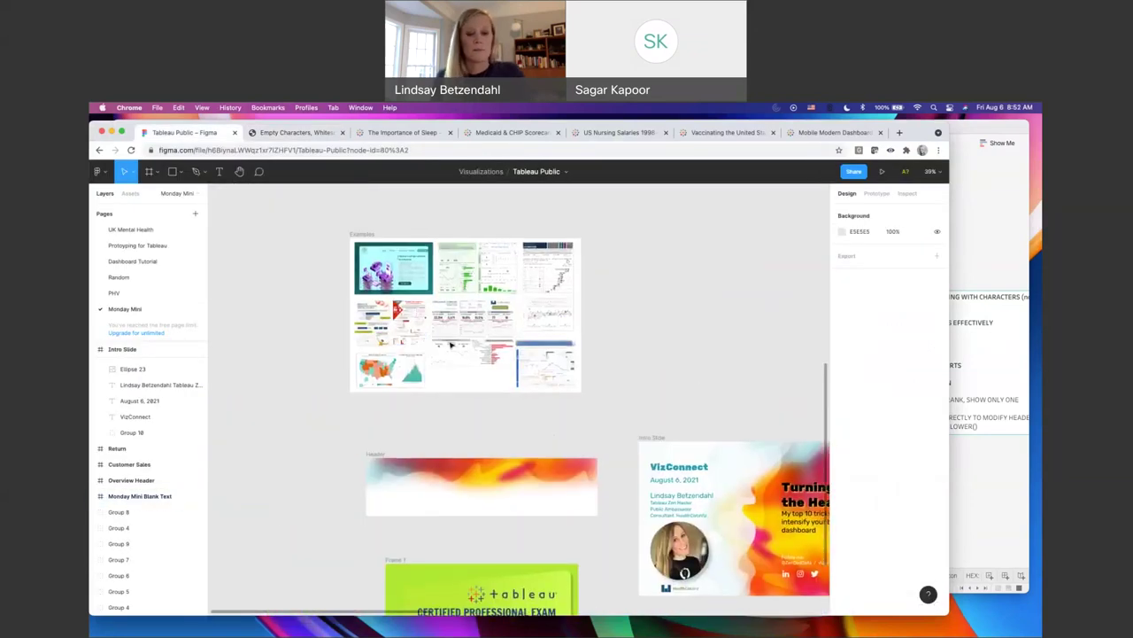
ctrl+scroll(481, 324, up, 2)
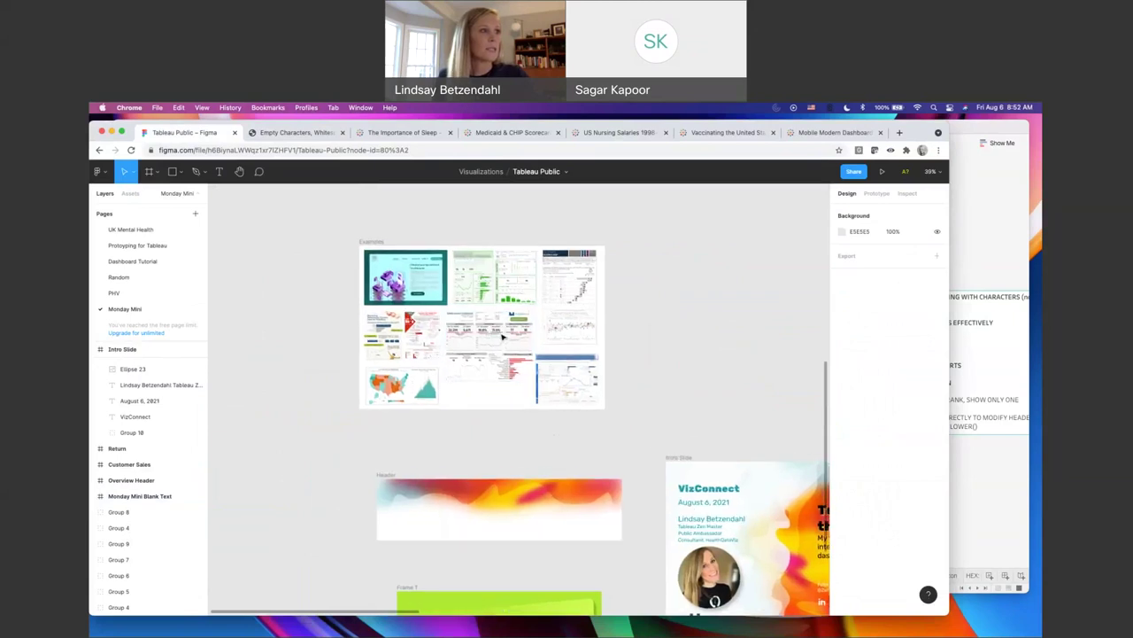
ctrl+scroll(502, 336, up, 10)
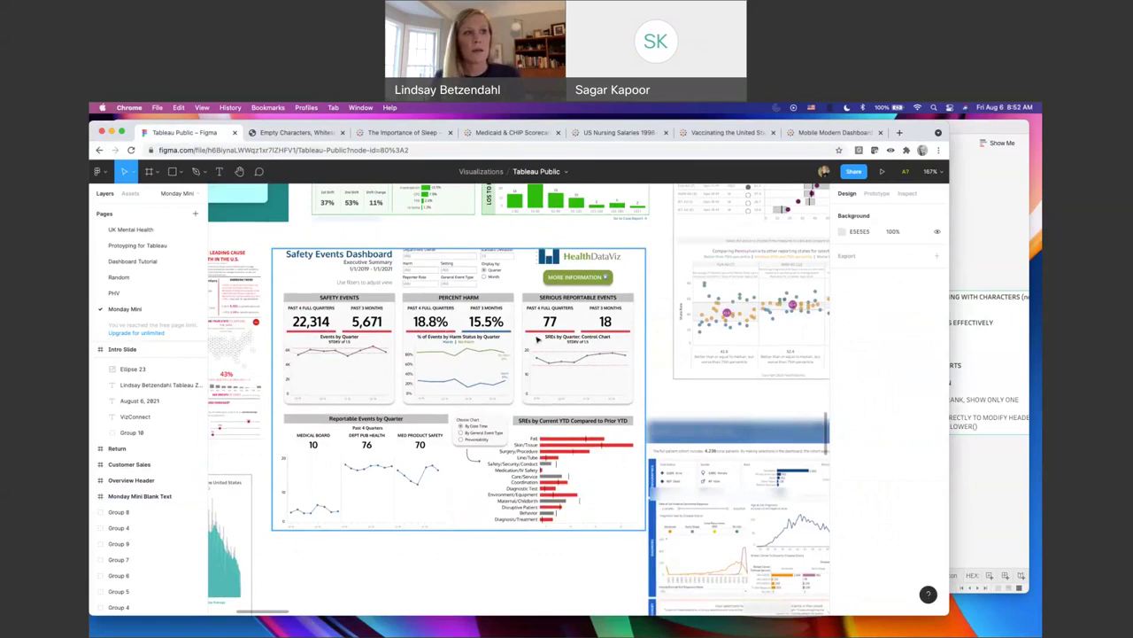
click(978, 254)
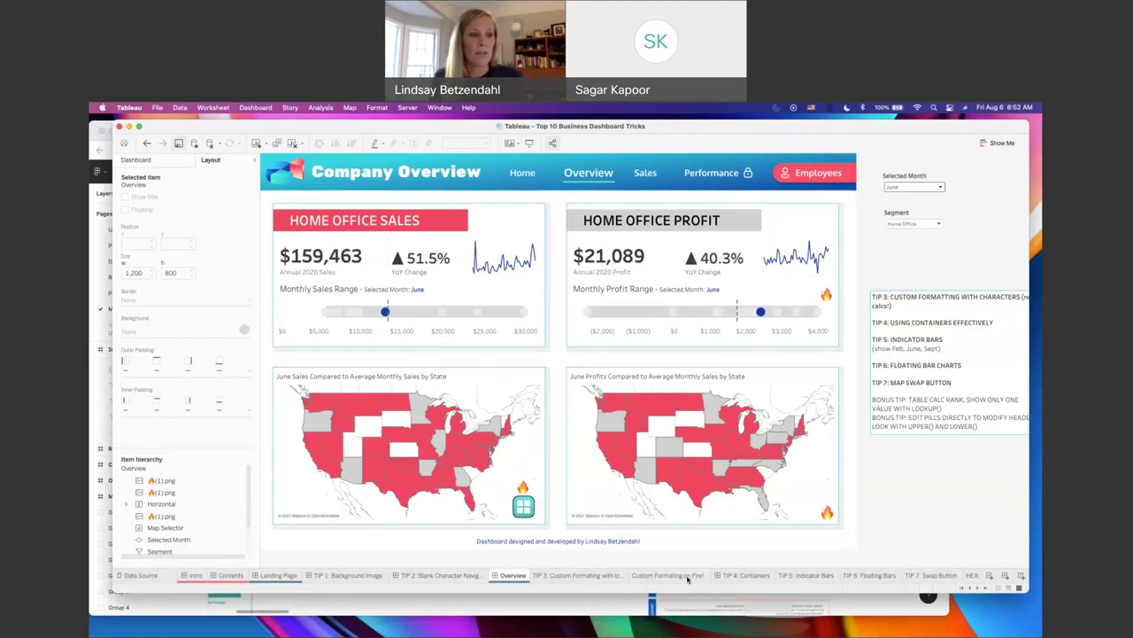
Step: On the TIP 5: Indicator Bars sheet, clear the field search and place a MIN(1) calculation on Columns to make a horizontal bar
click(819, 576)
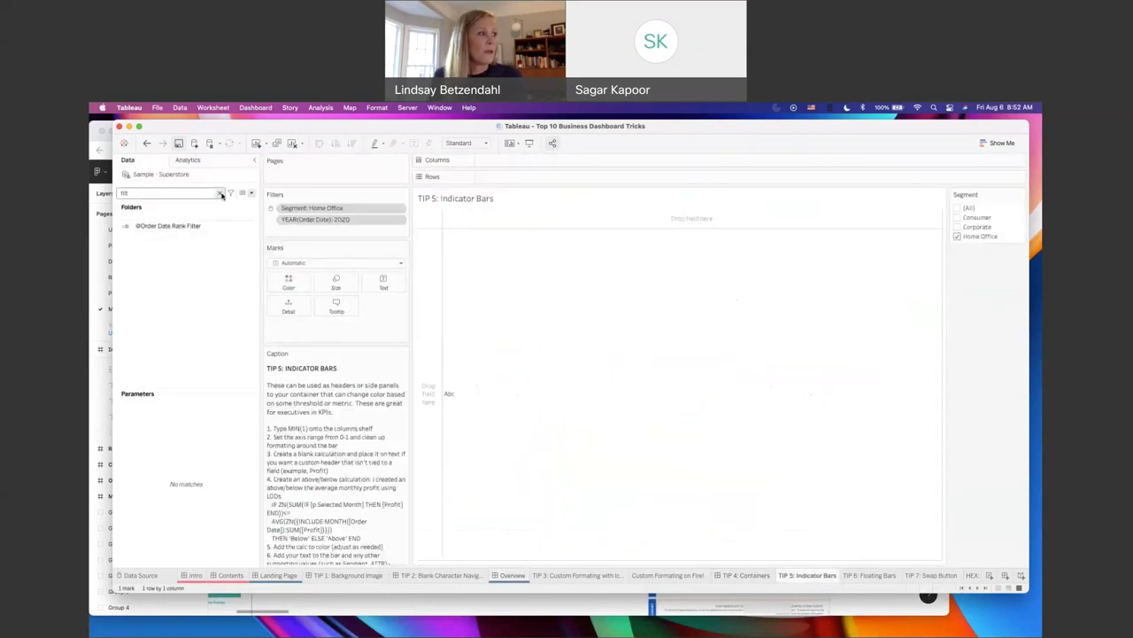
click(221, 193)
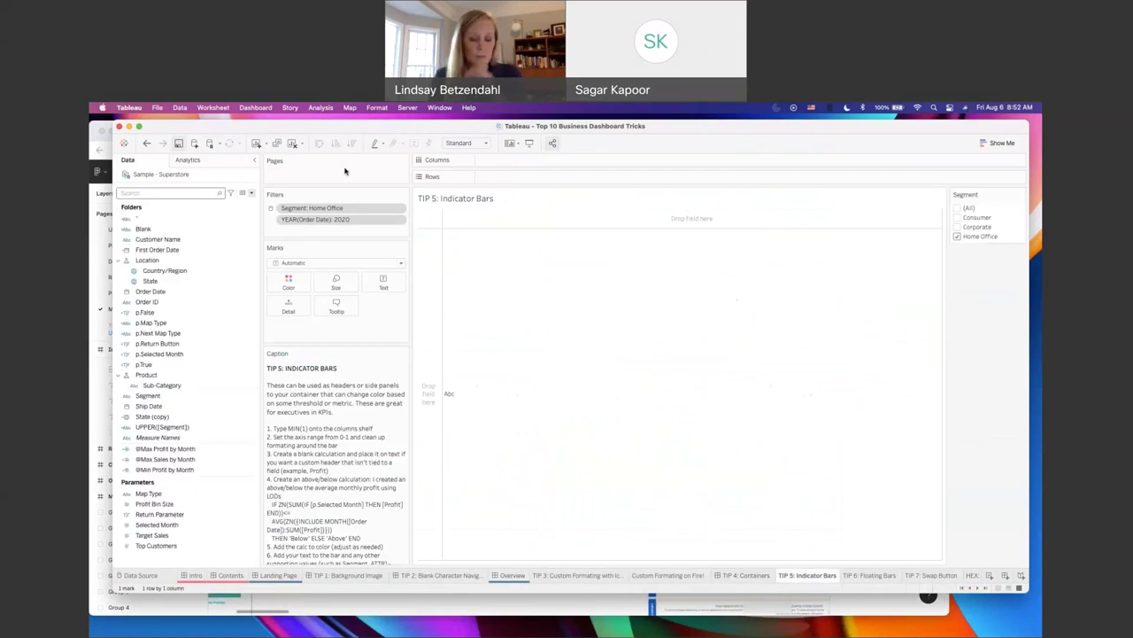
double_click(500, 177)
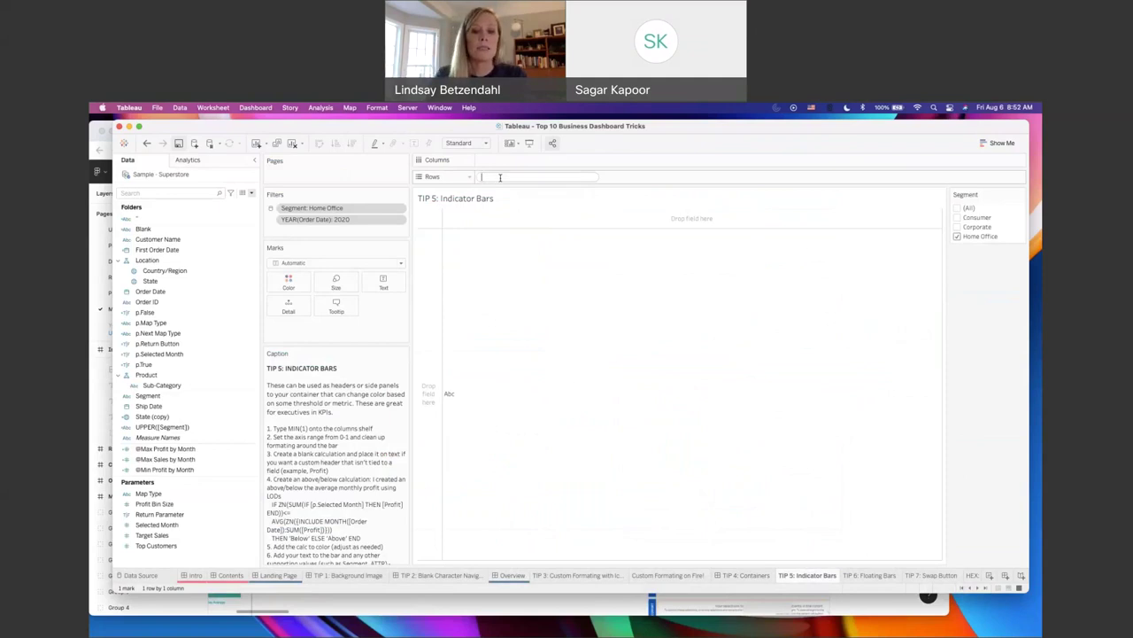
text(MIN()
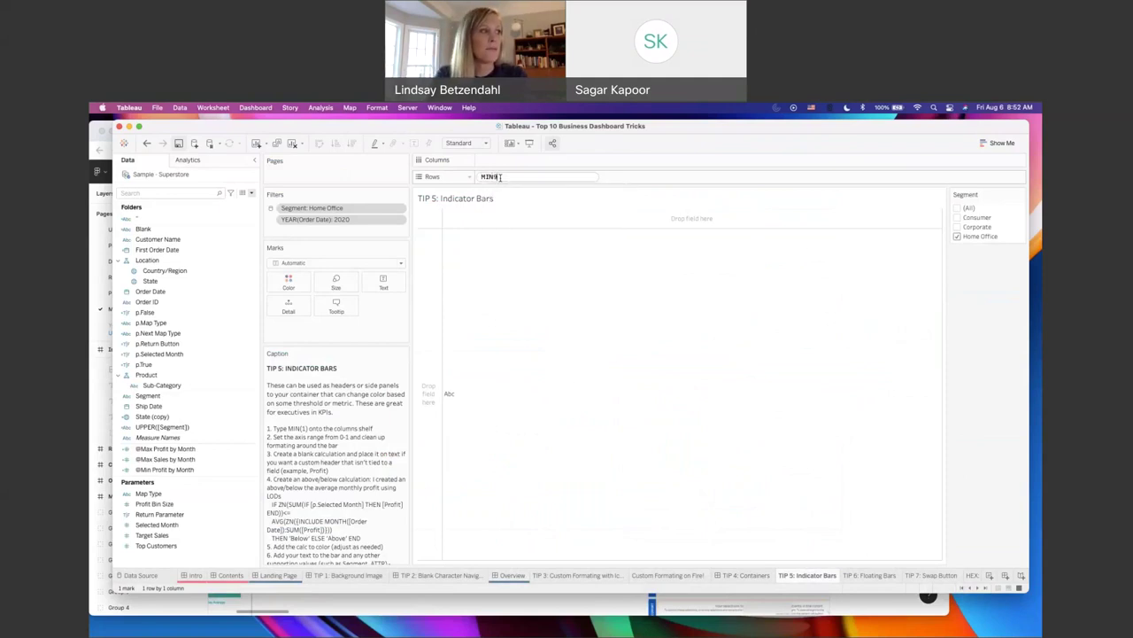
text(1))
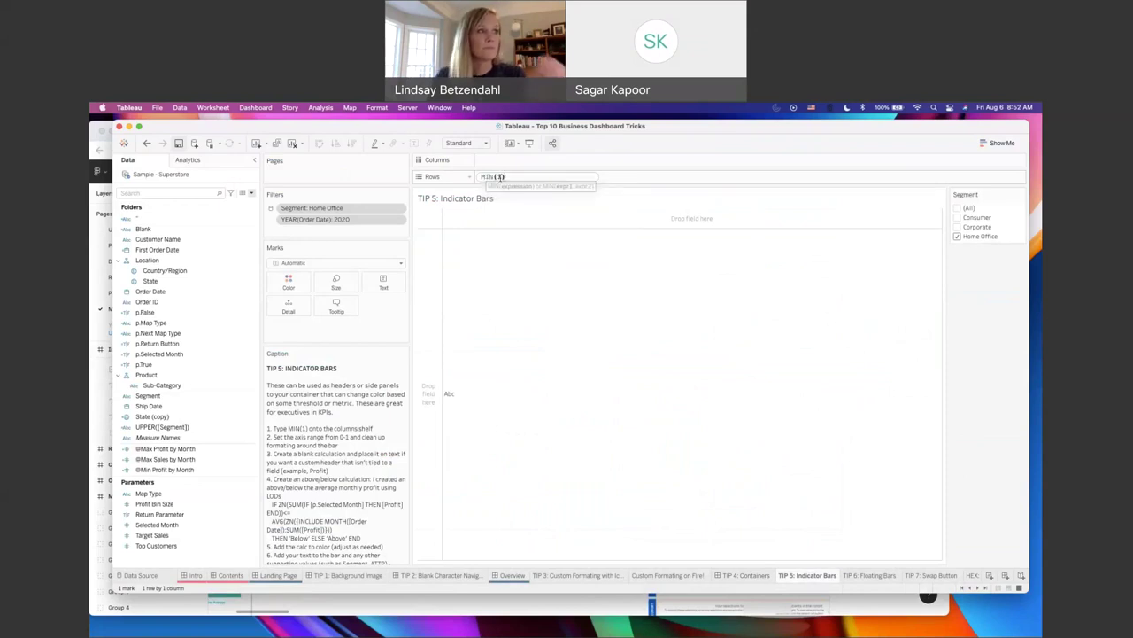
key(Return)
drag(506, 177, 503, 161)
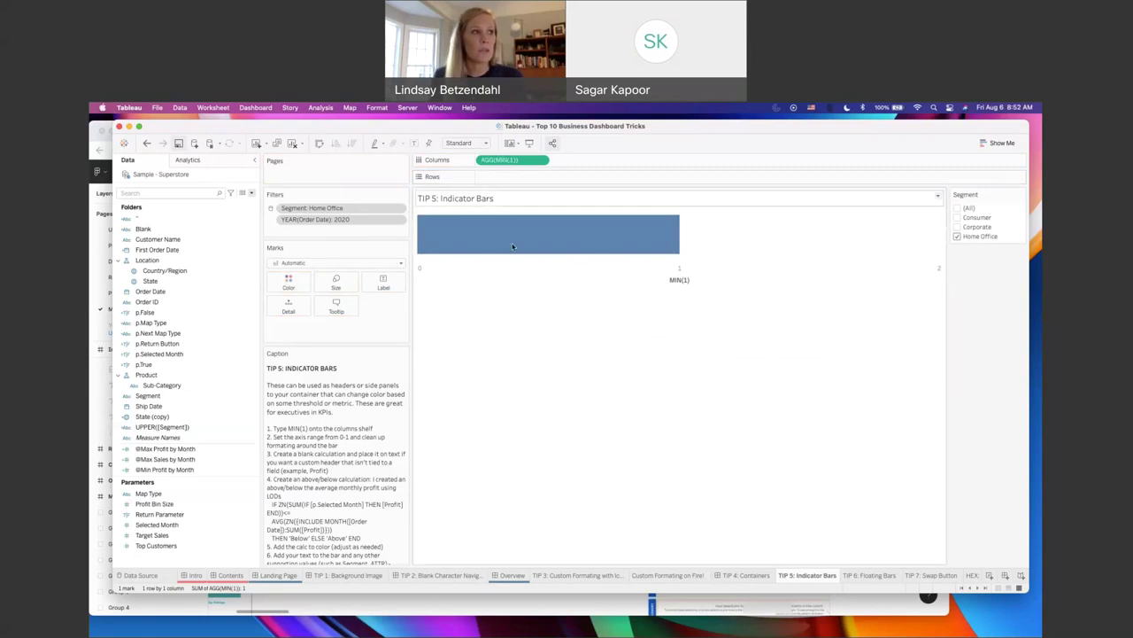
Step: Fix the MIN(1) axis range from 0 to 1 and hide the axis header
right_click(550, 276)
click(563, 282)
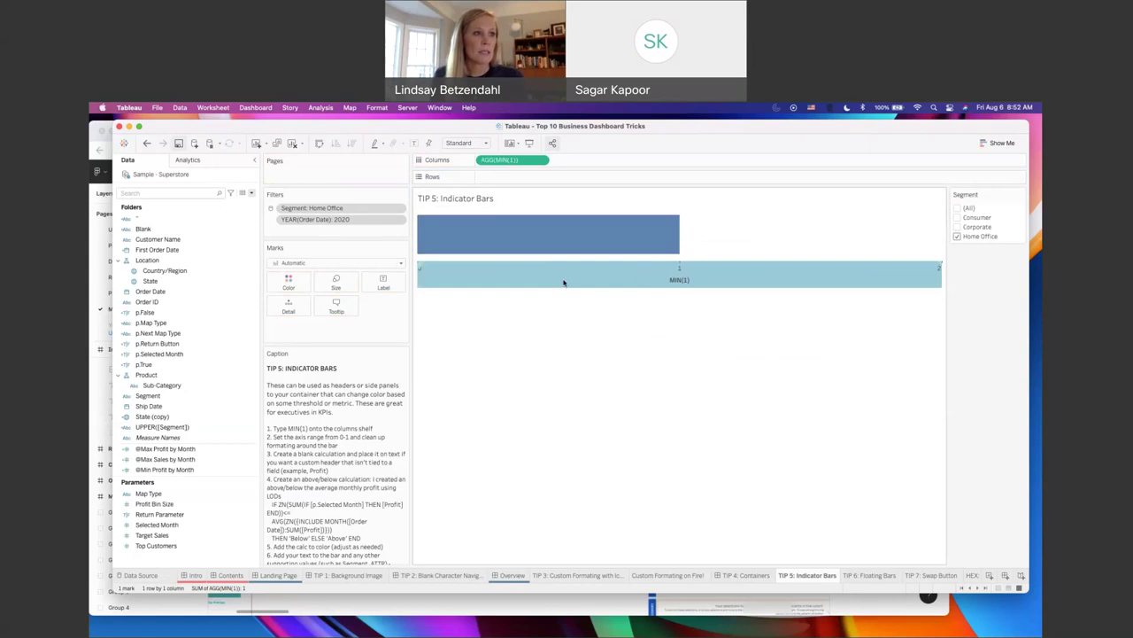
click(478, 300)
click(583, 335)
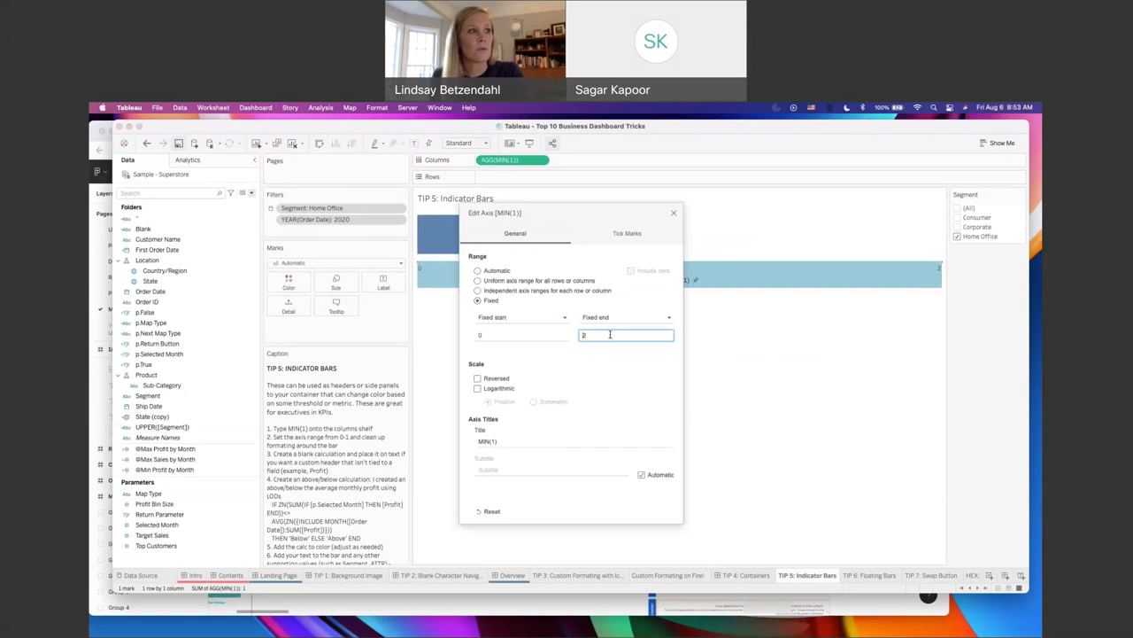
click(673, 213)
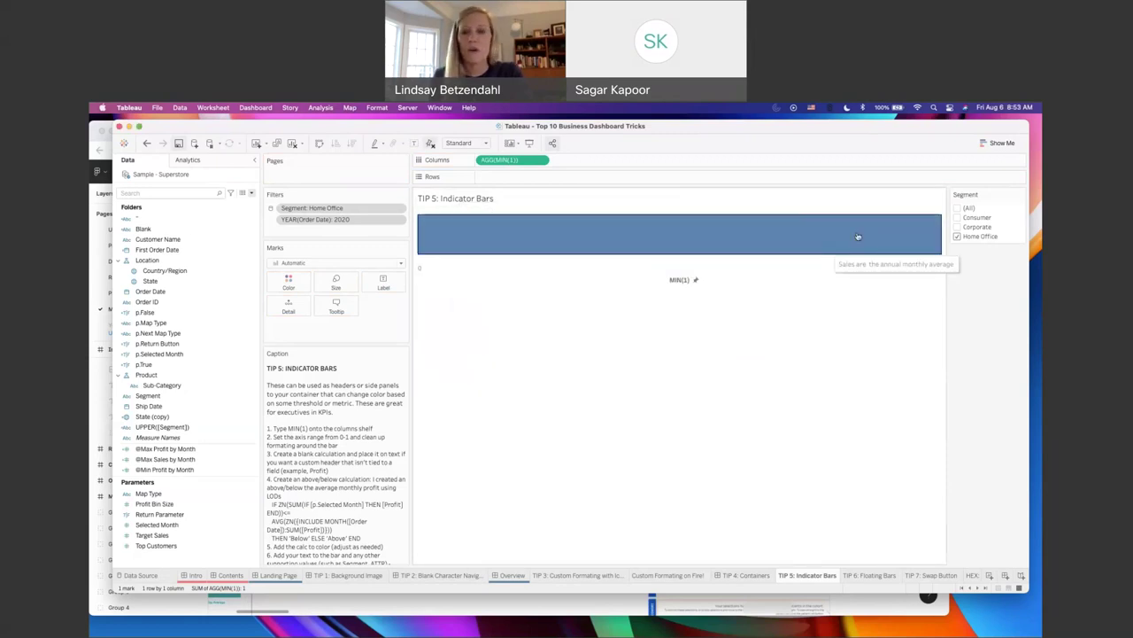
right_click(575, 273)
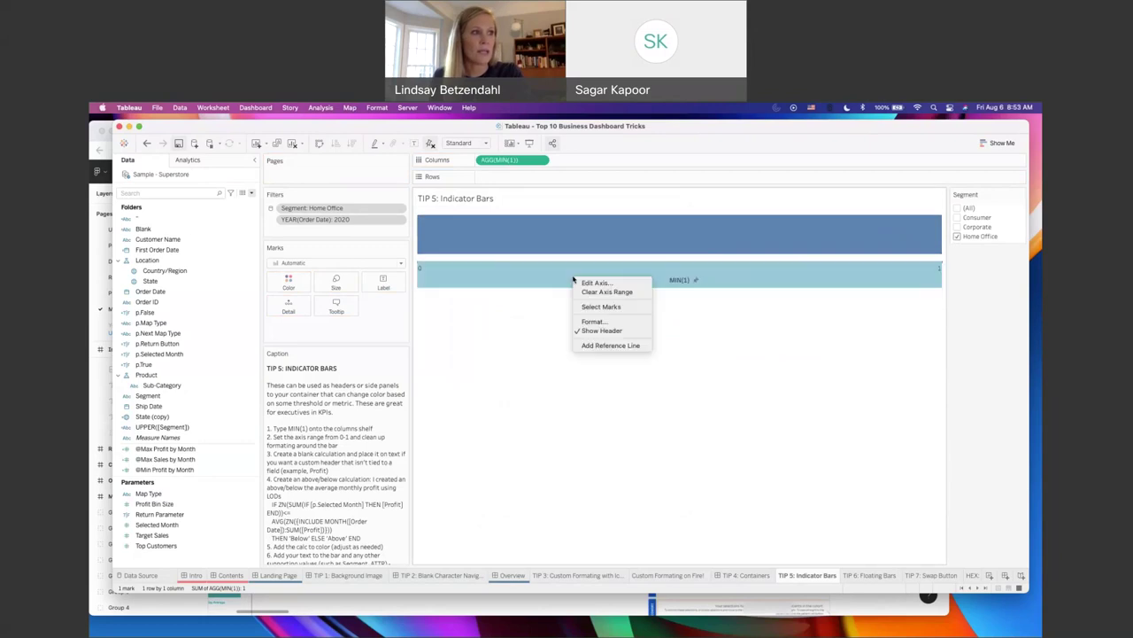
click(600, 329)
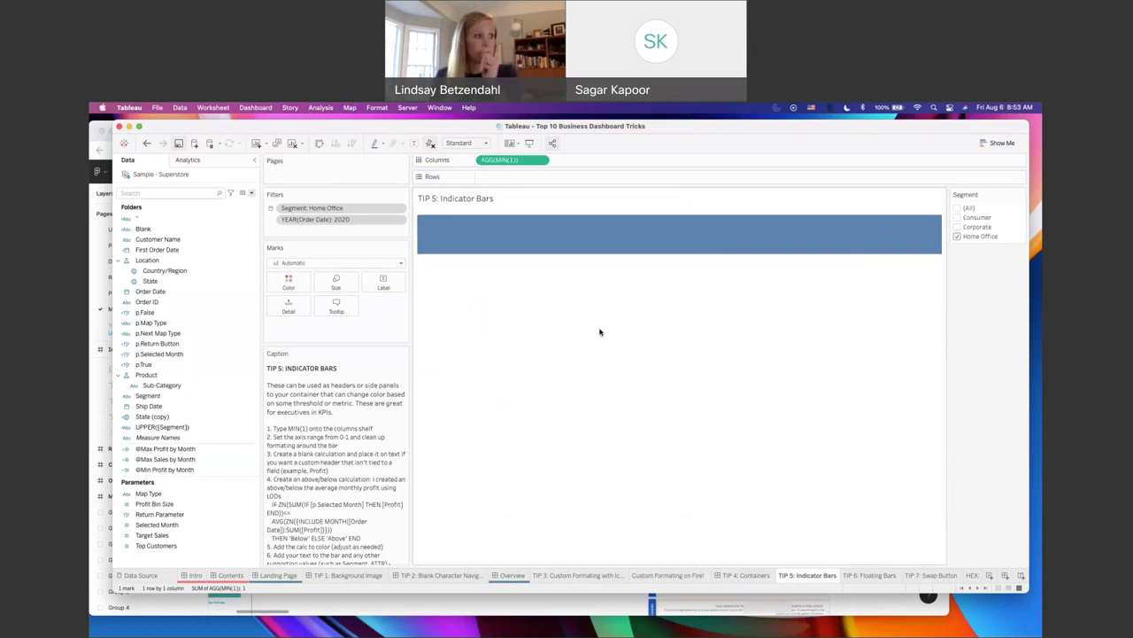
Step: View the Blank calculation's formula without changing it, and add the Blank field to the bar's label
click(146, 228)
right_click(148, 229)
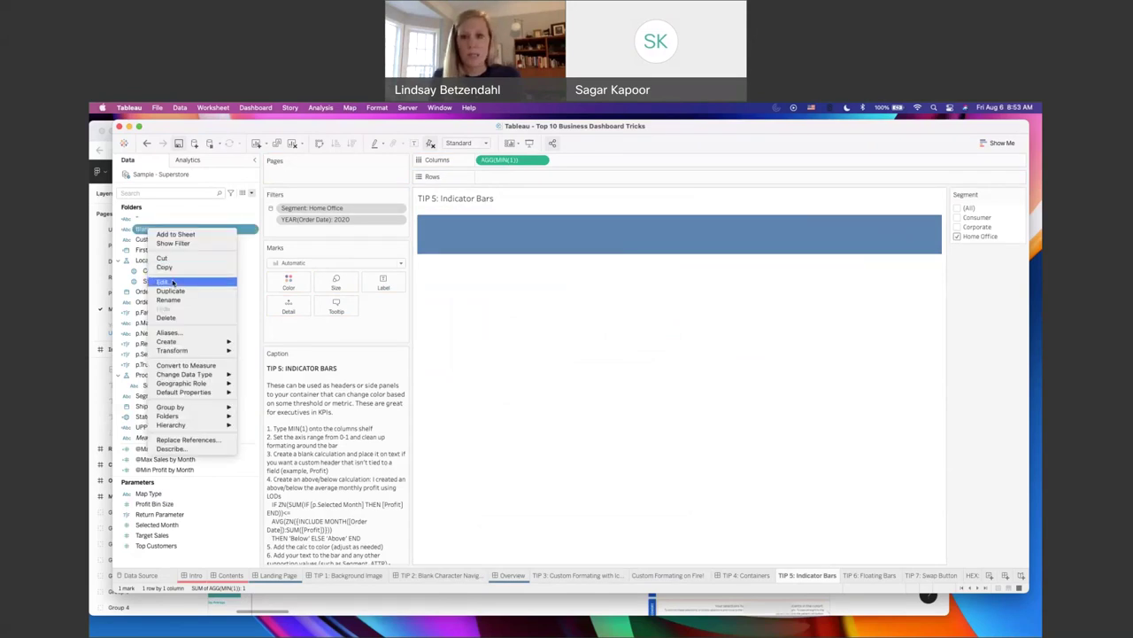
click(173, 282)
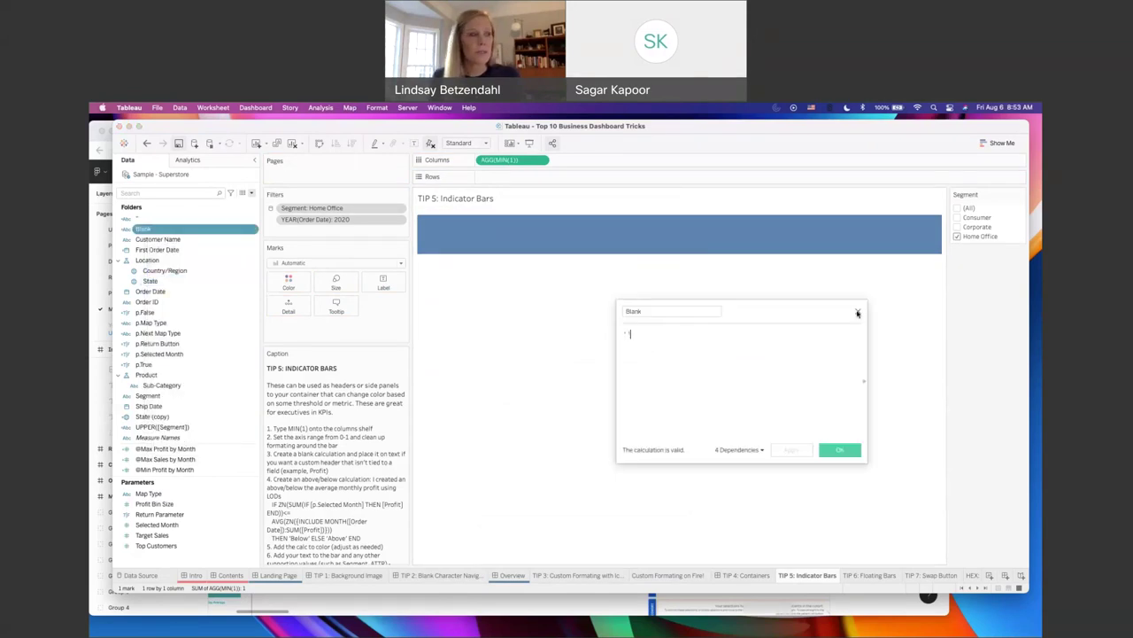
click(858, 313)
drag(154, 231, 381, 280)
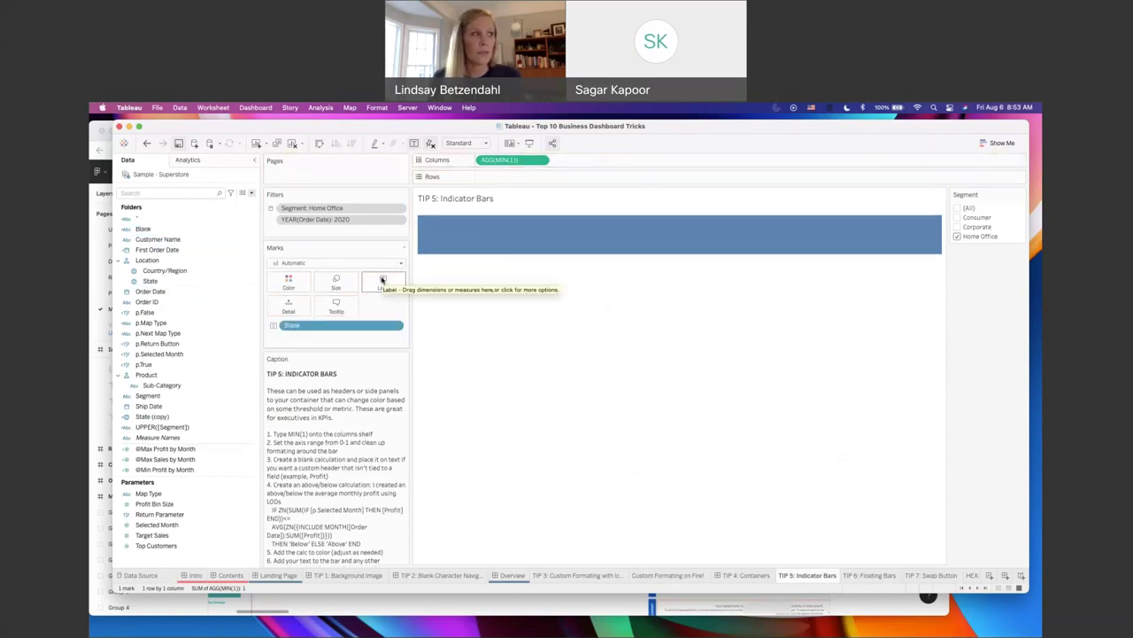
Step: Replace the bar's label text with MONTHLY SALES
click(383, 281)
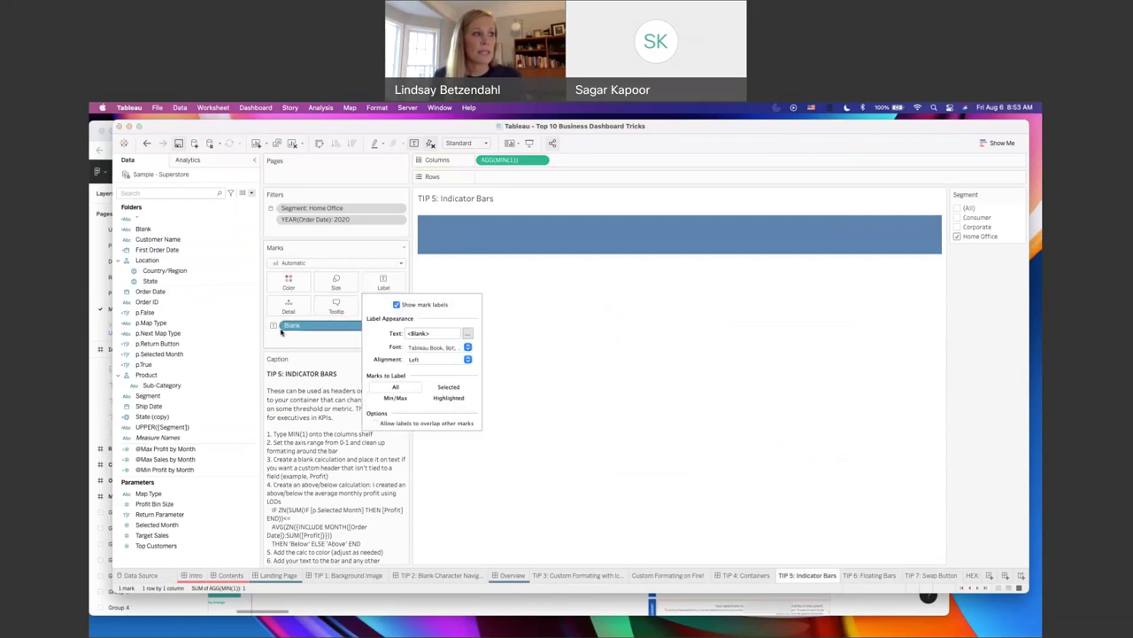
click(467, 334)
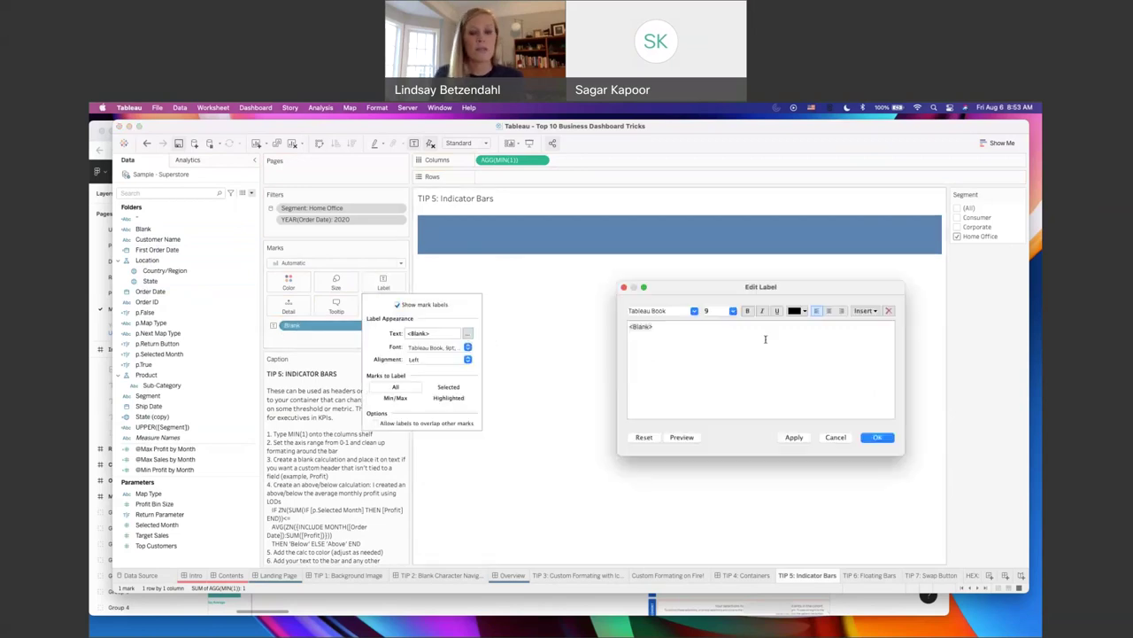
key(super+a)
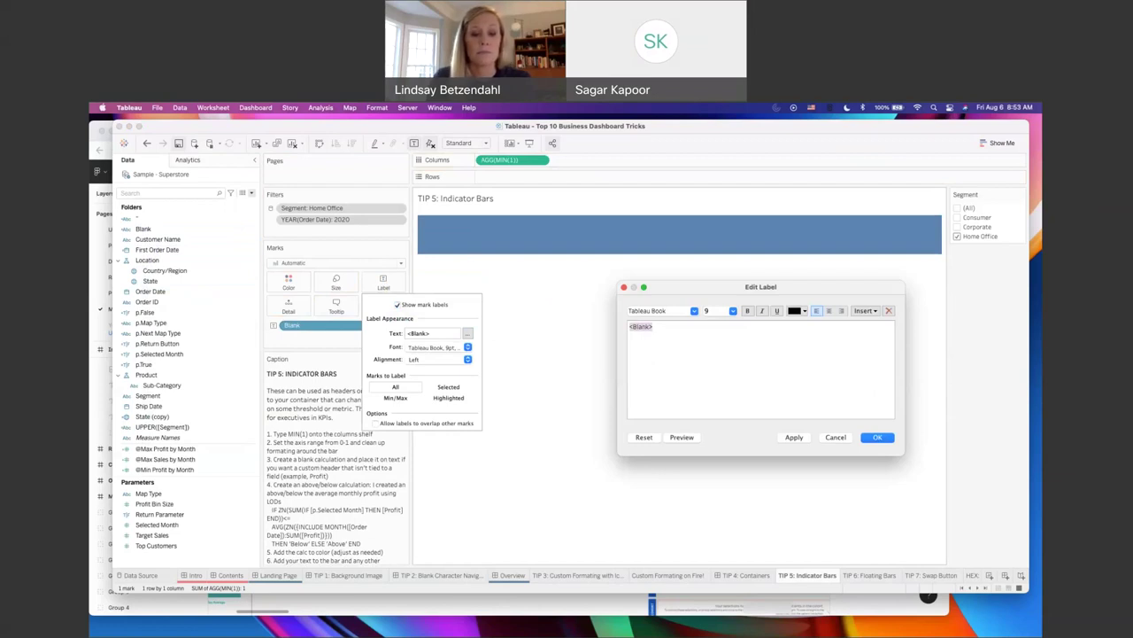
text(MON)
text(THLY)
text( PR)
key(BackSpace)
key(BackSpace)
text(SALES)
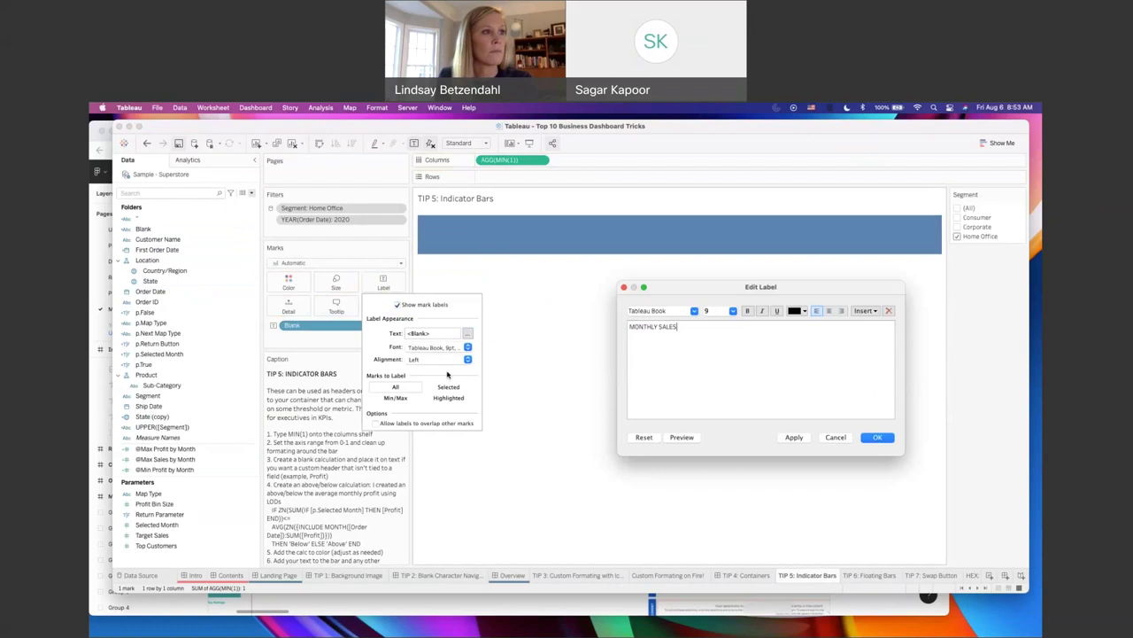
Step: Format the MONTHLY SALES label as 20-point Tableau Semibold in white, and indent it with leading spaces
key(shift+alt+Left)
key(shift+alt+Left)
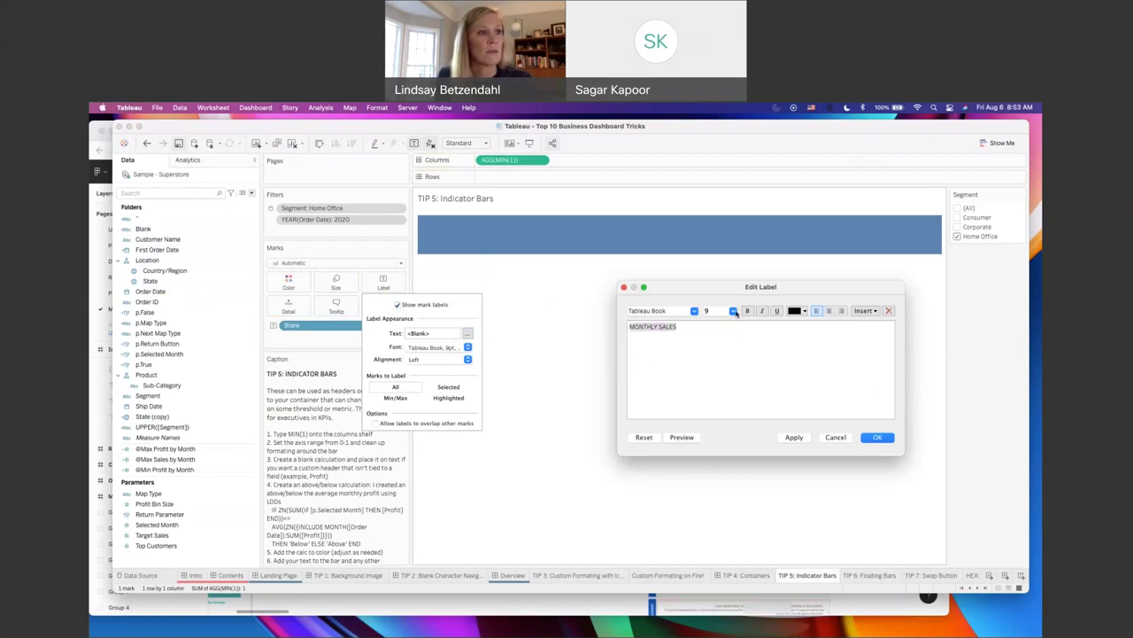
click(734, 311)
click(709, 395)
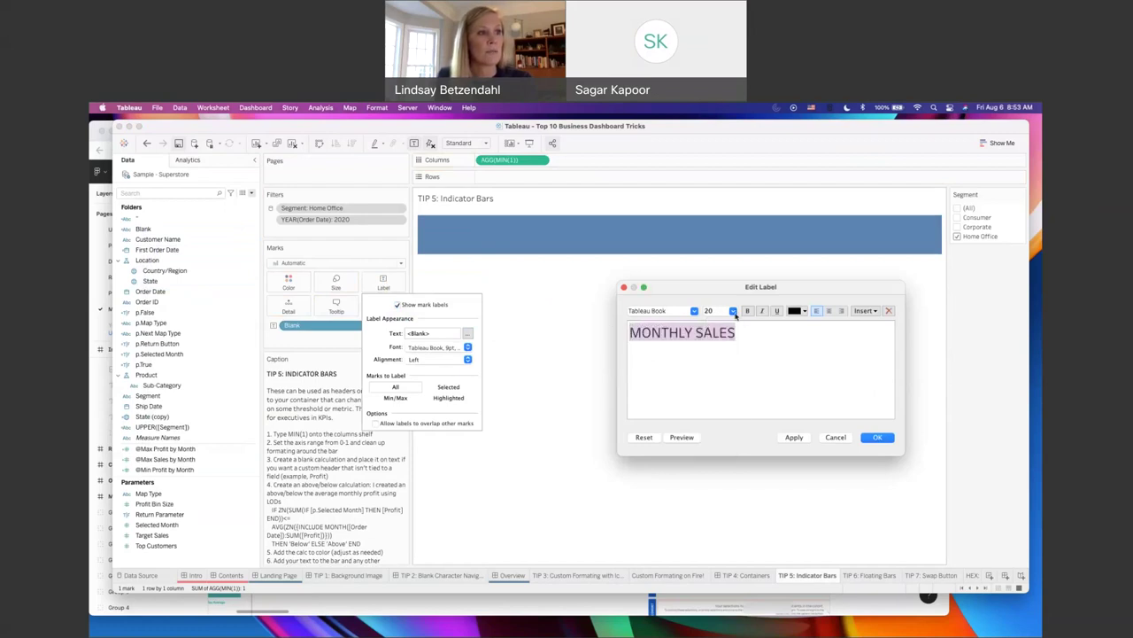
click(694, 311)
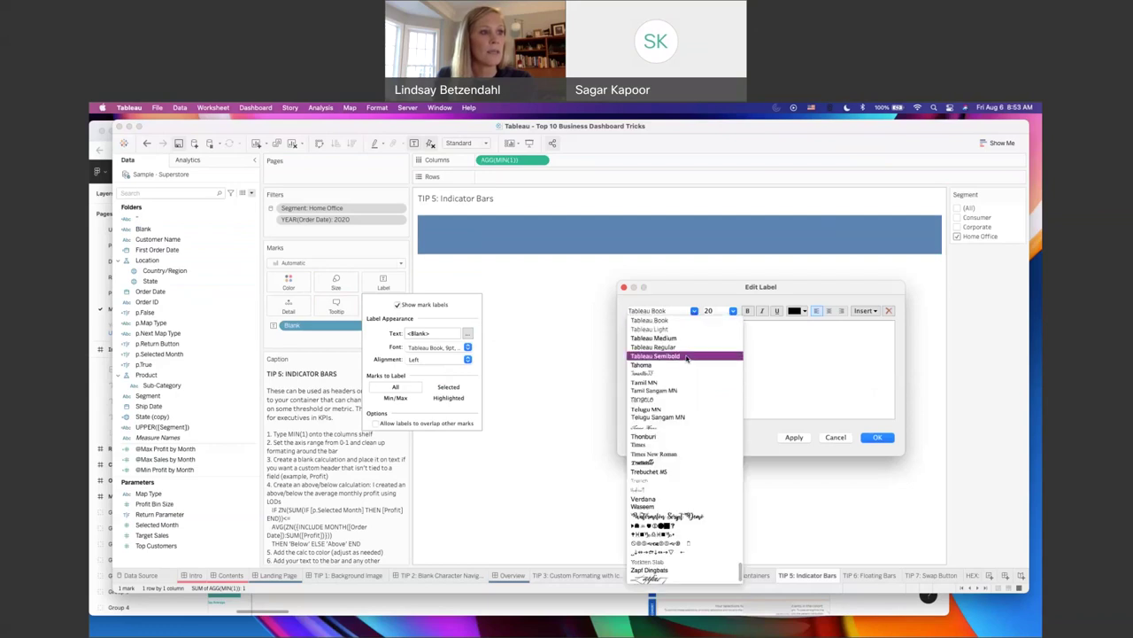
click(699, 356)
click(803, 311)
click(830, 382)
click(877, 437)
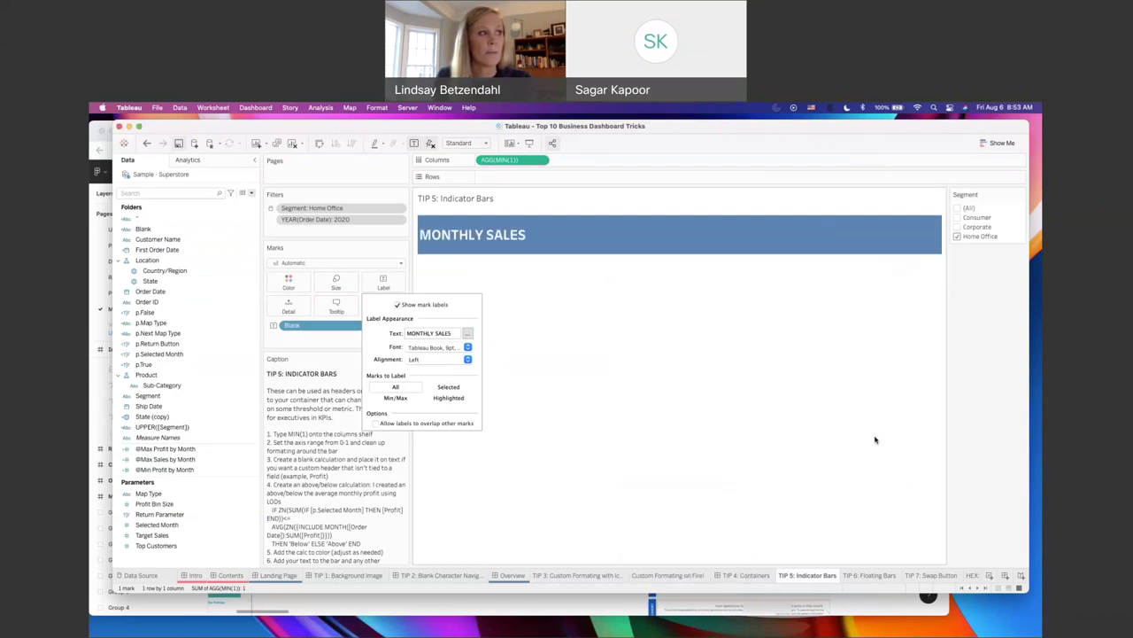
click(469, 335)
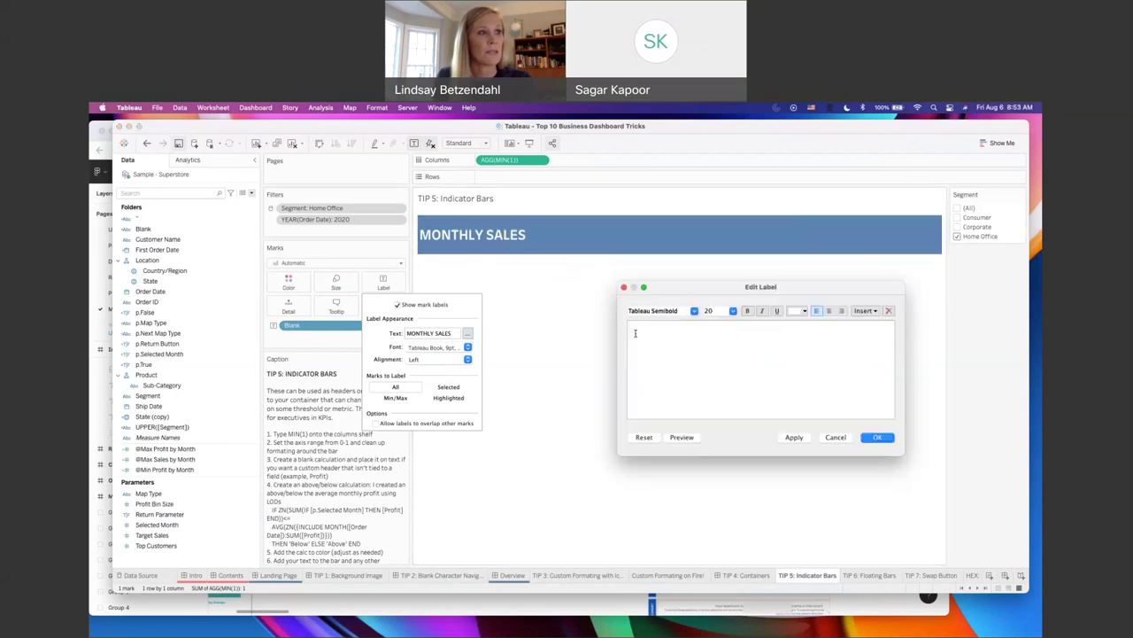
click(878, 438)
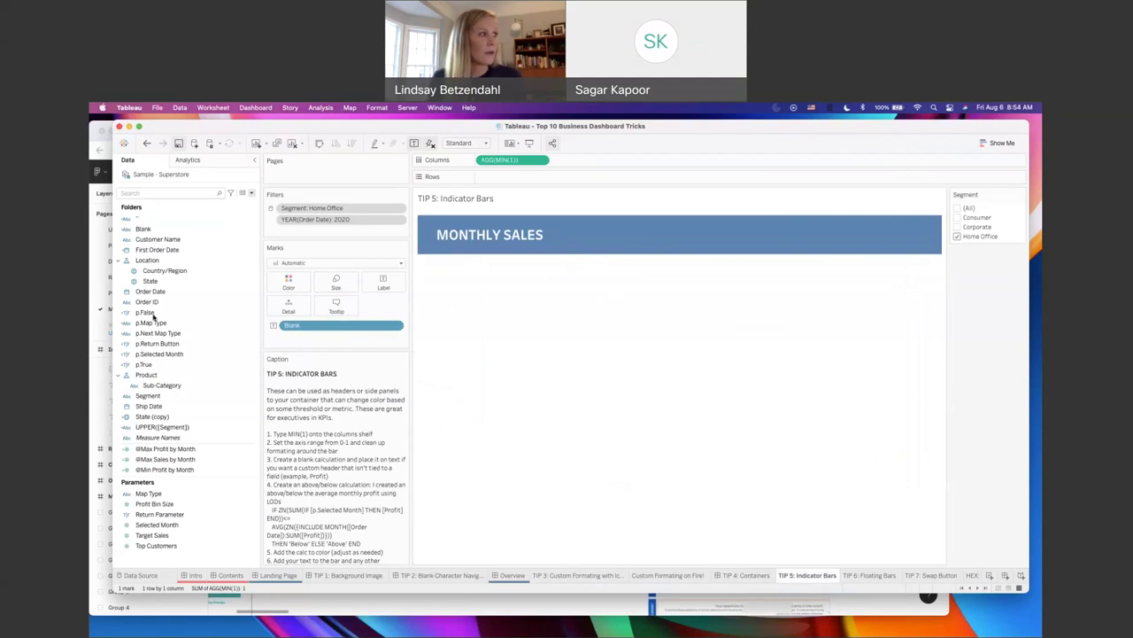
Step: Add the Segment field to the bar's label and change its pill to UPPER([Segment])
click(157, 387)
drag(149, 399, 382, 286)
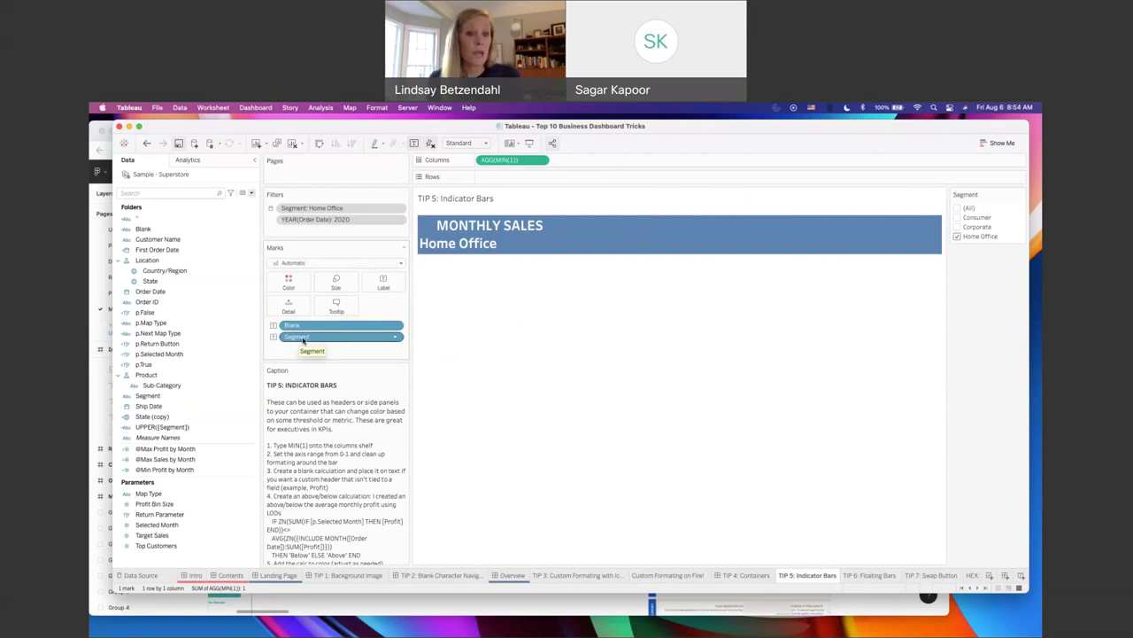
mouse_move(303, 336)
mouse_down()
mouse_move(469, 273)
mouse_move(292, 348)
mouse_up()
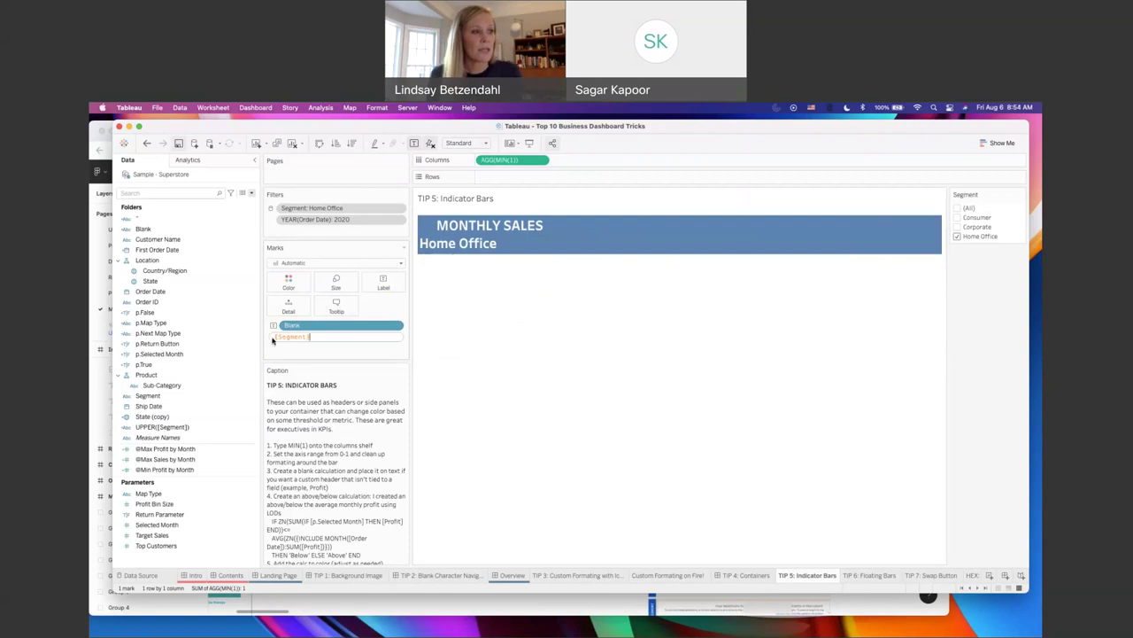
click(275, 337)
text(UPPER()
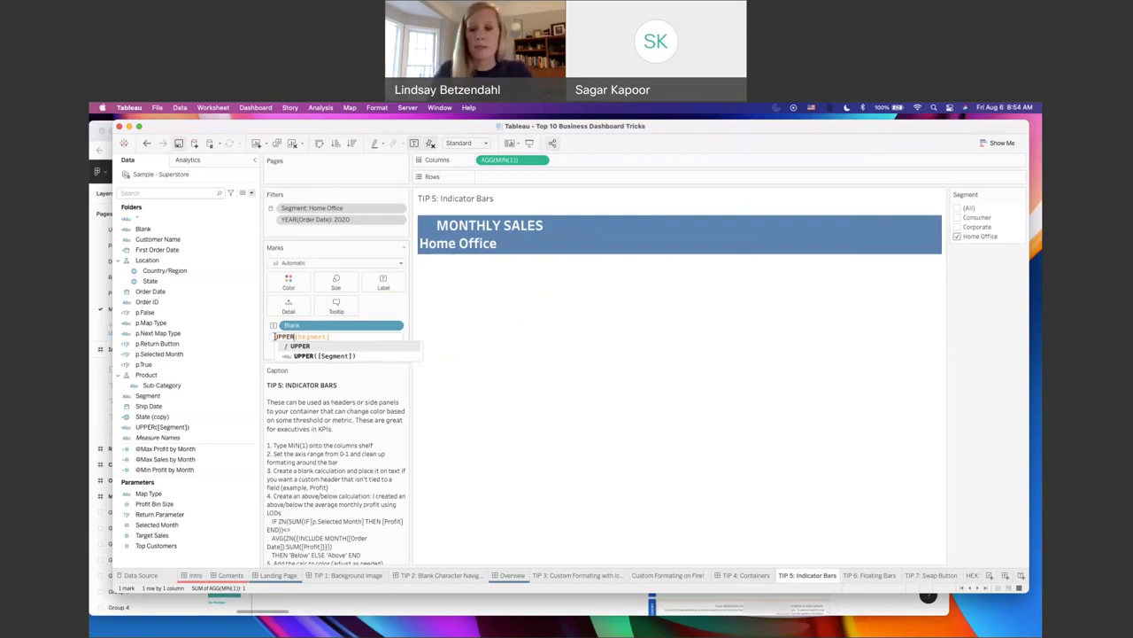
key(End)
text())
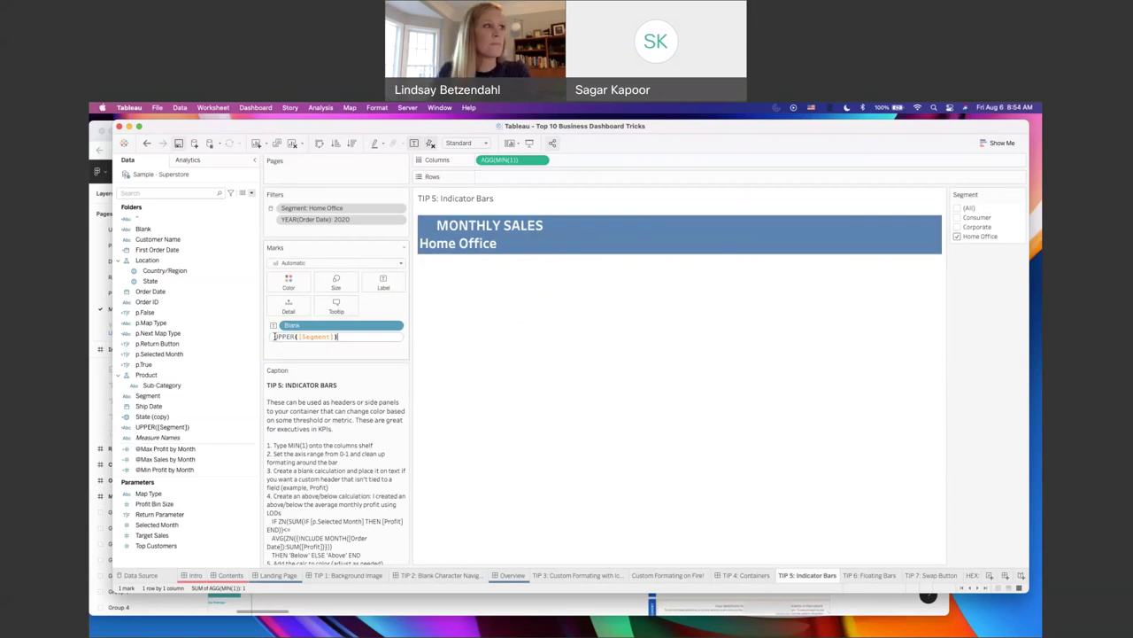
key(Return)
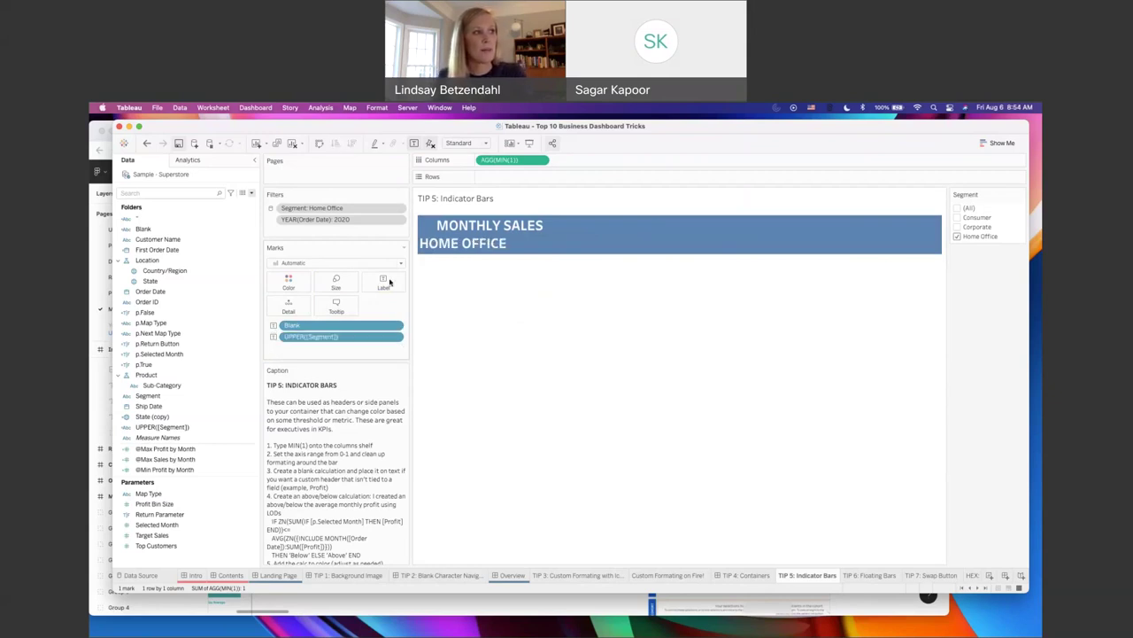
Step: Put the segment on the same label line as the heading, so the text reads MONTHLY SALES: followed by UPPER([Segment])
click(384, 281)
click(468, 333)
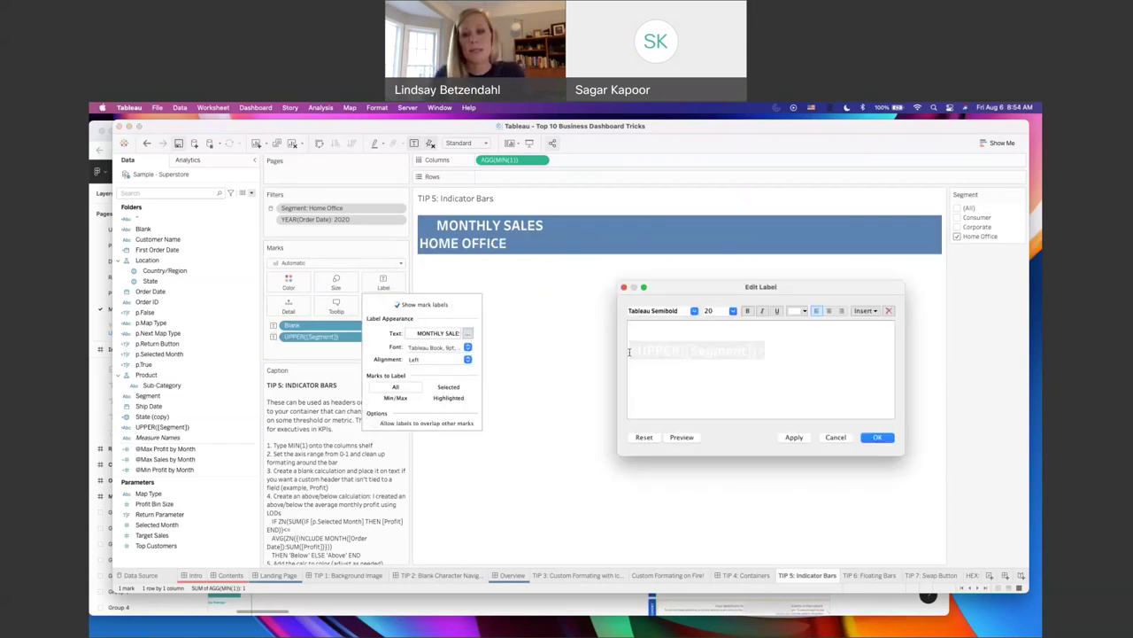
key(BackSpace)
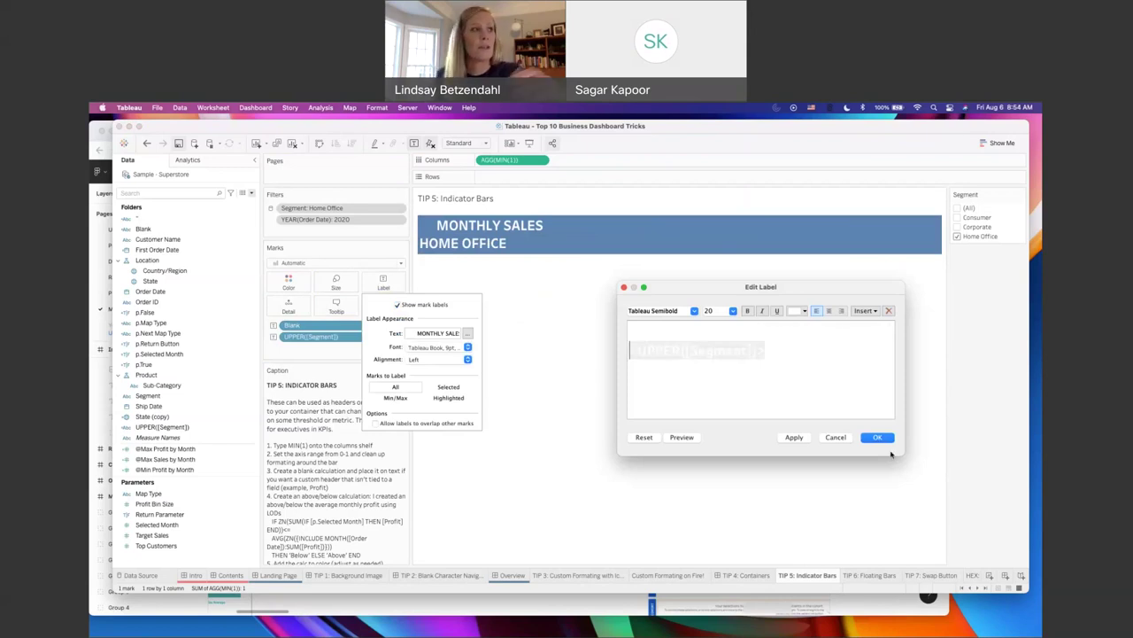
click(887, 438)
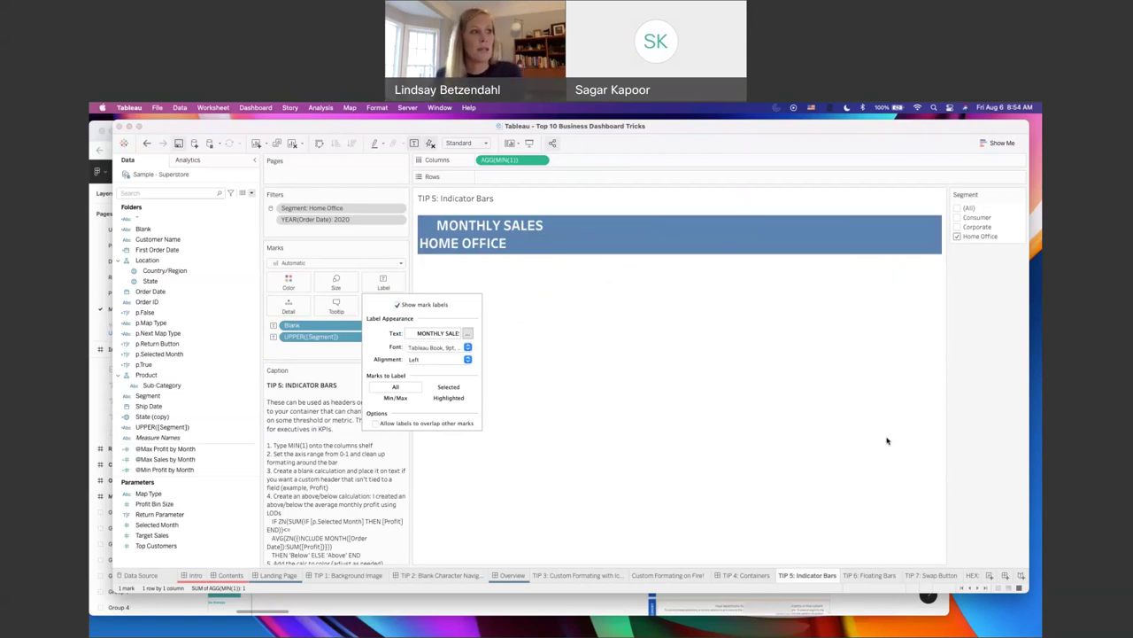
click(596, 323)
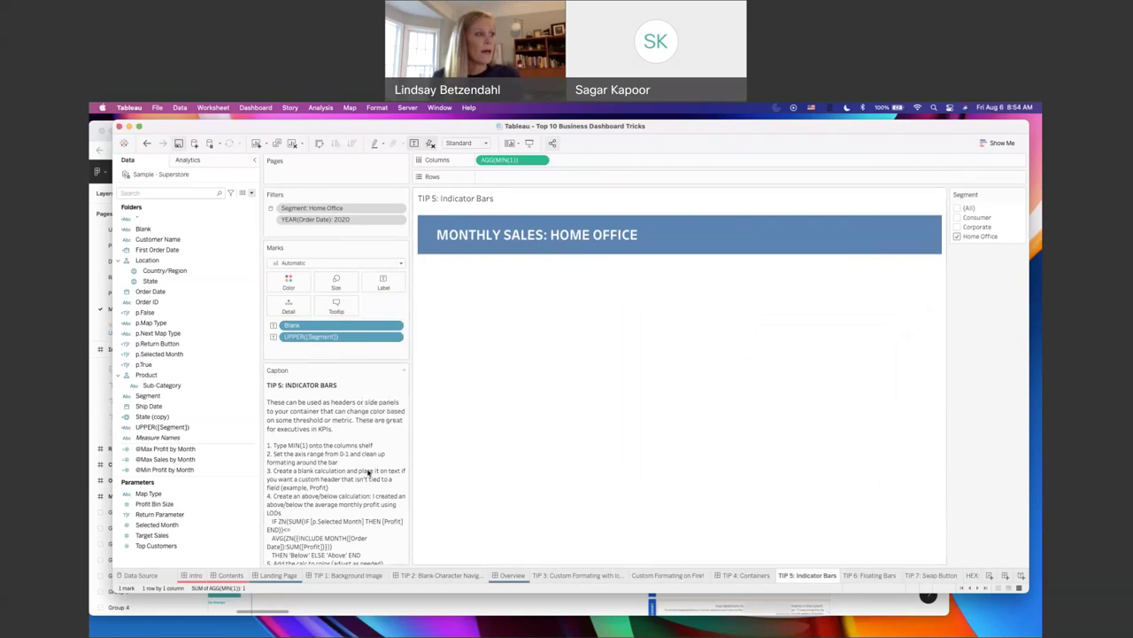
Step: Color the indicator bar by the Above/Below Avg Monthly Sales calculation
click(164, 195)
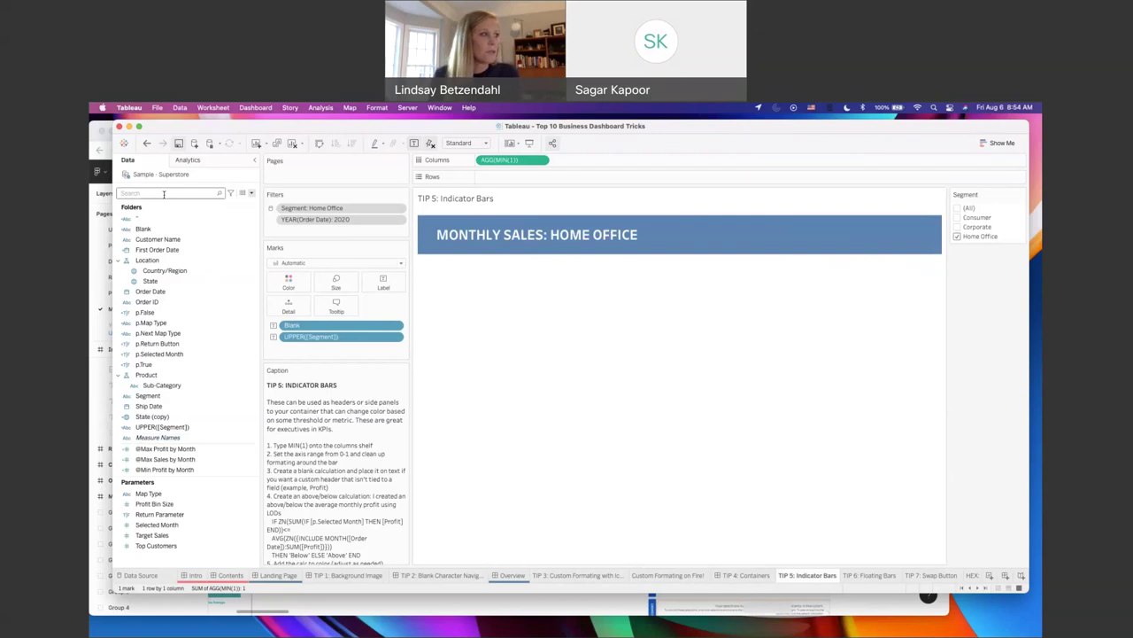
scroll(202, 420, down, 3)
click(202, 417)
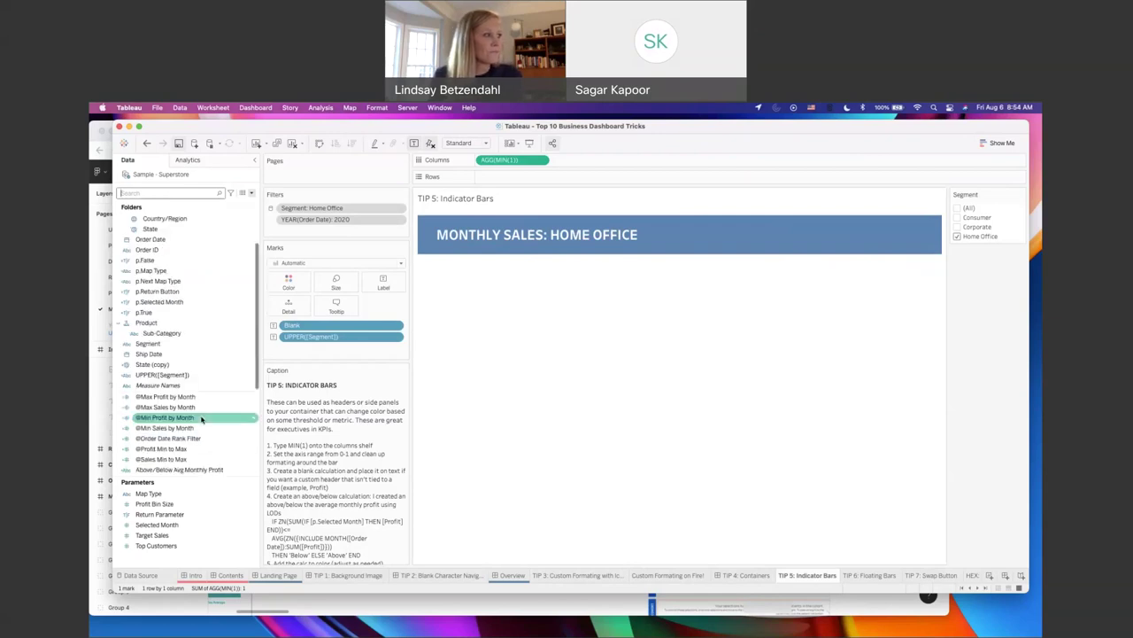
scroll(202, 420, down, 5)
click(177, 367)
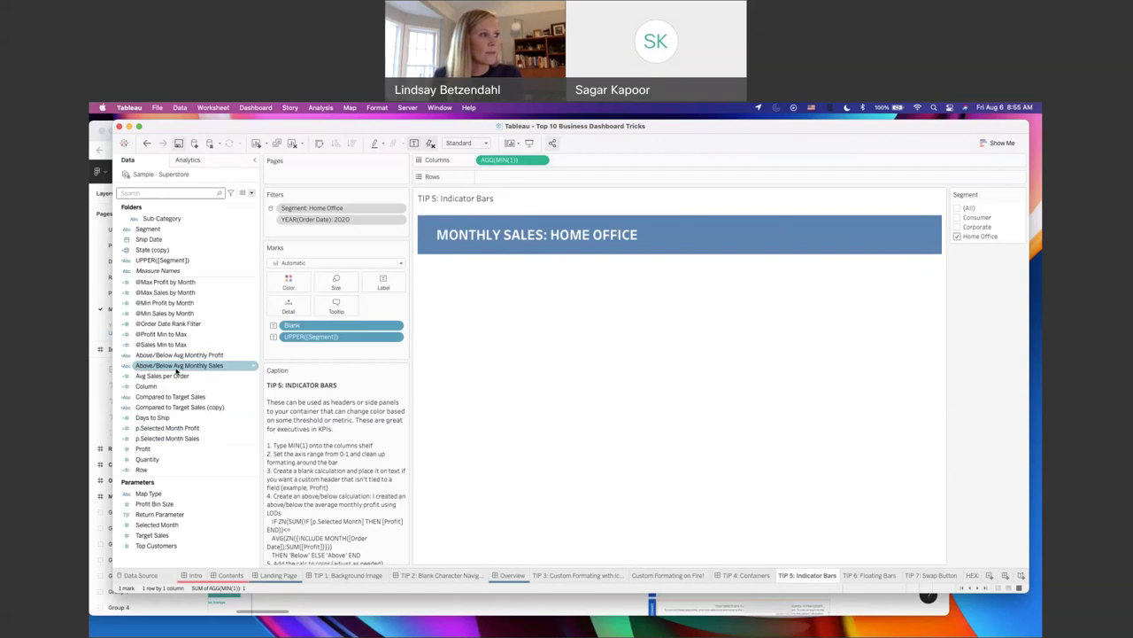
drag(176, 370, 289, 284)
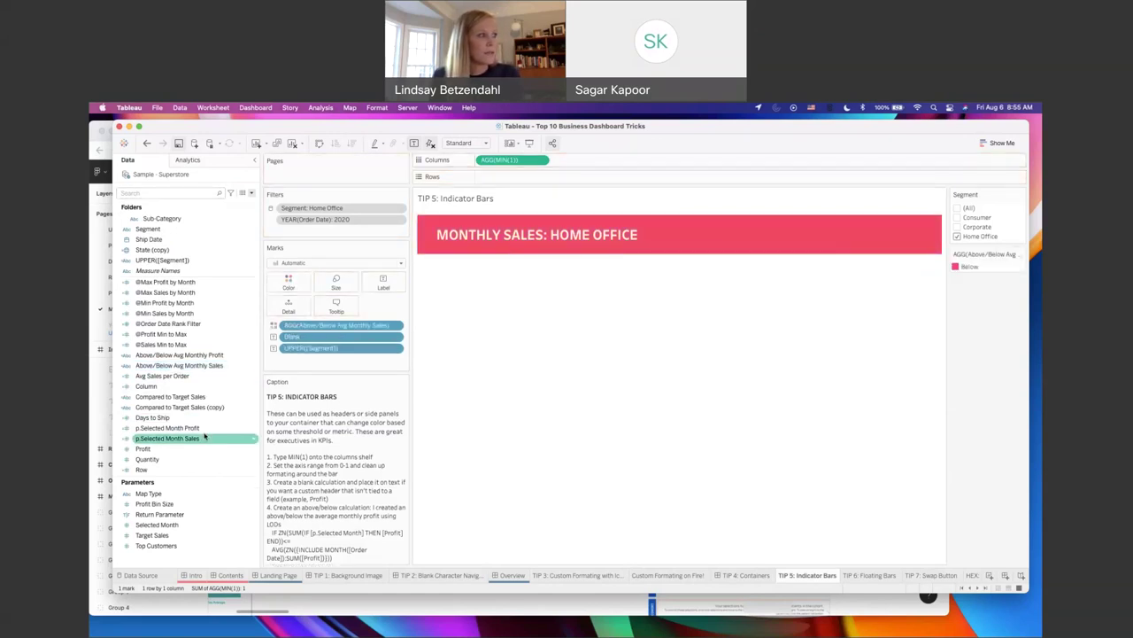
Step: Review the Above/Below Avg Monthly Sales formula, covering the selected-month sales expression and the average monthly sales expression
right_click(199, 368)
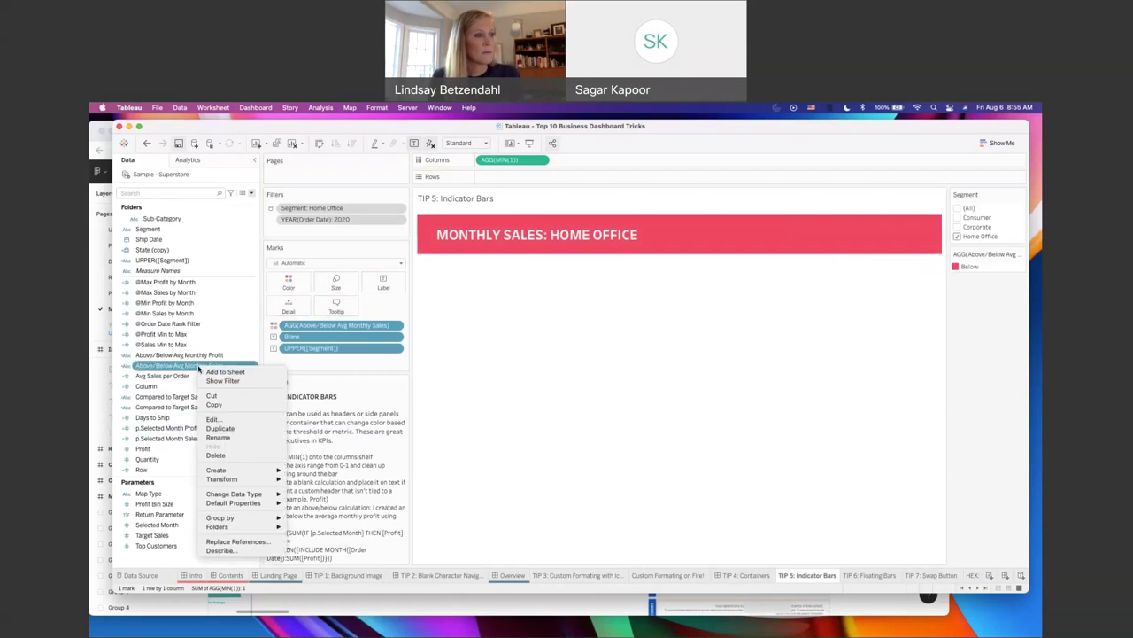
click(212, 422)
drag(740, 308, 756, 303)
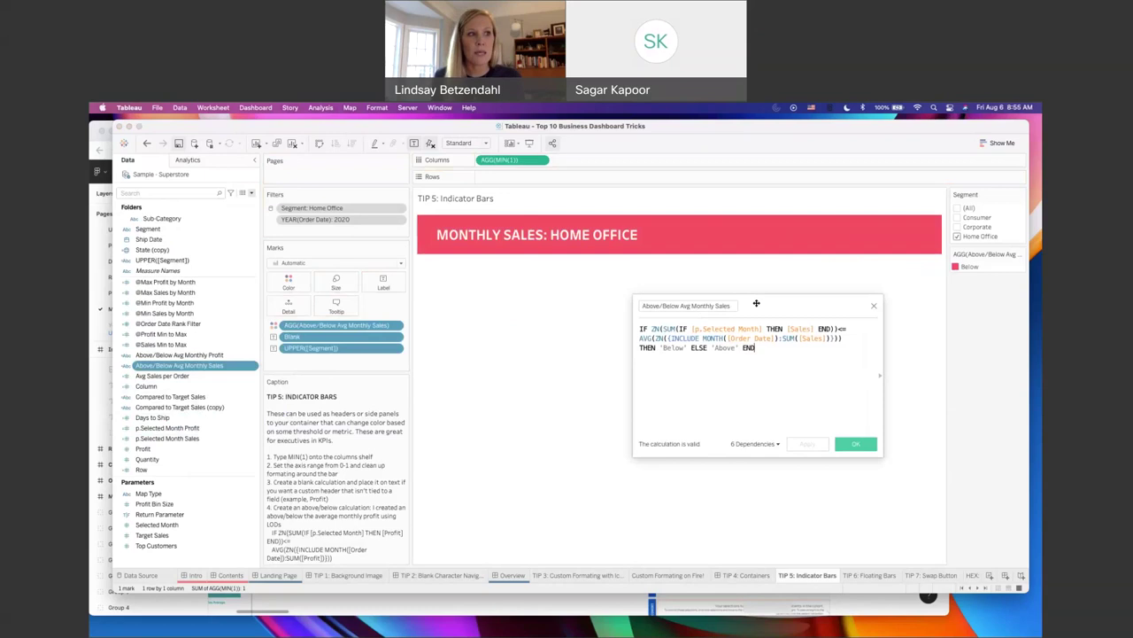
drag(649, 329, 836, 325)
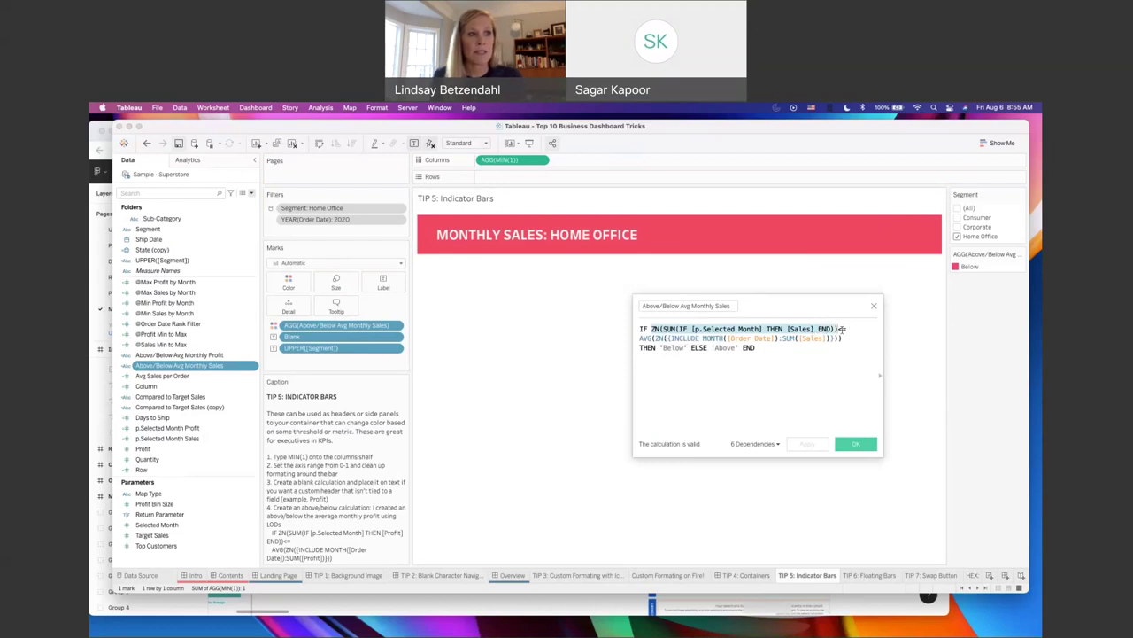
drag(640, 339, 859, 342)
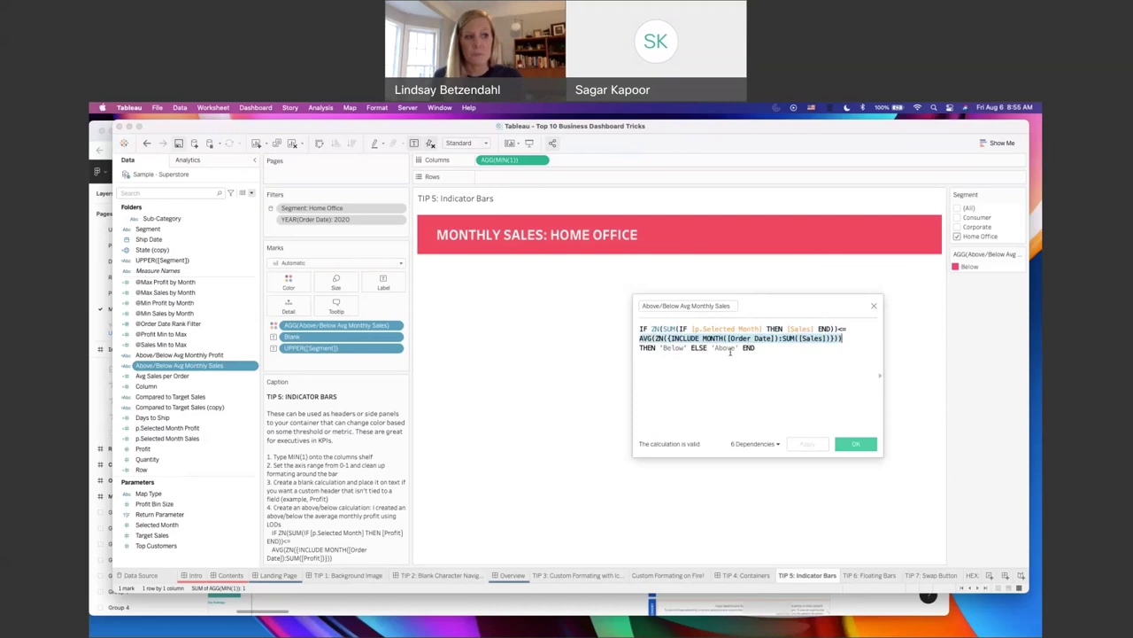
click(855, 444)
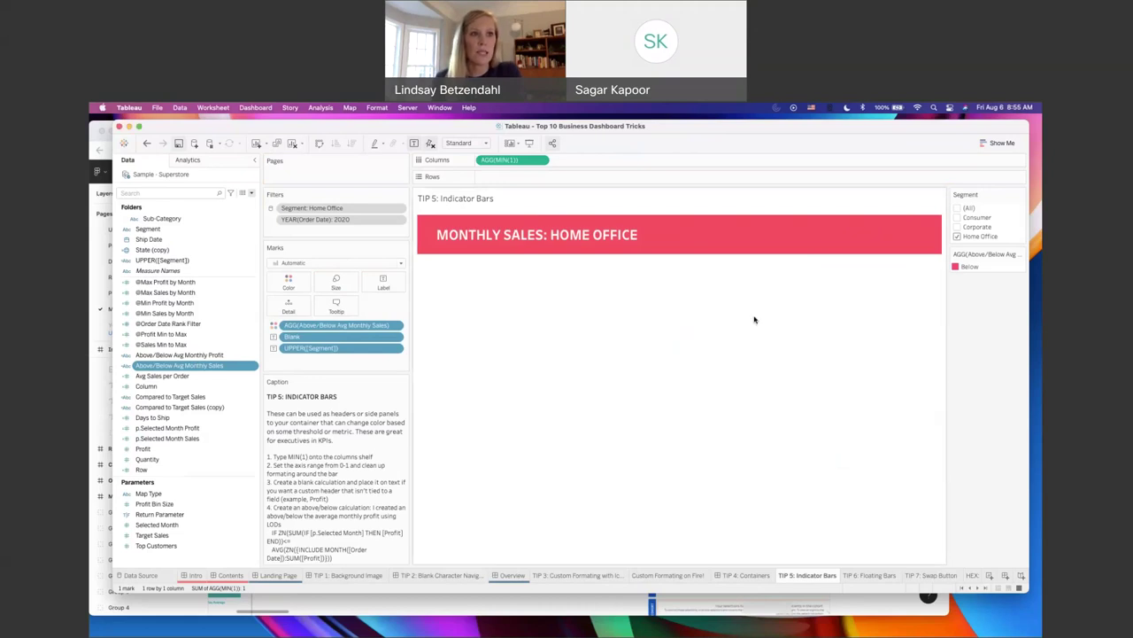
Step: Switch the Segment filter from Home Office to Corporate, and finally to Consumer only
click(956, 236)
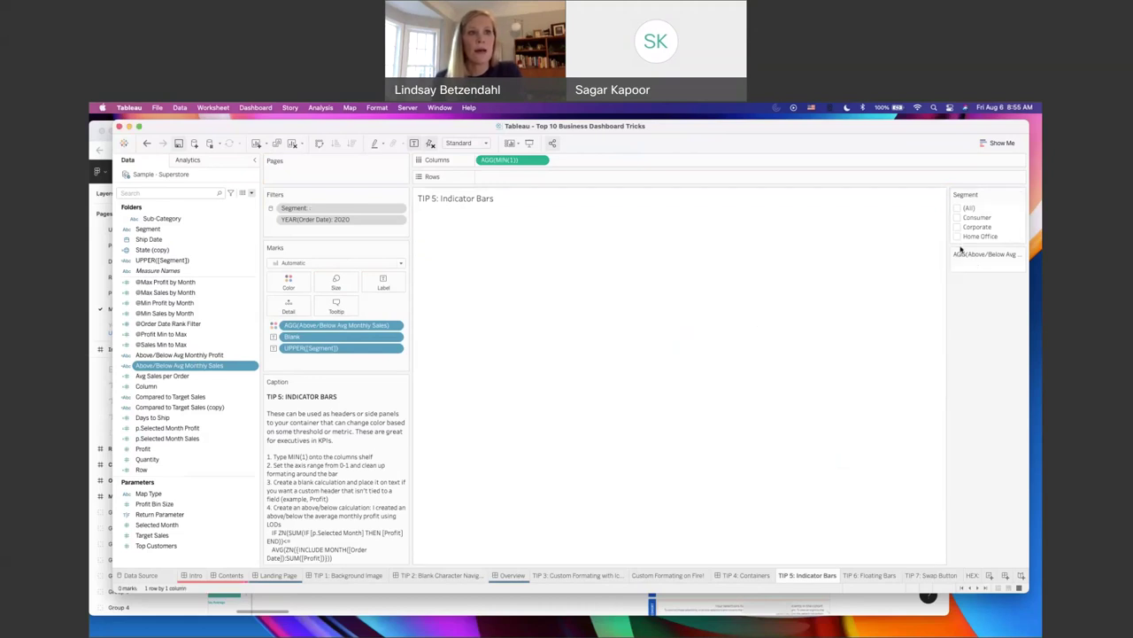
click(957, 226)
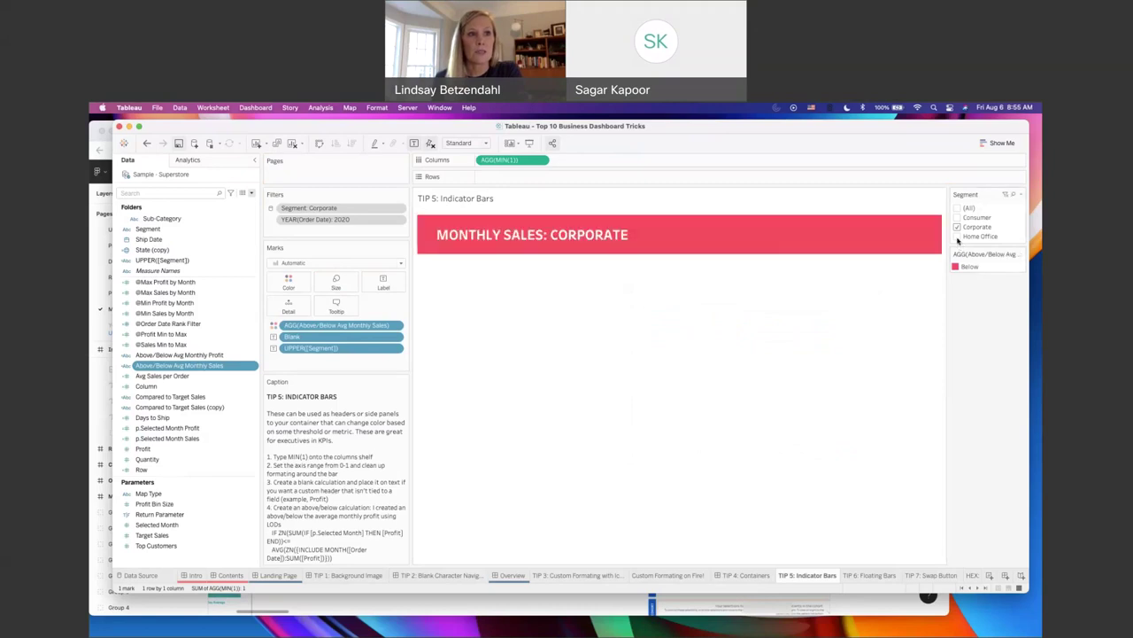
click(956, 226)
click(957, 217)
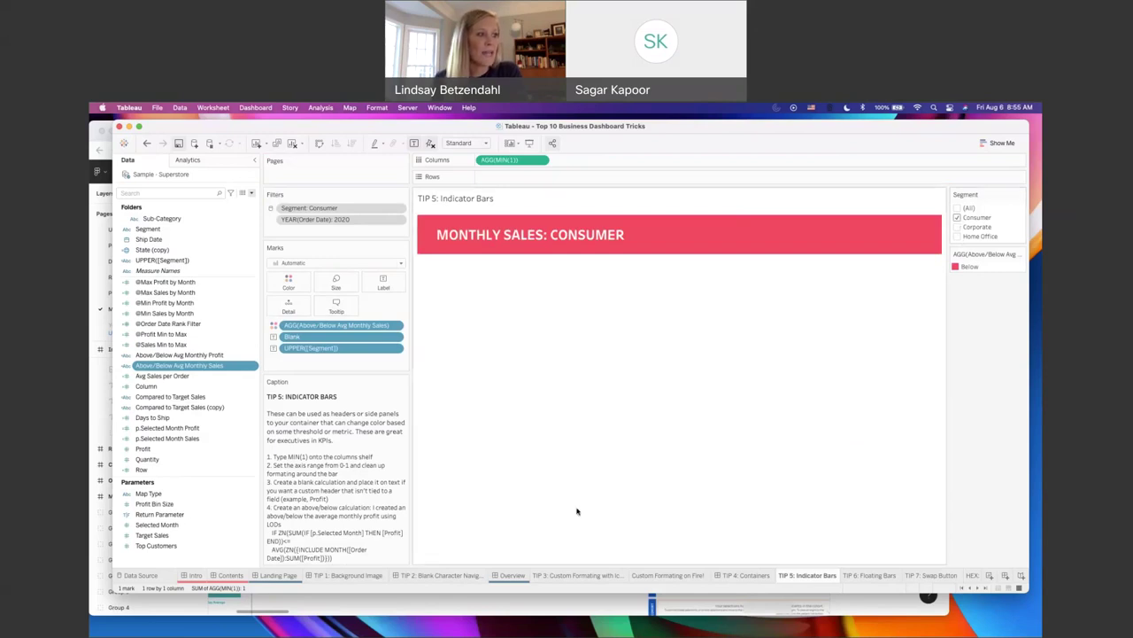
Step: Examine the profit header's indicator bar and its padding settings on the Overview dashboard
scroll(293, 478, down, 5)
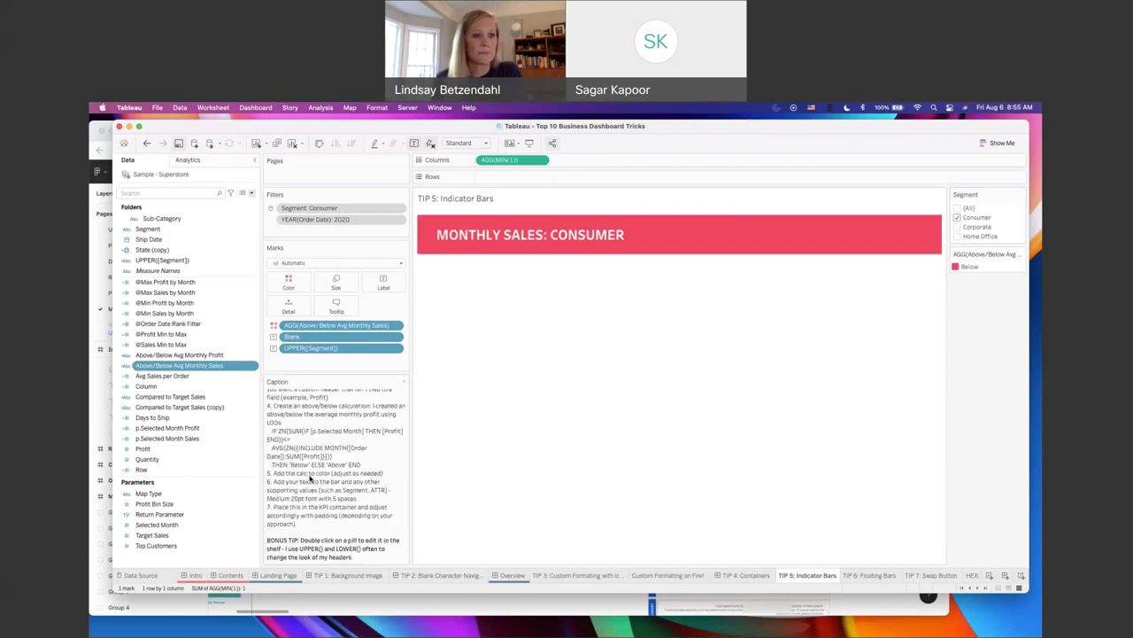
click(872, 576)
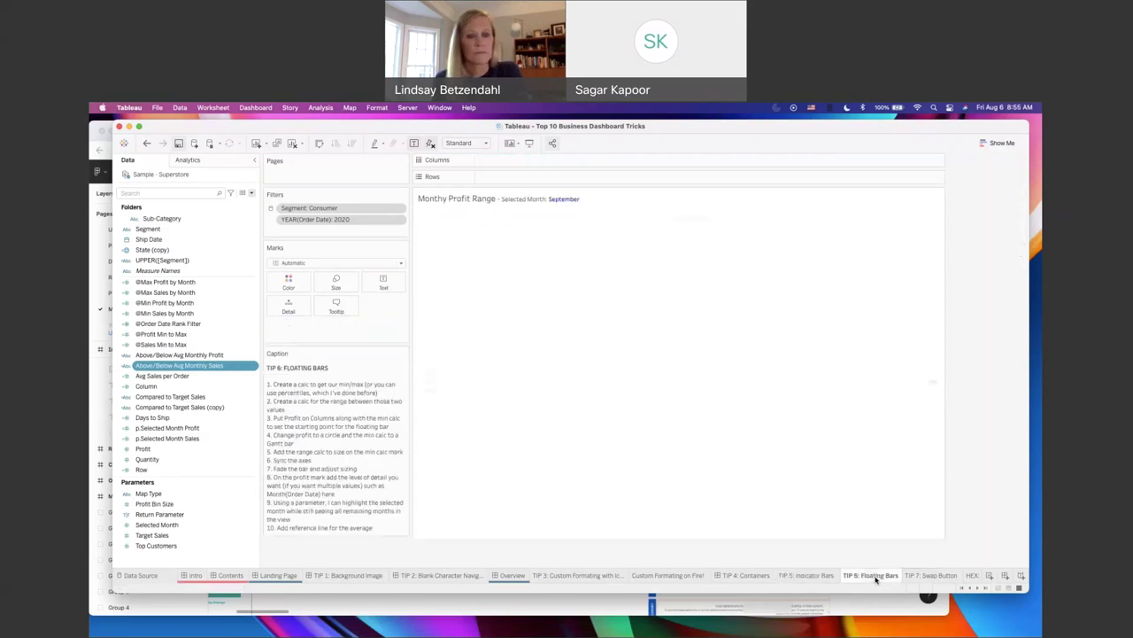
click(806, 577)
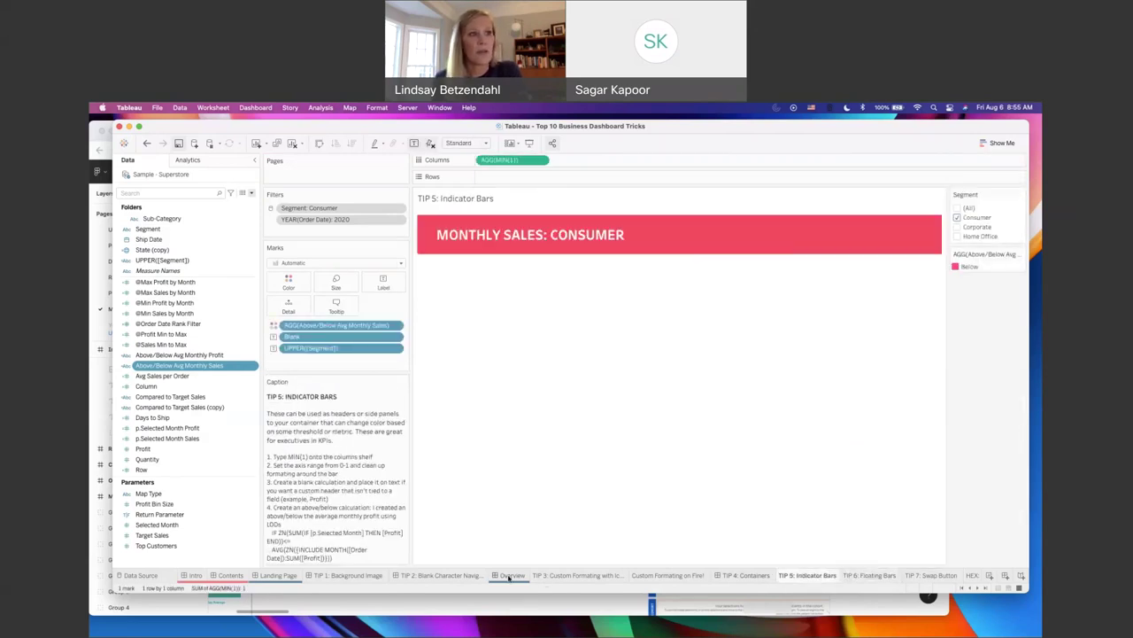
click(510, 576)
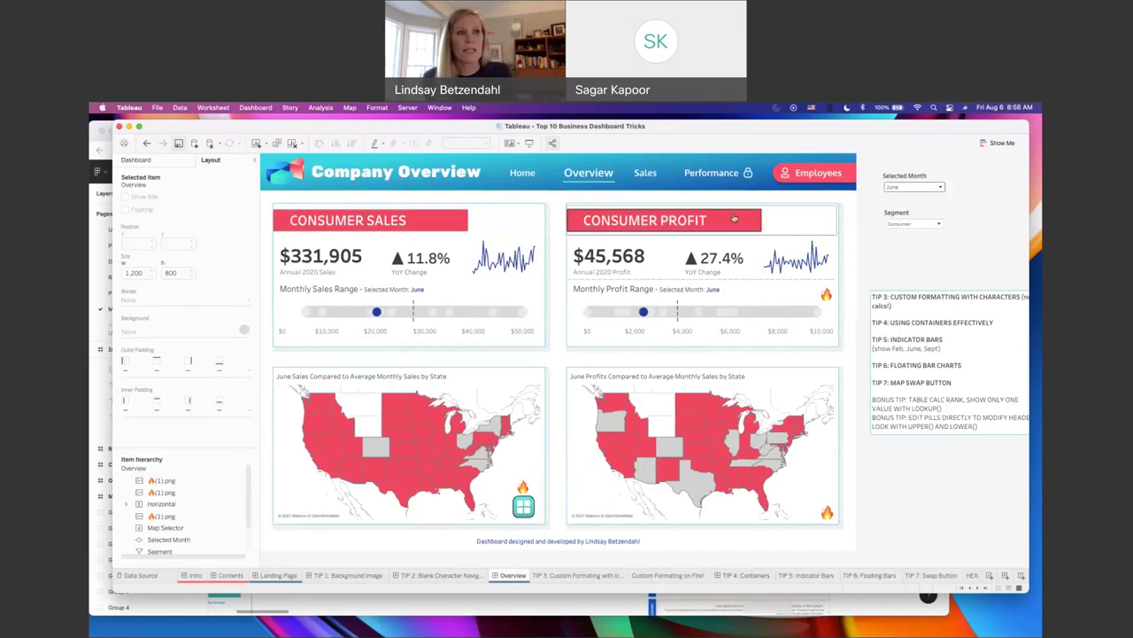
click(795, 225)
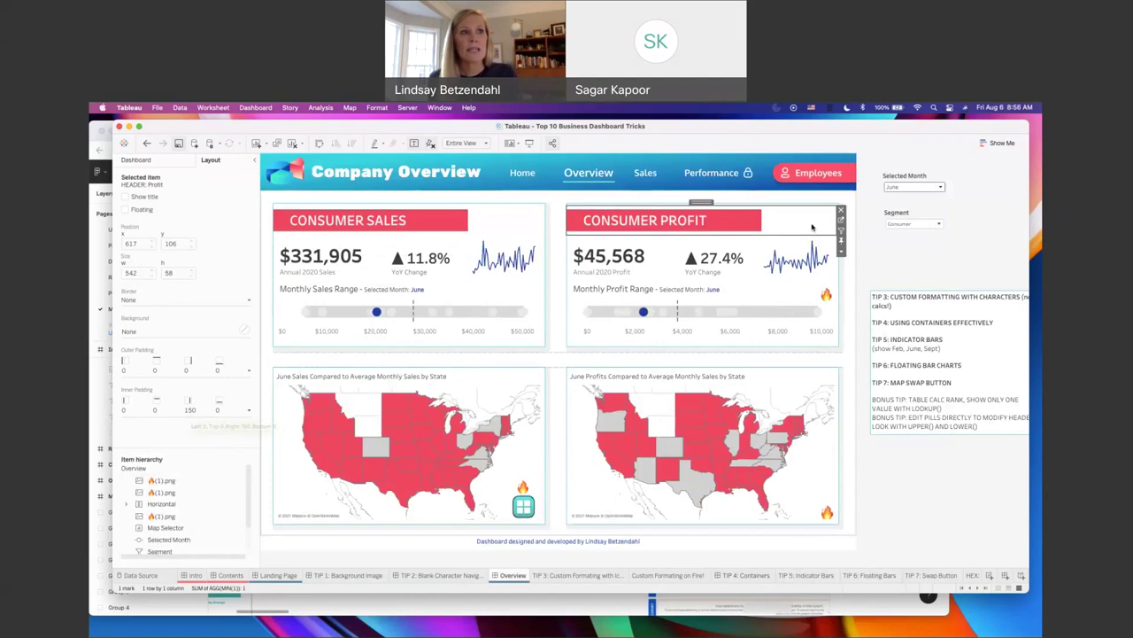
click(764, 228)
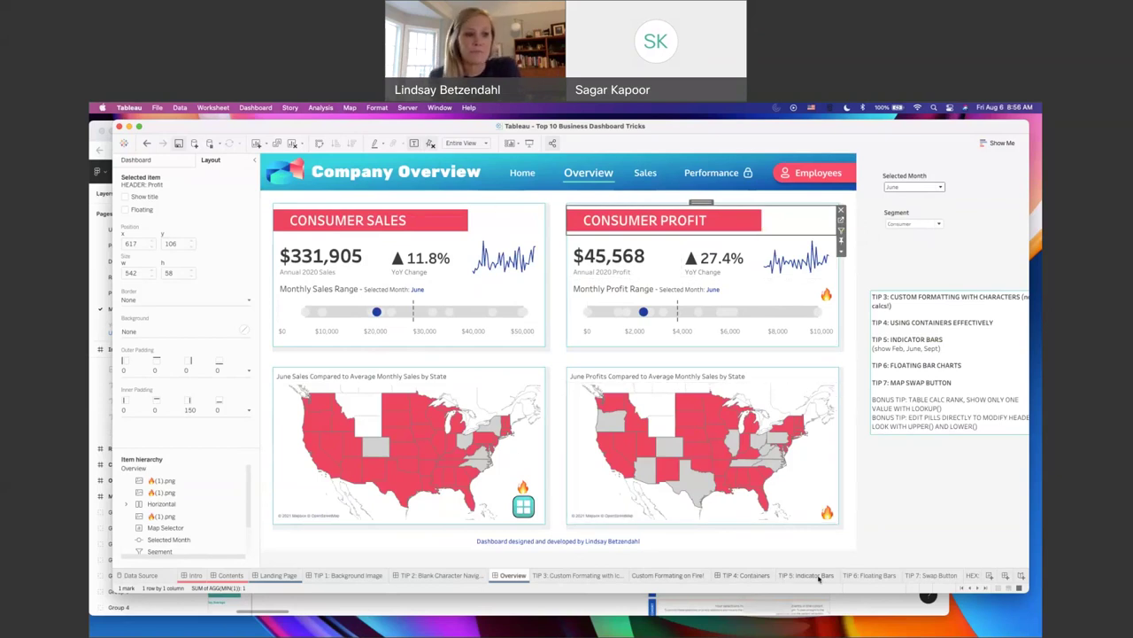
Step: Switch to Chrome and examine the floating bars in the Medicaid & CHIP Scorecard and US Nursing Salaries visualizations
click(874, 576)
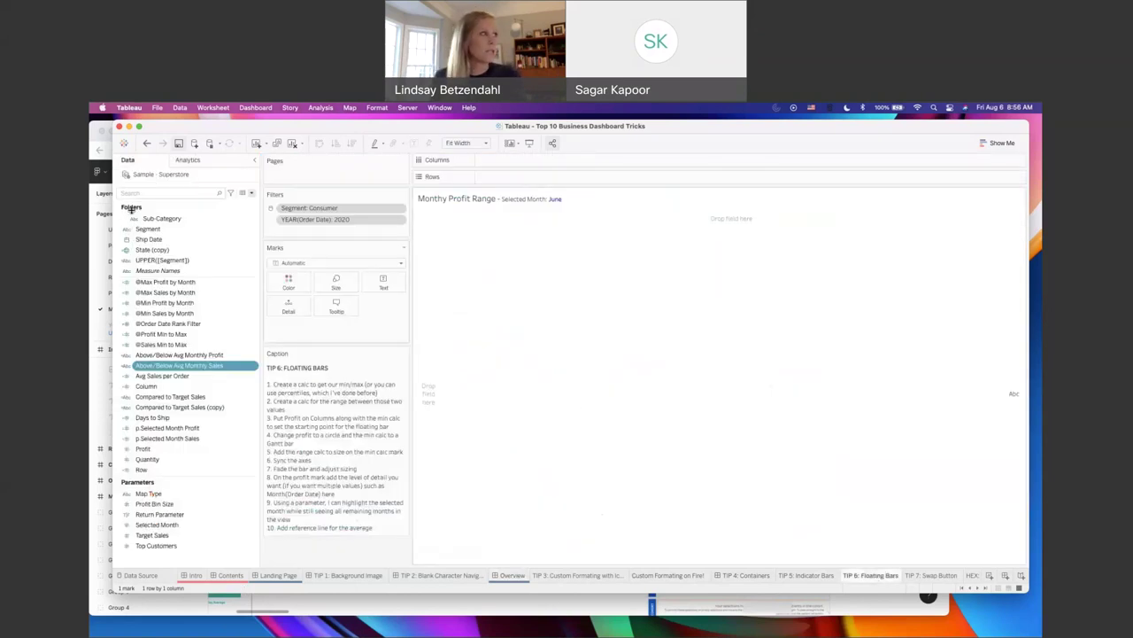
click(102, 144)
click(513, 132)
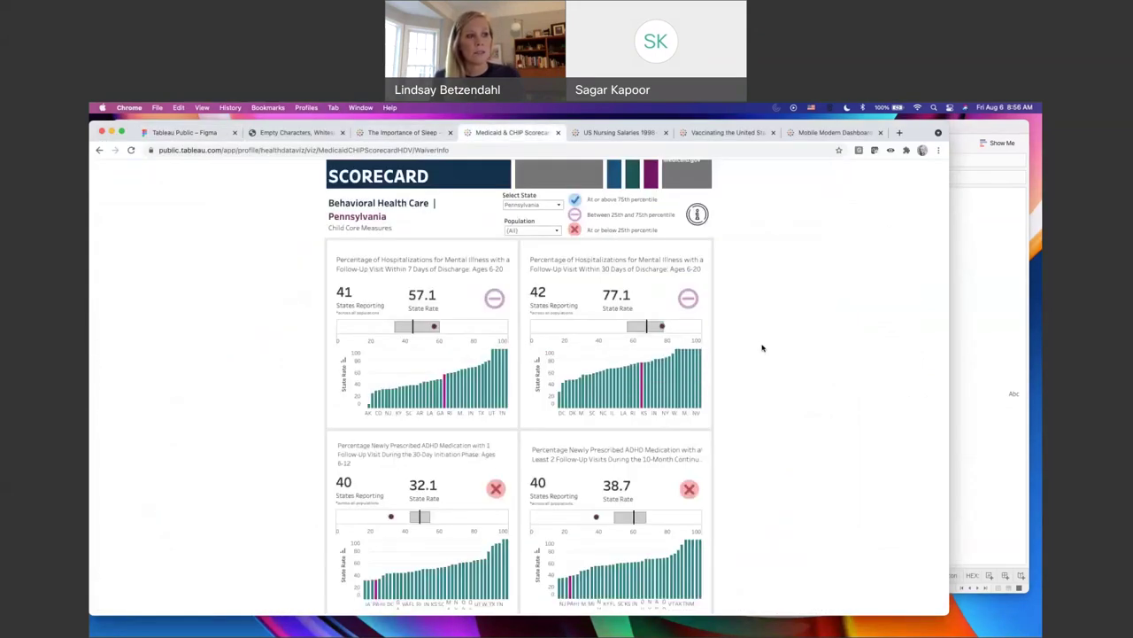
scroll(760, 347, down, 3)
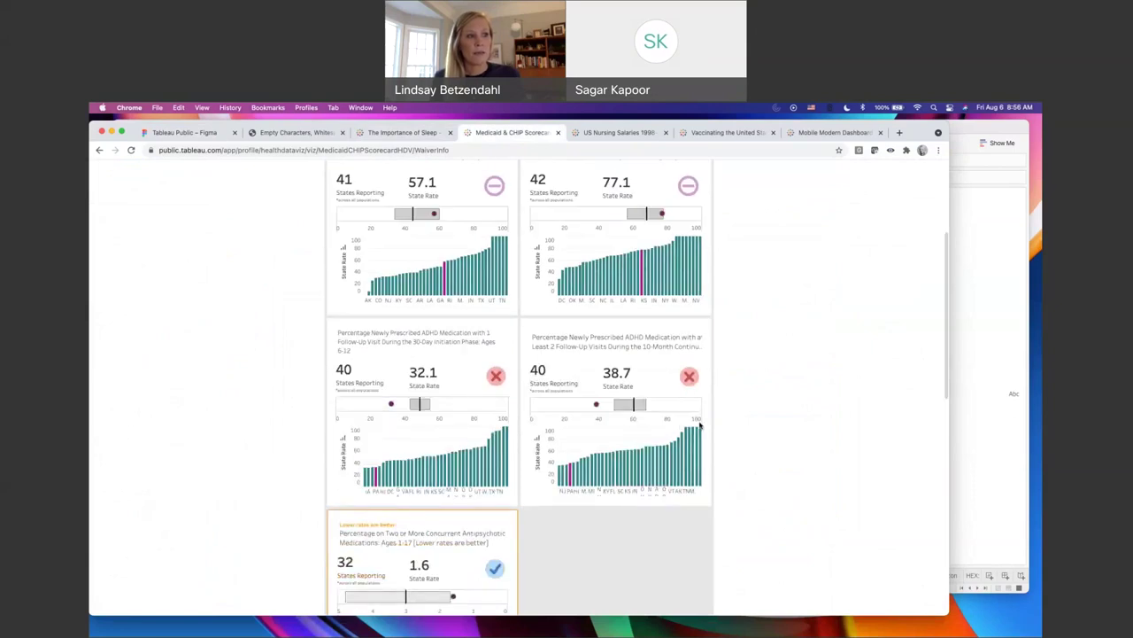
mouse_move(625, 407)
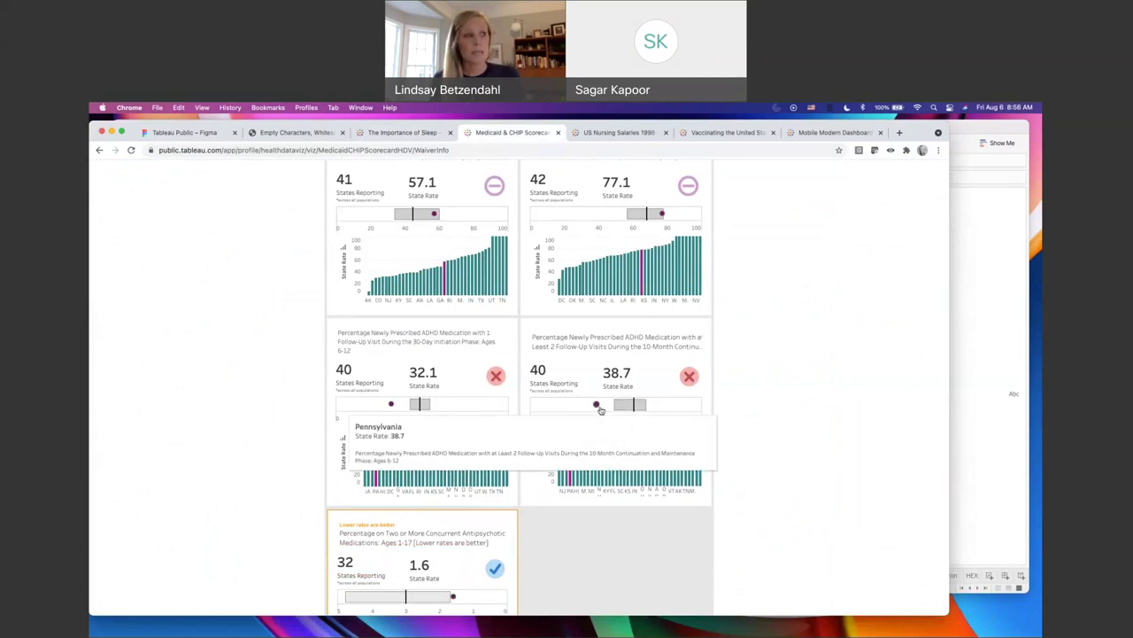
scroll(835, 407, up, 3)
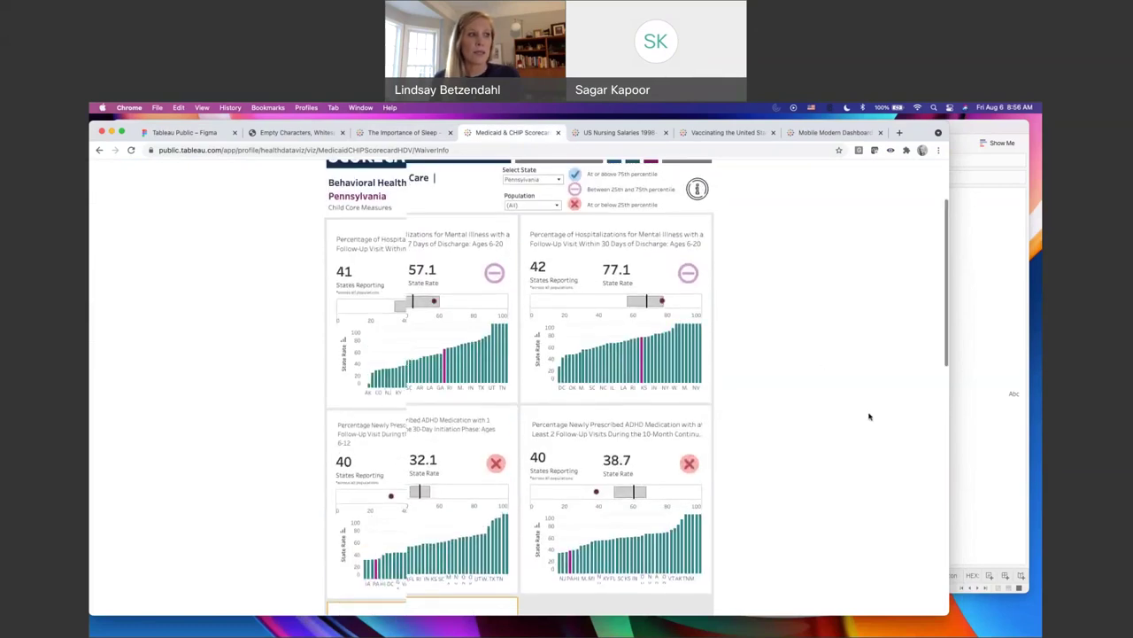
scroll(868, 416, down, 1)
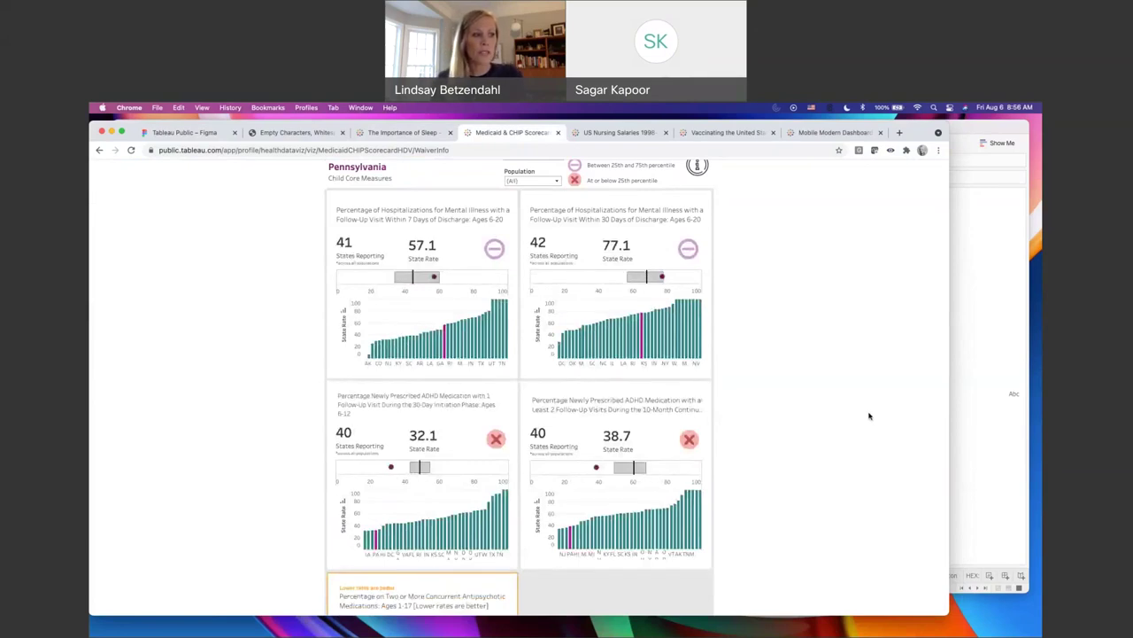
scroll(869, 416, down, 2)
scroll(869, 415, up, 3)
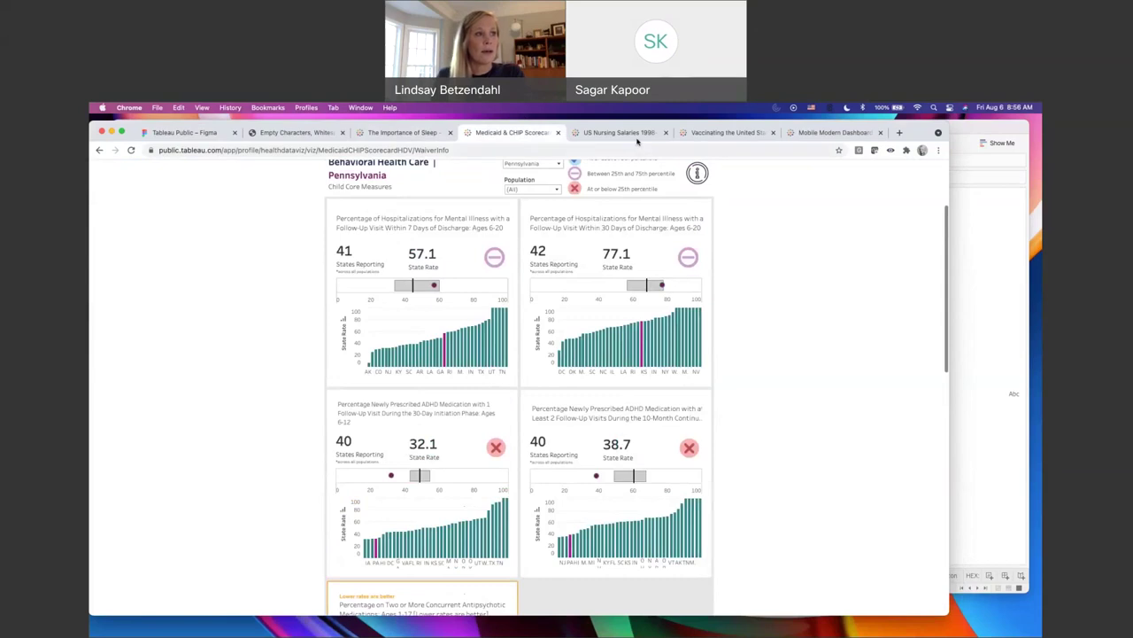
click(631, 134)
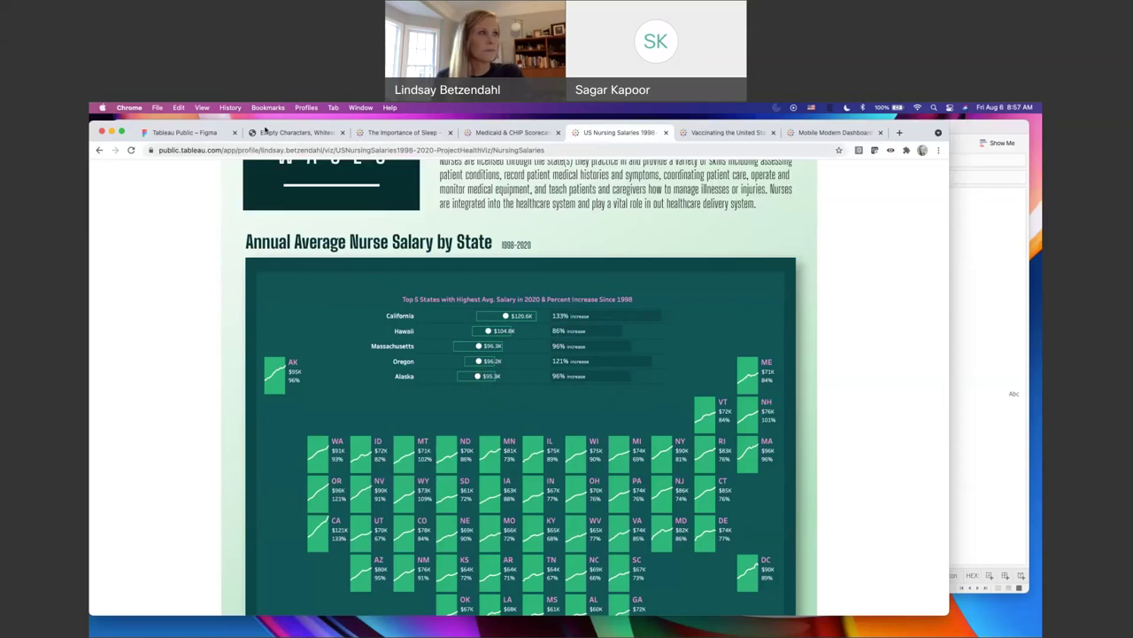
Step: Return to Tableau and set the Overview dashboard's Segment filter to Home Office to compare the monthly range bars
click(1000, 238)
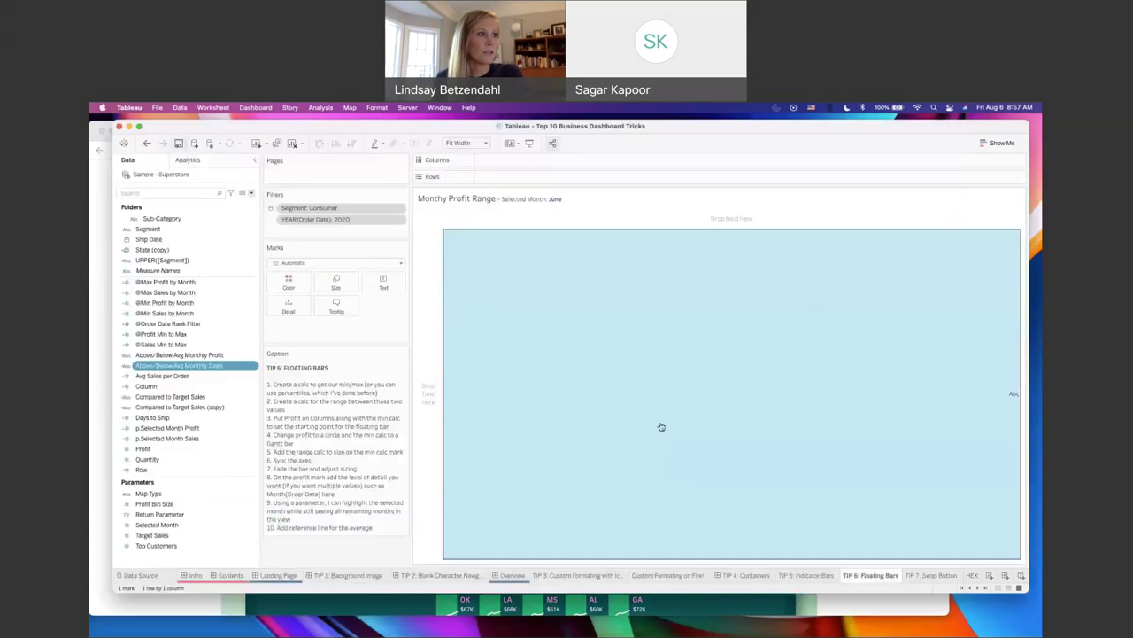
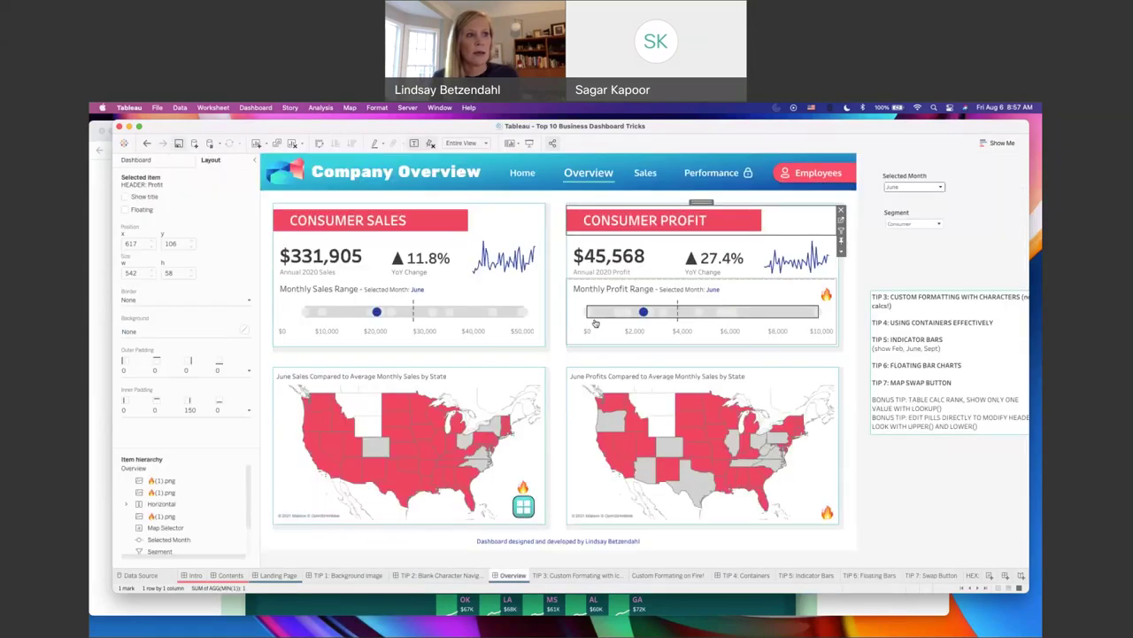
click(906, 225)
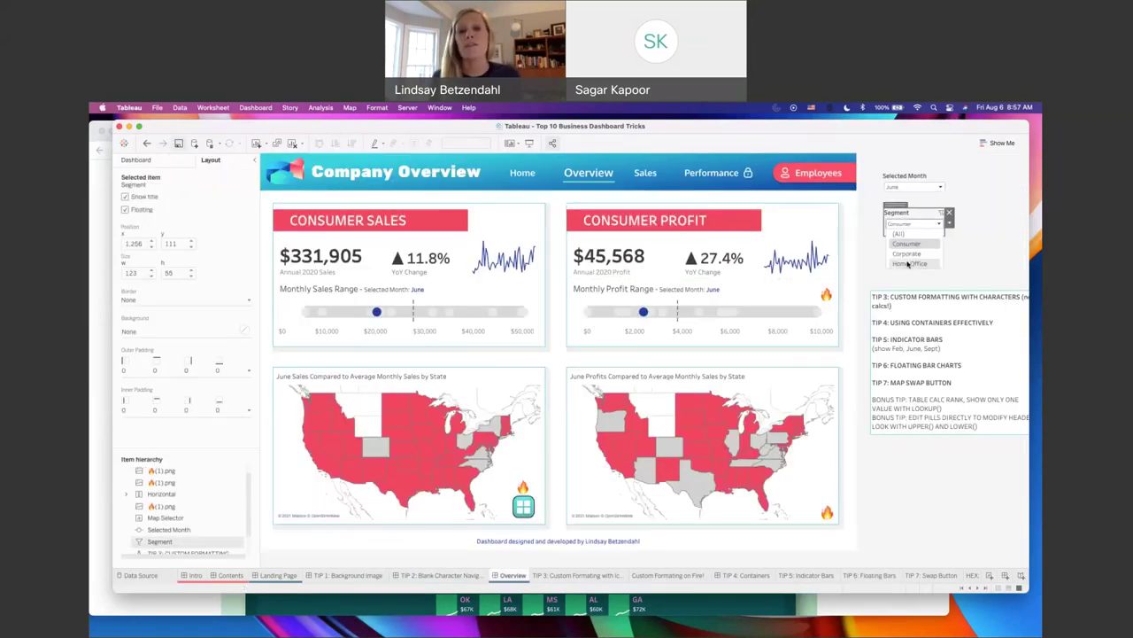
click(908, 264)
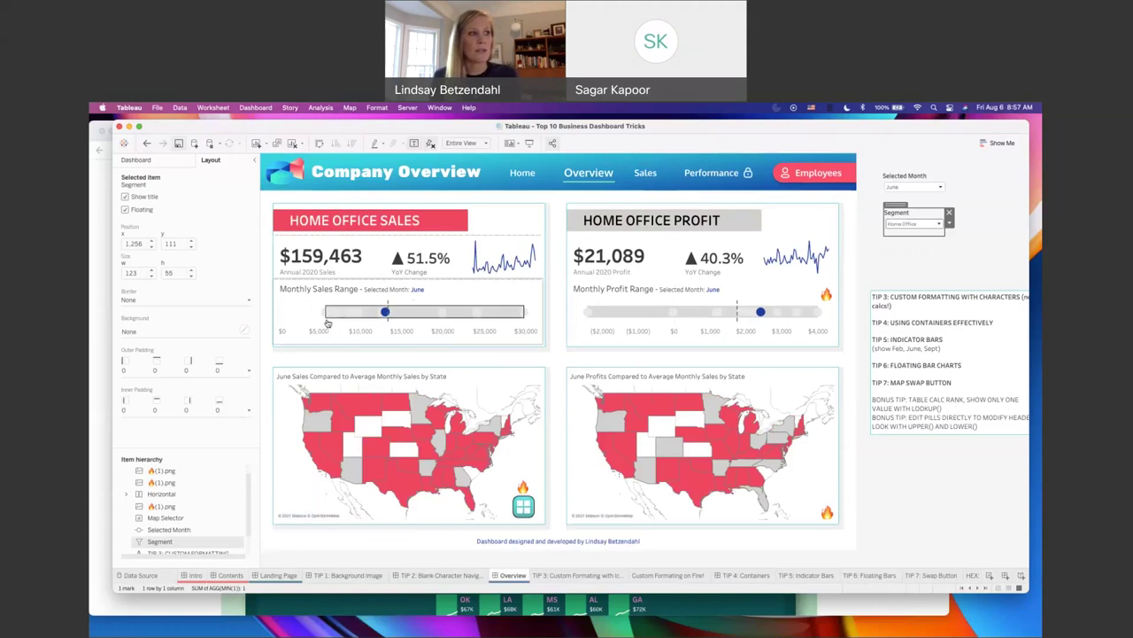
click(530, 317)
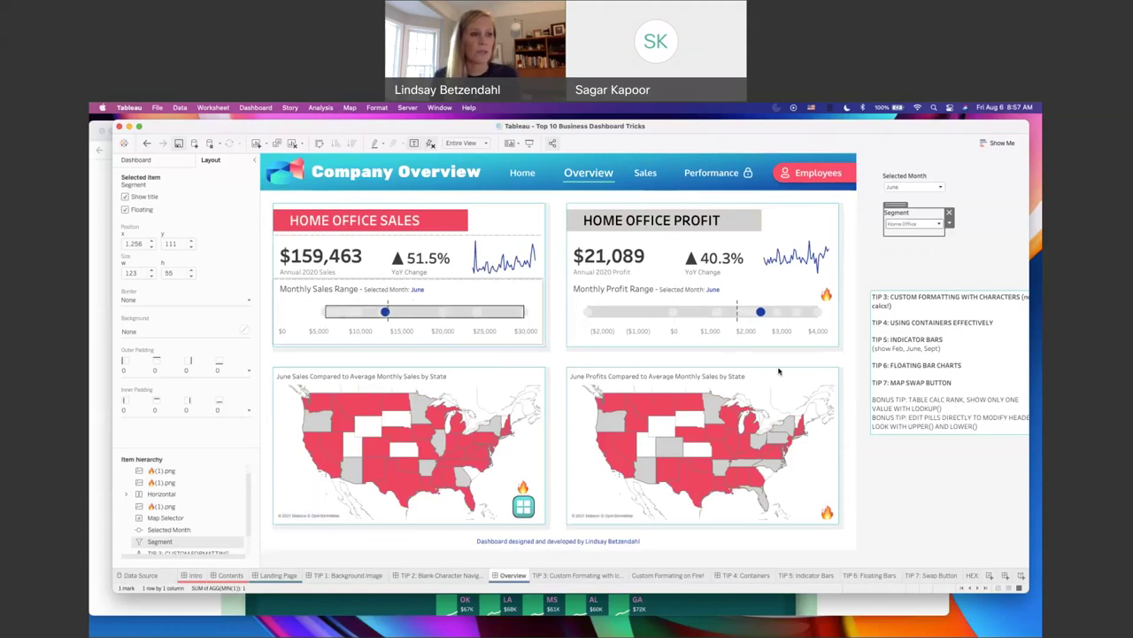
click(877, 575)
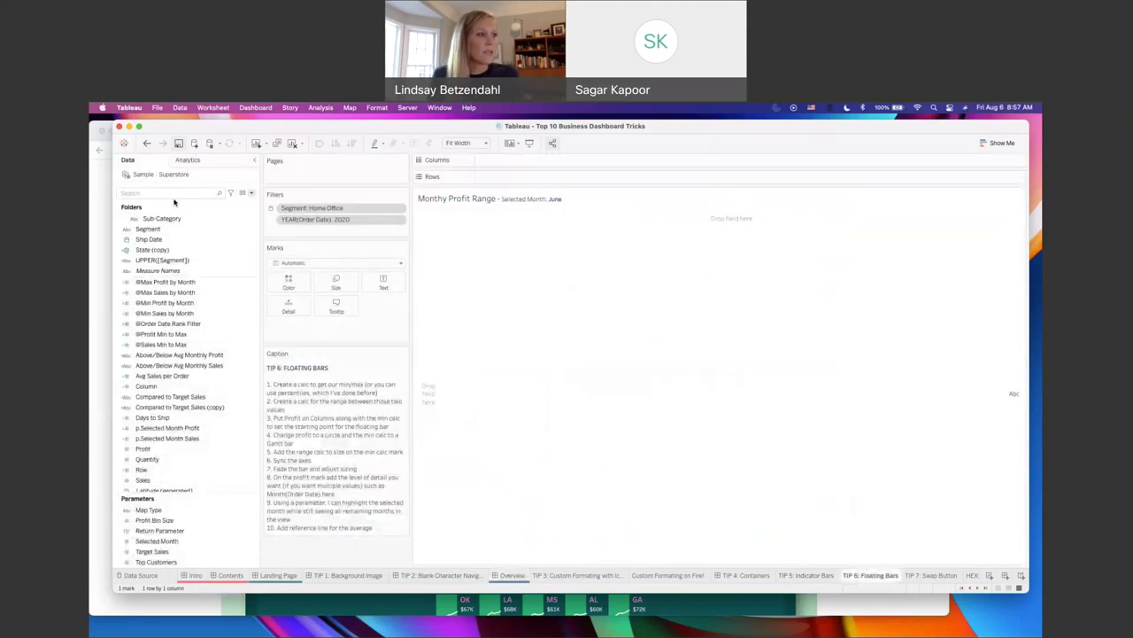
scroll(219, 327, down, 2)
click(180, 262)
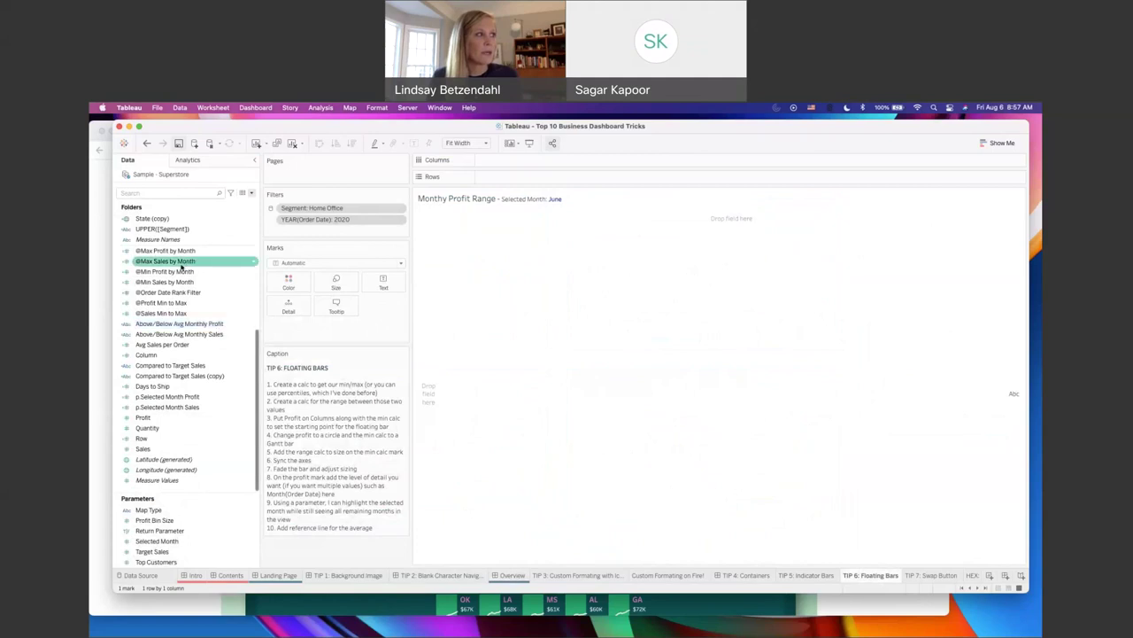
click(179, 282)
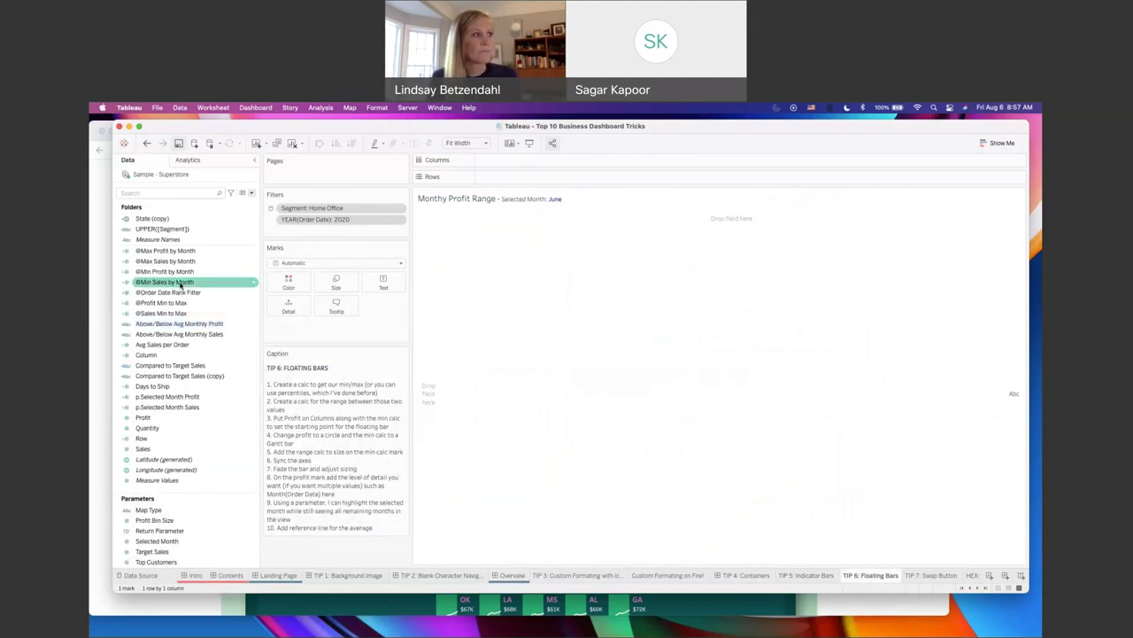
right_click(180, 283)
click(202, 338)
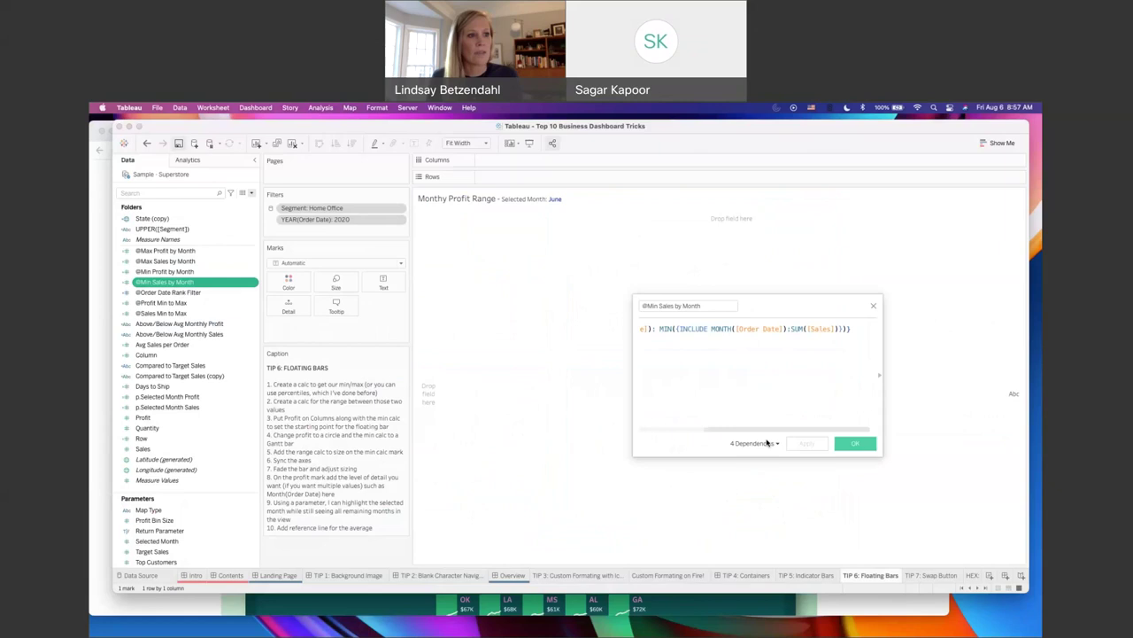
drag(634, 386, 550, 386)
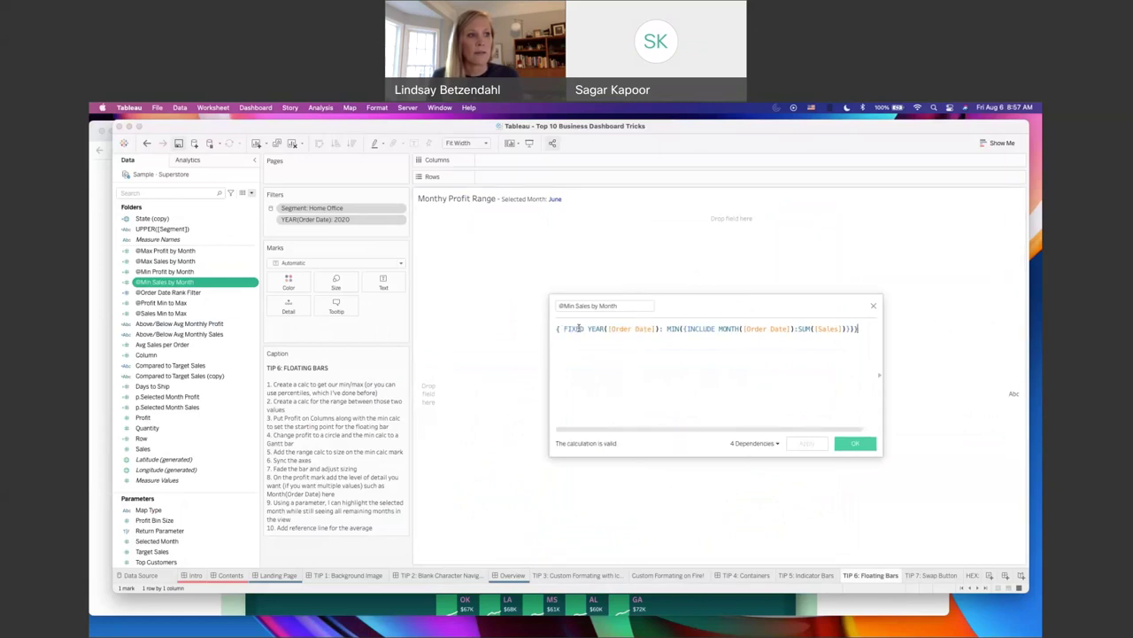
double_click(671, 328)
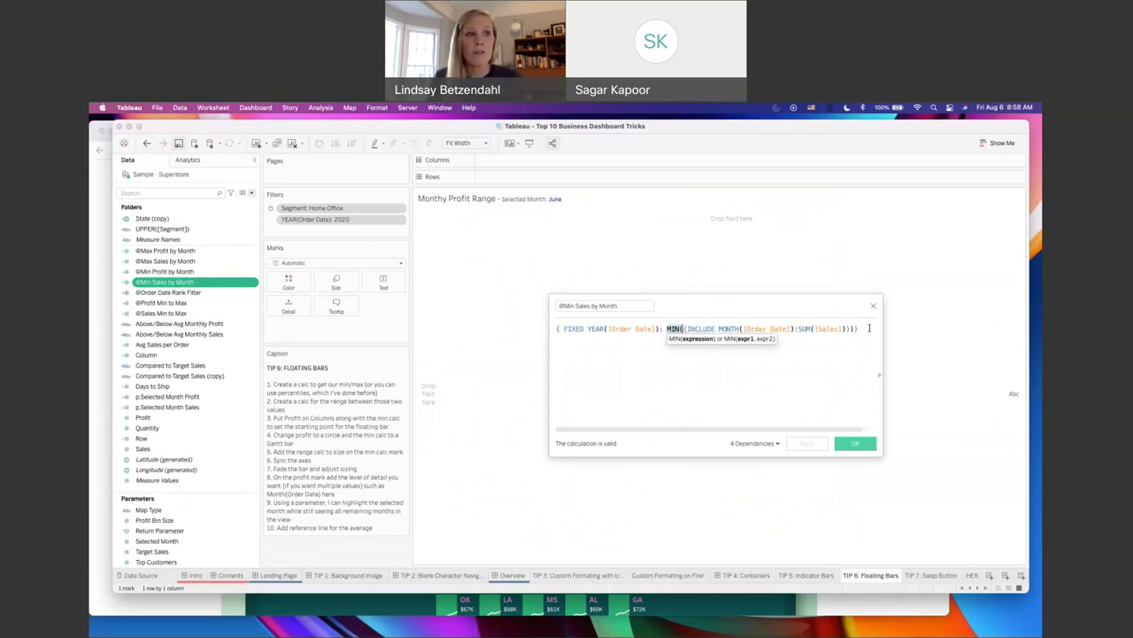
right_click(870, 327)
click(742, 361)
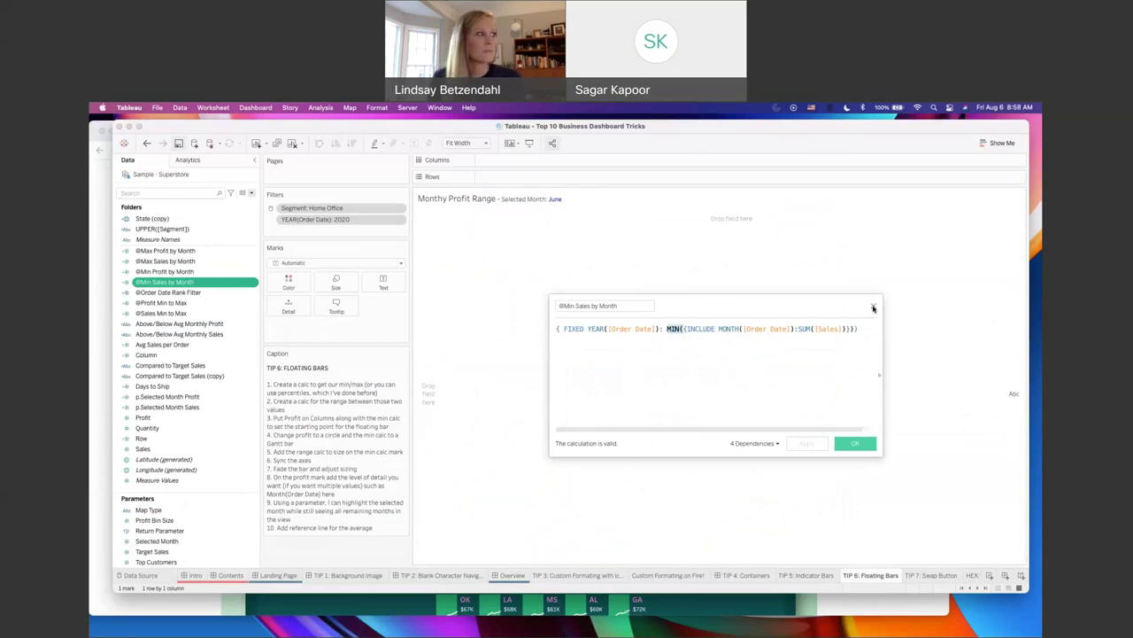
click(873, 306)
click(172, 261)
right_click(171, 261)
click(673, 346)
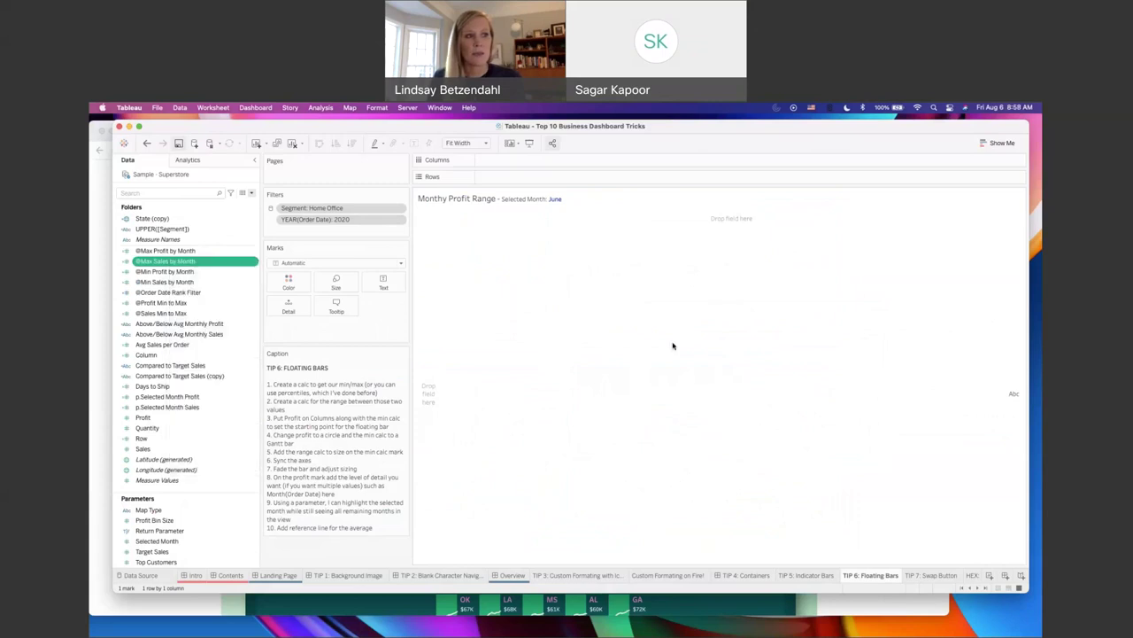
double_click(665, 328)
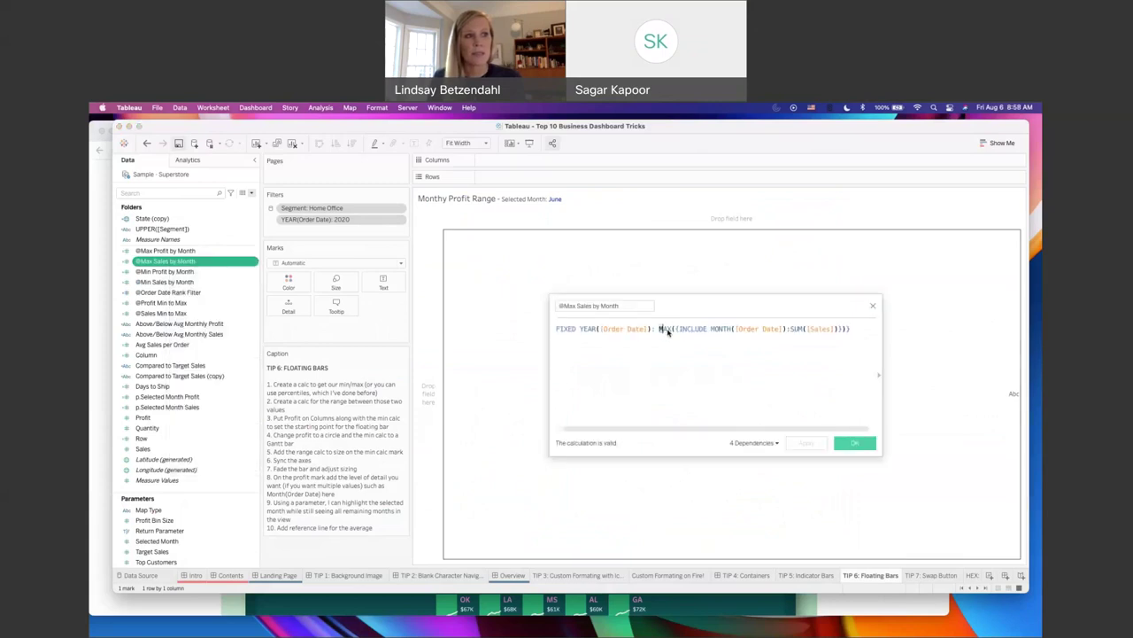
click(874, 303)
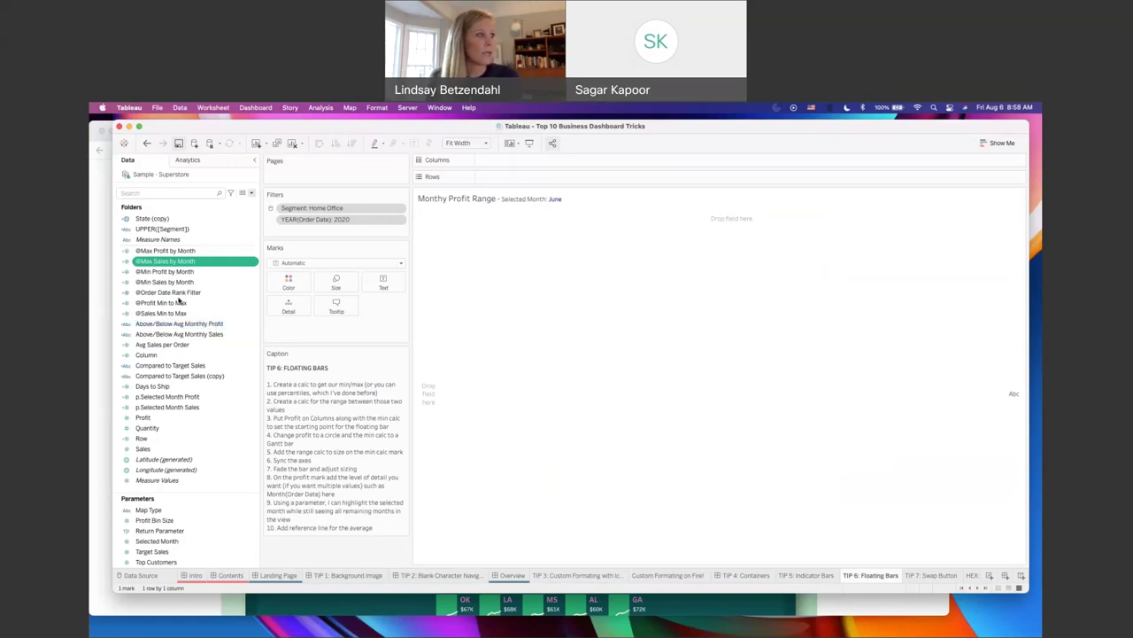
super+click(178, 304)
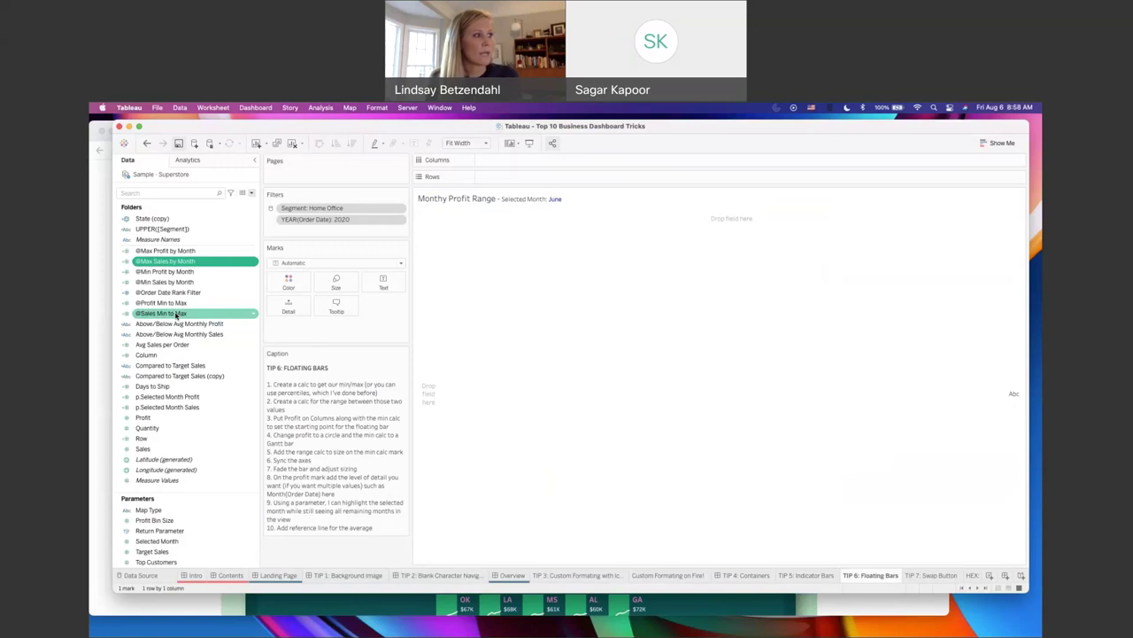
right_click(176, 314)
click(197, 367)
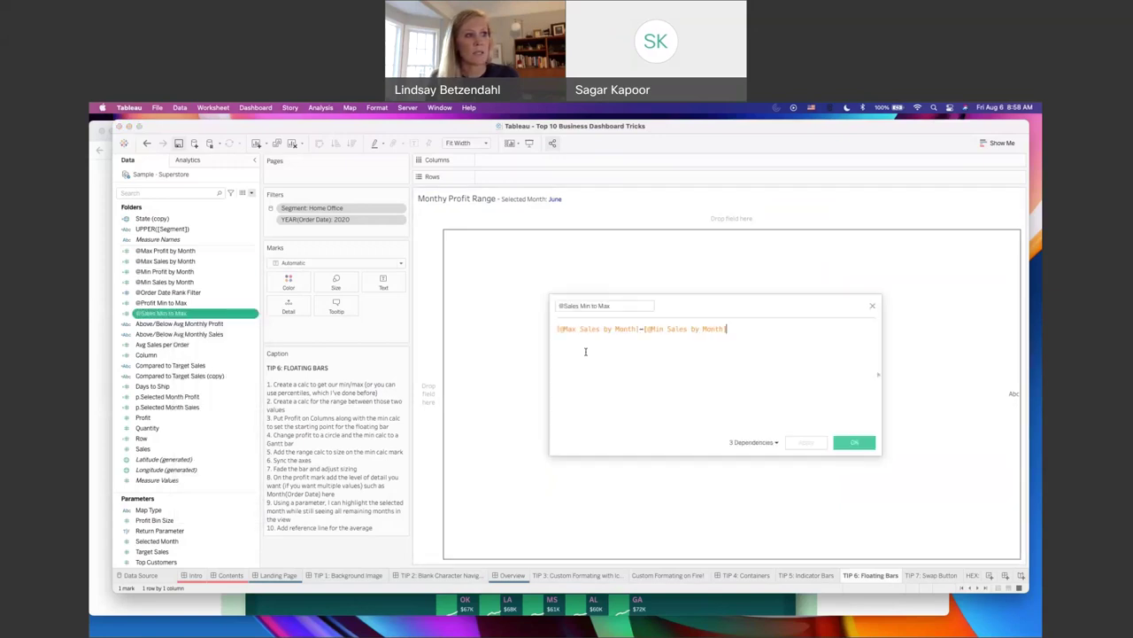
drag(727, 329, 643, 328)
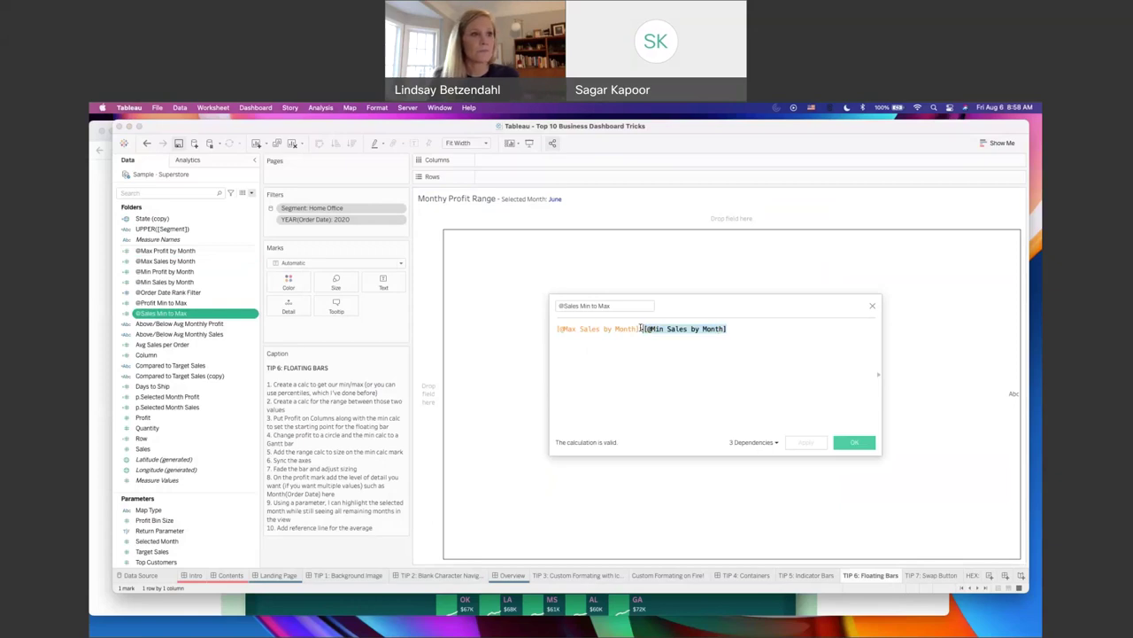
click(873, 305)
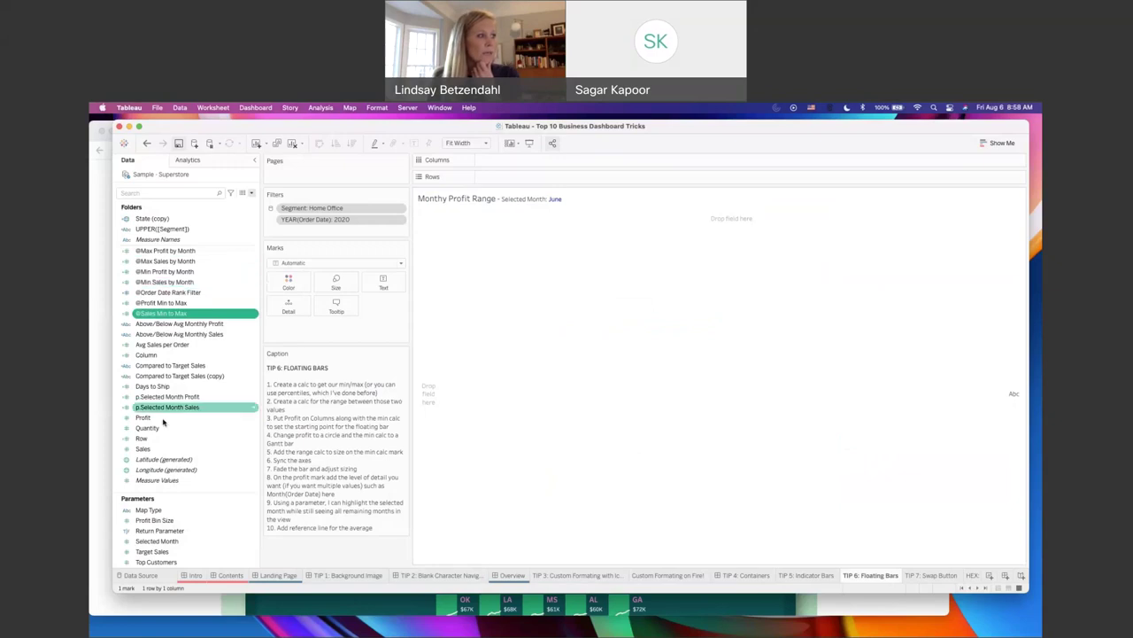
drag(166, 425, 546, 180)
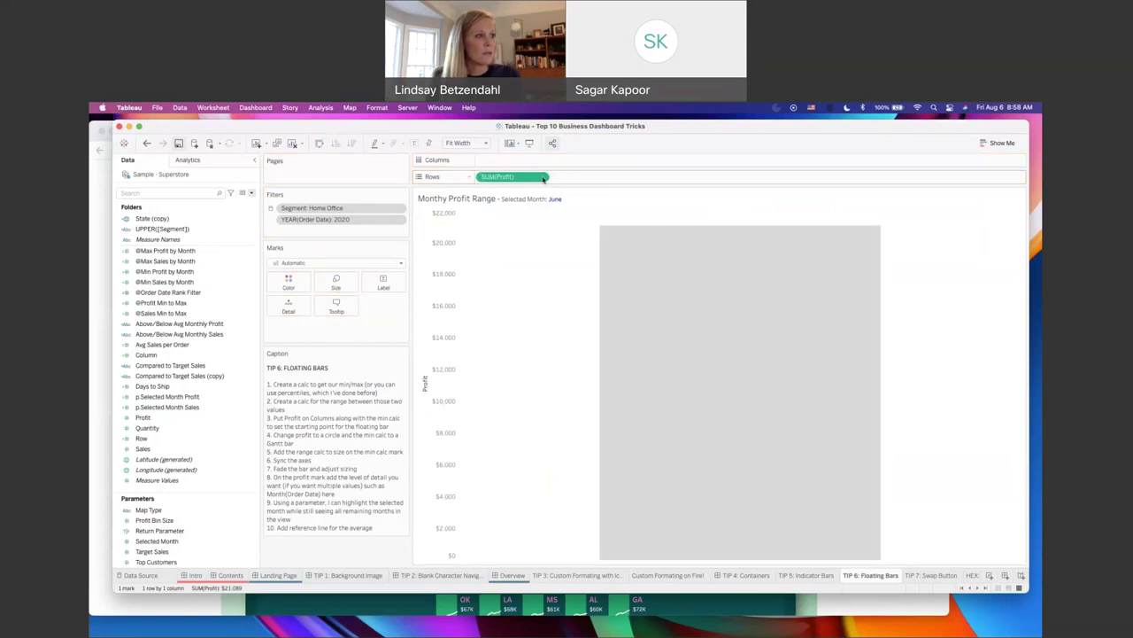
key(ctrl+super+w)
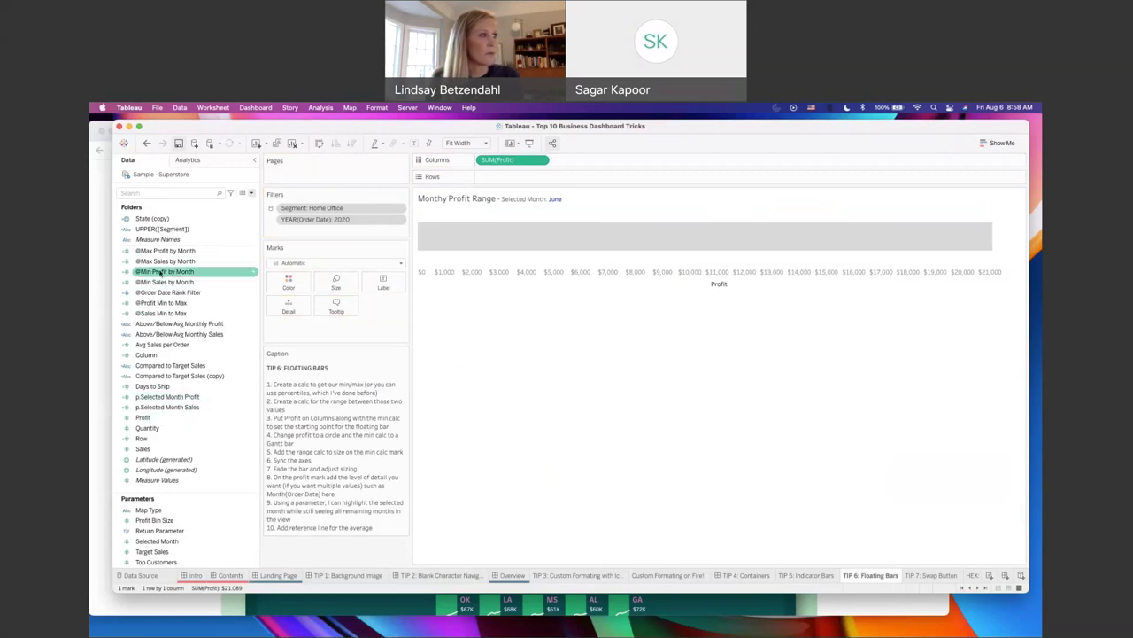
drag(155, 274, 645, 168)
drag(505, 159, 343, 130)
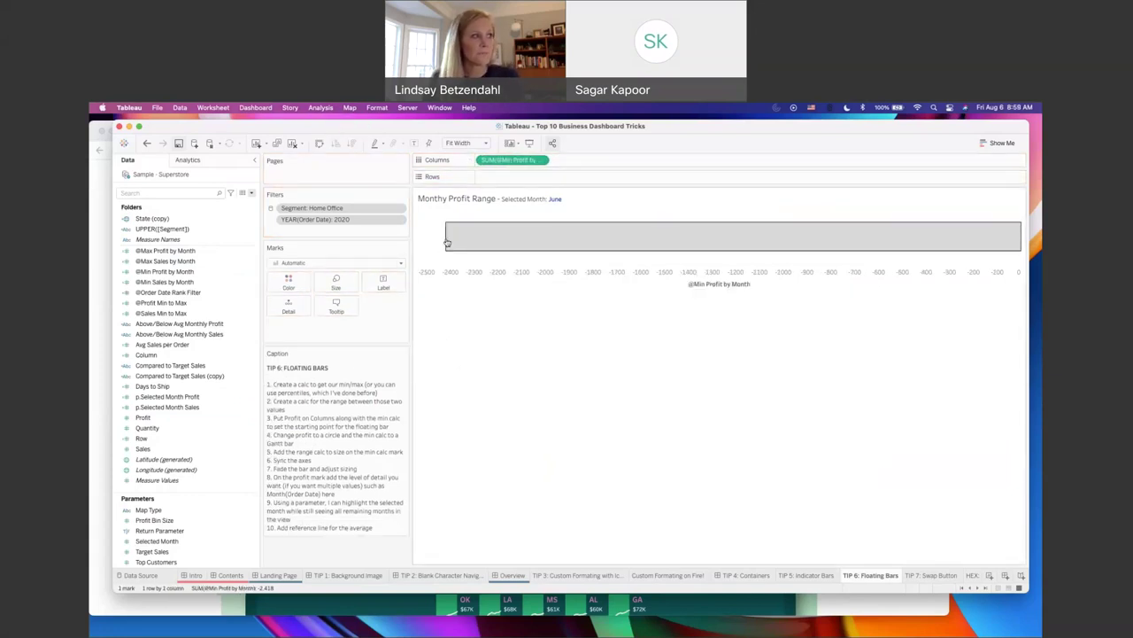
click(309, 263)
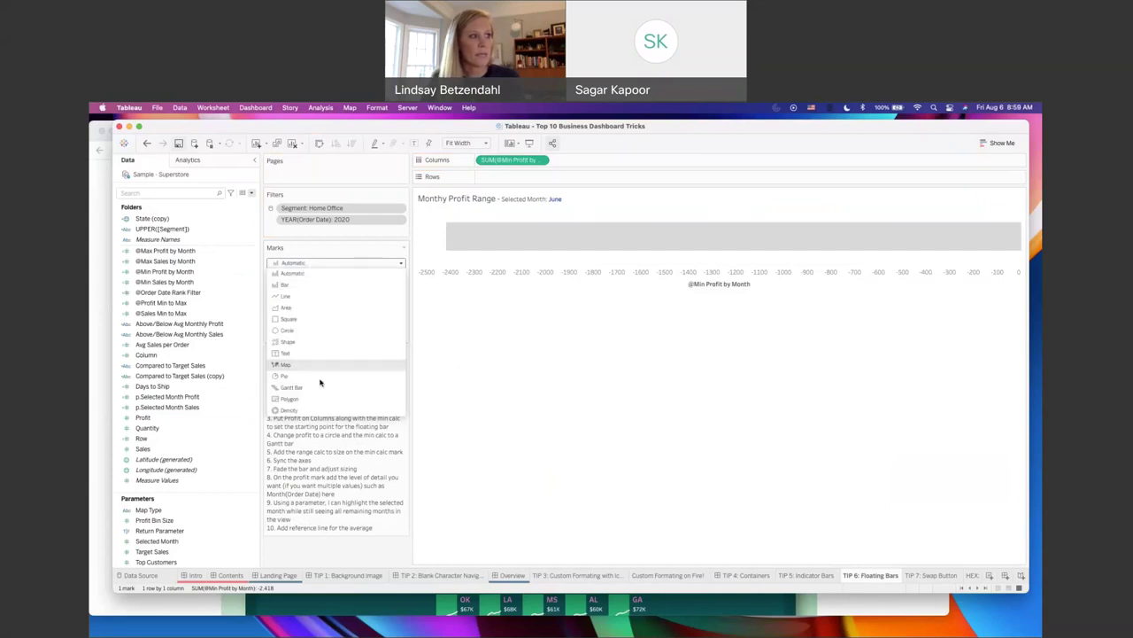
click(322, 386)
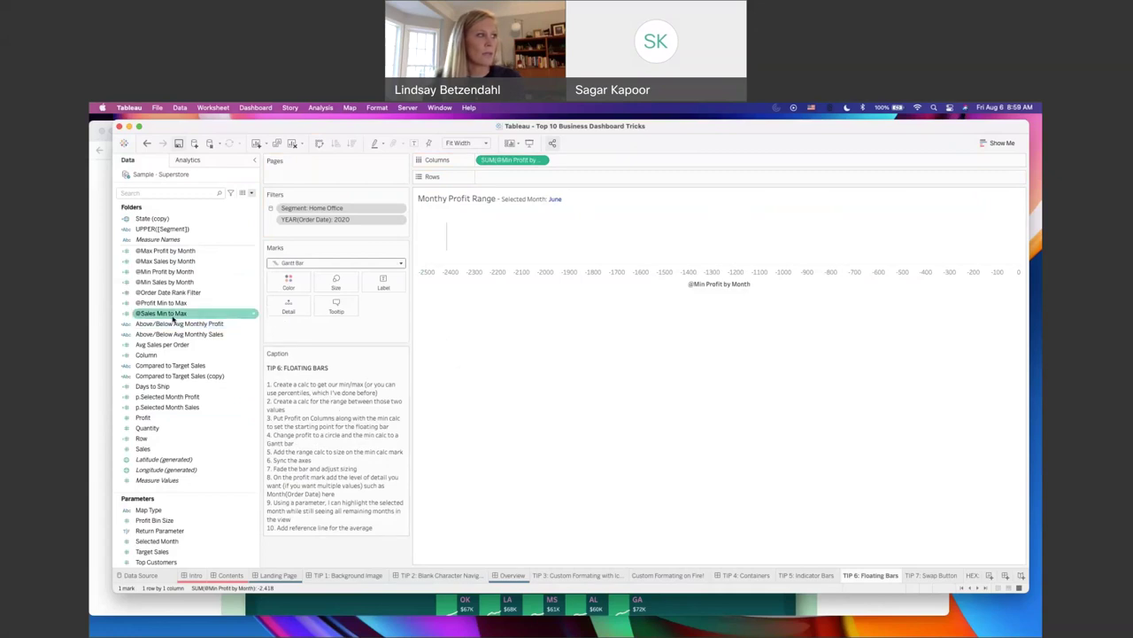
drag(184, 301, 334, 281)
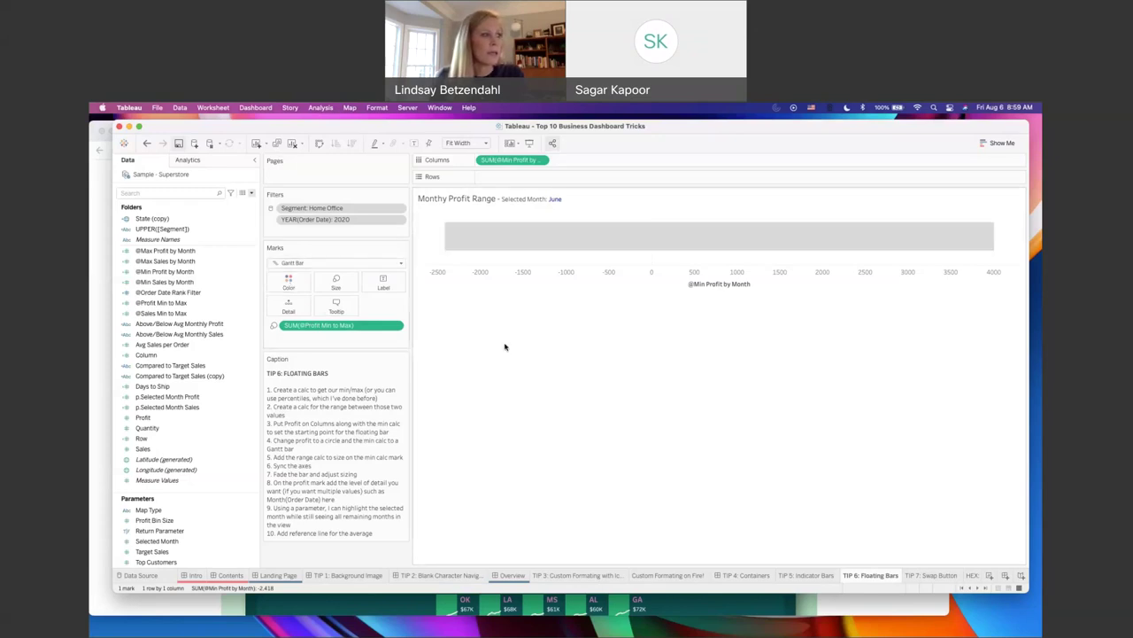
click(147, 418)
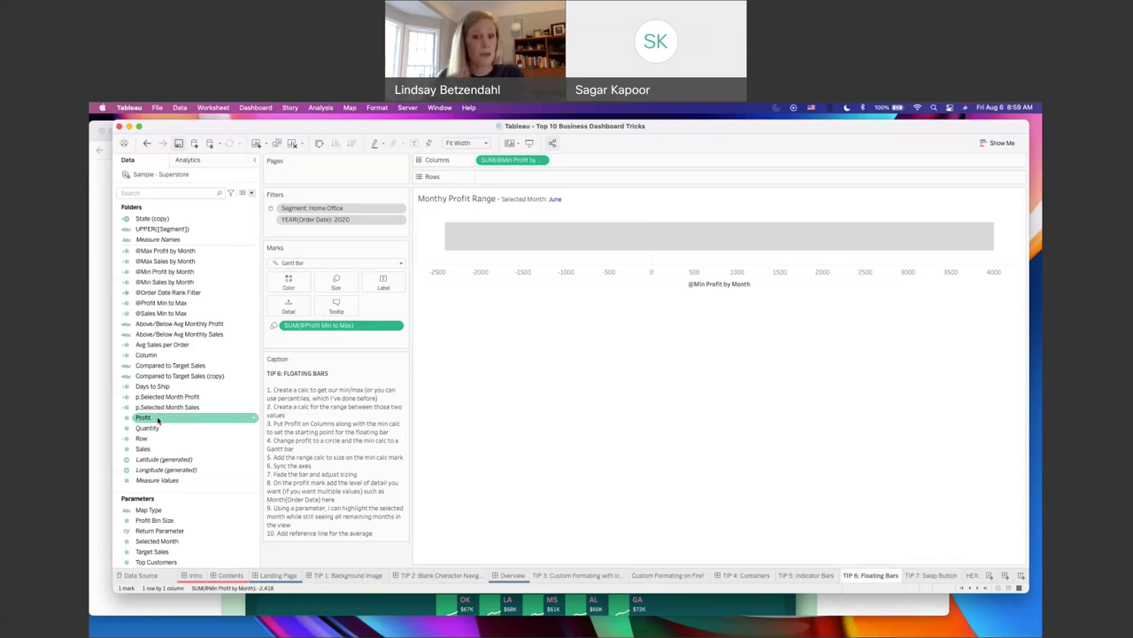
drag(157, 422, 598, 164)
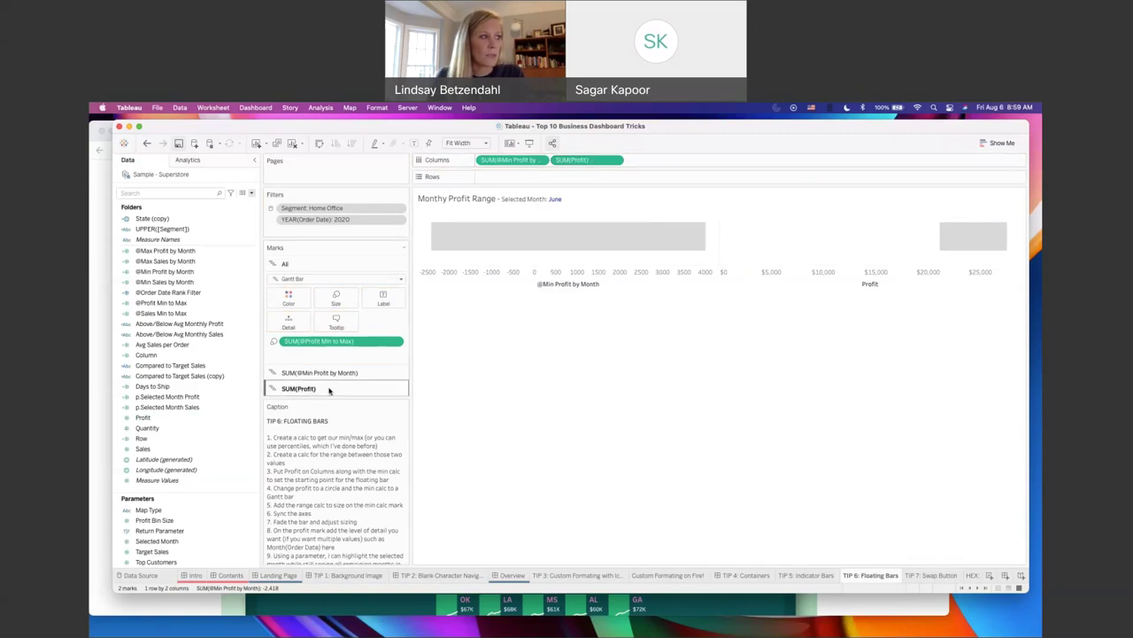
click(301, 388)
click(319, 312)
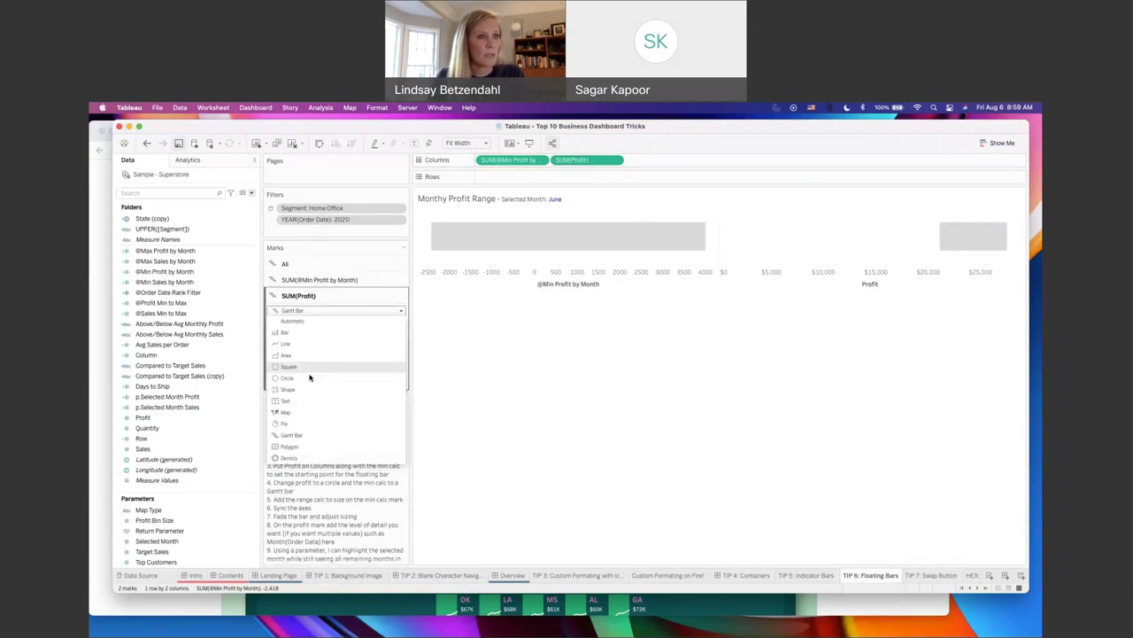
click(309, 379)
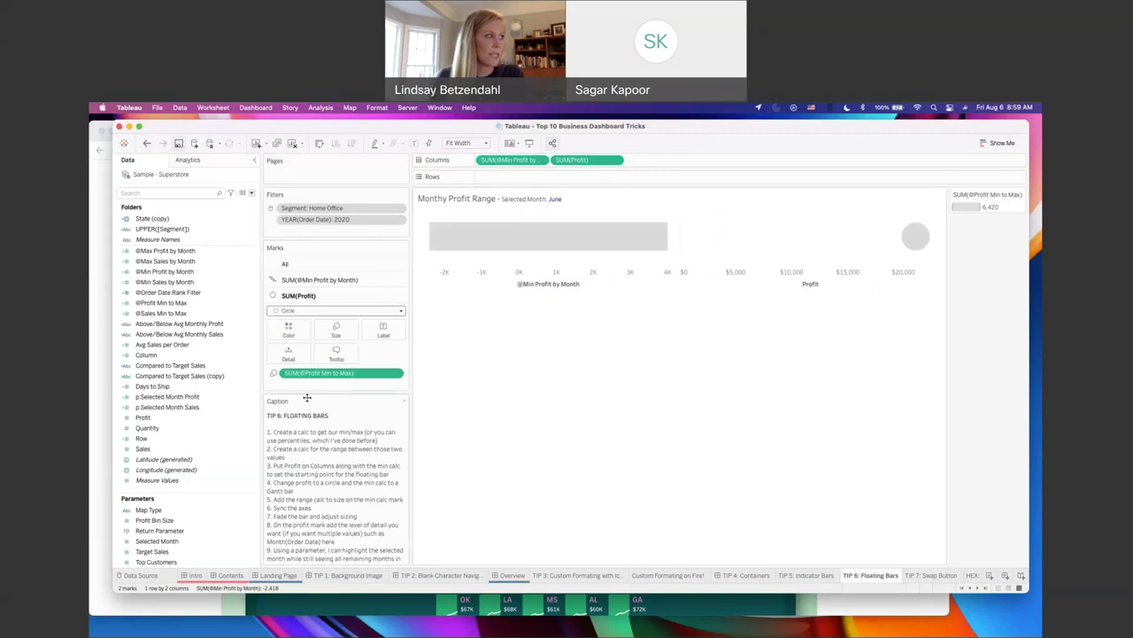
Step: Add Order Date as detail on the Profit circles and set its date level to the discrete Month
scroll(177, 266, up, 6)
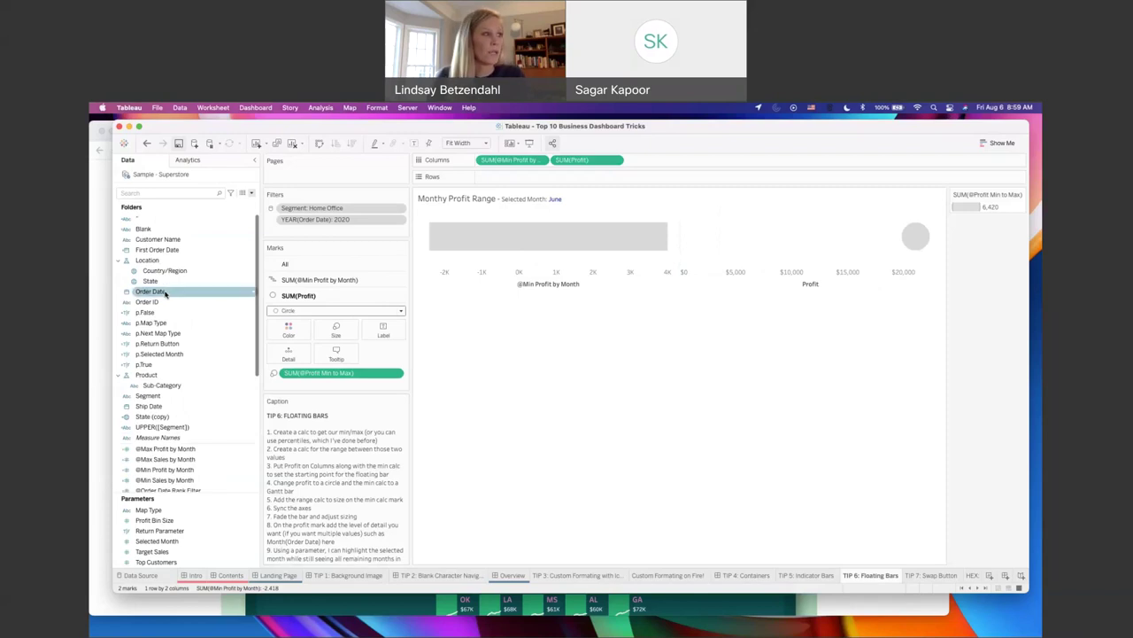
drag(164, 293, 291, 354)
click(397, 386)
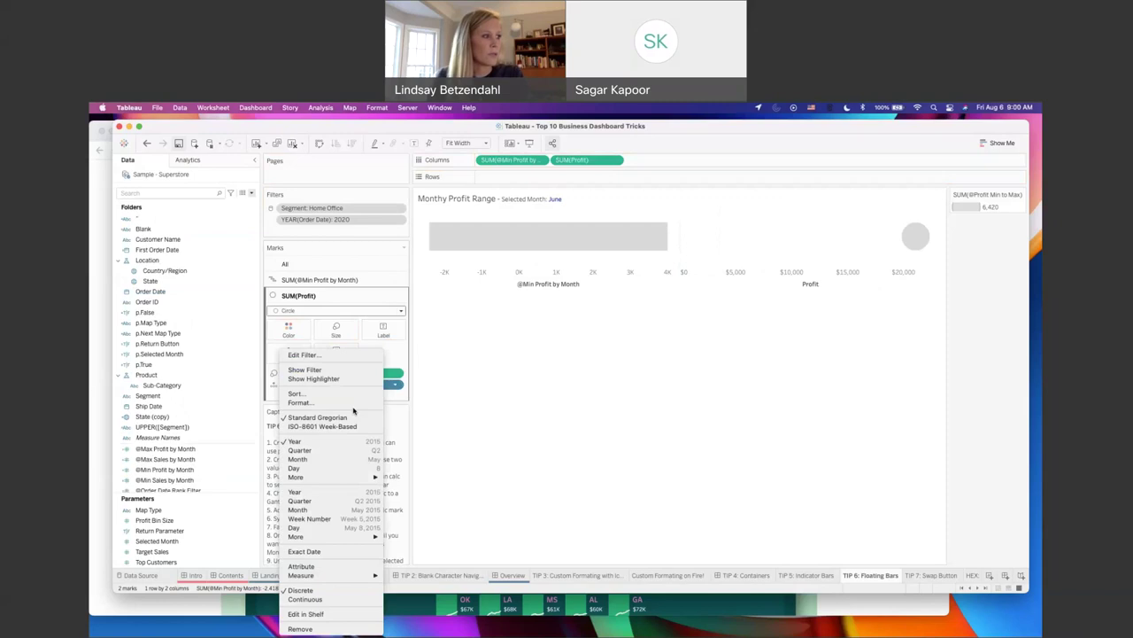
click(344, 460)
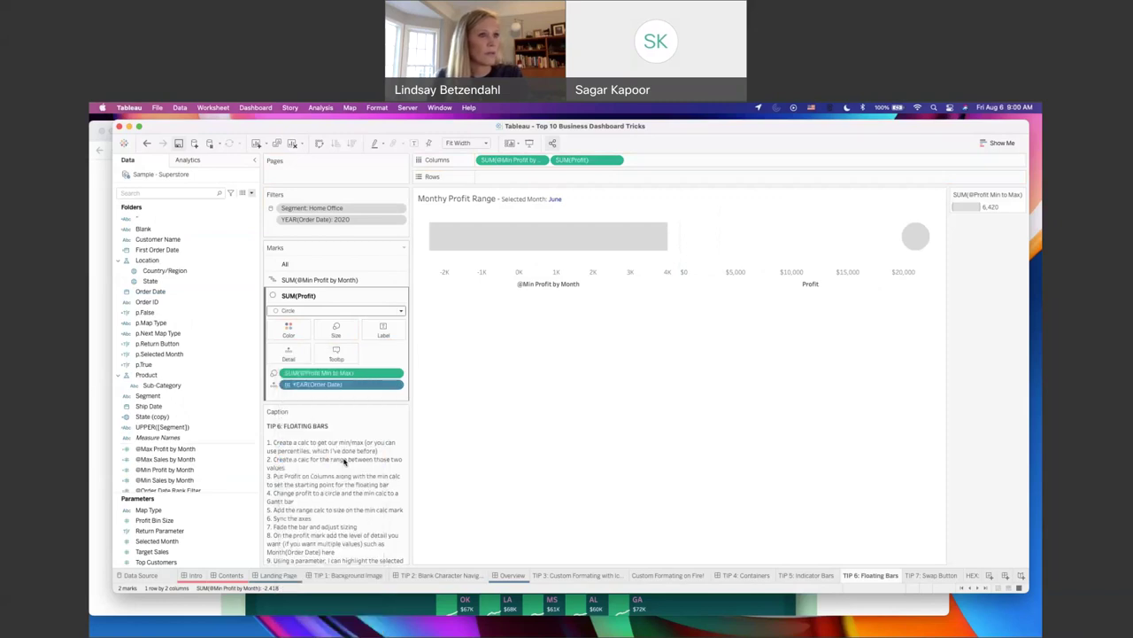
click(345, 334)
drag(345, 357, 339, 356)
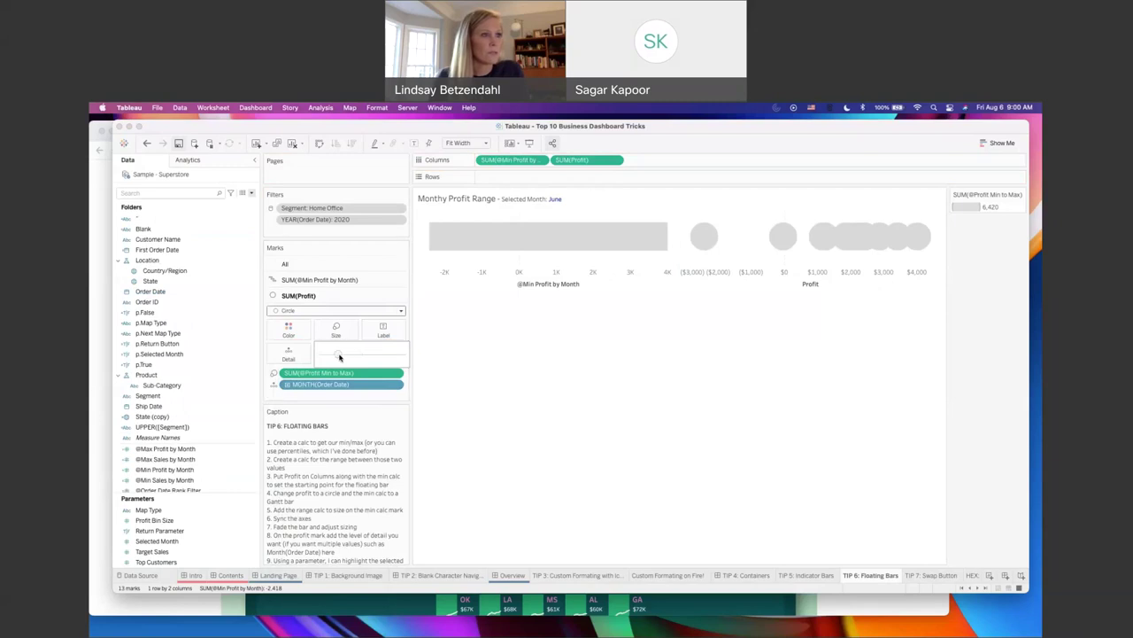
click(323, 279)
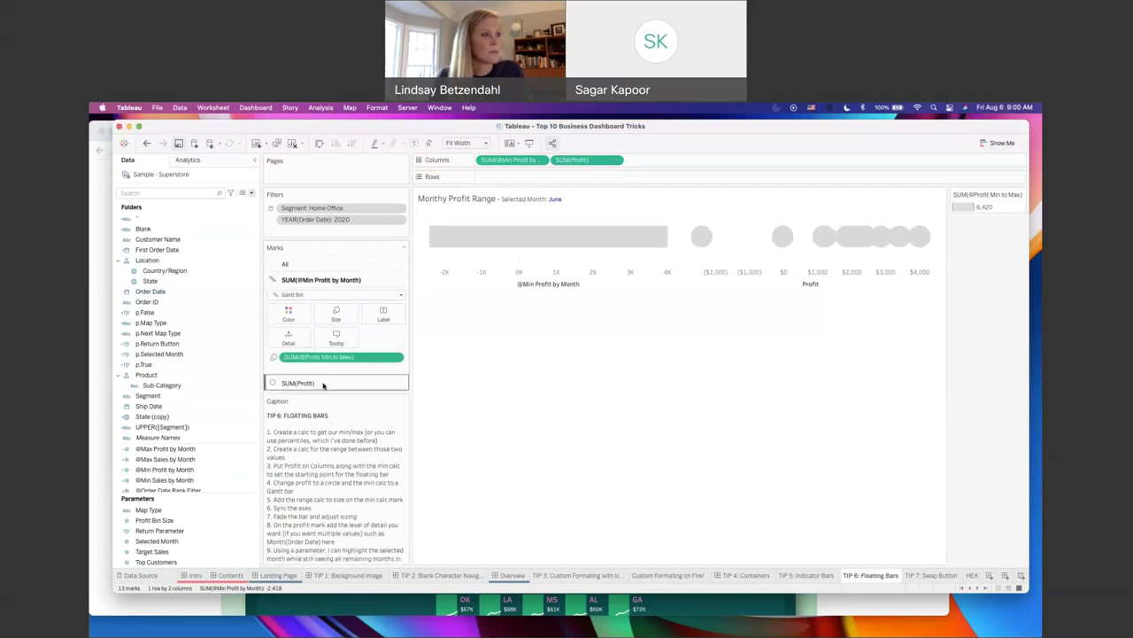
click(323, 382)
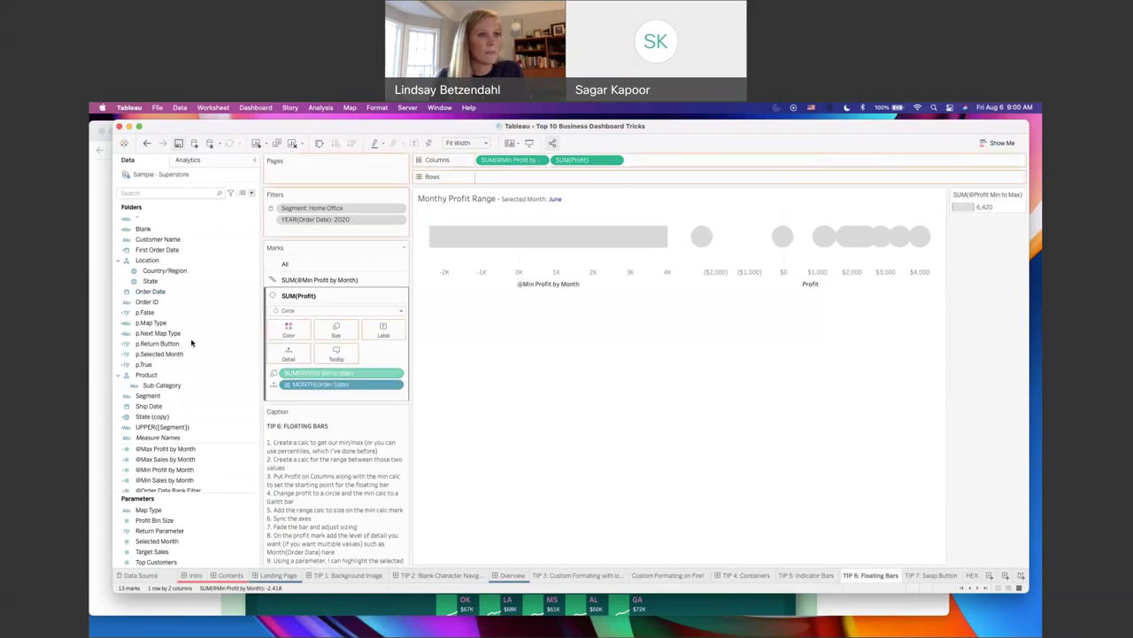
drag(191, 343, 195, 342)
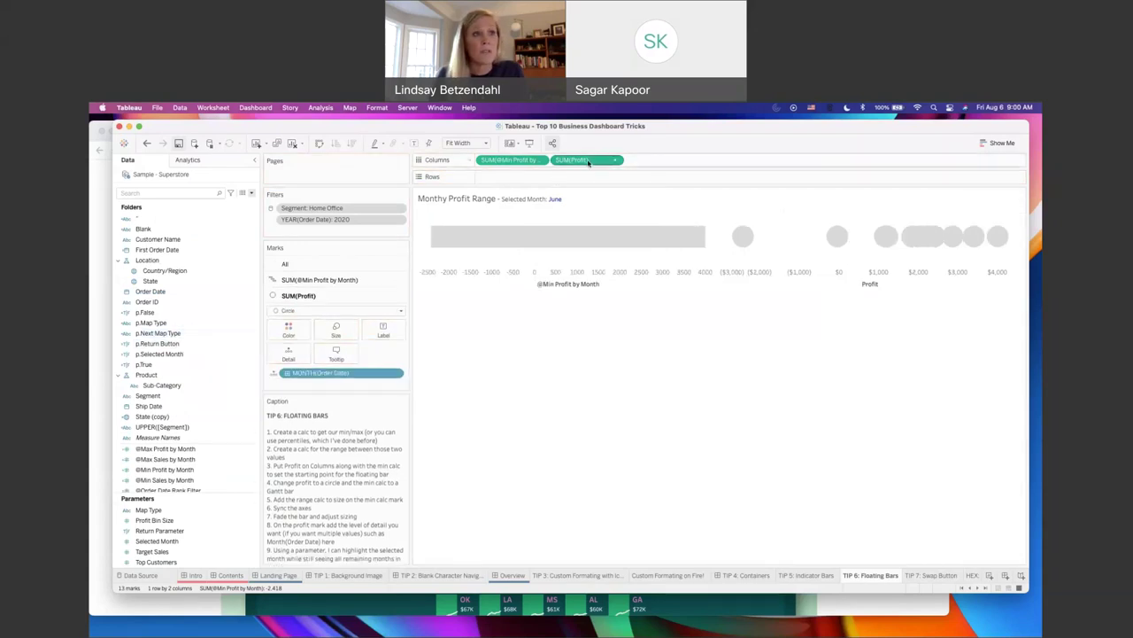
mouse_move(756, 242)
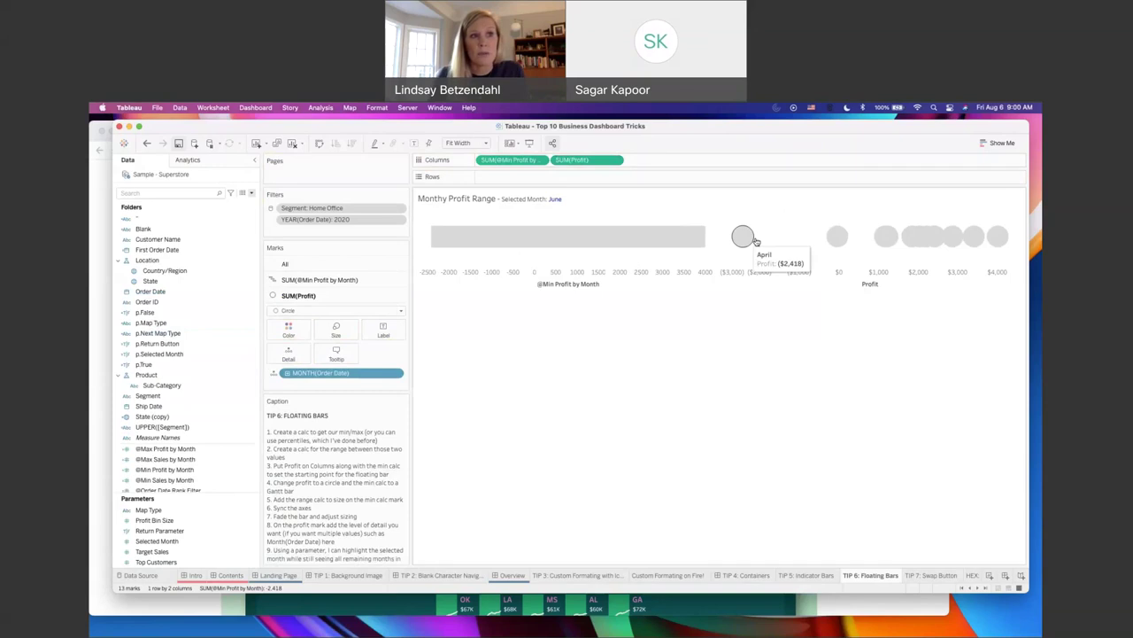
click(606, 162)
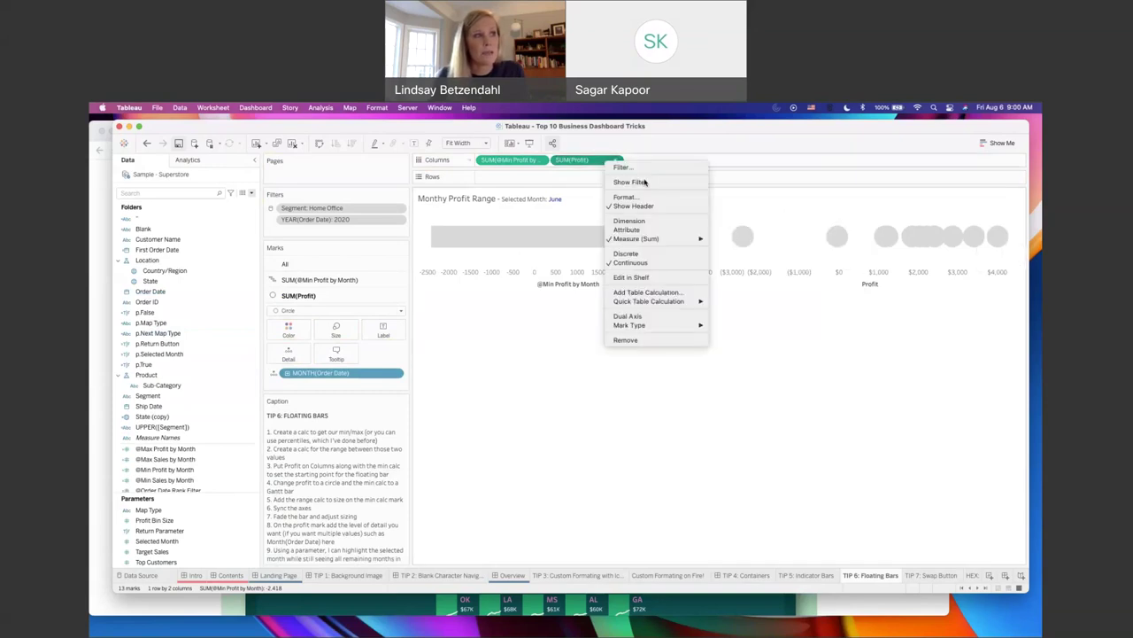
click(657, 317)
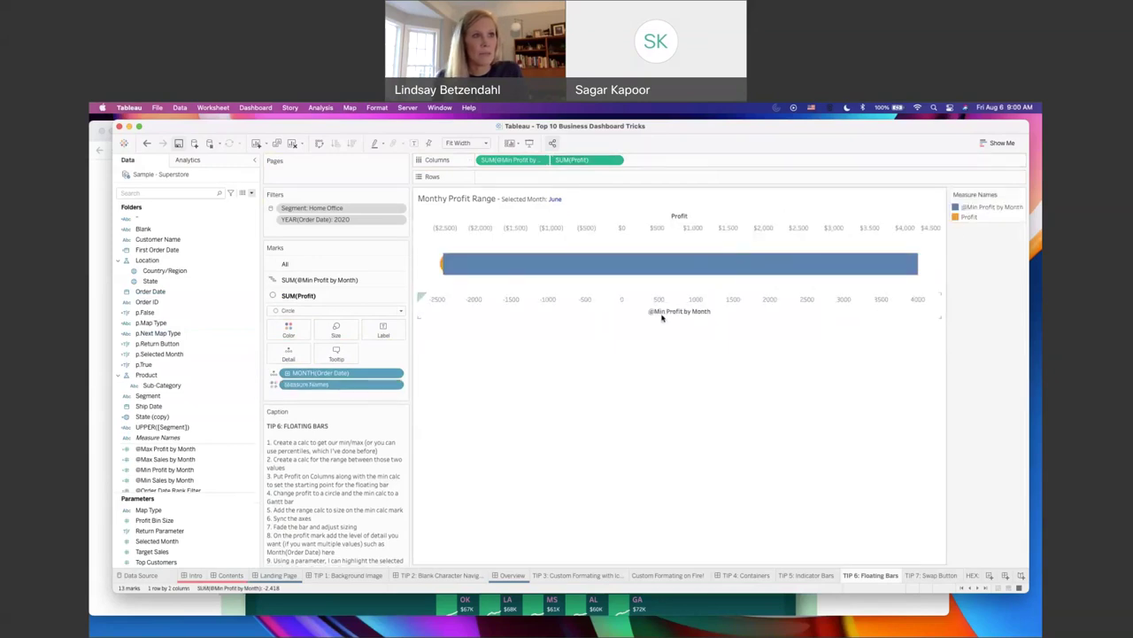
right_click(726, 228)
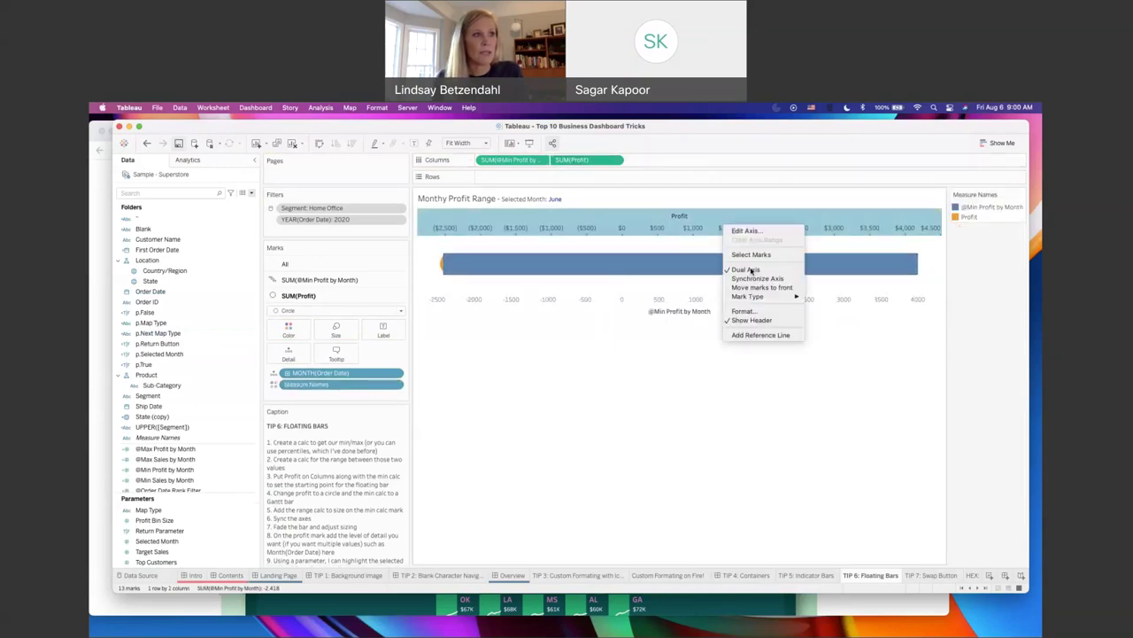
click(757, 278)
right_click(717, 227)
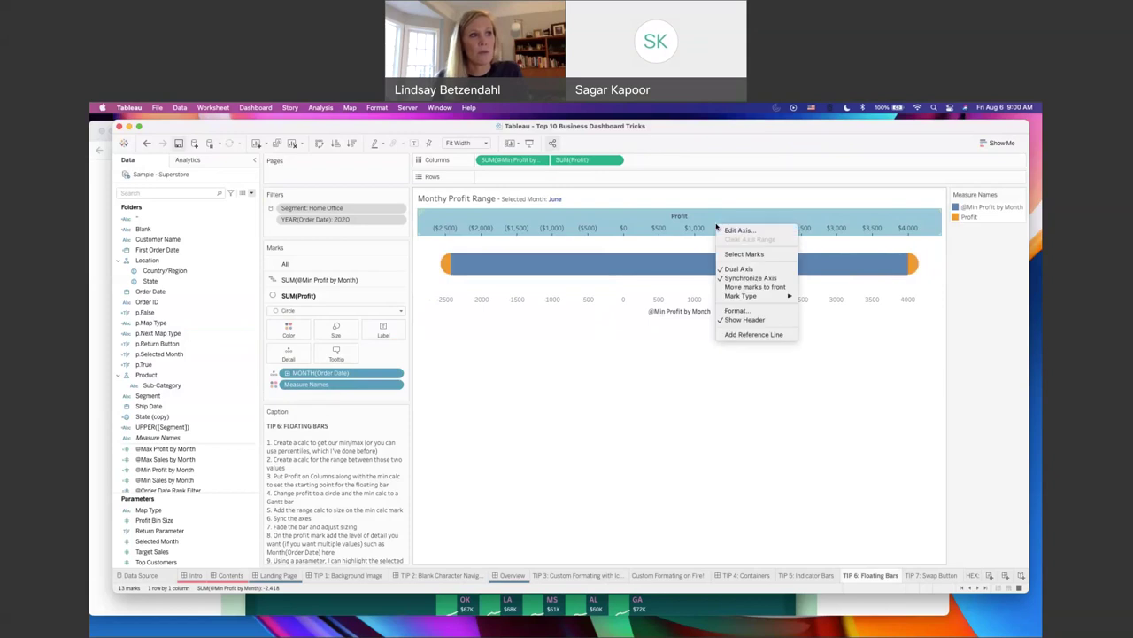
click(757, 286)
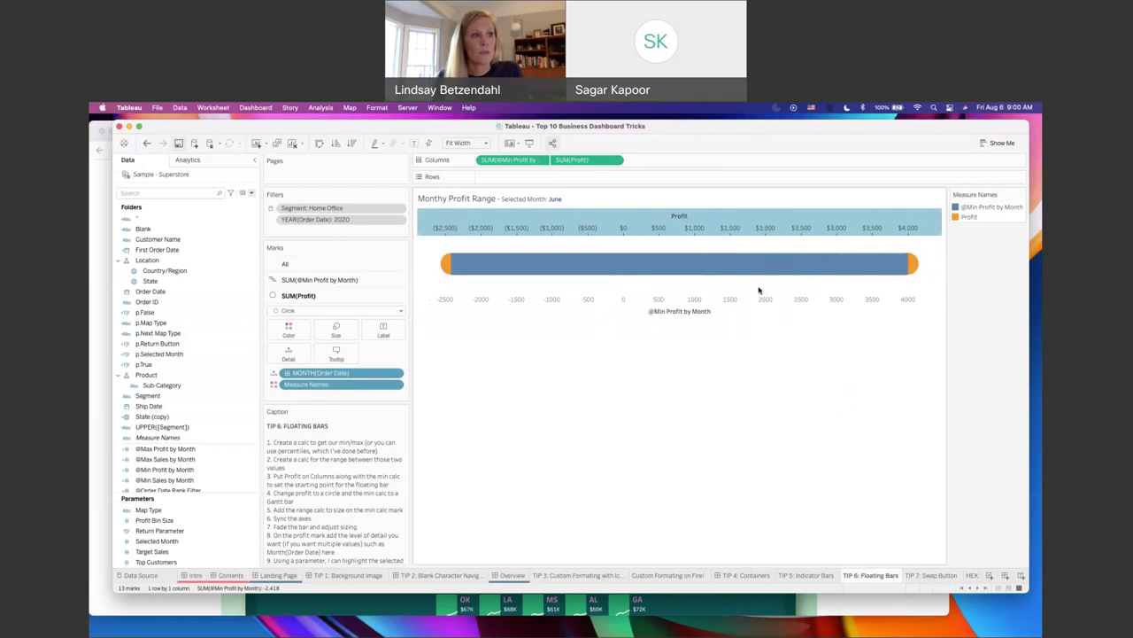
click(334, 329)
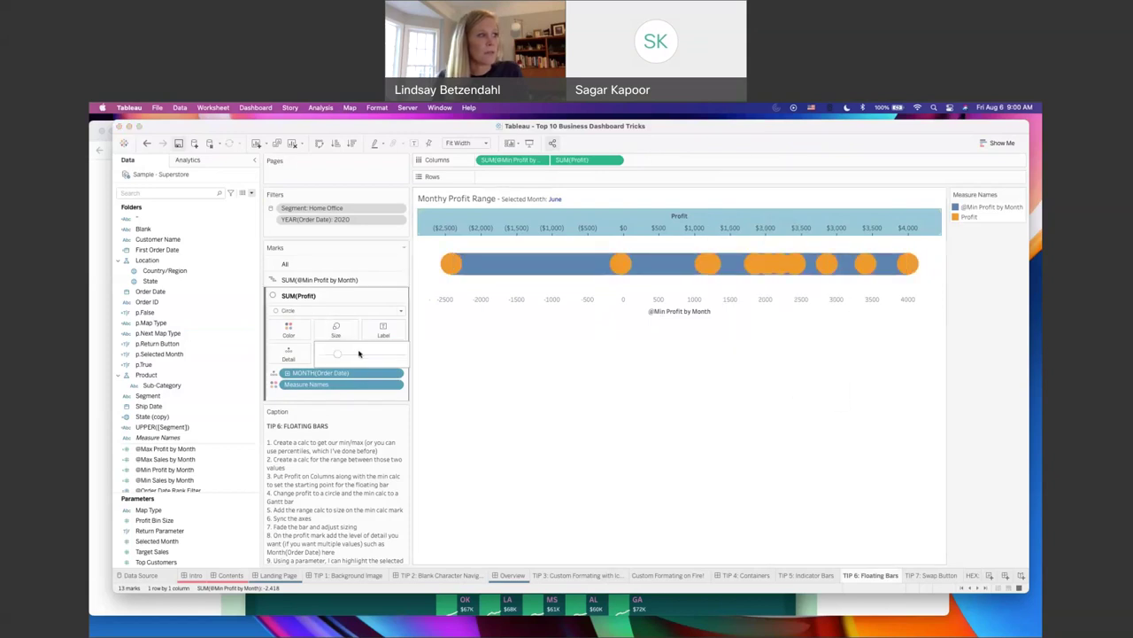
drag(351, 380, 356, 280)
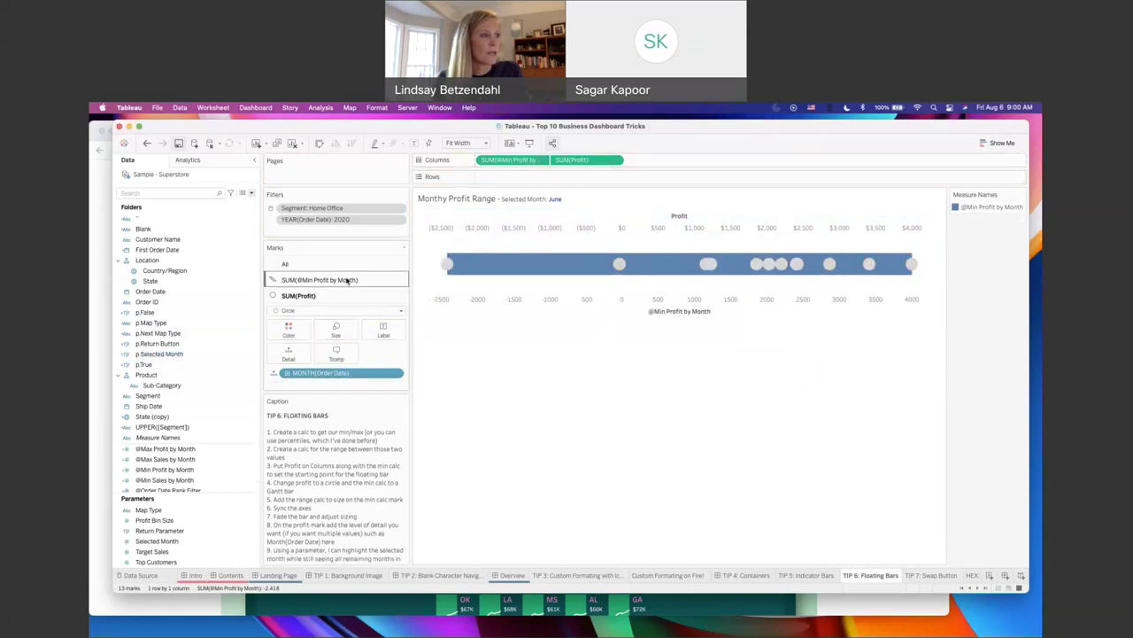
click(348, 280)
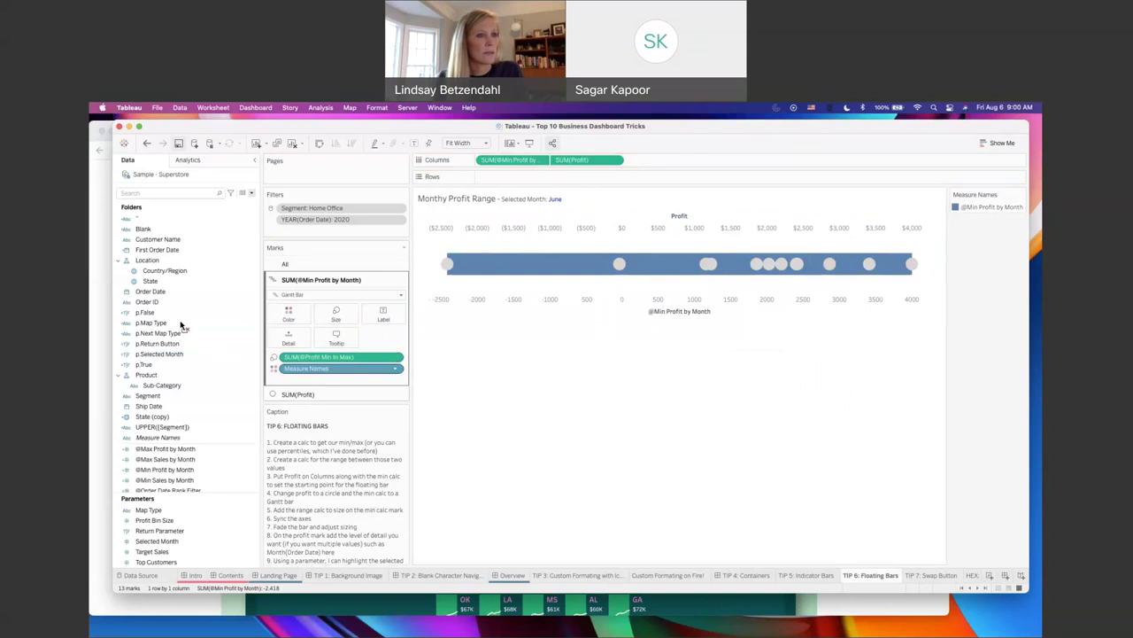
drag(184, 325, 184, 324)
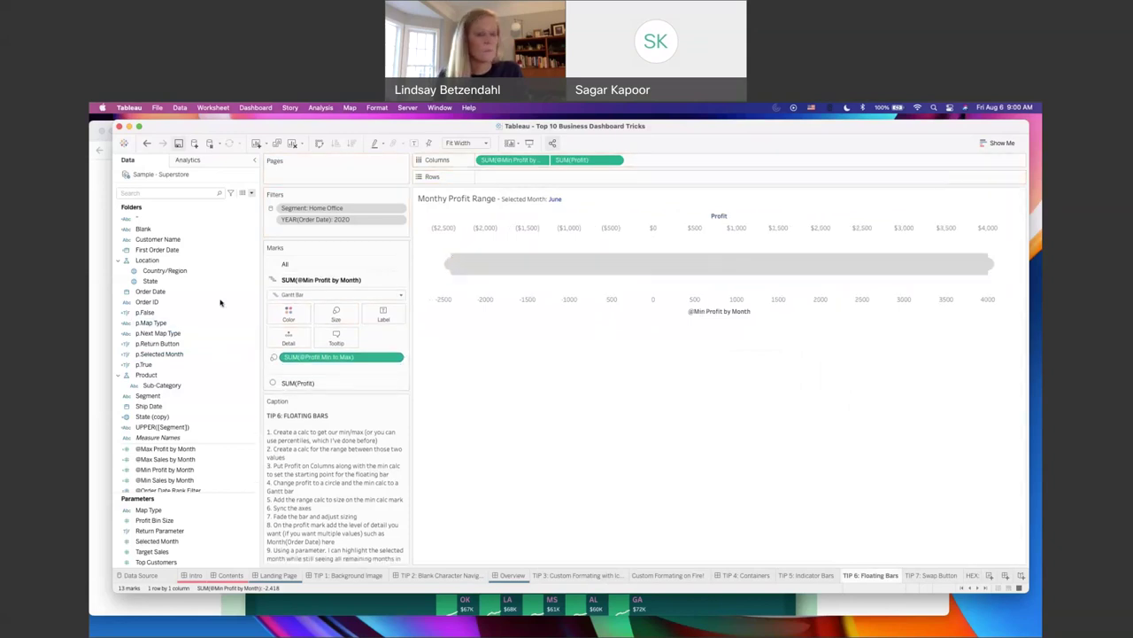
Step: Search the data fields for "sel"
click(148, 192)
text(sel)
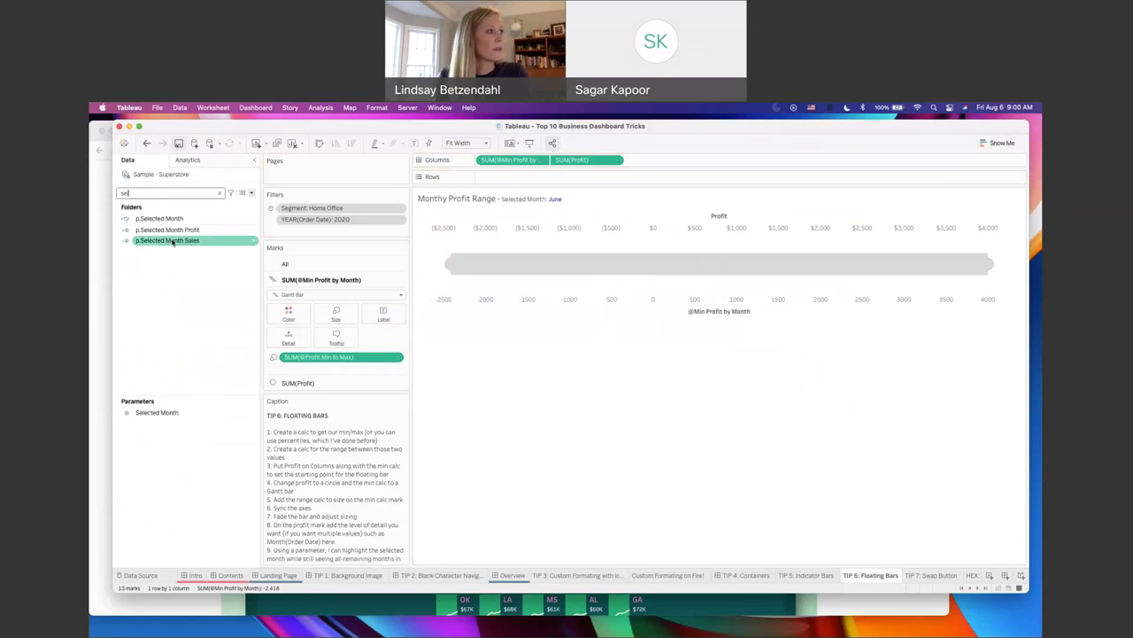
drag(159, 217, 290, 313)
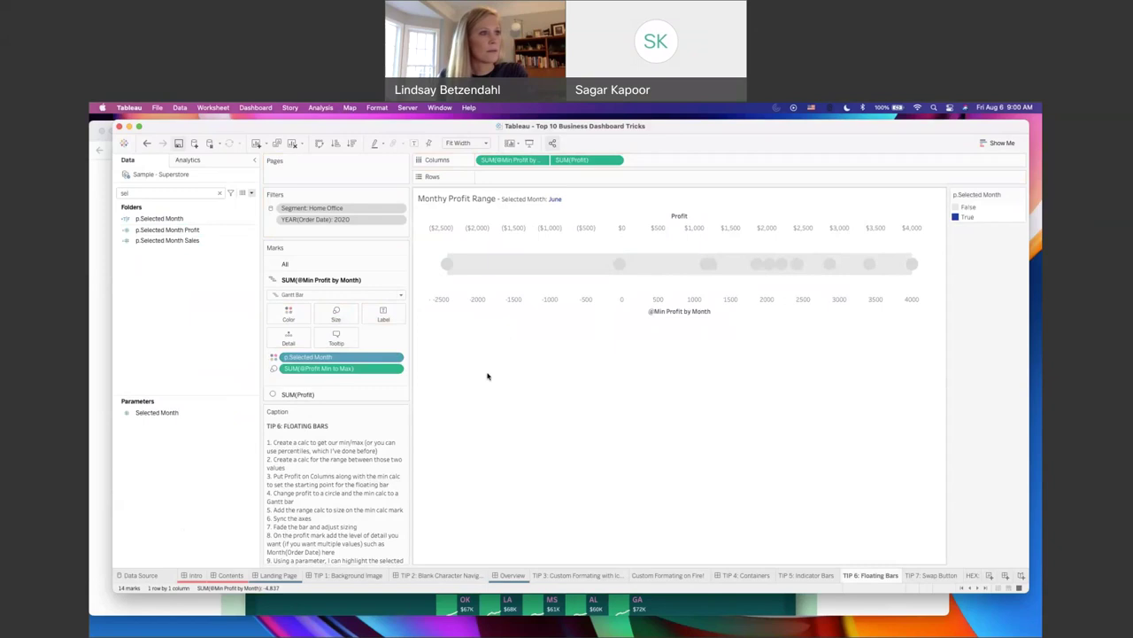
click(289, 315)
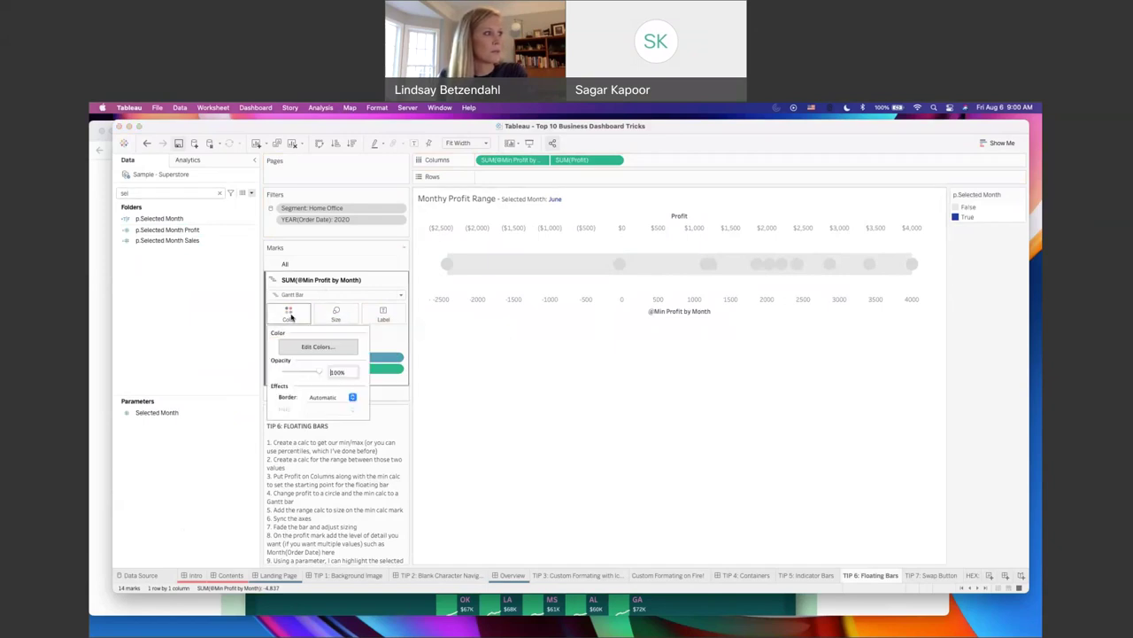
click(290, 316)
key(super+z)
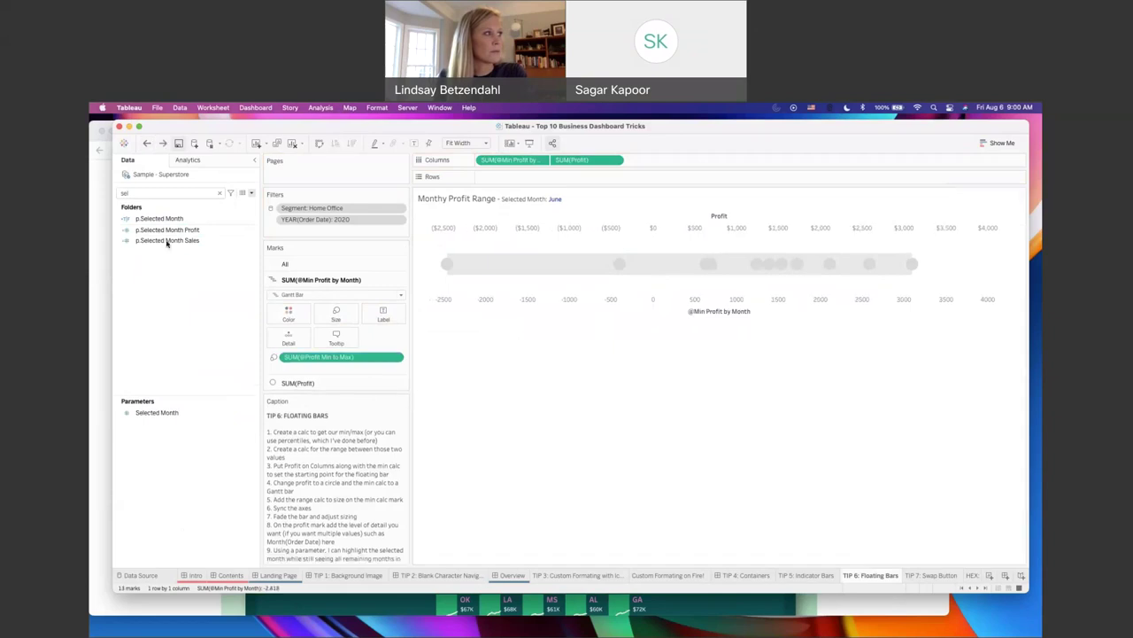
drag(166, 231, 294, 311)
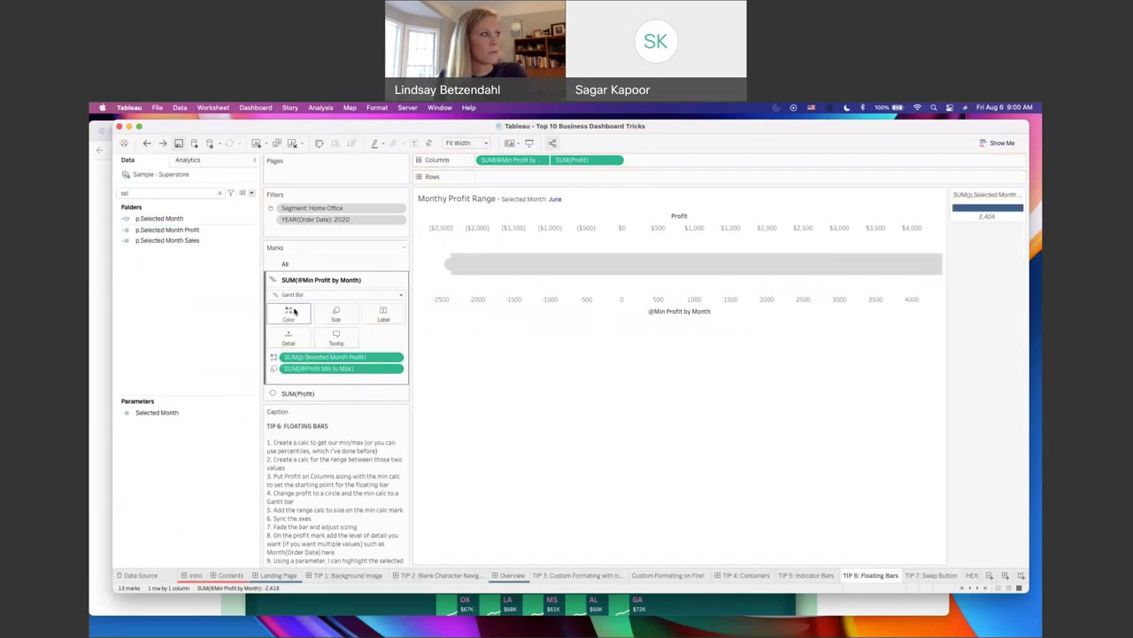
key(super+z)
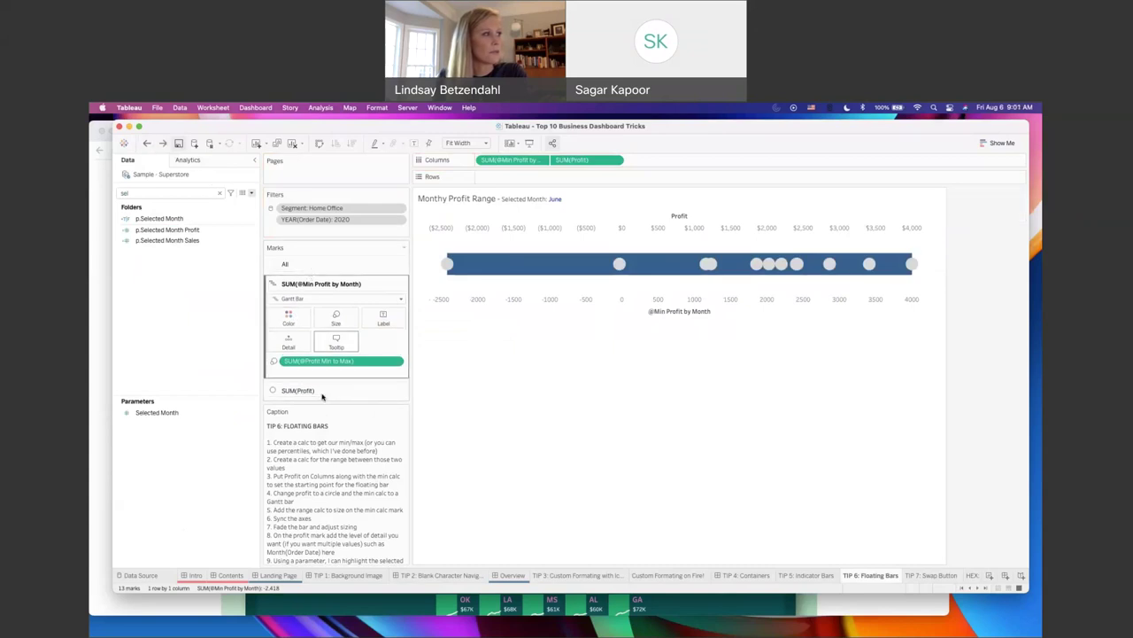
Step: Try coloring the Profit circles by p.Selected Month Profit
click(167, 232)
drag(166, 232, 296, 331)
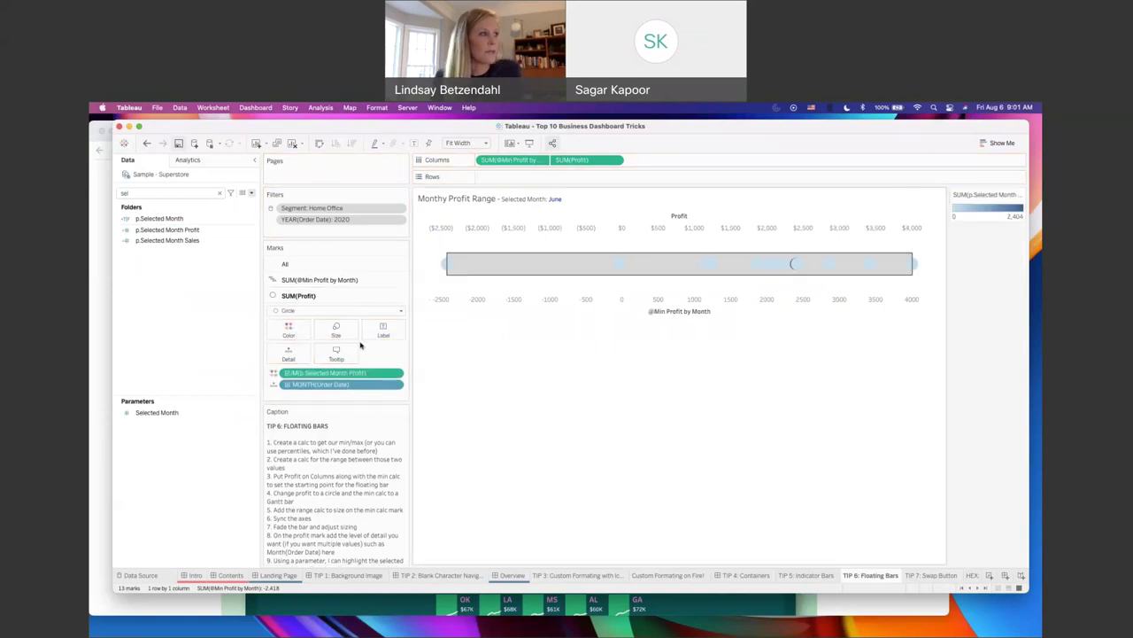
right_click(366, 375)
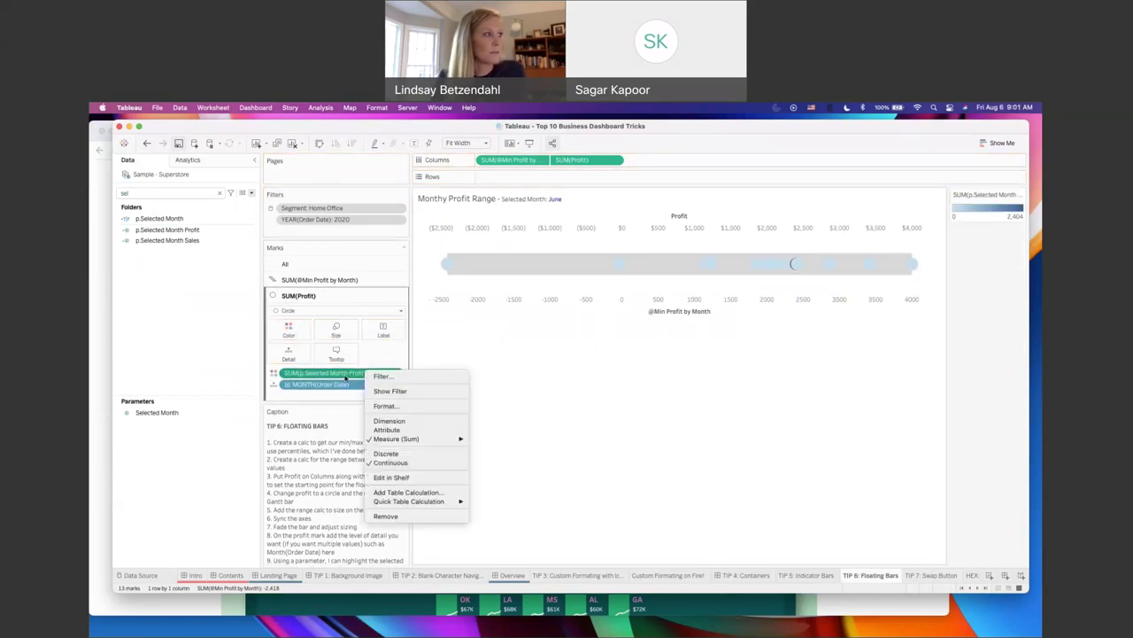
key(Escape)
Step: Color the Profit circles by p.Selected Month and place True ahead of False in the color legend
drag(156, 220, 291, 330)
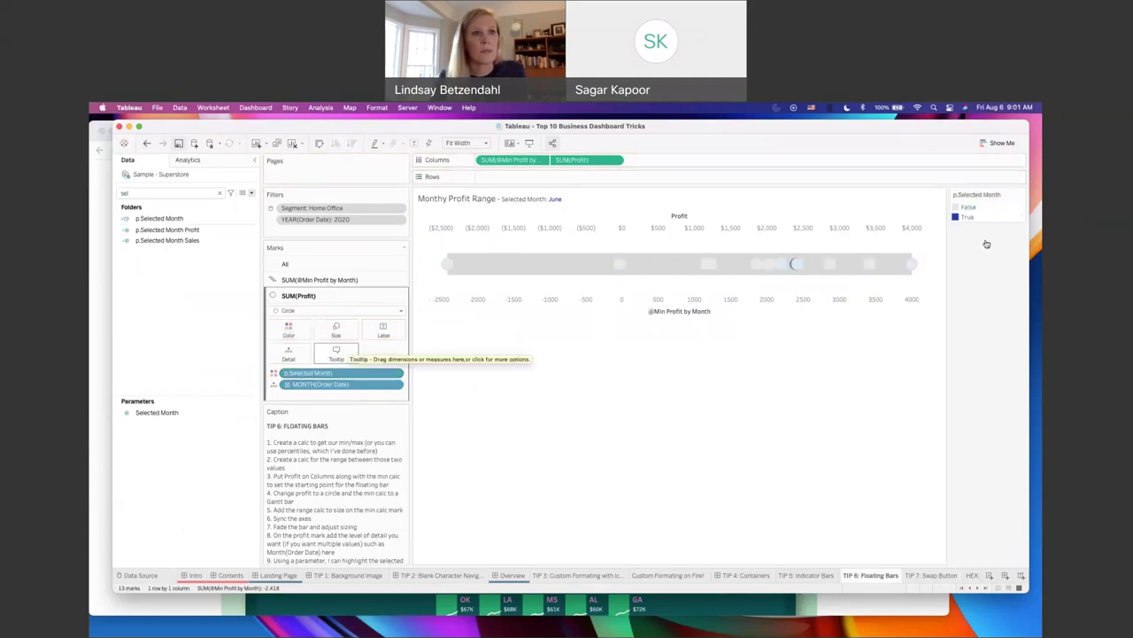
click(965, 217)
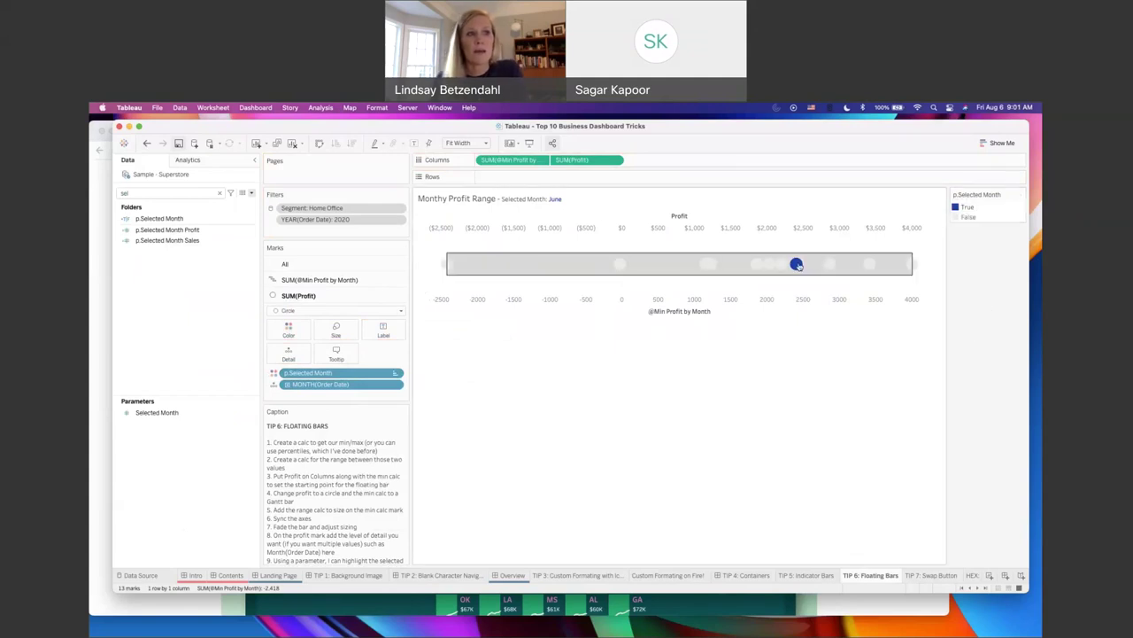
Step: Hide the header of the Profit axis above the floating bar
right_click(751, 228)
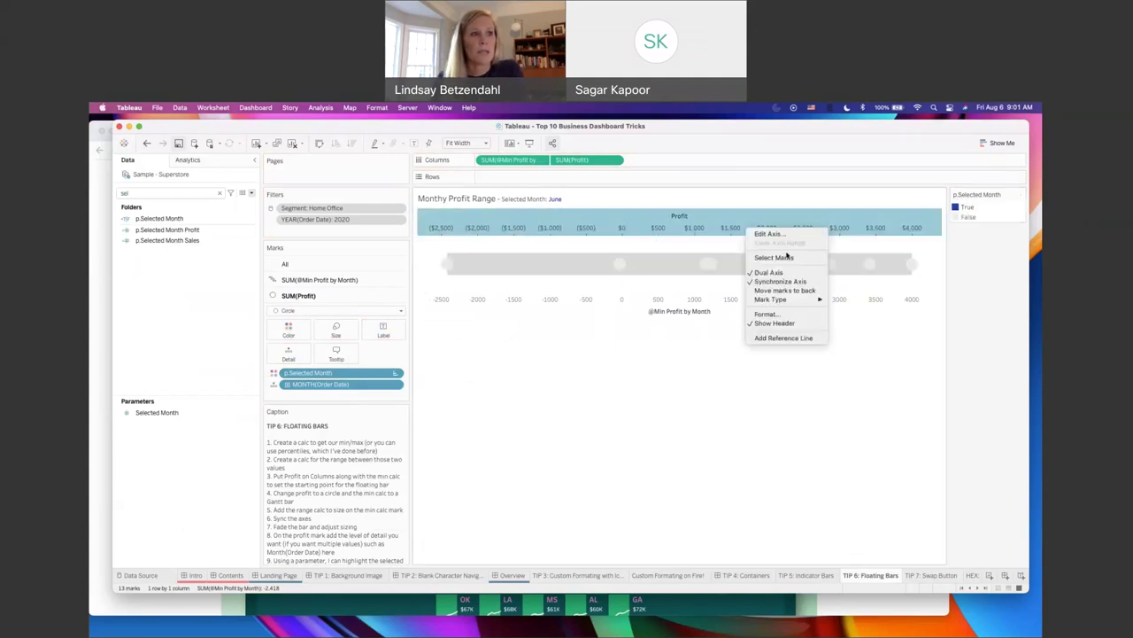
click(788, 323)
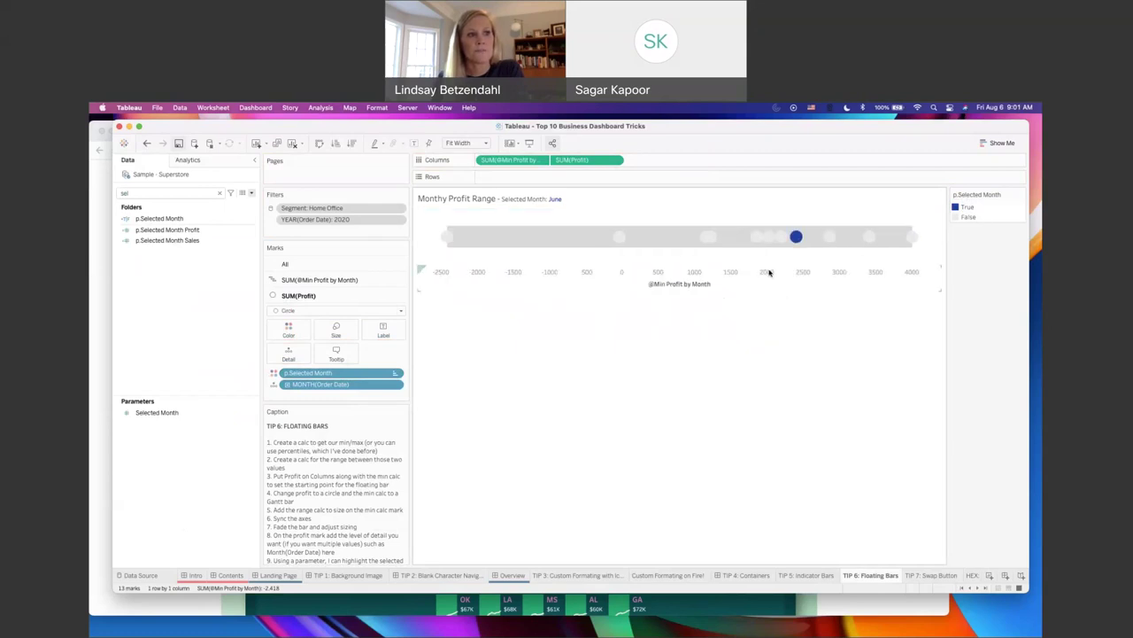
right_click(772, 273)
click(797, 357)
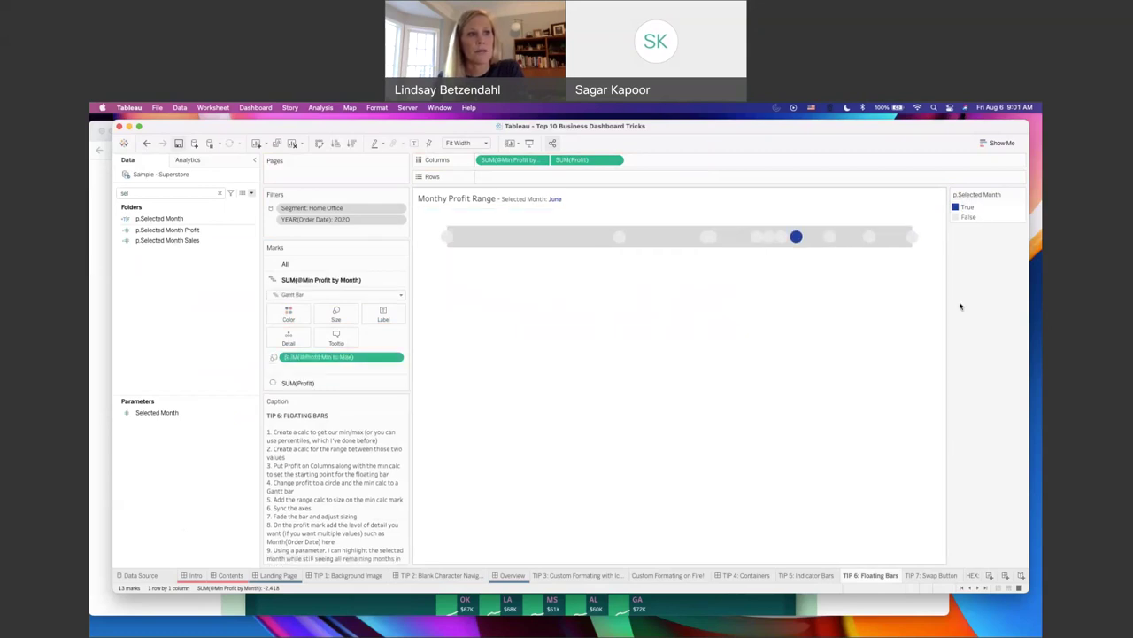
click(146, 145)
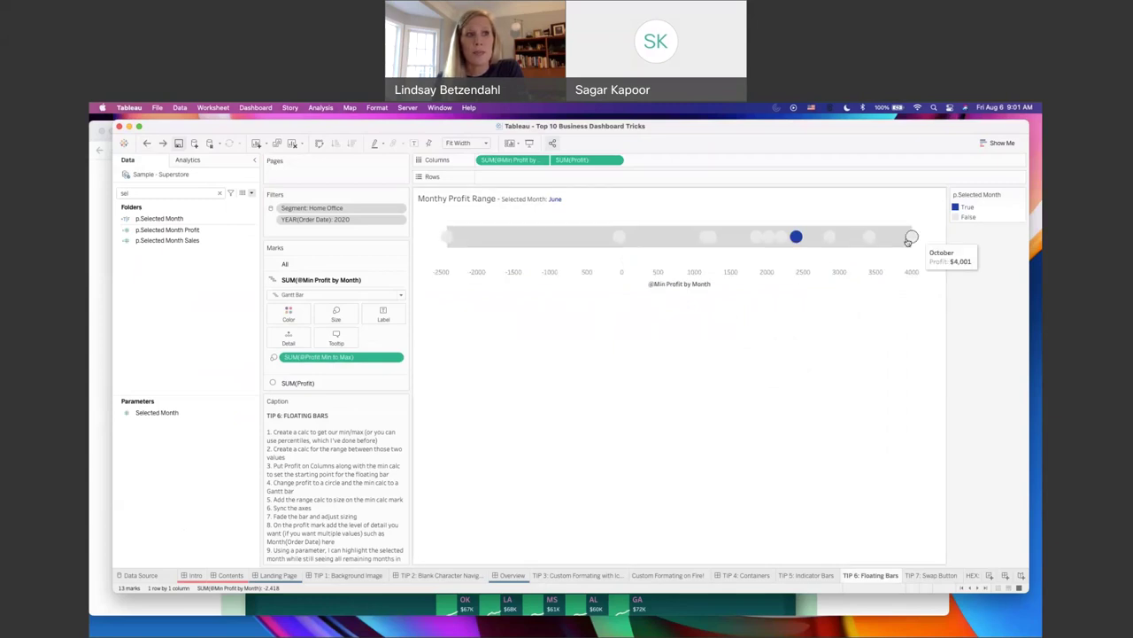
Step: Go to the TIP 7: Swap Button worksheet
mouse_move(797, 240)
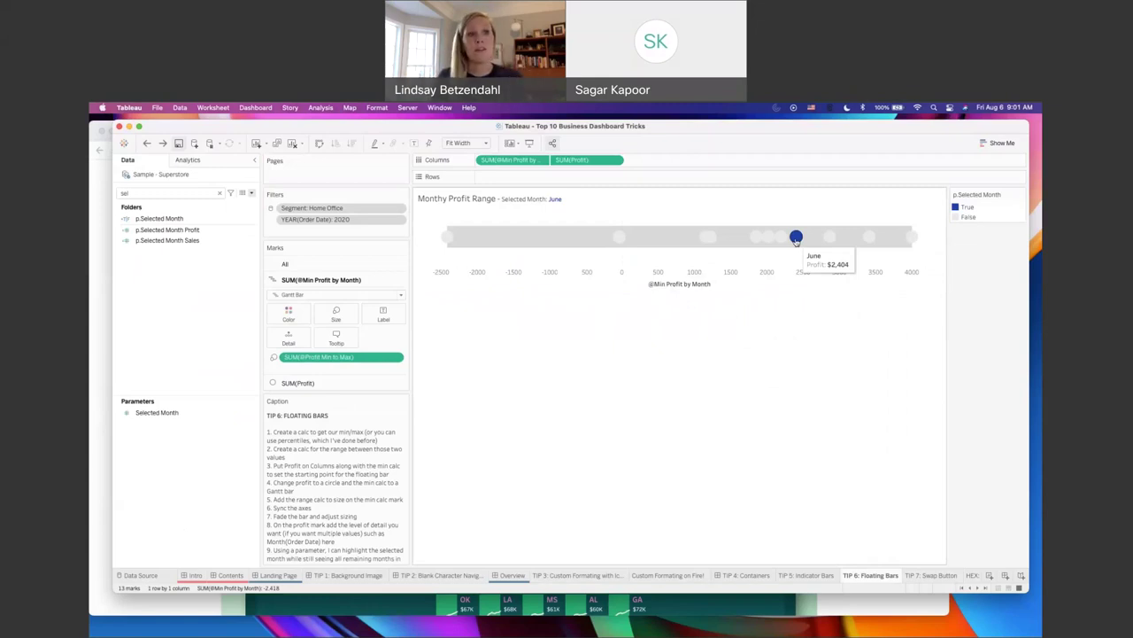
mouse_move(913, 239)
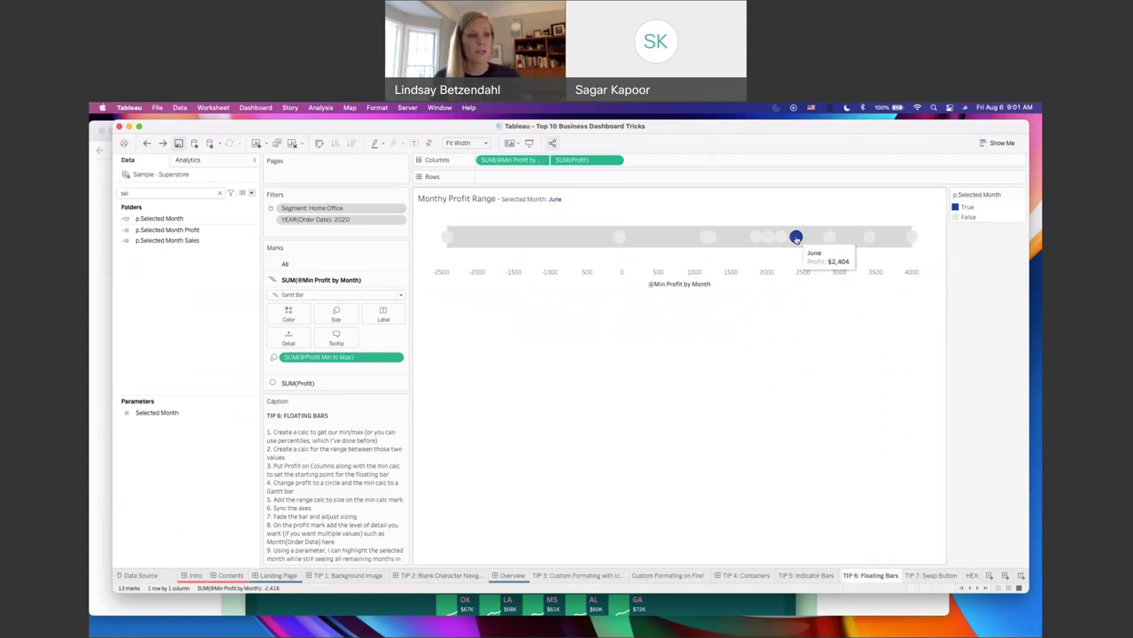
scroll(845, 580, right, 5)
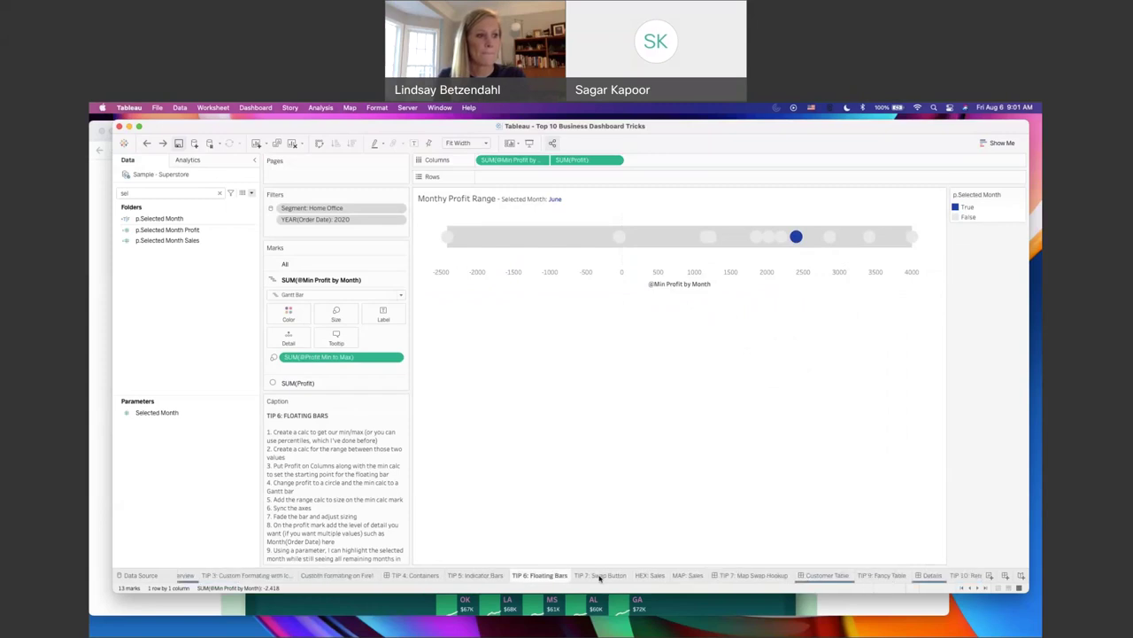
click(600, 576)
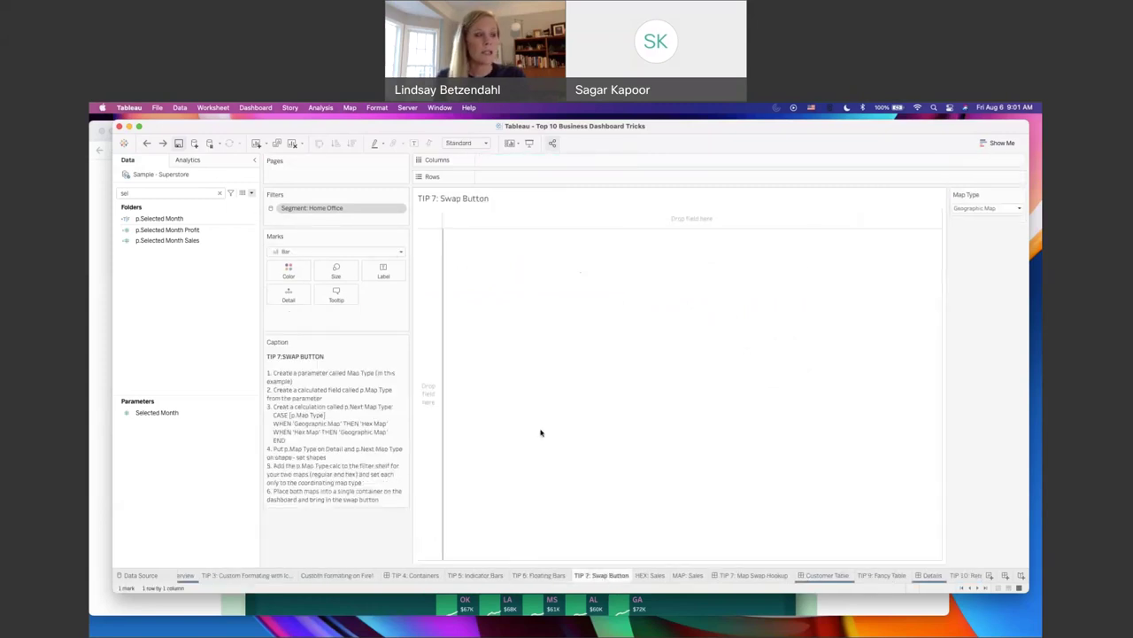
Step: Switch to Chrome and examine the Vaccinating the United States dashboard, from its headline figures down to the Distributed Vaccines per 100K People map
click(800, 613)
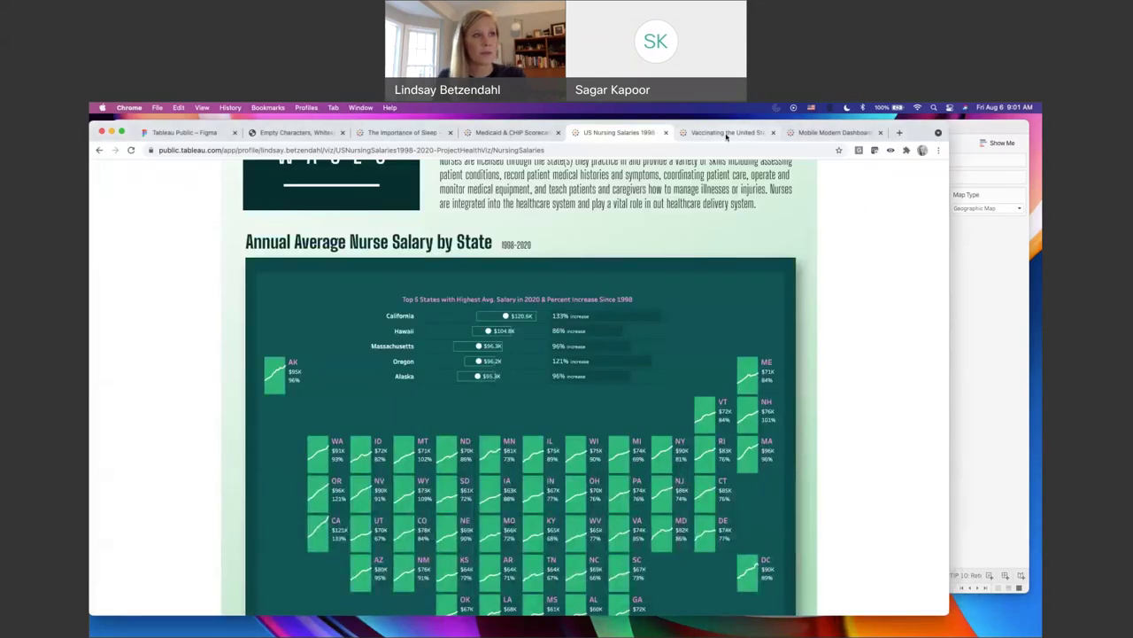
click(726, 134)
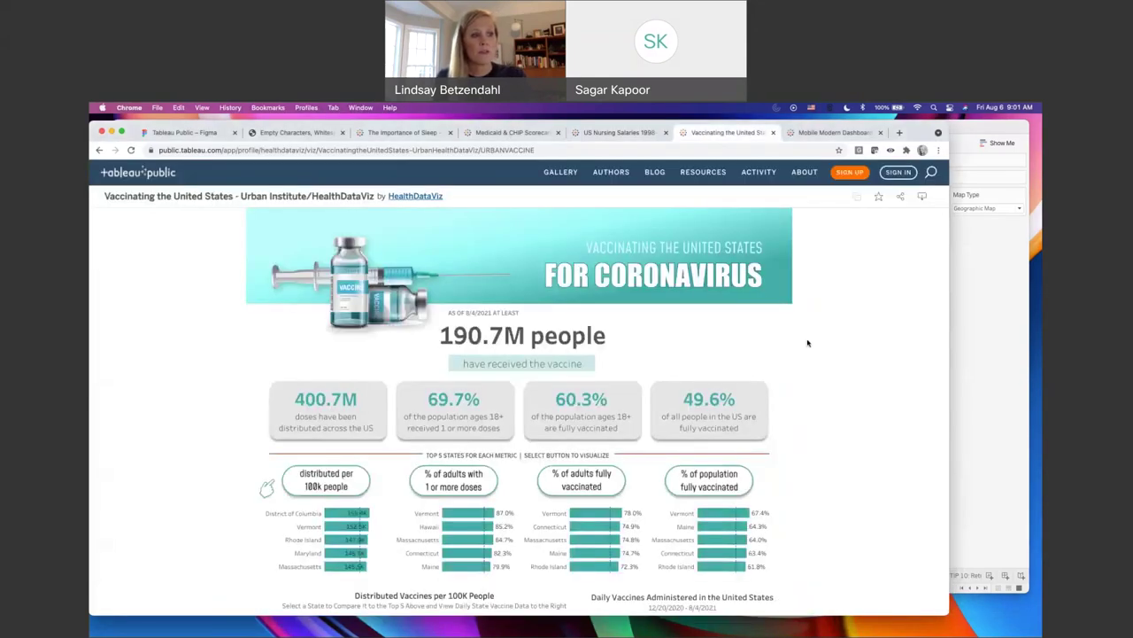
scroll(808, 343, down, 5)
scroll(808, 342, down, 3)
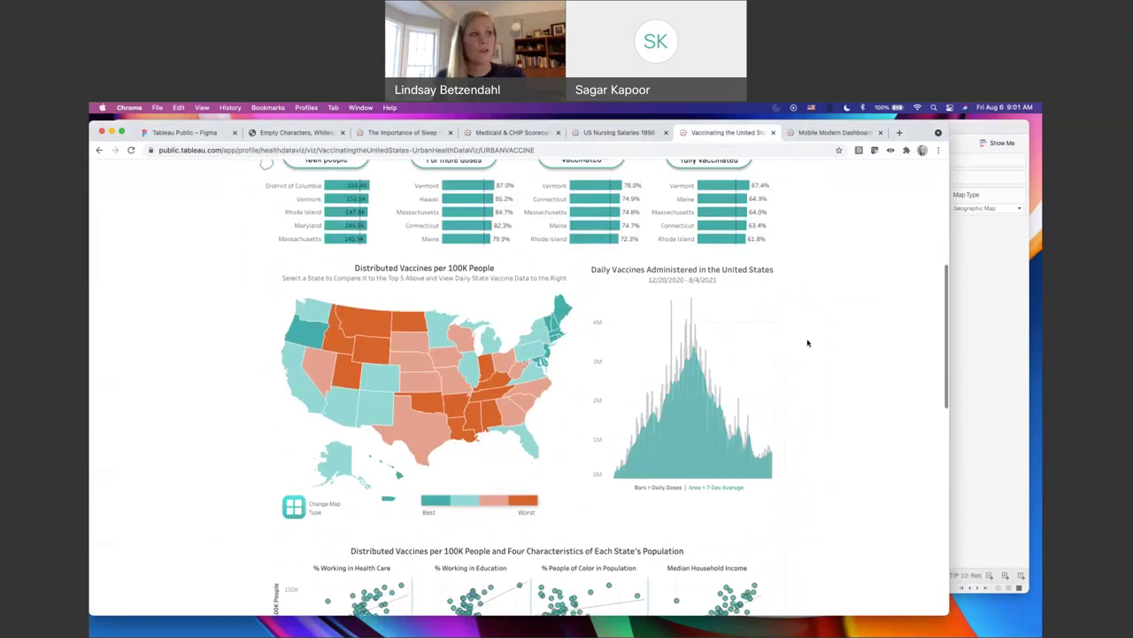
scroll(808, 342, up, 3)
scroll(808, 343, up, 4)
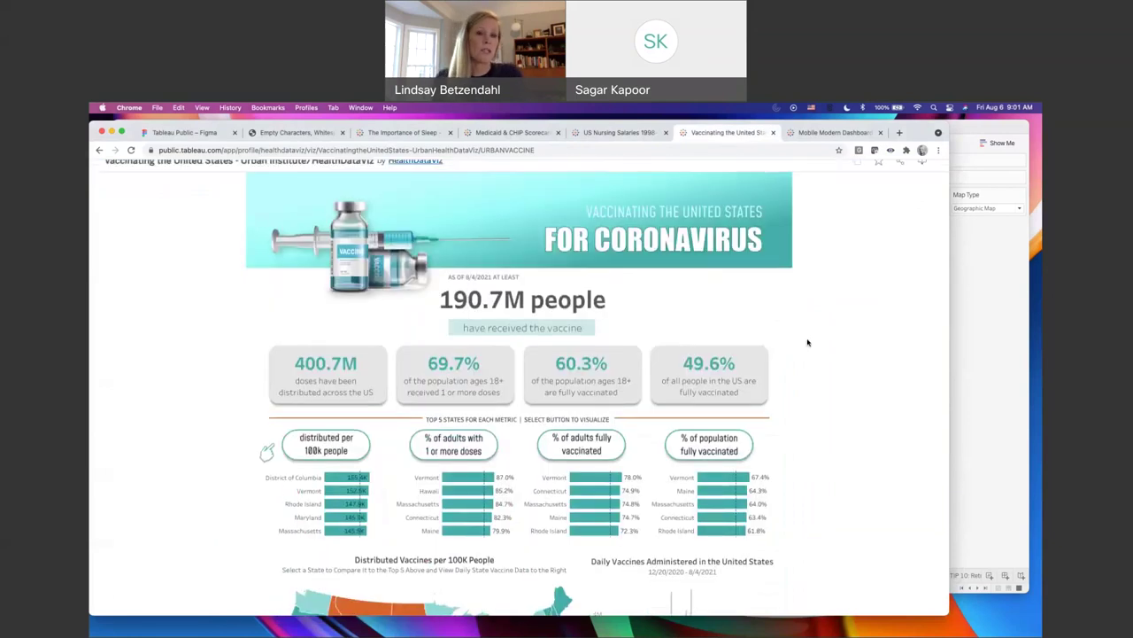
scroll(814, 354, down, 3)
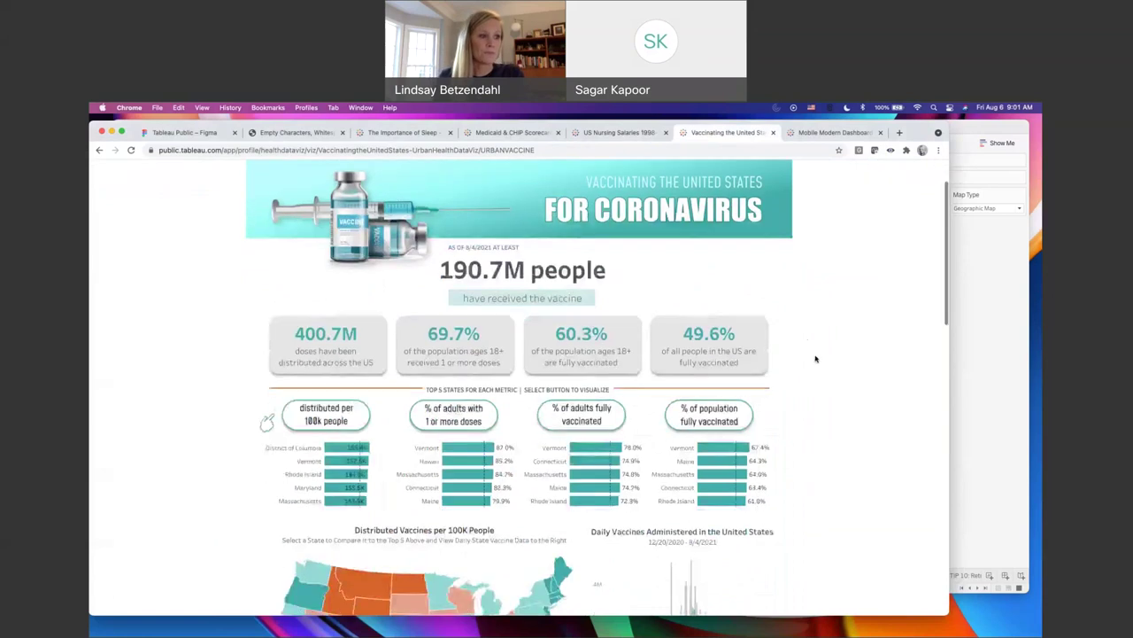
scroll(815, 359, down, 4)
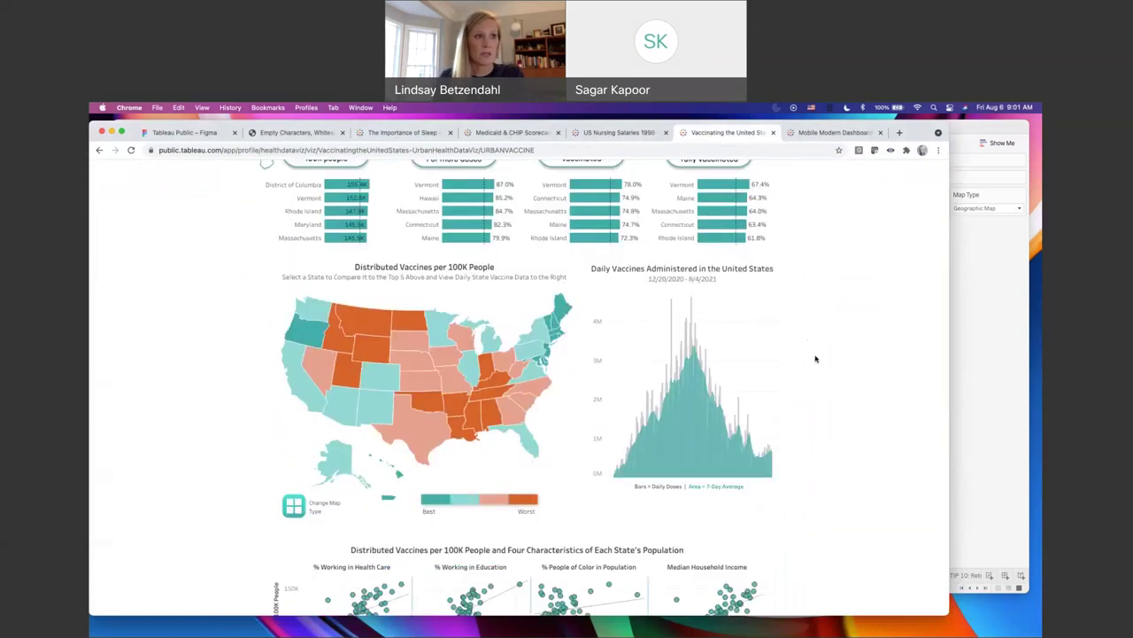
scroll(815, 359, down, 2)
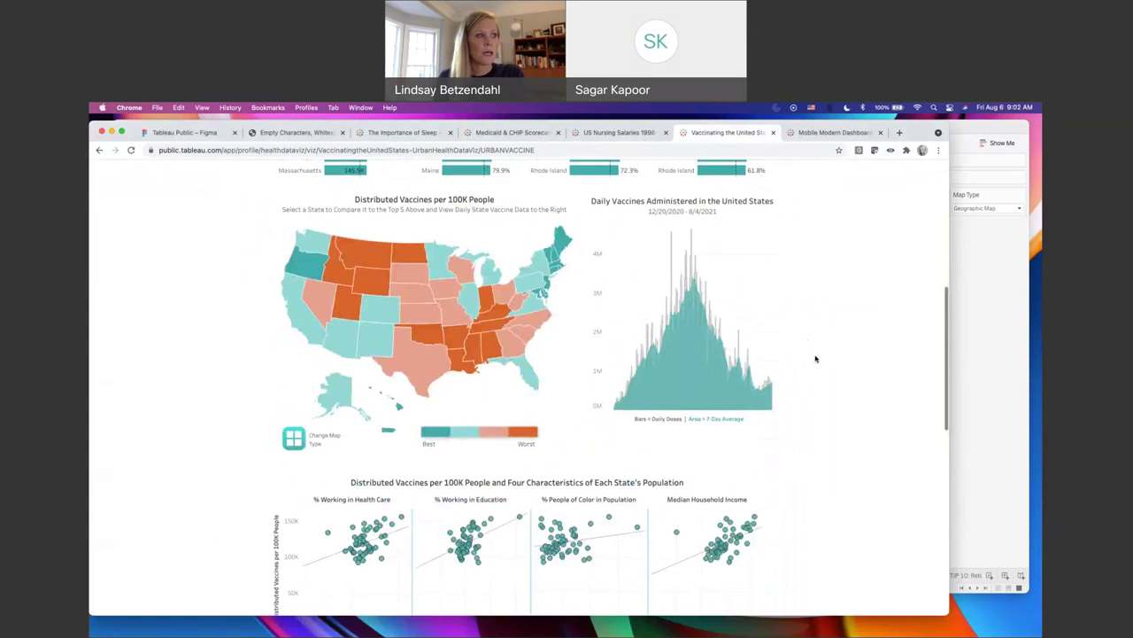
Step: Demonstrate the Change Map Type swap on the Distributed Vaccines per 100K People map, toggling between the geographic and hex maps
click(294, 439)
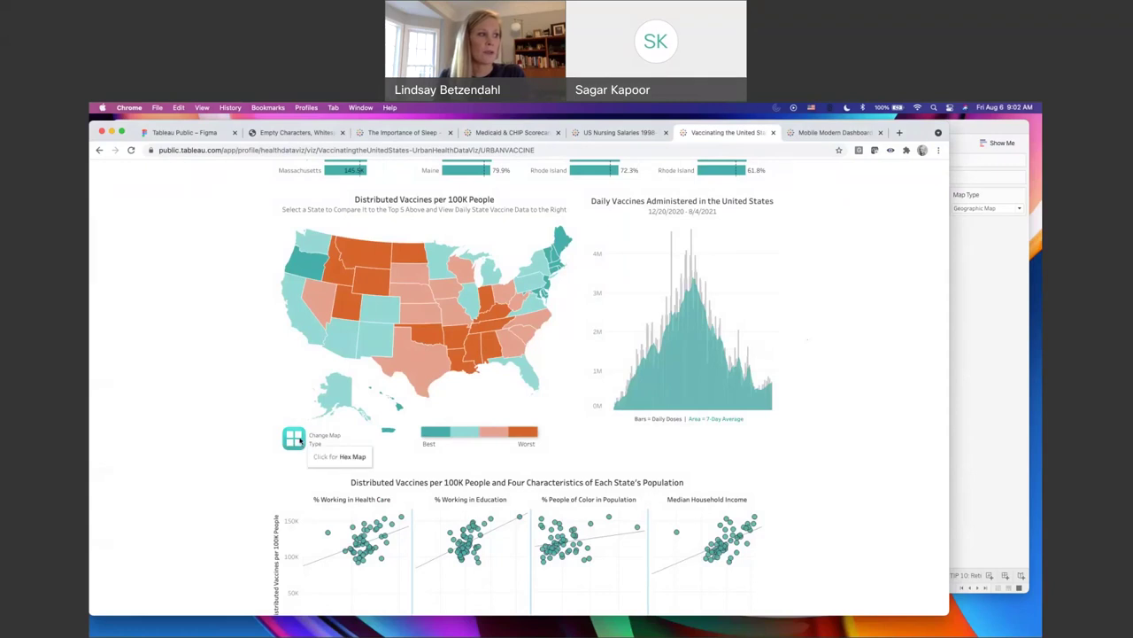
click(301, 441)
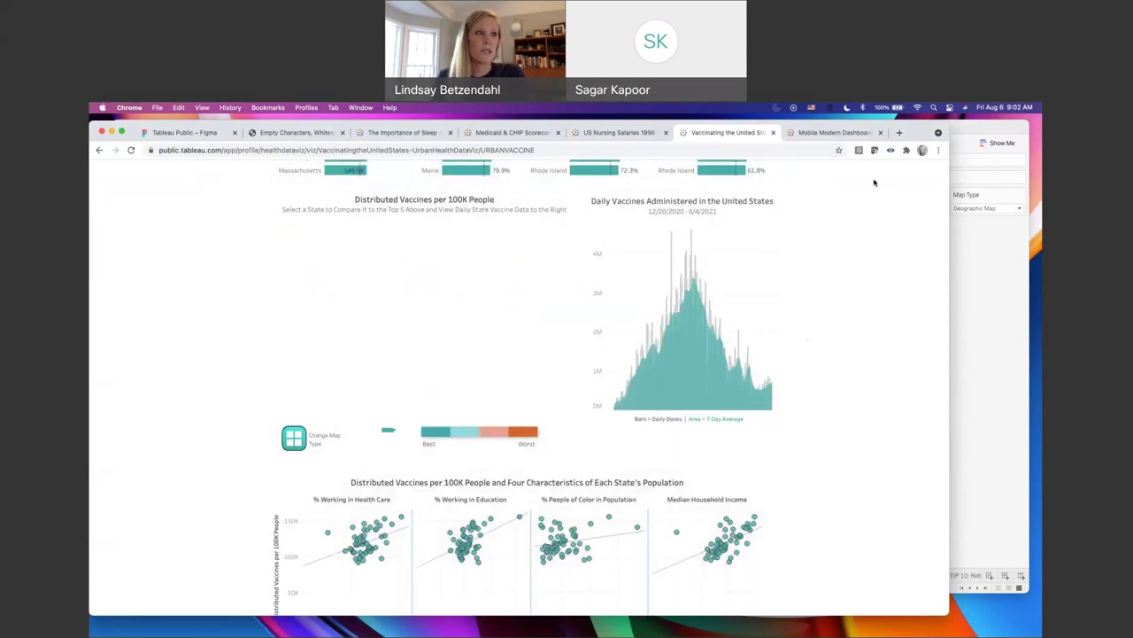
scroll(866, 212, up, 1)
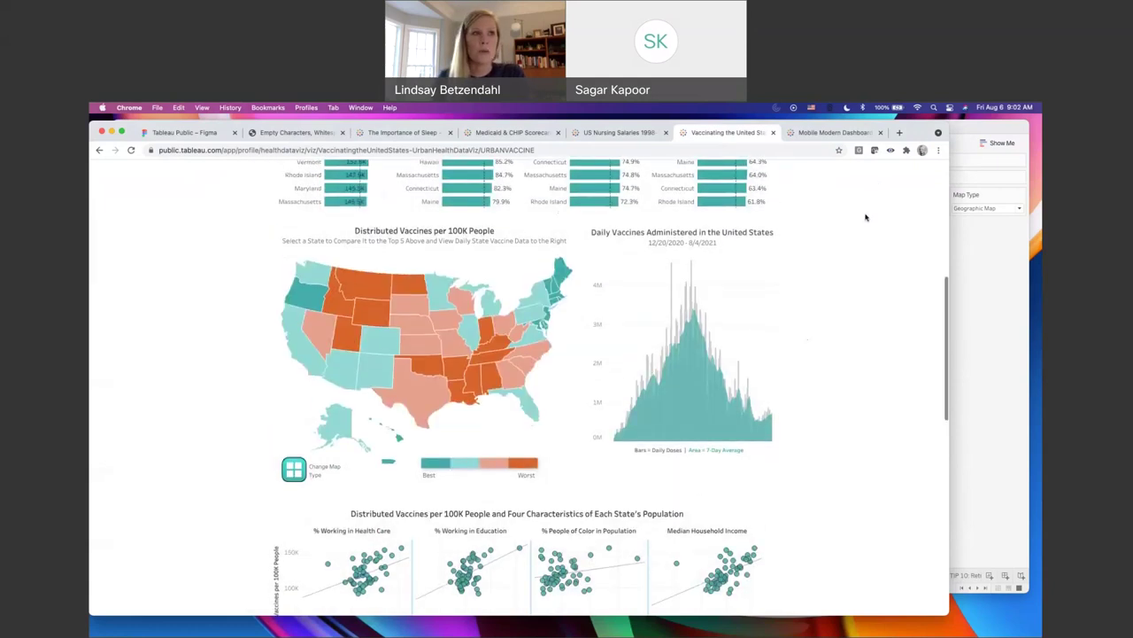
Step: Bring up the Mobile Modern Dashboard and swap its product category to Office Supplies
click(824, 133)
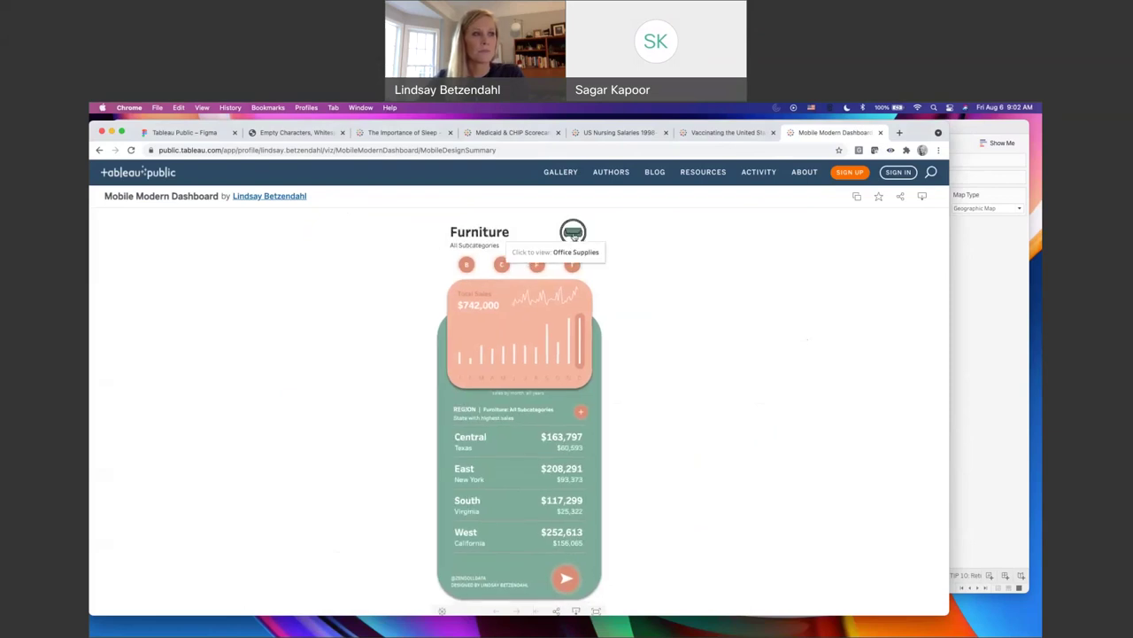
click(573, 233)
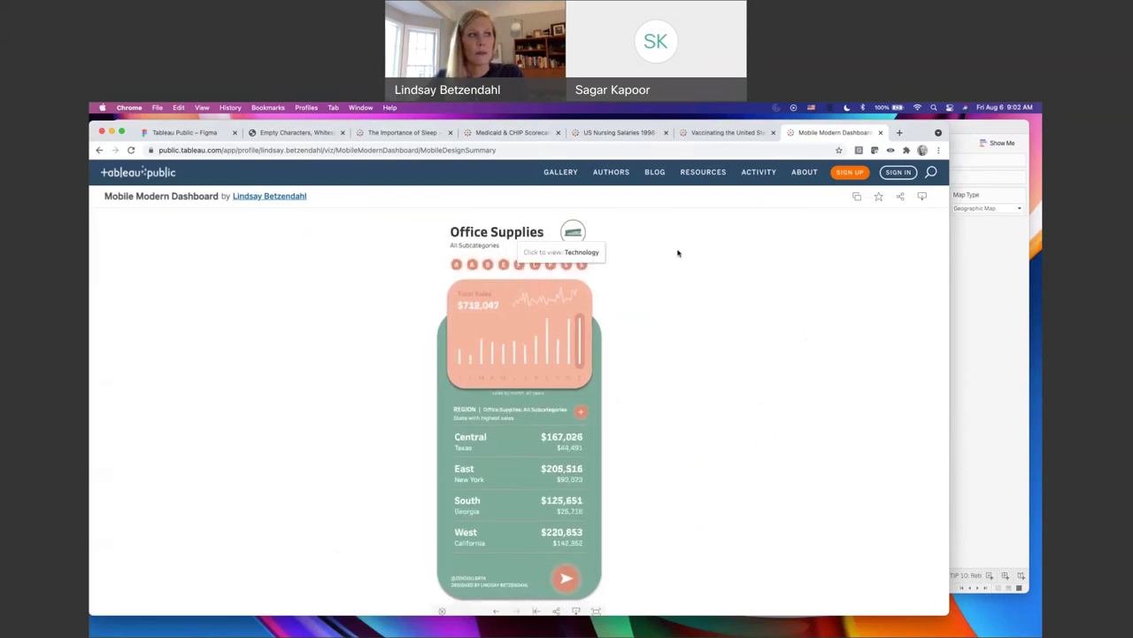
click(573, 232)
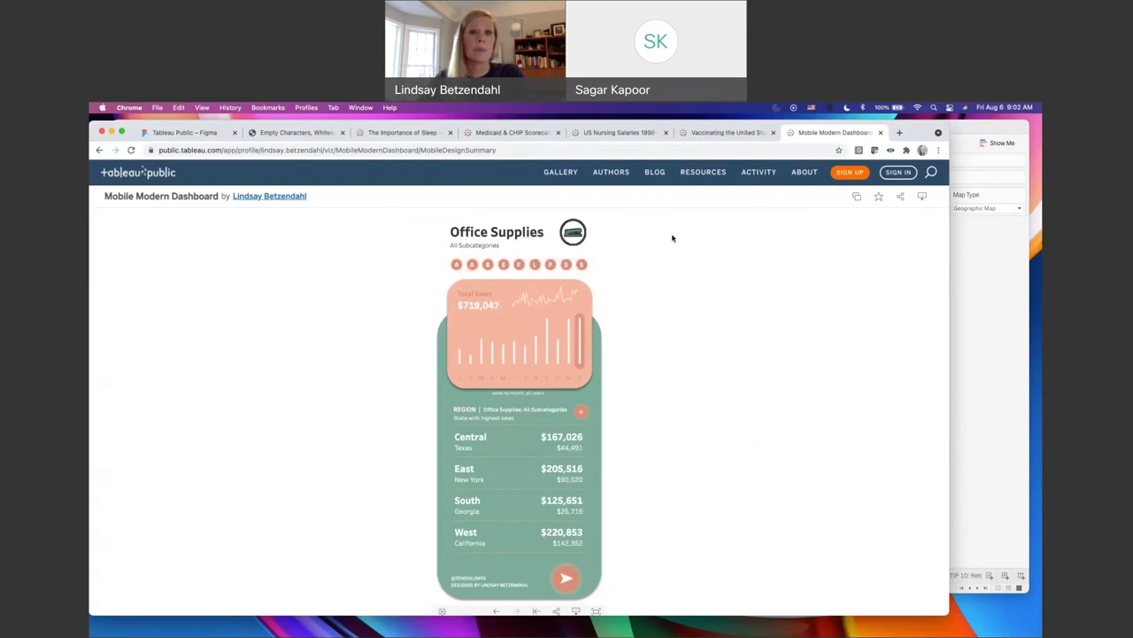
Step: Swap the Mobile Modern Dashboard's product category to Furniture and on to Technology, and switch back to Tableau
click(576, 234)
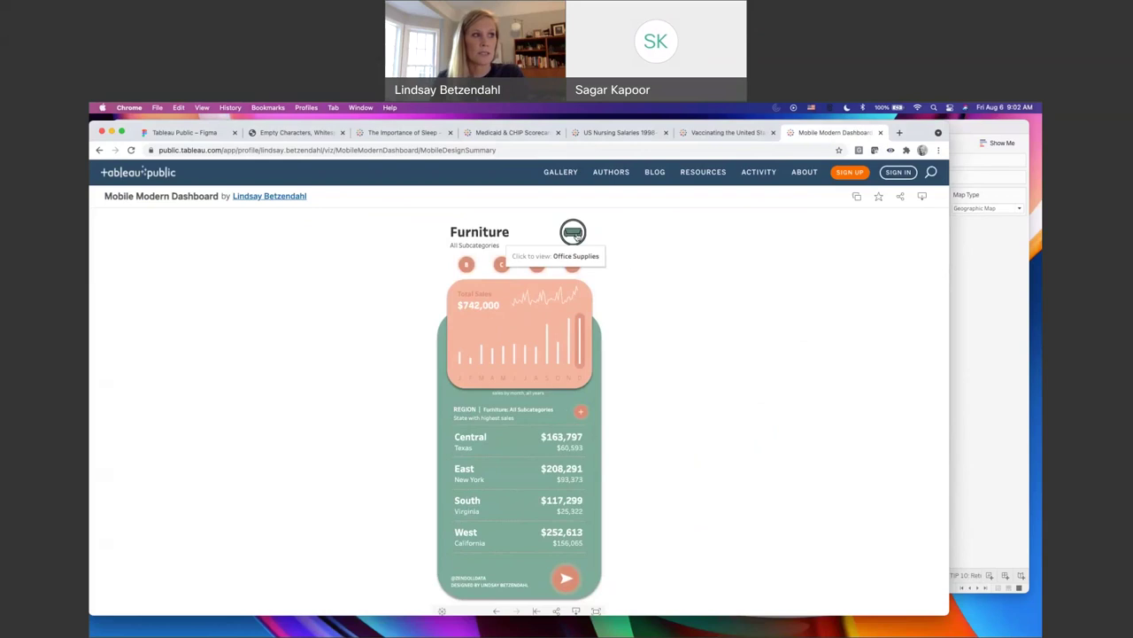
click(575, 234)
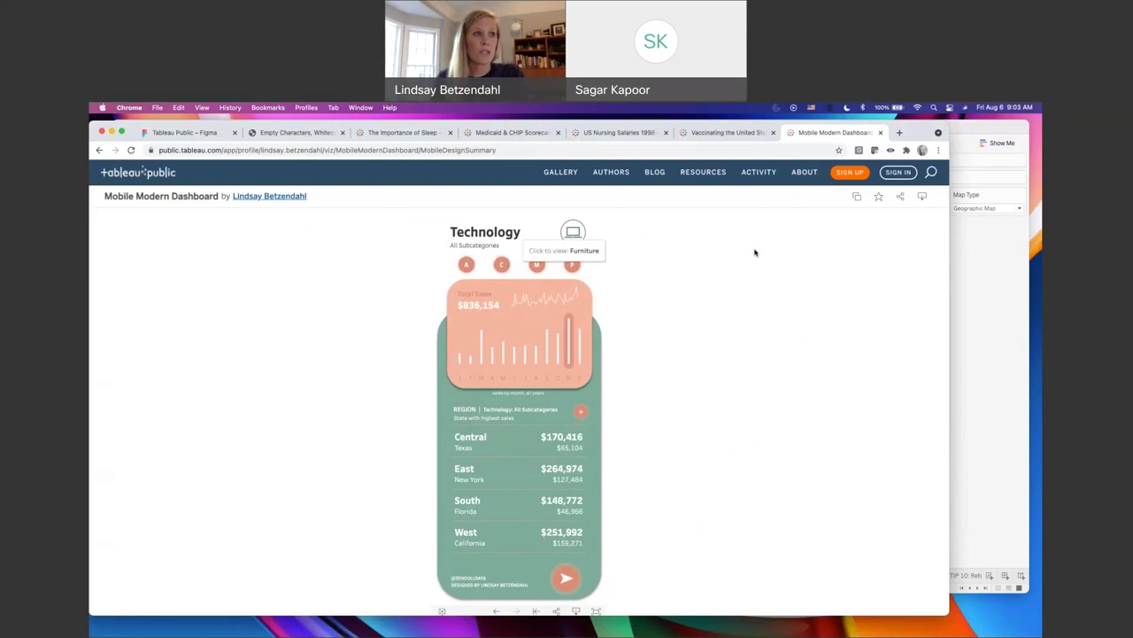
click(981, 295)
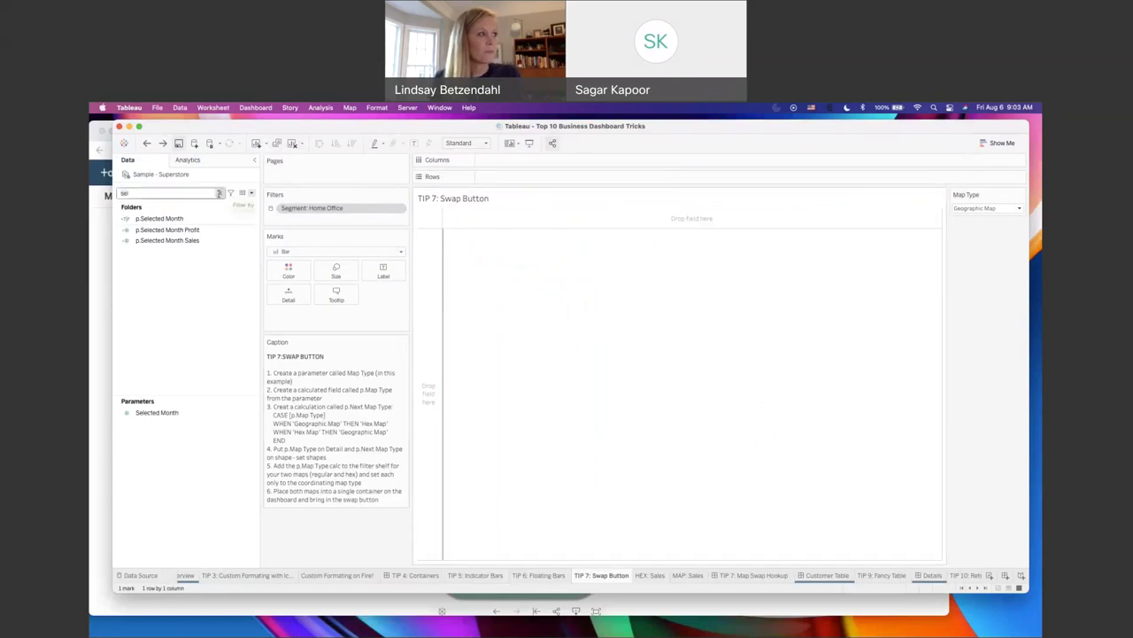
Step: Clear the field search and review the Map Type parameter's data type and list of allowable values
click(219, 193)
scroll(184, 374, down, 1)
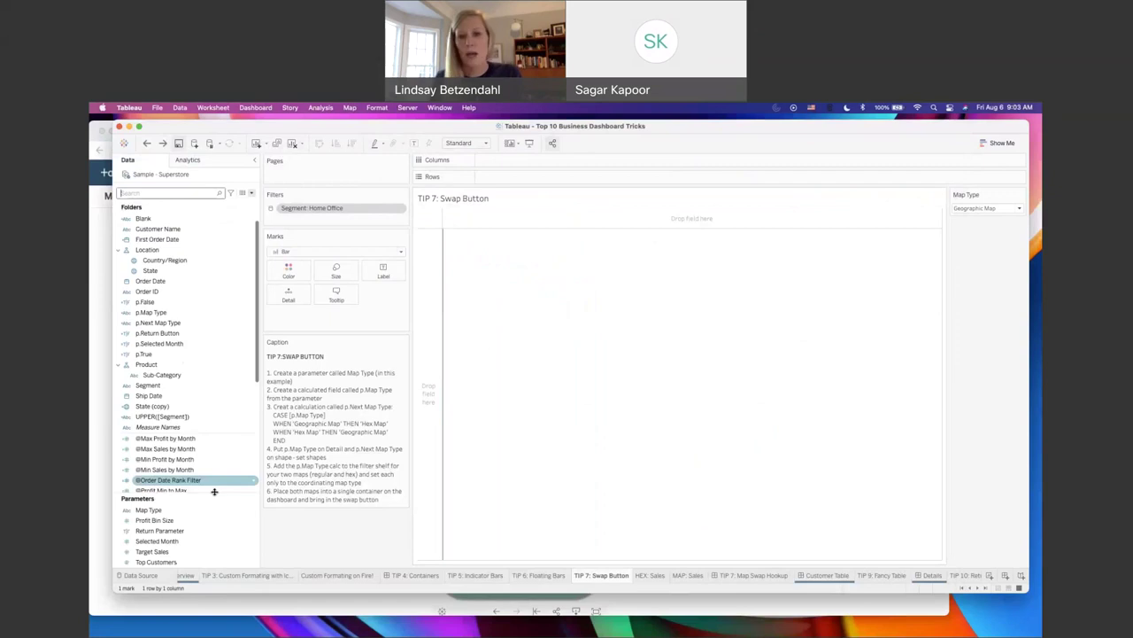
right_click(173, 512)
click(195, 401)
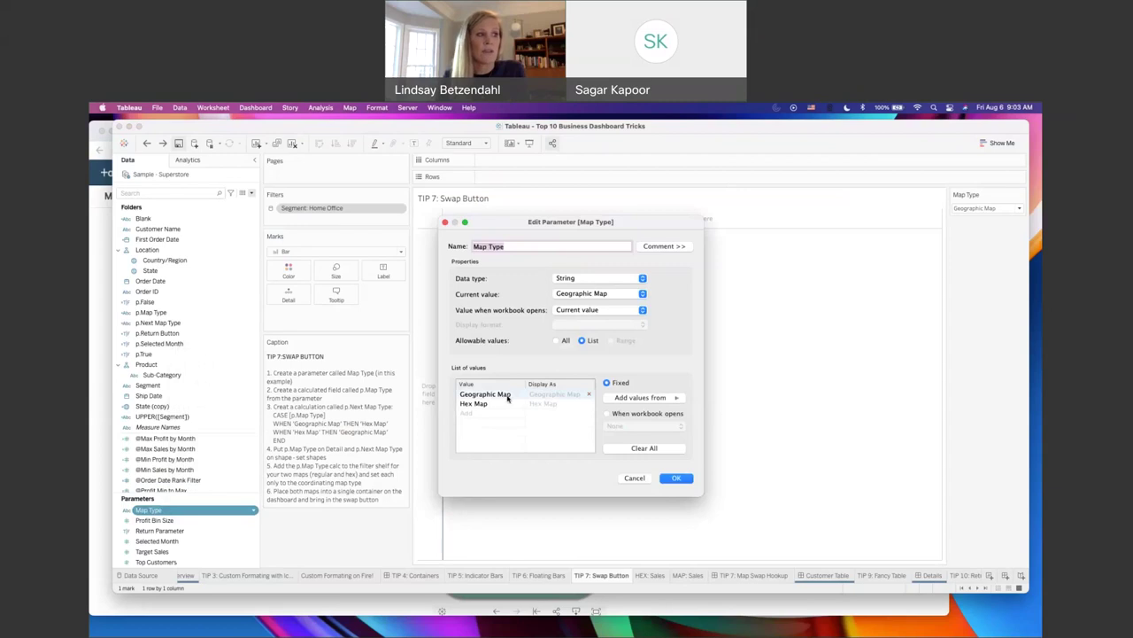
click(678, 478)
Step: Search the fields for "p." and review the formula of the p.Map Type calculated field
click(155, 193)
text(p.)
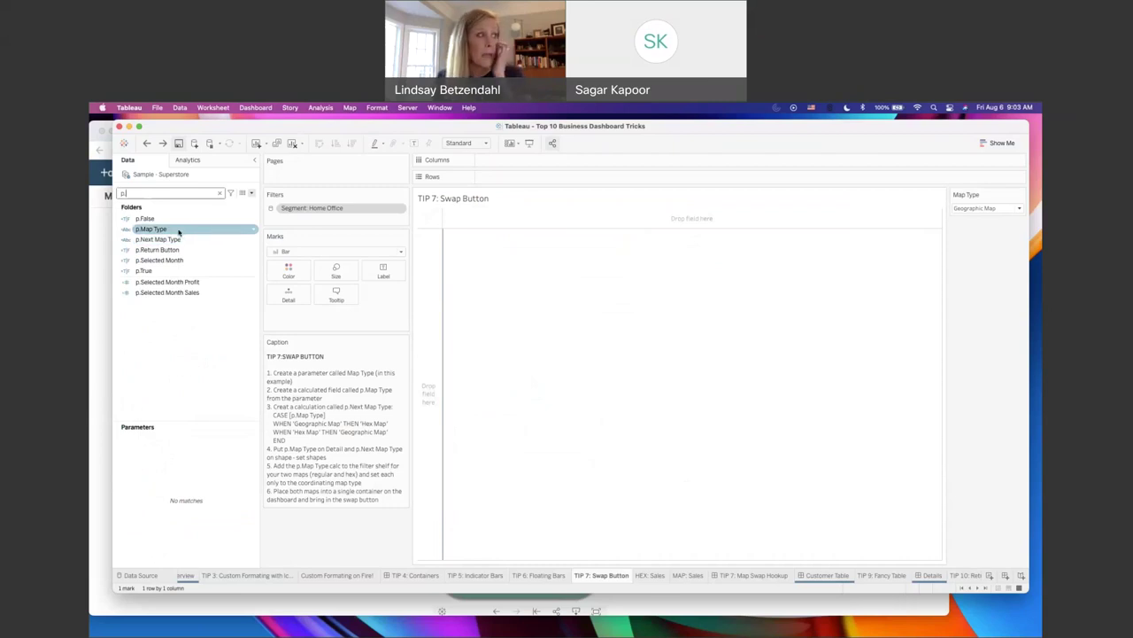
right_click(178, 231)
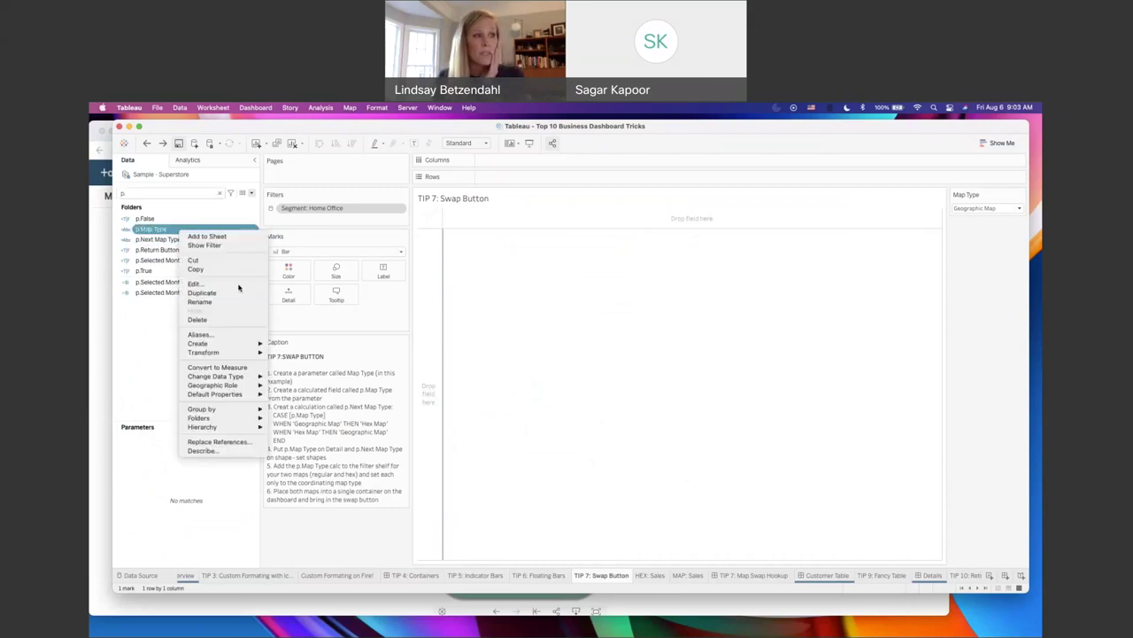
click(232, 284)
double_click(585, 329)
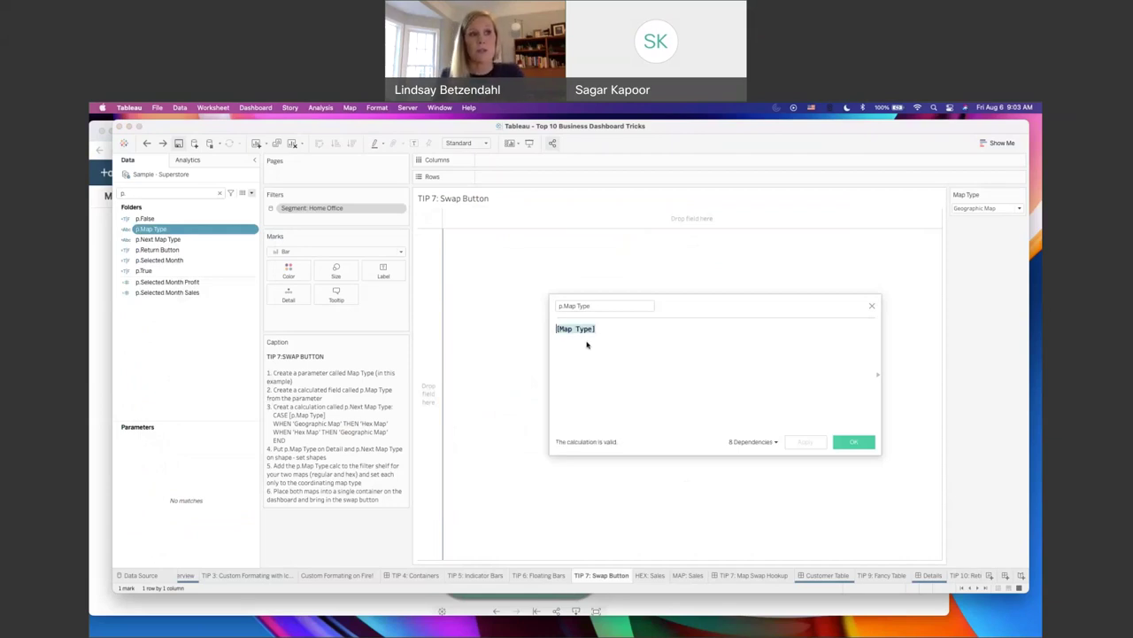
click(872, 308)
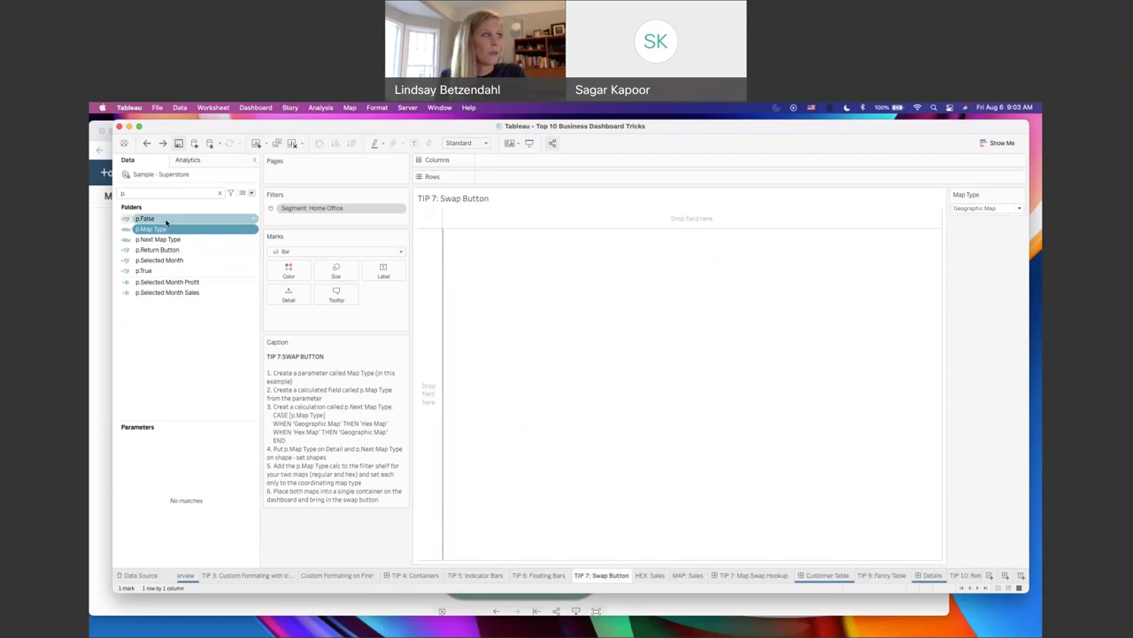
Step: Open the p.Next Map Type calculation and examine its CASE statement and the p.Map Type field it references
right_click(205, 245)
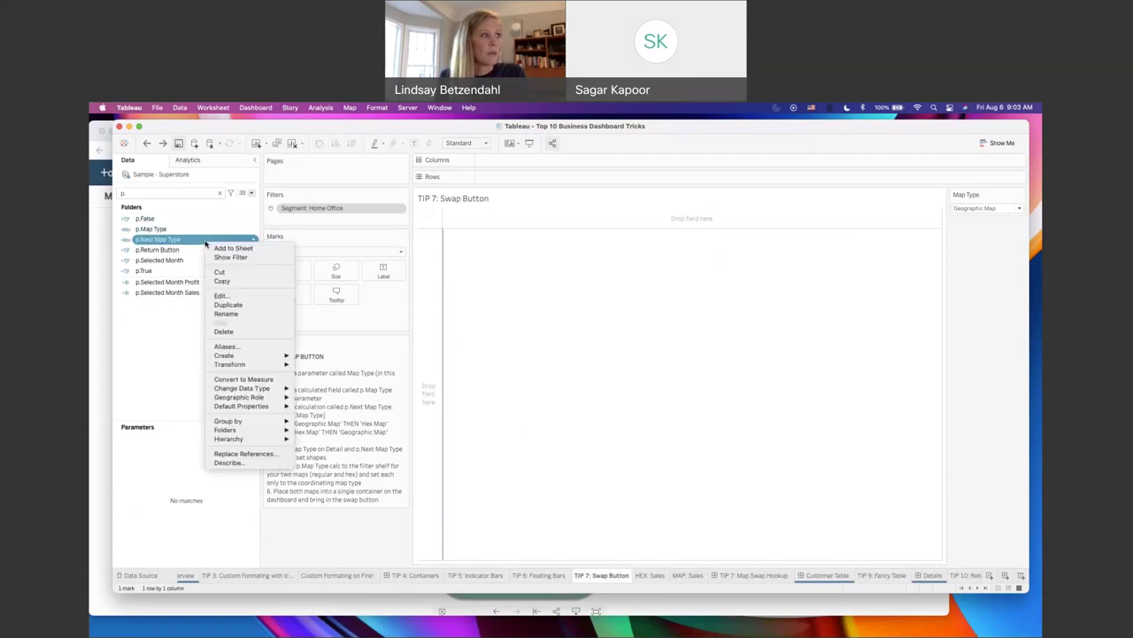
click(230, 298)
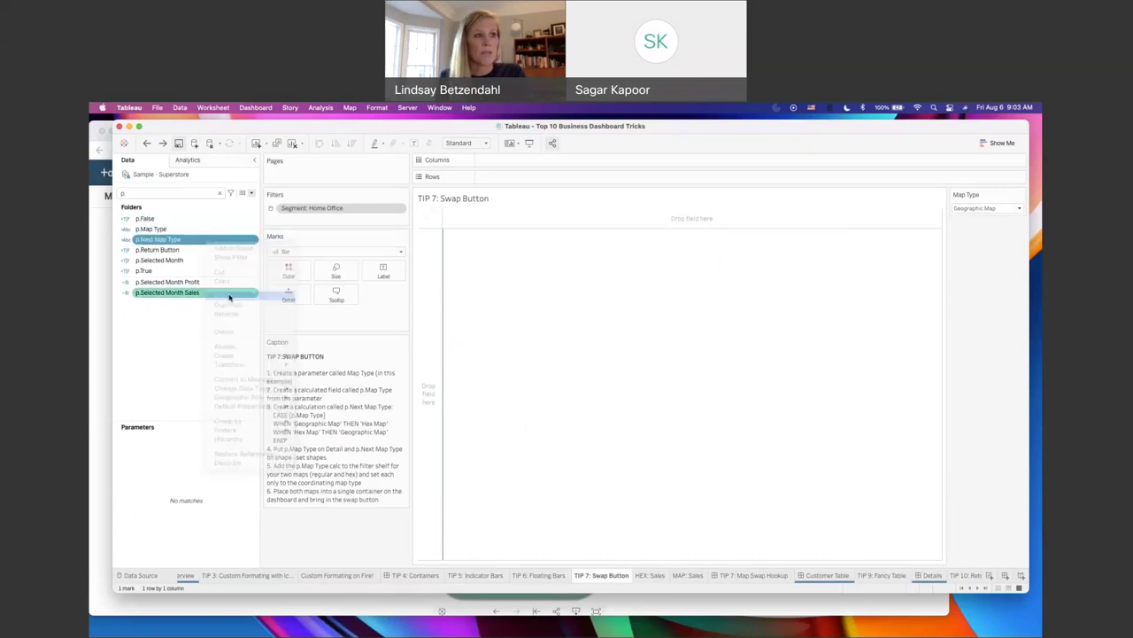
drag(556, 327, 732, 395)
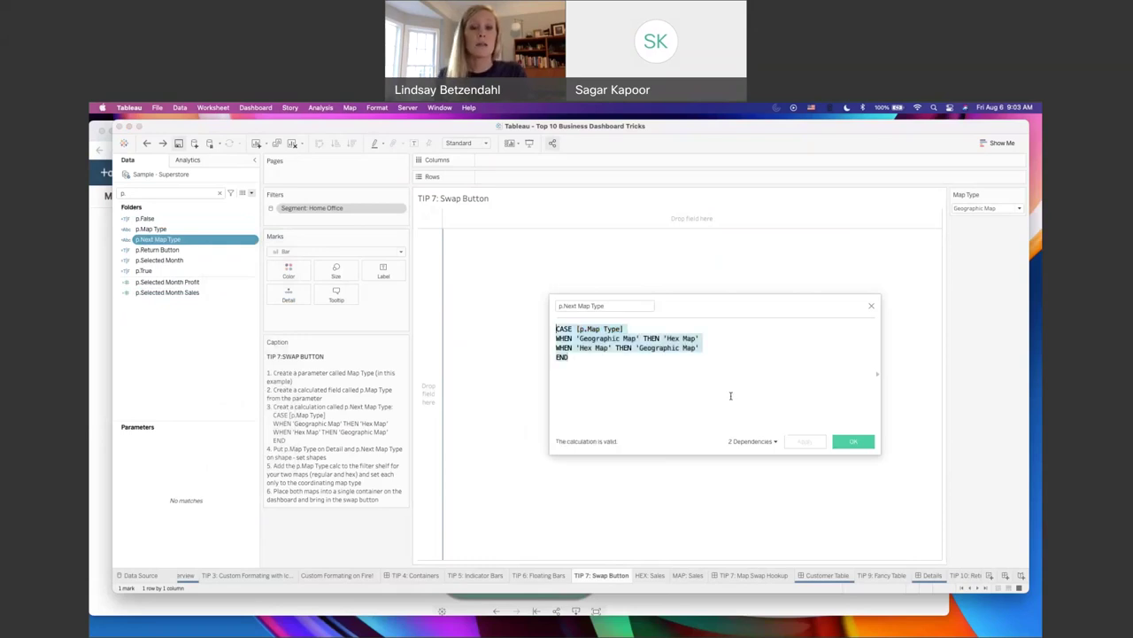
click(732, 395)
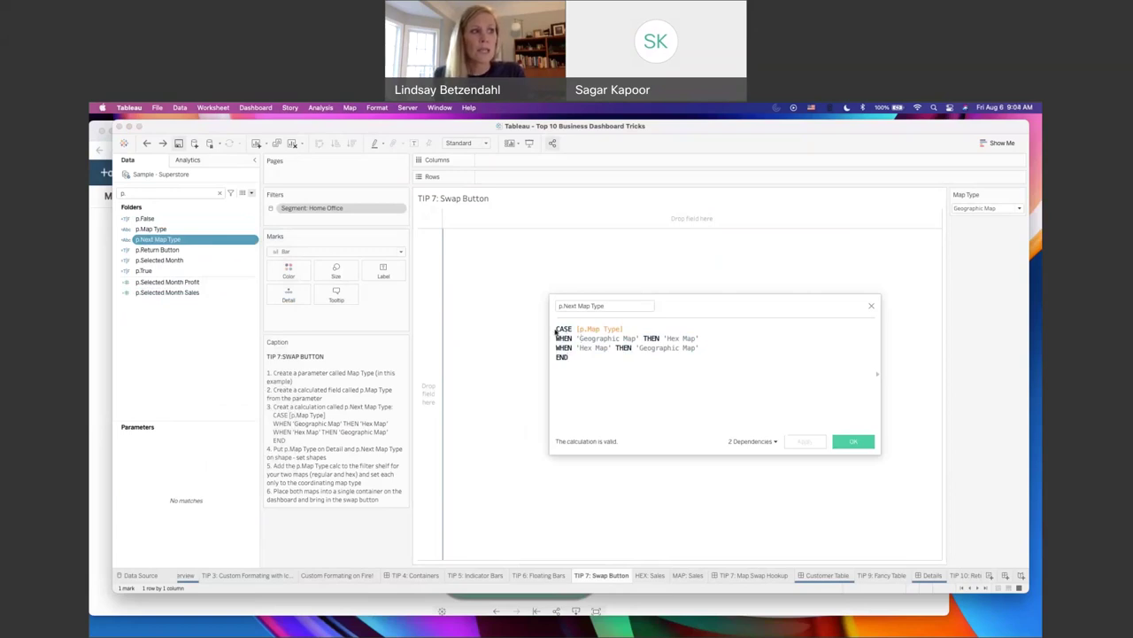
drag(577, 330, 631, 327)
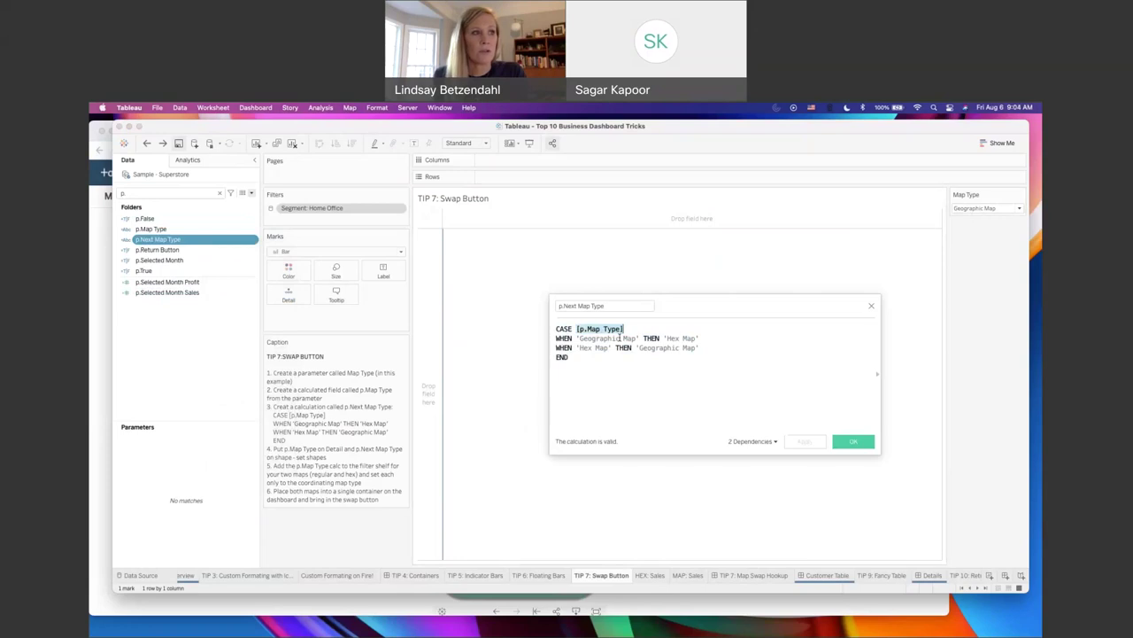
text([p.Map Type])
drag(671, 329, 624, 330)
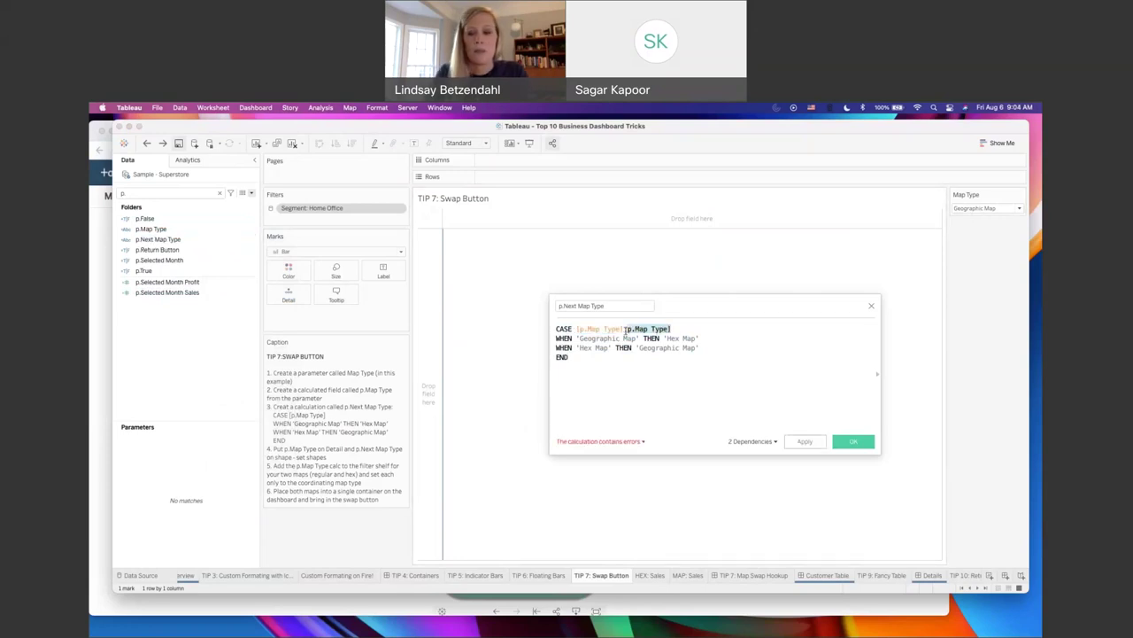
key(BackSpace)
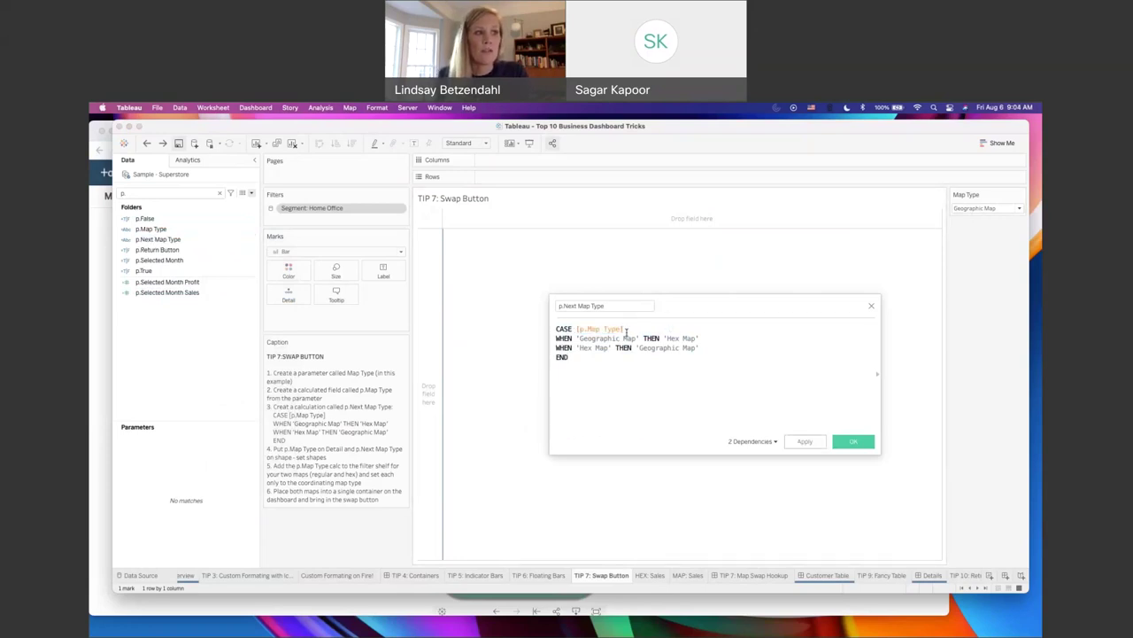
Step: Demonstrate a three-way swap in p.Next Map Type, with 'Hex Map' leading to 'Chart' and 'Chart' to 'Geographic Map', and close the calculation editor
click(593, 347)
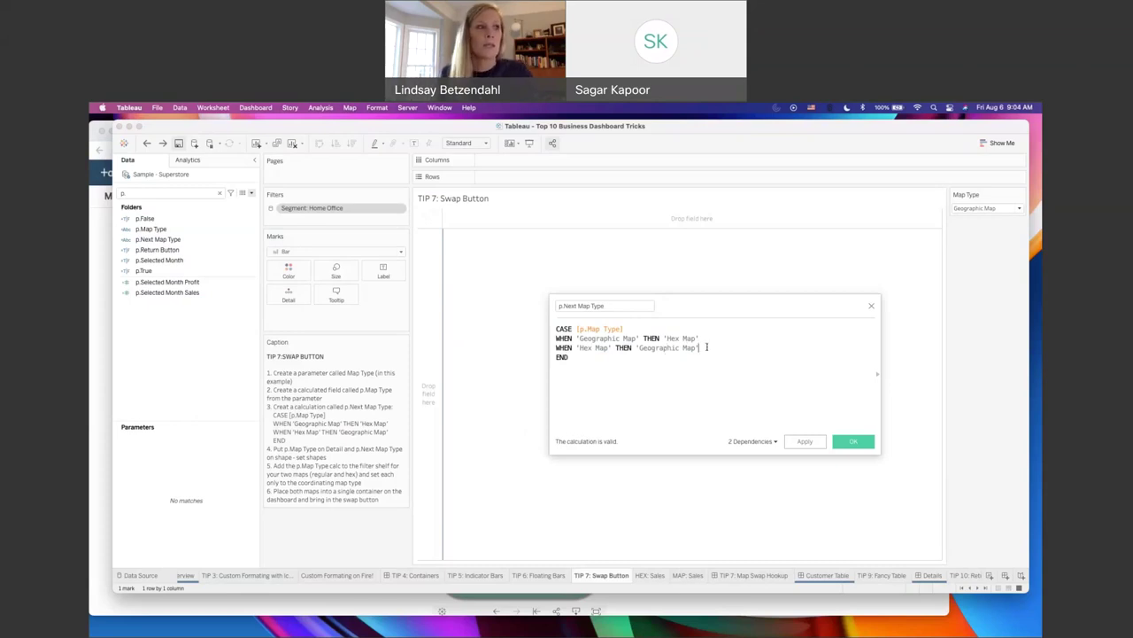
drag(638, 347, 696, 348)
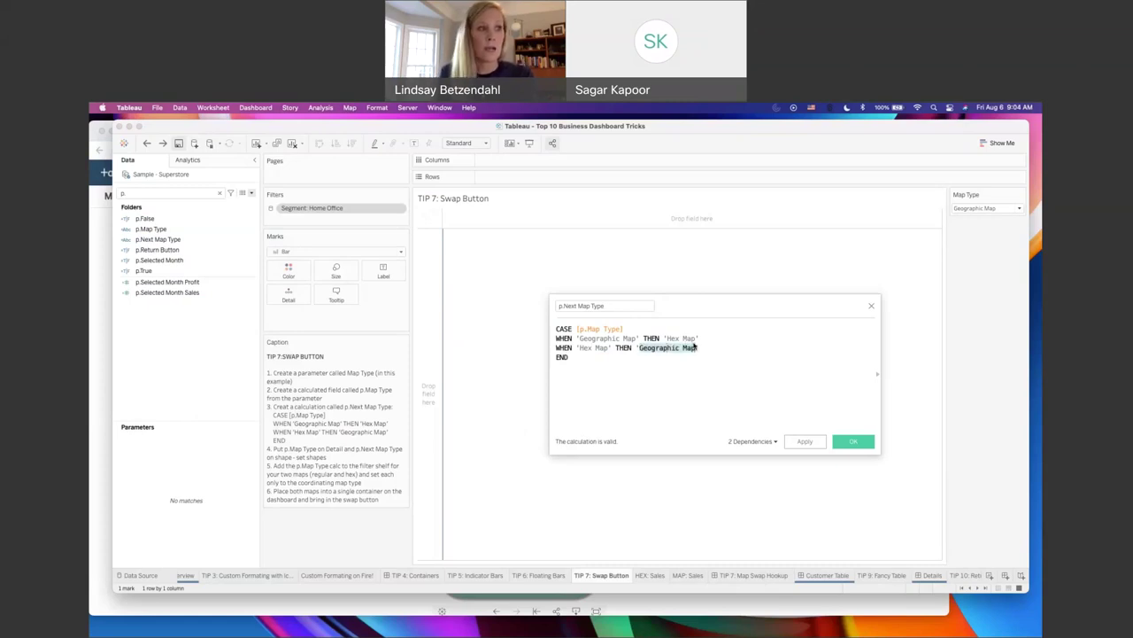
text(Chart)
key(Return)
text(WH)
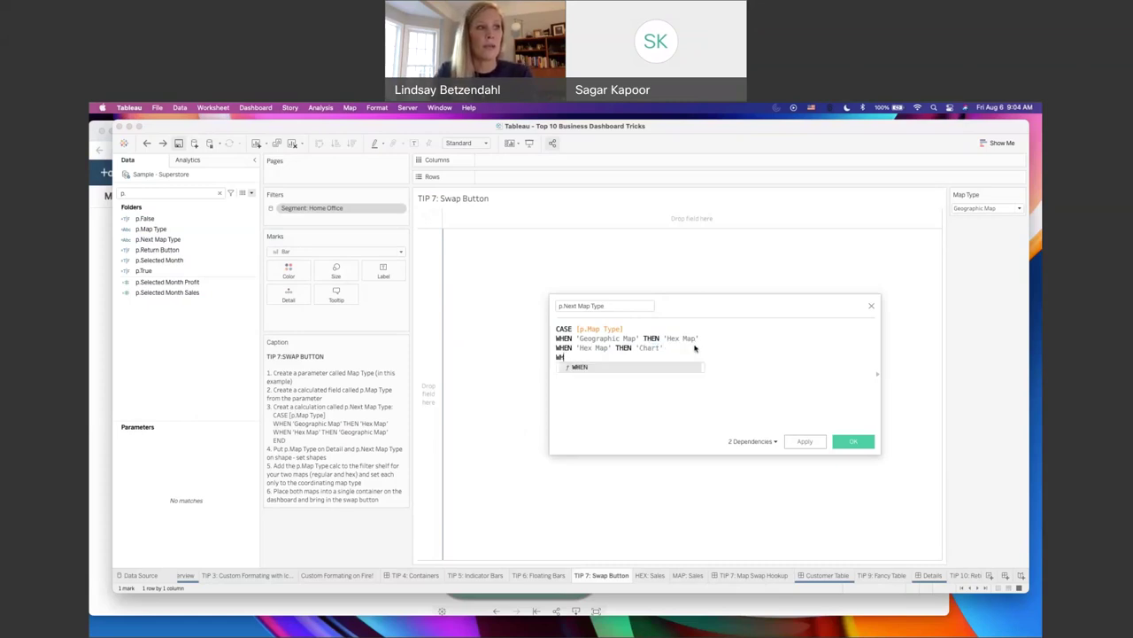
text(EN 'Chart' T)
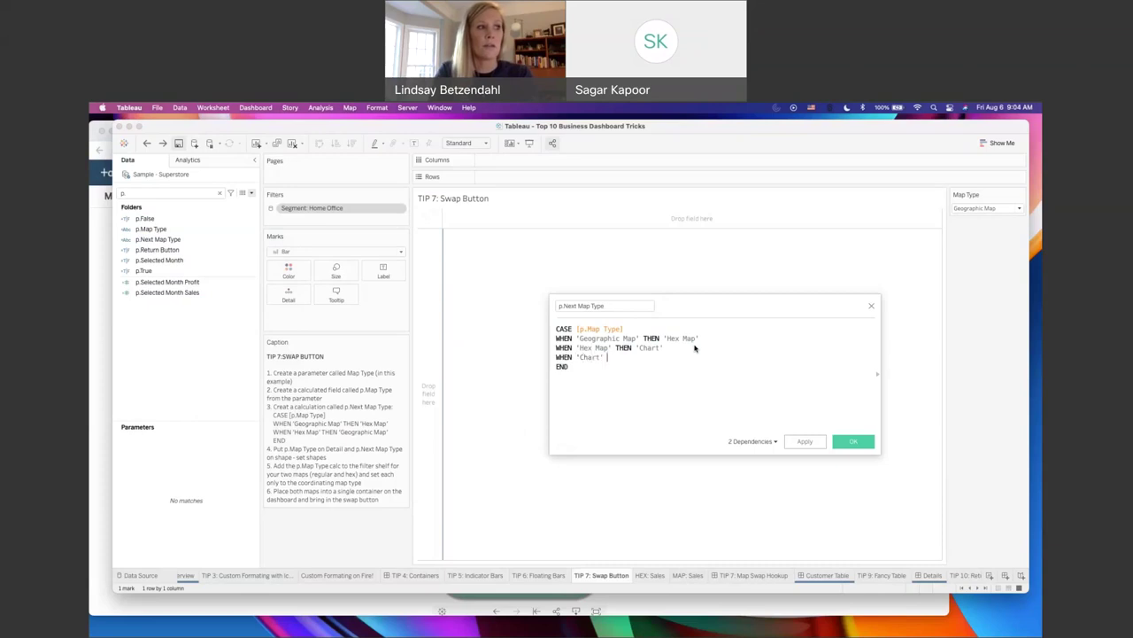
text(HEN 'Geographic Map')
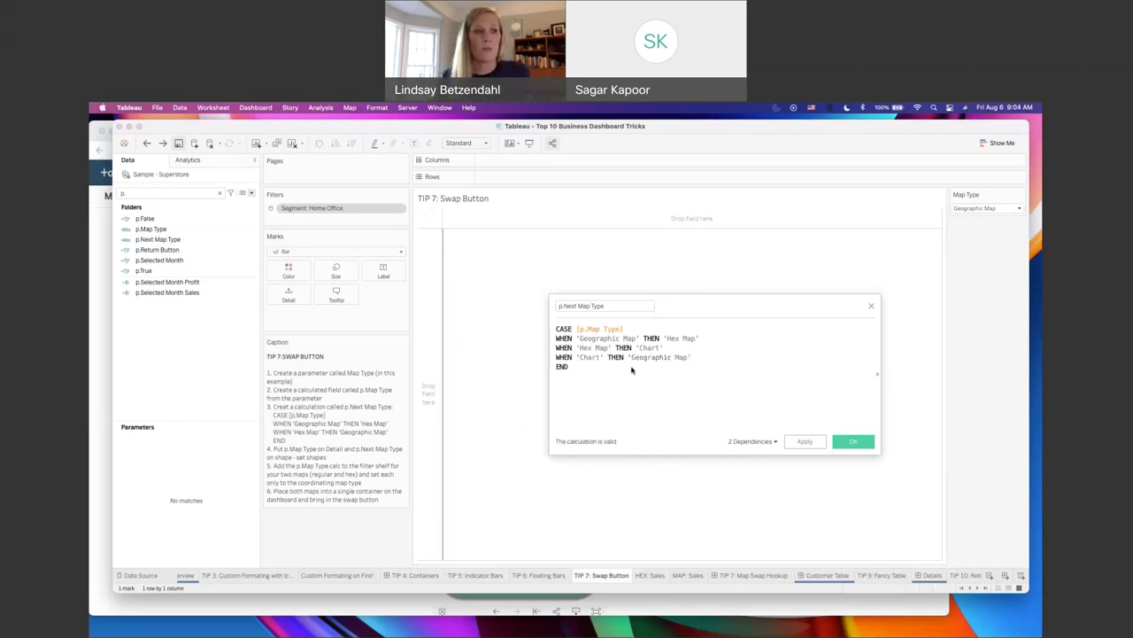
click(872, 305)
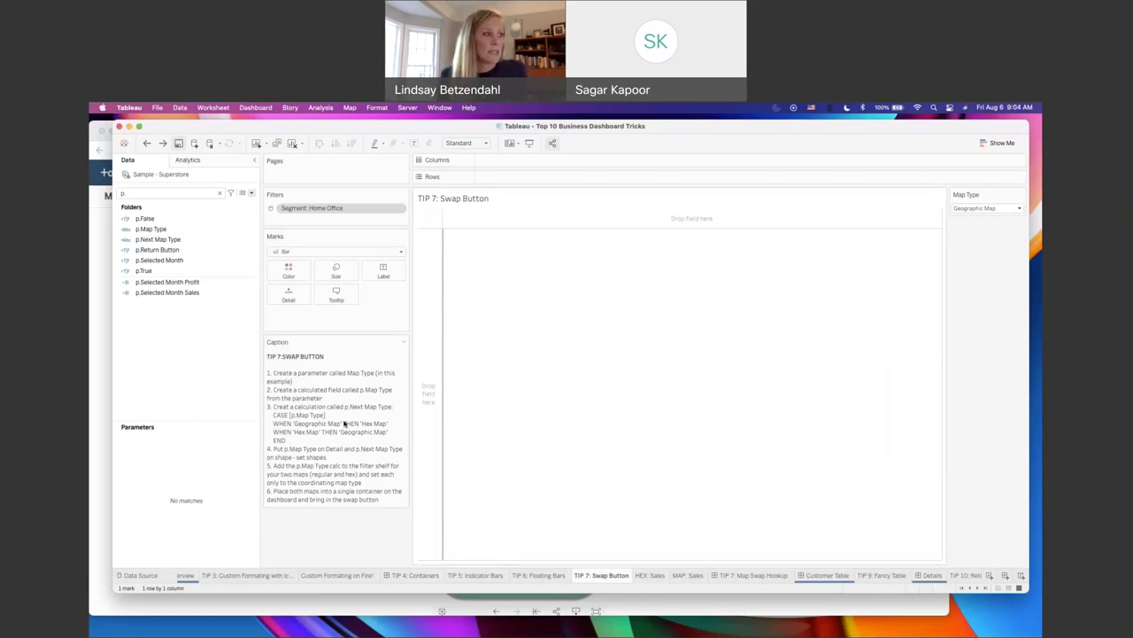
Step: Build the swap button with p.Map Type on Detail, the mark type set to Shape, and p.Next Map Type on Shape
drag(150, 228, 296, 293)
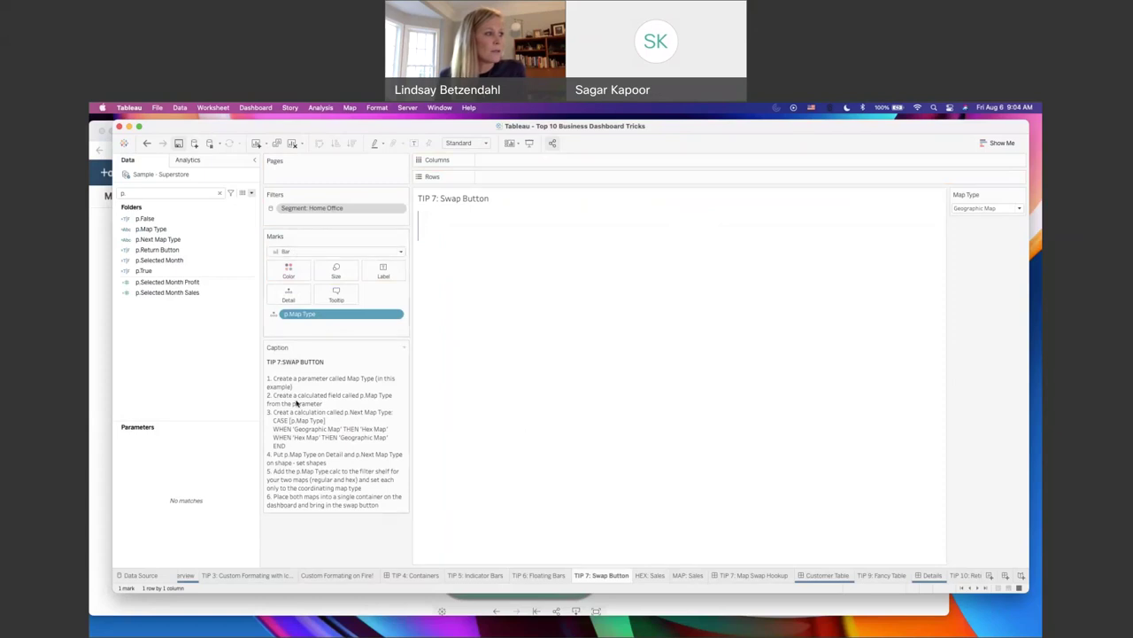
click(144, 221)
drag(145, 231, 357, 266)
click(355, 252)
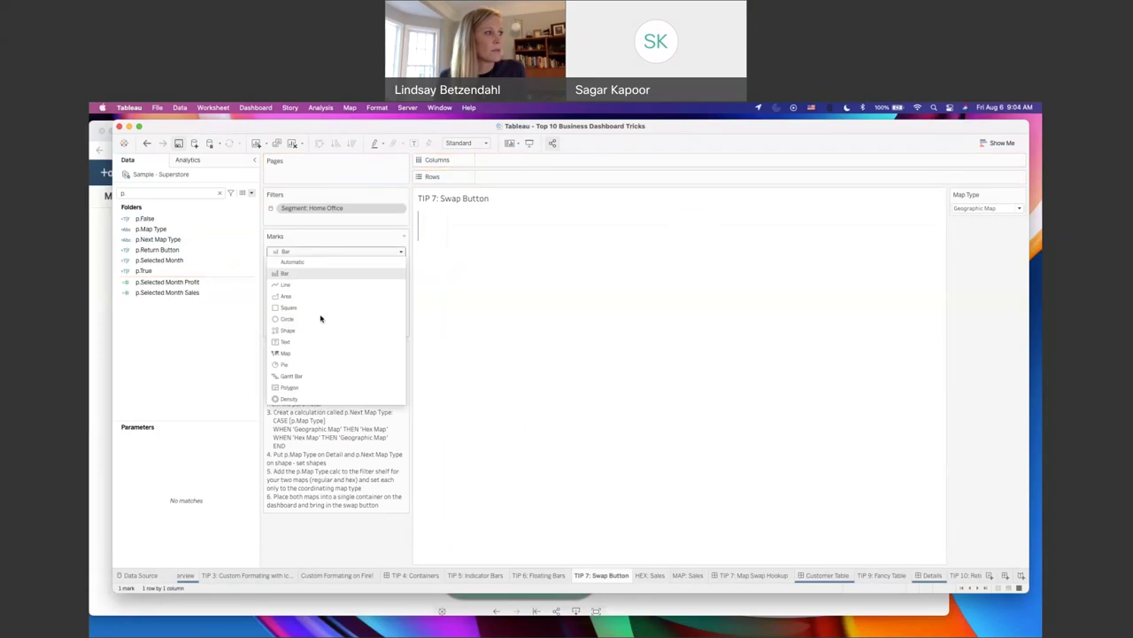
click(288, 330)
drag(306, 314, 392, 293)
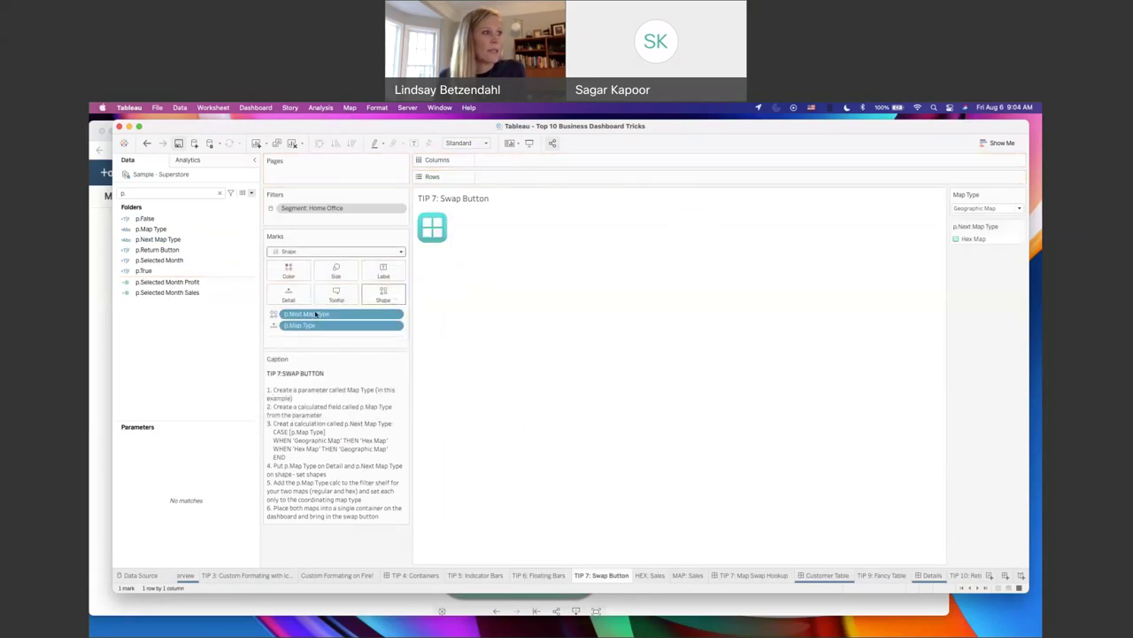
Step: Inspect the swap button's tooltip and the shape assignment options for p.Next Map Type, and cancel the dialog
mouse_move(433, 228)
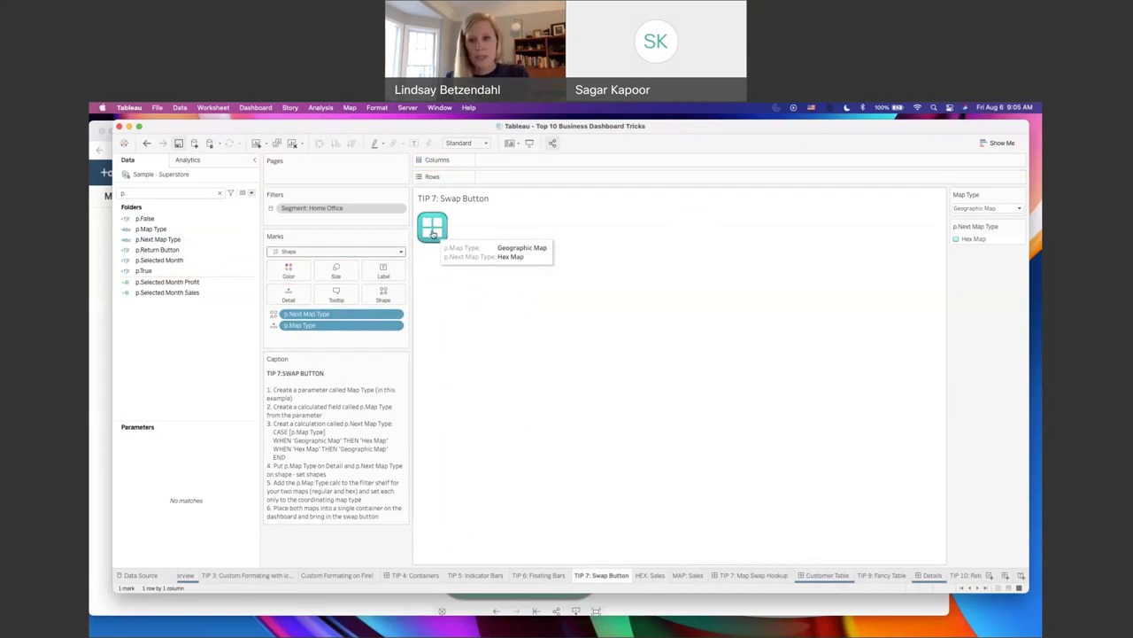
click(384, 296)
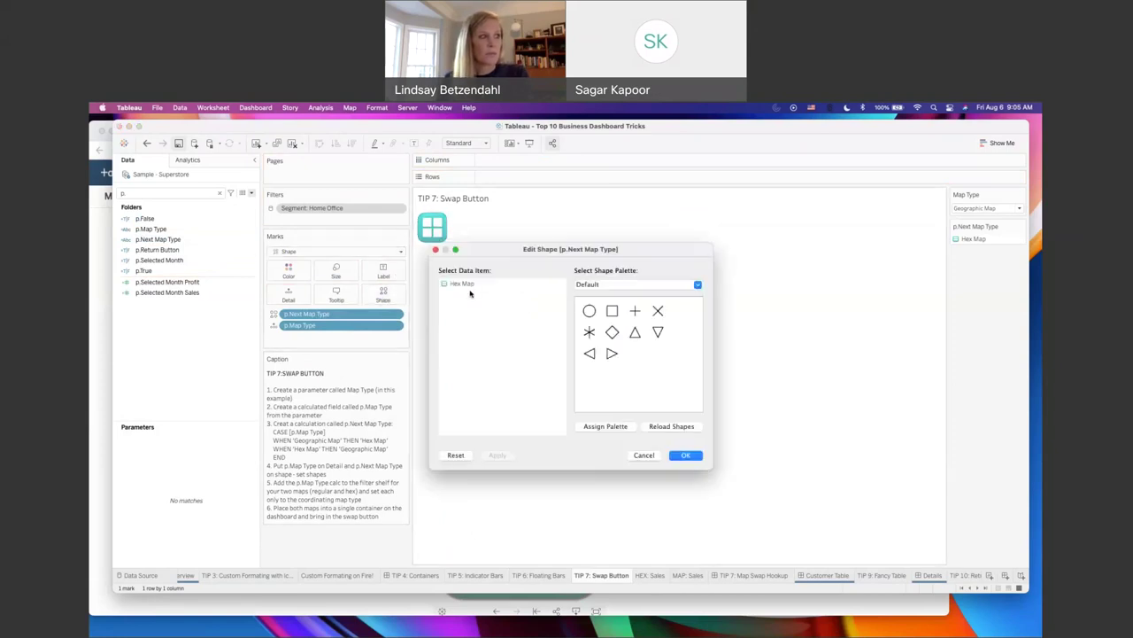
click(643, 454)
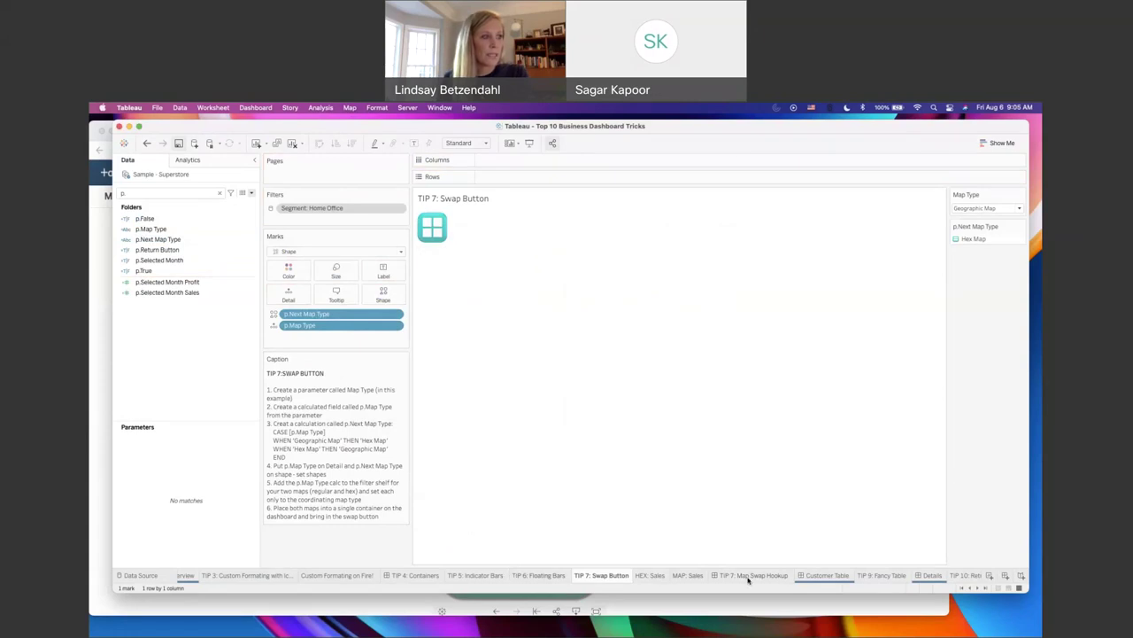
Step: Go to the TIP 7: Map Swap Hookup dashboard, show its sheet list, and select the empty container under the June sales-by-state title
click(751, 575)
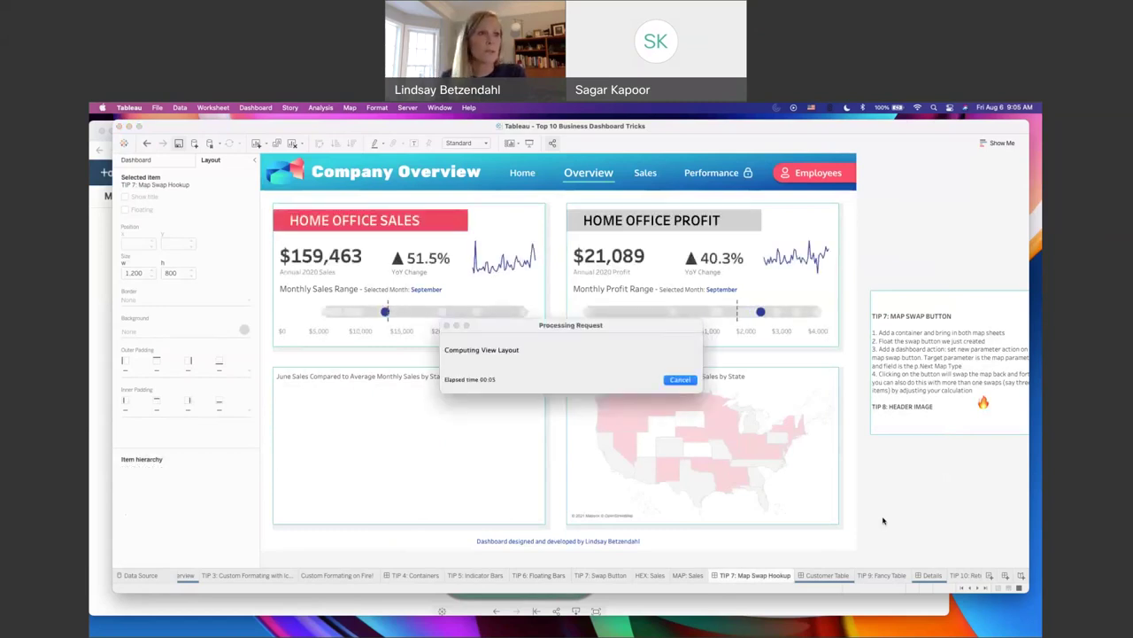
click(135, 159)
mouse_move(165, 317)
mouse_move(164, 321)
mouse_down()
mouse_move(404, 463)
mouse_move(392, 392)
mouse_move(468, 382)
mouse_move(481, 425)
mouse_move(471, 378)
mouse_move(446, 461)
mouse_up()
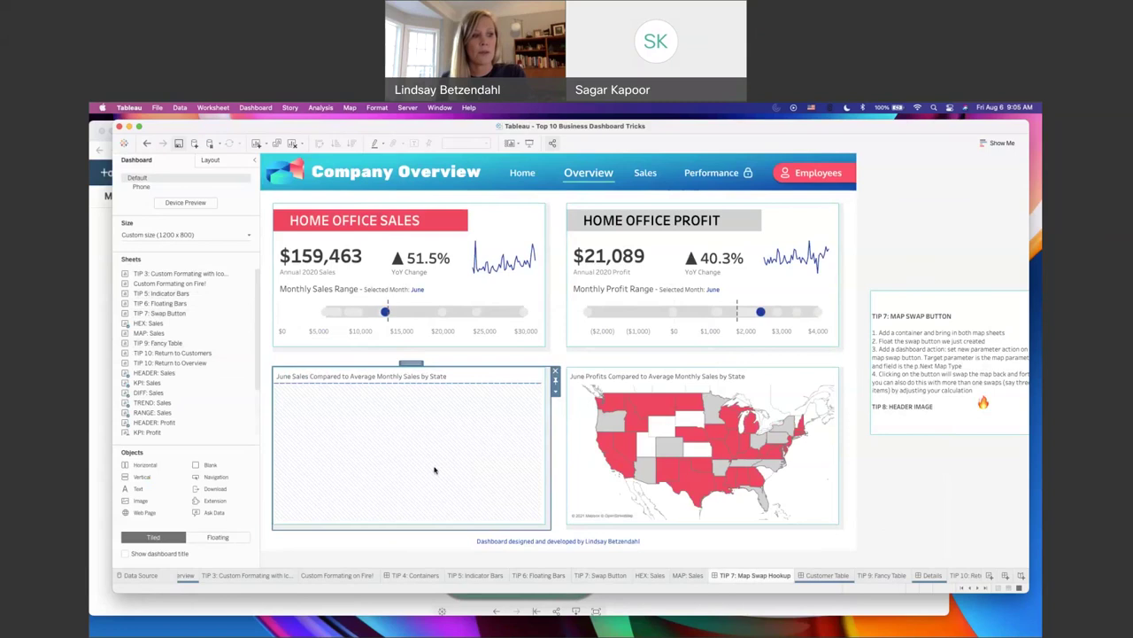
click(657, 595)
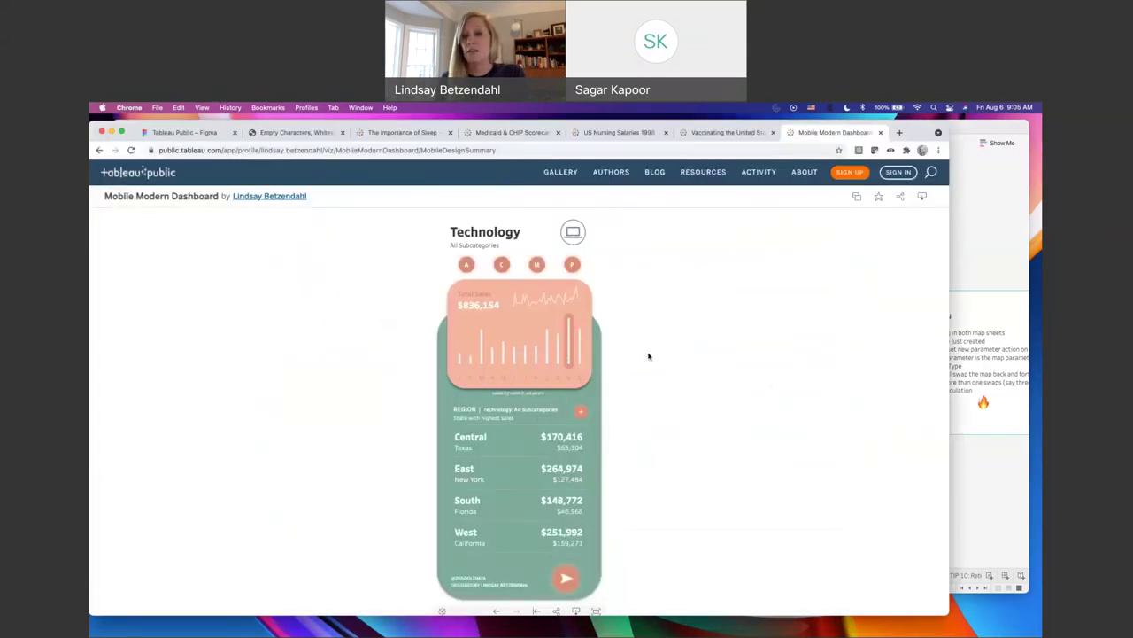
click(991, 484)
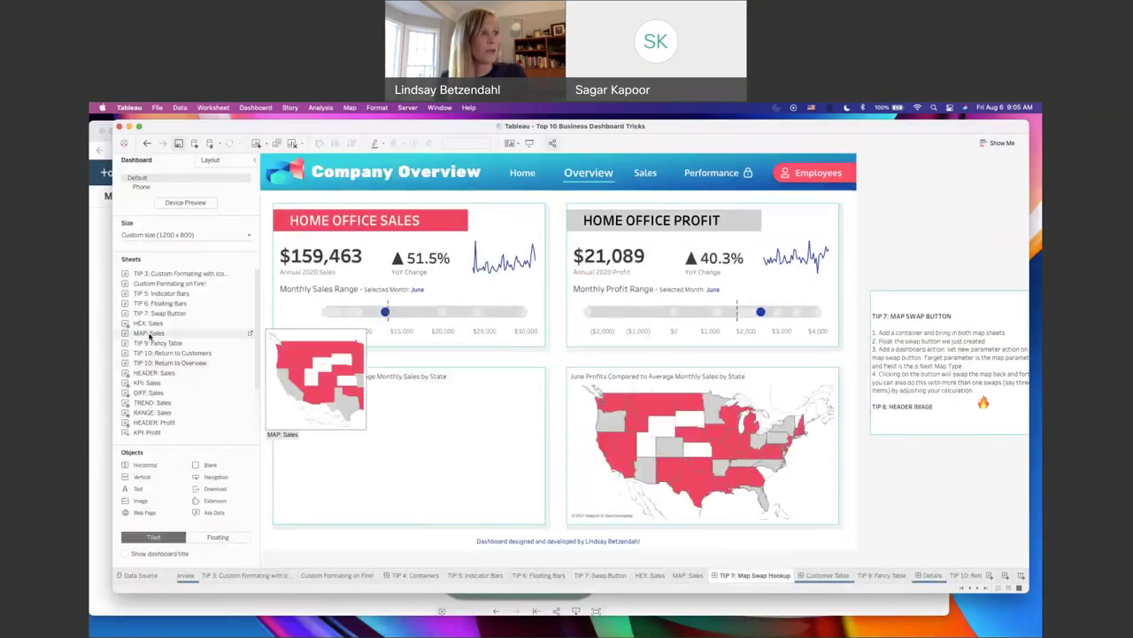
Step: Place the MAP: Sales sheet in the empty container under June Sales Compared to Average Monthly Sales by State
drag(144, 334, 395, 409)
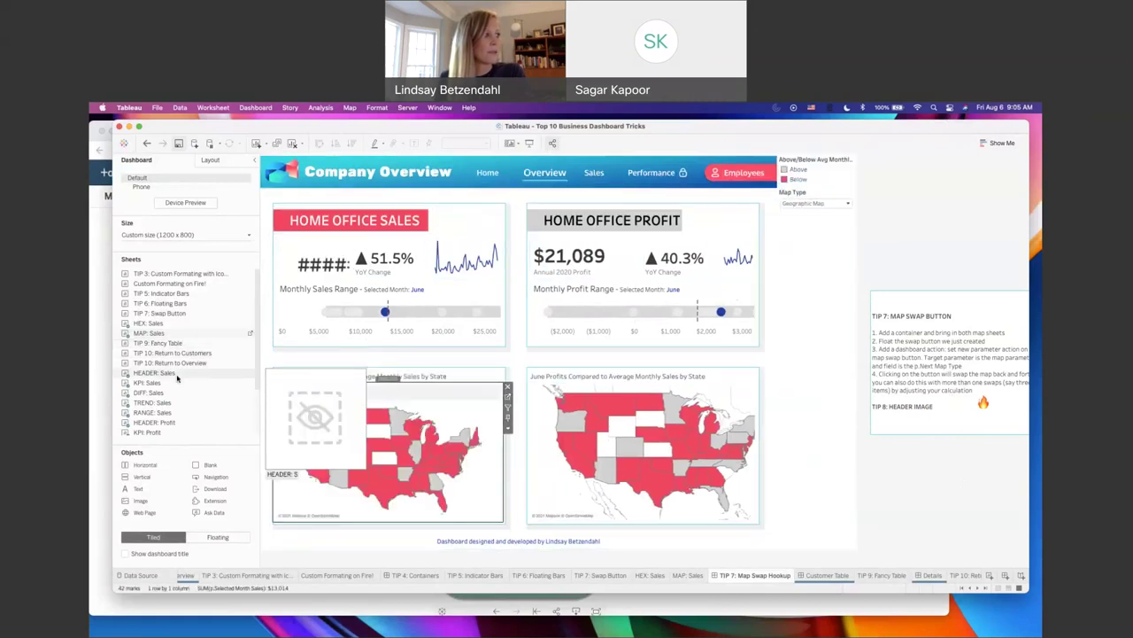
scroll(228, 366, down, 3)
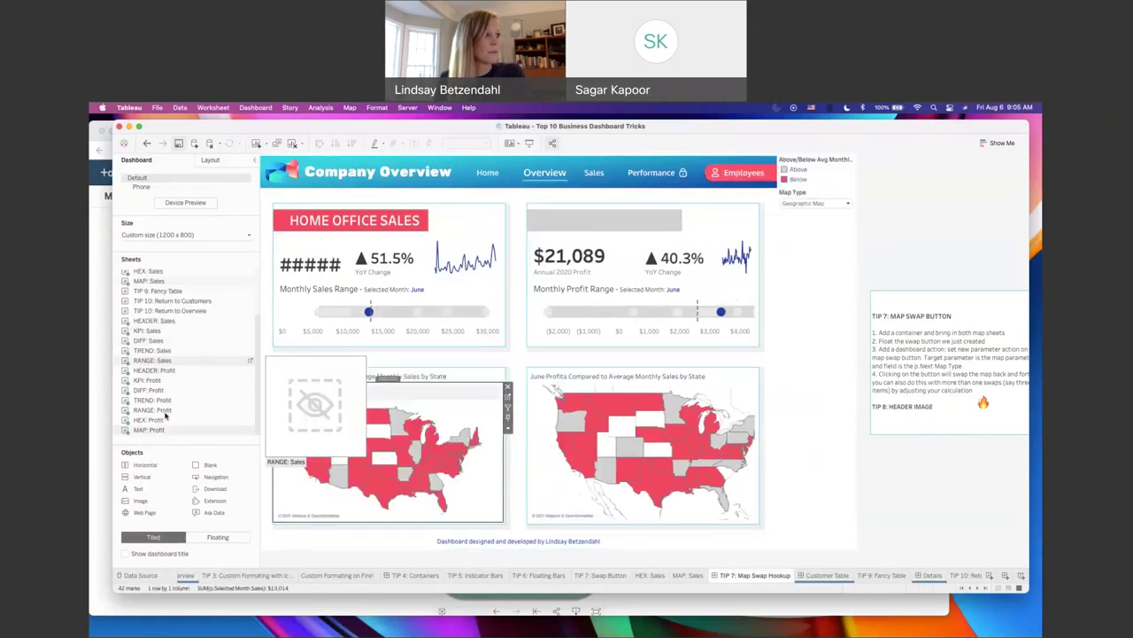
scroll(166, 367, up, 3)
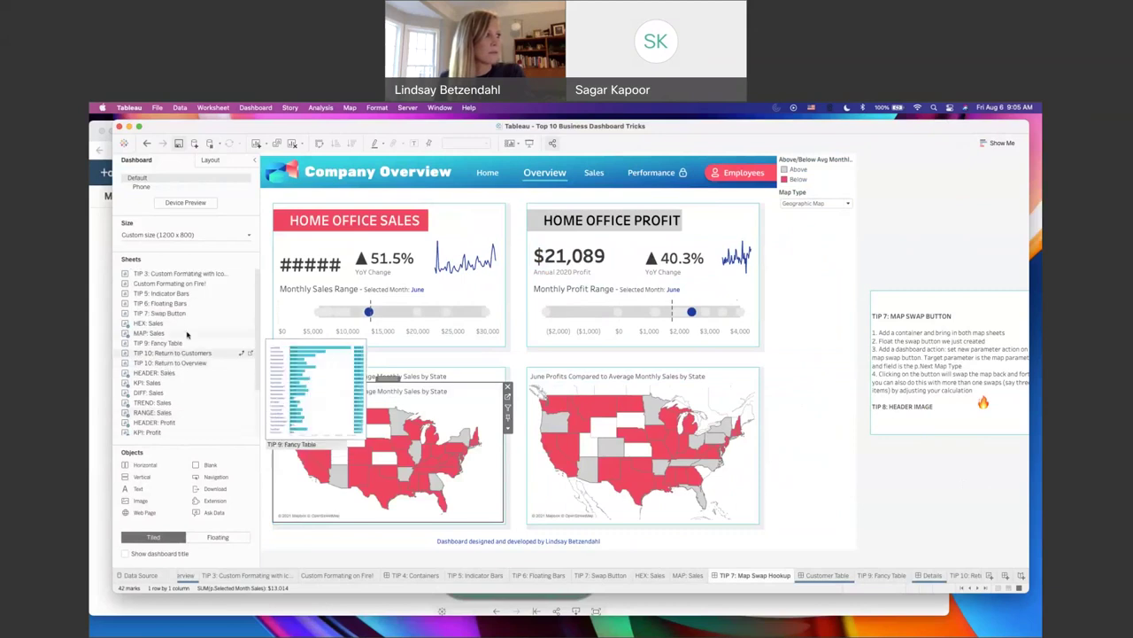
Step: Add the HEX: Sales sheet to the container holding the geographic June sales map, and hide the map's own title
drag(158, 328, 388, 378)
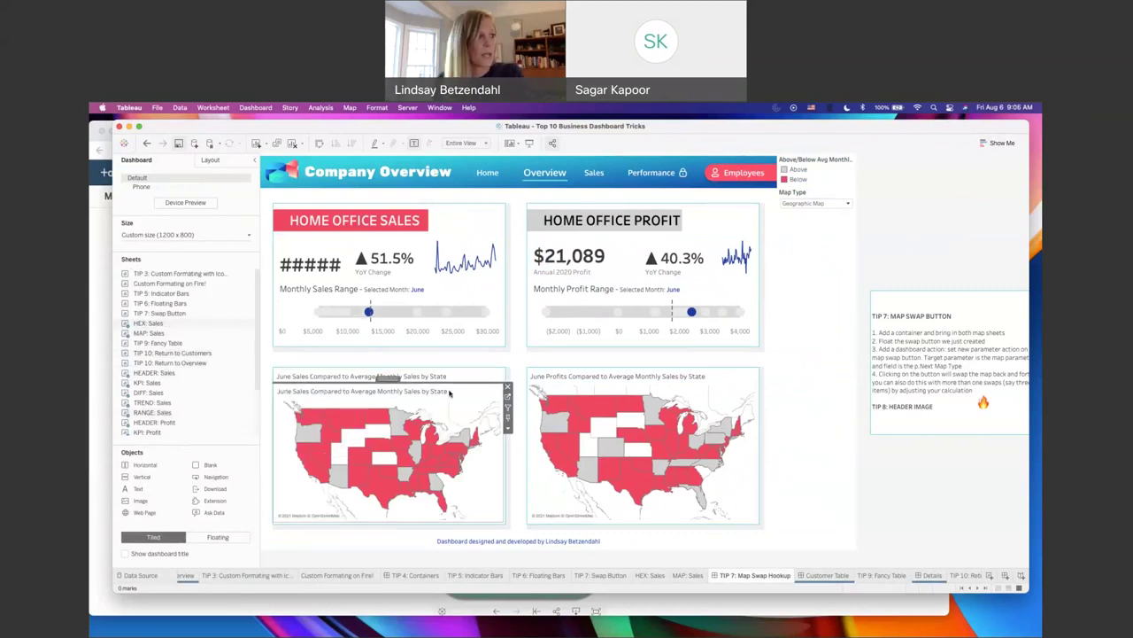
right_click(402, 393)
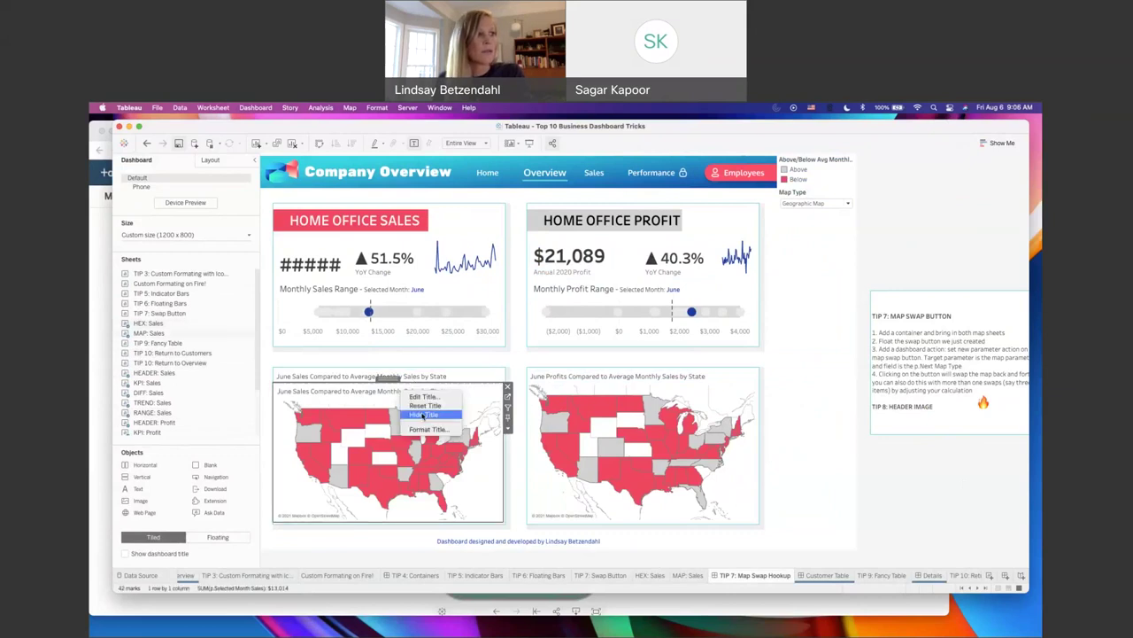
click(424, 415)
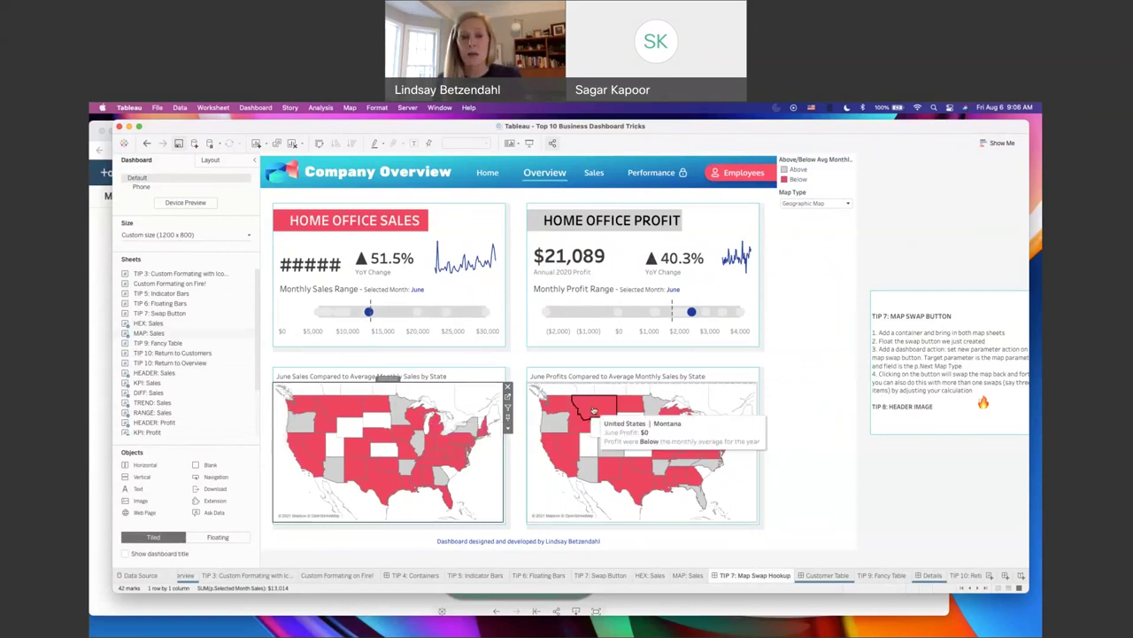
click(493, 379)
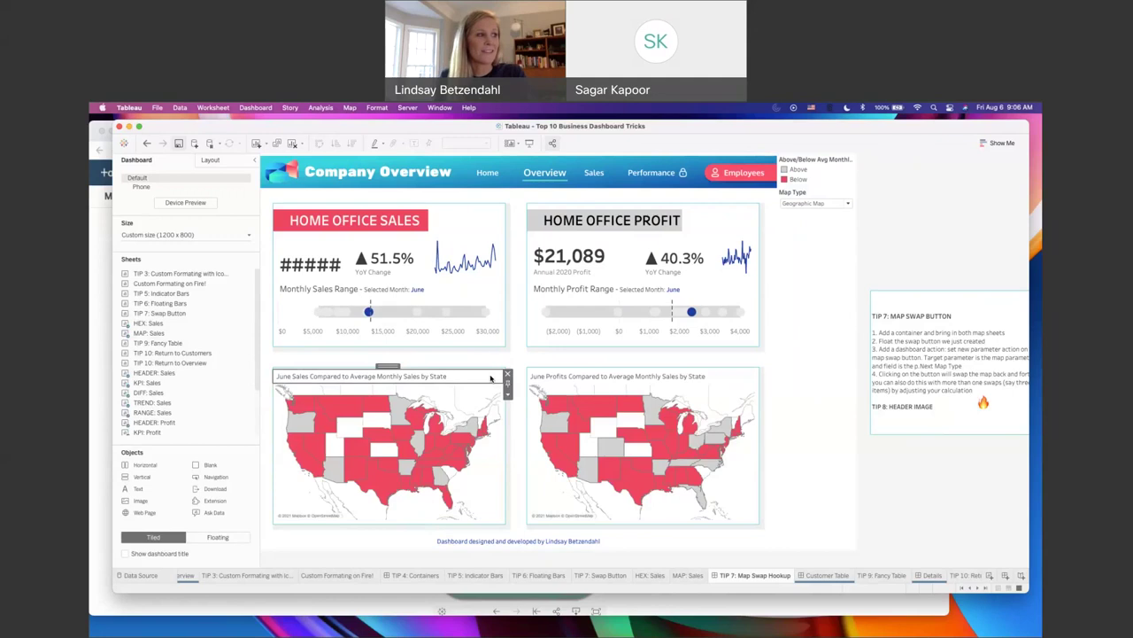
Step: Place the TIP 7: Swap Button sheet as a floating object over the June sales map and hide its title
drag(154, 315, 581, 381)
click(217, 537)
right_click(466, 391)
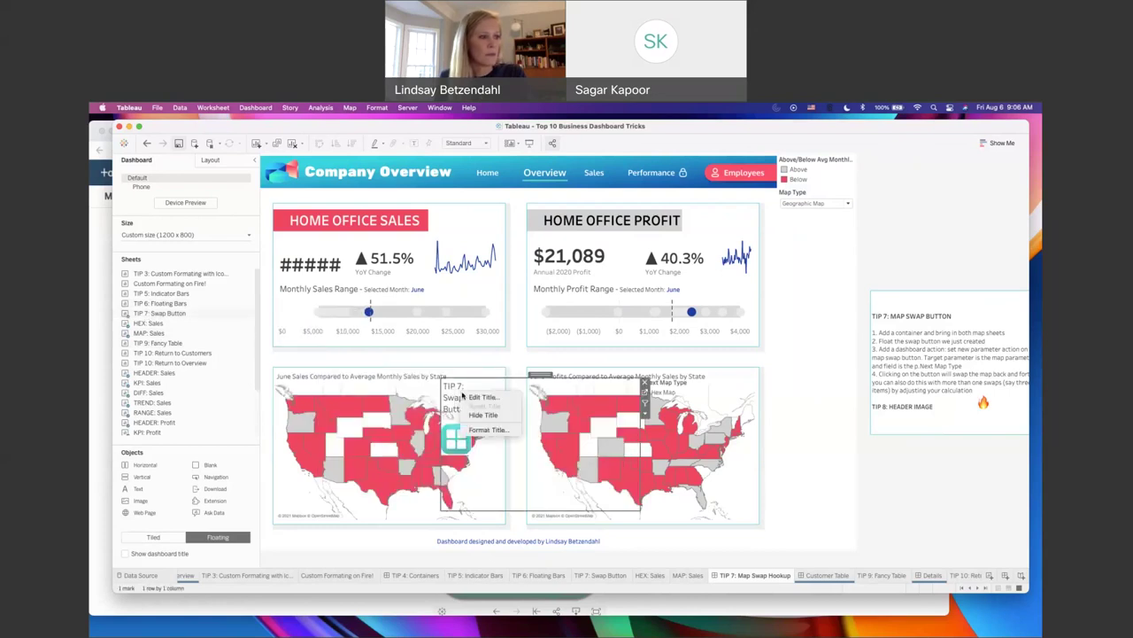
click(485, 415)
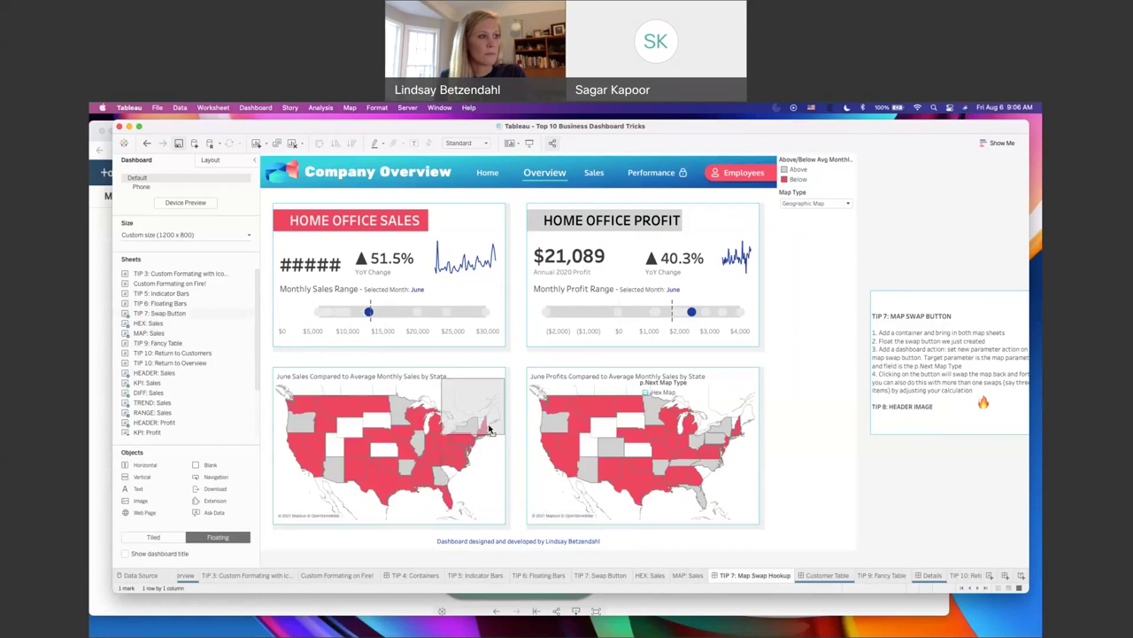
Step: Fit the floating swap button to Entire View and move it to the lower-right corner of the June sales map
click(485, 142)
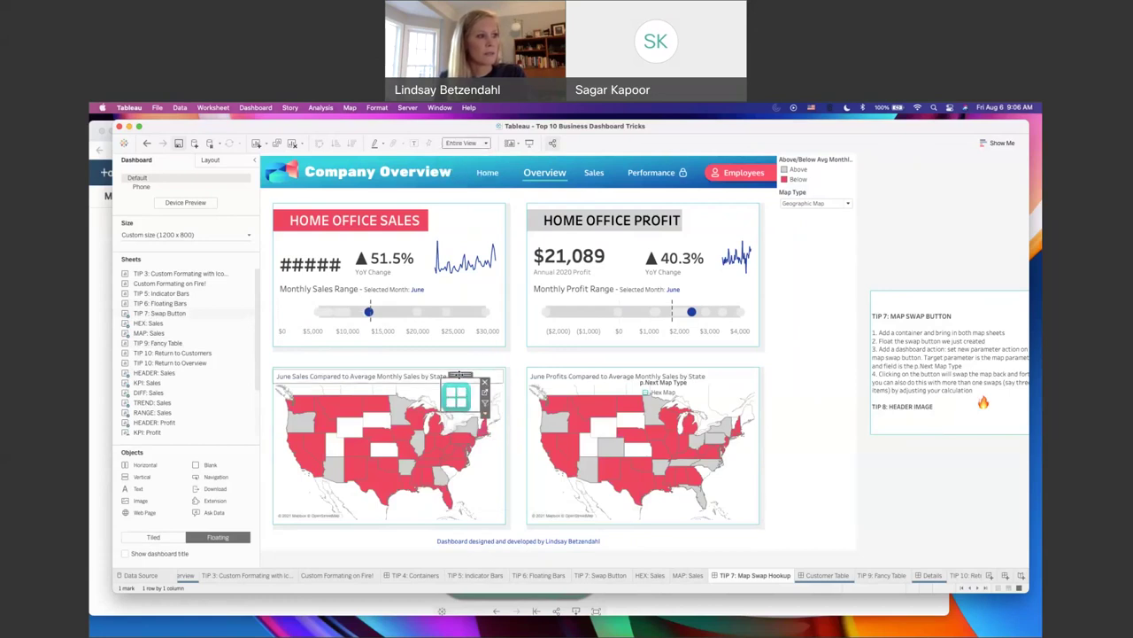
drag(469, 390, 482, 493)
click(875, 494)
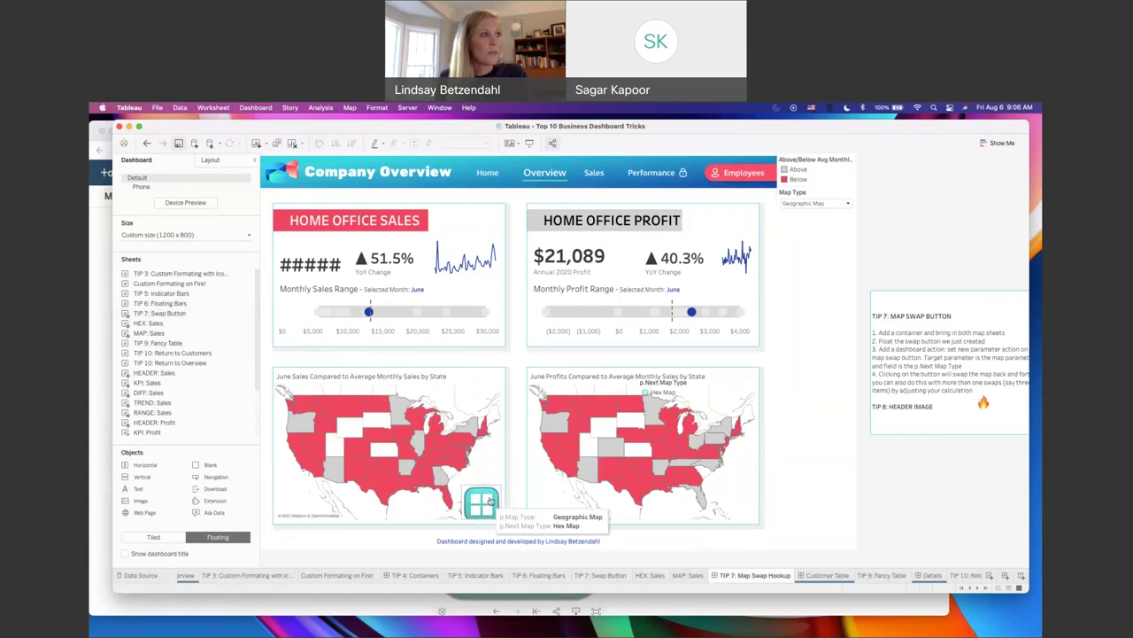
Step: Add a Change Parameter dashboard action with only the TIP 7: Swap Button sheet as its source
click(256, 108)
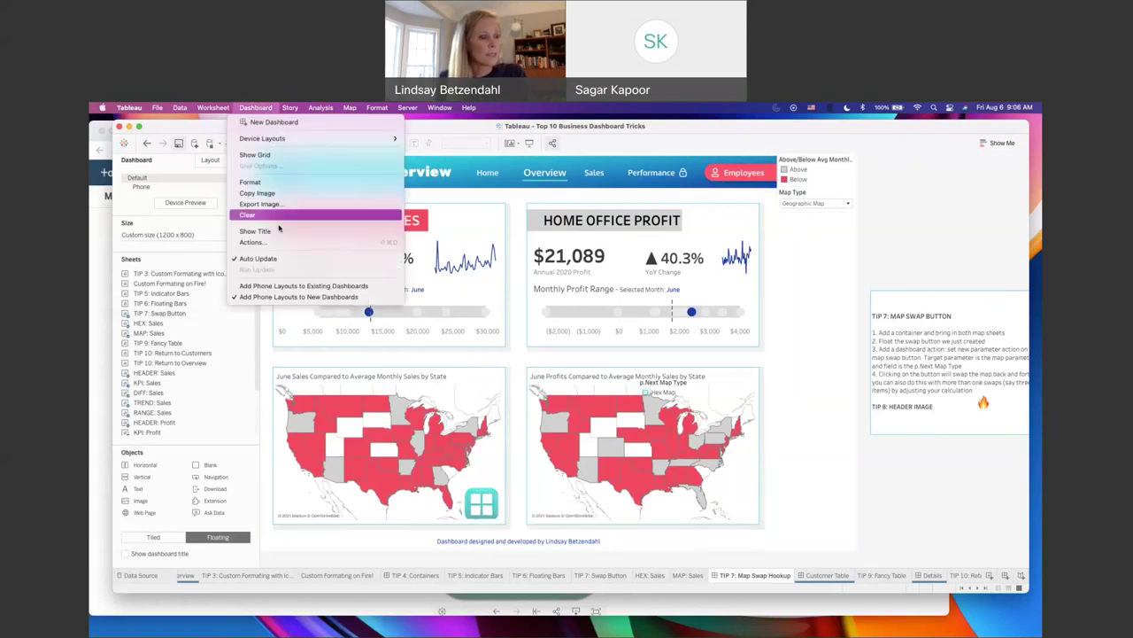
click(286, 242)
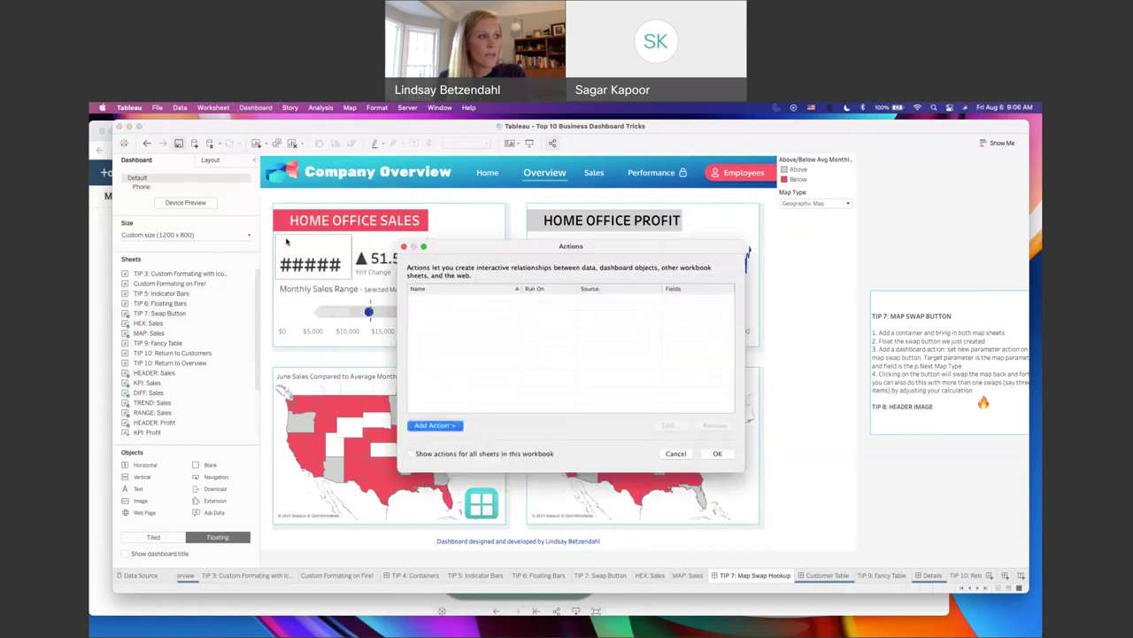
click(452, 428)
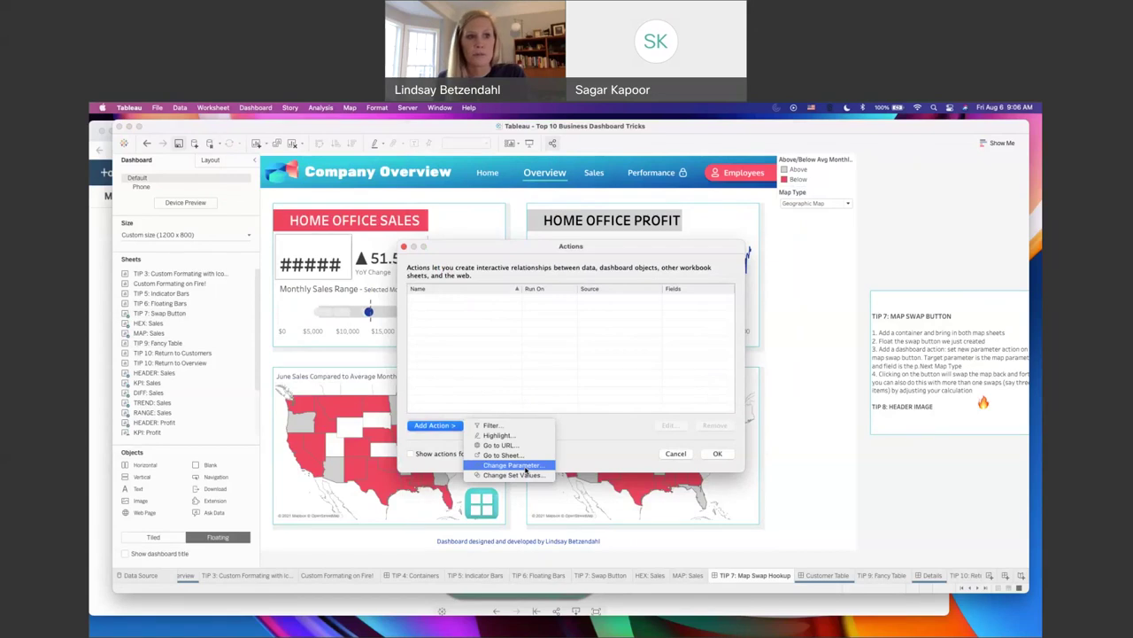
click(523, 467)
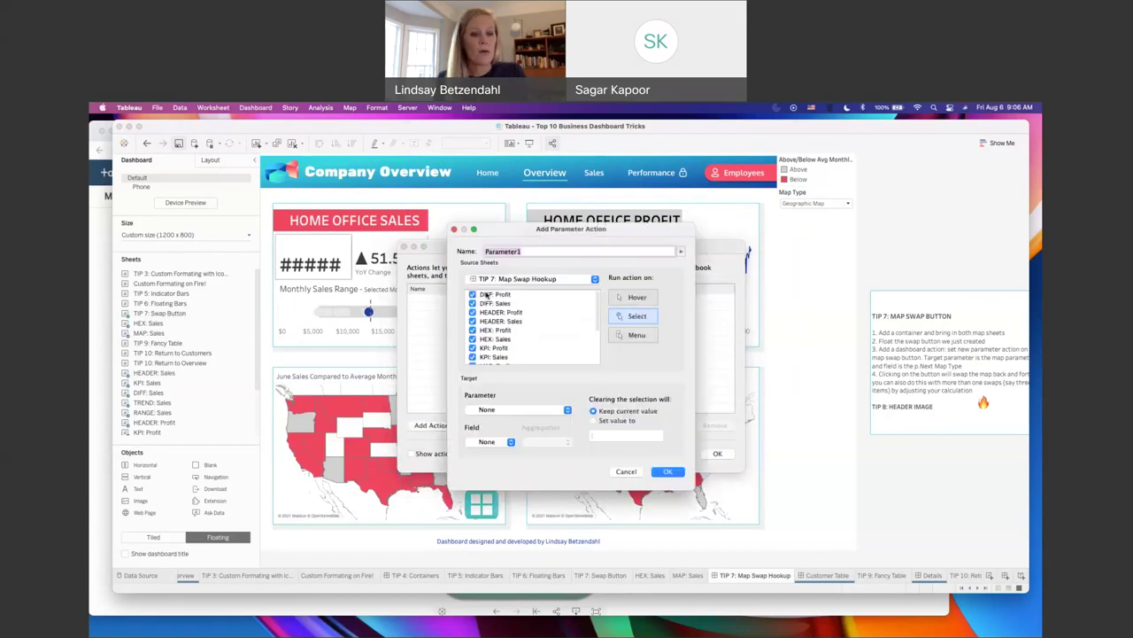
scroll(511, 362, down, 5)
key(super+a)
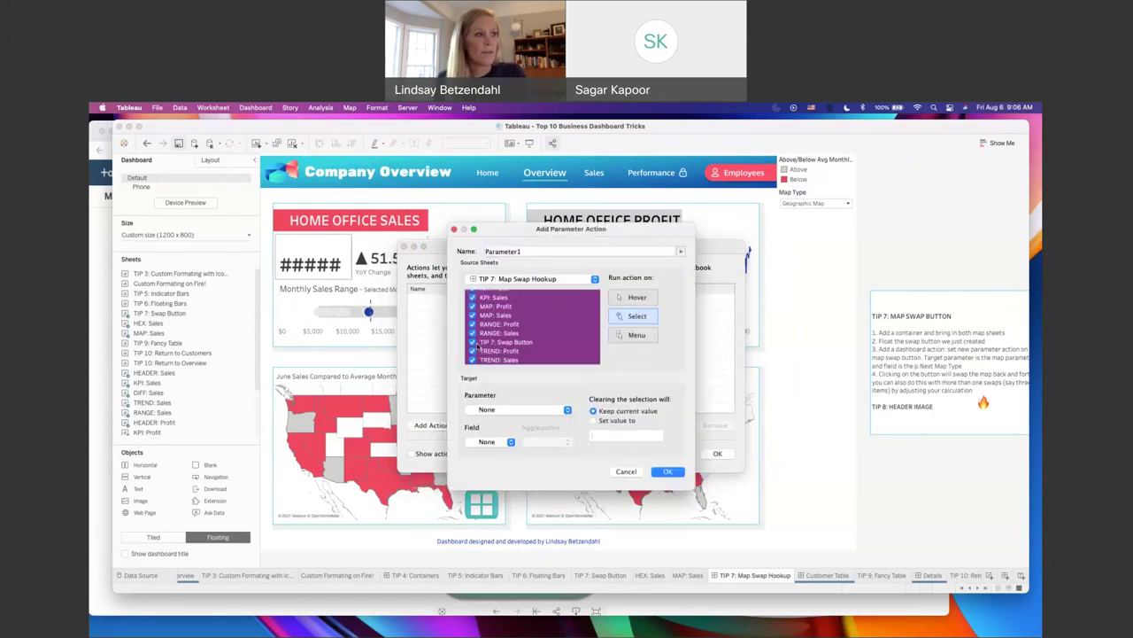
click(472, 351)
click(472, 341)
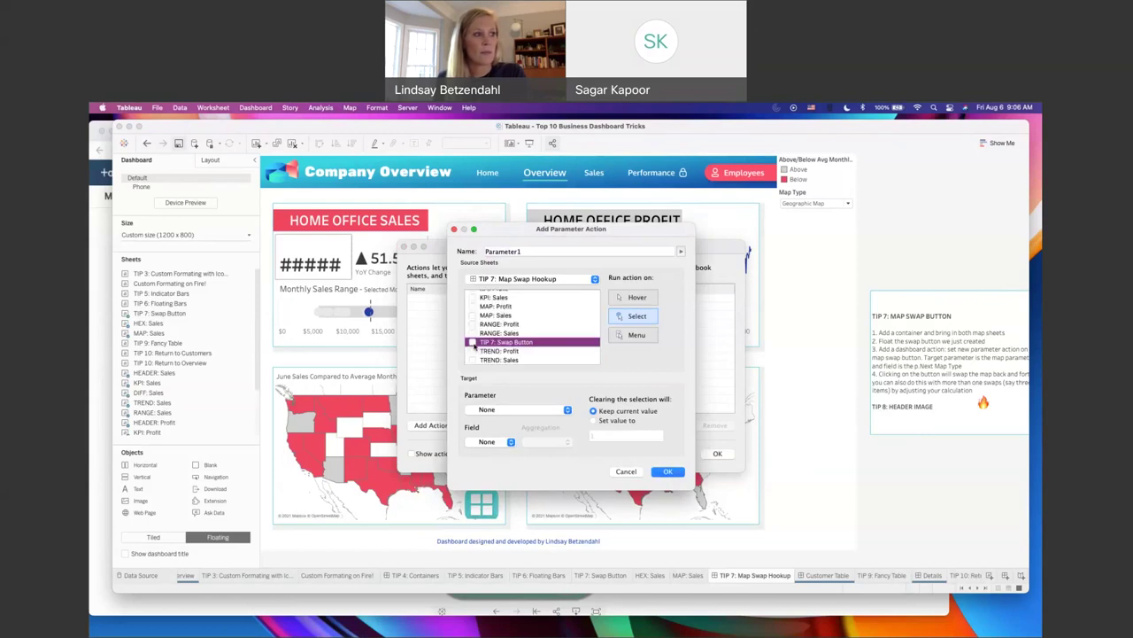
Step: Target the Map Type parameter with the p.Next Map Type field in the parameter action, and save the action
click(511, 409)
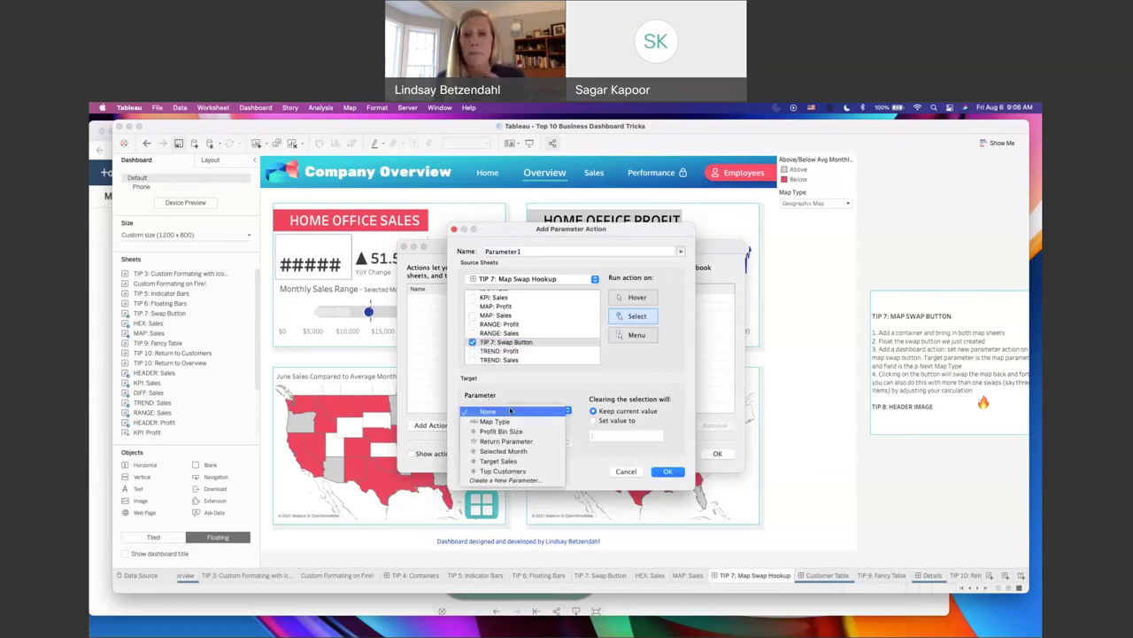
click(492, 430)
click(492, 442)
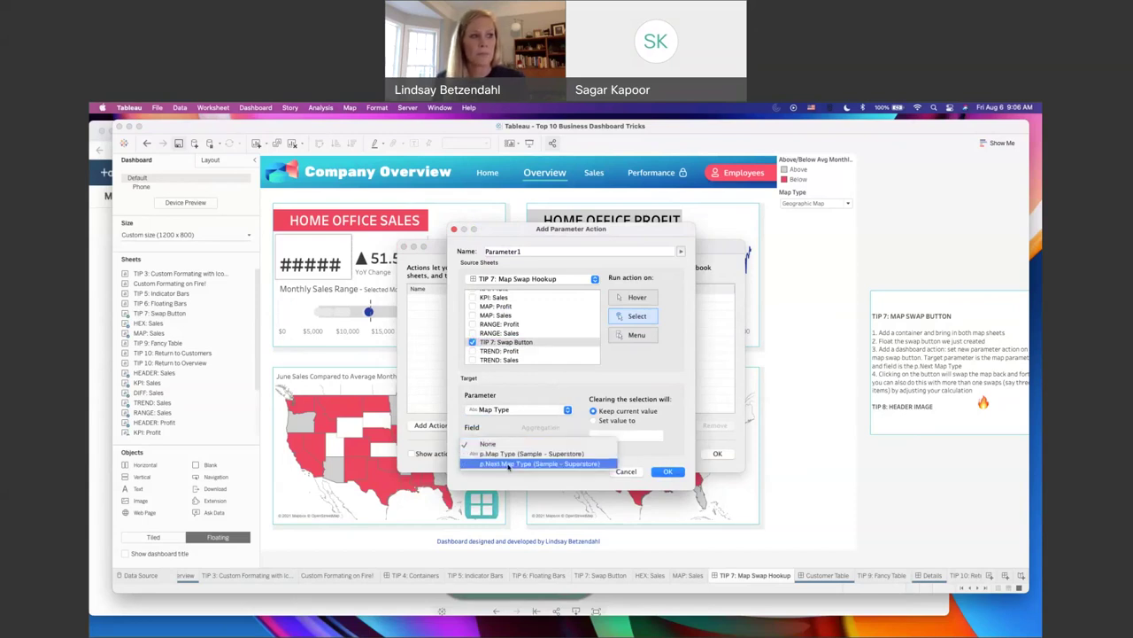
click(508, 464)
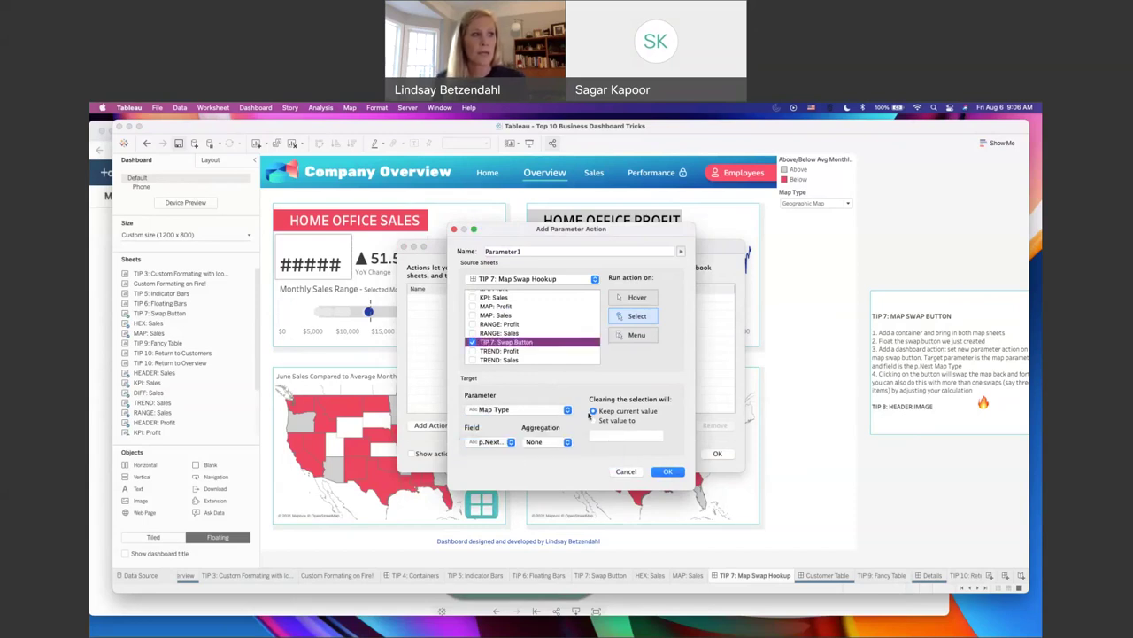
click(667, 471)
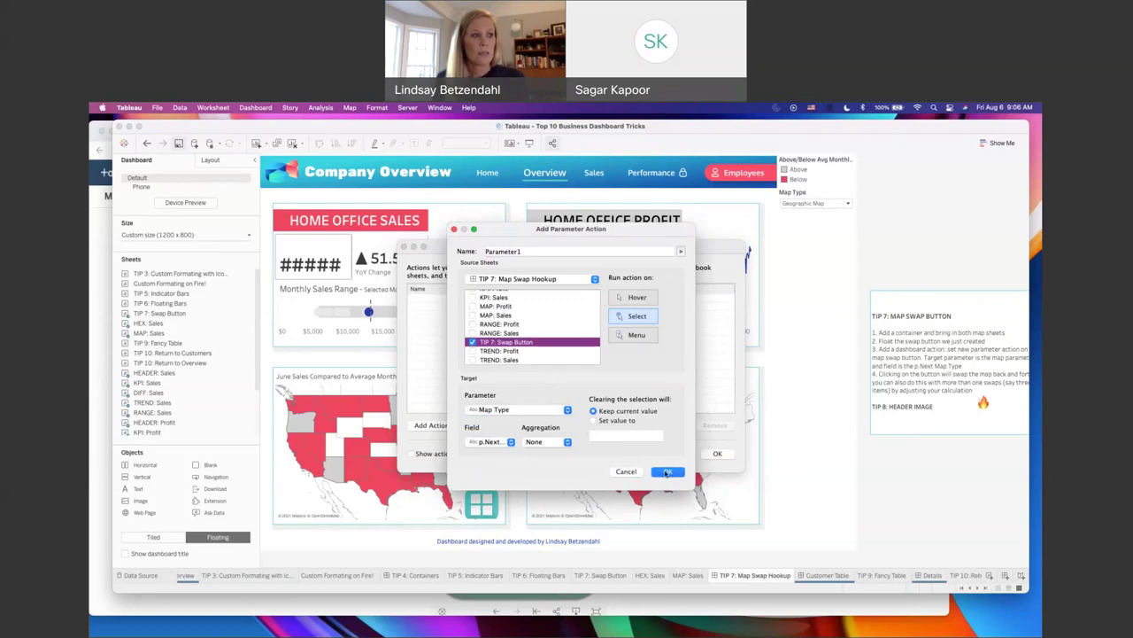
click(718, 453)
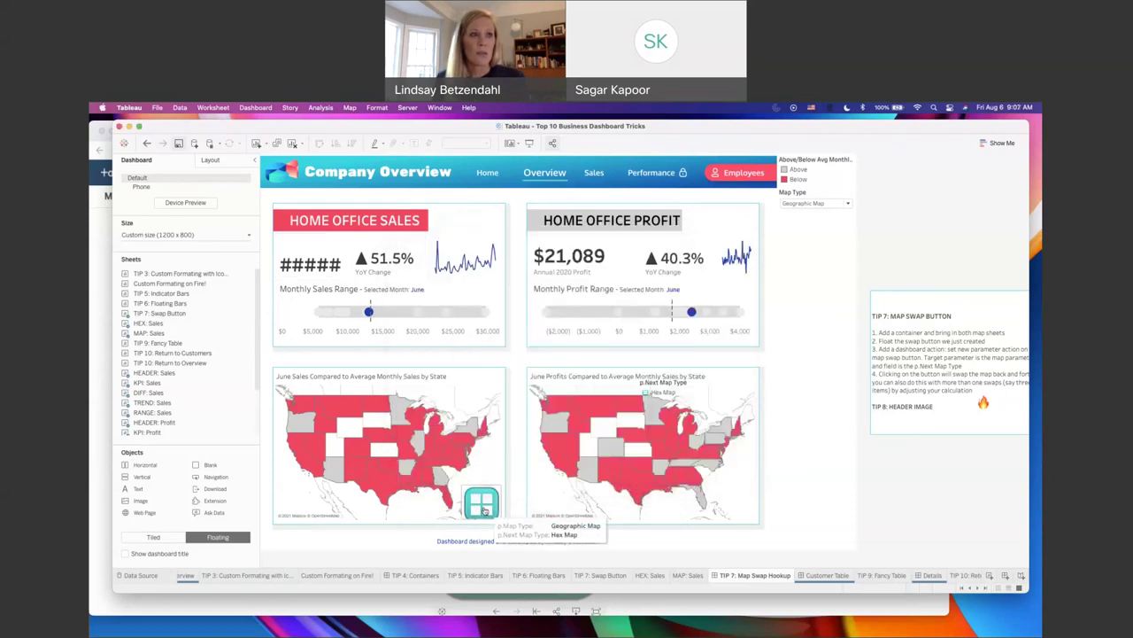
Step: Test the swap button by switching the maps to the hex version and back to the geographic version
click(485, 506)
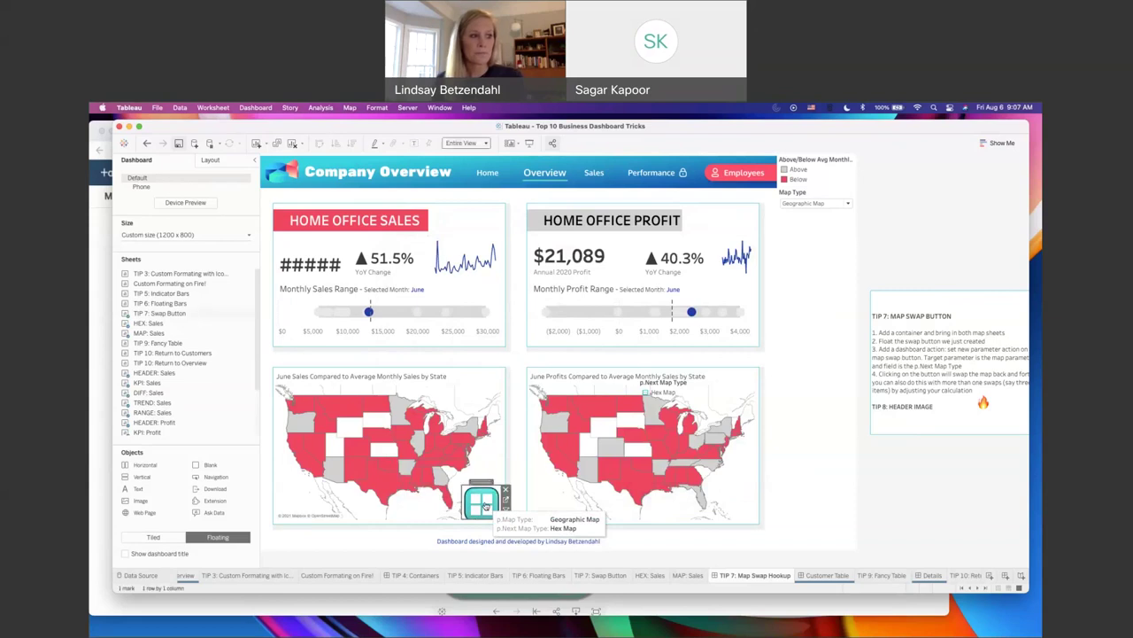
click(484, 507)
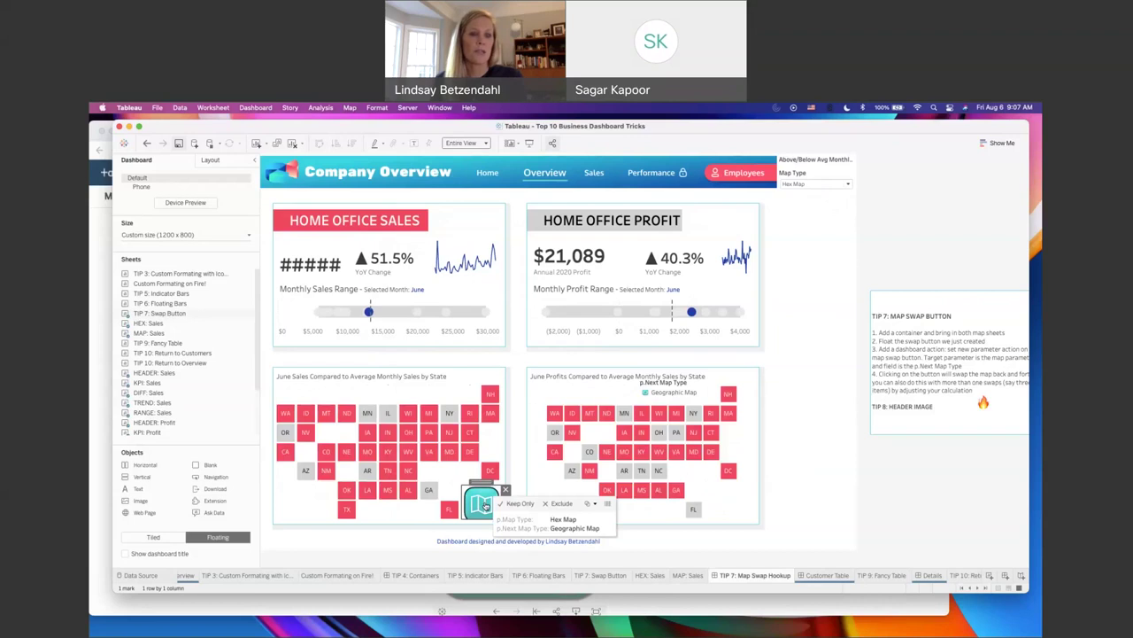
click(482, 504)
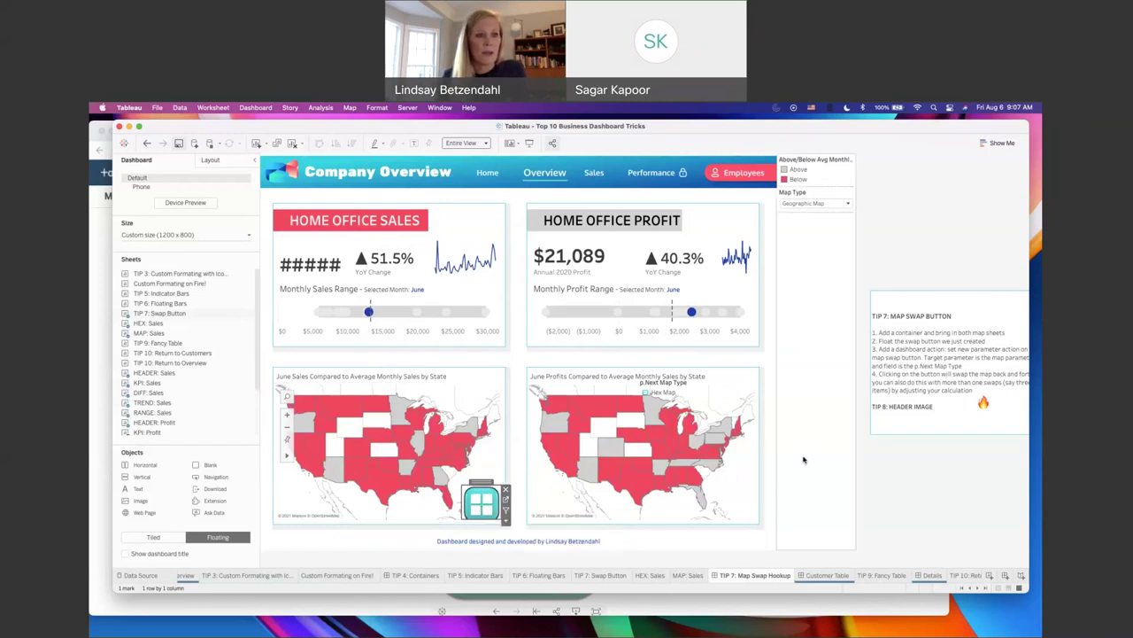
Step: Go to the Customer Table dashboard and examine the rows of the Customer Details table
click(825, 579)
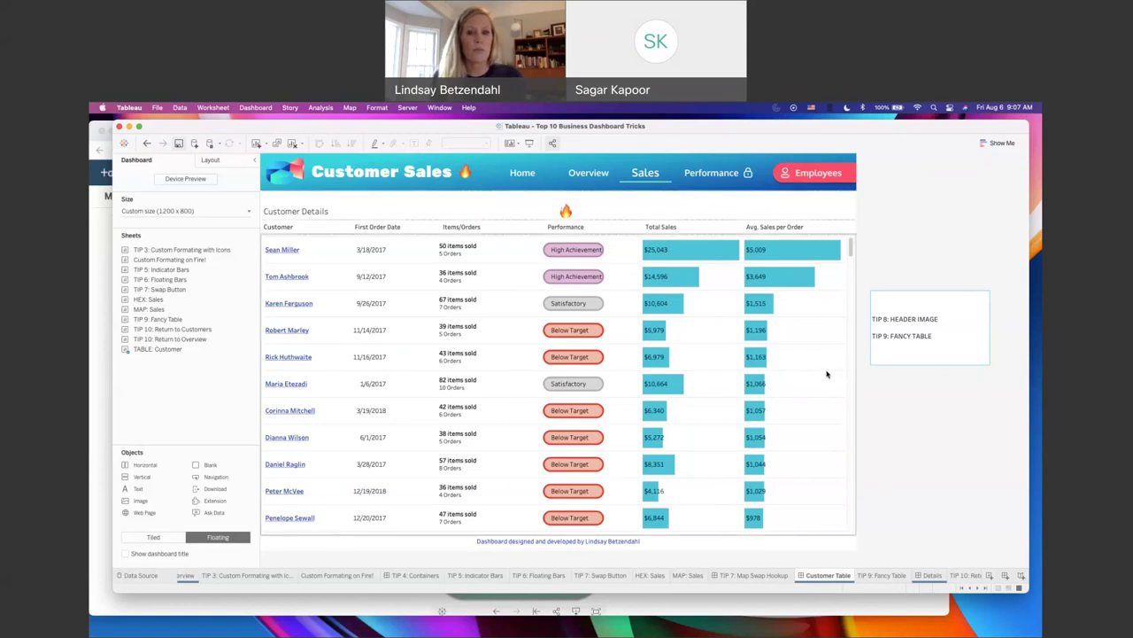
scroll(828, 373, down, 8)
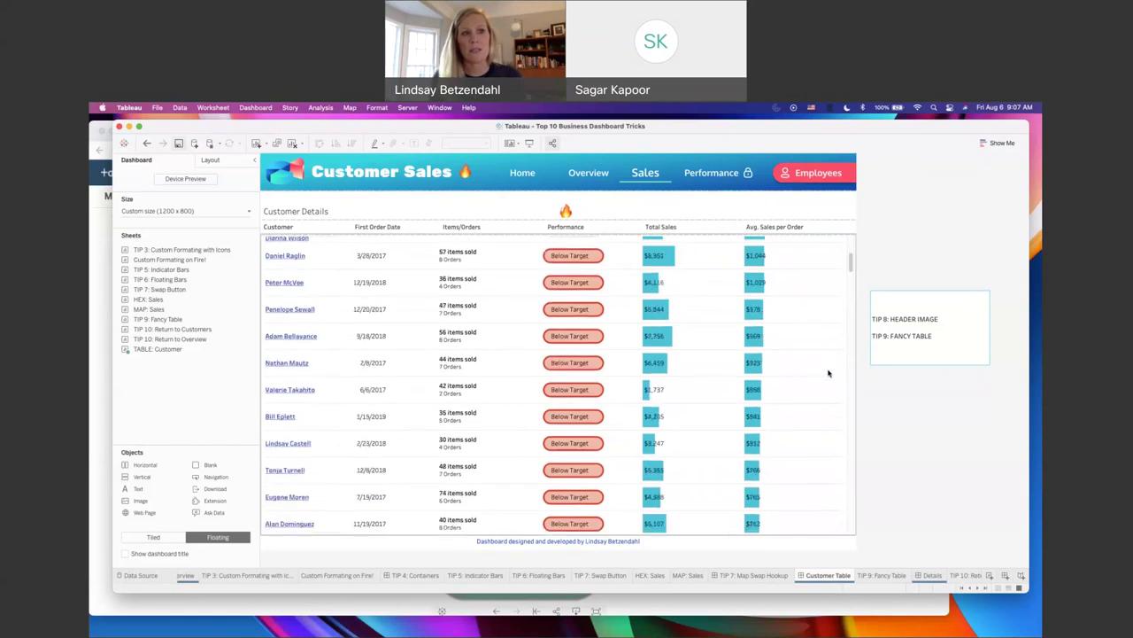
scroll(829, 373, down, 6)
scroll(829, 373, down, 9)
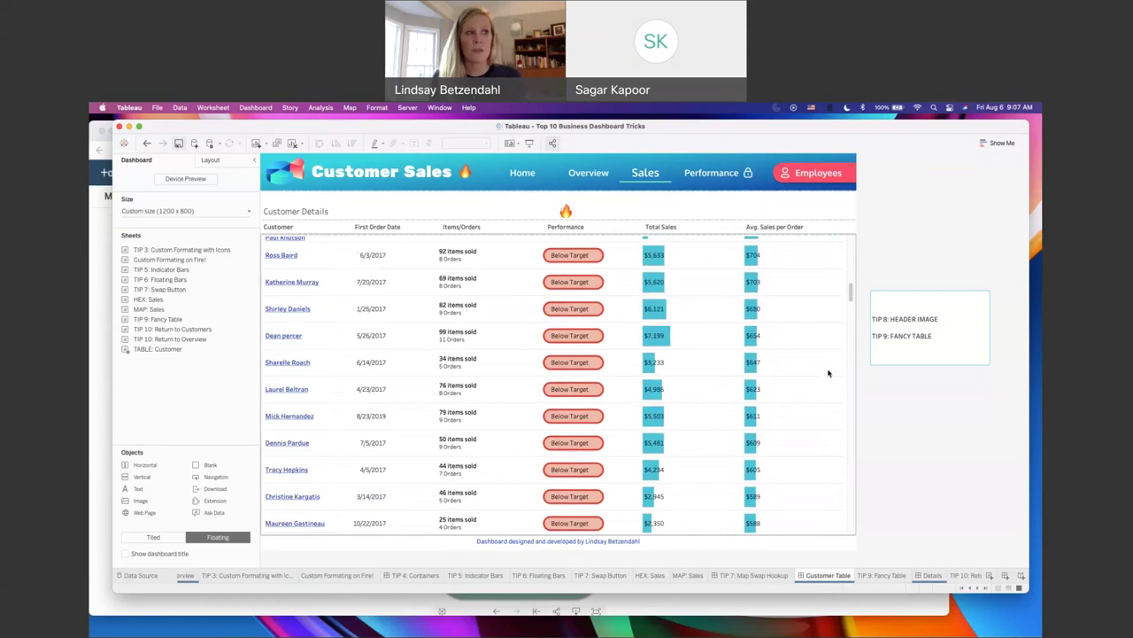
scroll(464, 348, up, 4)
scroll(810, 367, up, 10)
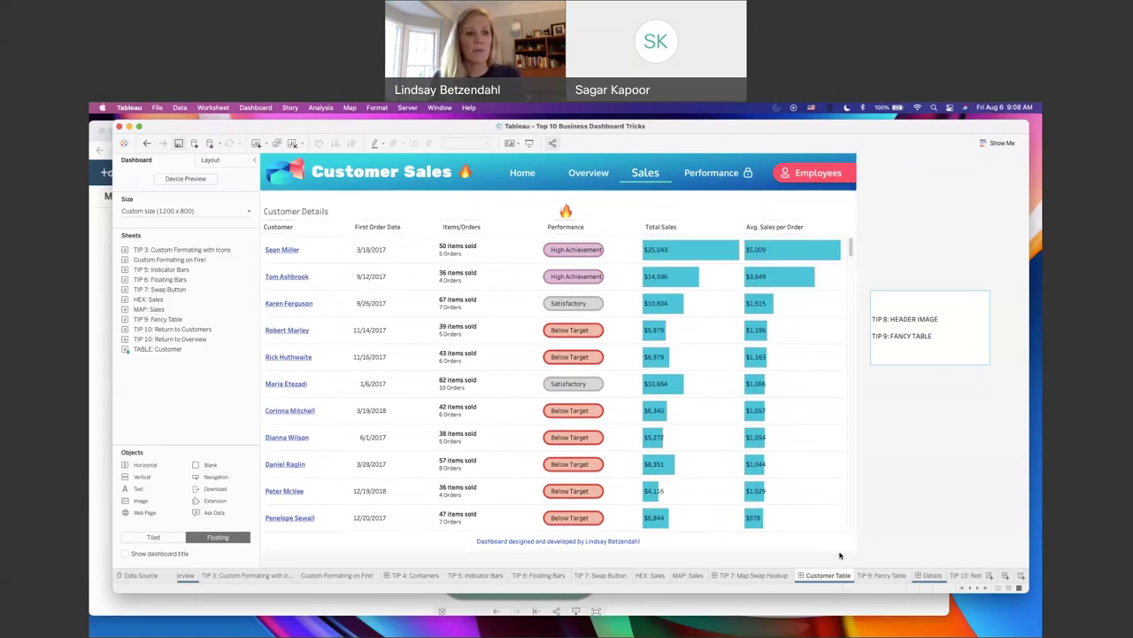
click(867, 608)
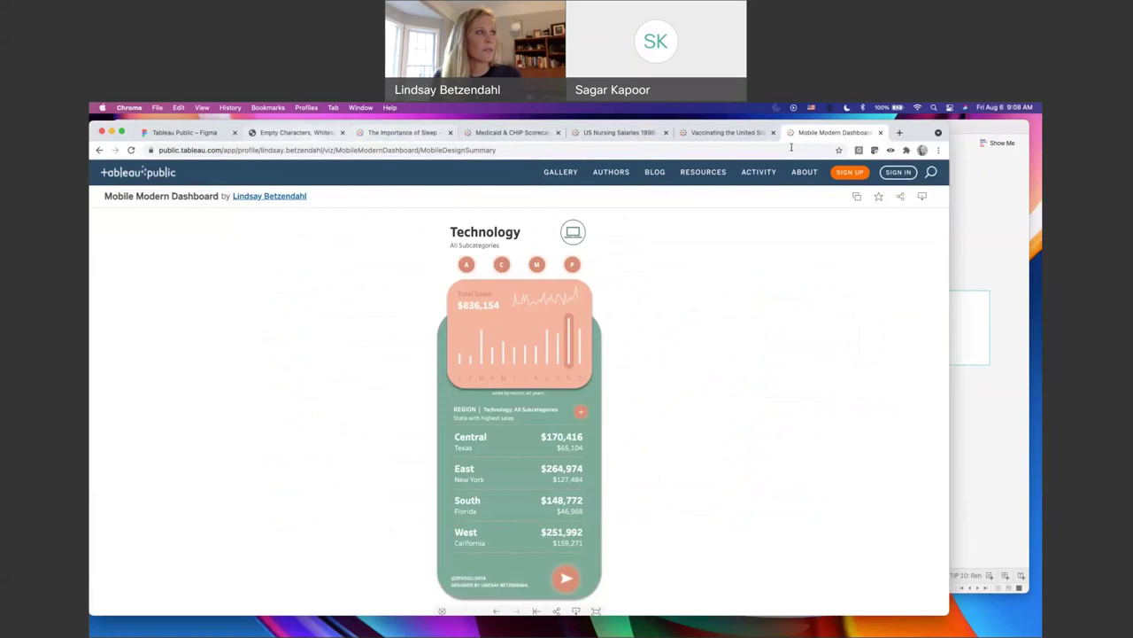
click(992, 240)
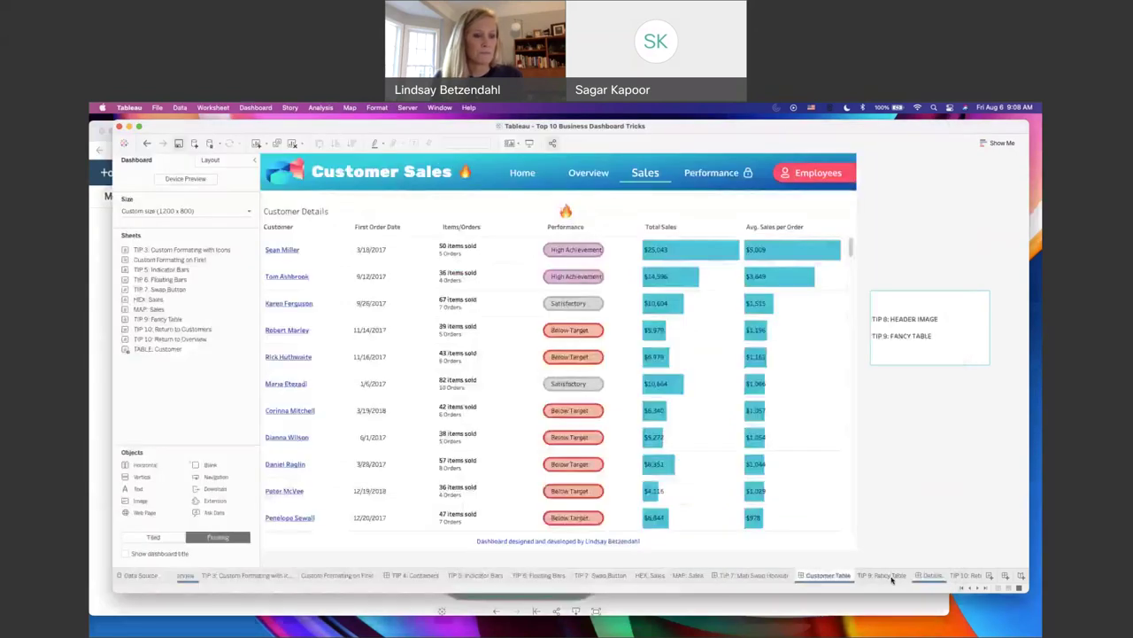
Step: Compare the TIP 9: Fancy Table worksheet with the finished table on the Customer Table dashboard
click(886, 575)
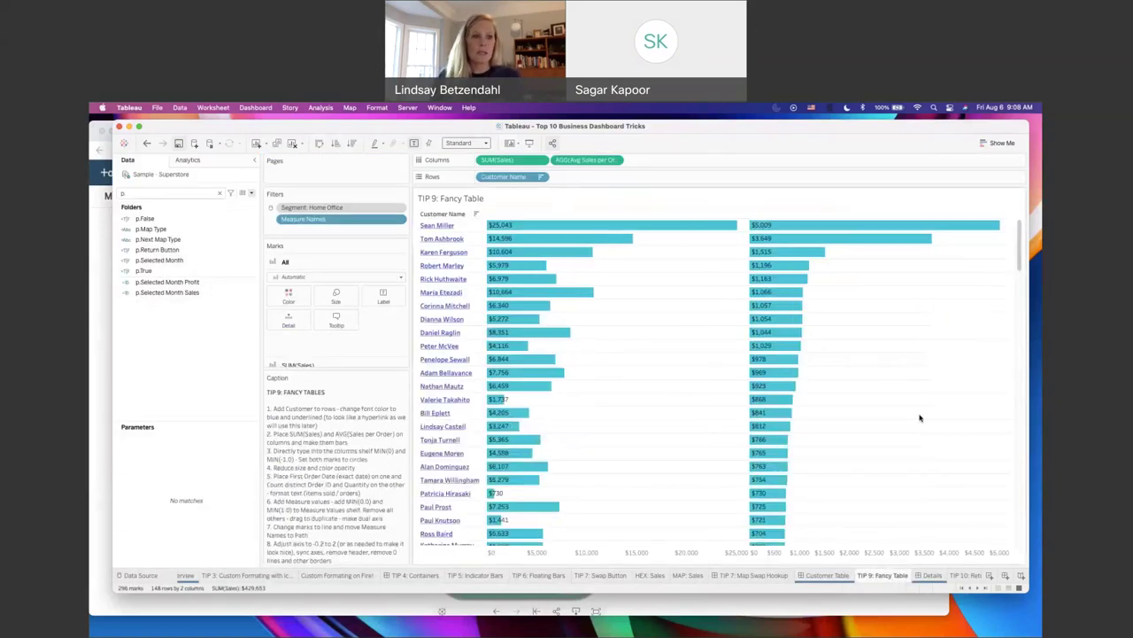
click(829, 576)
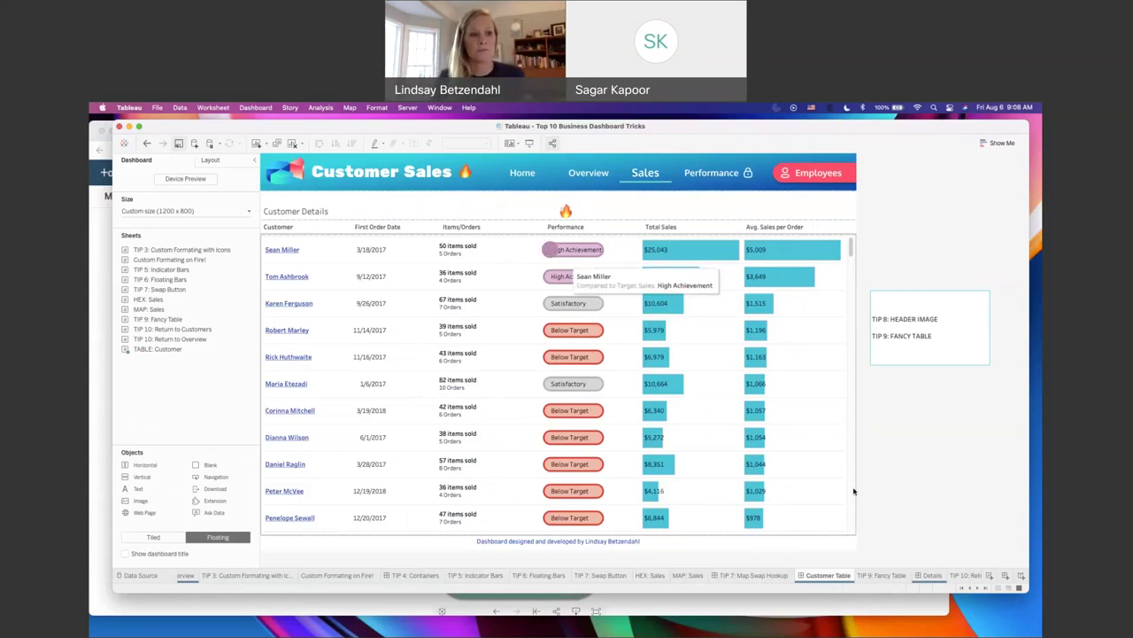
click(882, 575)
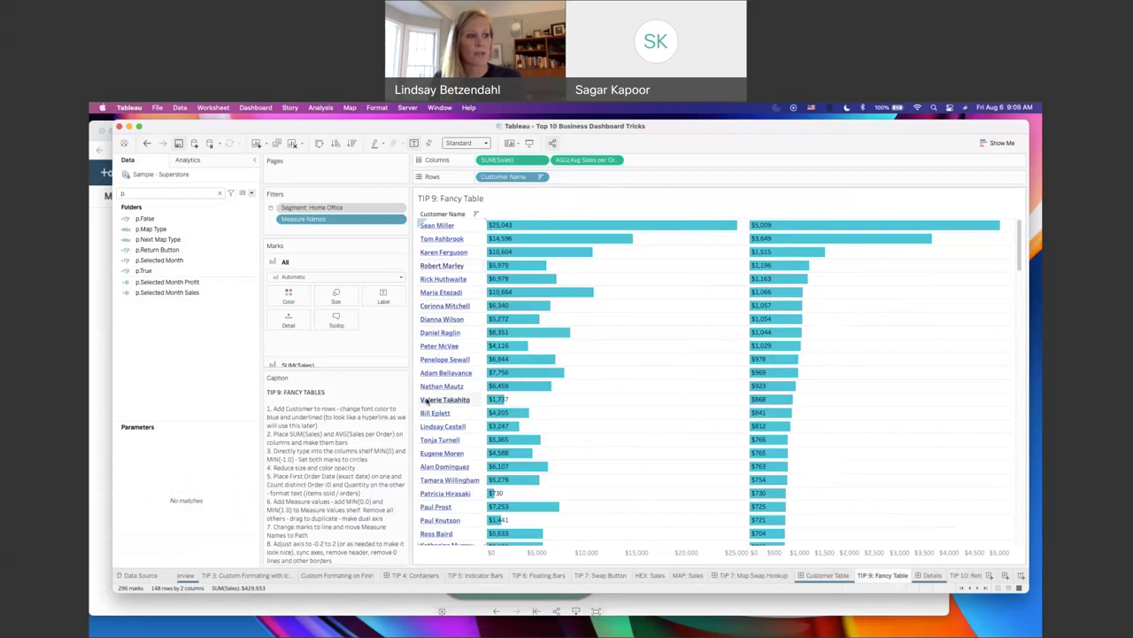
click(825, 577)
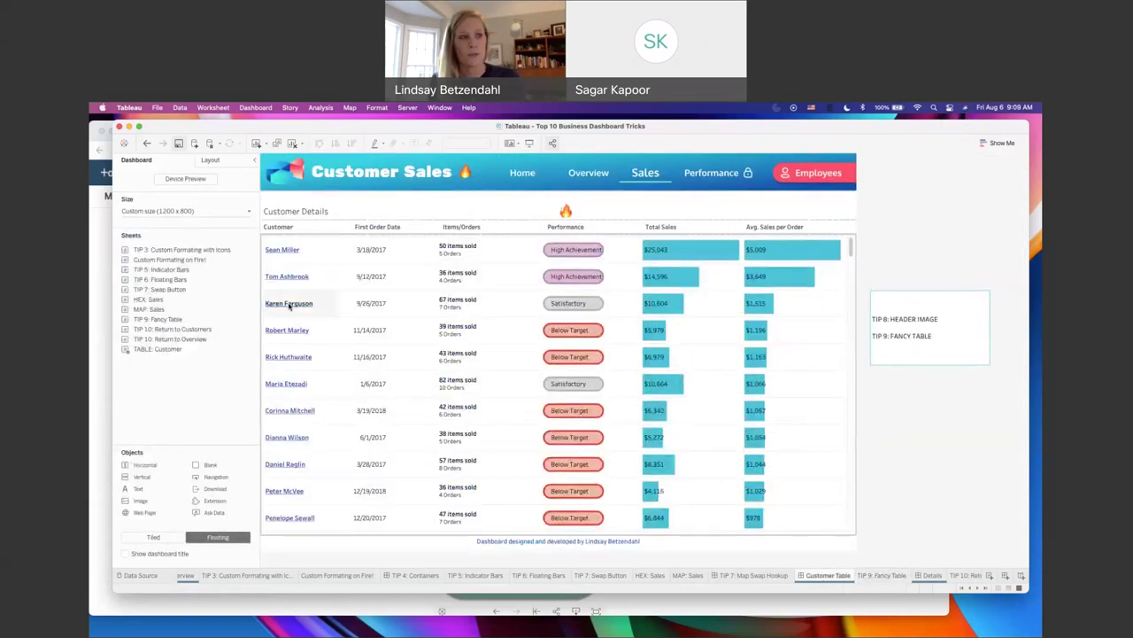
Step: On the TIP 9: Fancy Table worksheet, clear the field search and add First Order Date to Rows after Customer Name
click(884, 576)
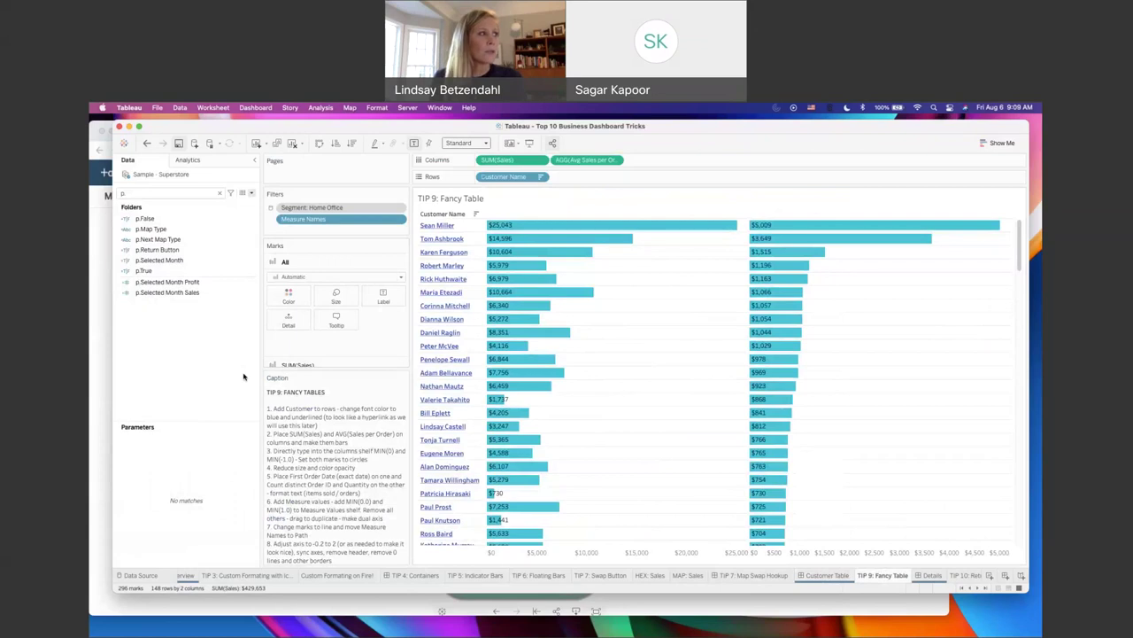
click(220, 192)
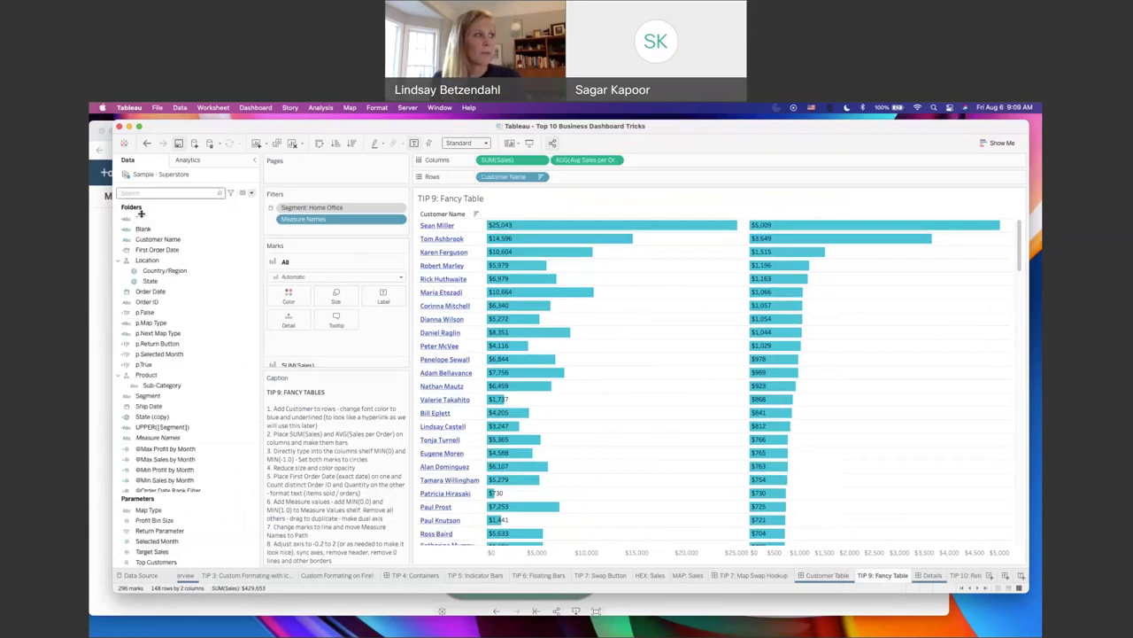
click(157, 249)
drag(467, 219, 566, 177)
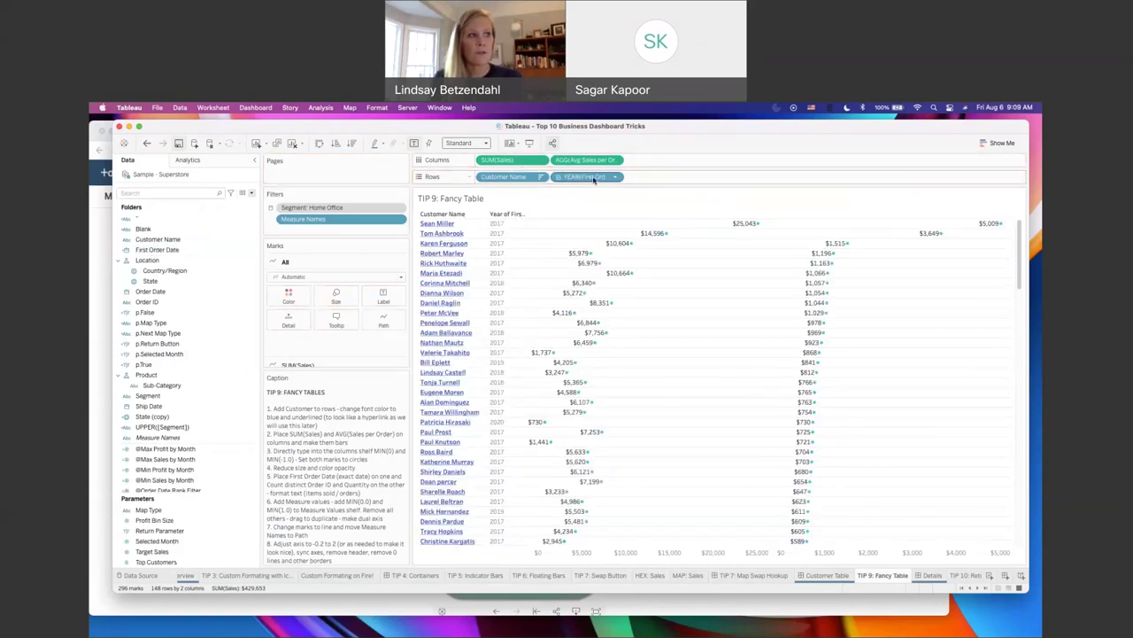
Step: Show First Order Date on Rows as a discrete exact date for each customer
right_click(594, 180)
key(Escape)
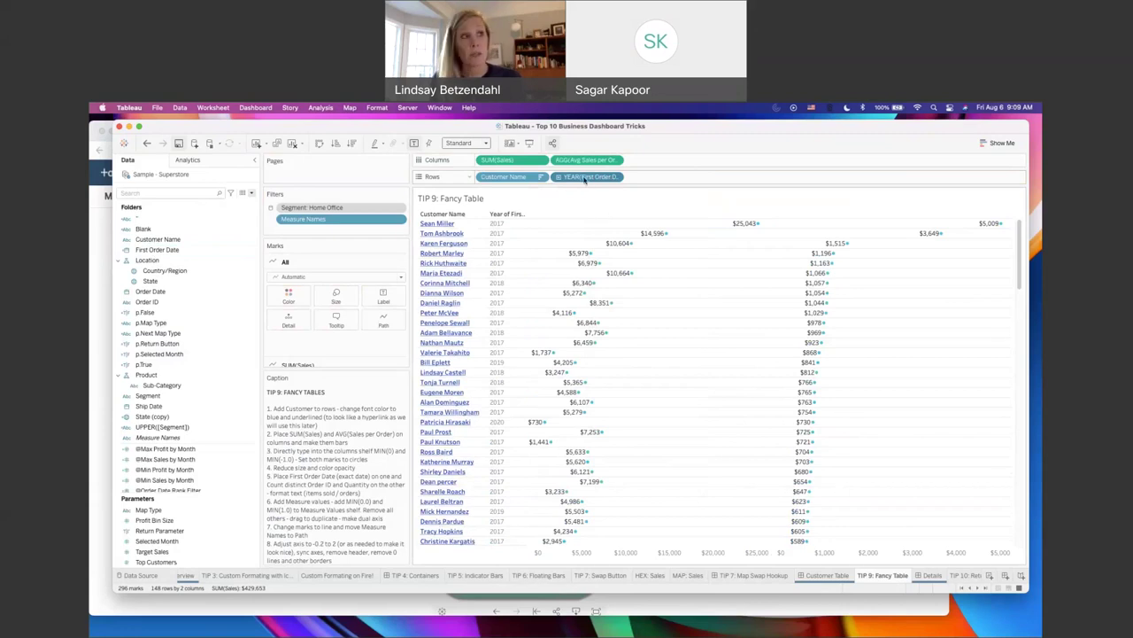
right_click(584, 179)
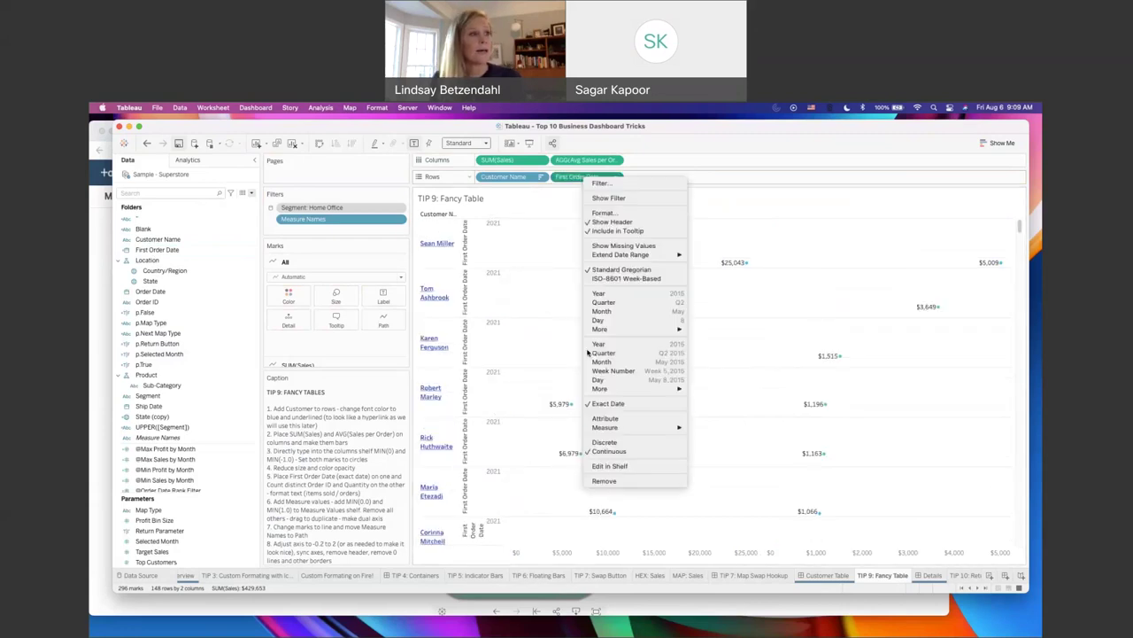
click(604, 442)
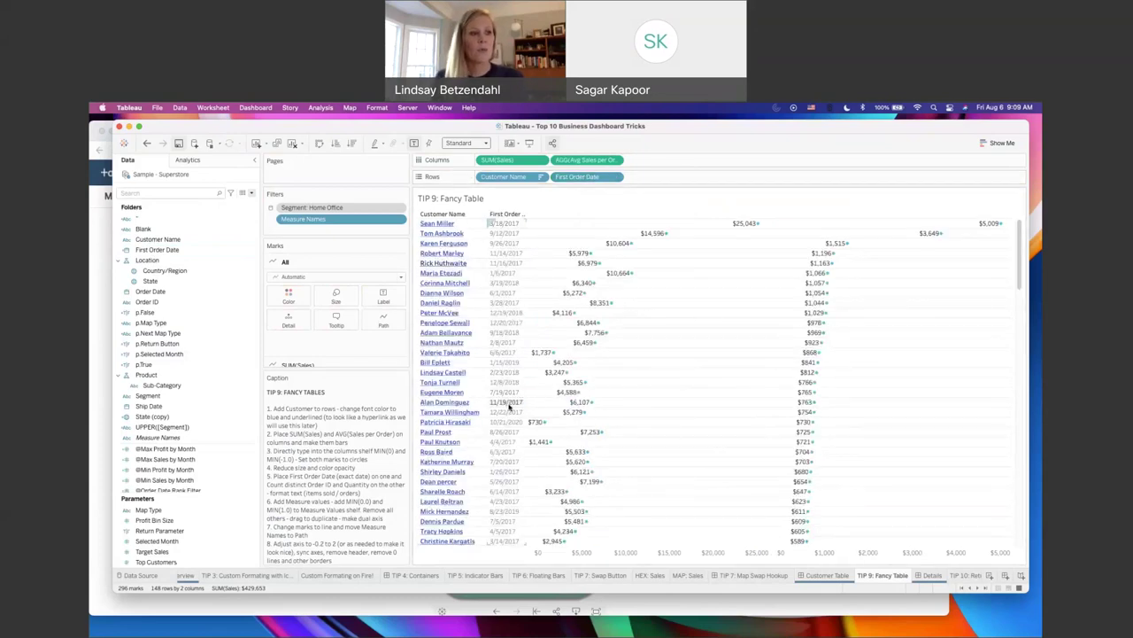
Step: Check how the First Order Date column is presented in the Customer Details table on the Customer Table dashboard
scroll(824, 578, right, 2)
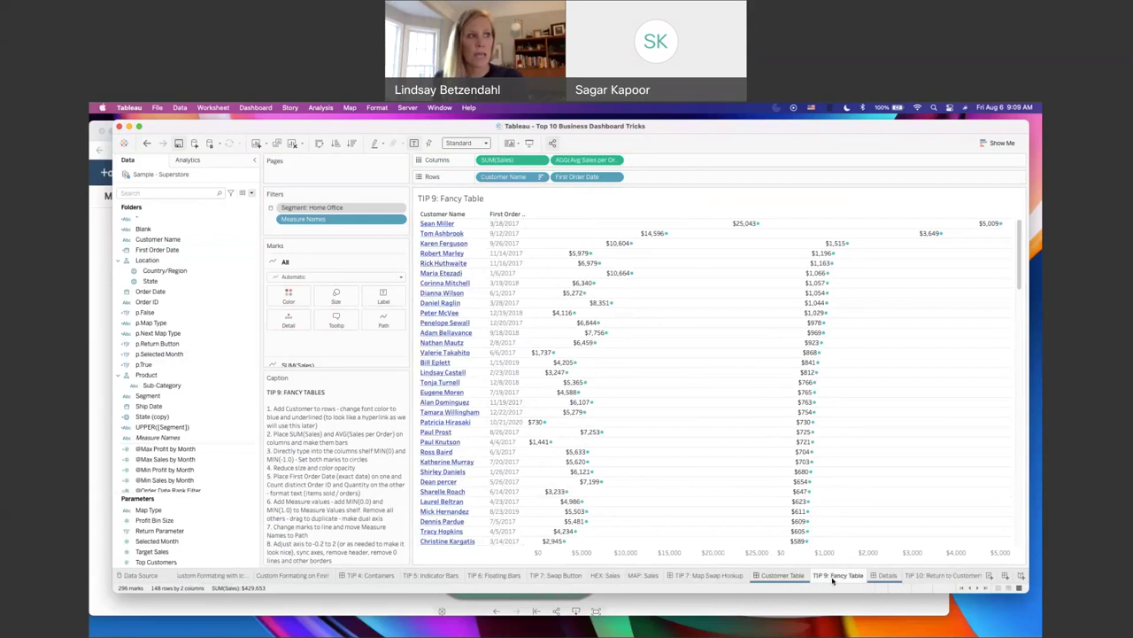
click(941, 576)
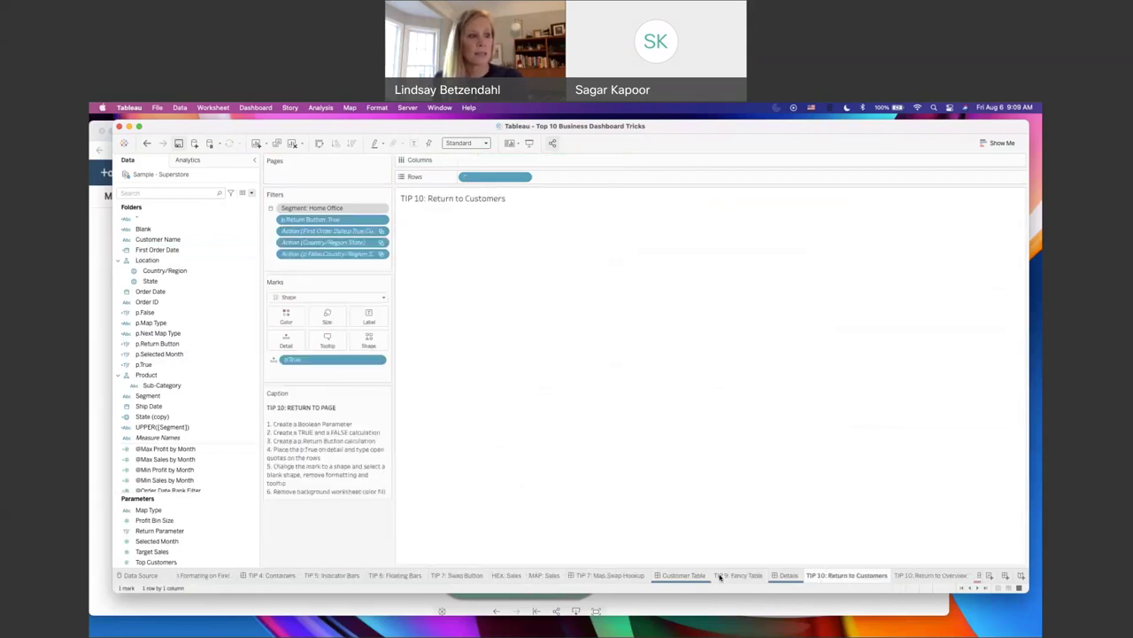
click(683, 576)
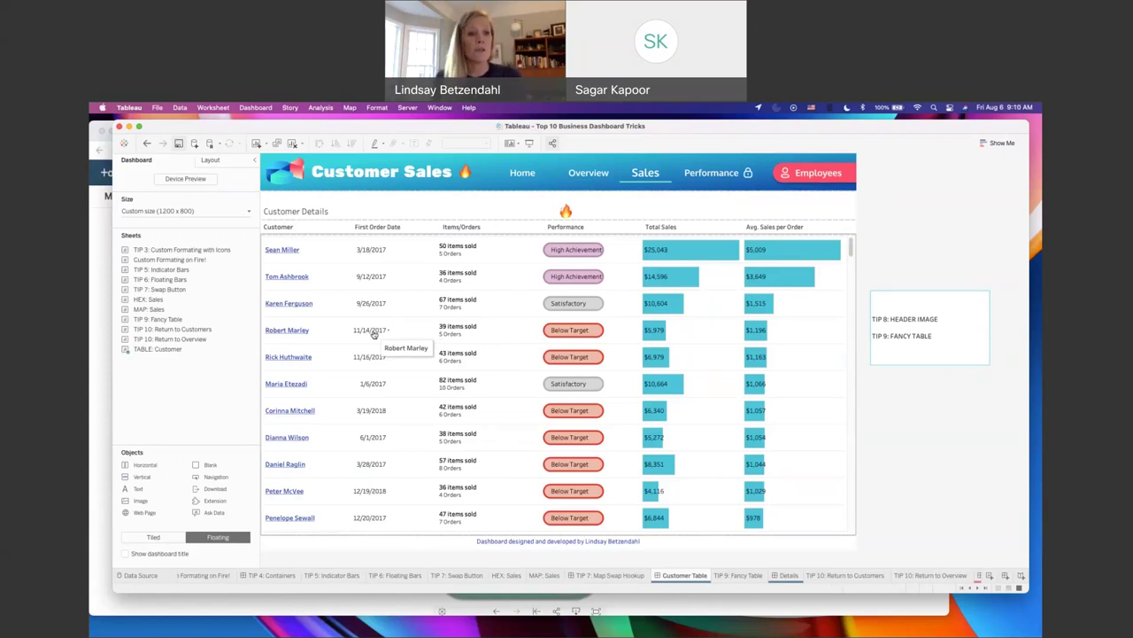
Step: Return to the TIP 9: Fancy Table worksheet and remove First Order Date from Rows
click(746, 576)
drag(577, 177, 274, 217)
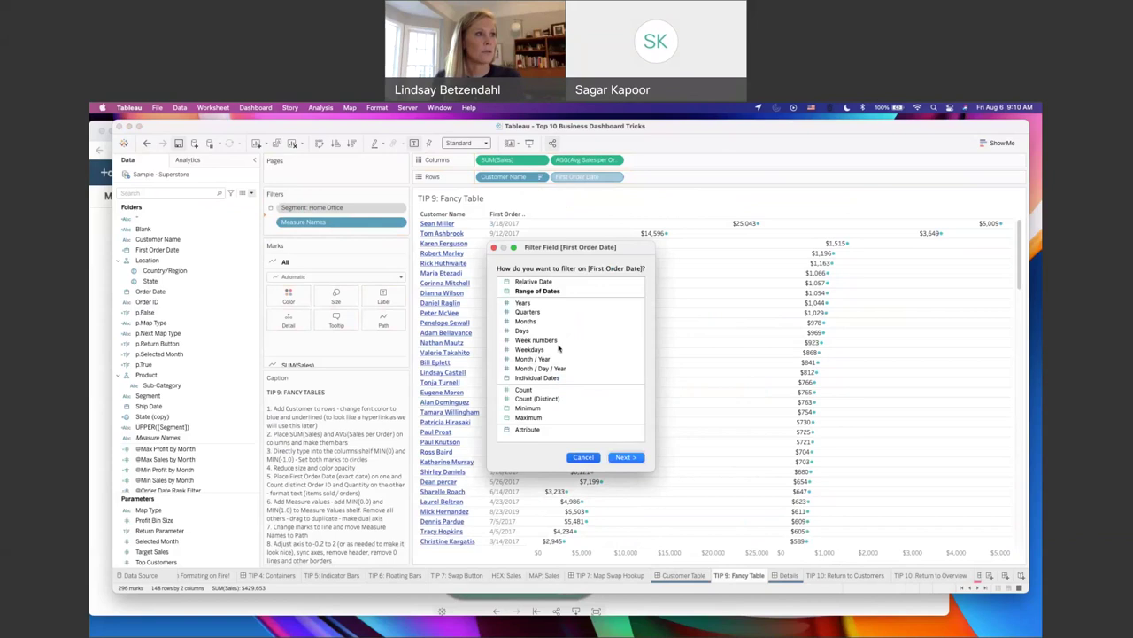
click(585, 457)
drag(578, 177, 449, 131)
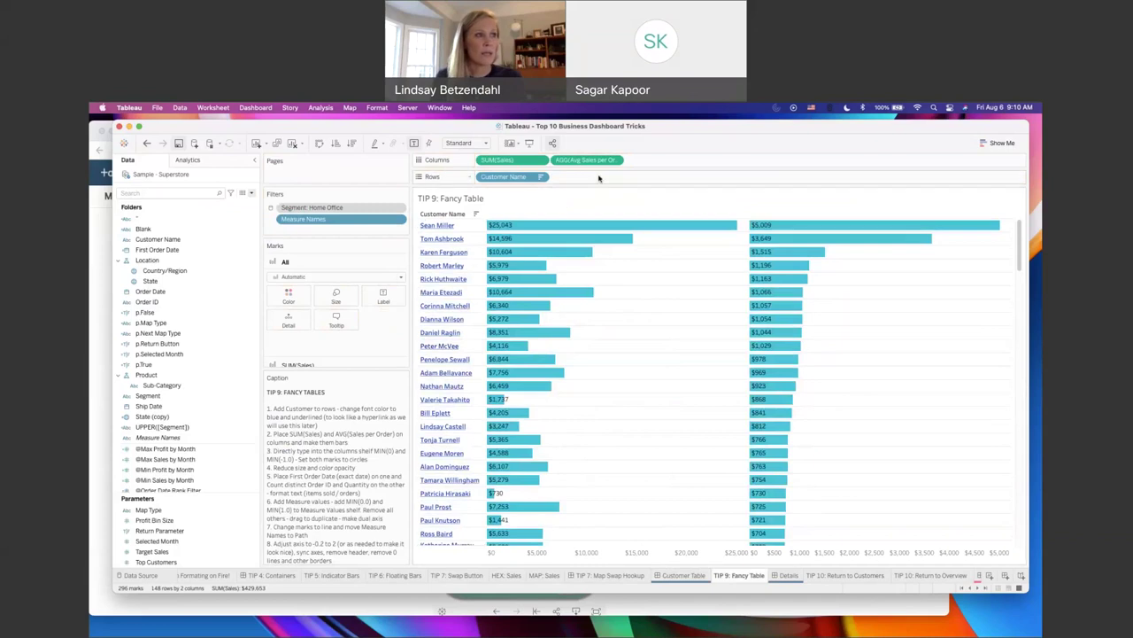
Step: Add an ad-hoc MIN(0) calculation to Columns and place it ahead of SUM(Sales)
double_click(673, 160)
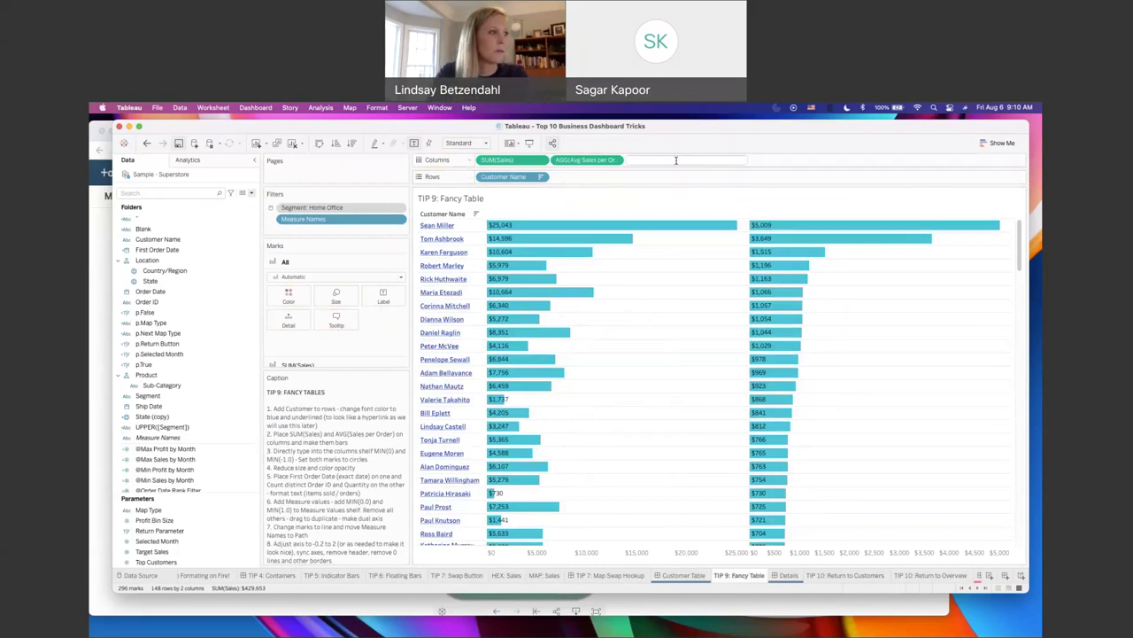
text(MIN)
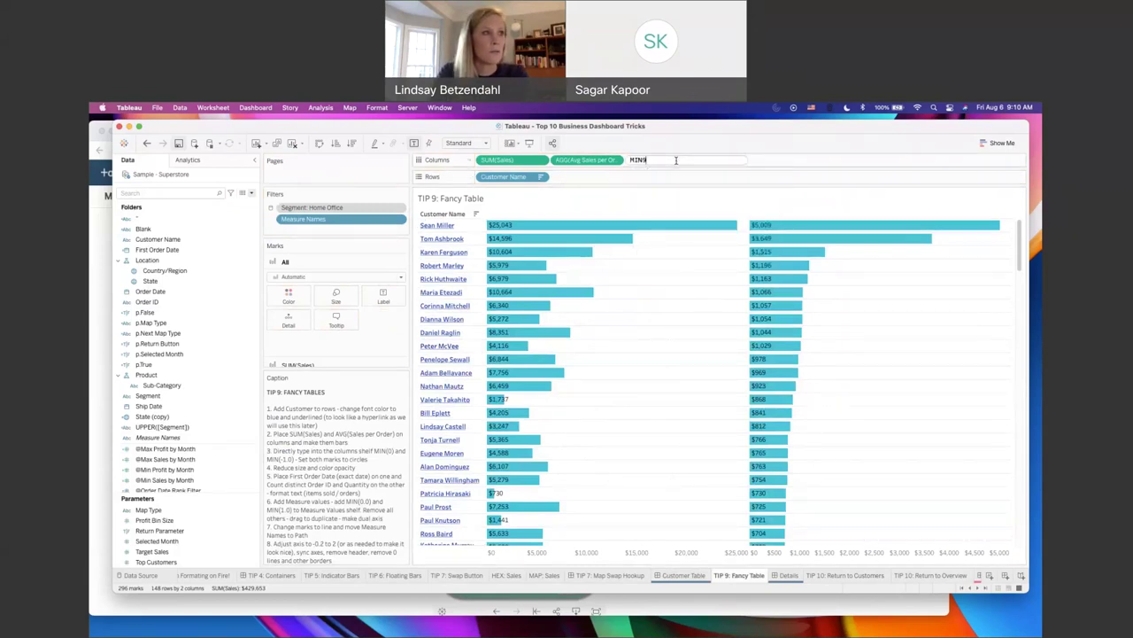
text(()
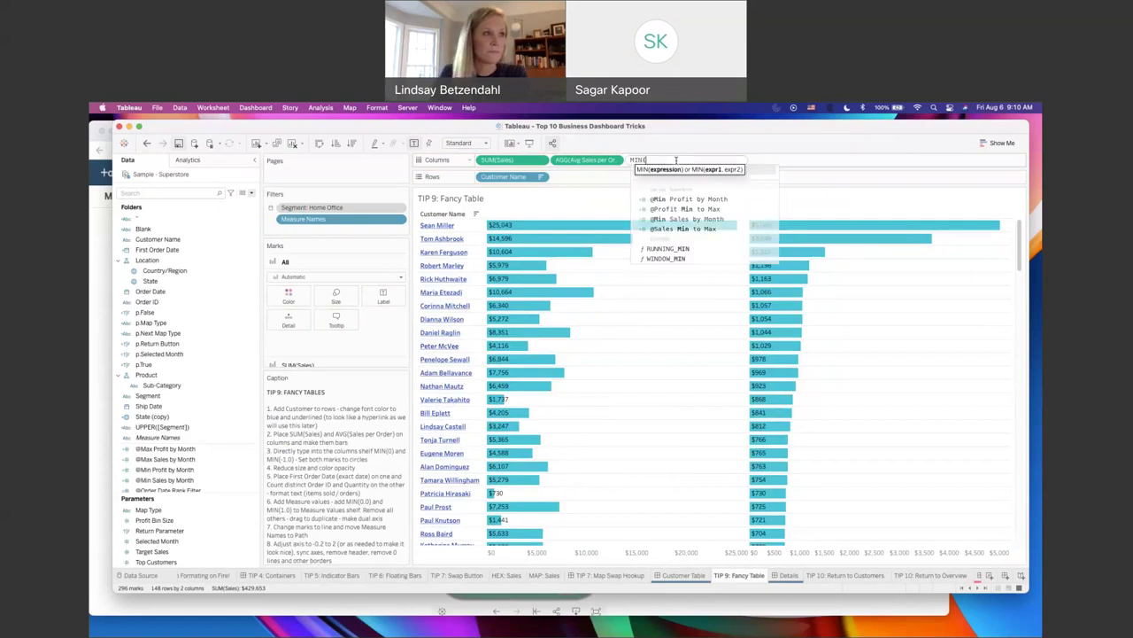
text(0))
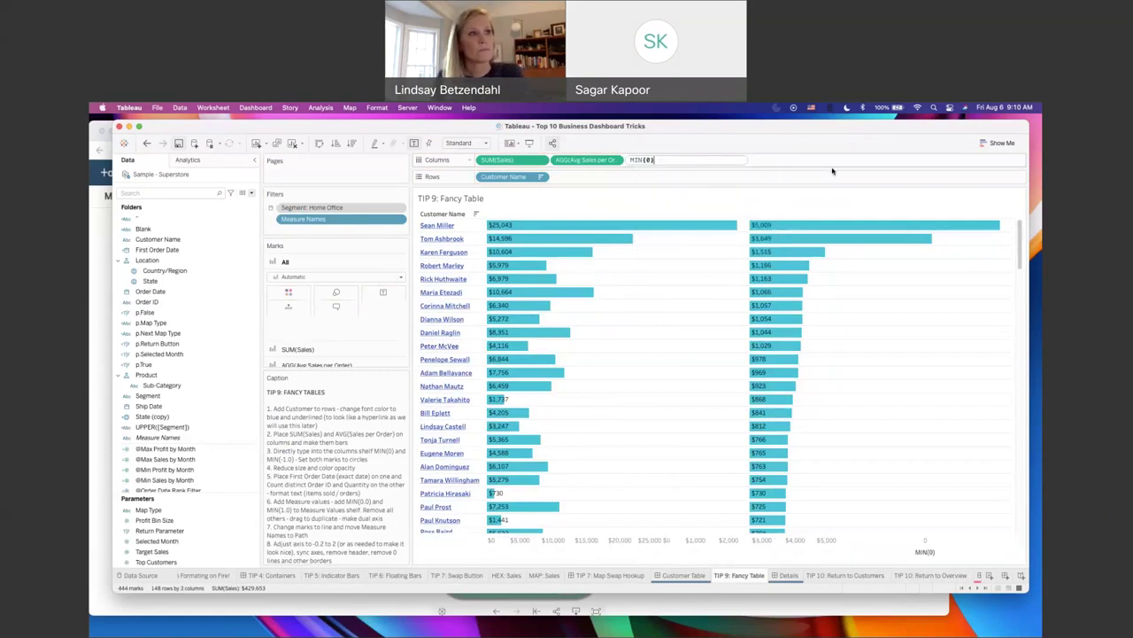
key(Return)
drag(659, 159, 485, 161)
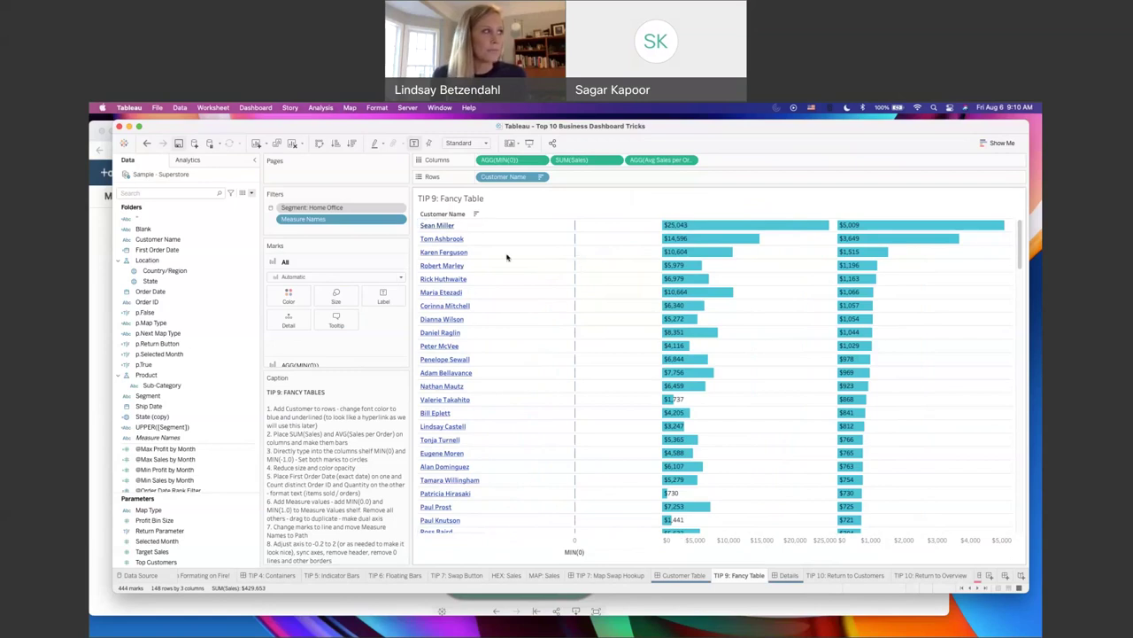
Step: Add First Order Date as the label of the MIN(0) marks, shown as an exact date
click(157, 240)
click(207, 246)
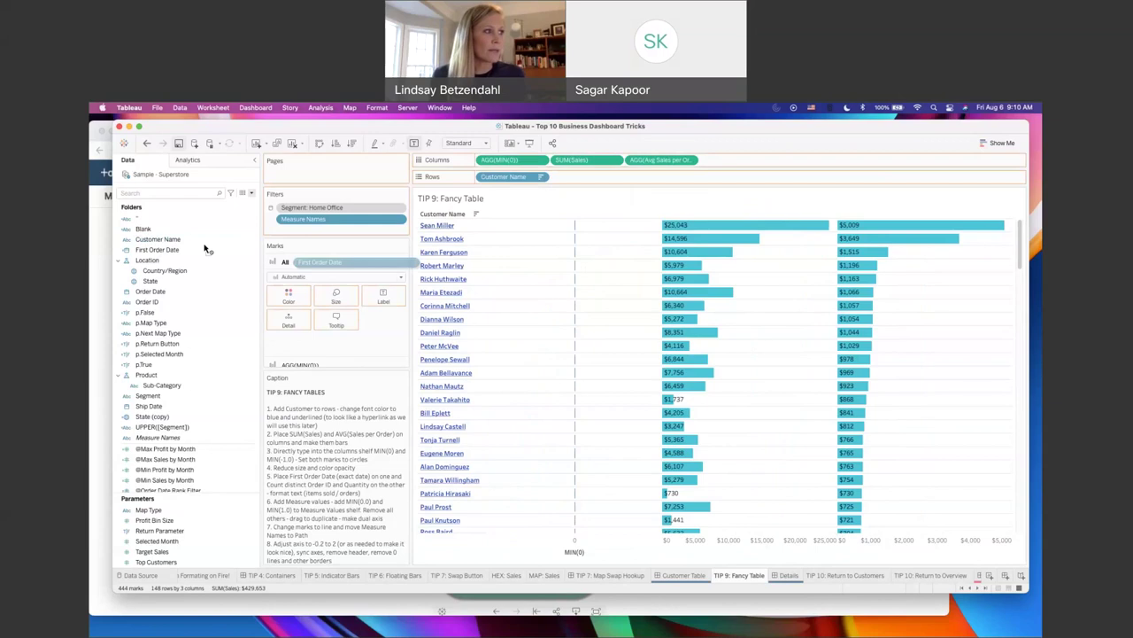
drag(336, 370, 337, 393)
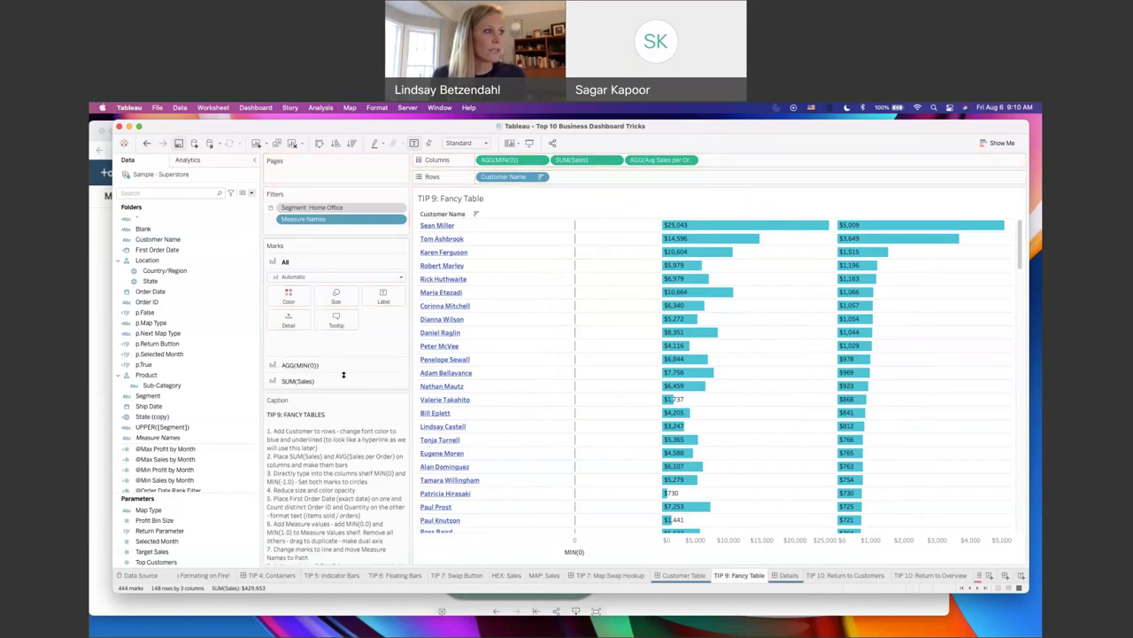
click(346, 370)
drag(158, 239, 383, 312)
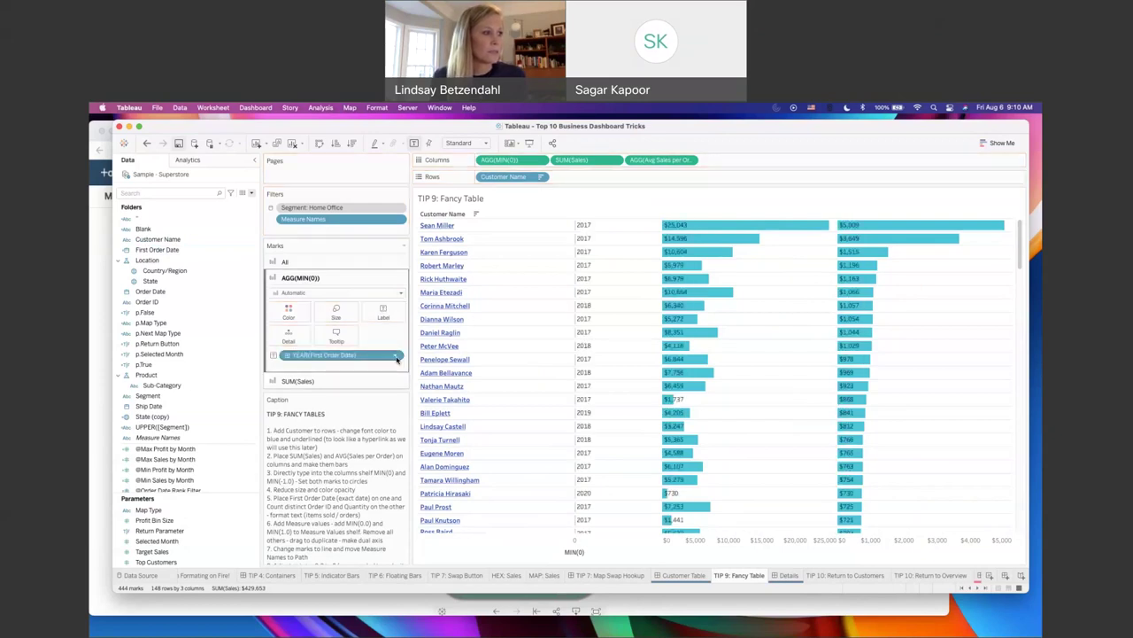
click(397, 357)
click(326, 551)
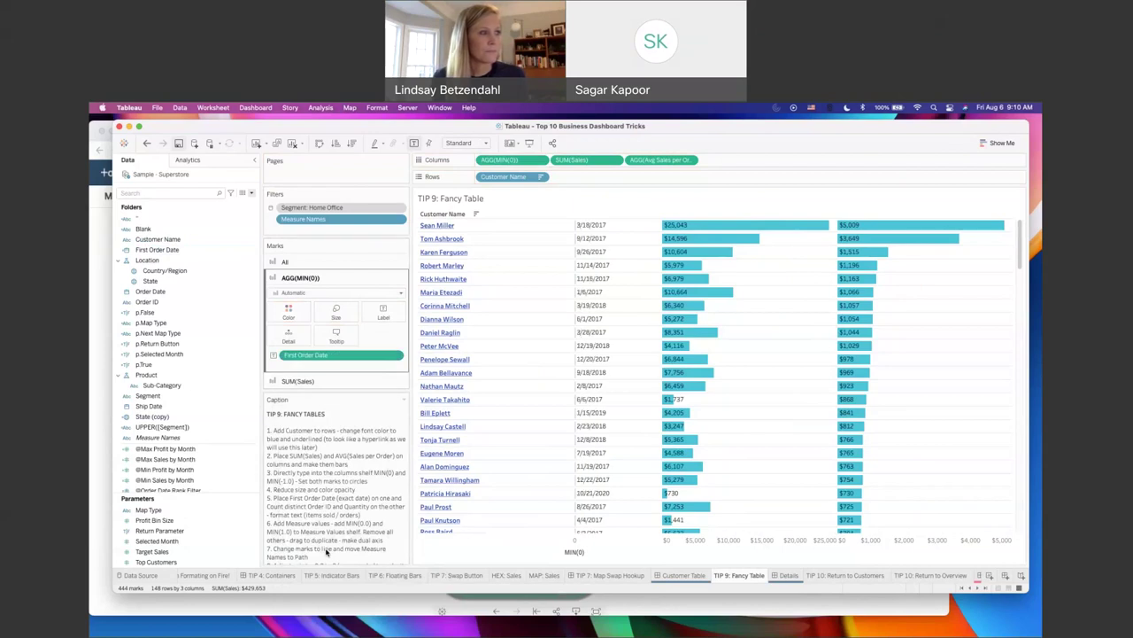
Step: Center the First Order Date labels on the MIN(0) marks horizontally and vertically
click(384, 313)
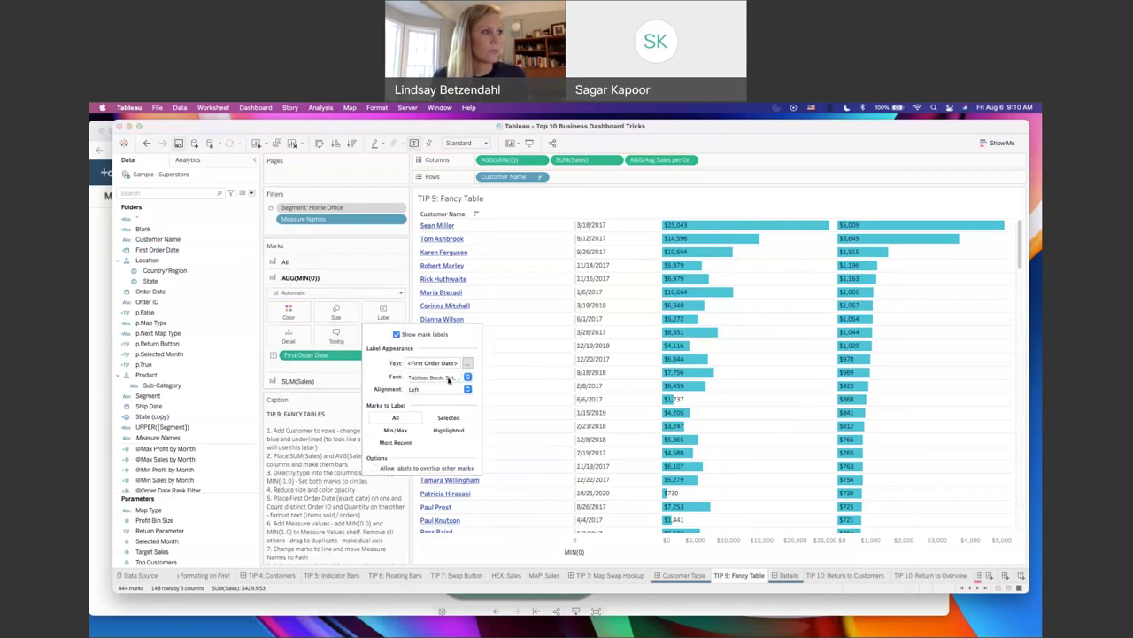
click(447, 389)
click(433, 436)
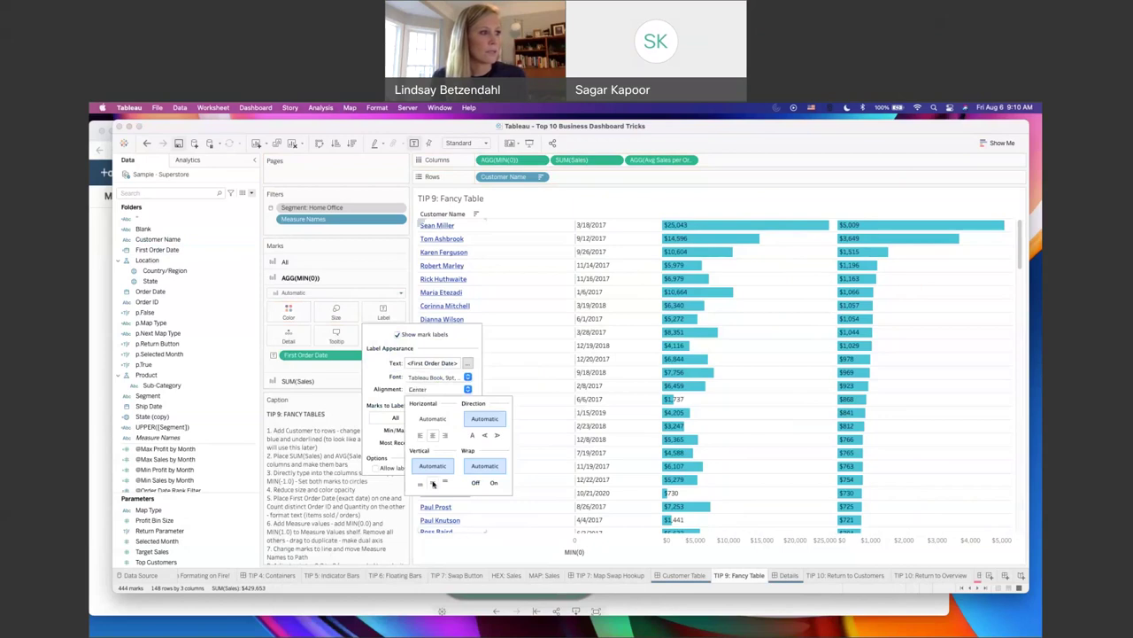
click(338, 293)
click(331, 306)
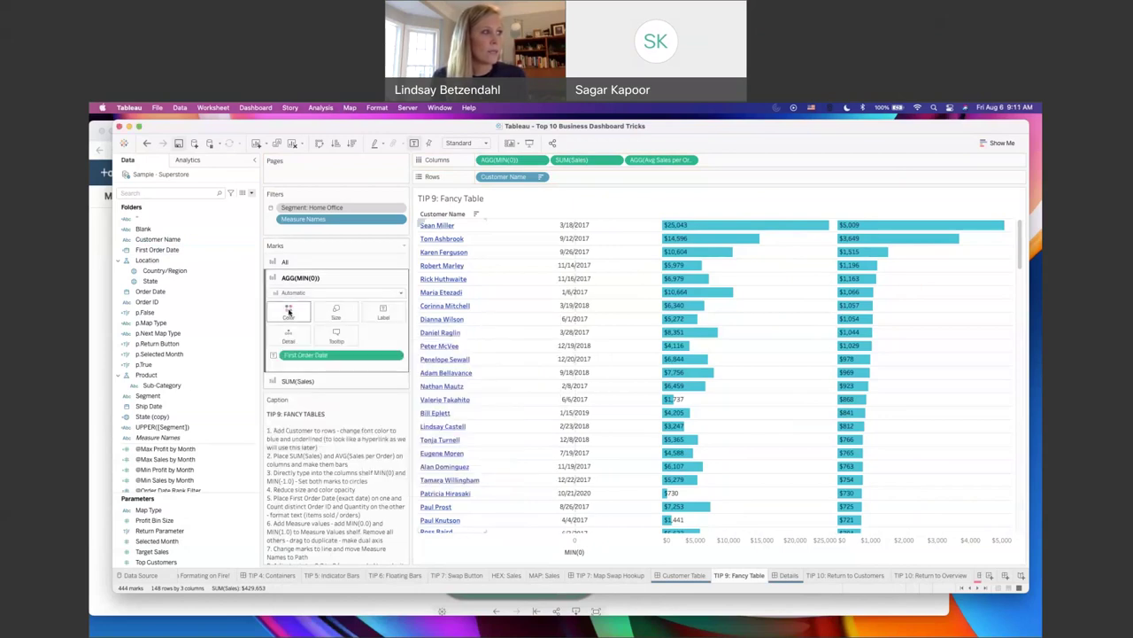
Step: Change the MIN(0) mark type to Circle and shrink the circles so they don't obscure the dates, adjusting color opacity
click(336, 292)
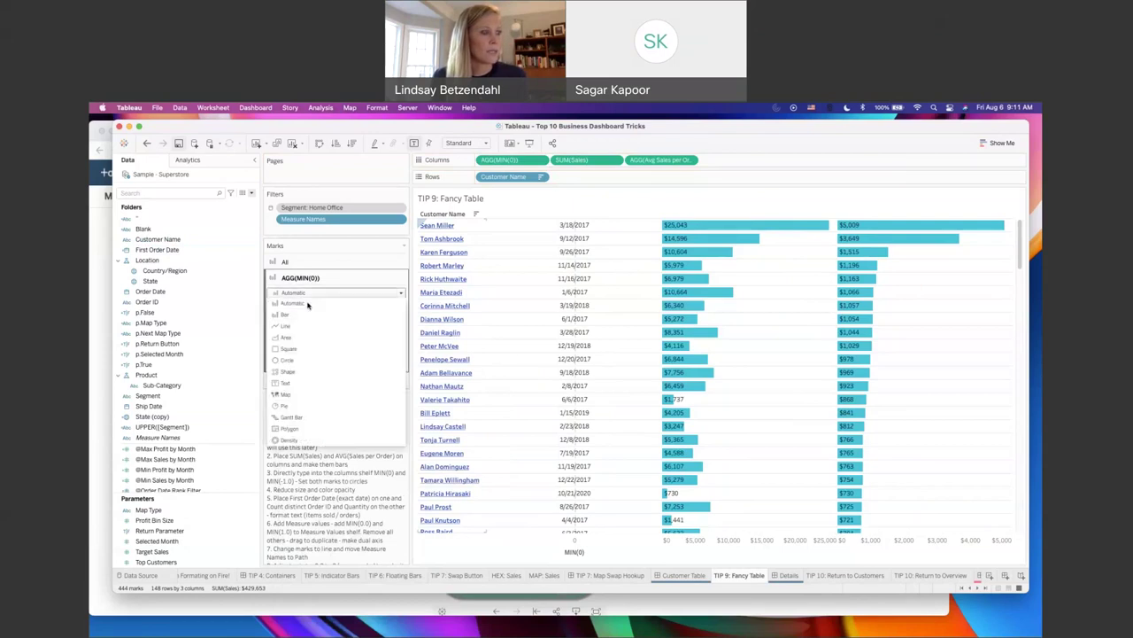
click(308, 364)
click(336, 312)
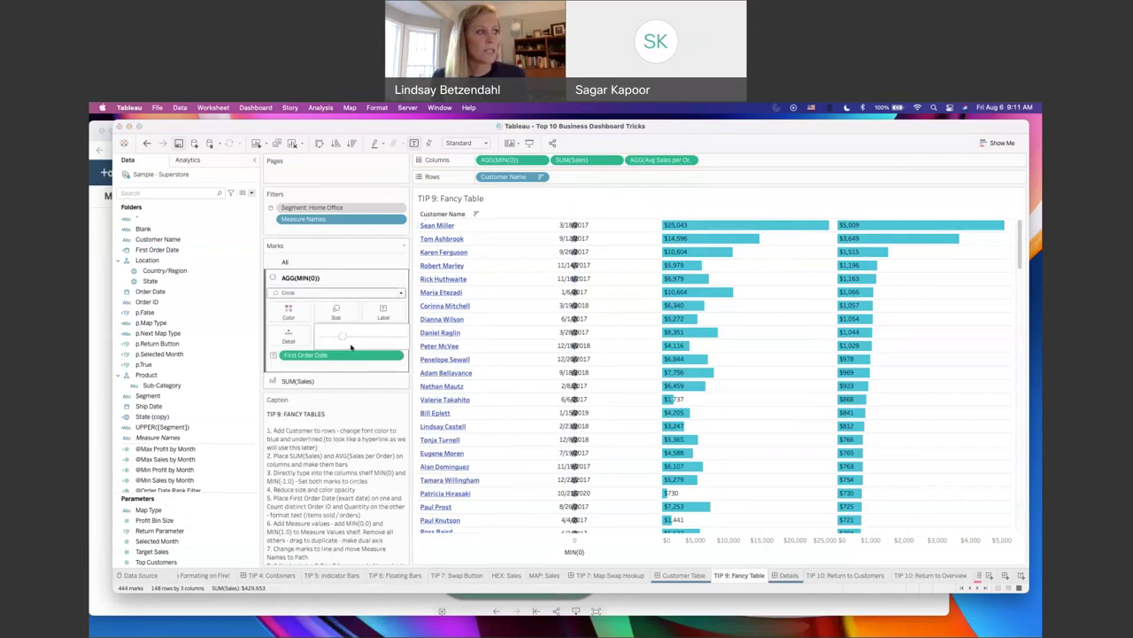
click(297, 313)
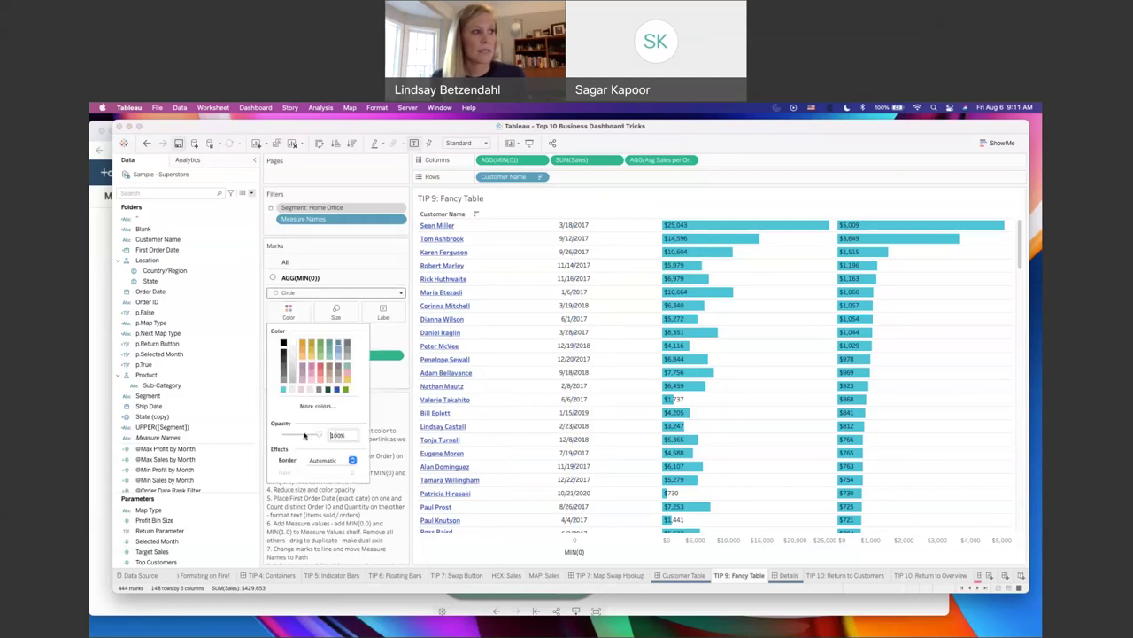
click(411, 321)
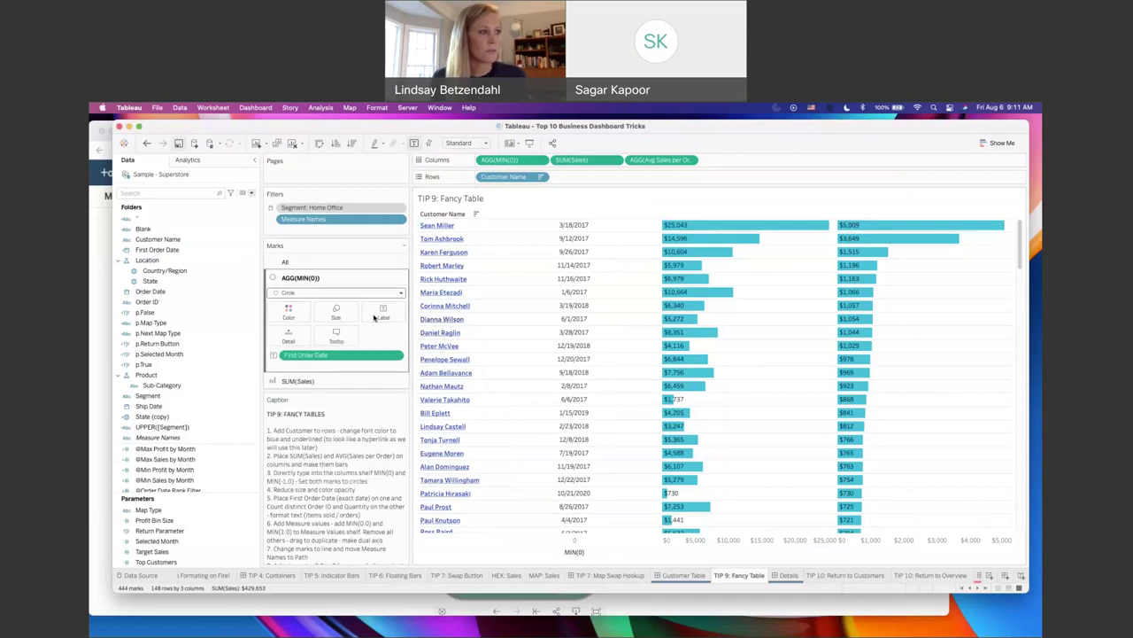
Step: Set the alignment of the First Order Date labels on the MIN(0) marks to Middle Right
click(379, 314)
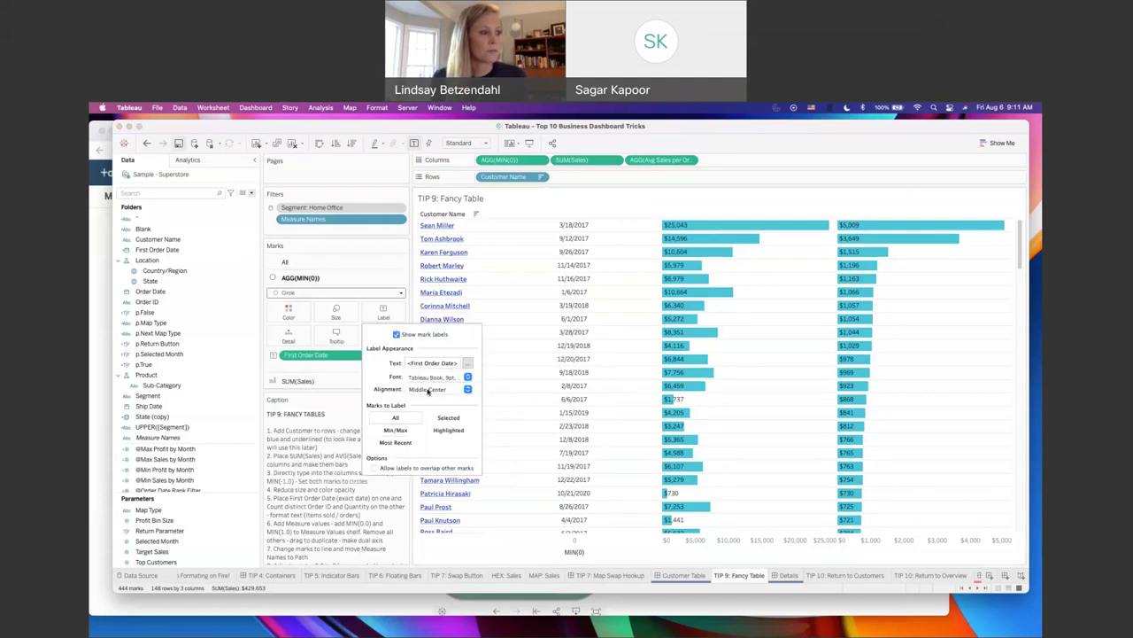
click(428, 391)
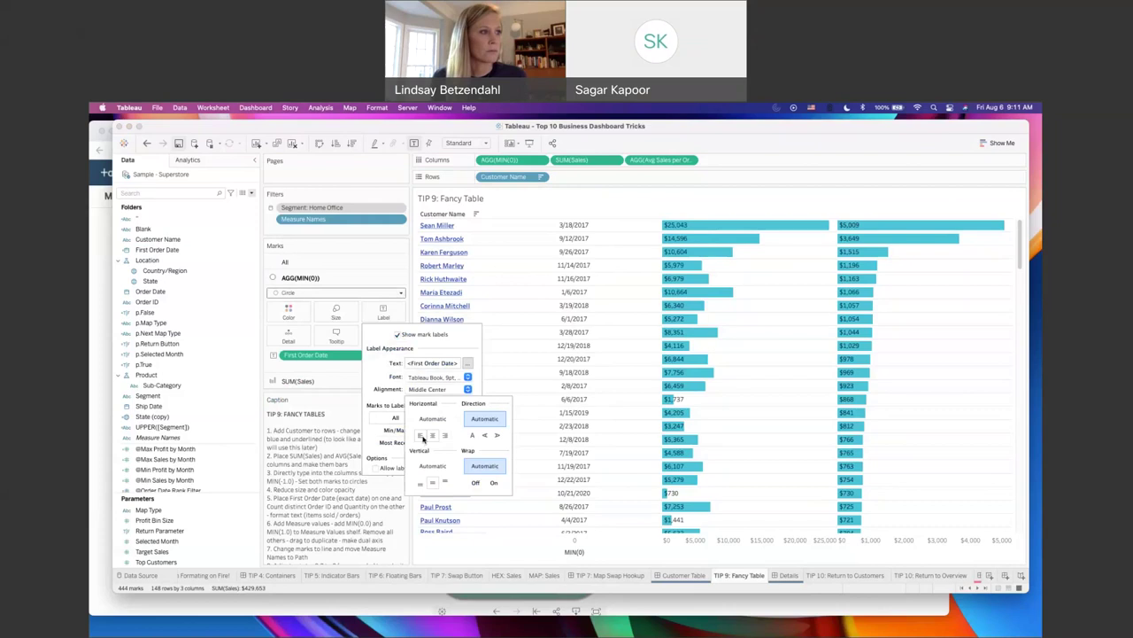
click(444, 435)
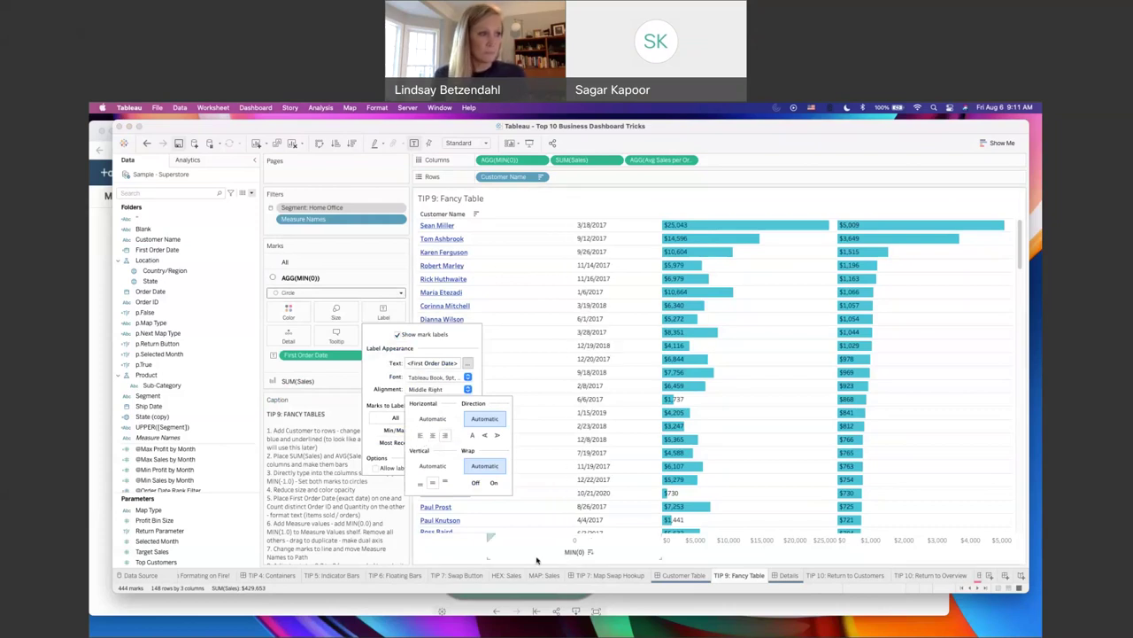
click(537, 554)
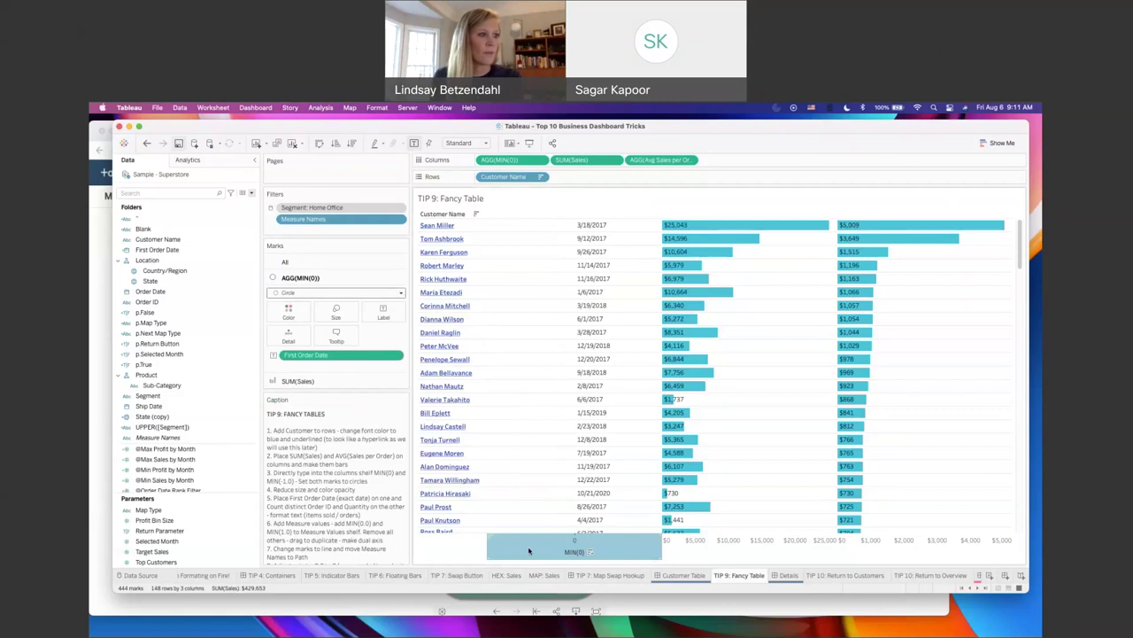
Step: Add an ad-hoc MIN(-1.0) calculation to Columns and place it between MIN(0) and SUM(Sales)
double_click(717, 162)
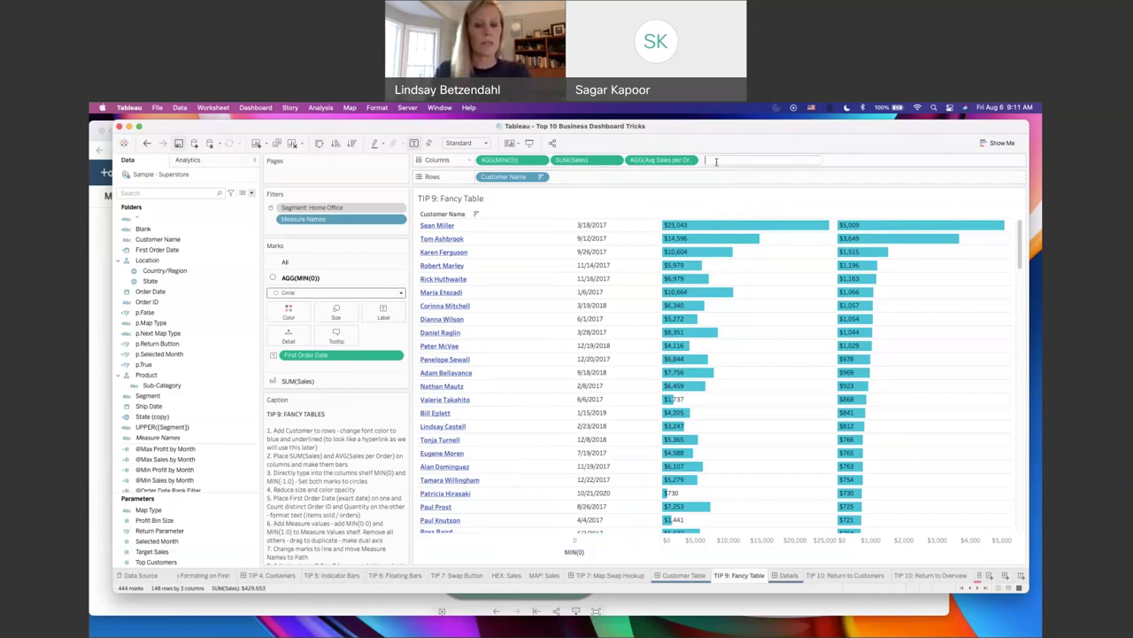
text(MIN)
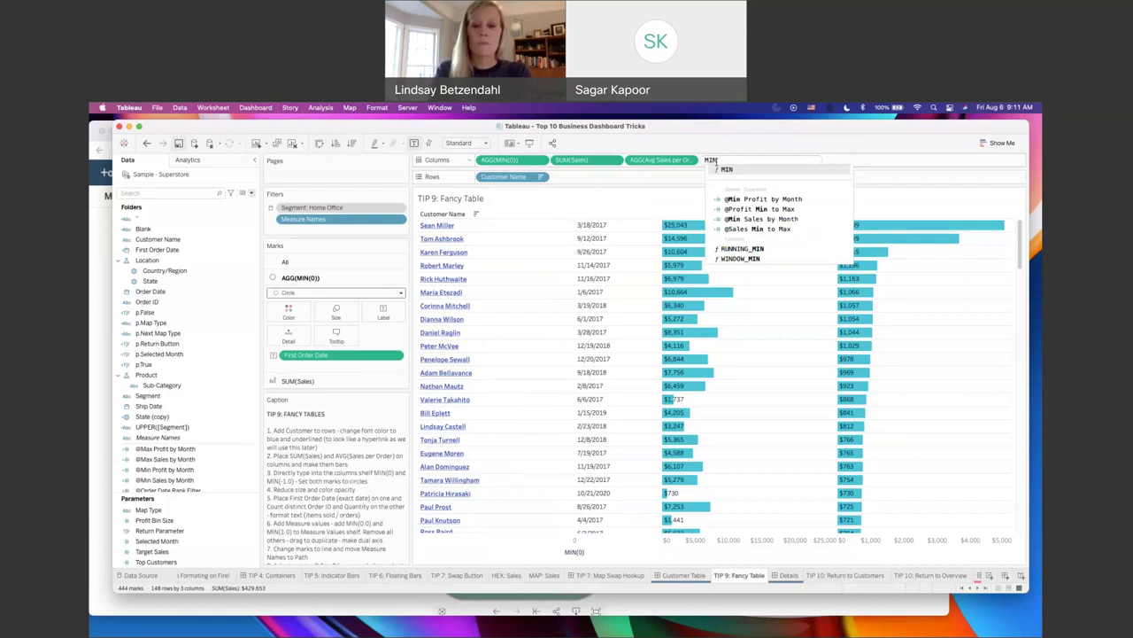
text((-1.0)
key(BackSpace)
key(BackSpace)
key(BackSpace)
key(BackSpace)
key(BackSpace)
text((-1.0))
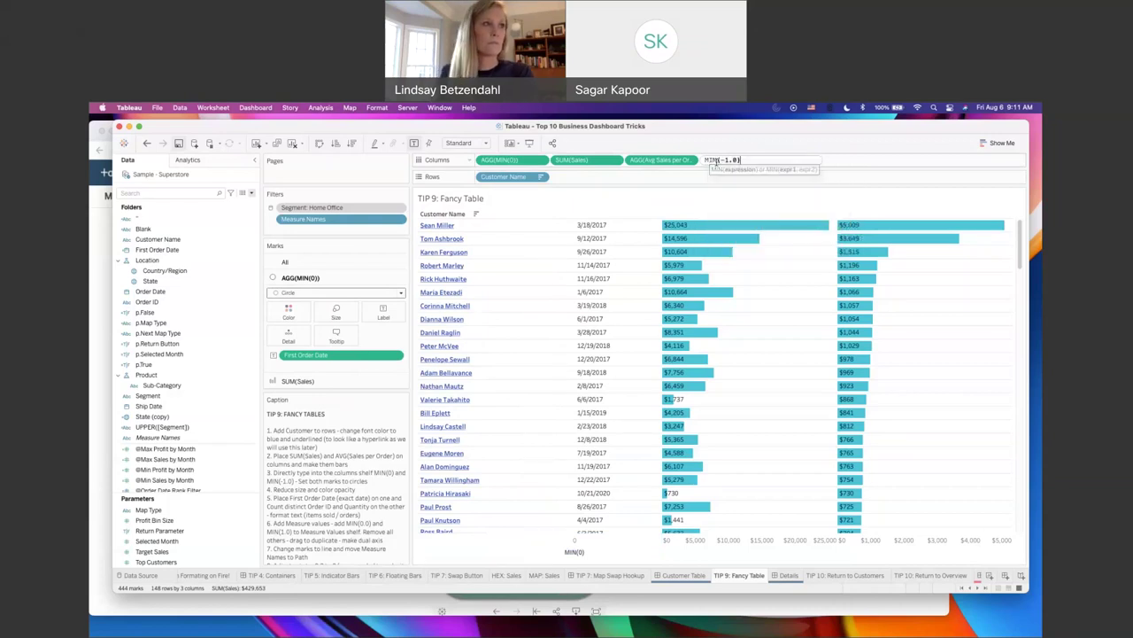
key(Return)
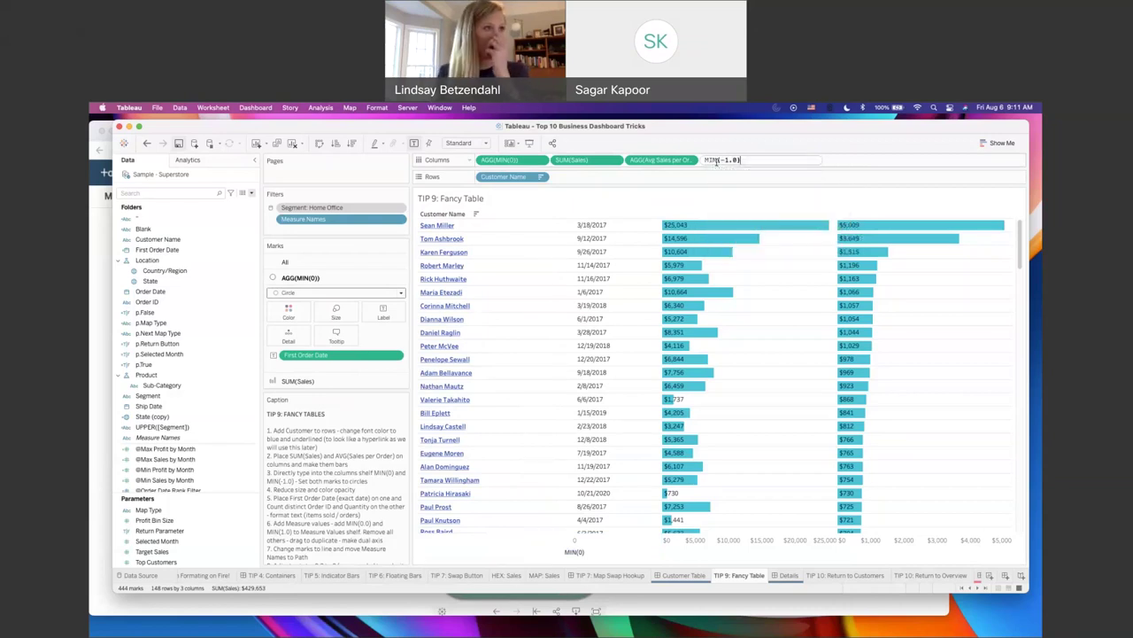
drag(730, 160, 564, 162)
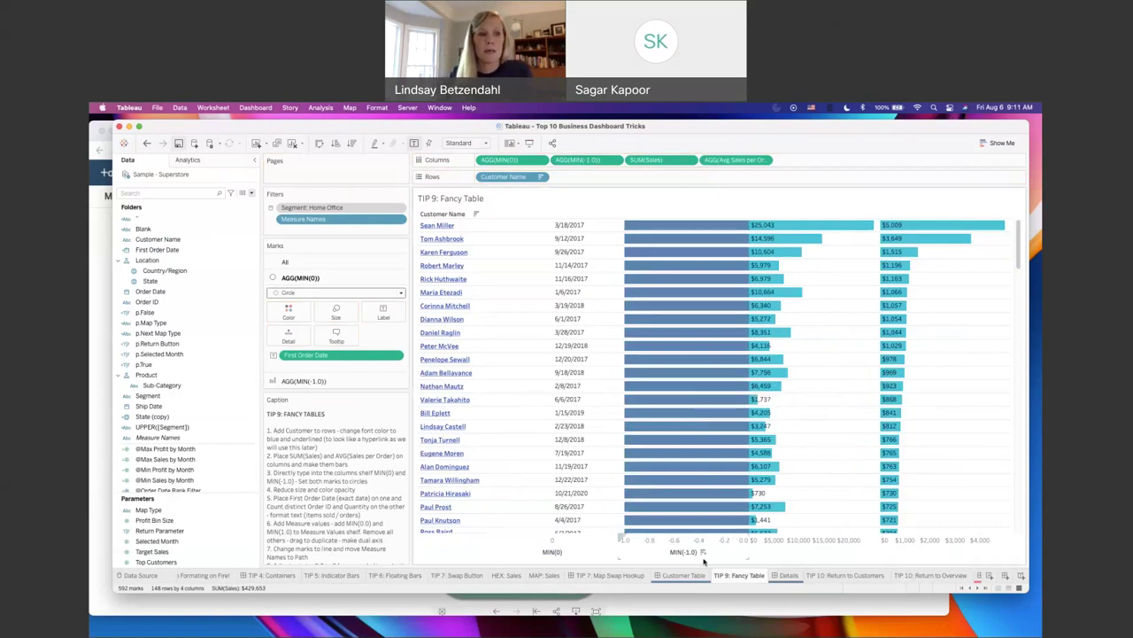
Step: Make the MIN(-1.0) bars fully transparent by setting their color opacity to 0%
scroll(694, 556, down, 1)
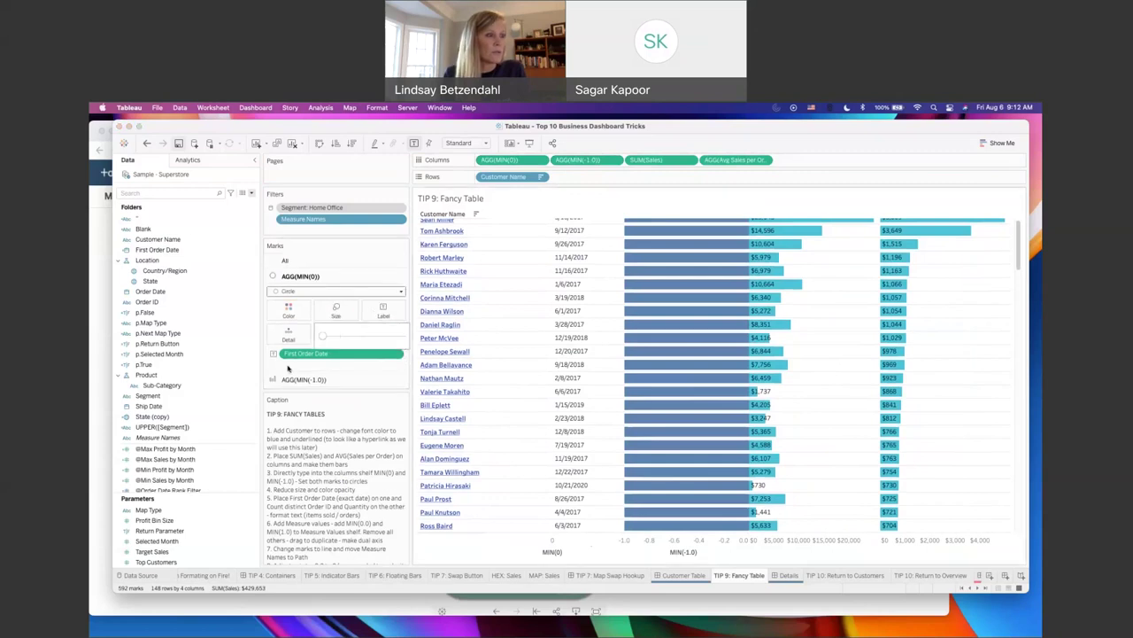
click(335, 328)
click(288, 326)
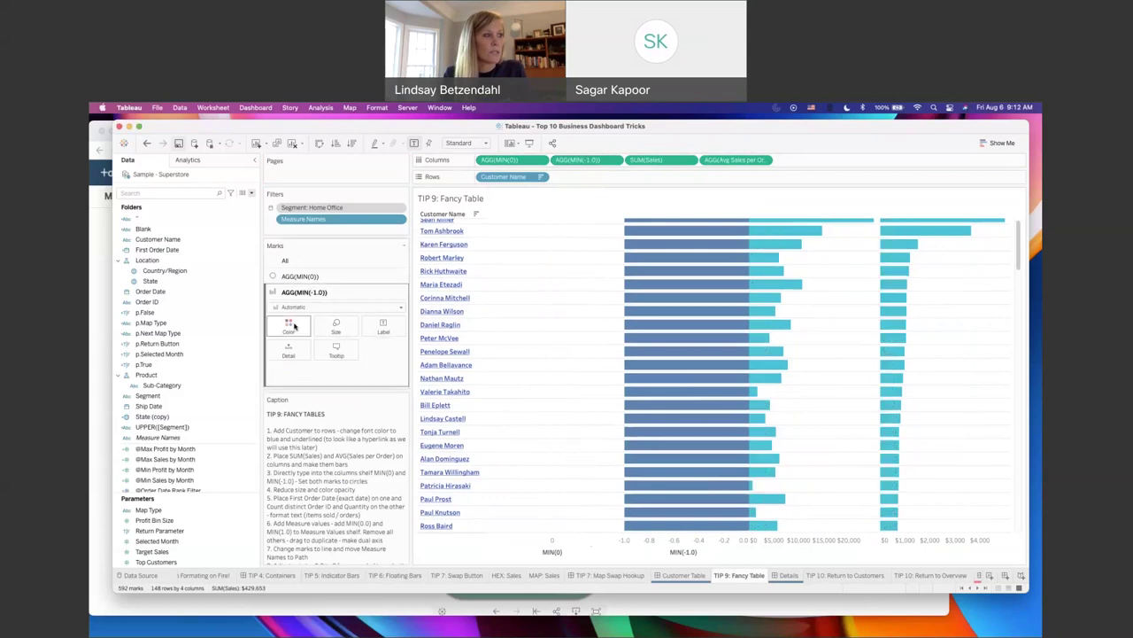
click(288, 325)
drag(319, 448, 283, 449)
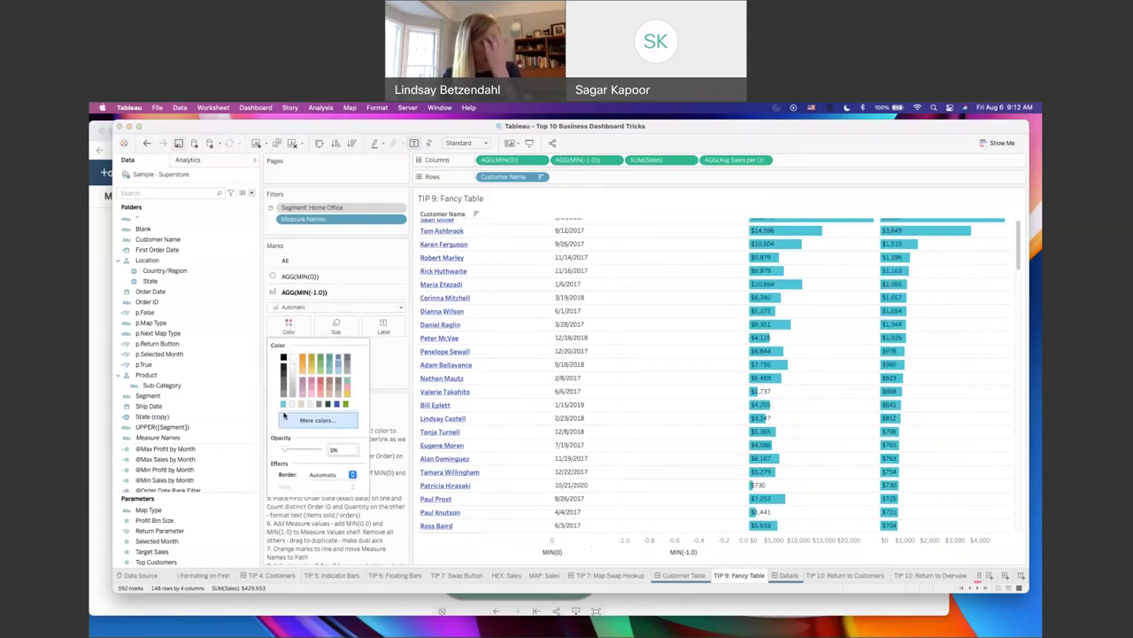
click(406, 368)
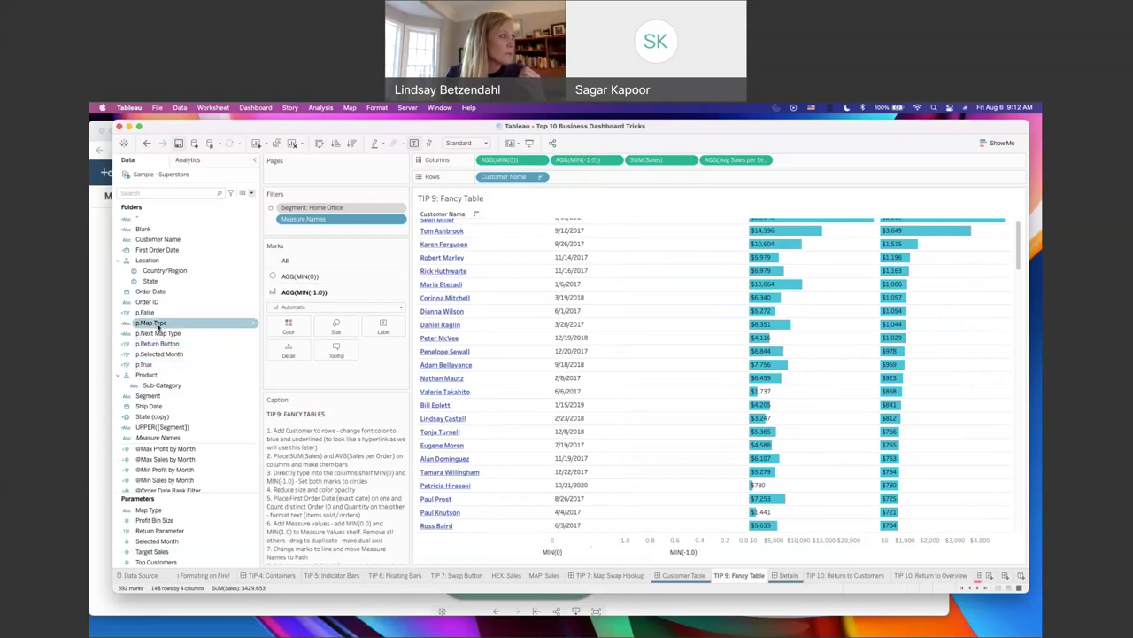
Step: Add Order ID as a label on the MIN(-1.0) marks and aggregate it as a distinct count
drag(147, 302, 383, 327)
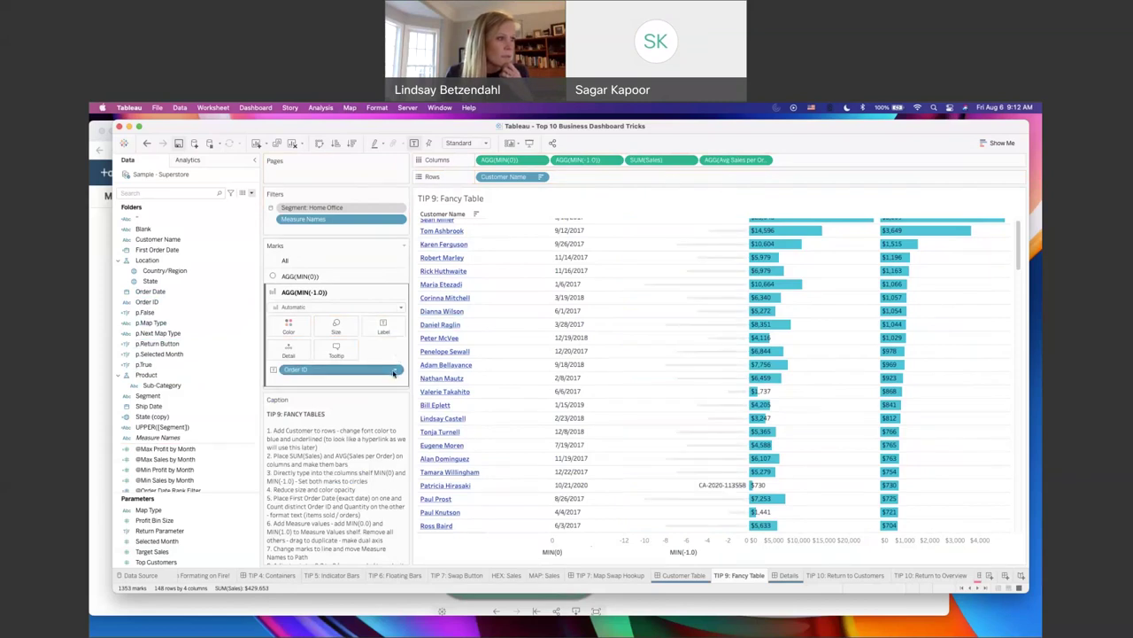
click(394, 373)
click(395, 514)
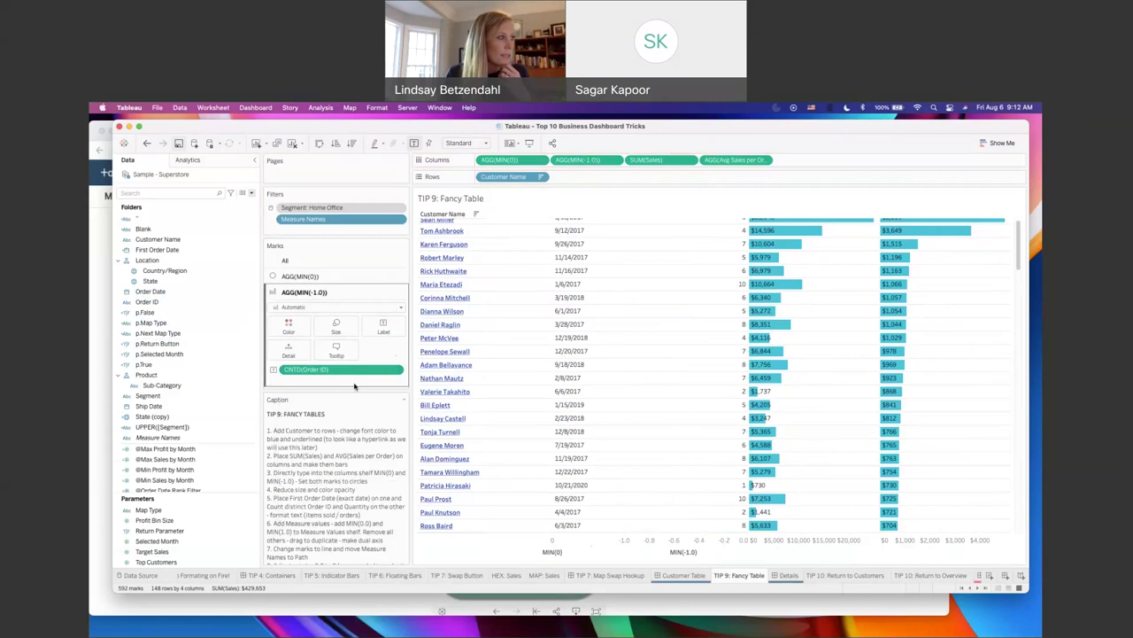
Step: Add Quantity as a second label on the MIN(-1.0) marks
click(191, 328)
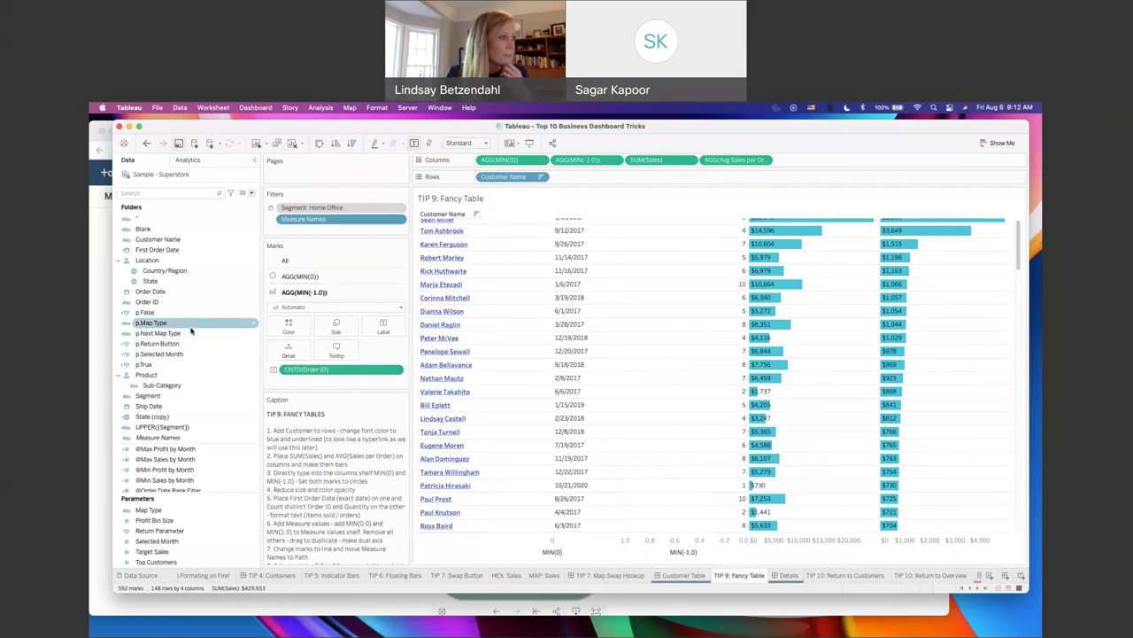
click(186, 332)
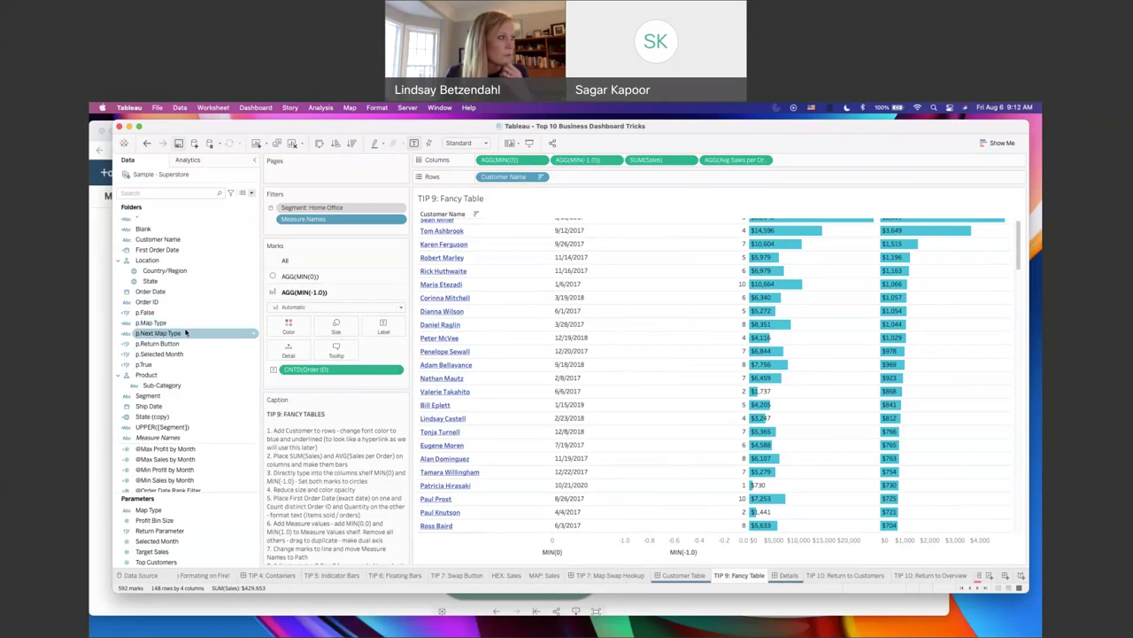
click(152, 290)
click(154, 247)
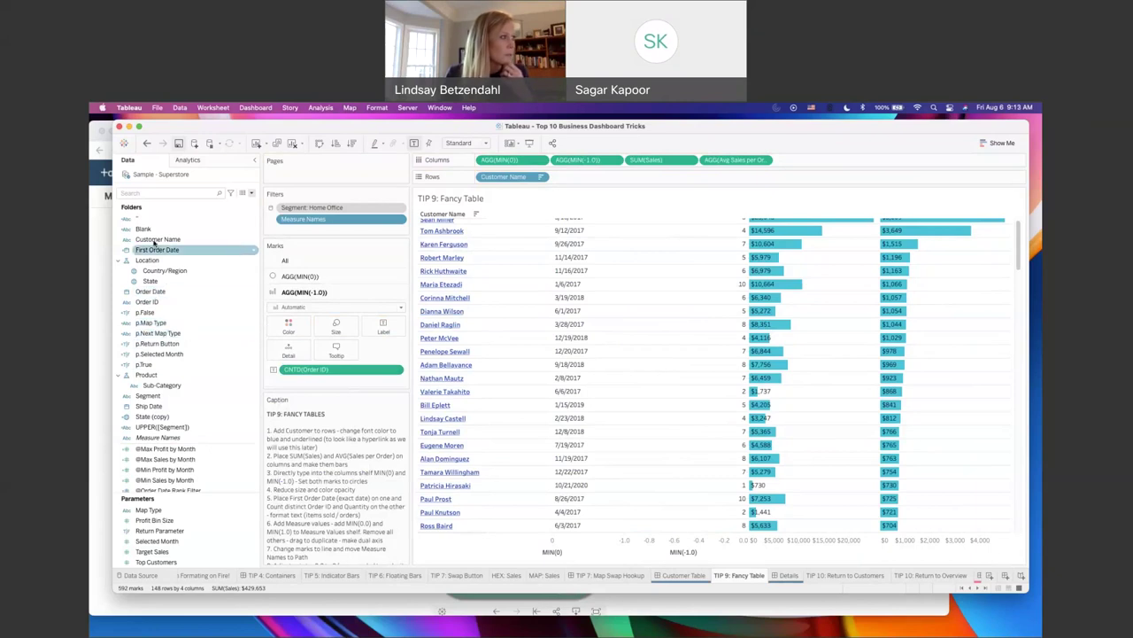
click(149, 406)
scroll(168, 408, down, 1)
scroll(168, 407, up, 1)
click(161, 185)
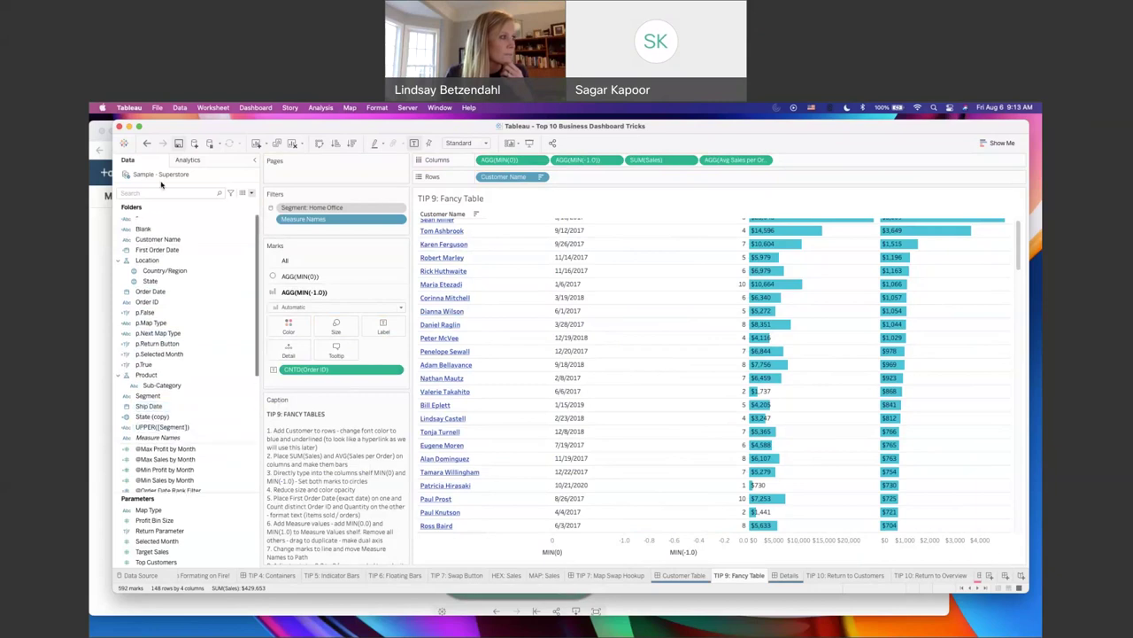
scroll(171, 330, down, 5)
click(155, 434)
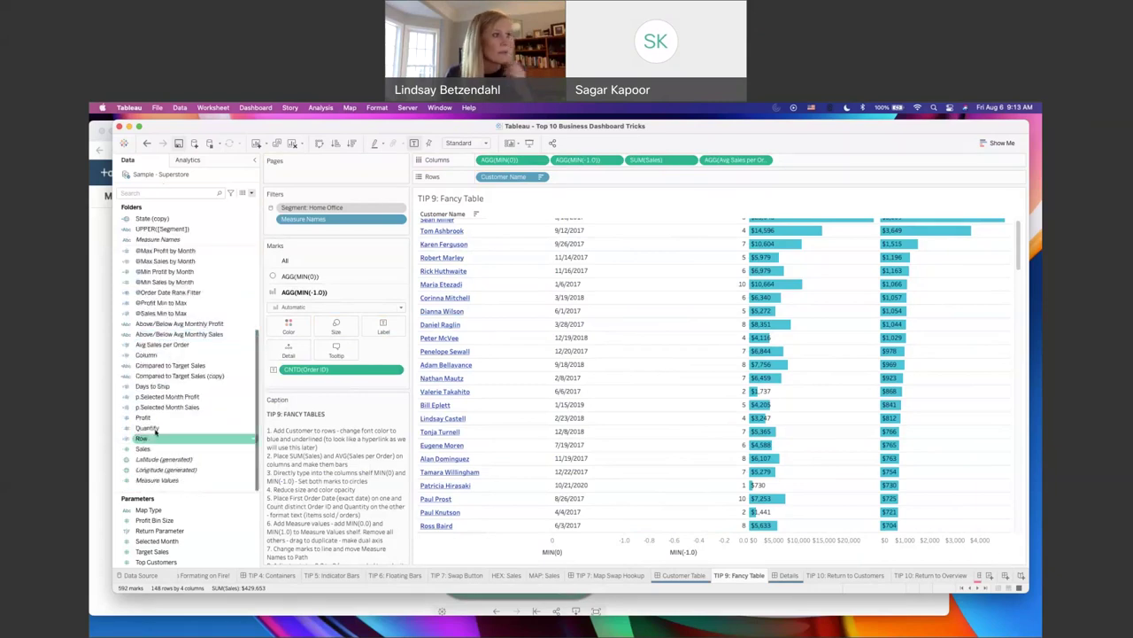
drag(155, 433, 391, 326)
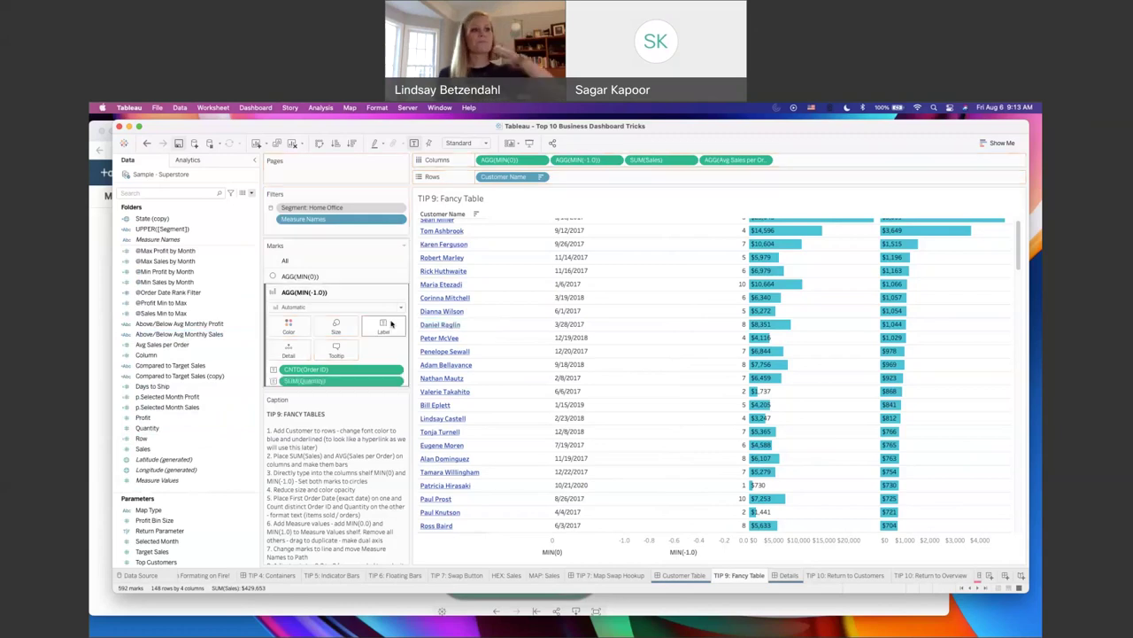
Step: Edit the MIN(-1.0) label text to read "<CNTD(Order ID)> Orders" on the first line and "<SUM(Quantity)> items sold" on the second
click(390, 325)
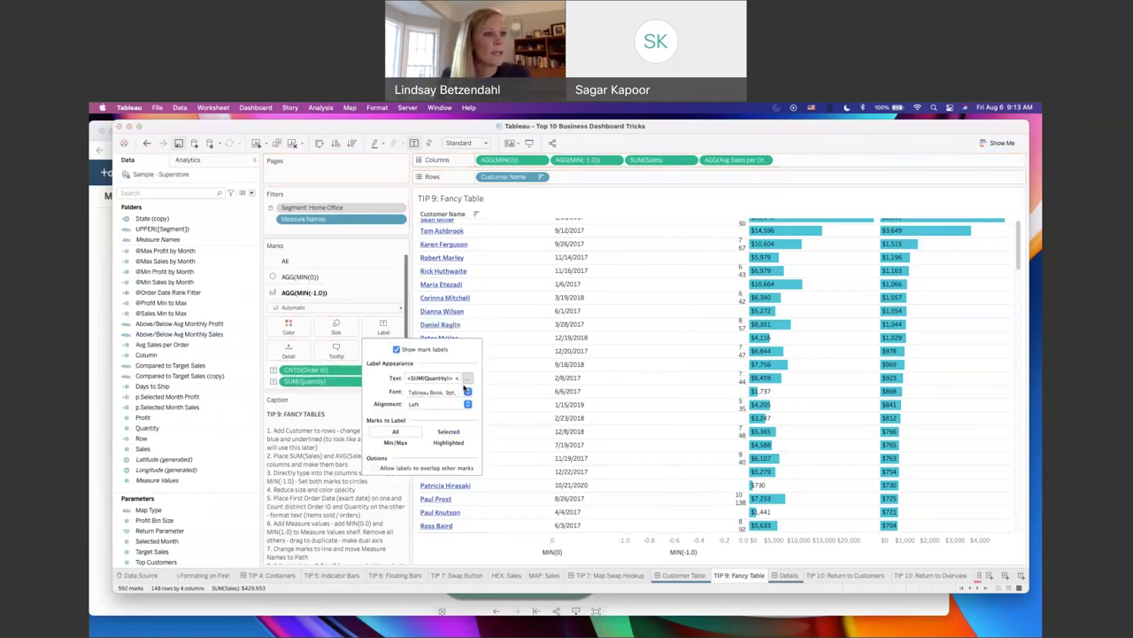
click(468, 378)
triple_click(645, 336)
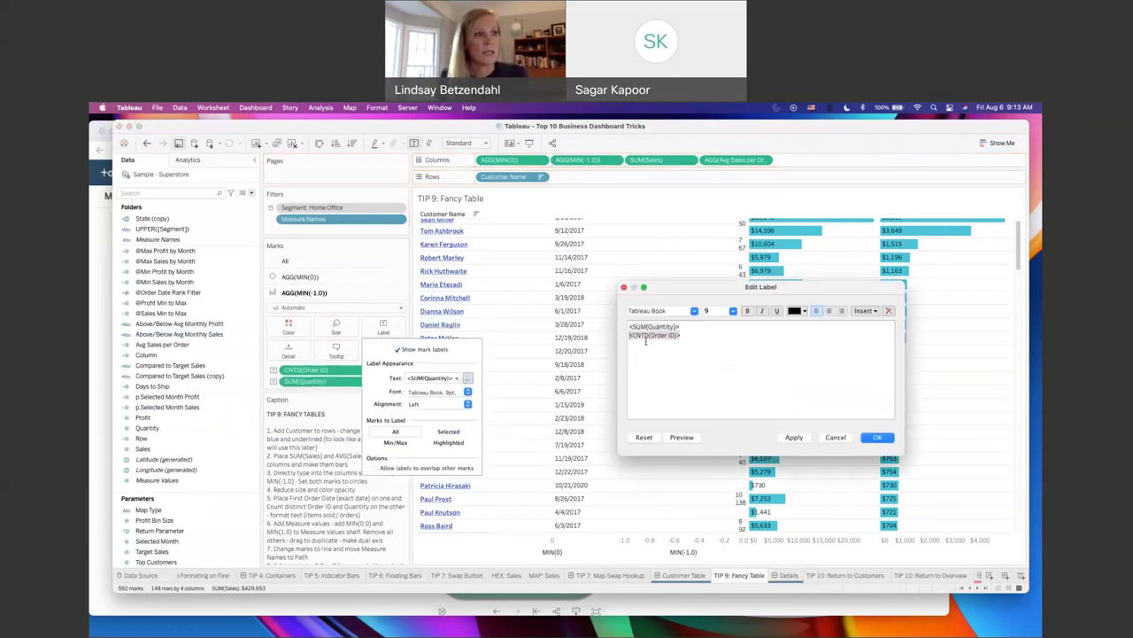
drag(640, 337, 631, 327)
text(Orders)
key(Return)
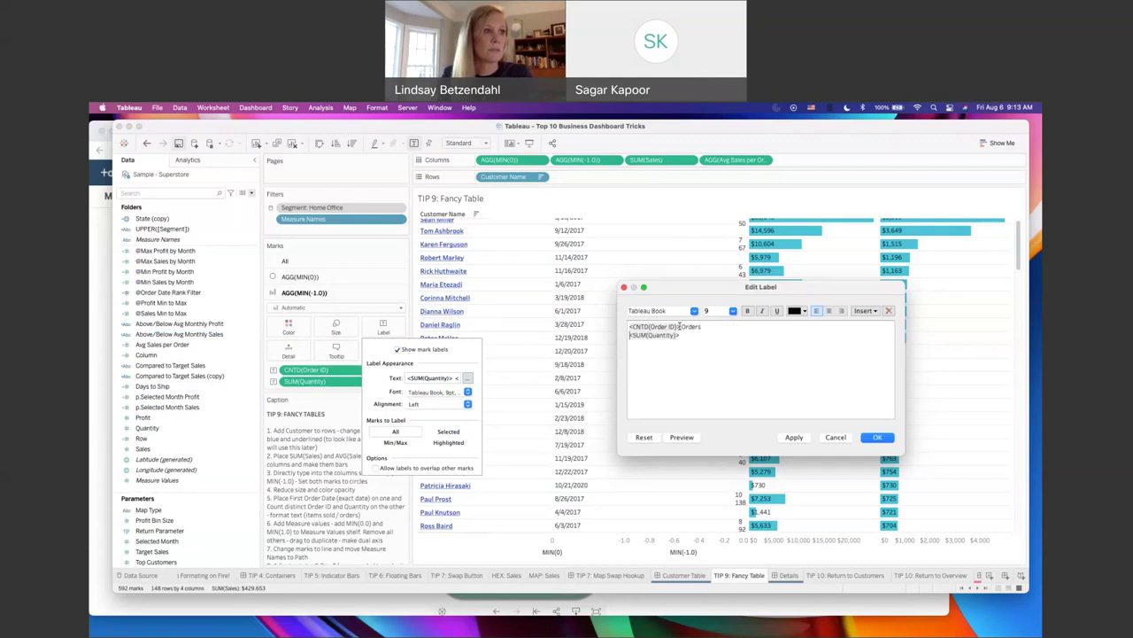
text(items)
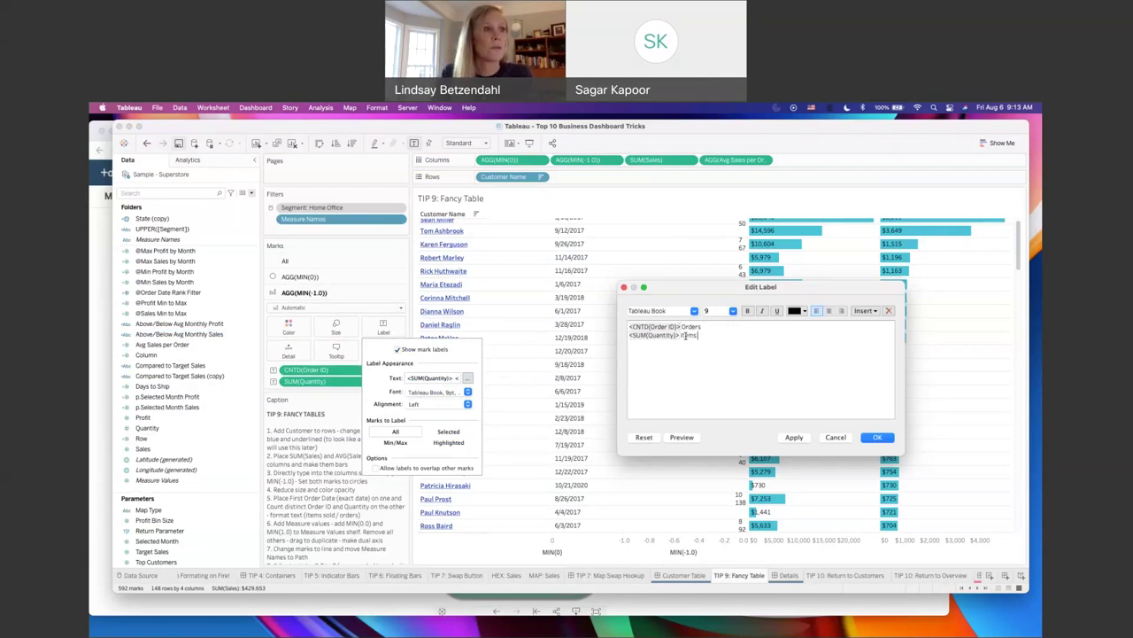
text( sold)
Step: Bold the order count and quantity fields in the MIN(-1.0) label and apply the label edits
key(super+a)
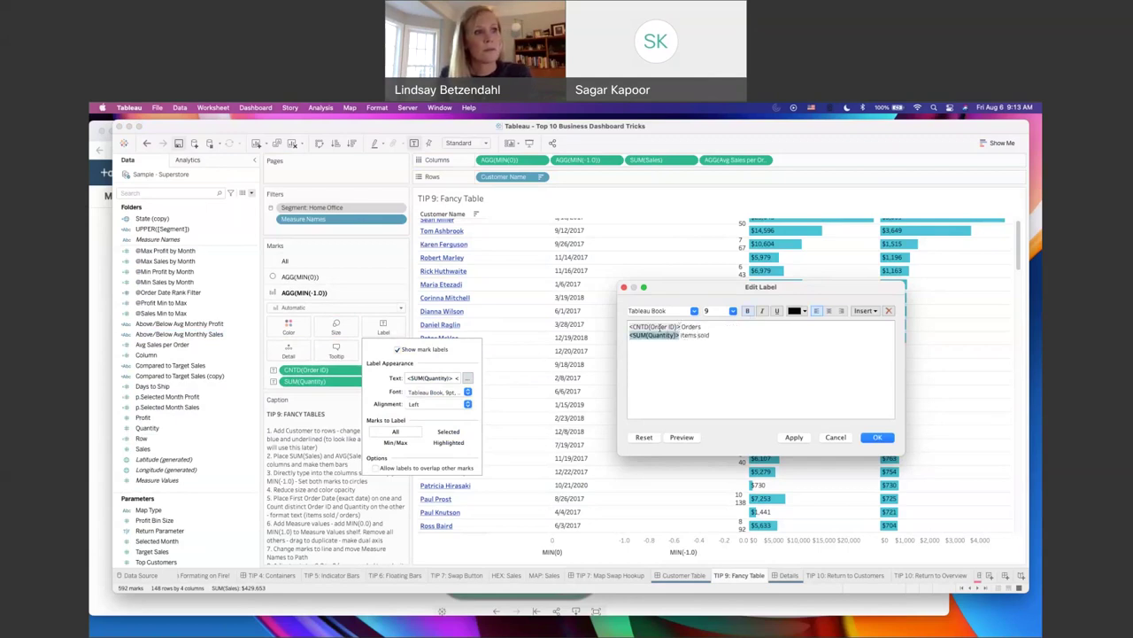
click(747, 311)
click(878, 437)
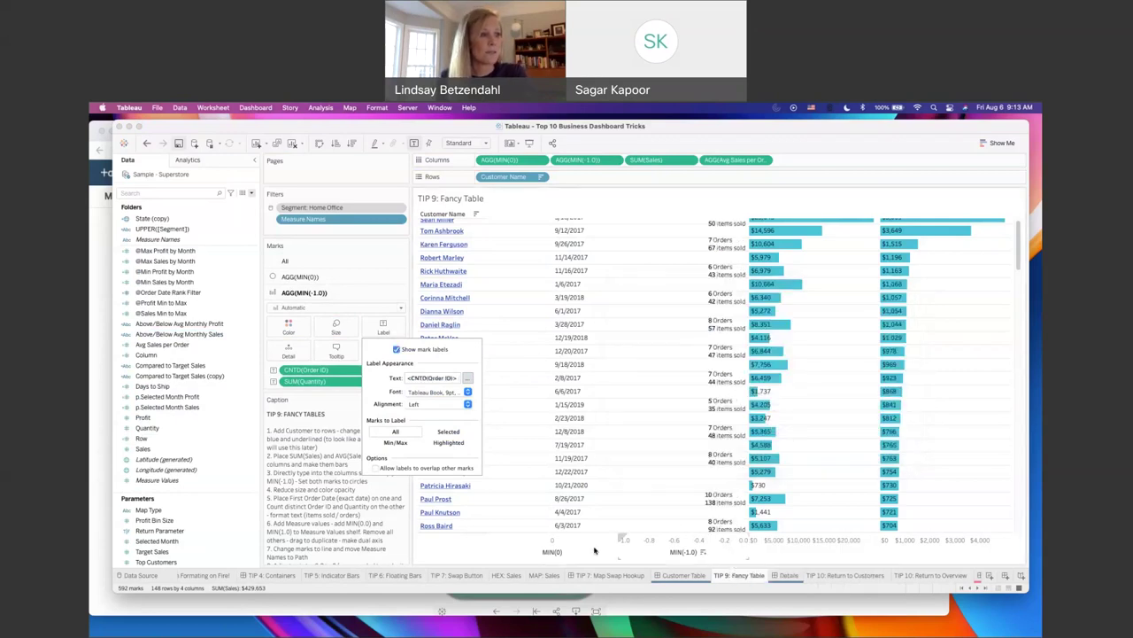
click(476, 523)
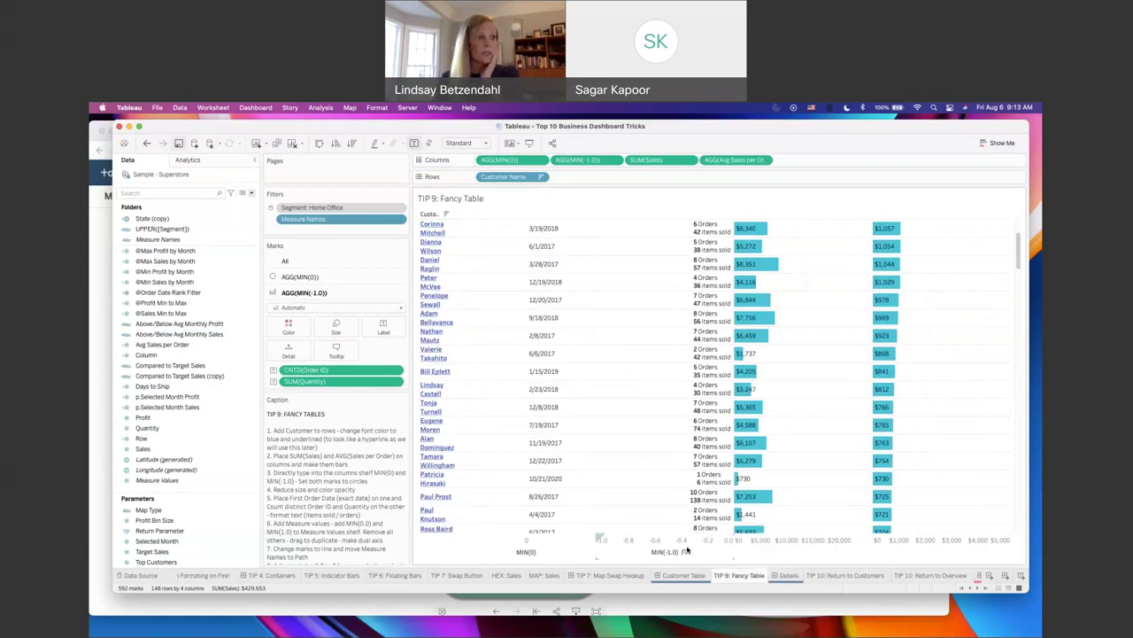
Step: Fix the MIN(-1.0) axis range with a start of -0.4 and an end of 0.5
right_click(689, 549)
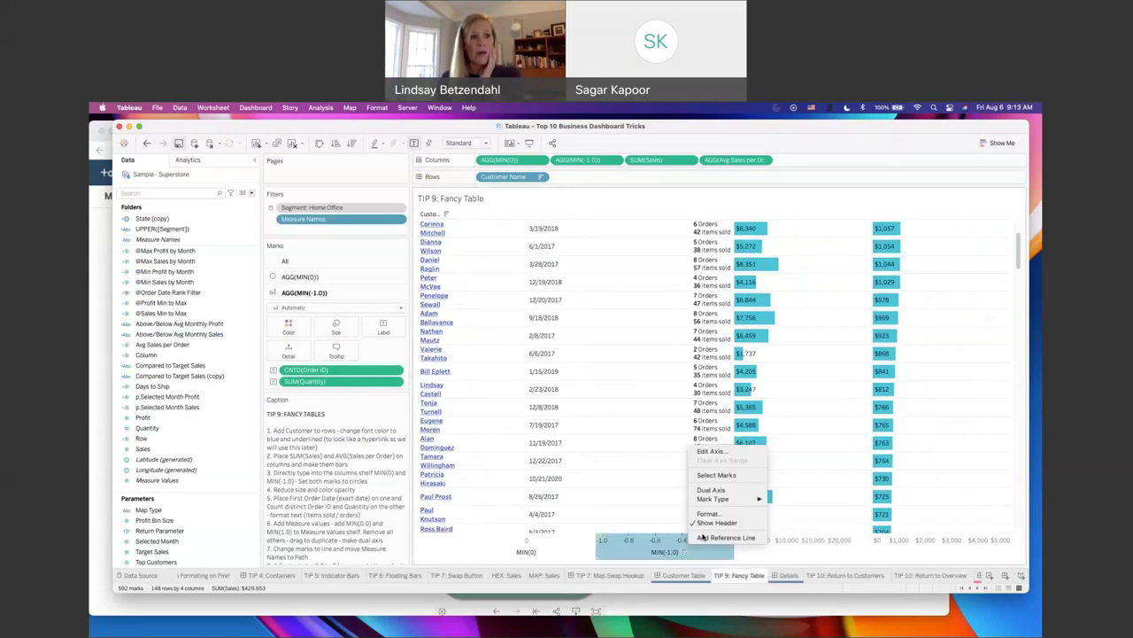
click(711, 457)
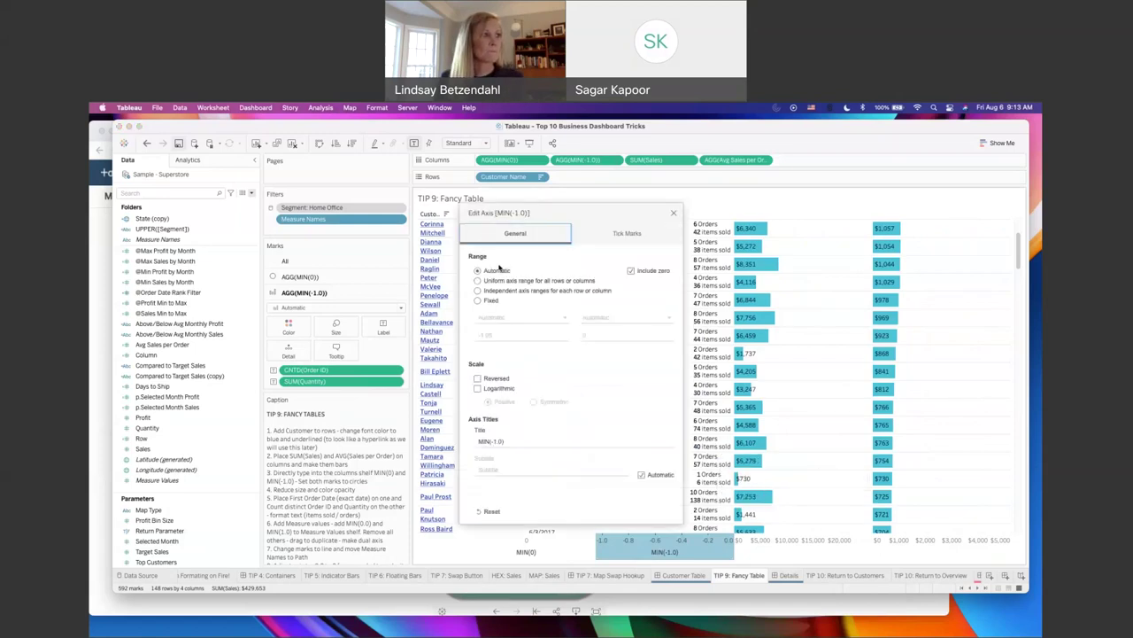
click(484, 301)
drag(494, 334, 463, 335)
key(Left)
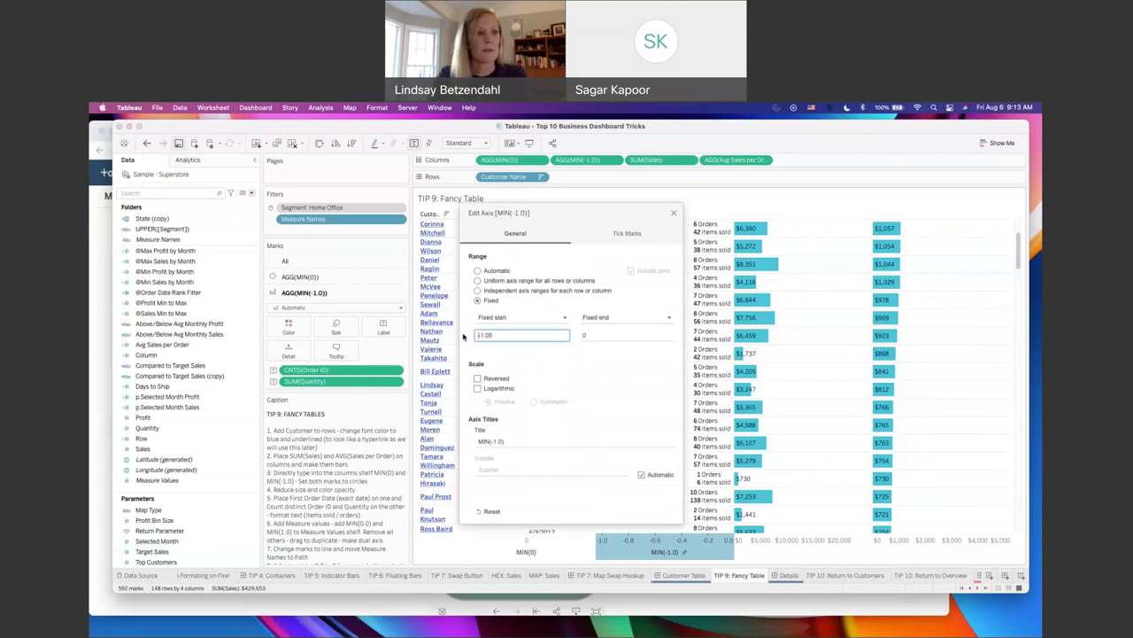
text(-0.4)
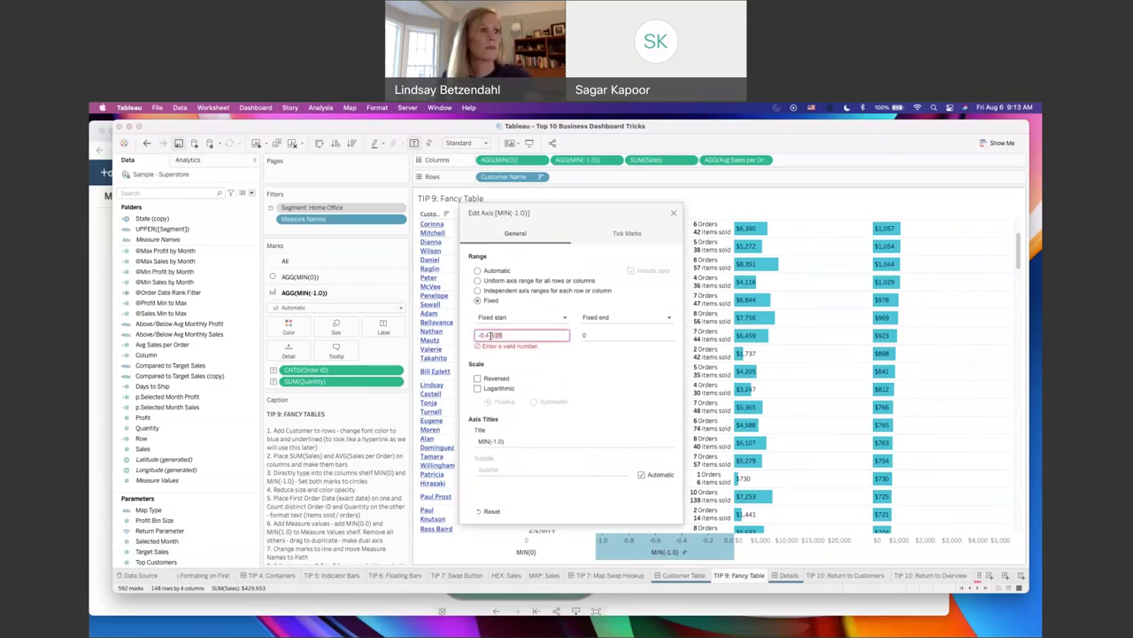
key(Delete)
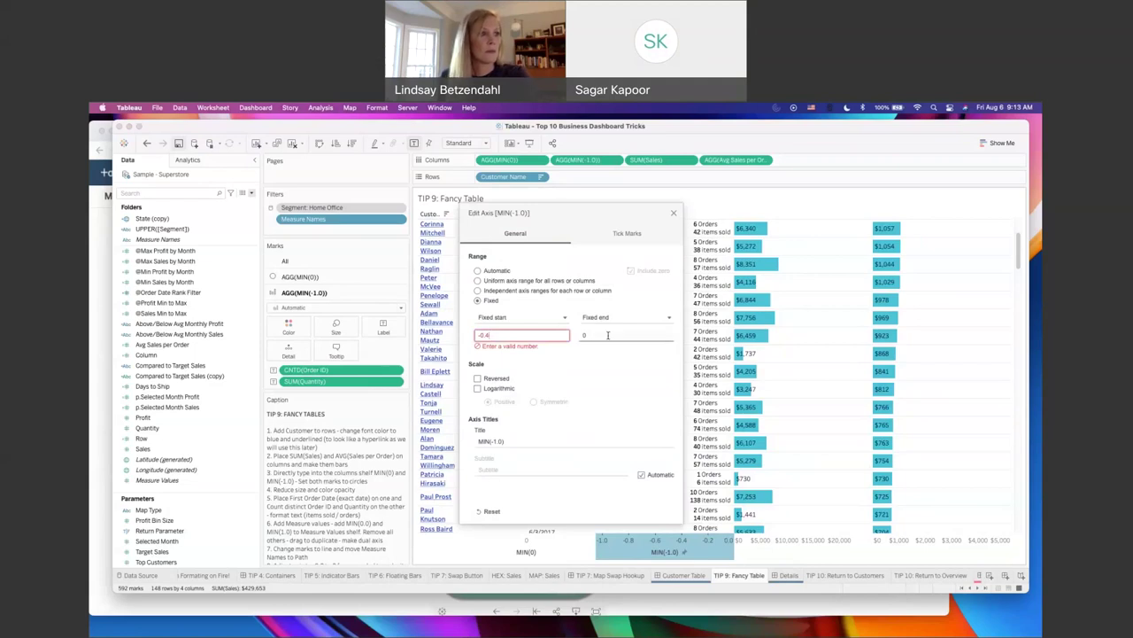
click(608, 334)
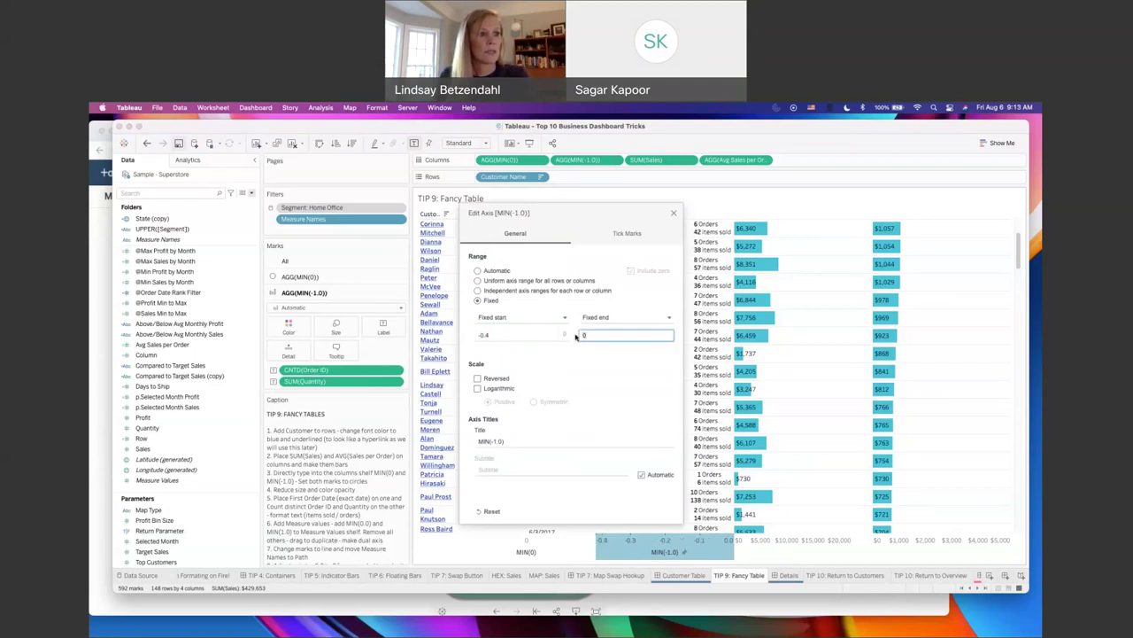
text(1)
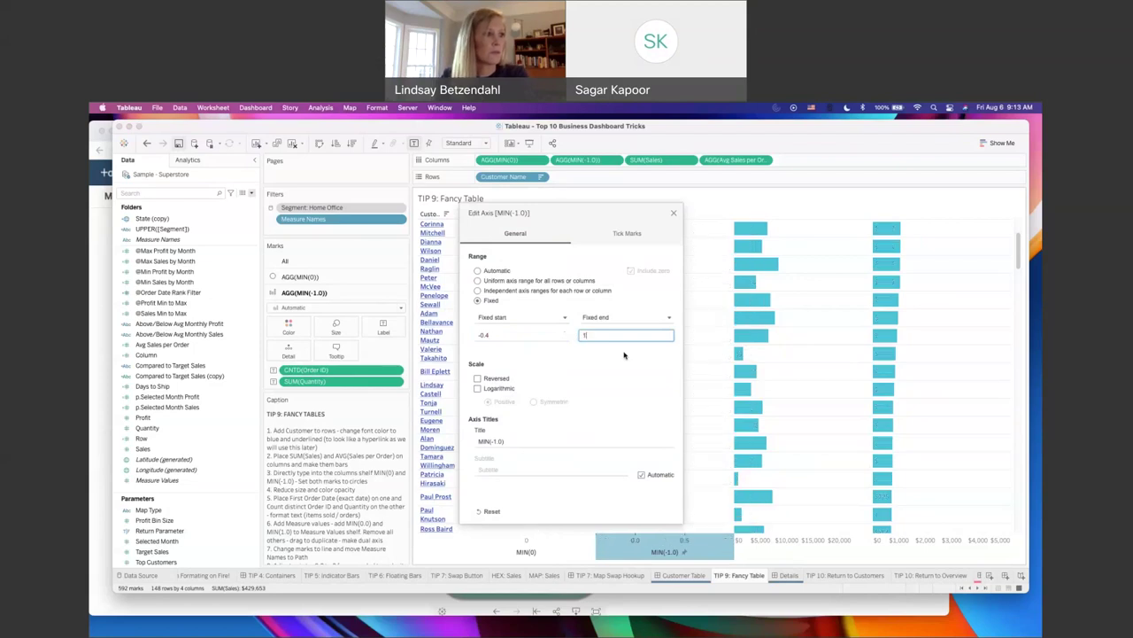
key(BackSpace)
text(.5)
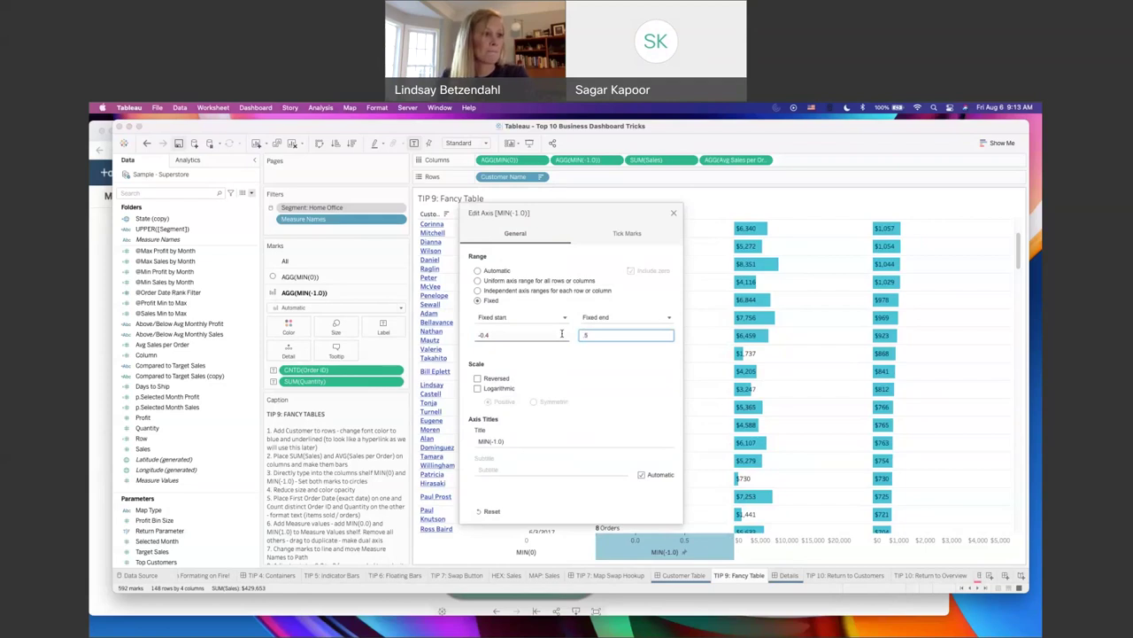
click(672, 215)
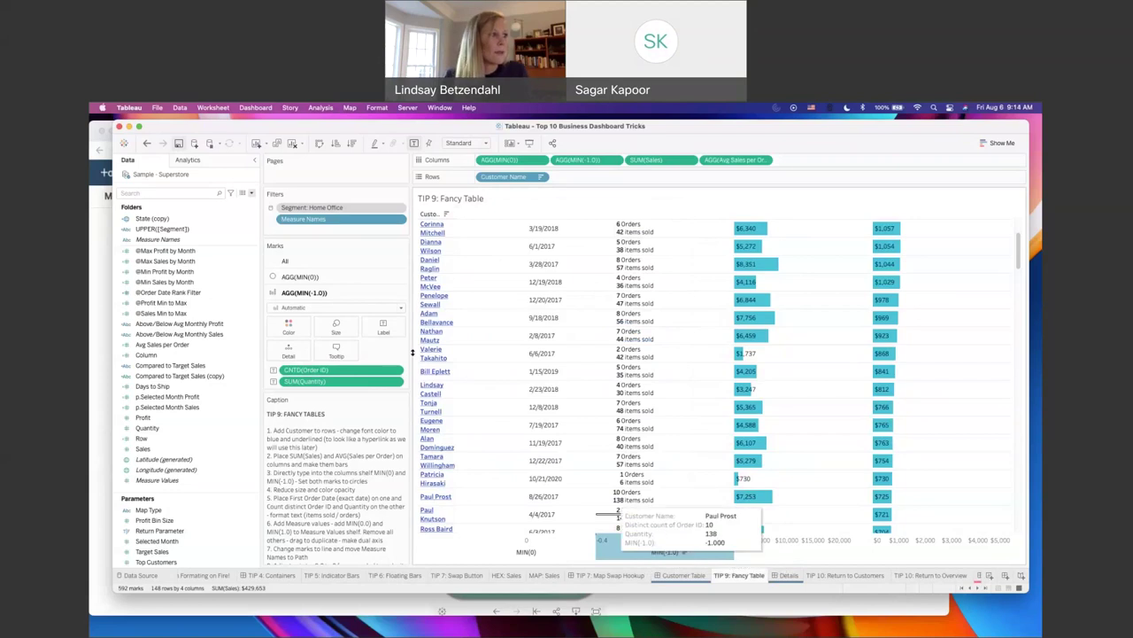
click(382, 327)
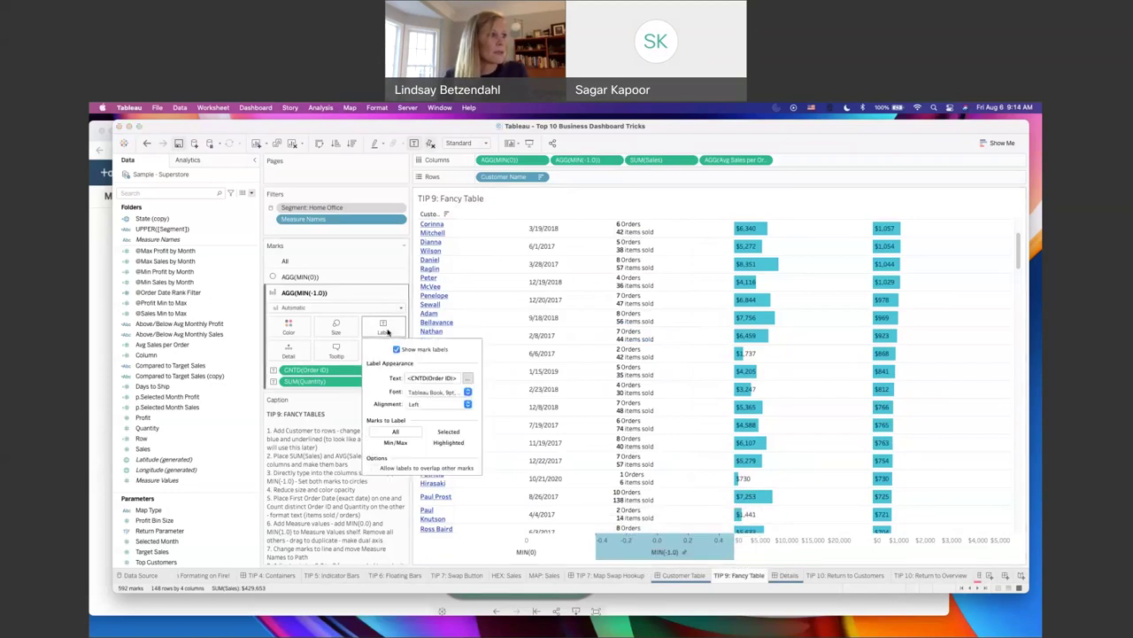
click(423, 406)
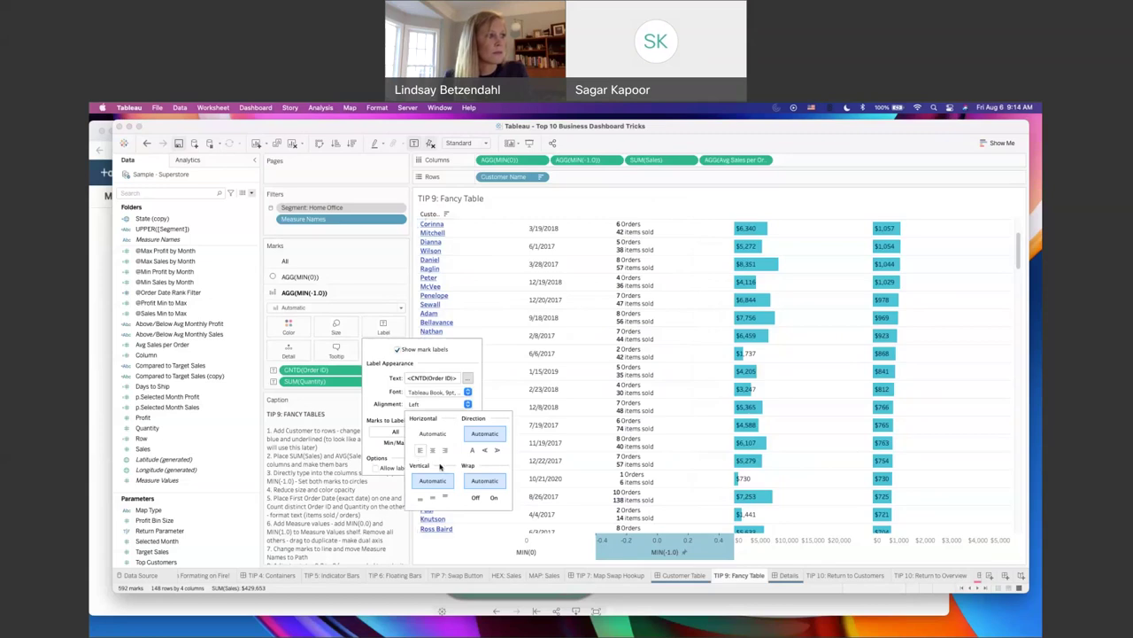
click(423, 406)
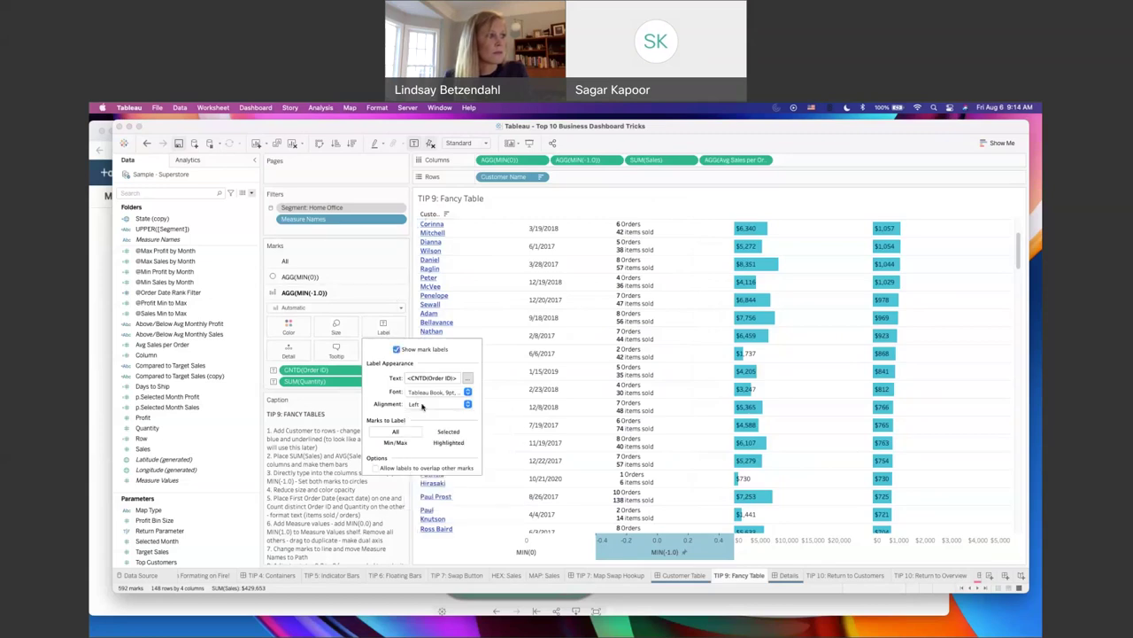
click(423, 406)
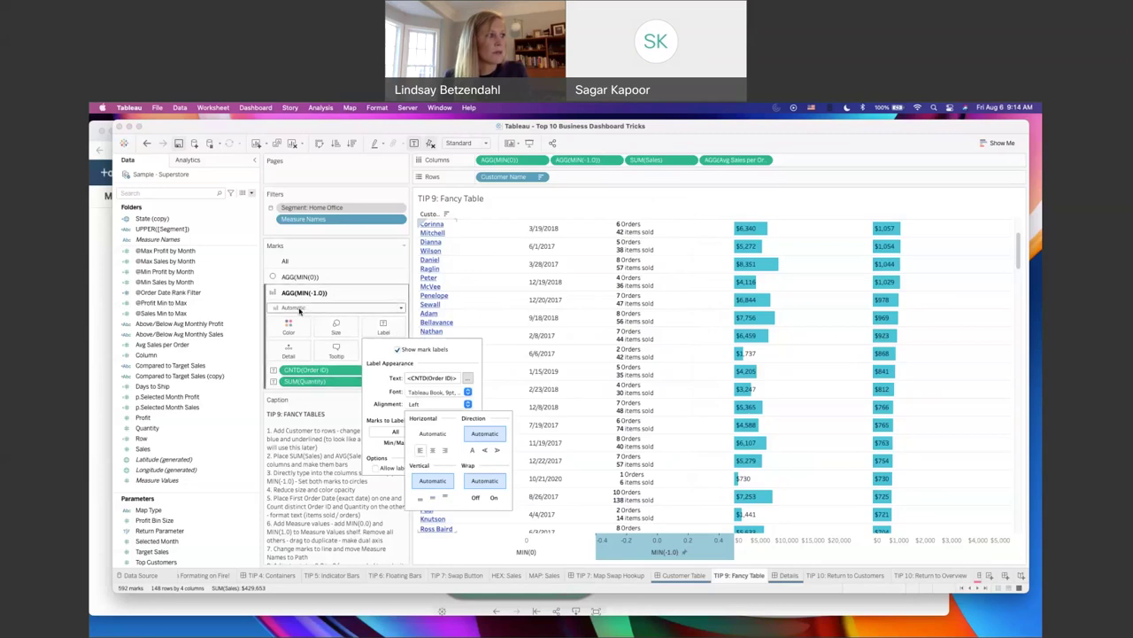
Step: Change the MIN(-1.0) mark type to Circle and check its color opacity
click(299, 310)
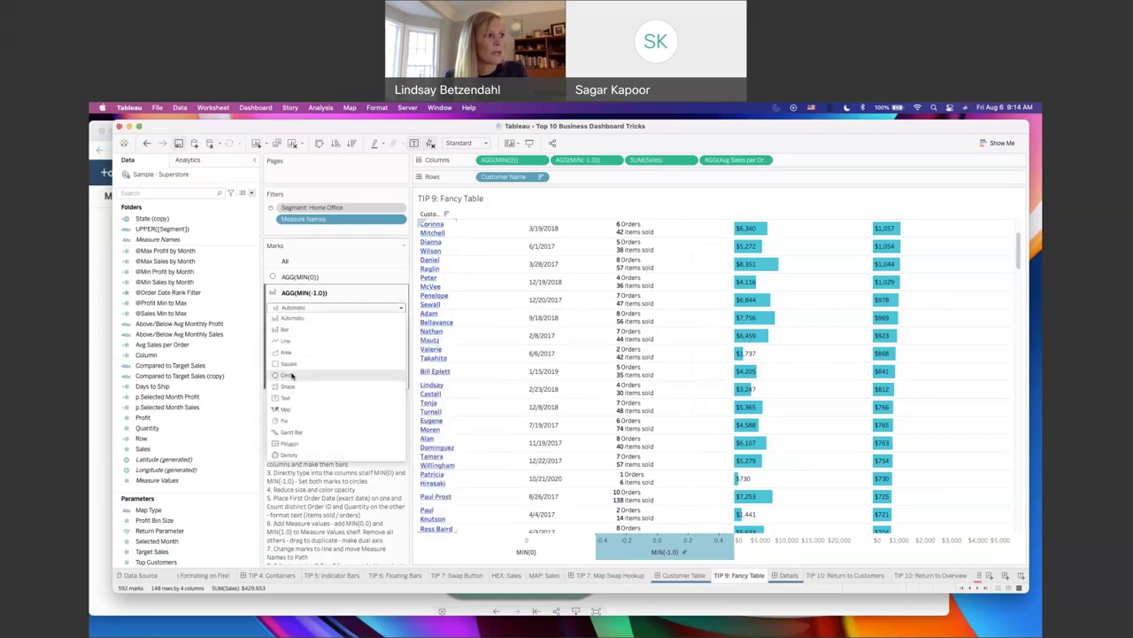
click(321, 339)
click(289, 328)
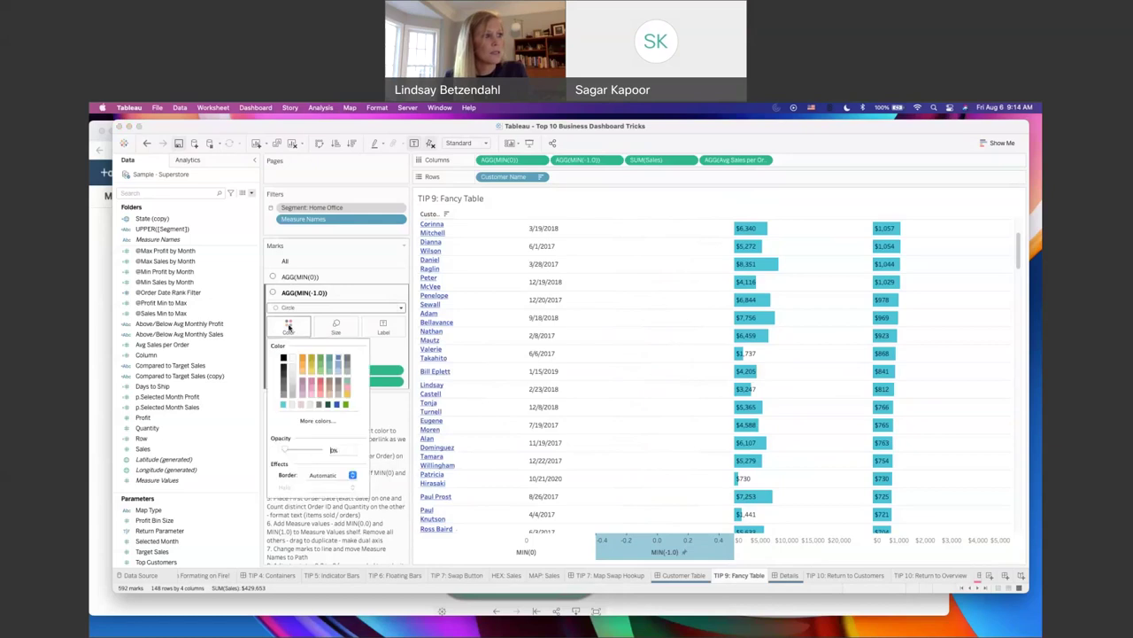
click(396, 351)
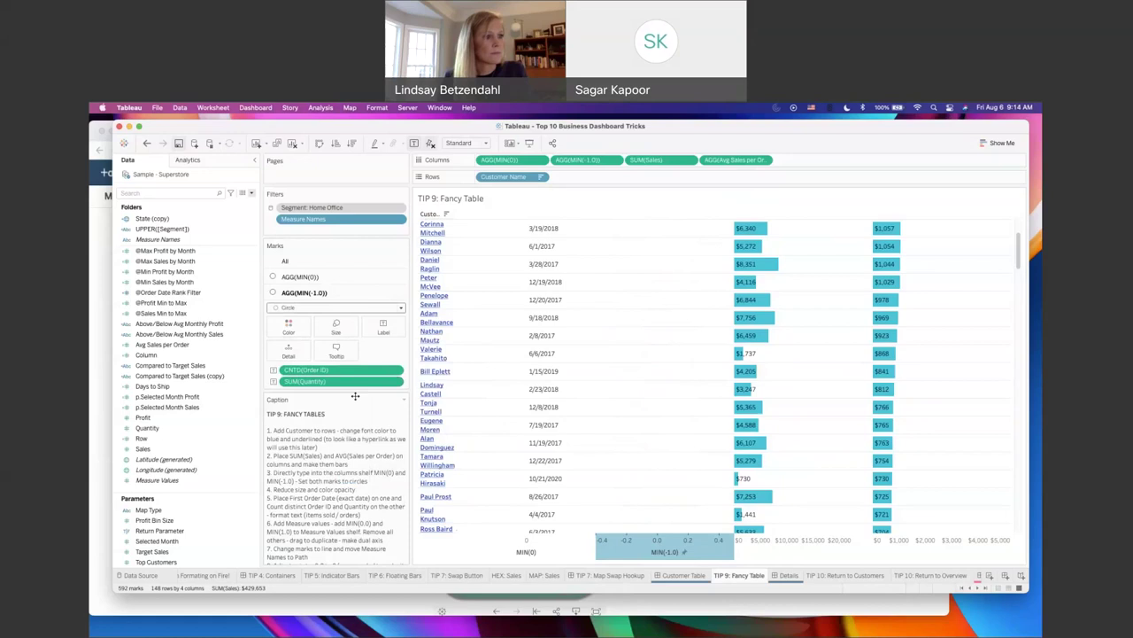
Step: Reveal the axis header for MIN(-1.0) on the TABLE: Customer sheet and examine its axis range settings
click(686, 575)
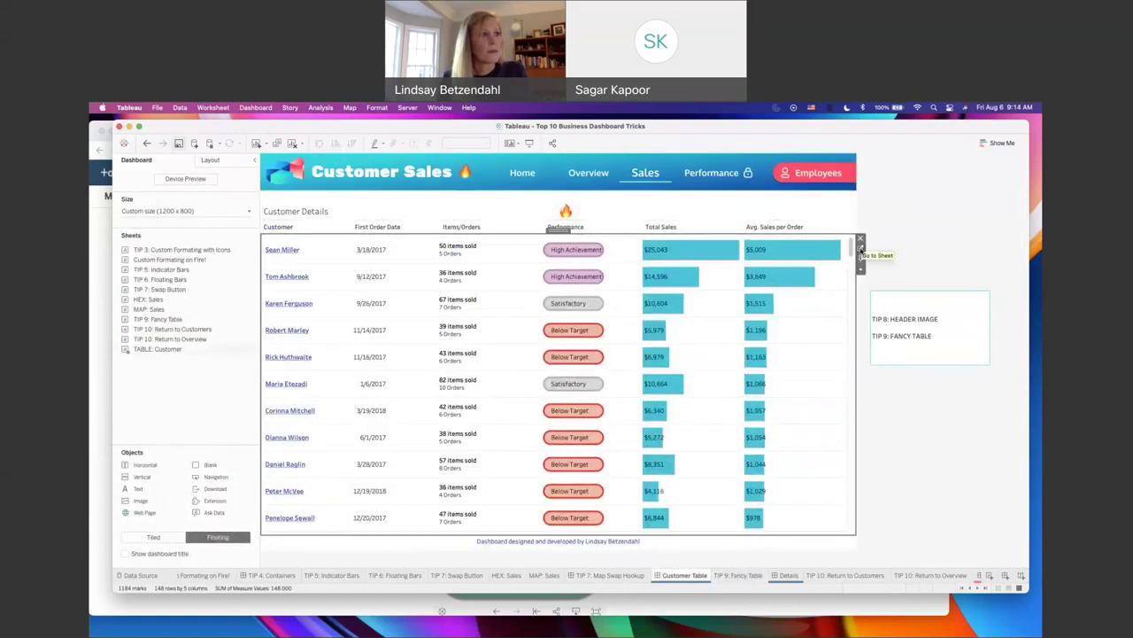
click(755, 217)
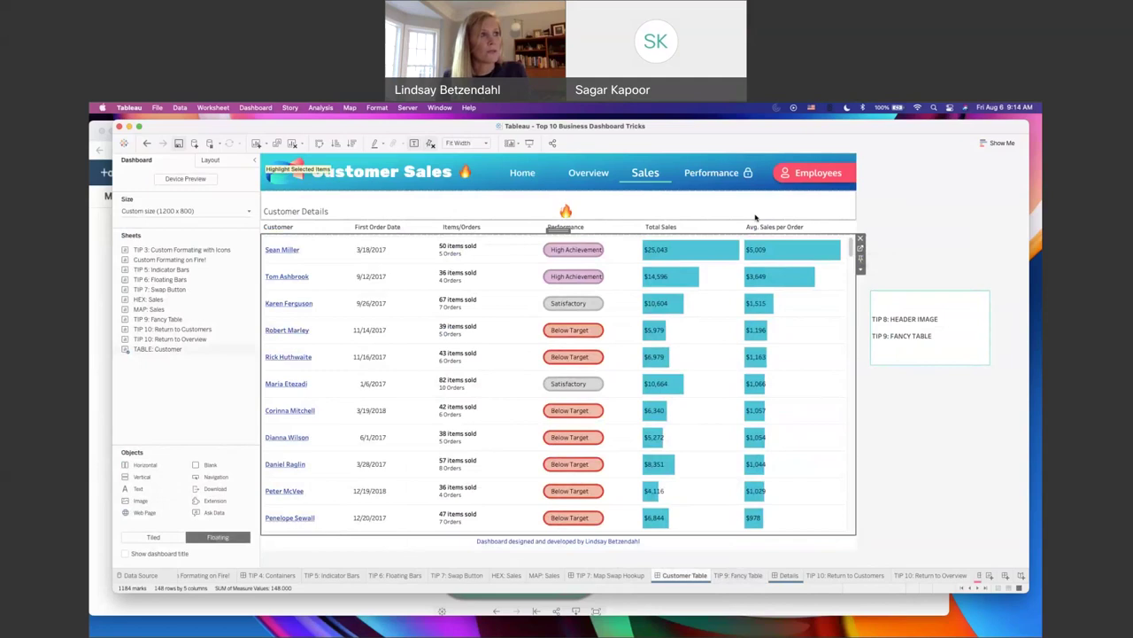
double_click(755, 217)
right_click(513, 162)
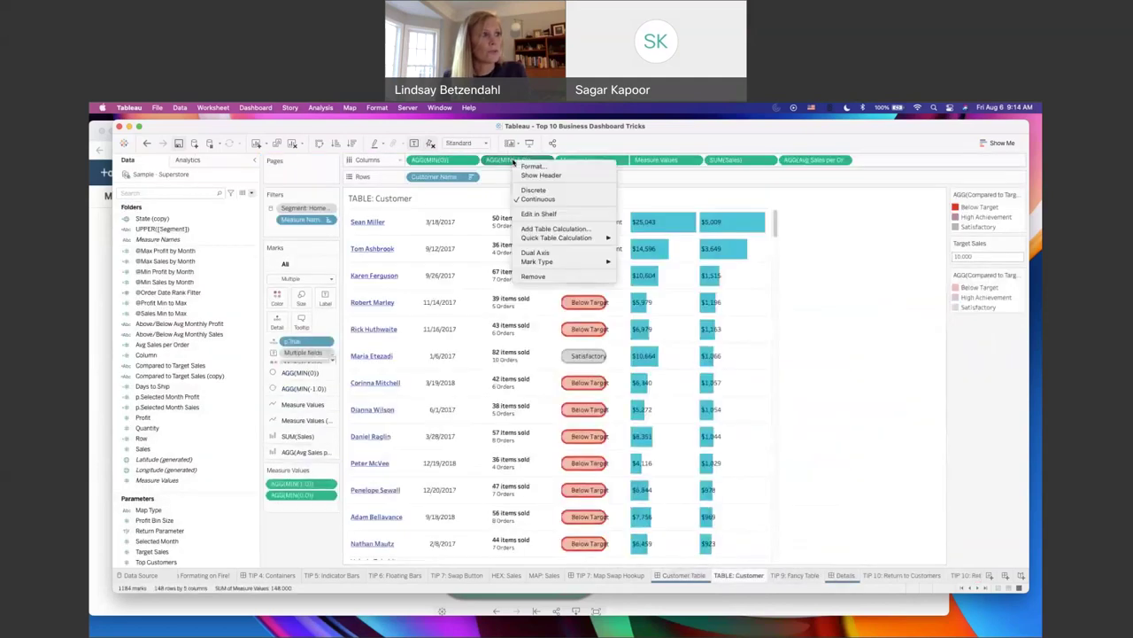
click(557, 538)
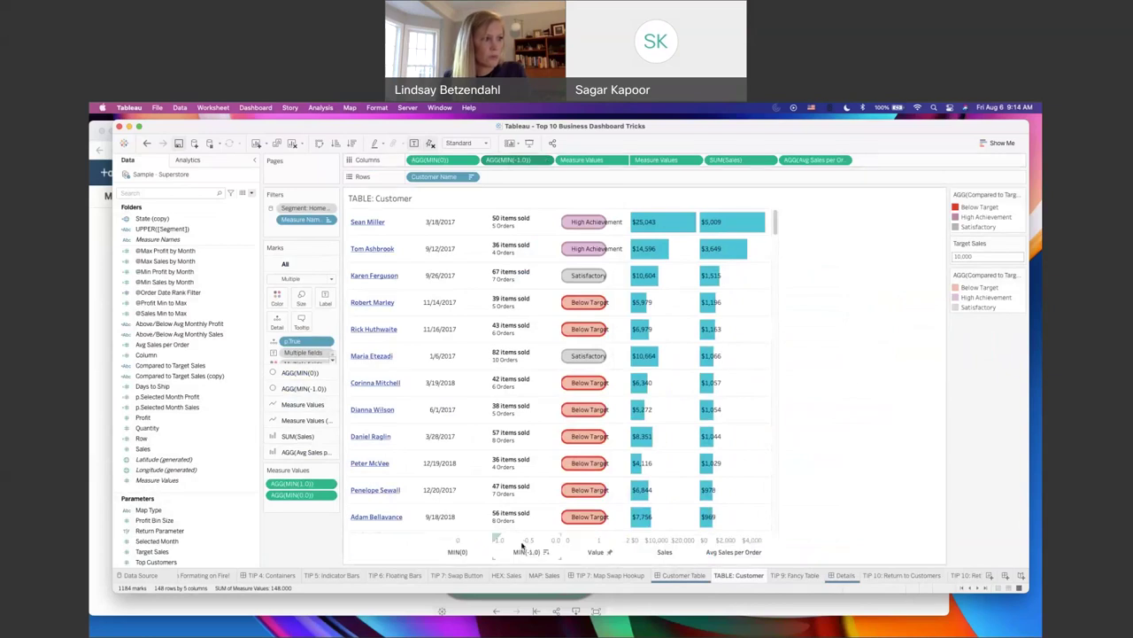
right_click(522, 547)
click(534, 457)
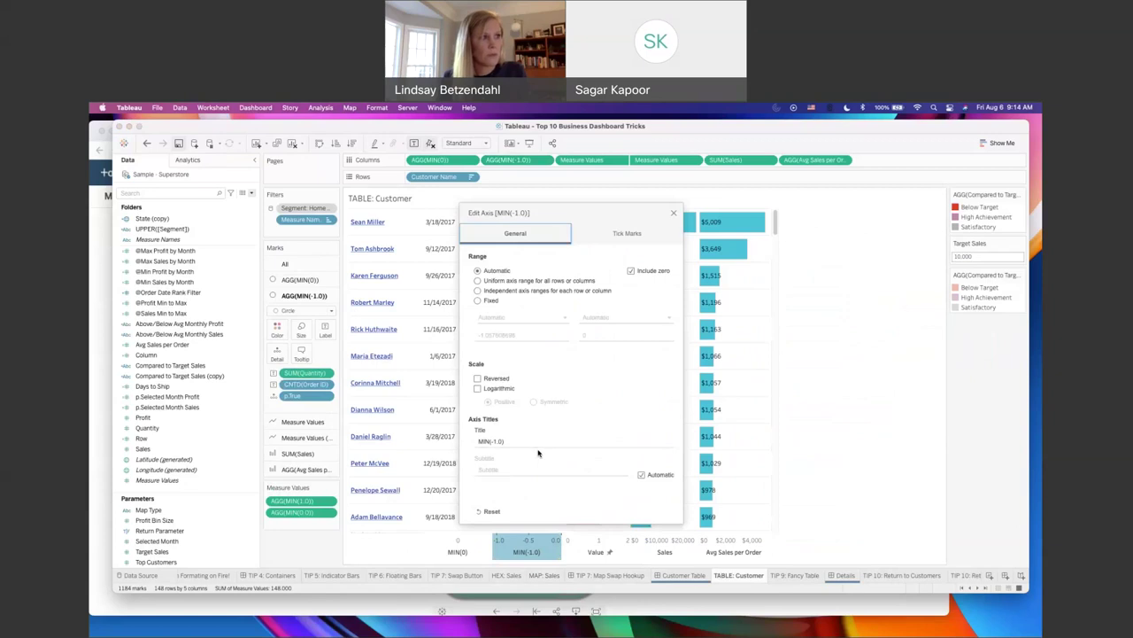
click(757, 440)
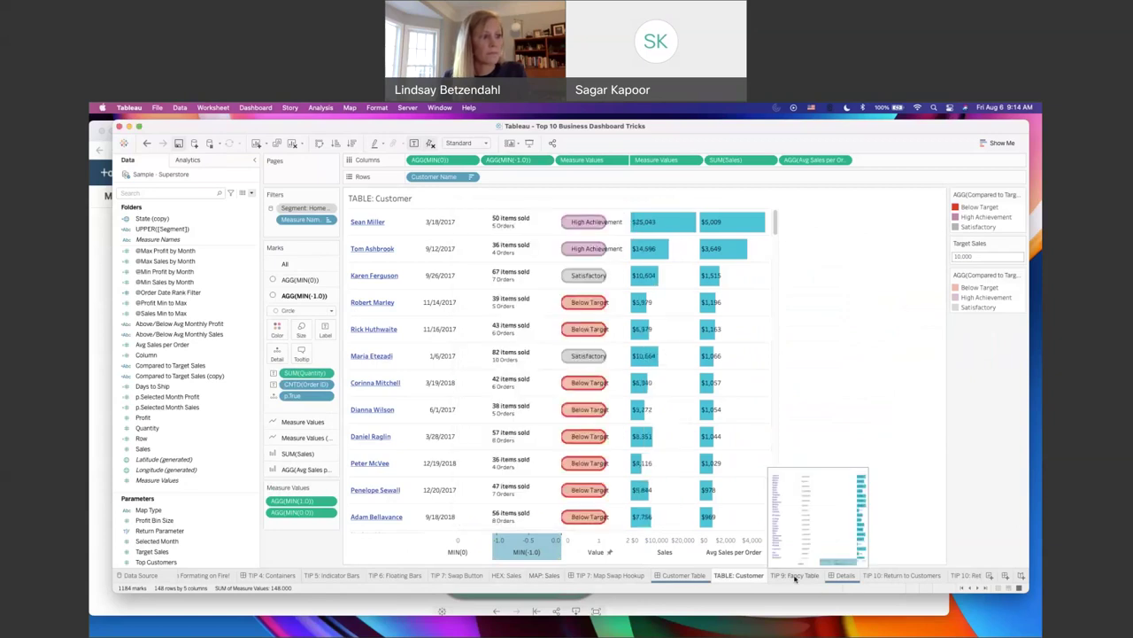
Step: Clear the fixed axis range of MIN(-1.0) on the TIP 9: Fancy Table sheet
click(795, 575)
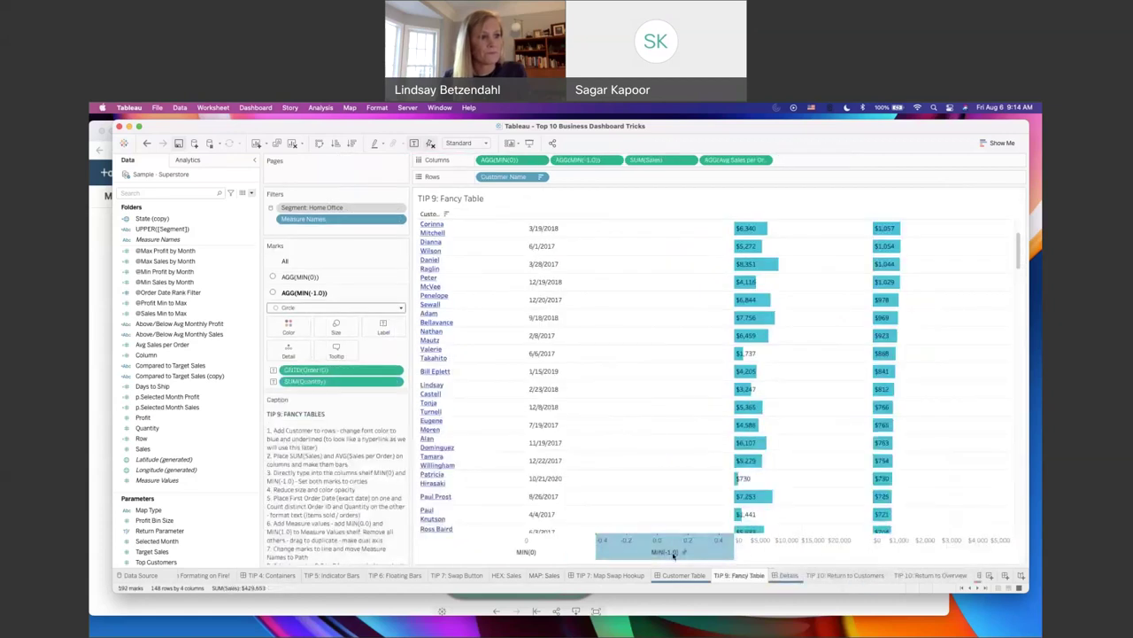
right_click(673, 555)
click(698, 530)
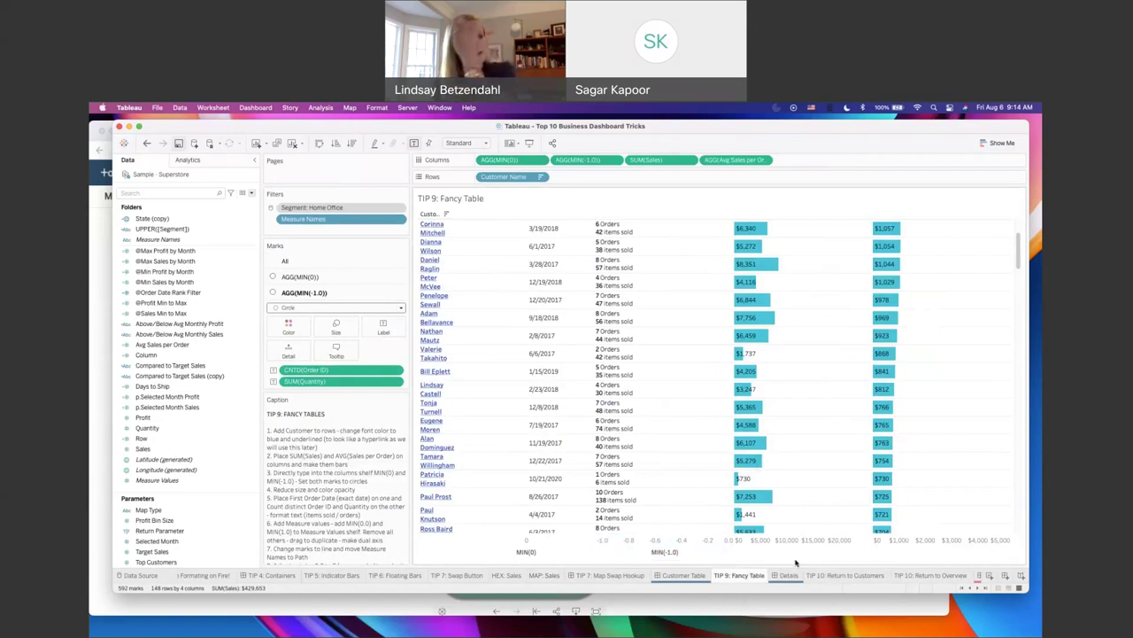
mouse_move(609, 458)
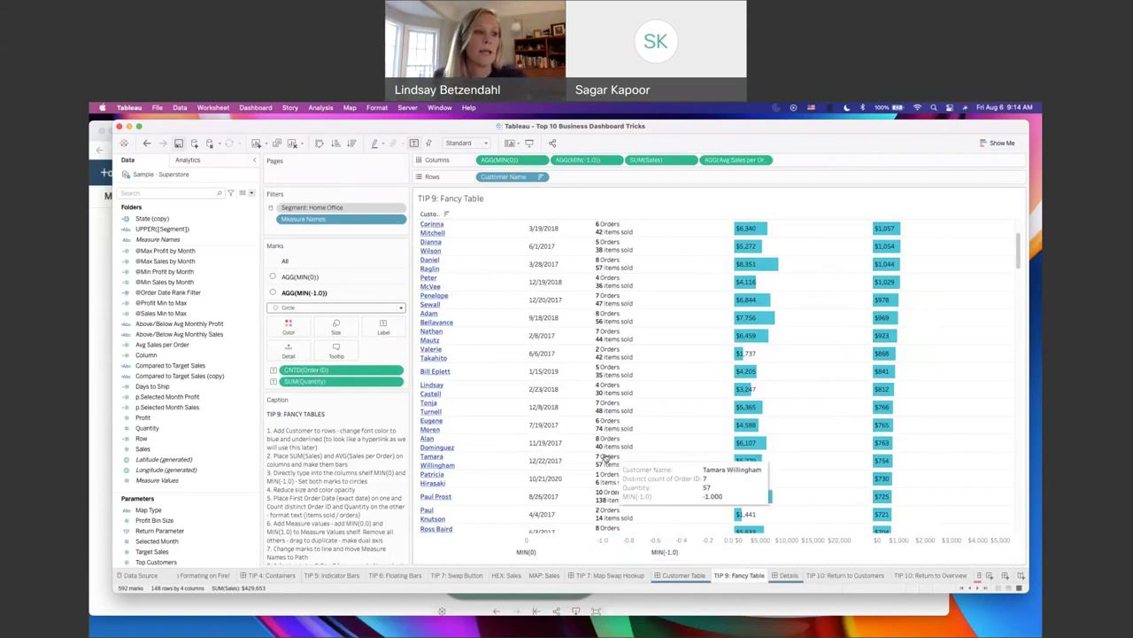
mouse_move(625, 409)
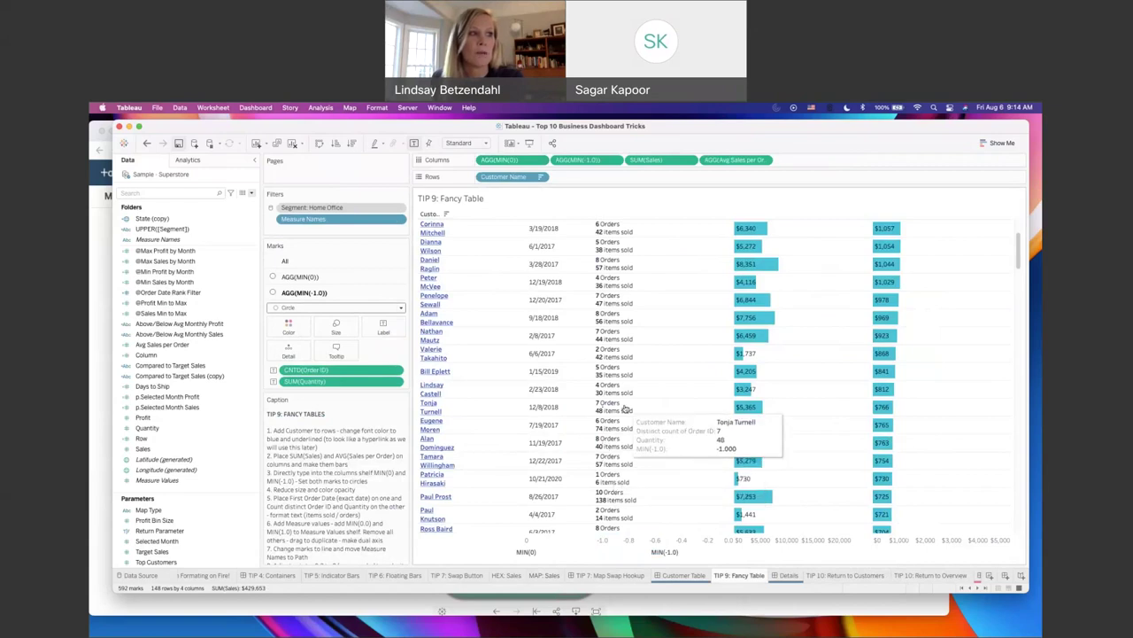
mouse_move(615, 384)
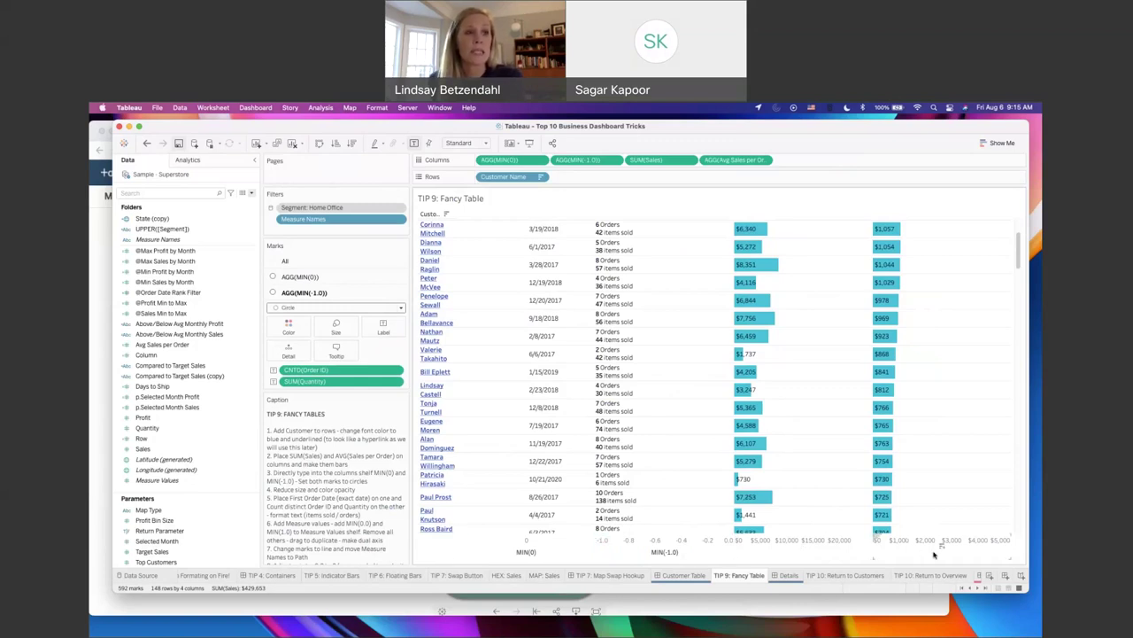
Step: Review the Performance column on the Customer Table dashboard, and add Measure Values to the end of Columns on TIP 9: Fancy Table
click(686, 576)
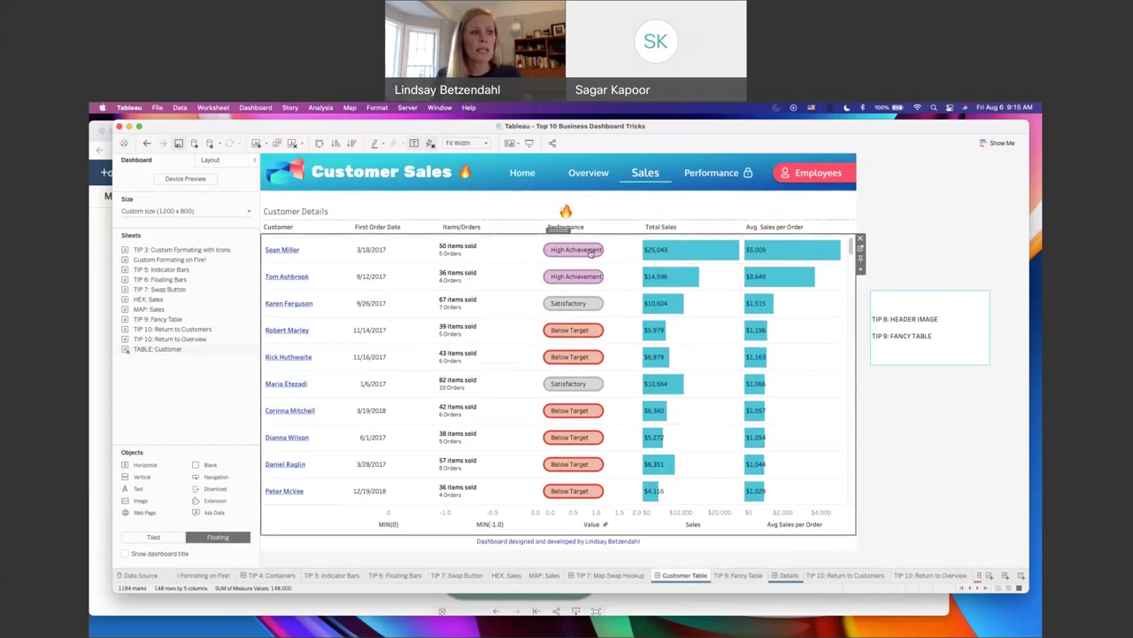
click(740, 576)
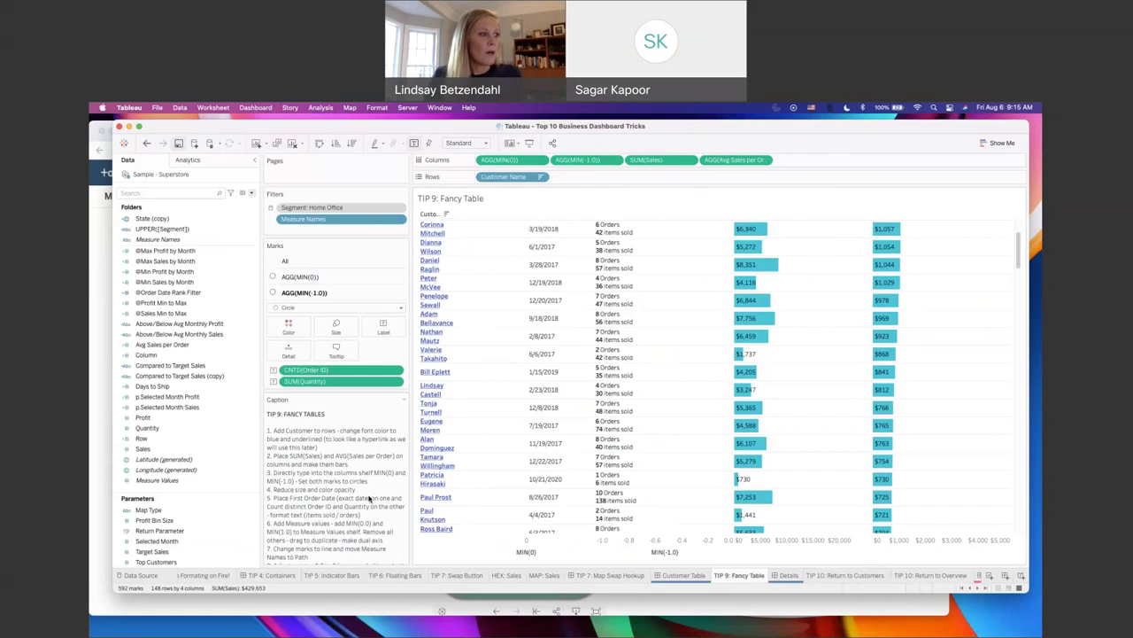
click(176, 437)
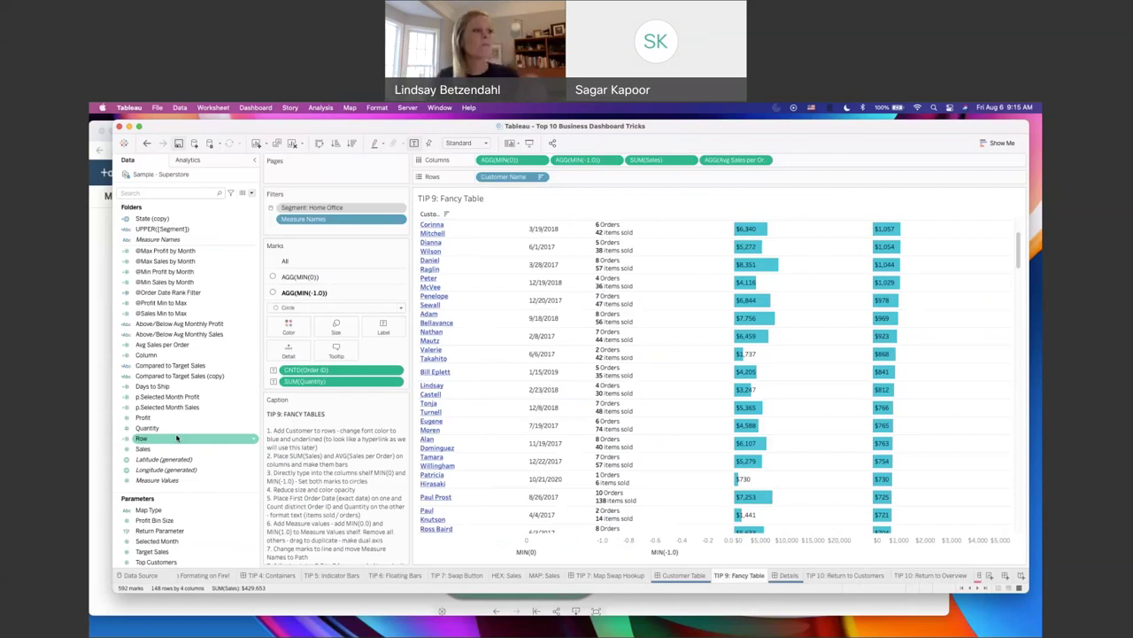
drag(157, 479, 829, 166)
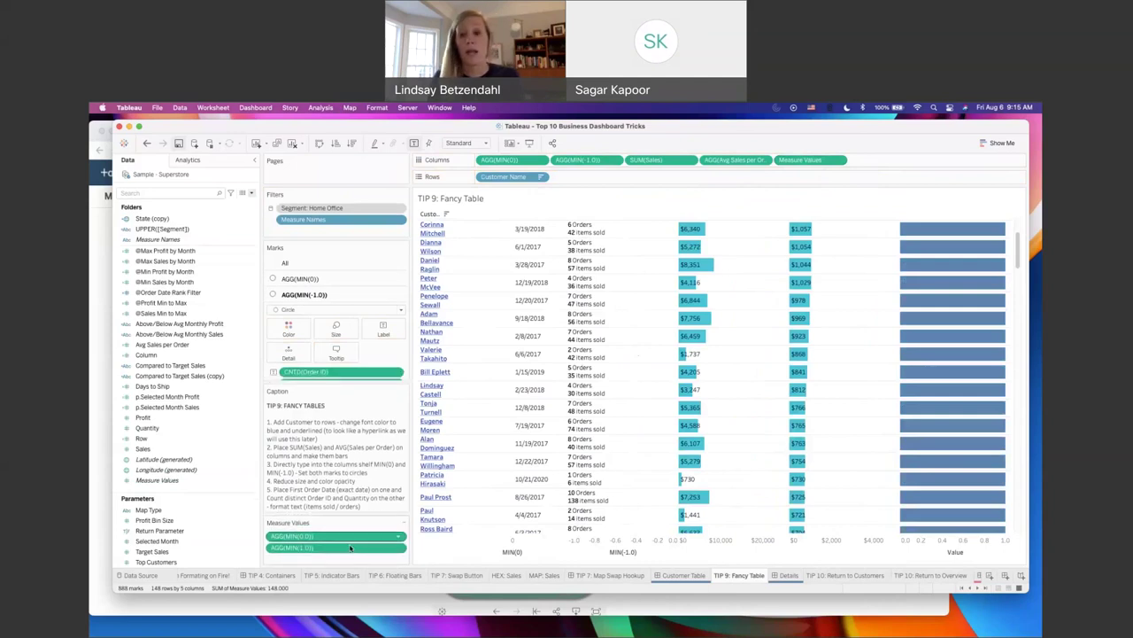
drag(328, 220, 372, 514)
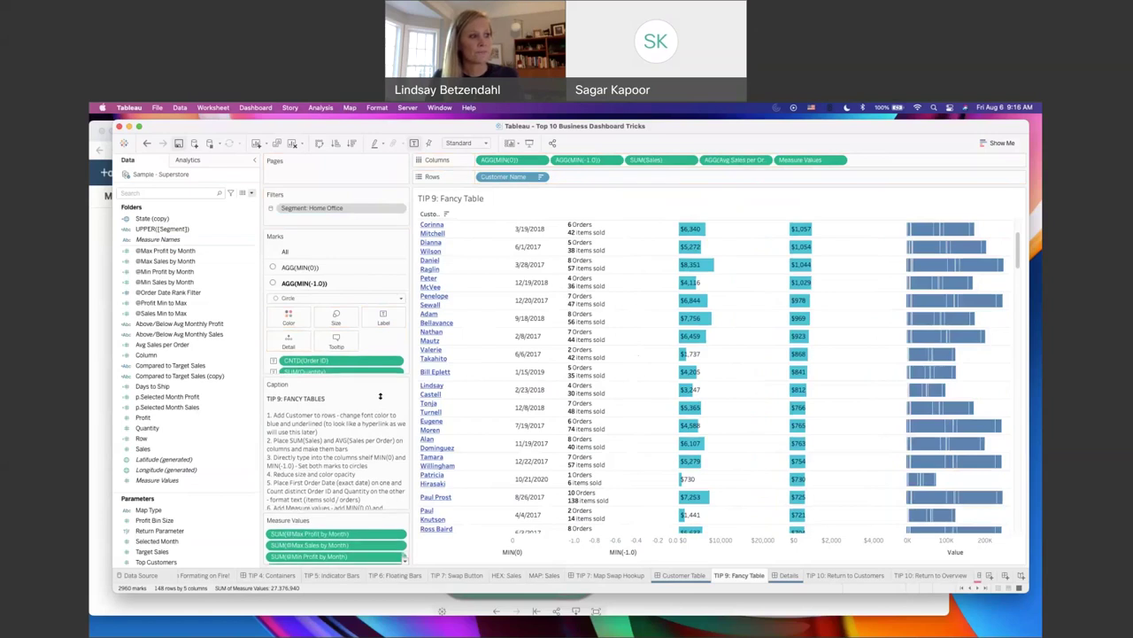
drag(380, 394, 381, 389)
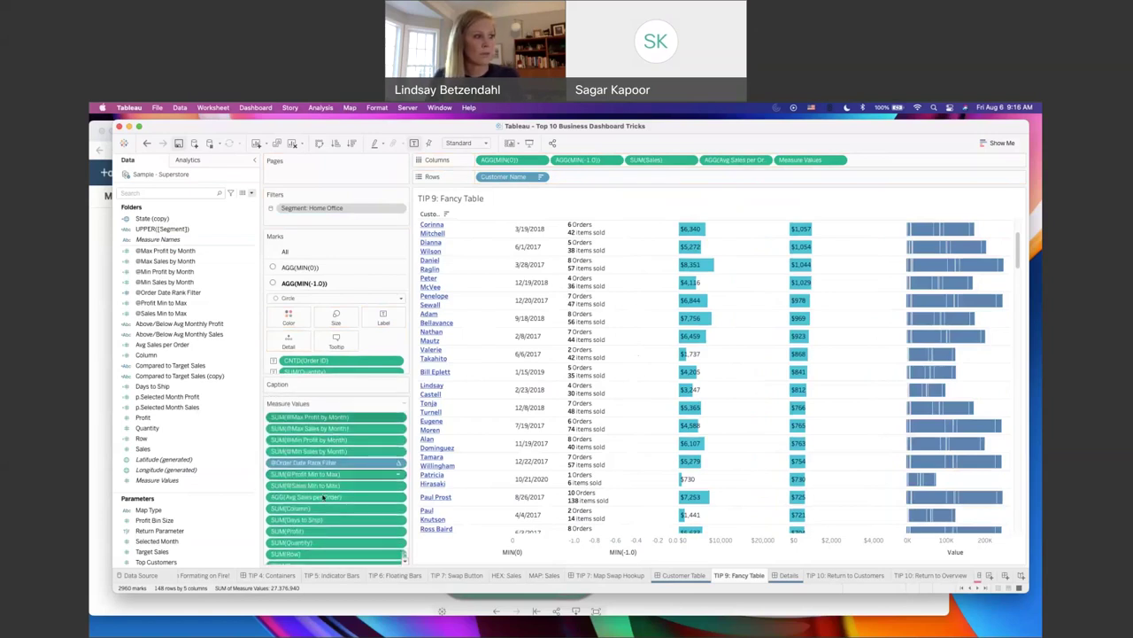
shift+click(320, 555)
drag(320, 554, 151, 419)
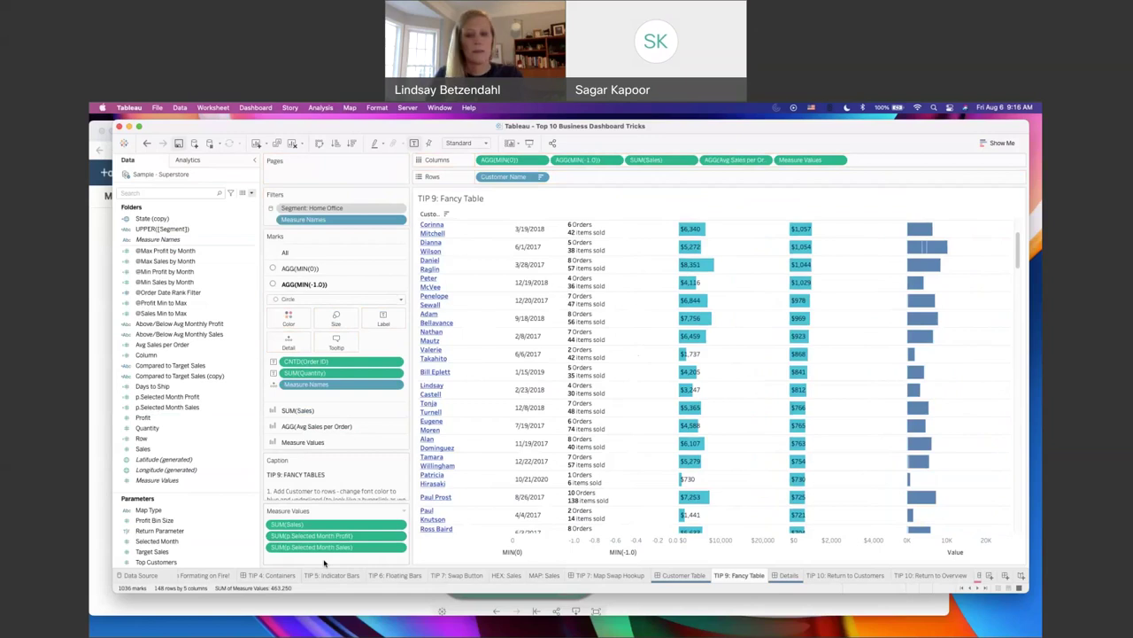
Step: Add MIN(0) and MIN(1) to Measure Values and remove the Sales, p.Selected Month Profit and p.Selected Month Sales measures
text(MIN(0))
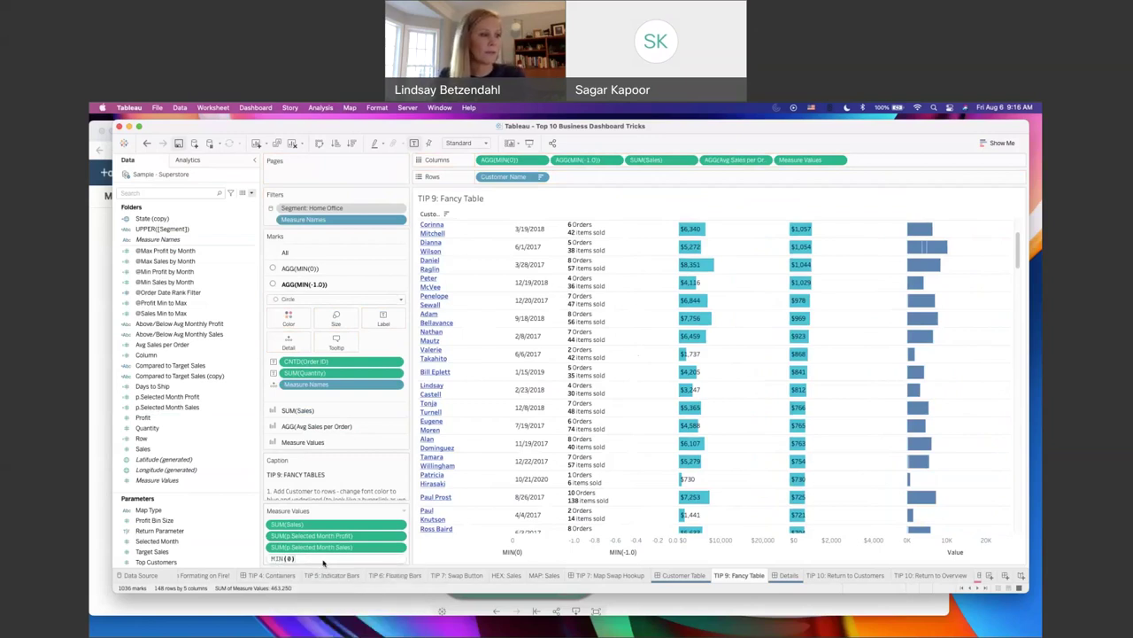
key(Return)
double_click(311, 557)
text(MIN(1))
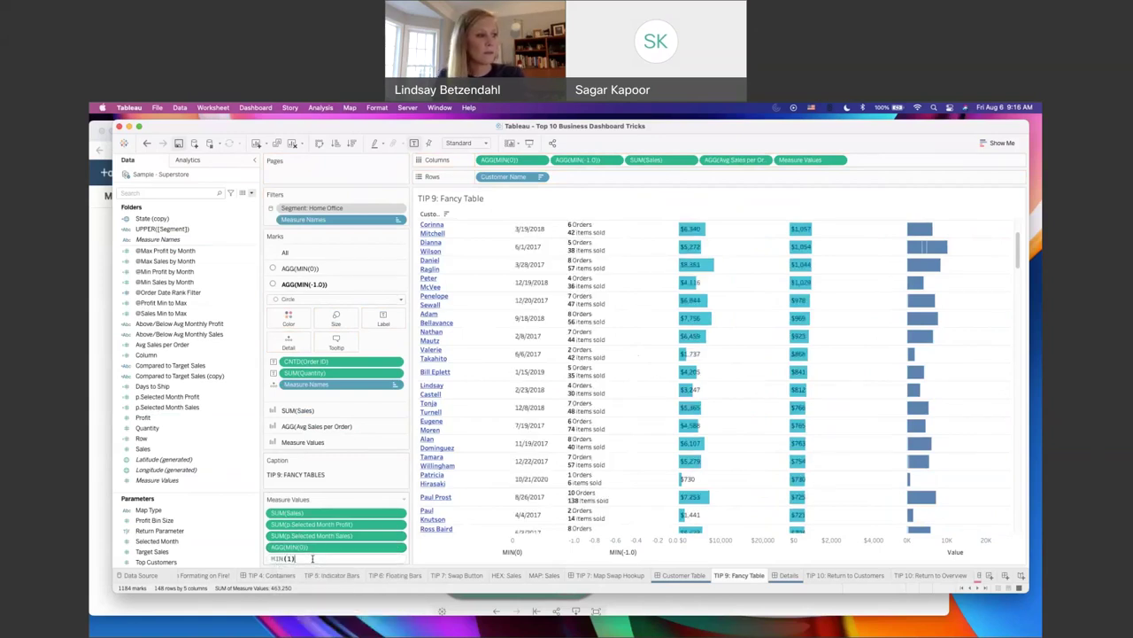
key(Return)
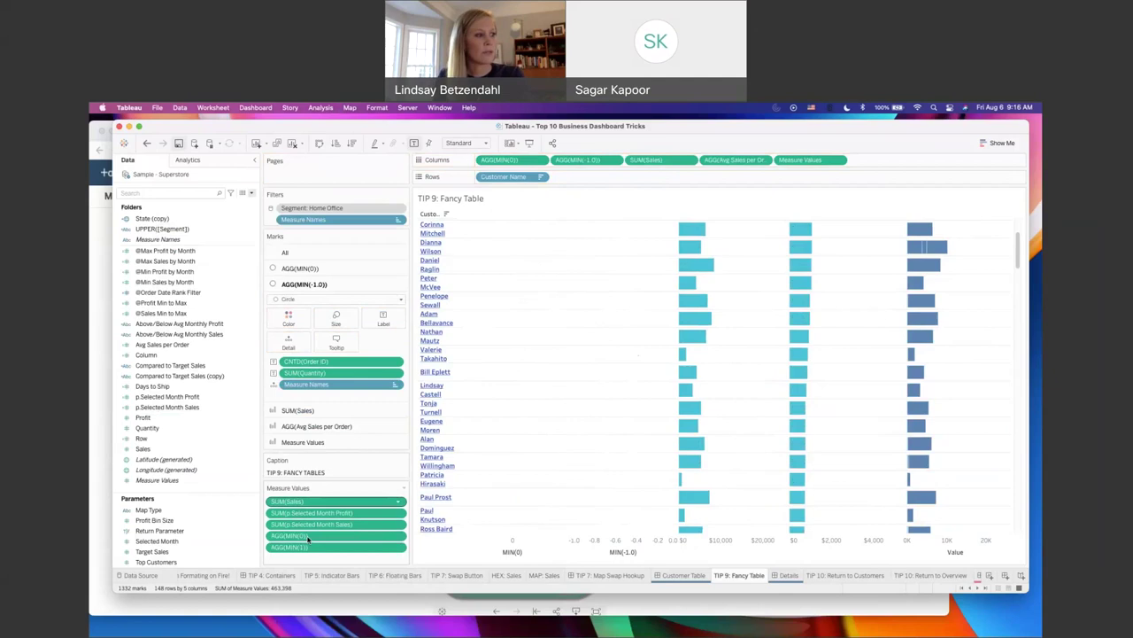
drag(309, 525, 208, 468)
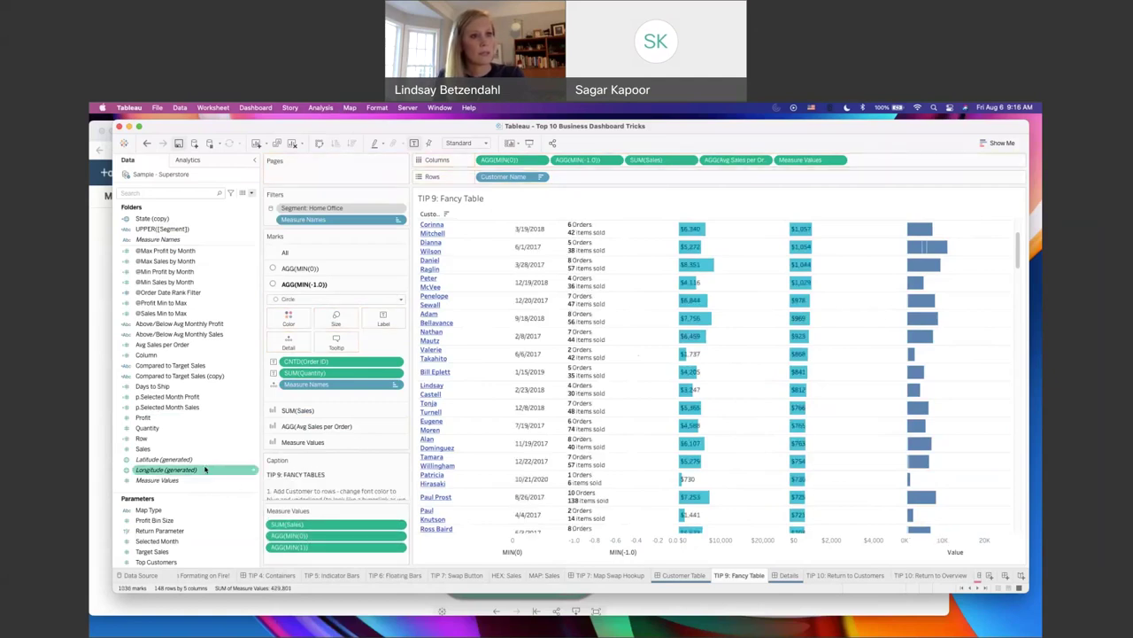
drag(337, 524, 212, 459)
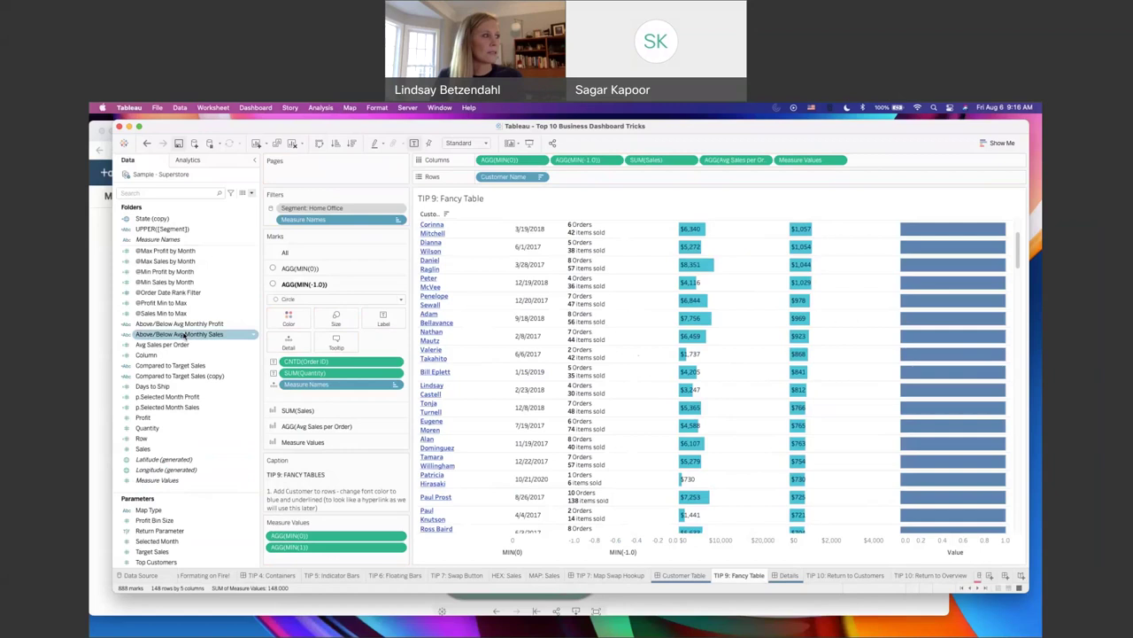
Step: Change the Measure Values mark type to Line and place Measure Names on Path
click(306, 441)
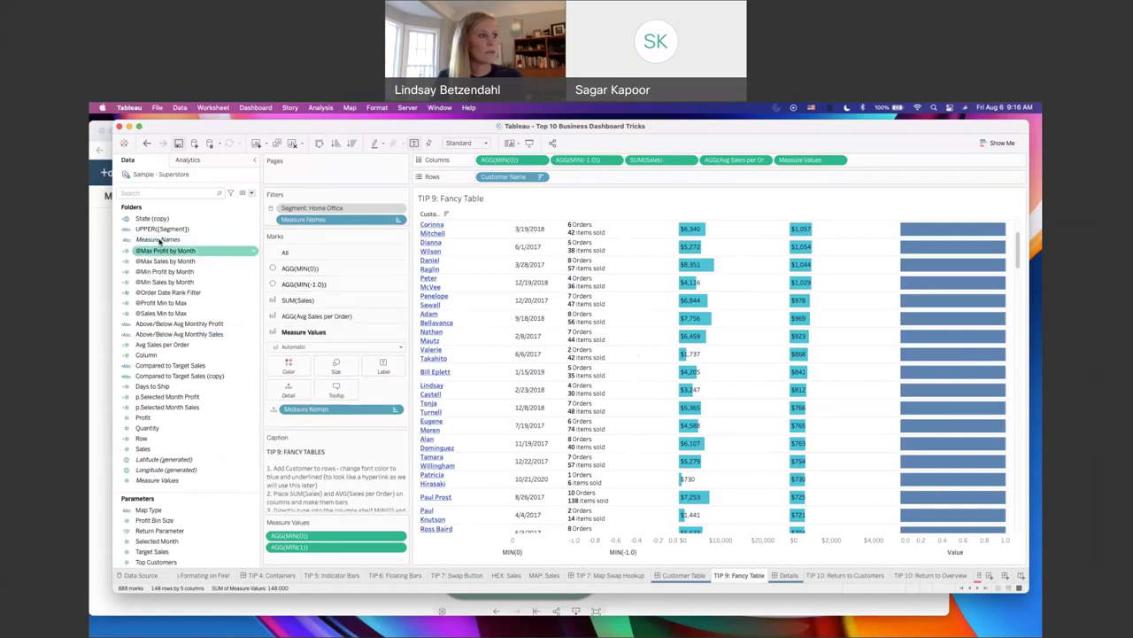
click(155, 241)
click(318, 346)
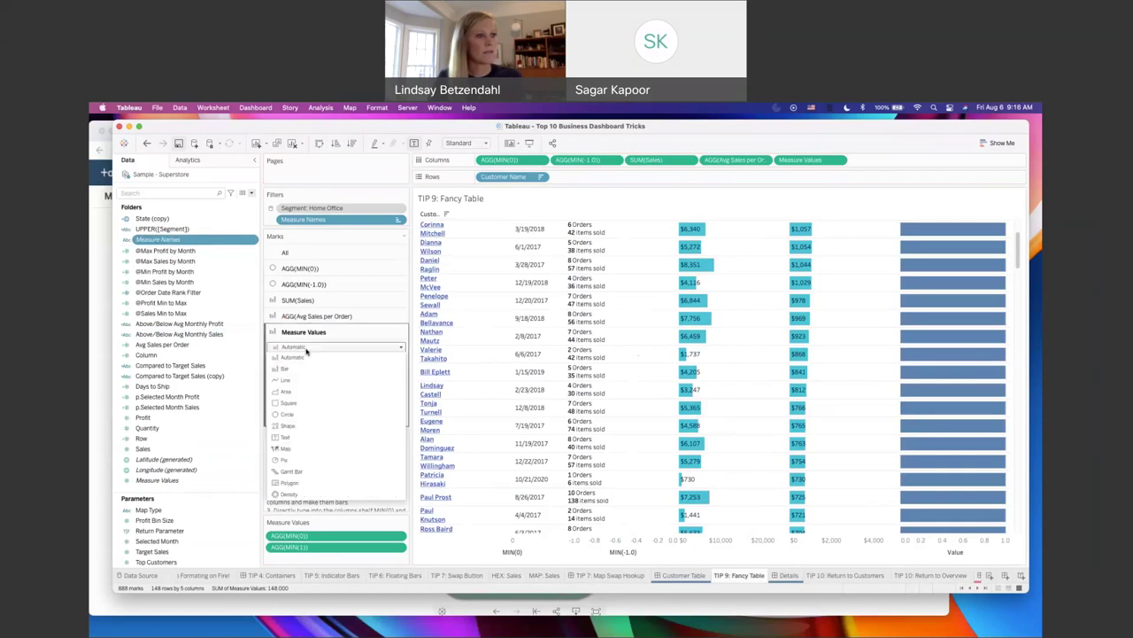
click(302, 380)
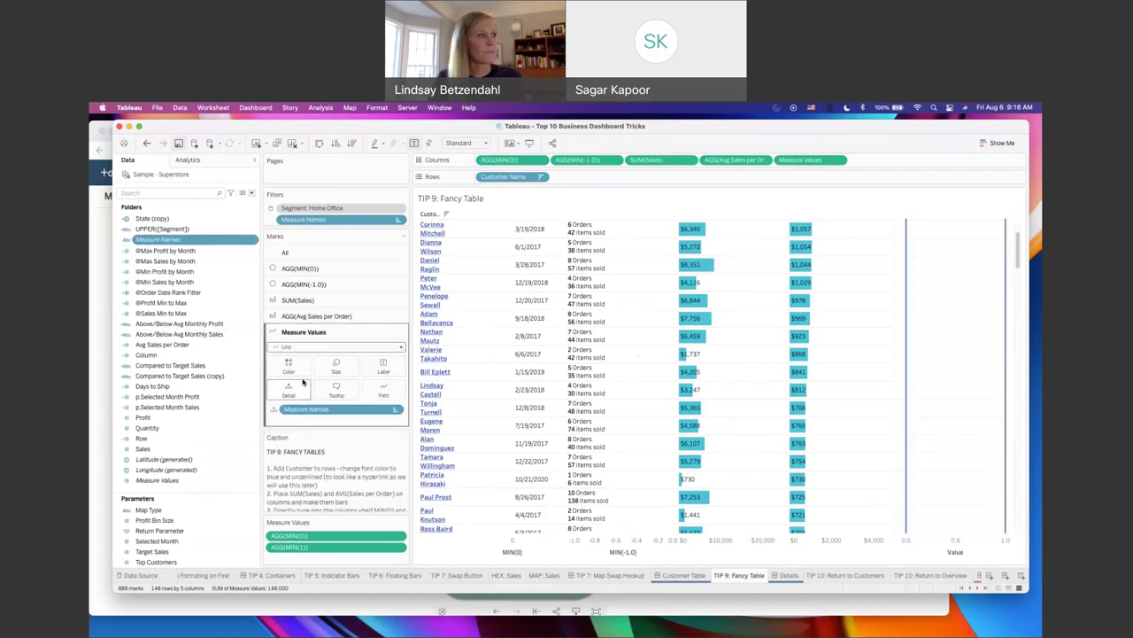
drag(173, 244, 383, 390)
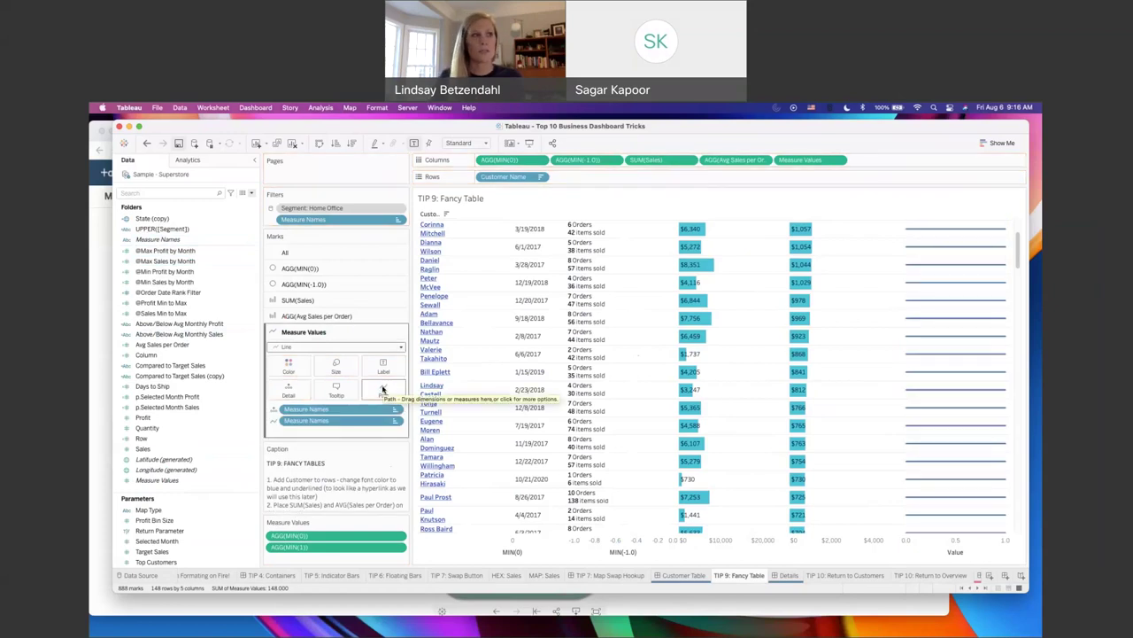
Step: Place Measure Values between MIN(-1.0) and SUM(Sales) in Columns and raise its line size to nearly the maximum
drag(818, 165, 633, 161)
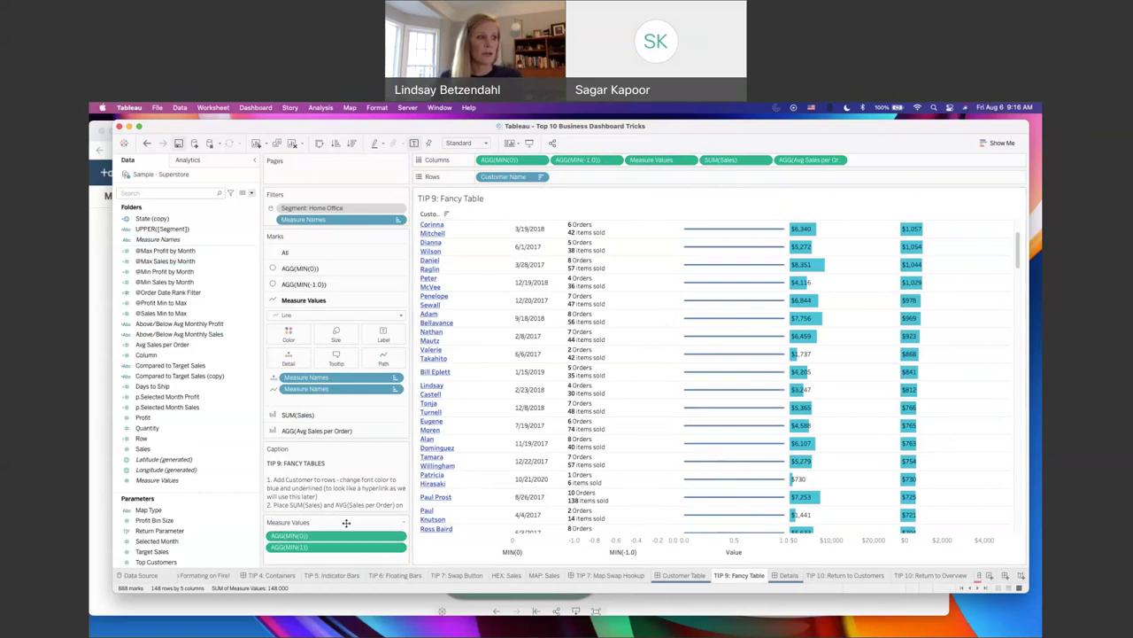
drag(353, 400, 354, 326)
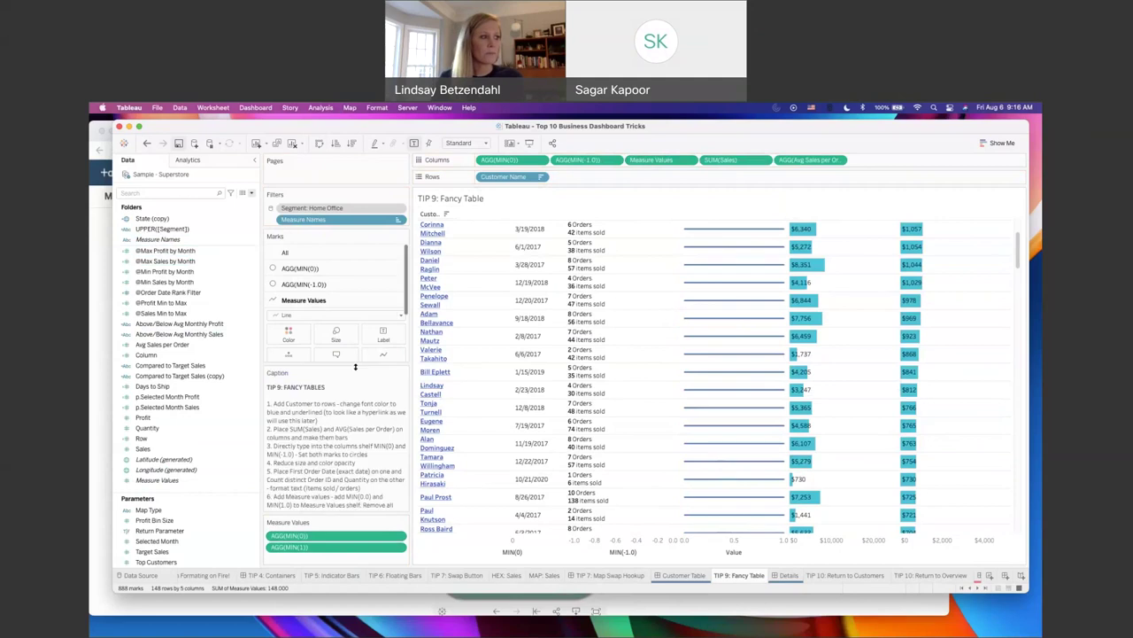
scroll(353, 448, down, 5)
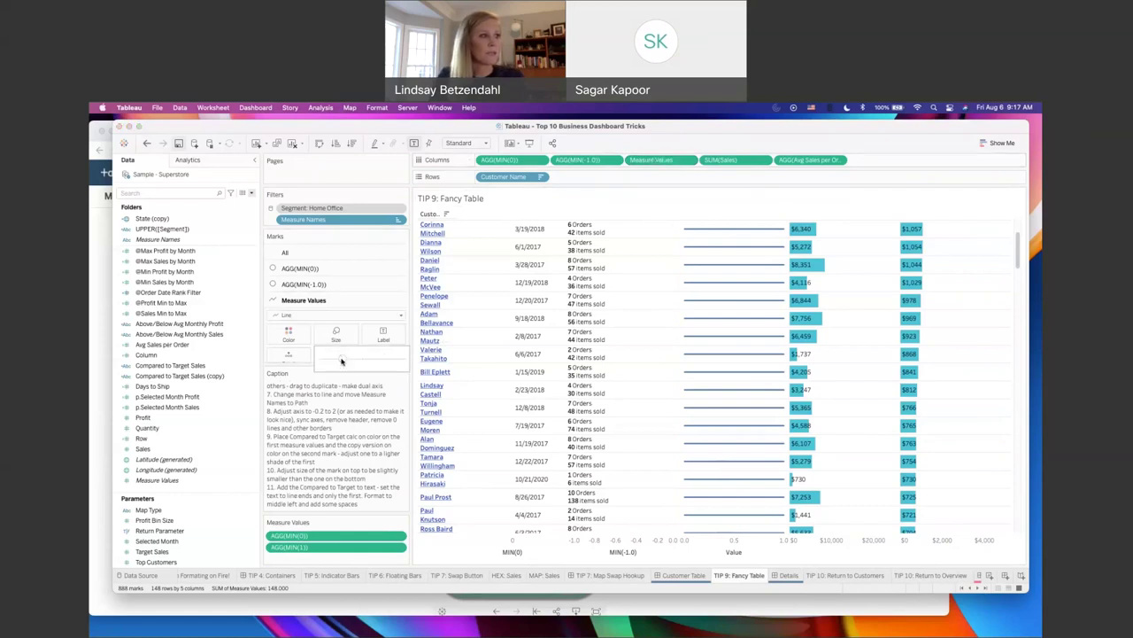
click(401, 360)
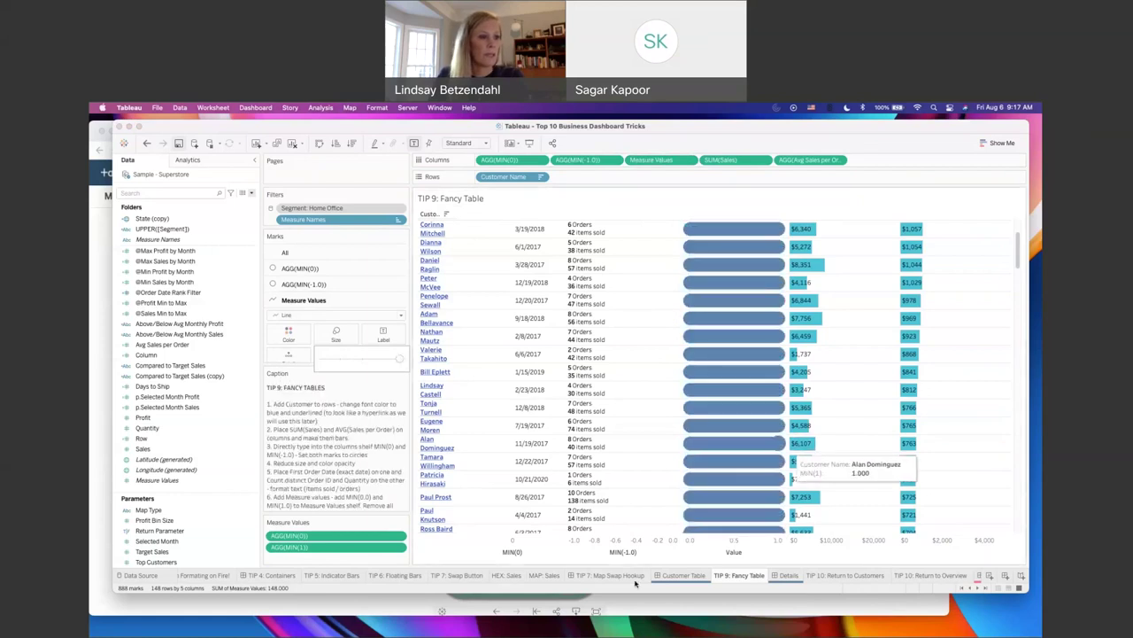
Step: Fix the Measure Values axis range from -0.2 to 1.5
right_click(747, 549)
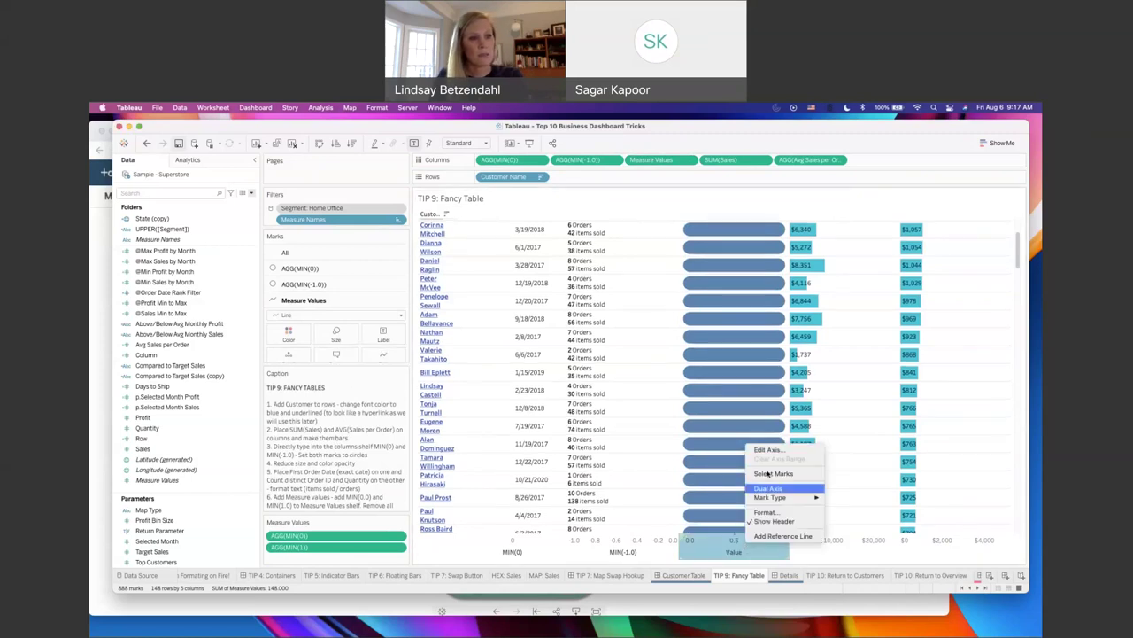
click(768, 452)
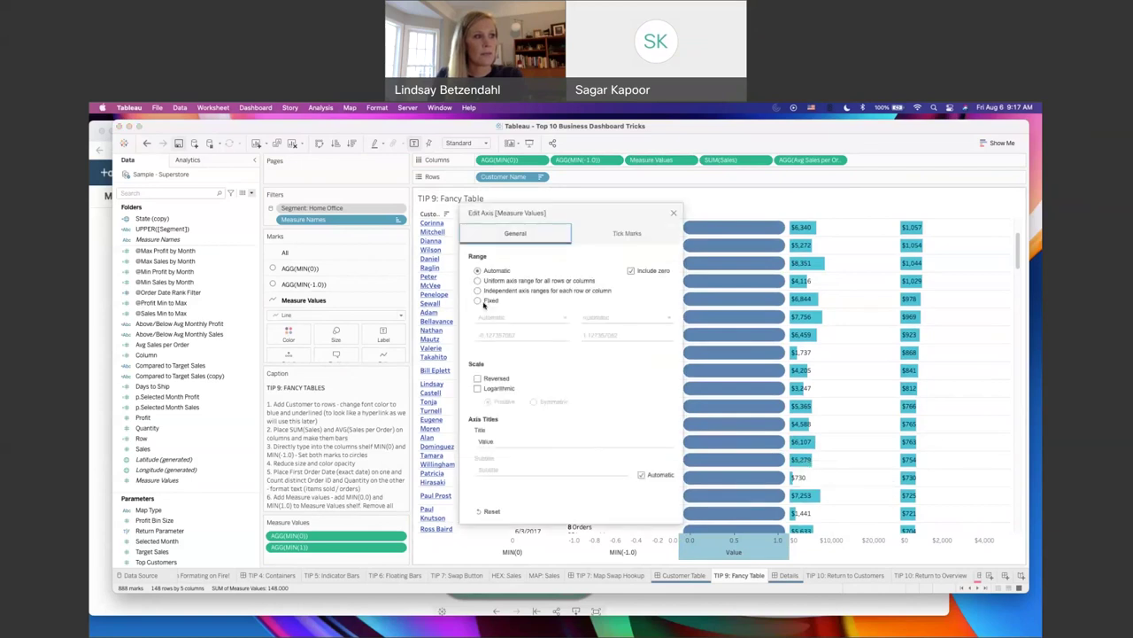
click(479, 301)
click(512, 333)
drag(514, 333, 486, 335)
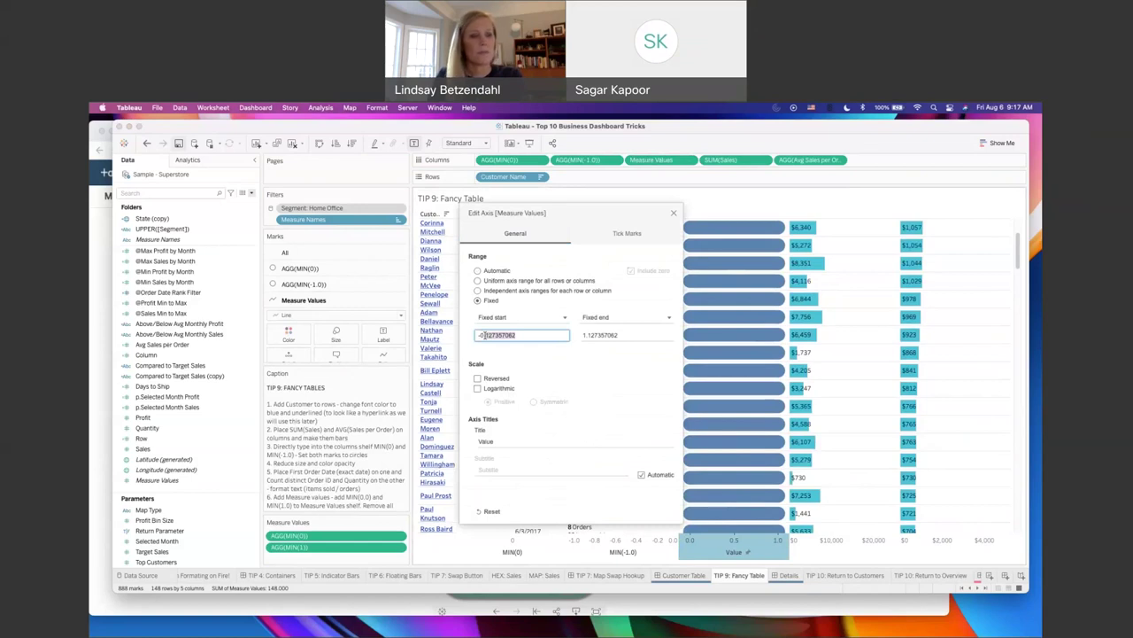
text(2)
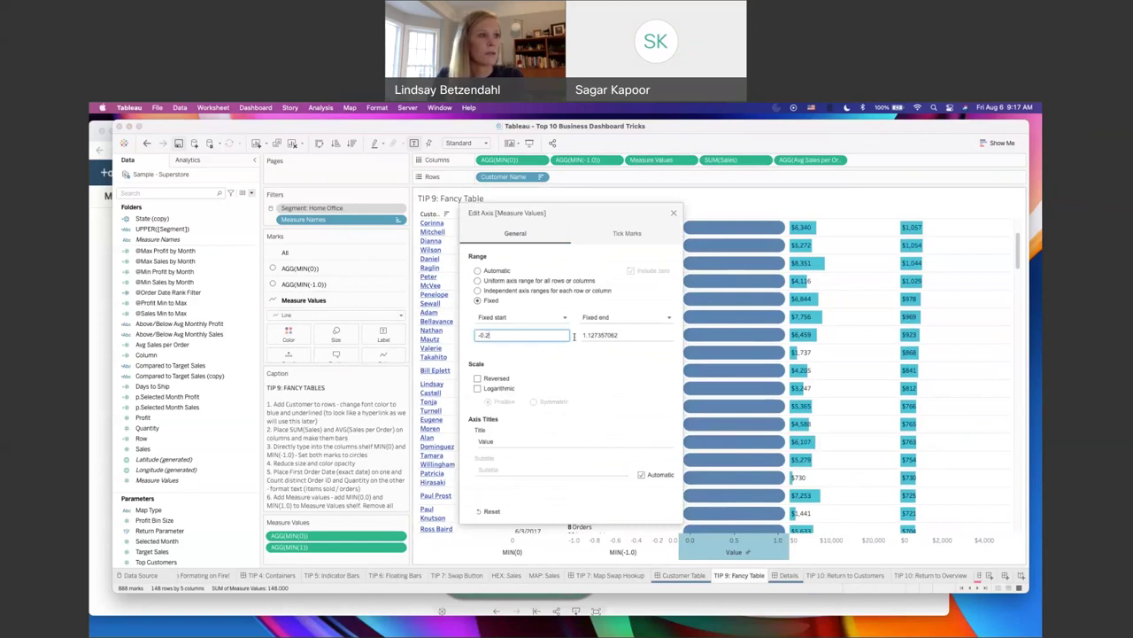
click(661, 335)
drag(620, 335, 586, 335)
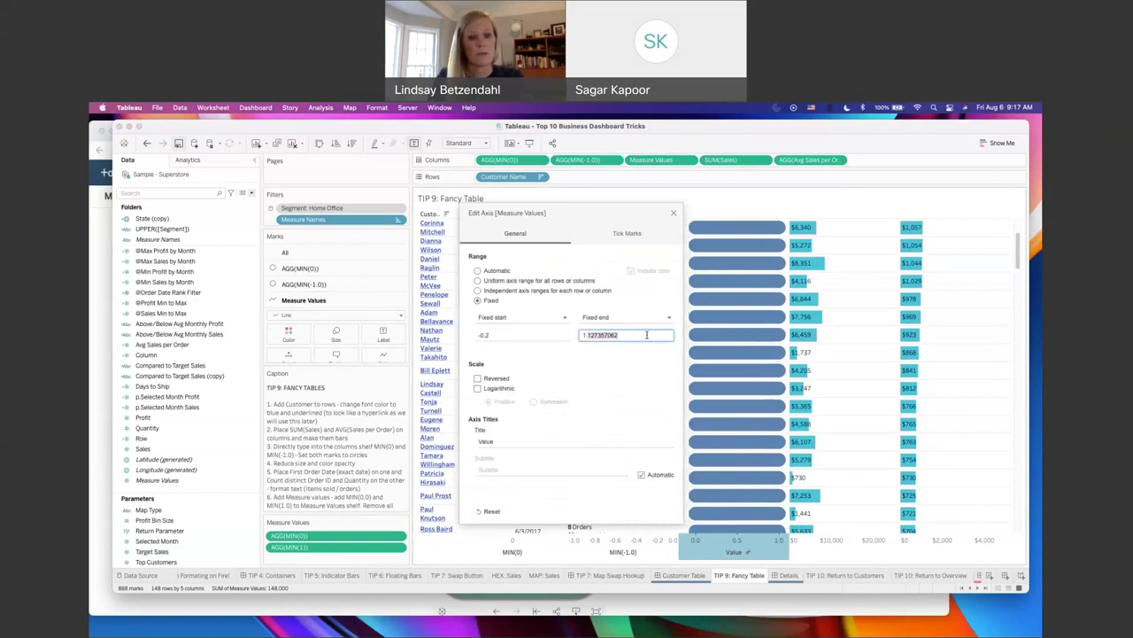
text(4)
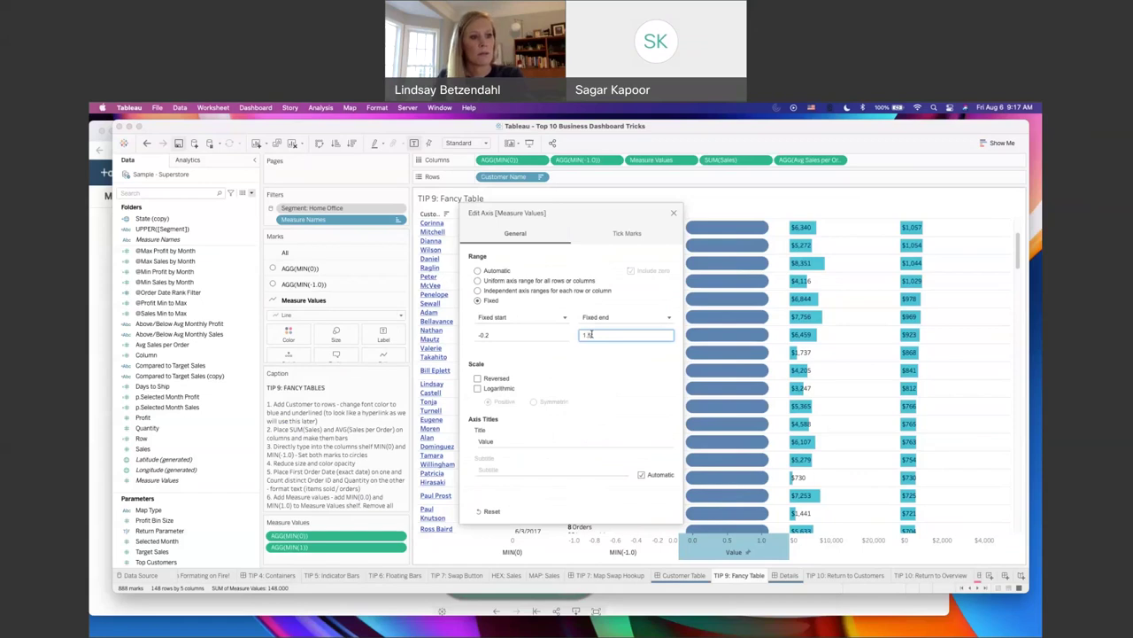
click(674, 215)
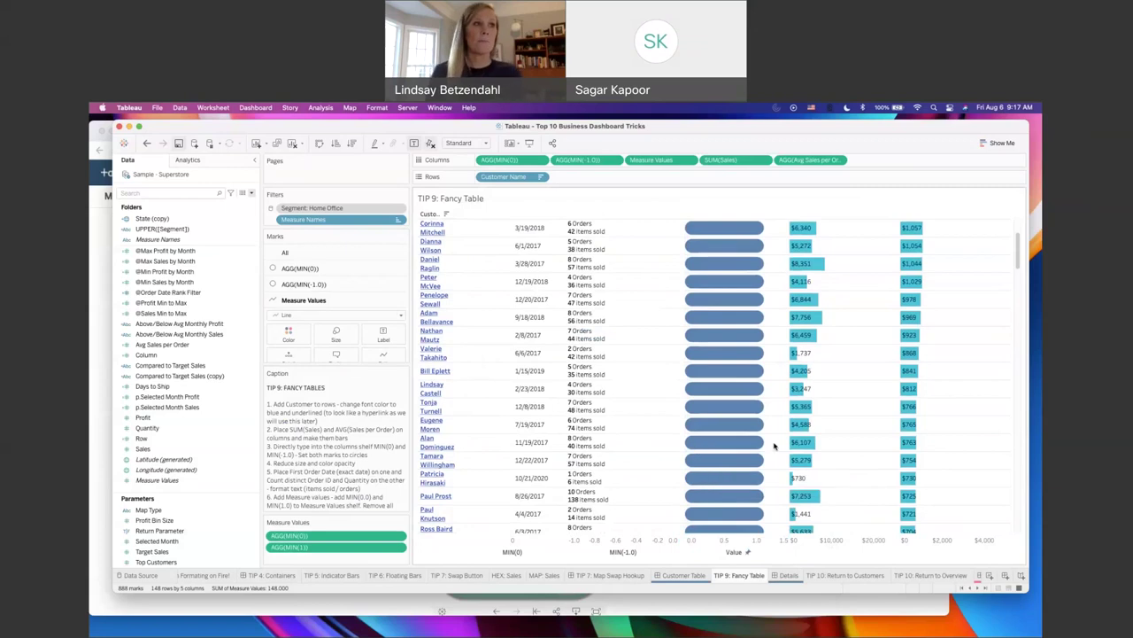
Step: Duplicate Measure Values beside itself in Columns and combine the two into a dual axis
drag(652, 159, 705, 161)
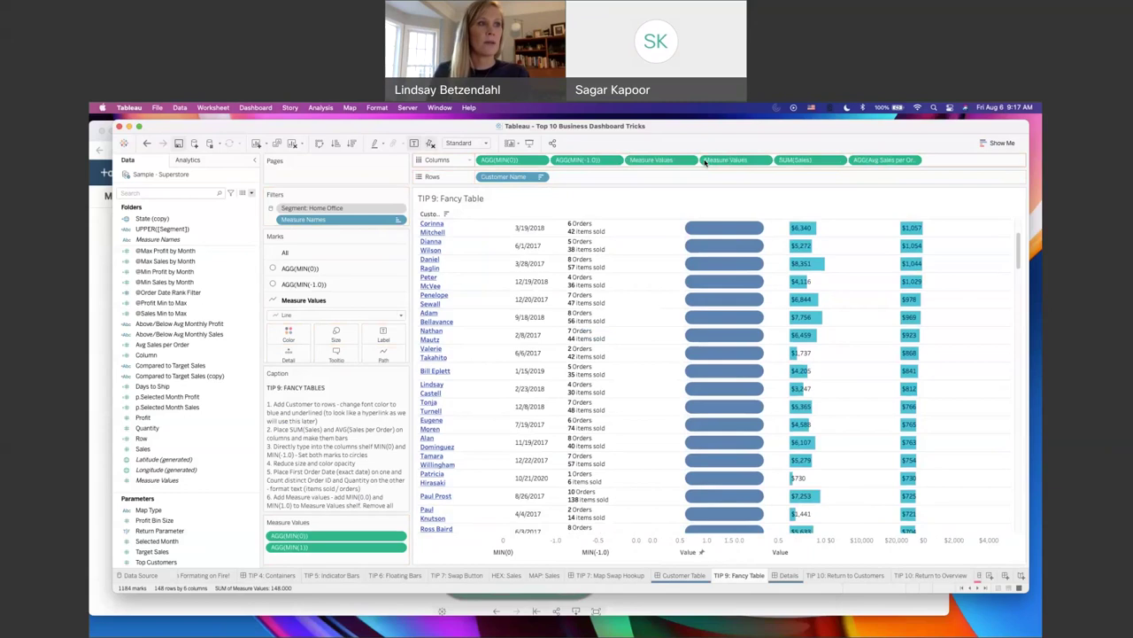
click(763, 160)
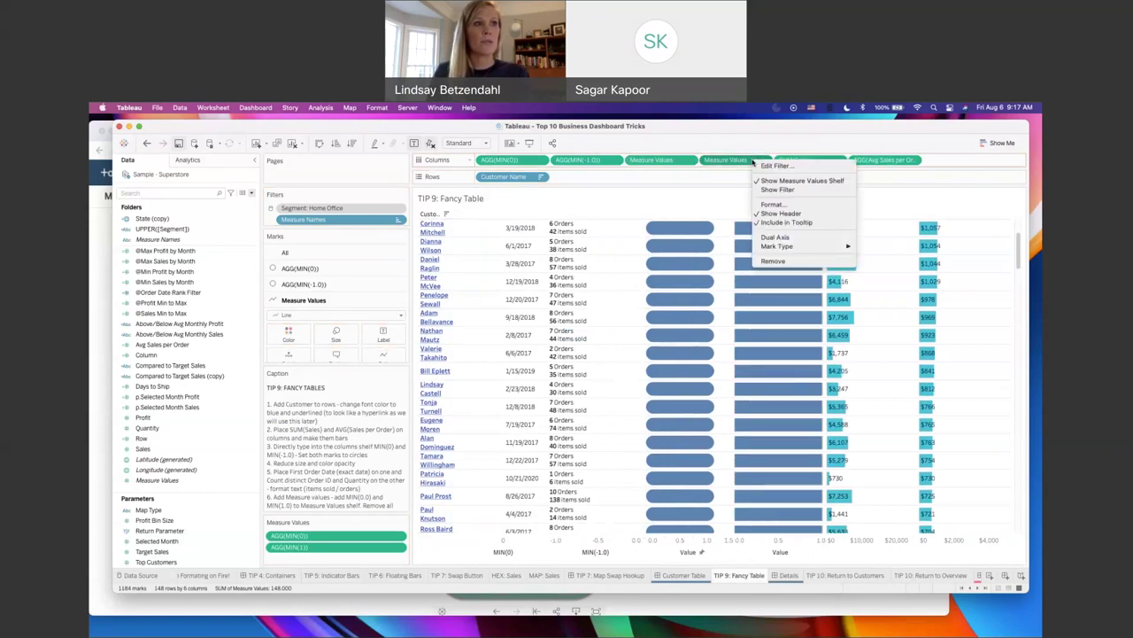
click(777, 237)
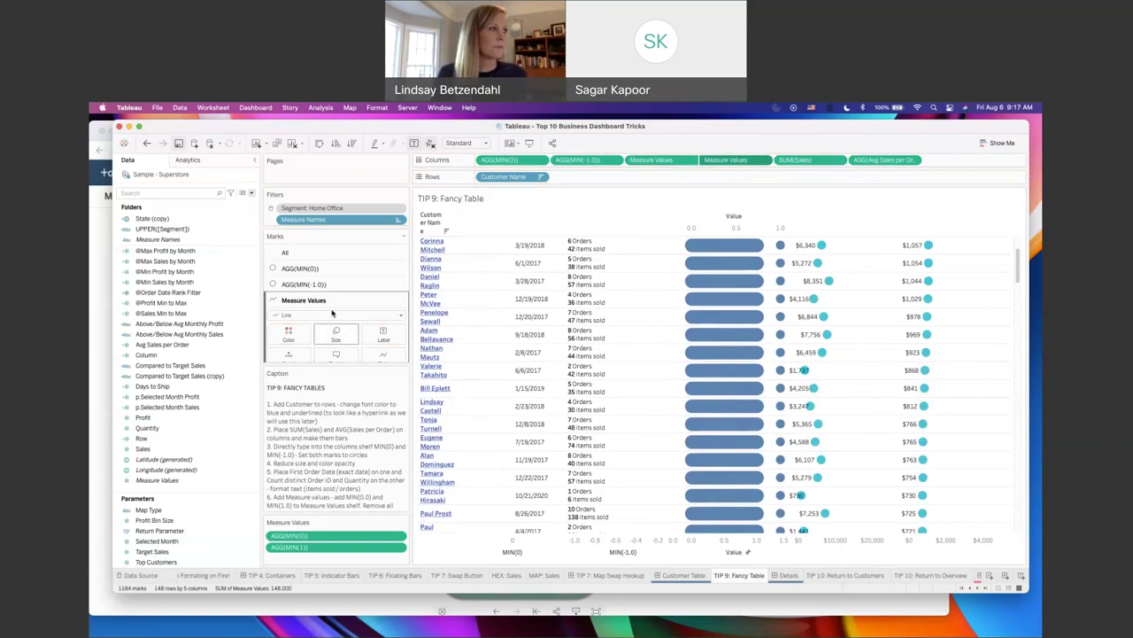
Step: Change the mark types of SUM(Sales) and Avg Sales per Order back to Bar
scroll(306, 283, down, 5)
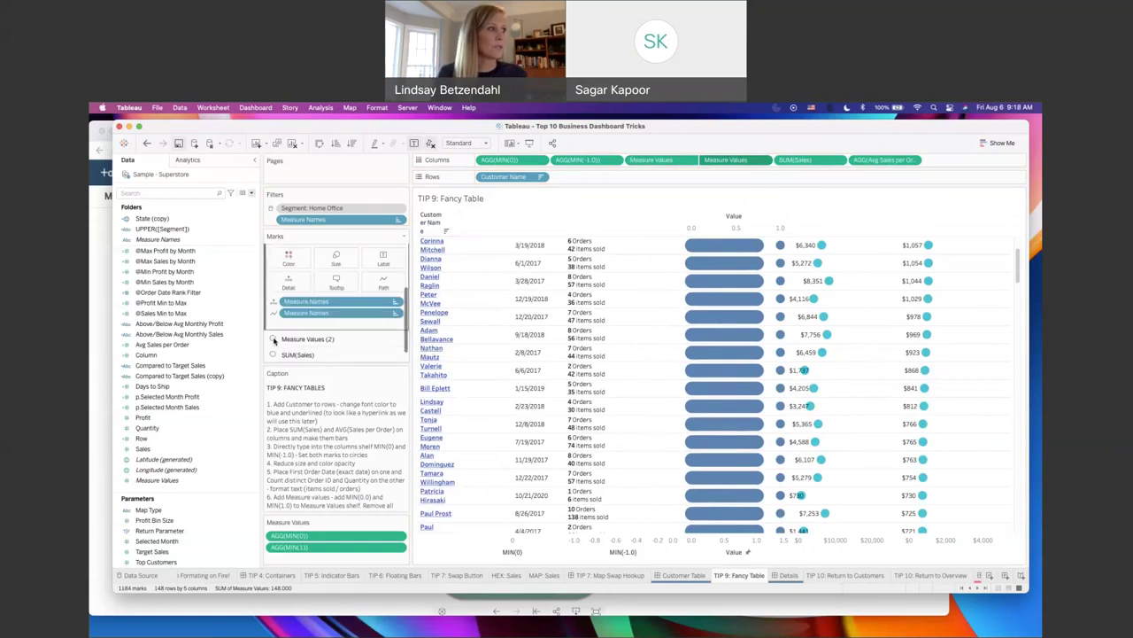
click(300, 353)
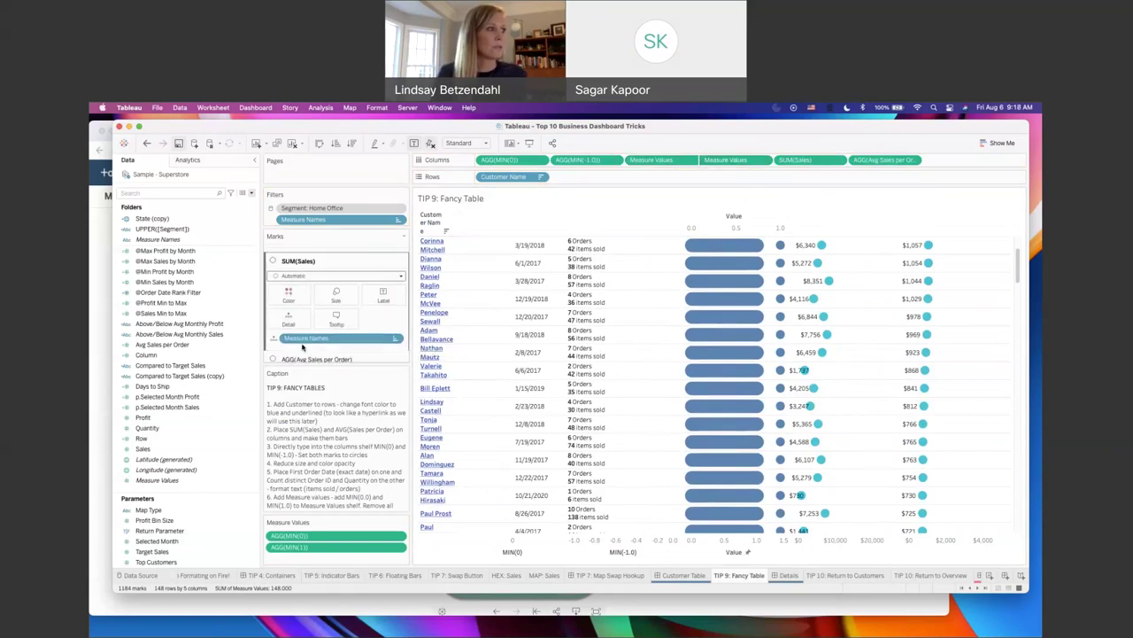
click(301, 275)
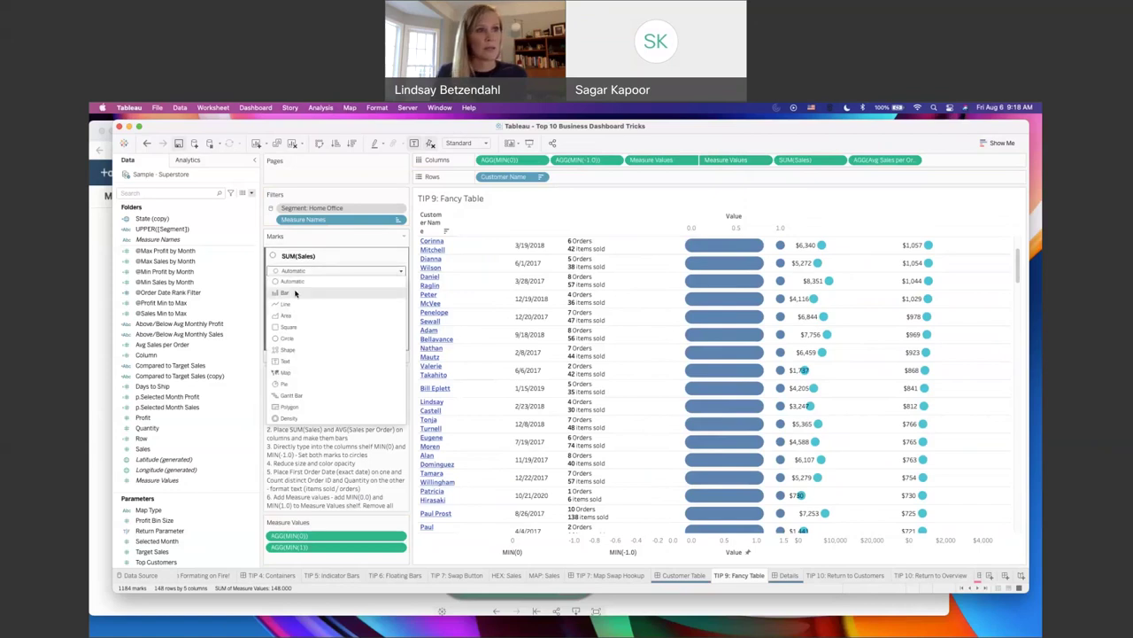
click(295, 293)
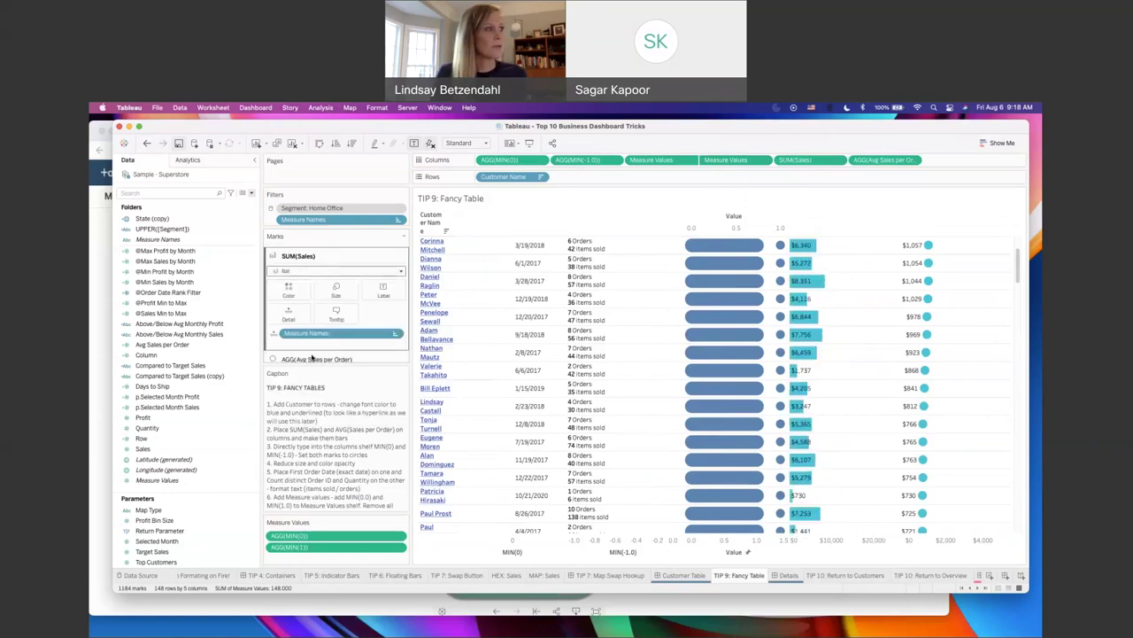
click(312, 358)
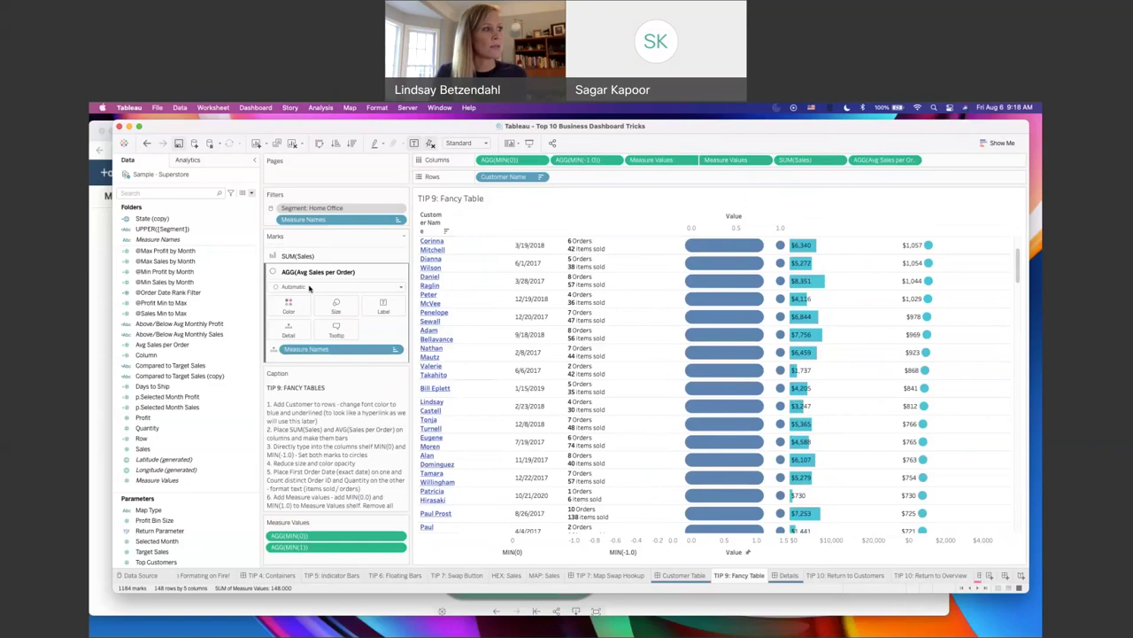
click(309, 288)
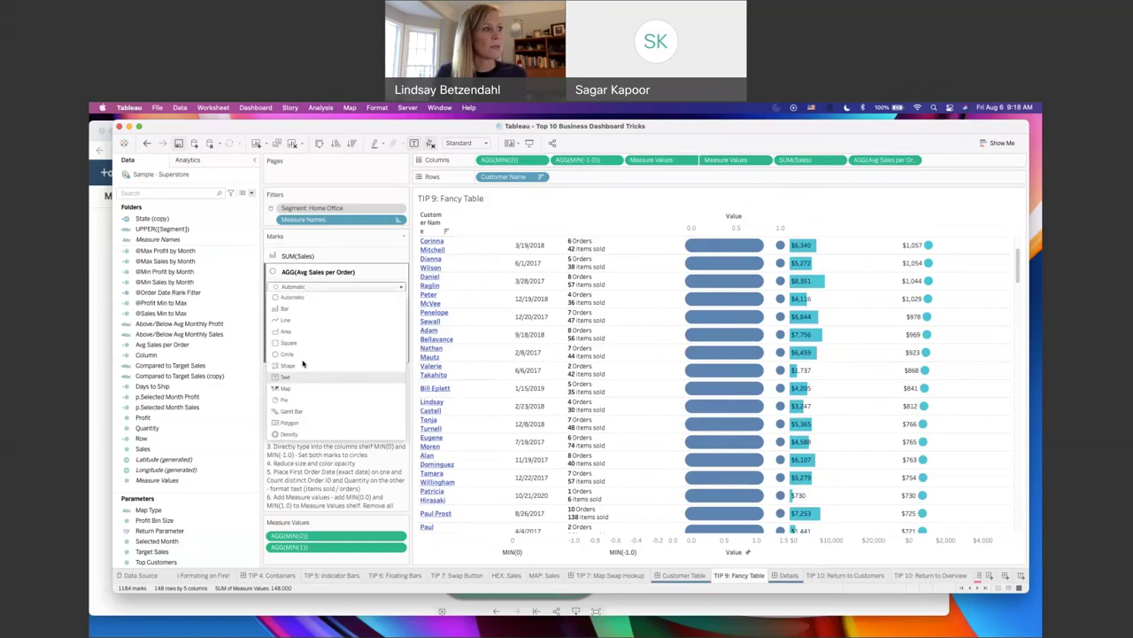
click(303, 309)
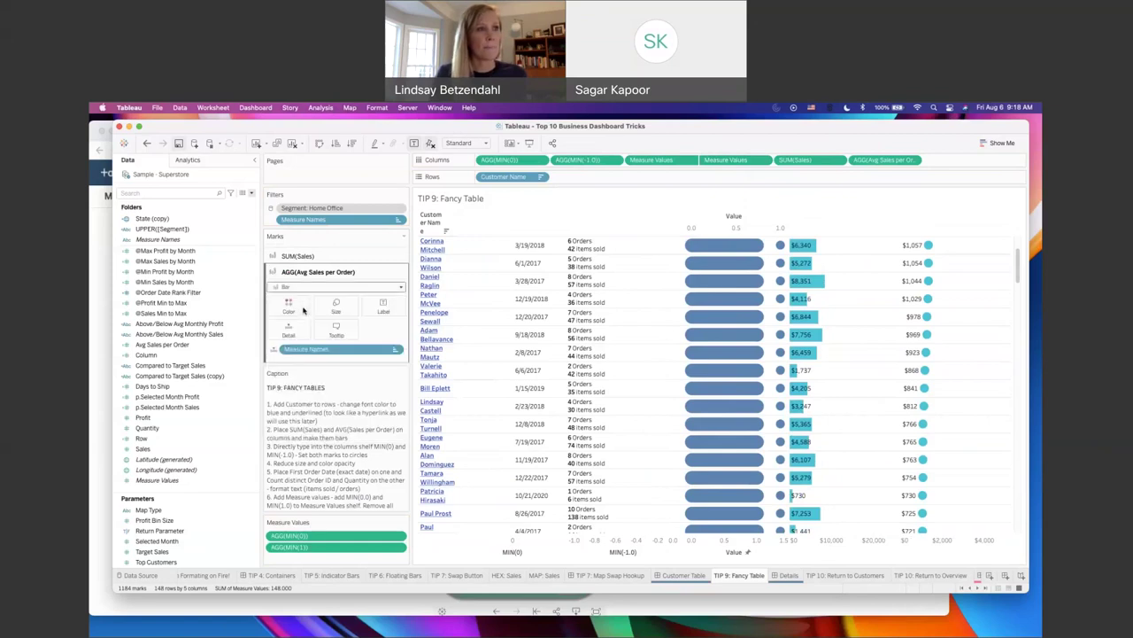
Step: Synchronize the two Measure Values axes
right_click(736, 162)
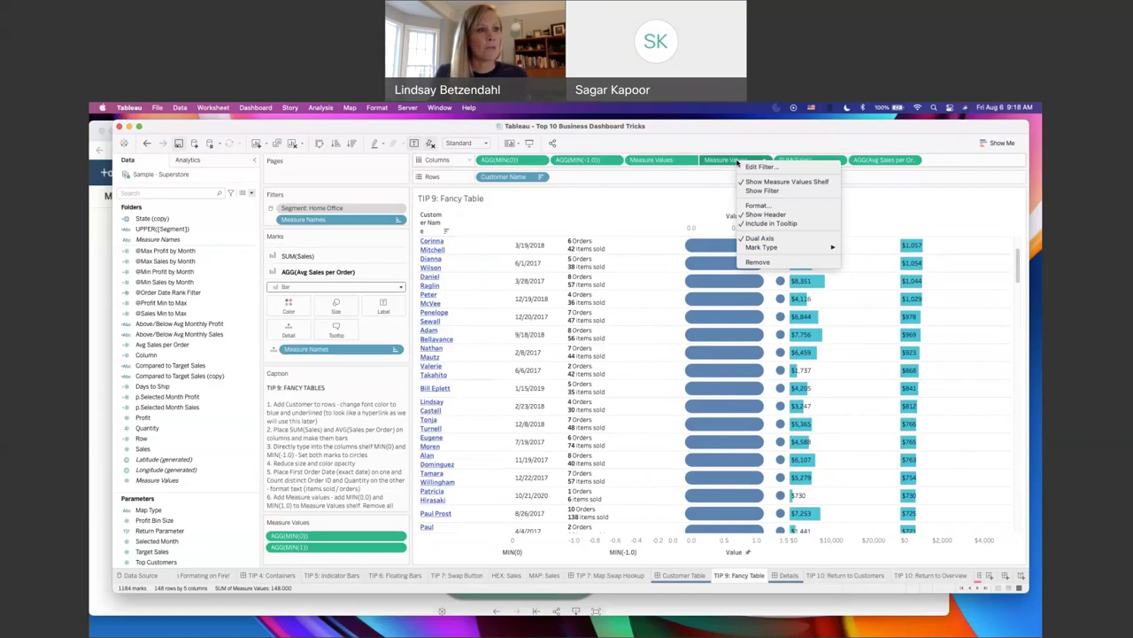
key(Escape)
right_click(734, 544)
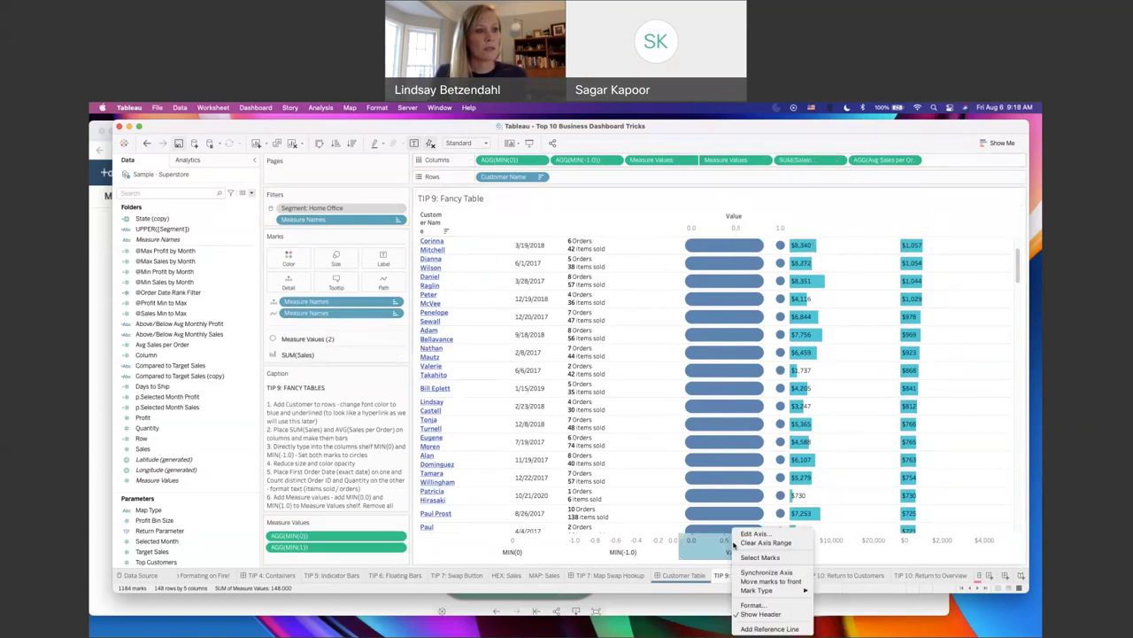
click(767, 572)
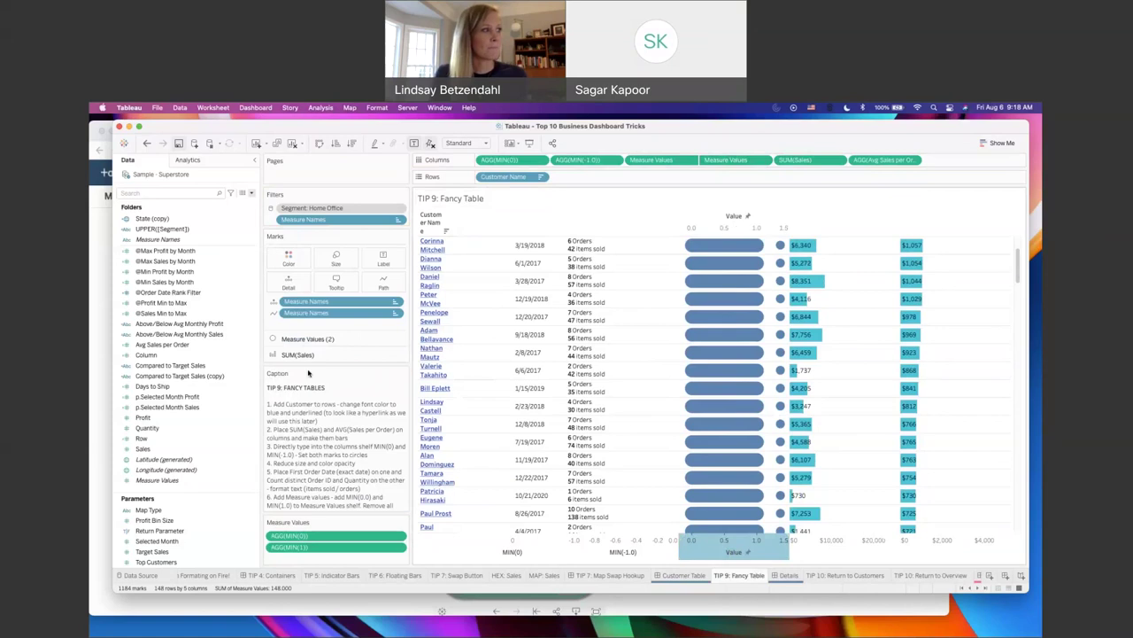
Step: Change the Measure Values (2) mark type to Line and move its Measure Names from Detail to Path
click(307, 339)
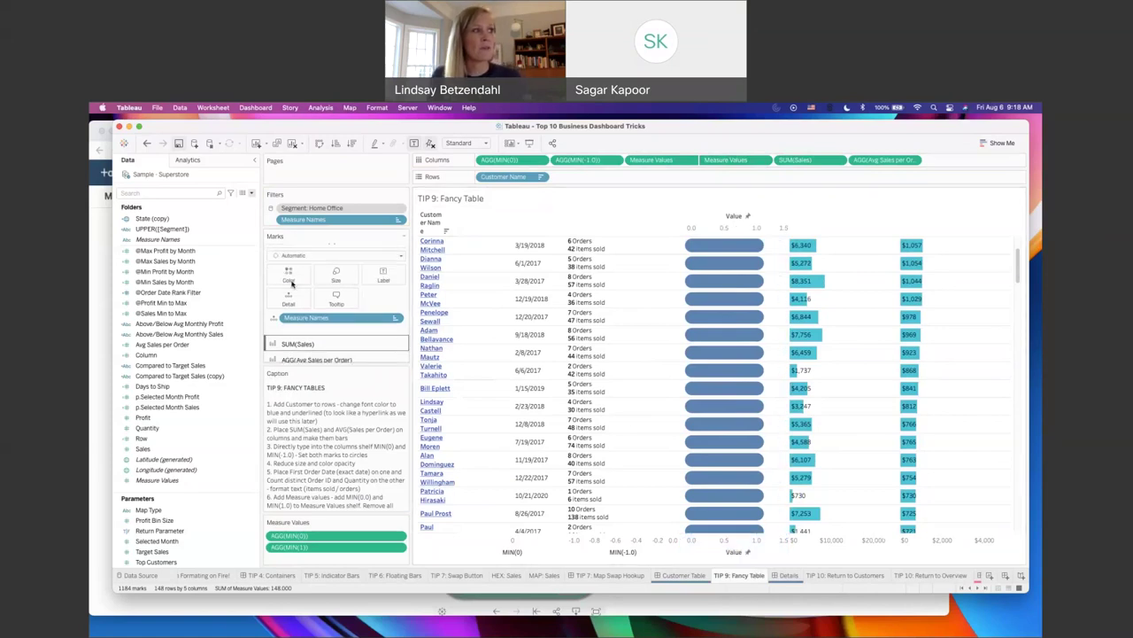
click(326, 257)
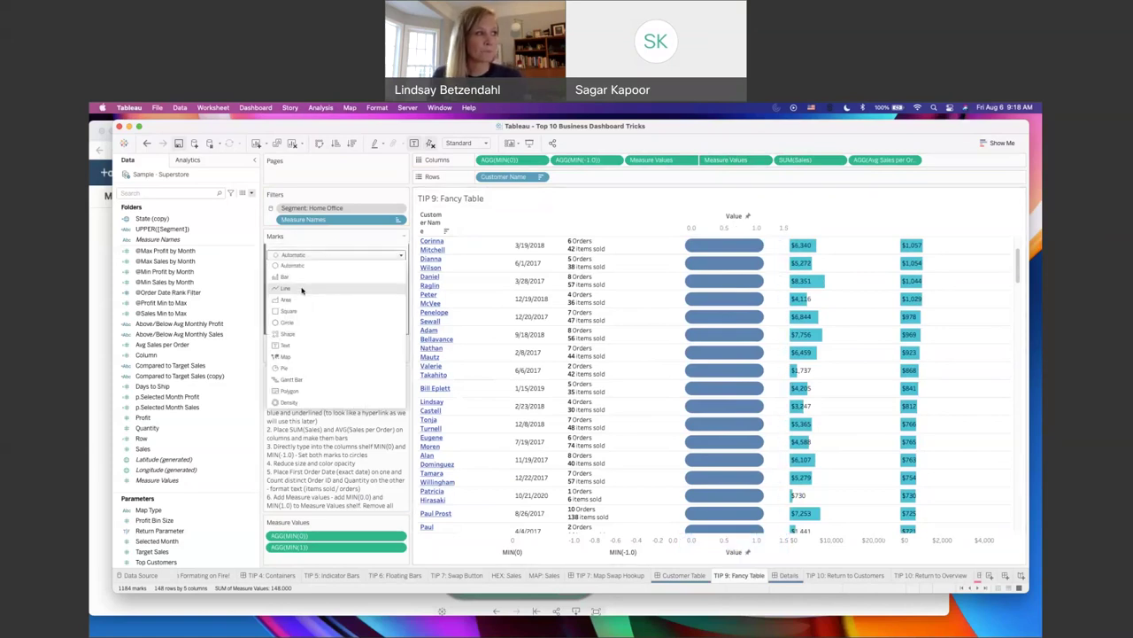
click(380, 305)
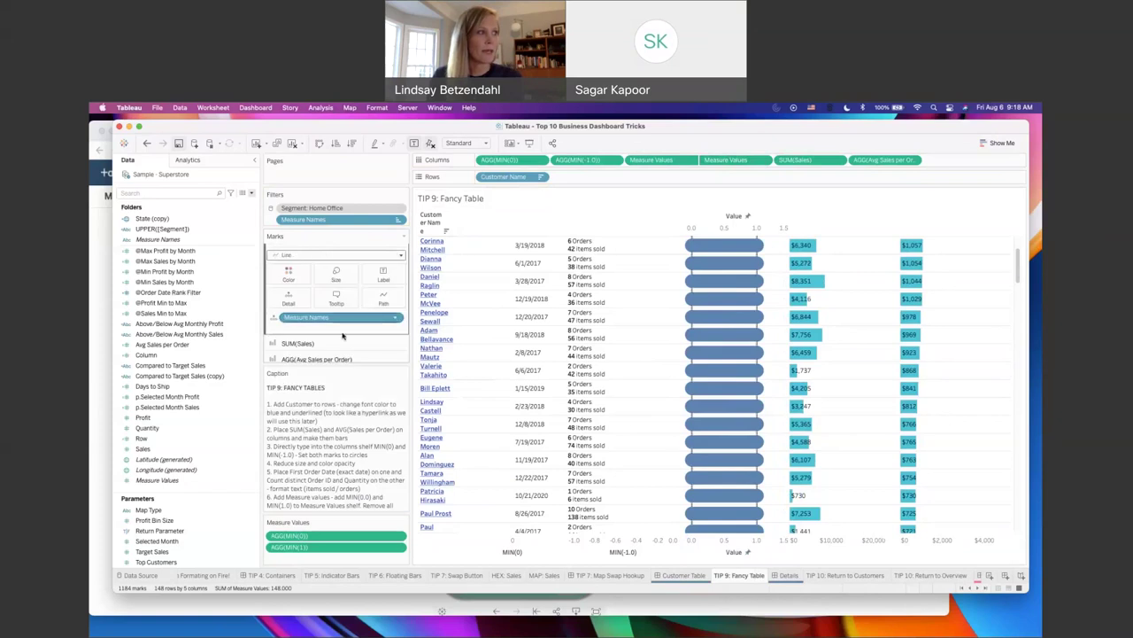
drag(317, 321, 388, 300)
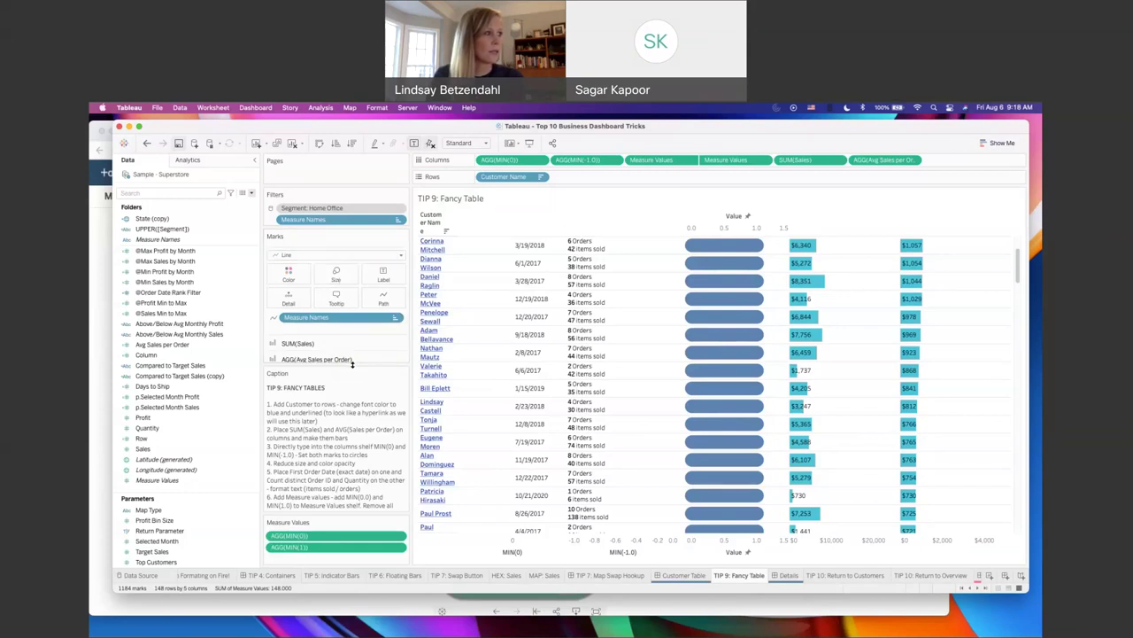
Step: Search the fields for "comp" and place Compared to Target Sales on Color for the first Measure Values marks
scroll(353, 452, down, 5)
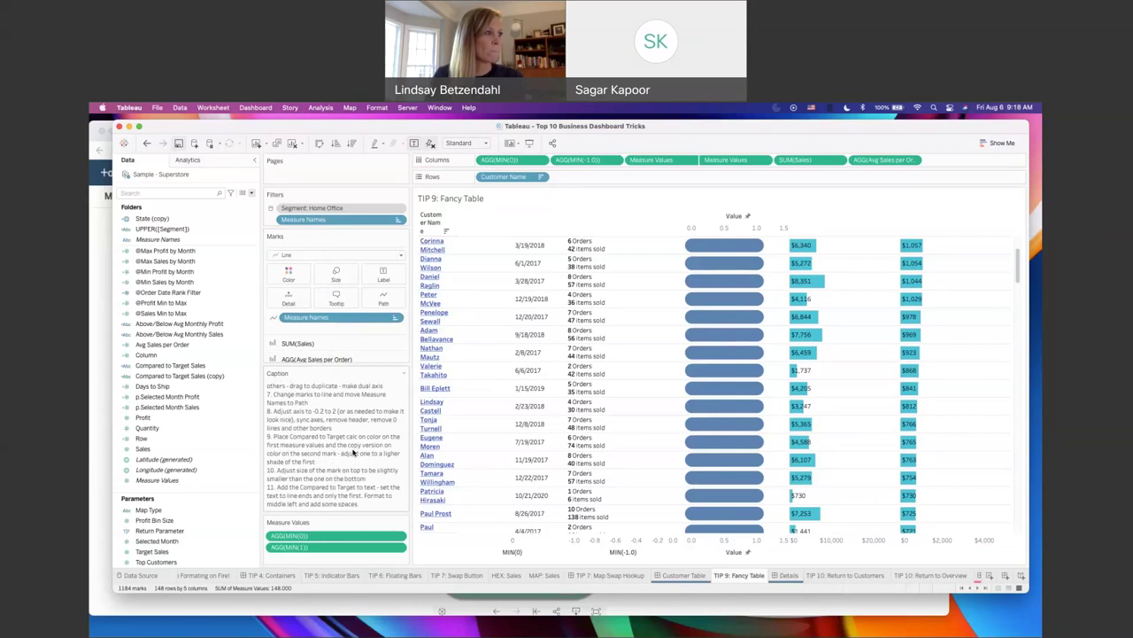
click(159, 191)
text(comp)
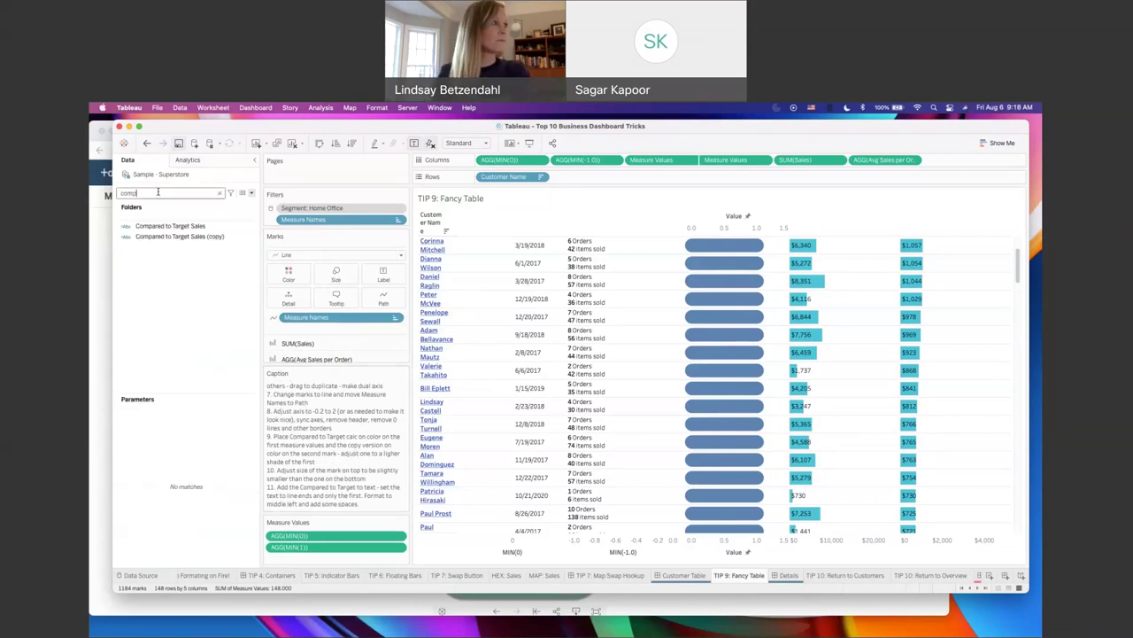
scroll(305, 376, up, 5)
scroll(314, 284, up, 5)
click(305, 277)
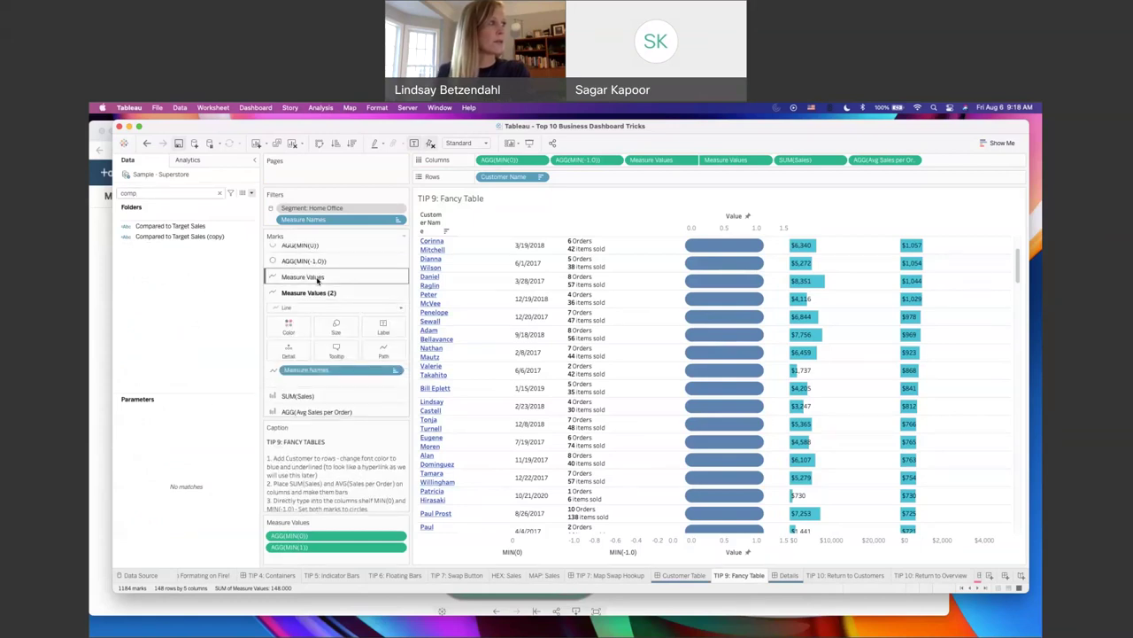
drag(175, 227, 289, 312)
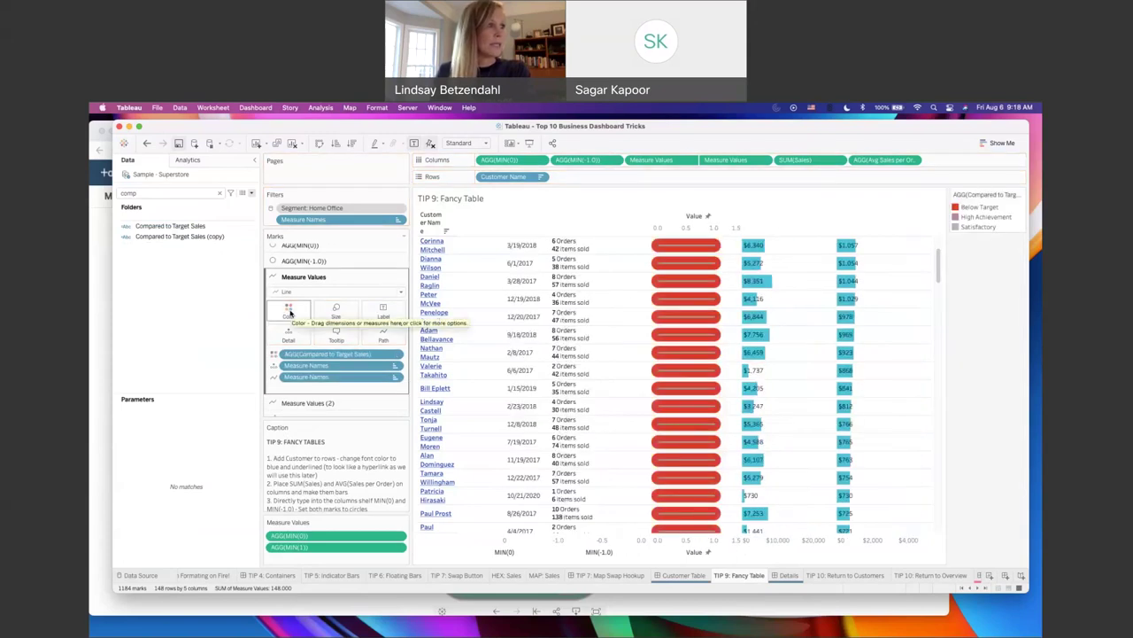
Step: Size the Measure Values (2) lines slightly smaller than the pills beneath and color them by Compared to Target Sales (copy)
click(307, 402)
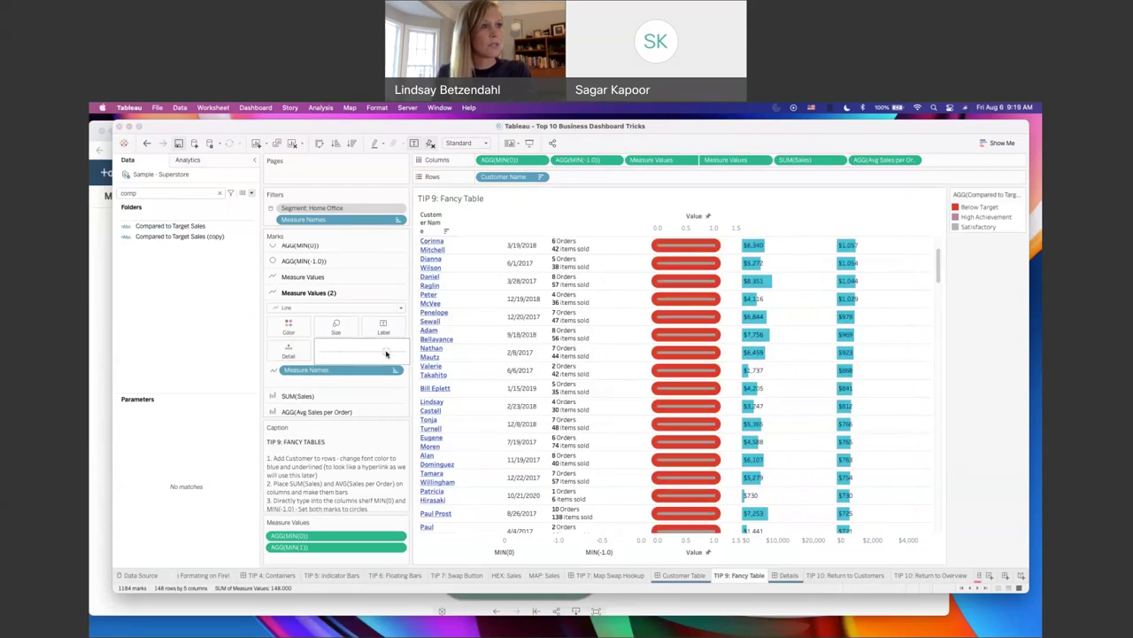
drag(386, 354, 395, 353)
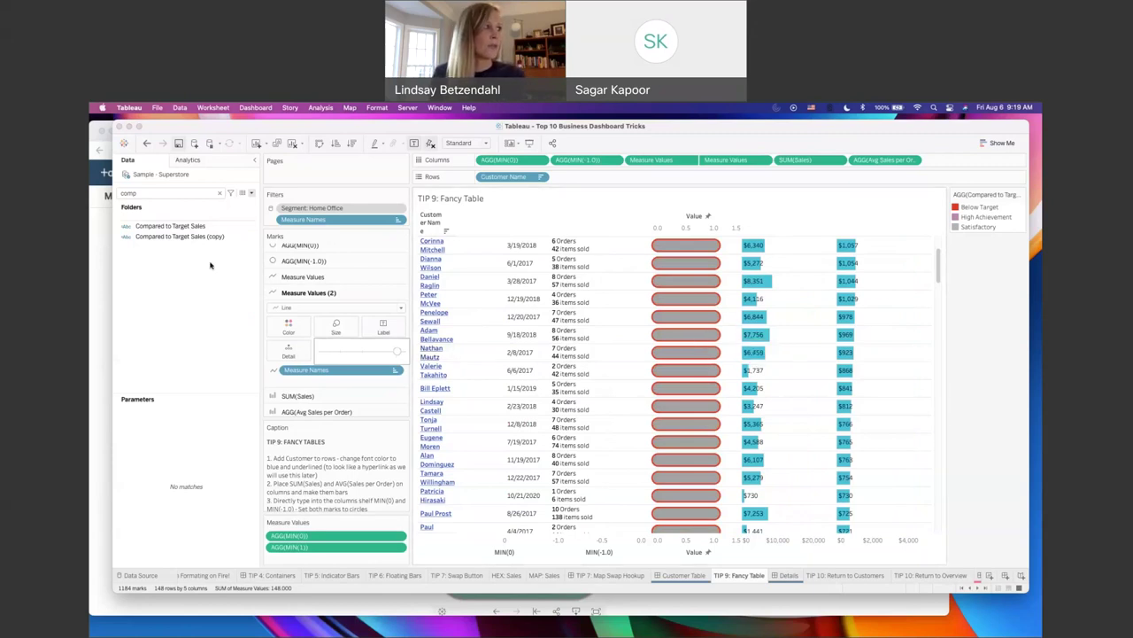
click(164, 237)
drag(164, 236, 289, 328)
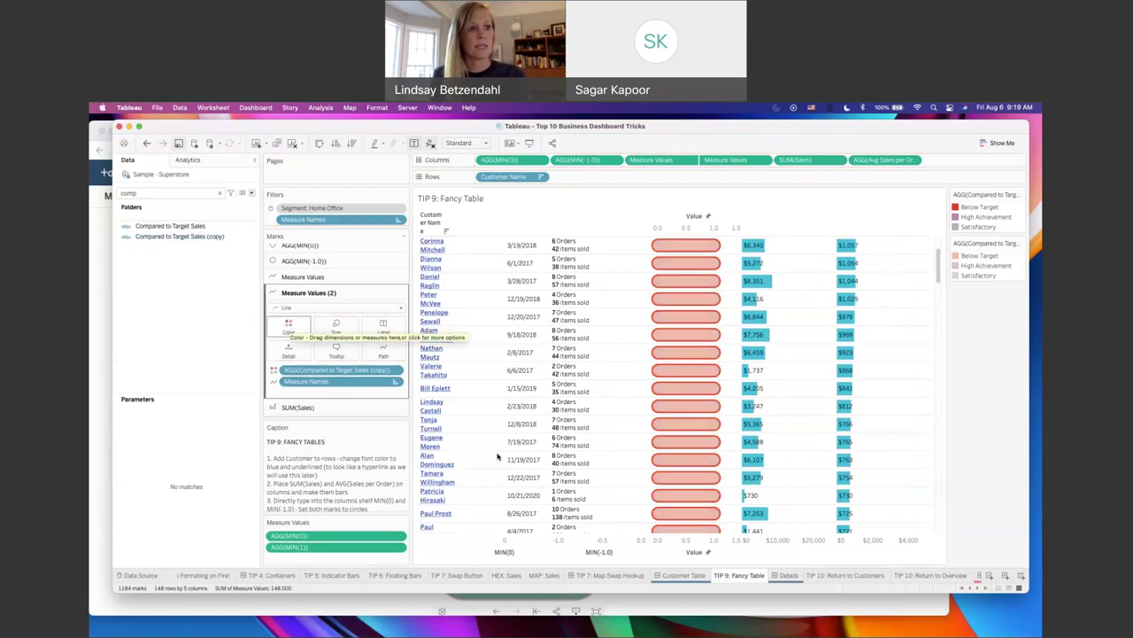
Step: Hide the axis headers of the customer table
right_click(666, 554)
click(685, 532)
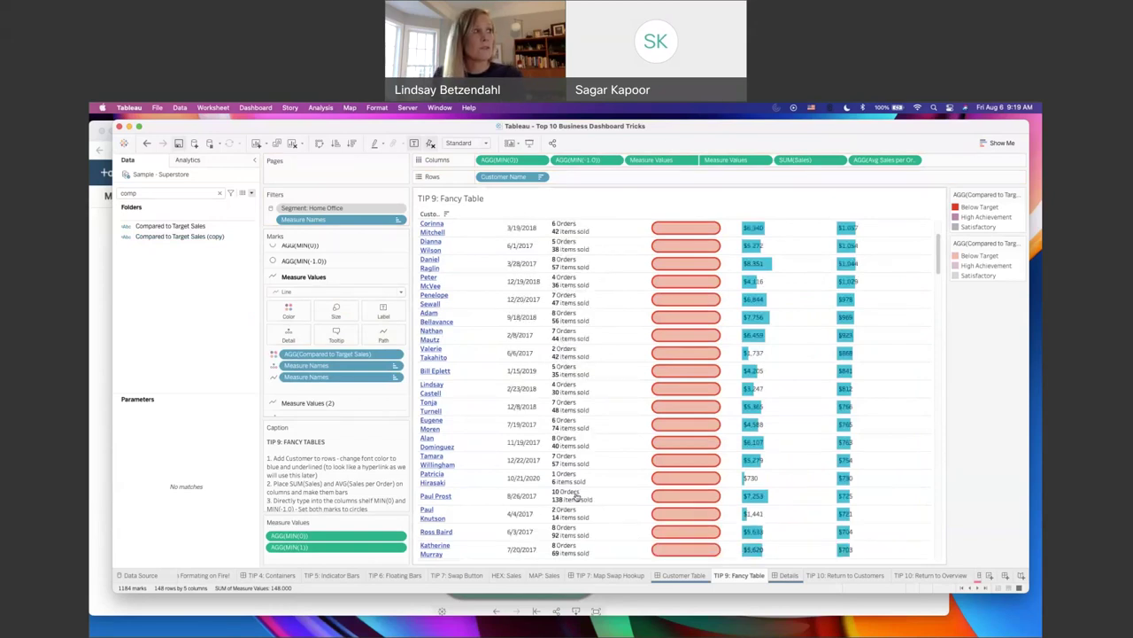
click(177, 235)
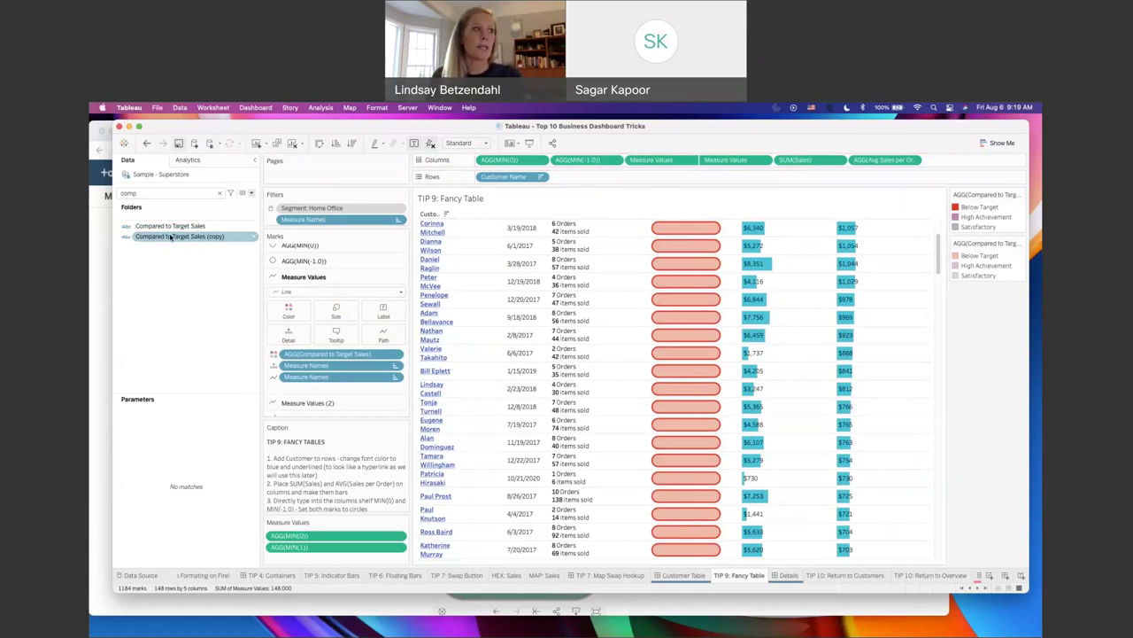
drag(171, 236, 297, 314)
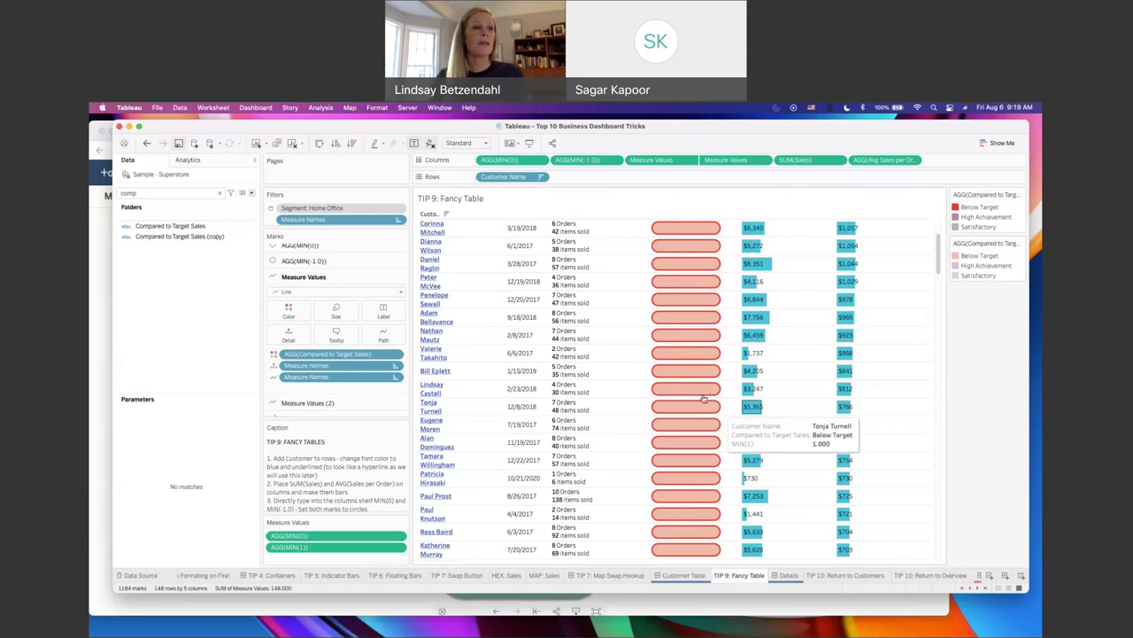
scroll(865, 459, up, 1)
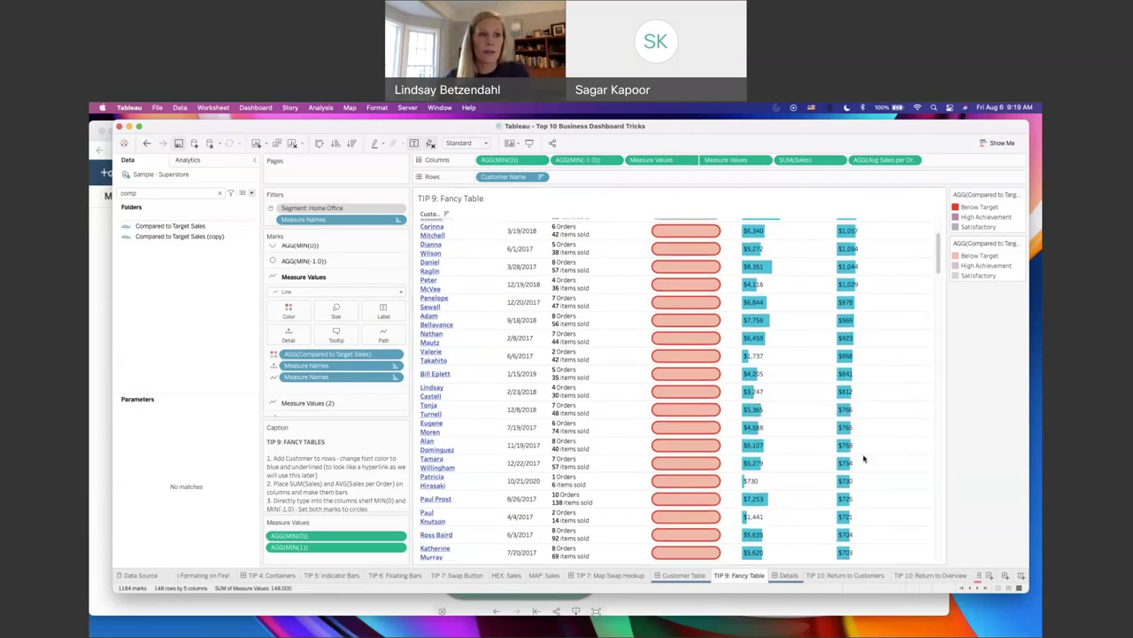
Step: Label the first Measure Values lines with Compared to Target Sales and center the labels horizontally
scroll(699, 412, up, 5)
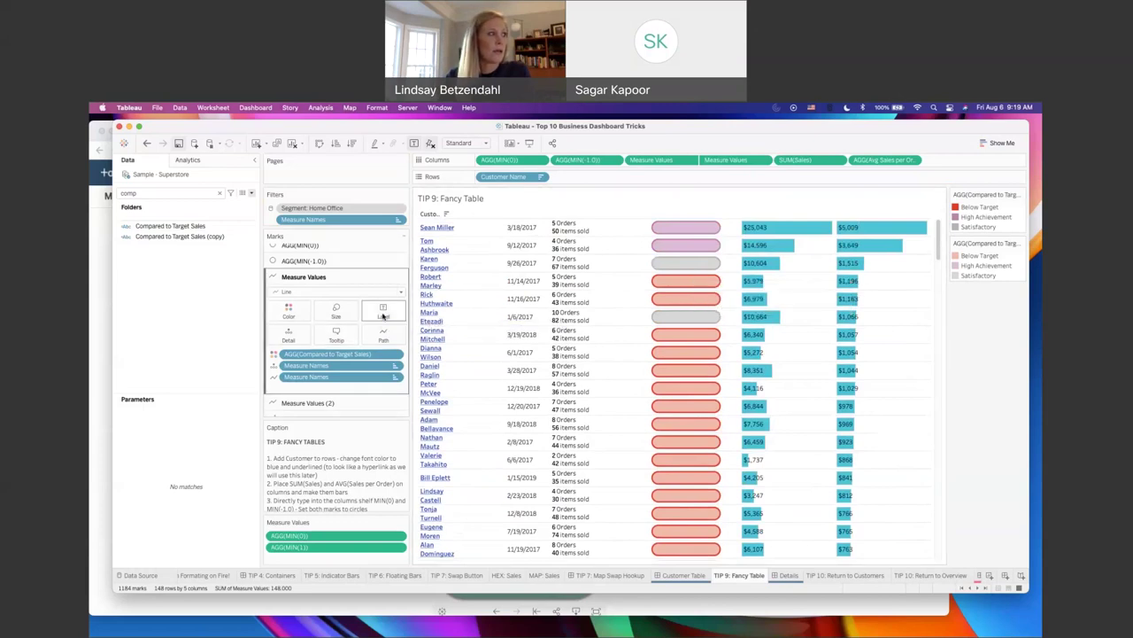
click(189, 227)
drag(189, 227, 382, 310)
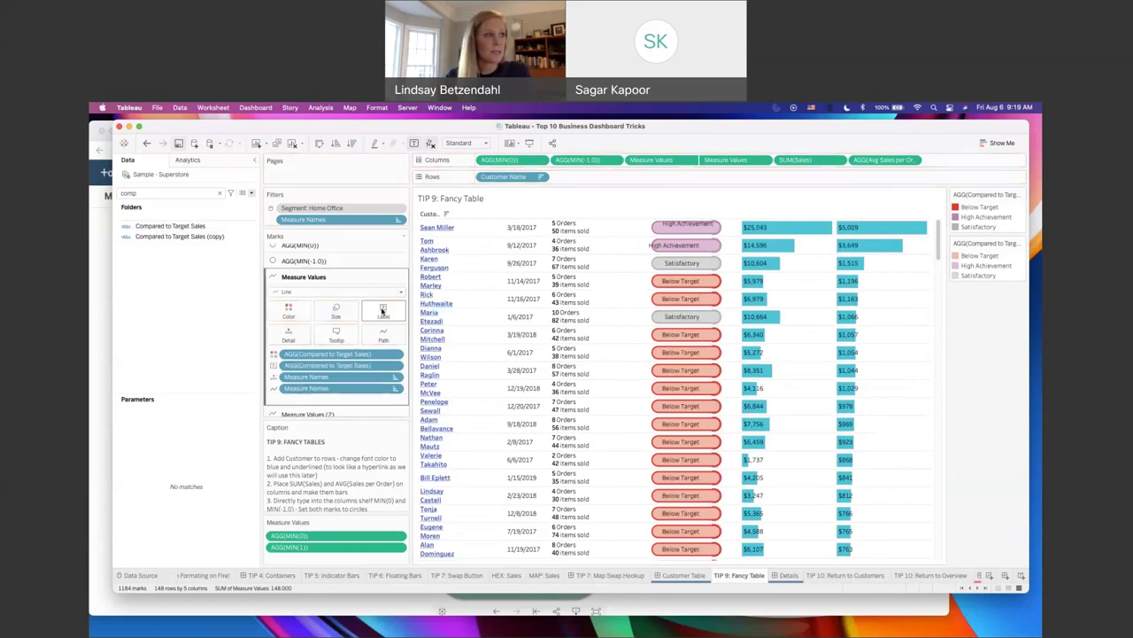
click(383, 310)
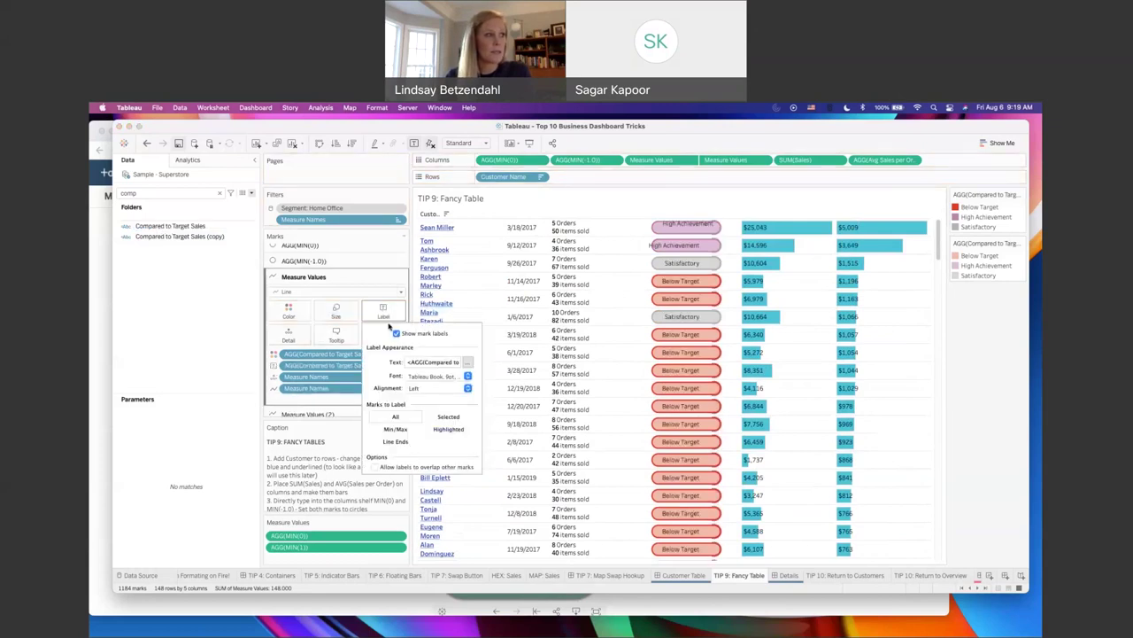
click(434, 388)
click(432, 434)
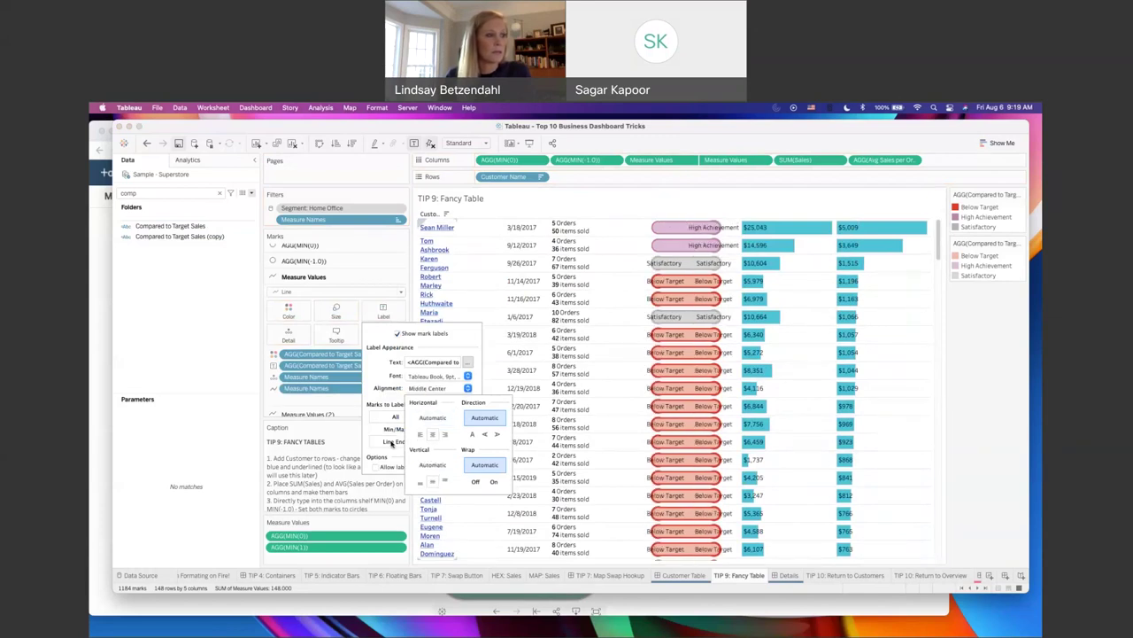
Step: Restrict the pill labels to line ends, label only the start of each line, and align the labels horizontally right
click(377, 444)
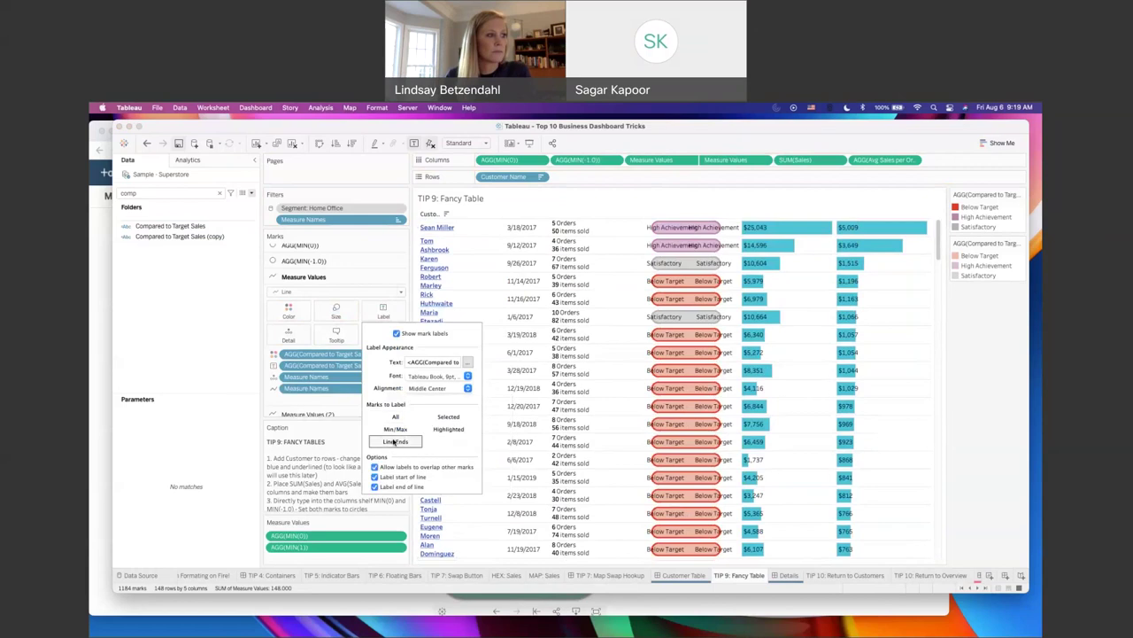
click(374, 487)
click(373, 487)
click(431, 389)
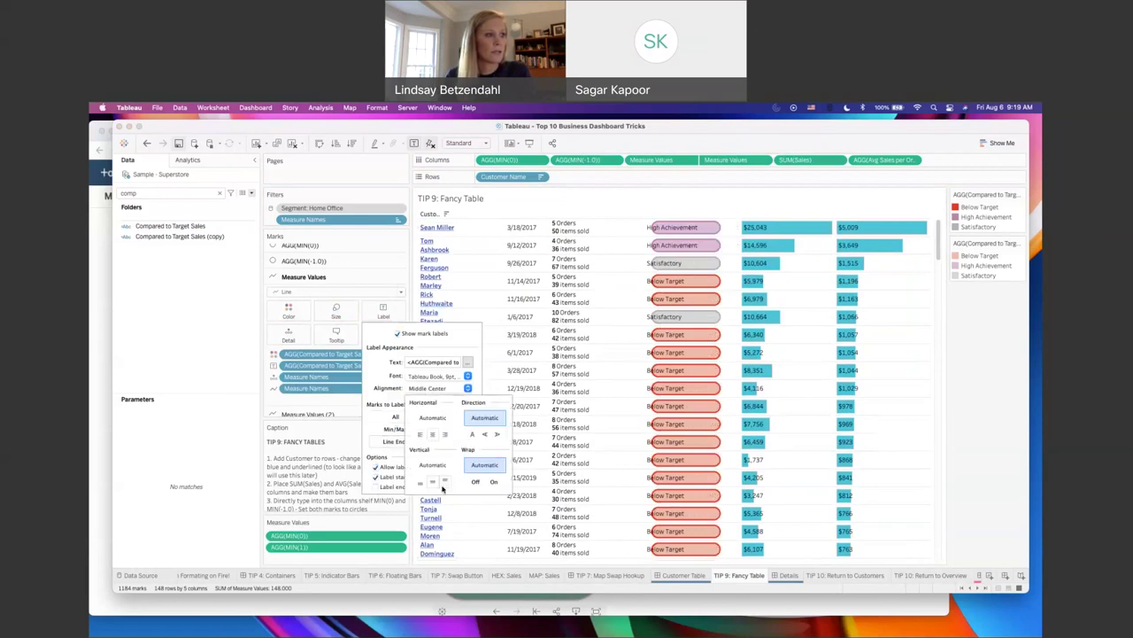
click(445, 434)
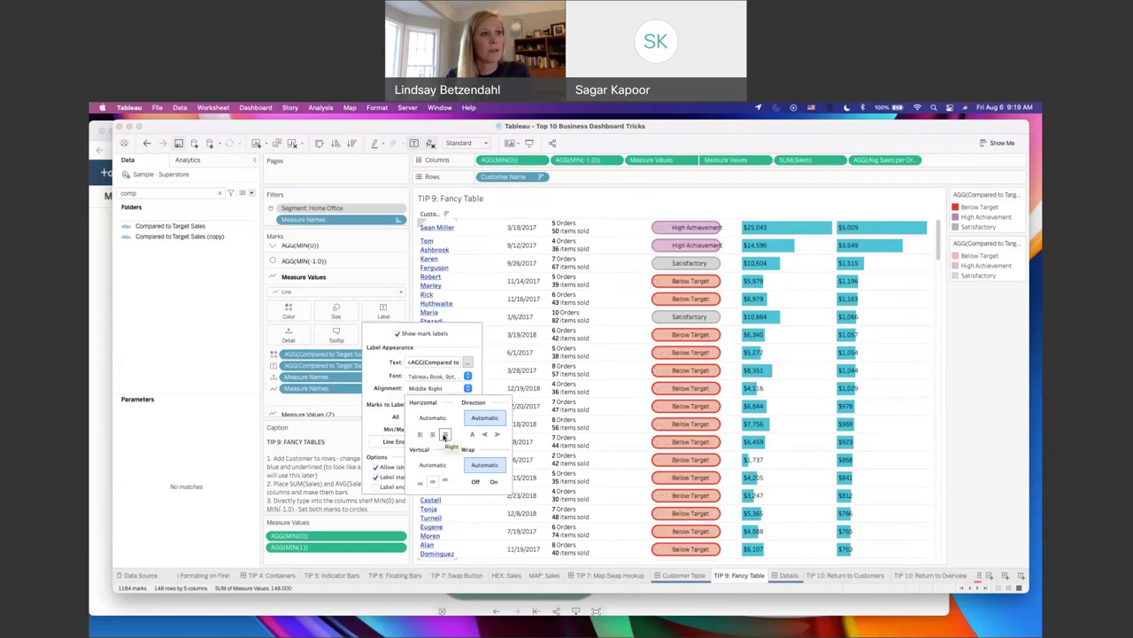
click(998, 493)
Step: View the finished table on the Customer Table dashboard and look over the Details dashboard
click(677, 576)
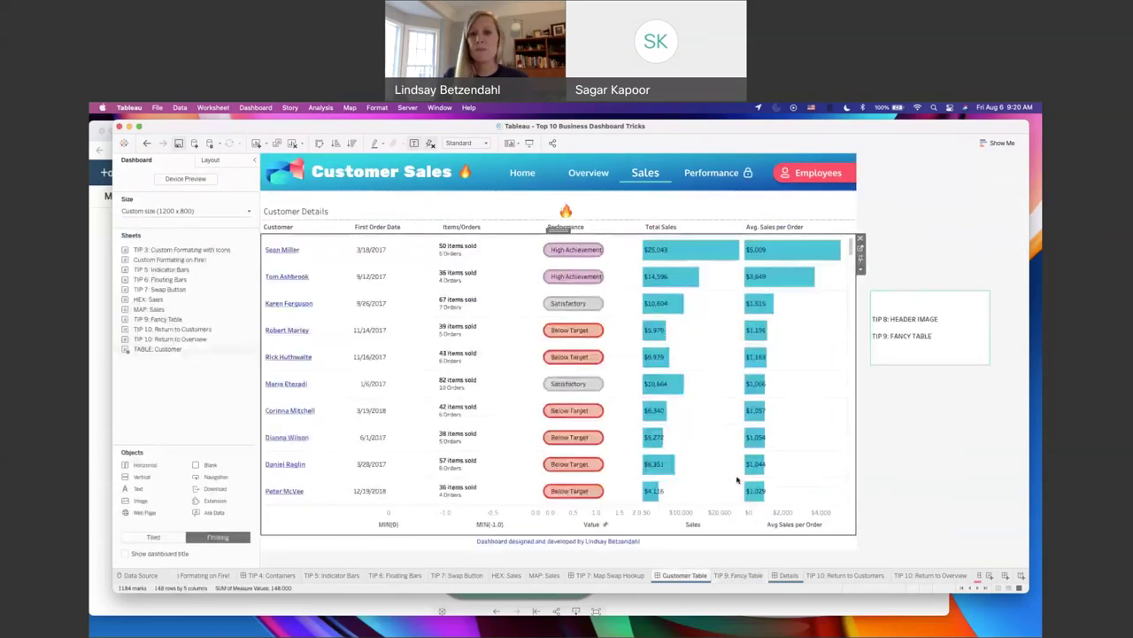
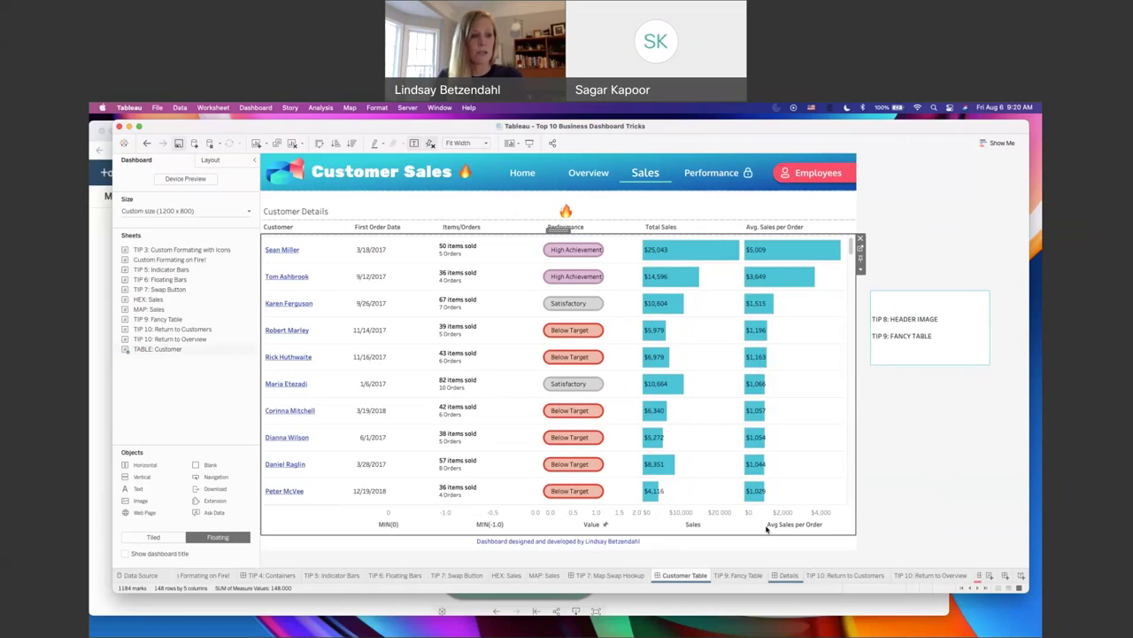
click(784, 578)
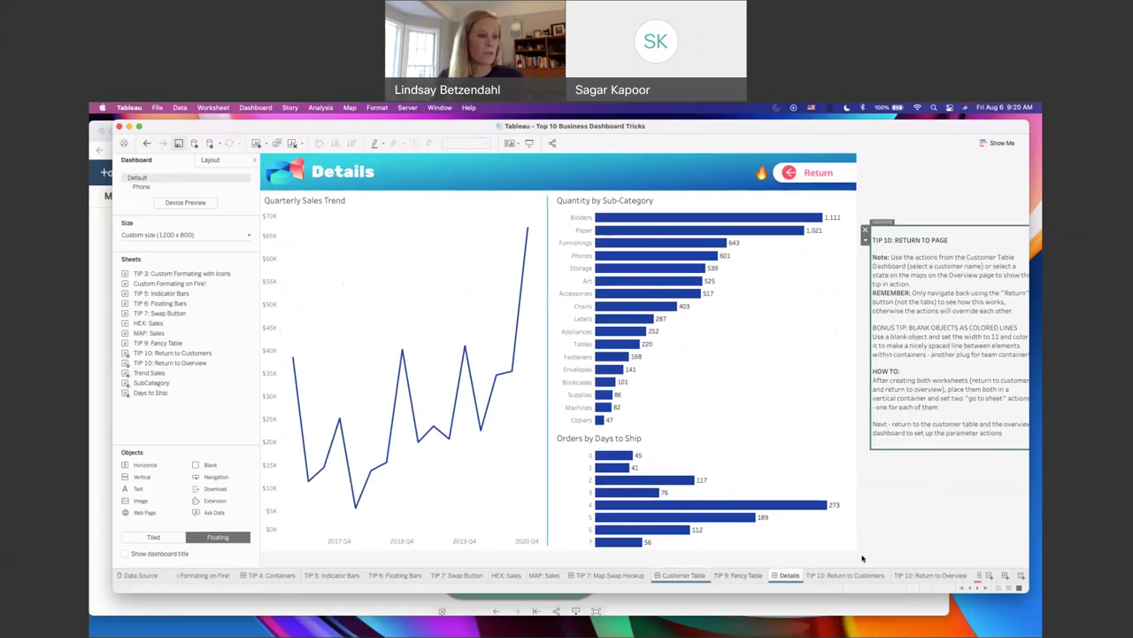
scroll(684, 577, left, 5)
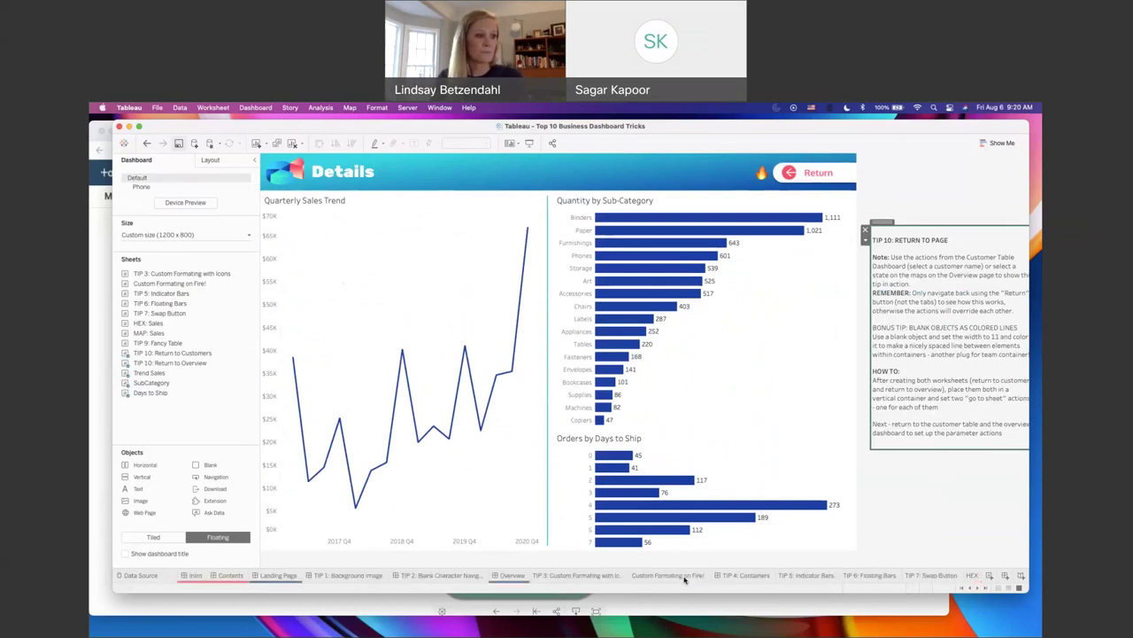
Step: On the Overview dashboard, test drilling from Illinois on the sales map into Details and returning to the overview
click(511, 575)
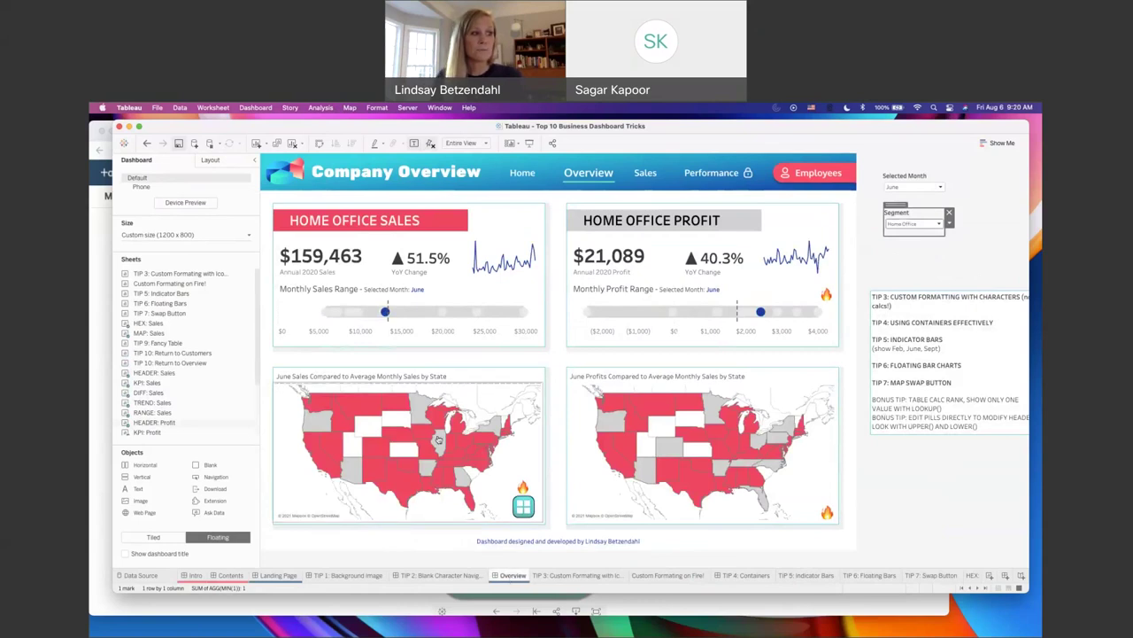
mouse_move(438, 441)
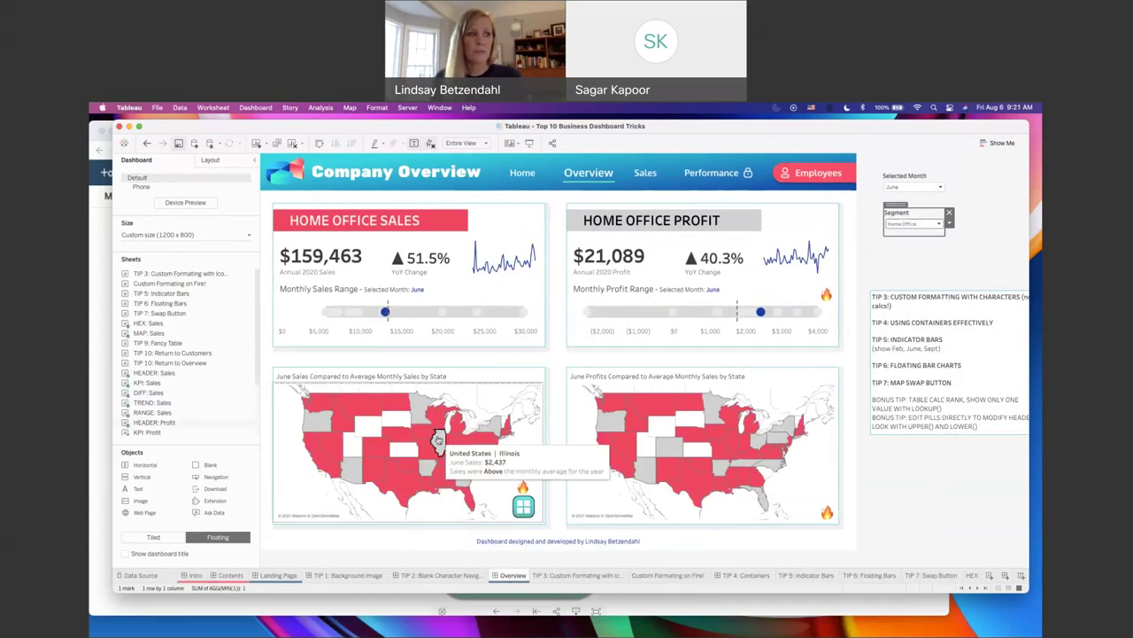
click(438, 440)
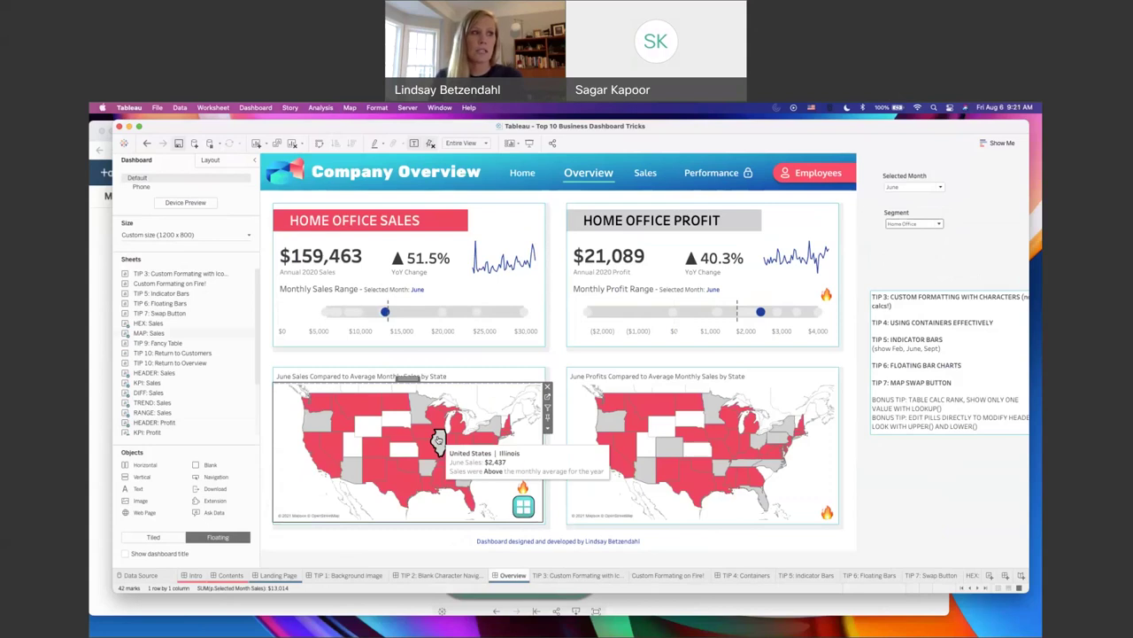
click(438, 440)
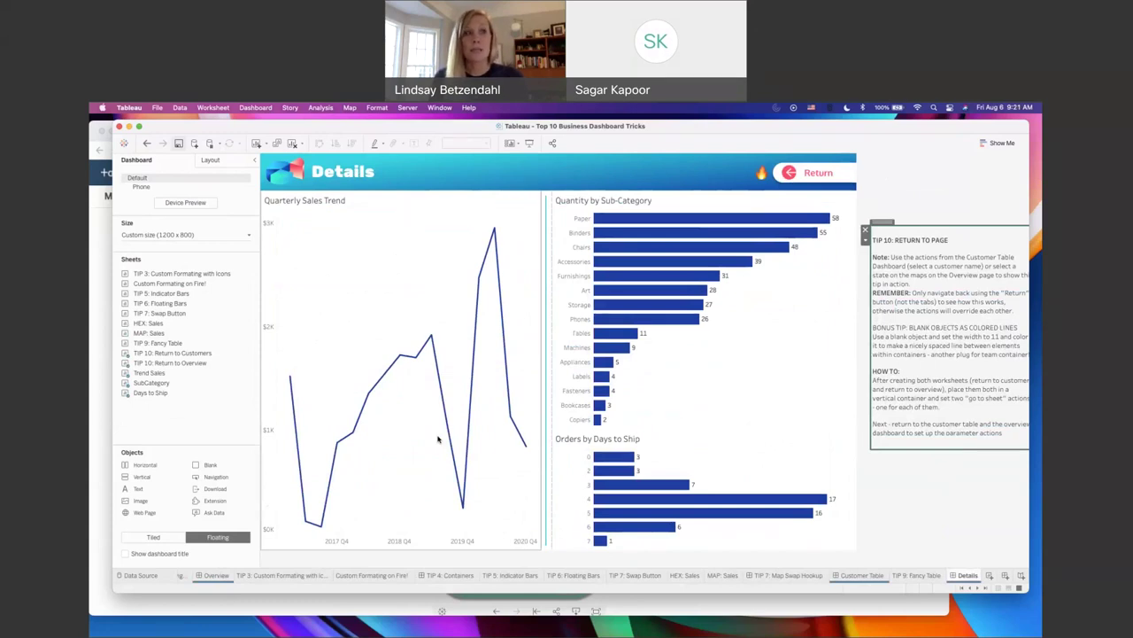
click(829, 176)
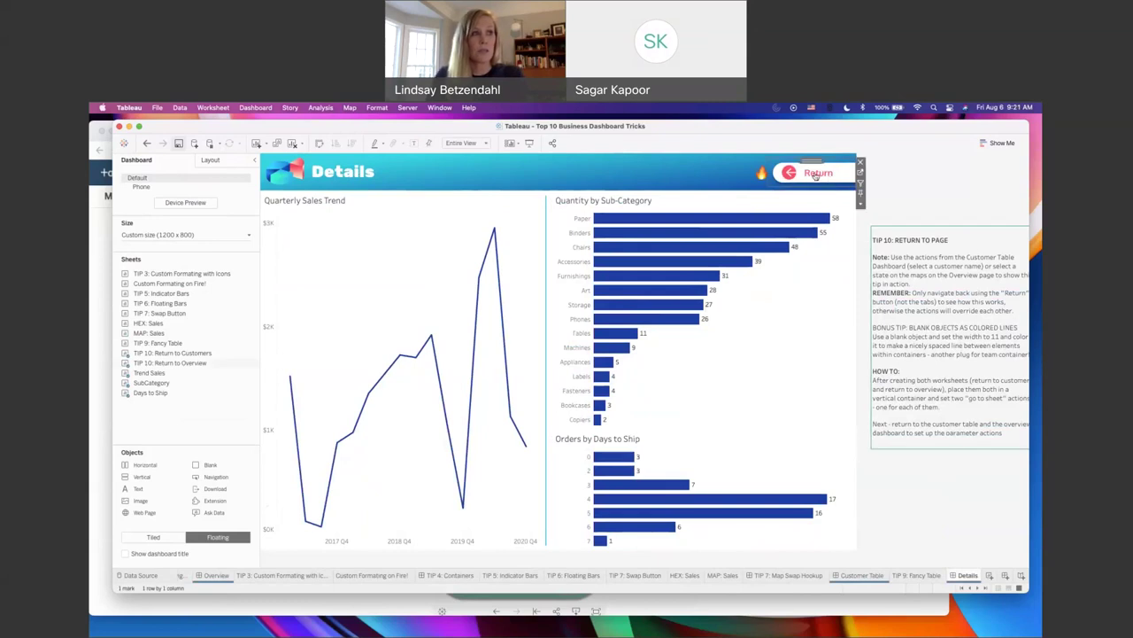
alt+click(815, 174)
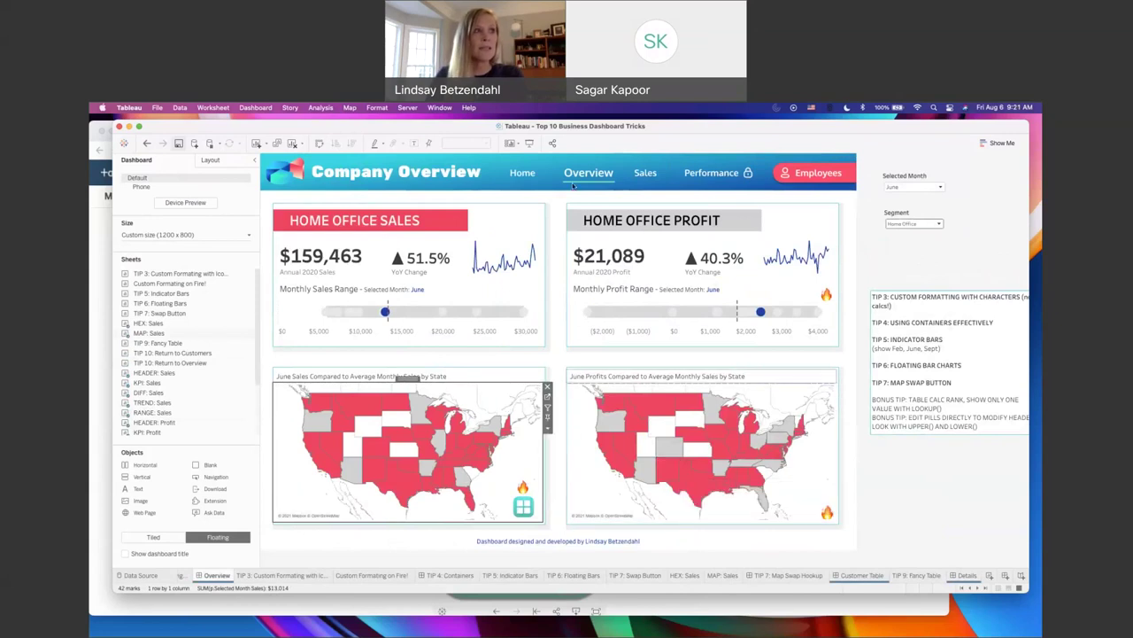
Step: On the Customer Table dashboard, test drilling from the fourth customer into Details and returning, and clear the customer selection
click(850, 575)
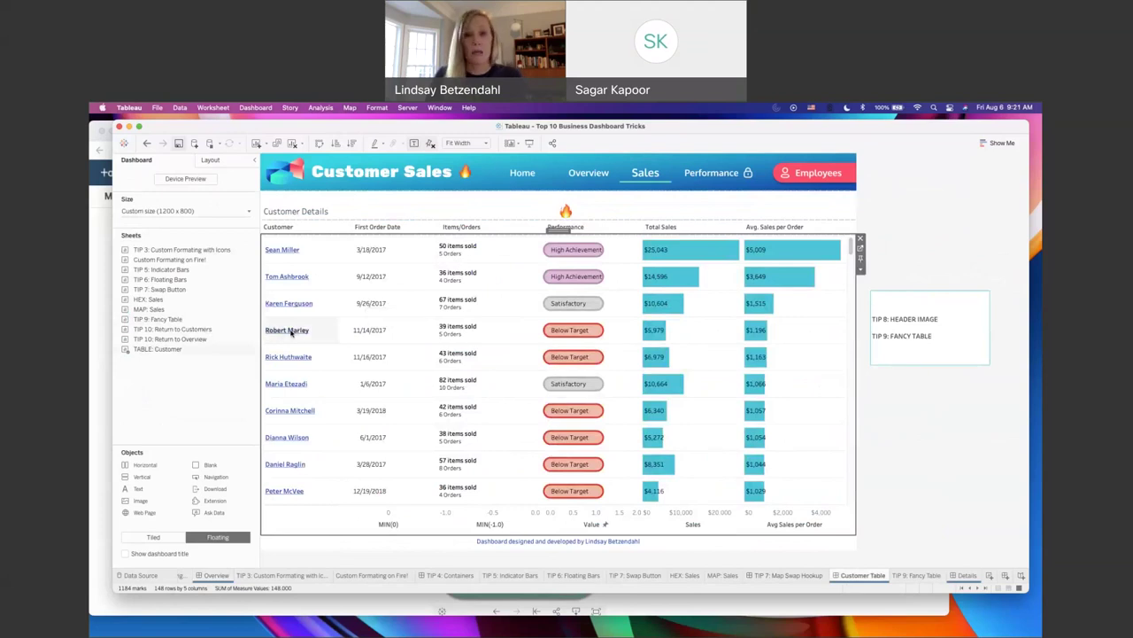
click(292, 331)
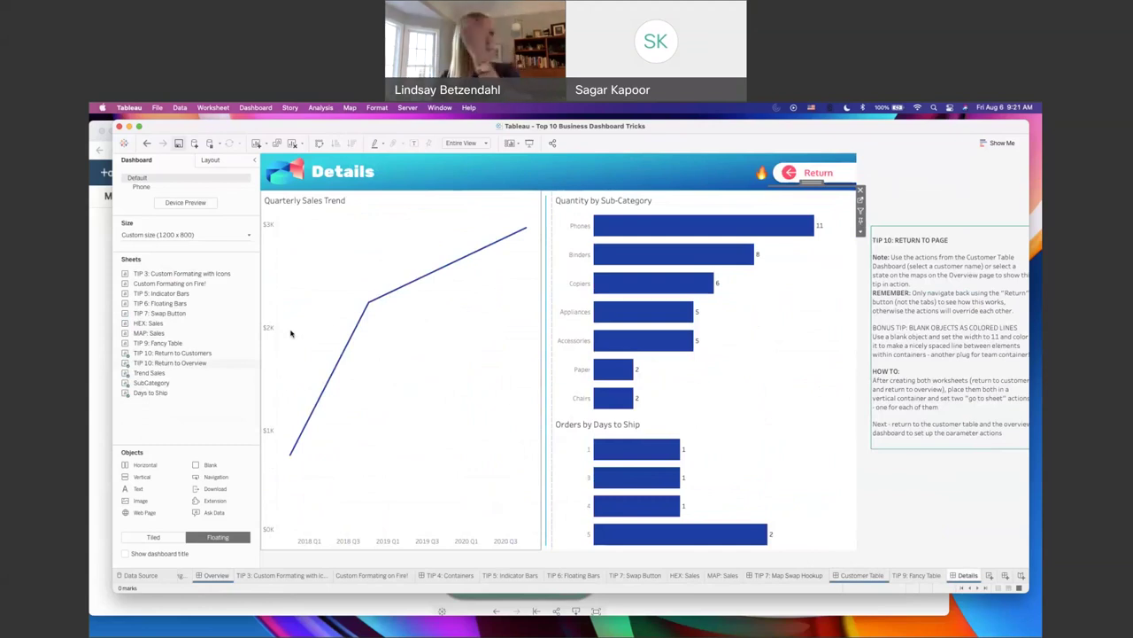
click(943, 526)
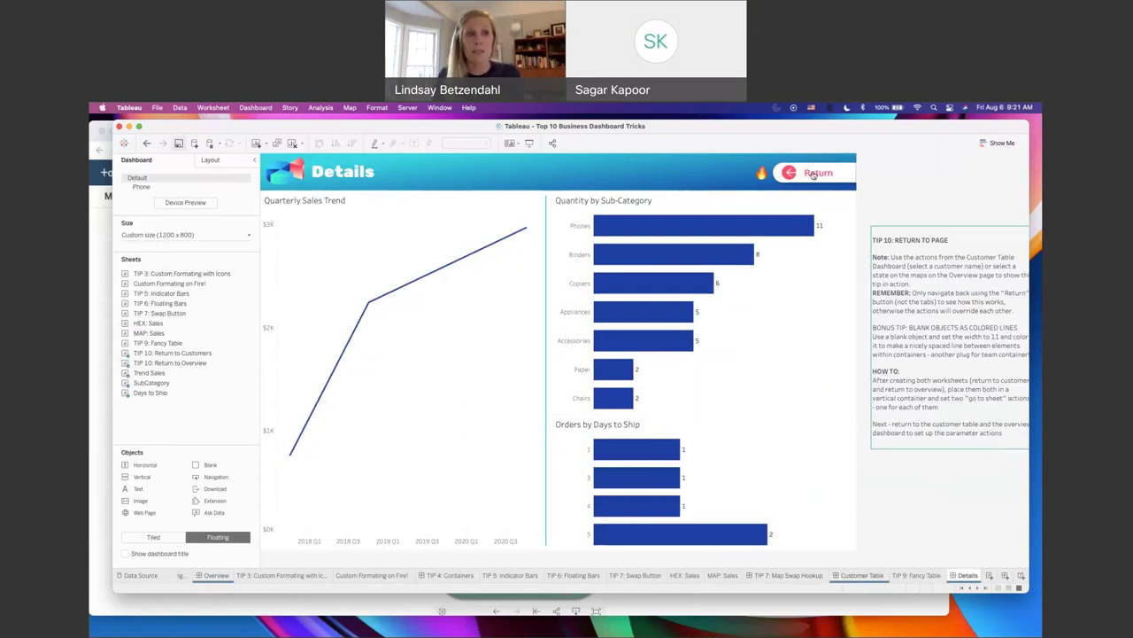
click(814, 173)
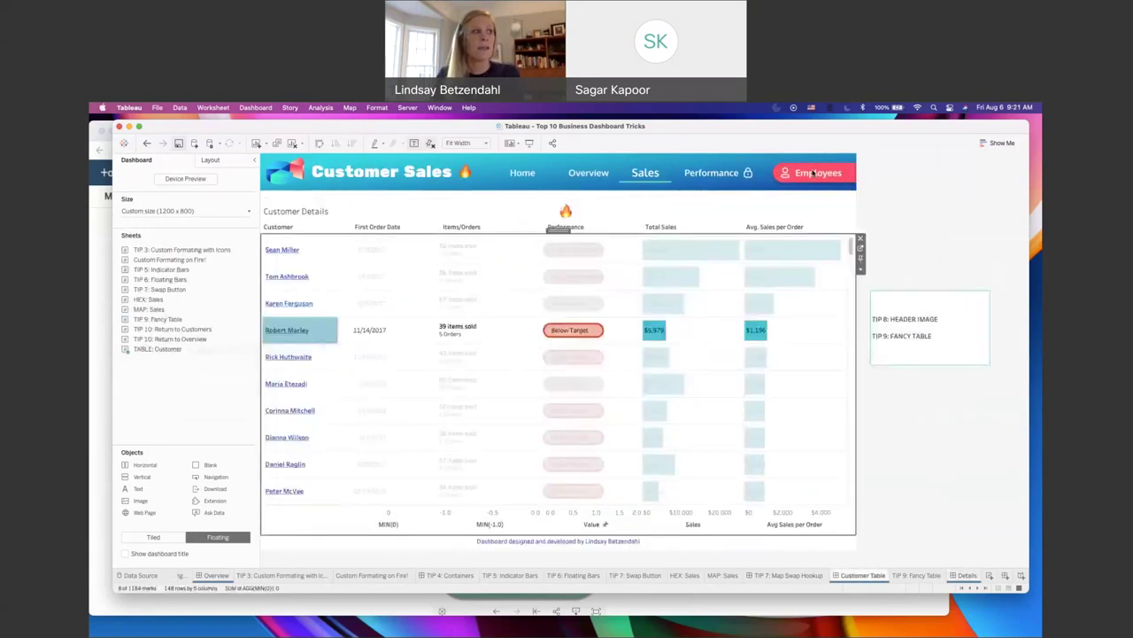
click(298, 332)
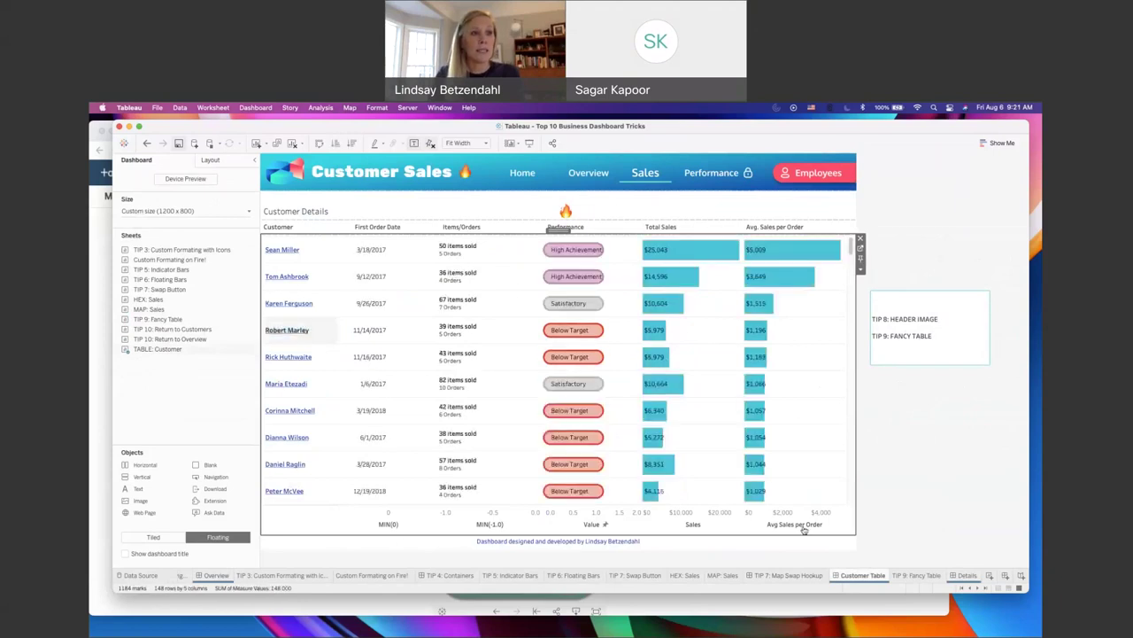
Step: Revisit the Details dashboard and open the TIP 10: Return to Customers worksheet
click(963, 575)
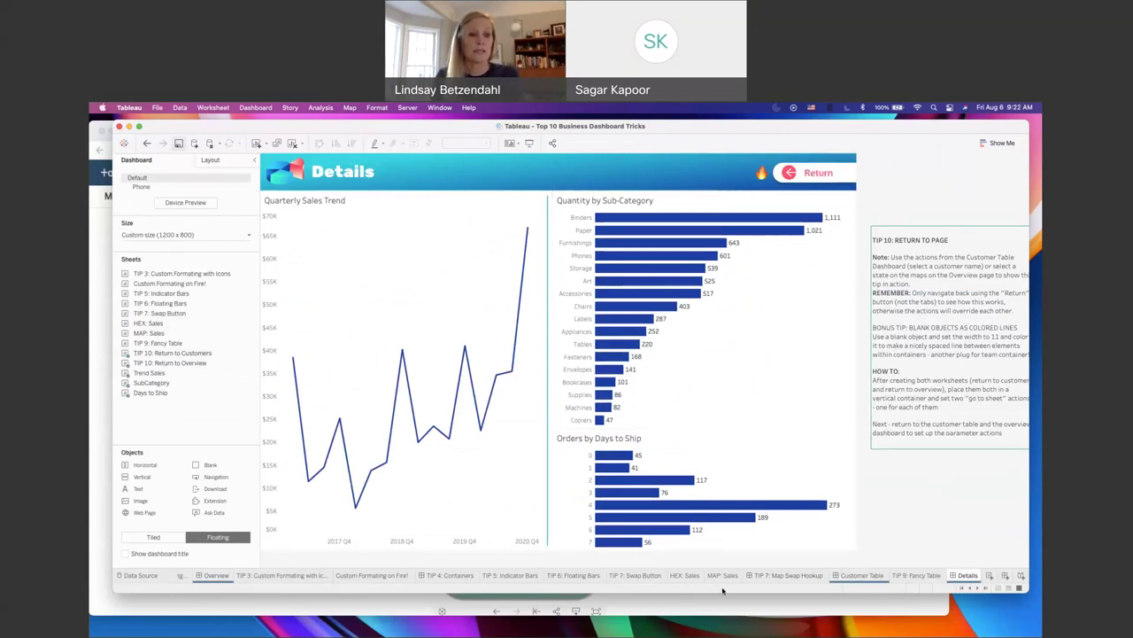
scroll(841, 584, right, 3)
scroll(802, 581, right, 2)
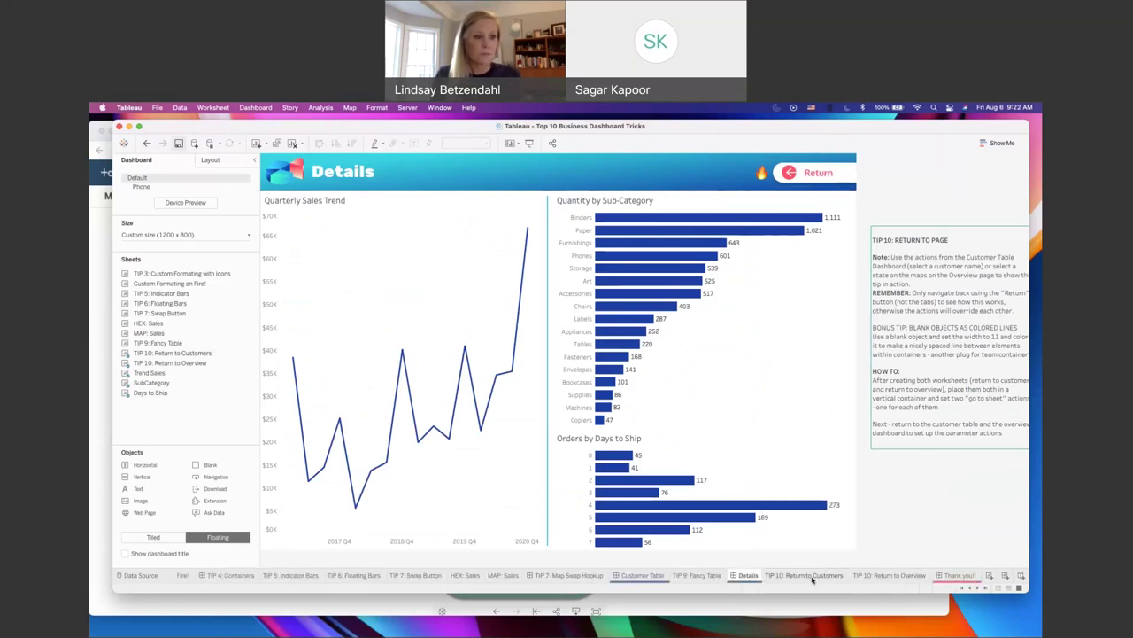
click(812, 580)
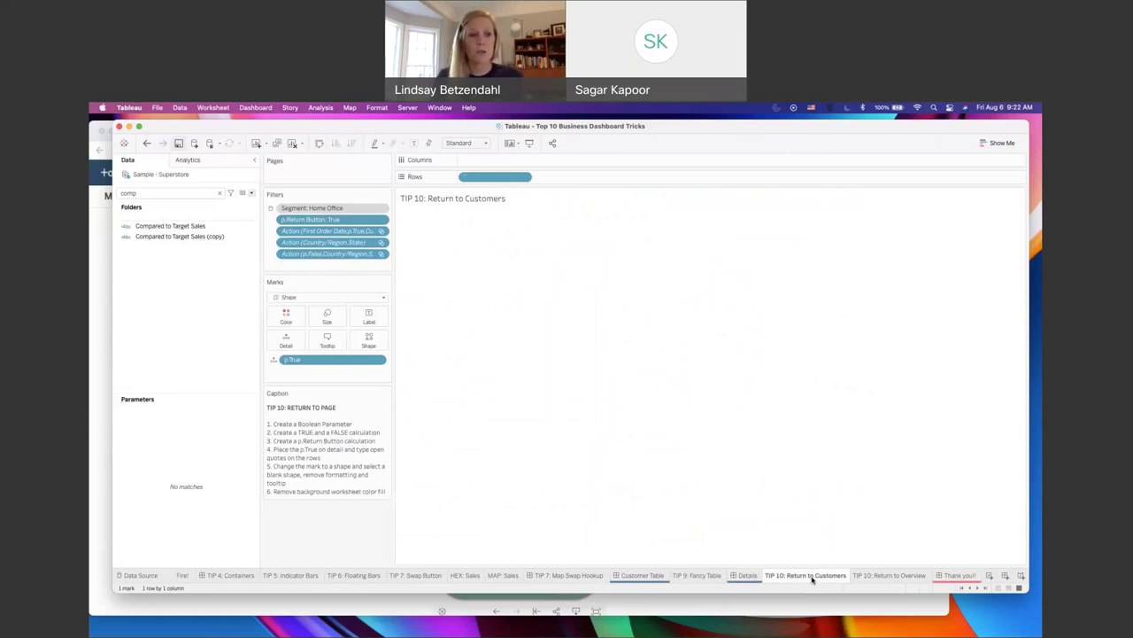
scroll(815, 580, left, 2)
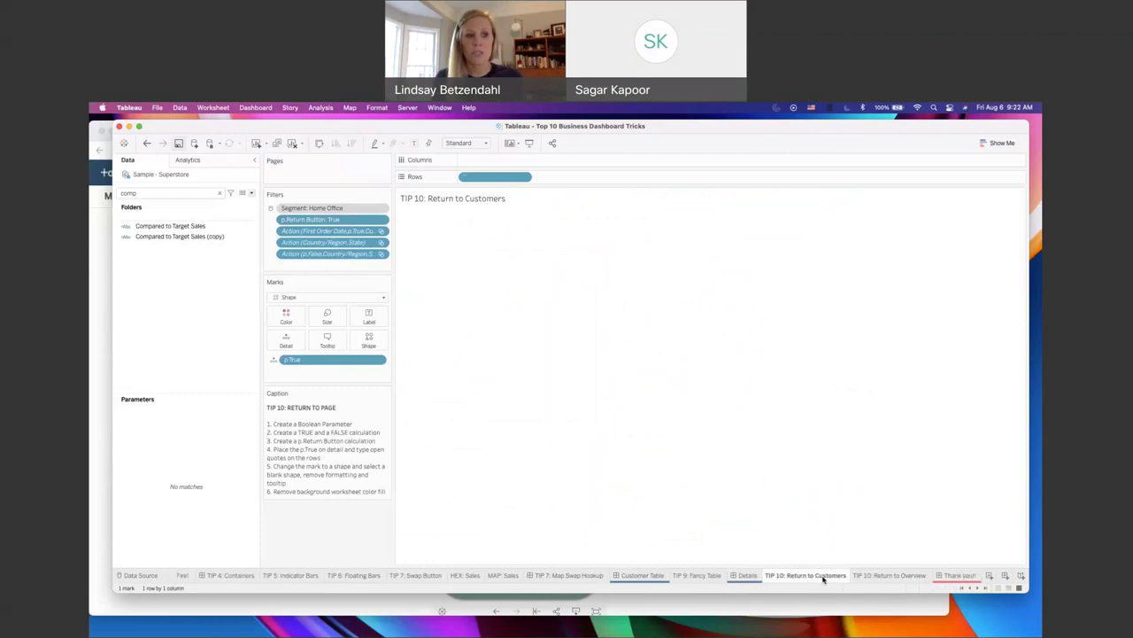
scroll(919, 577, right, 2)
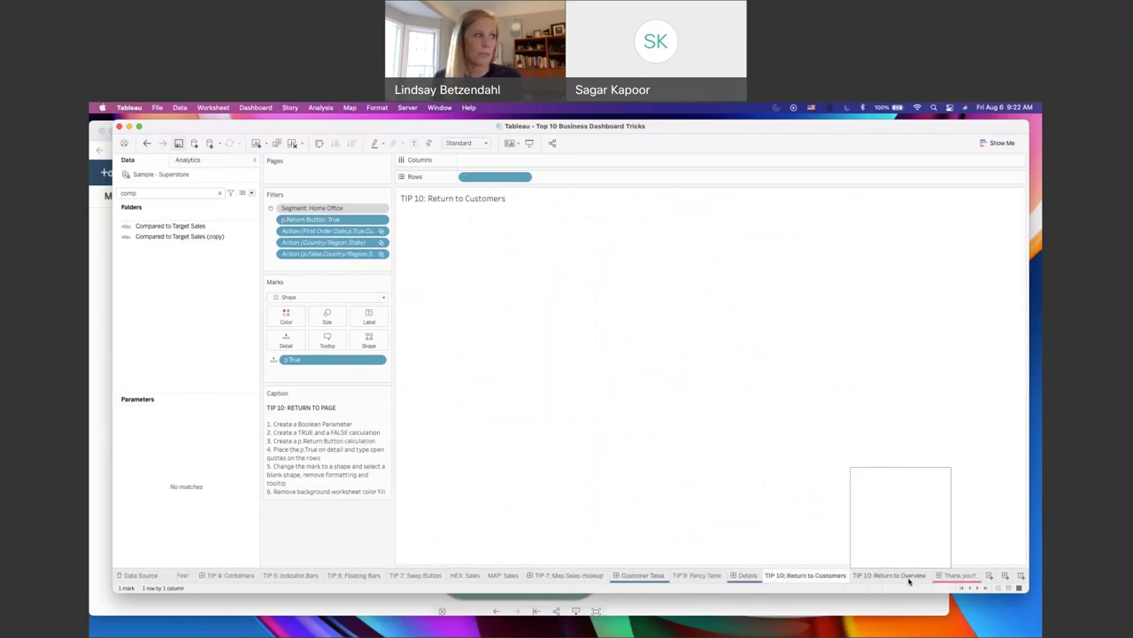
Step: Clear the field search and review the settings of the Return Parameter
click(220, 194)
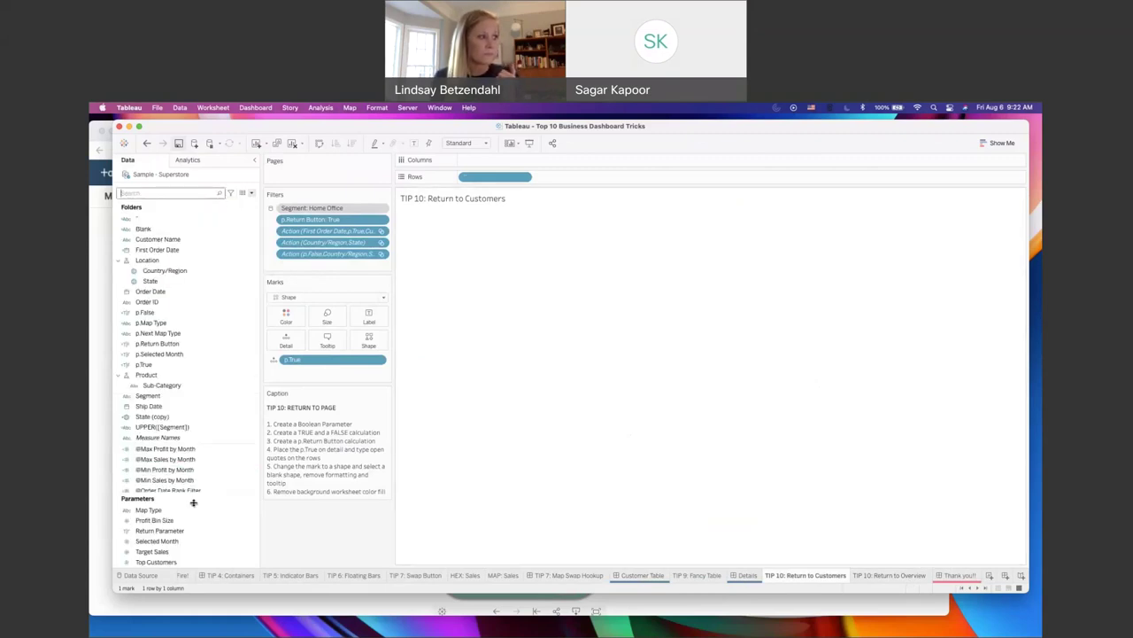
right_click(181, 531)
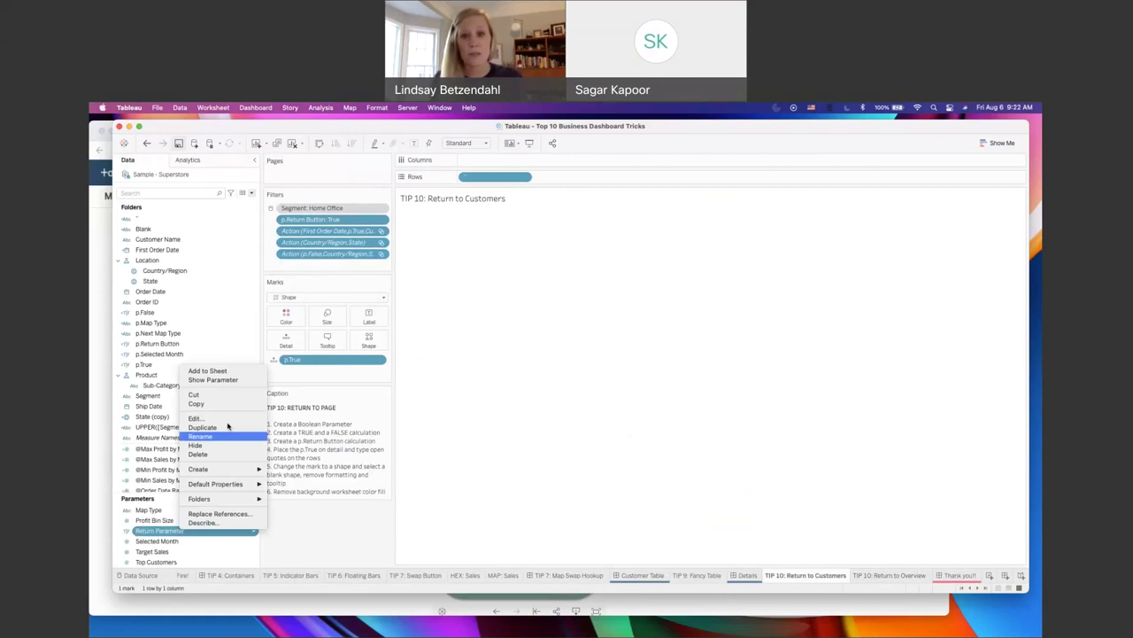
click(228, 436)
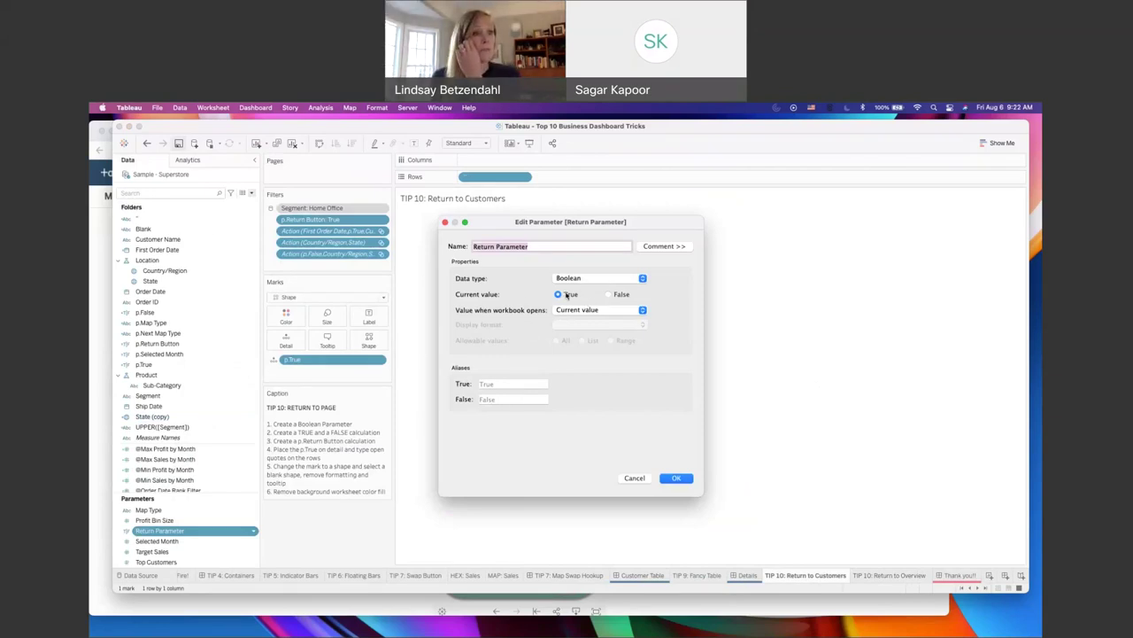
click(677, 478)
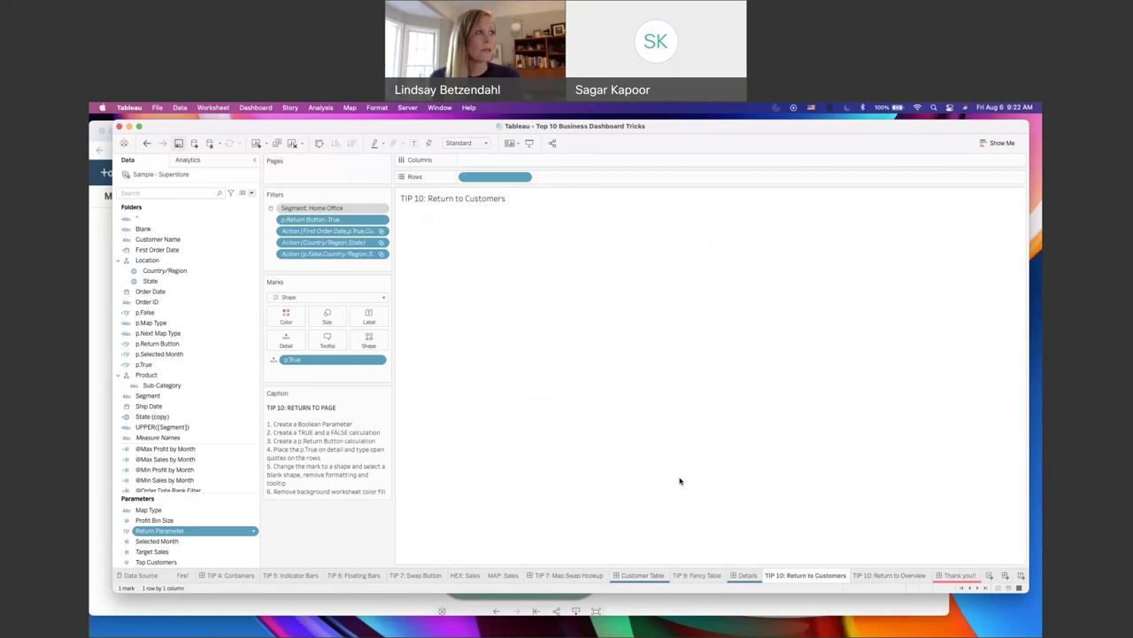
Step: Review the p.True calculation and close it without changes
right_click(170, 368)
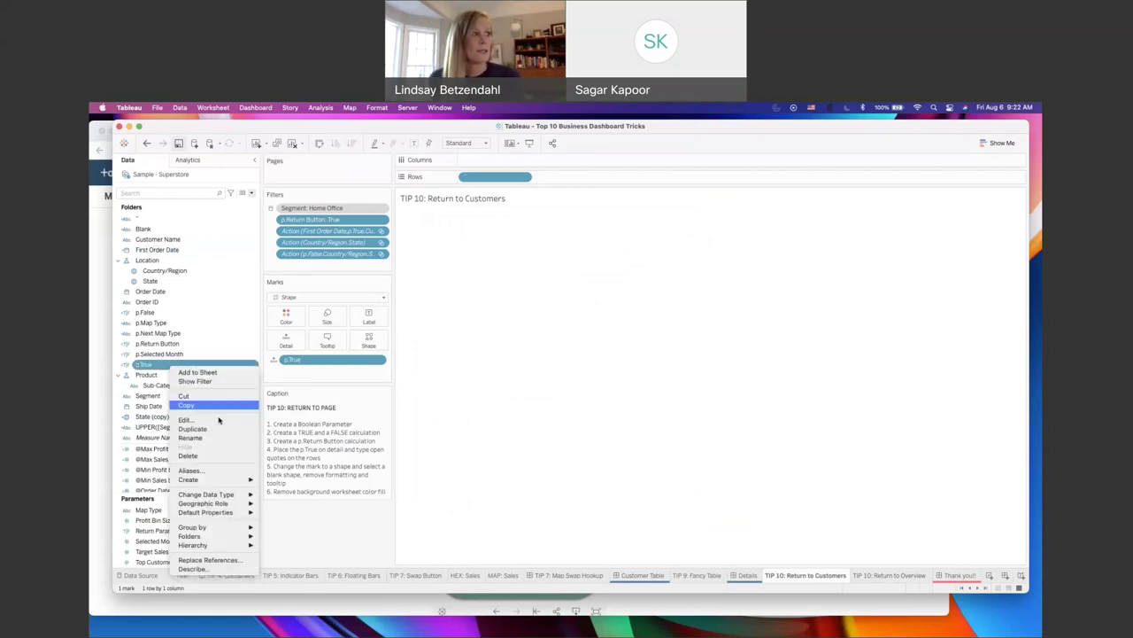
click(190, 422)
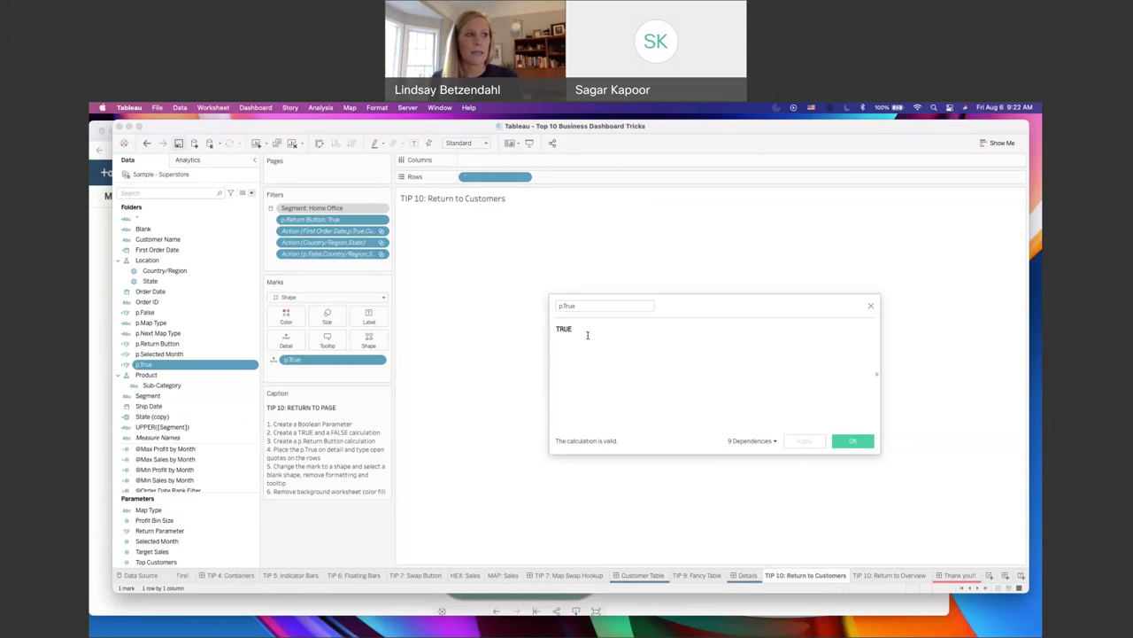
click(871, 305)
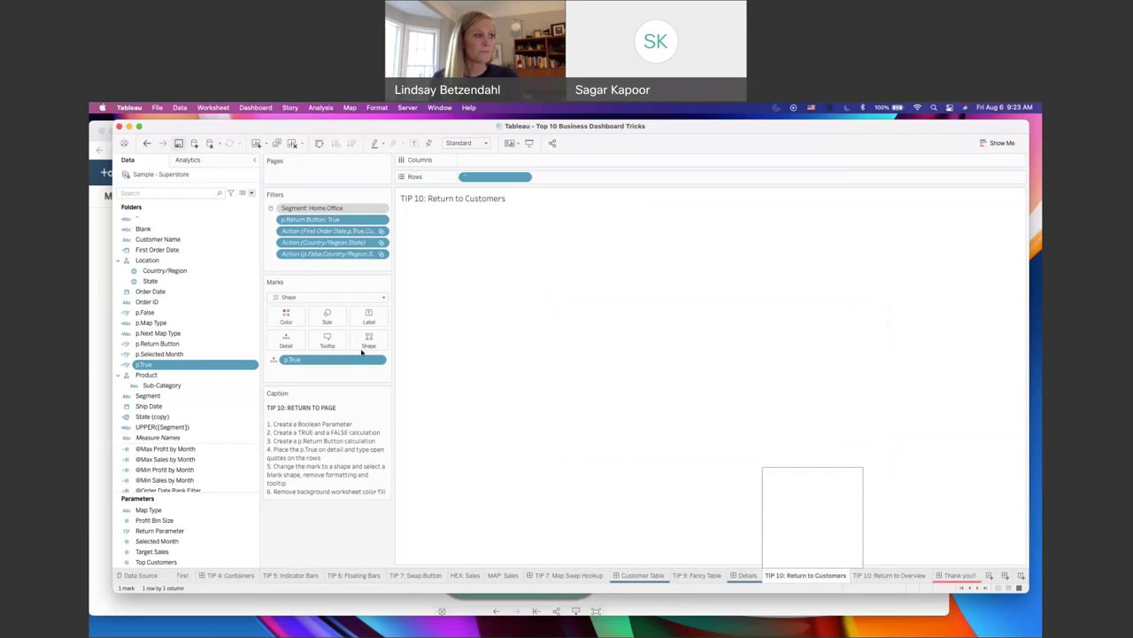
drag(284, 363, 287, 363)
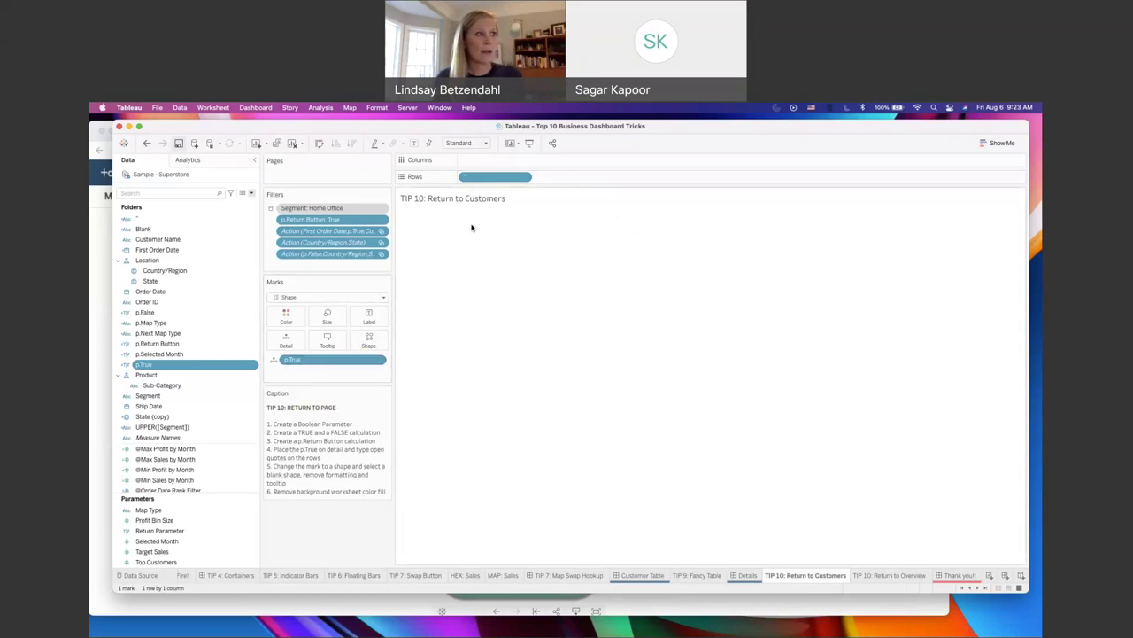
Step: Keep the mark type as Shape on the Return to Customers worksheet and review the p.Return Button calculation without changing it
click(329, 300)
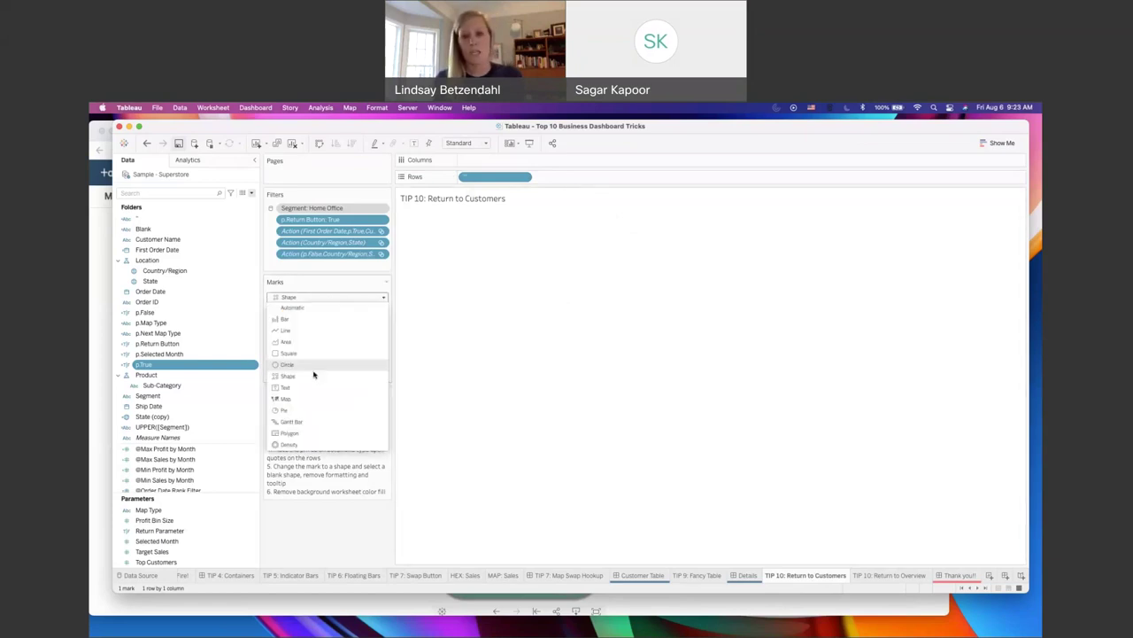
click(314, 376)
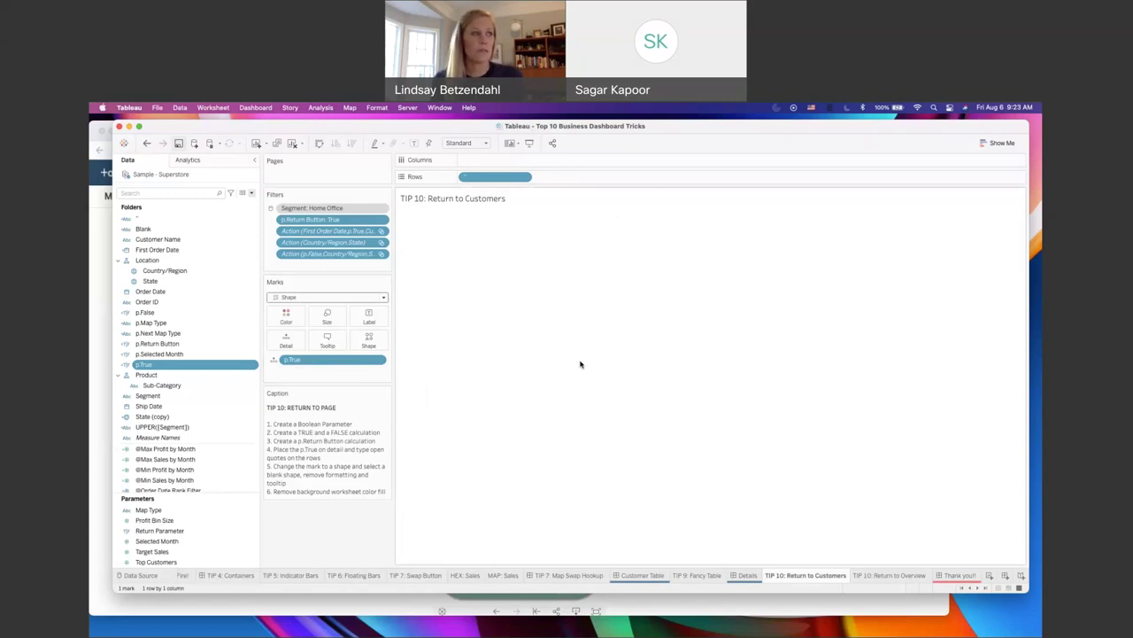
click(149, 194)
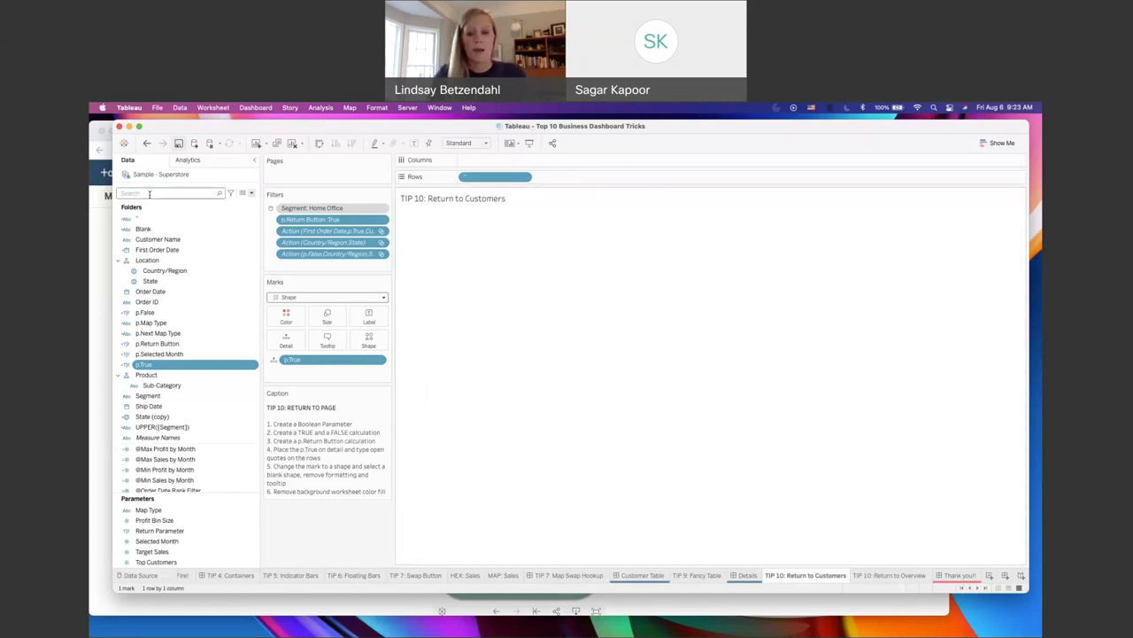
right_click(178, 347)
click(199, 398)
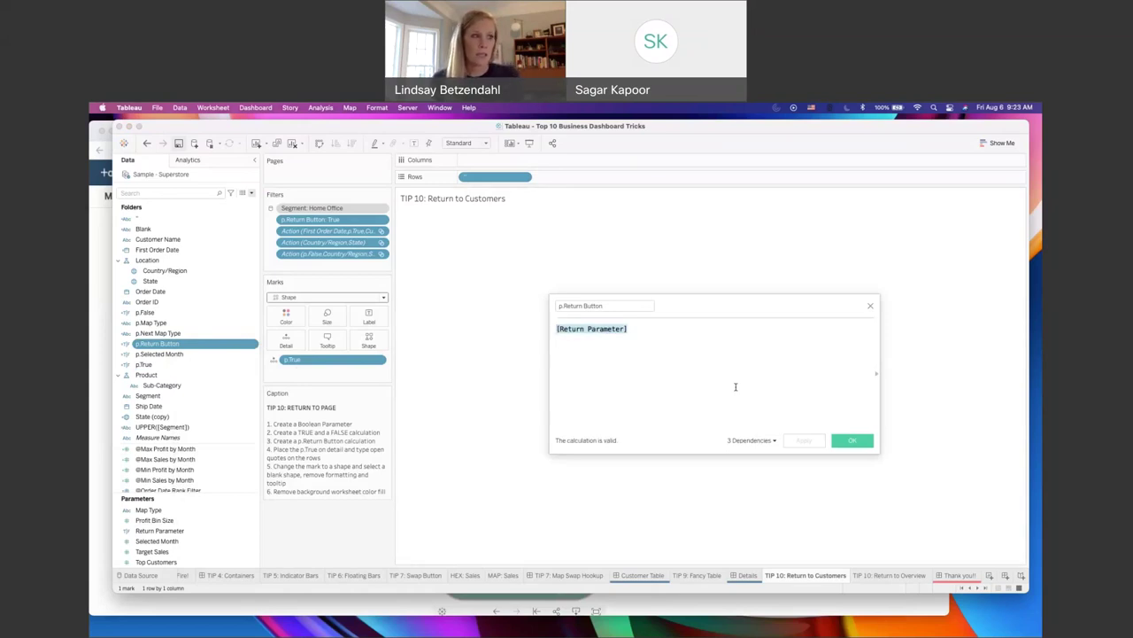
click(870, 307)
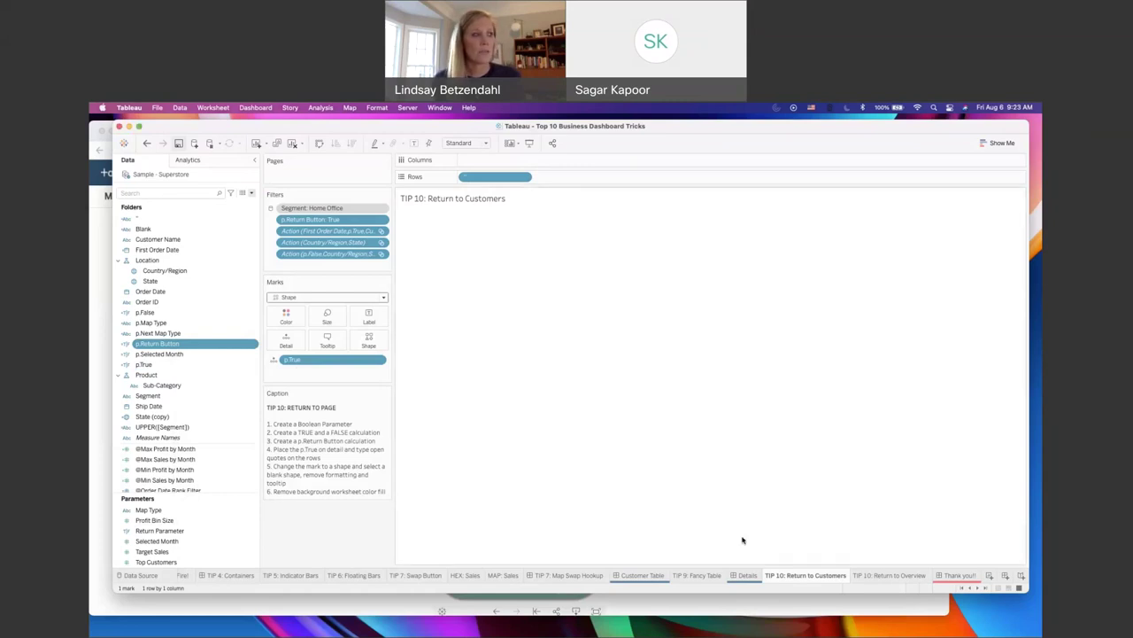
Step: View the TIP 10: Return to Overview worksheet, and inspect the Return button's vertical container in the Details dashboard's item hierarchy
click(896, 577)
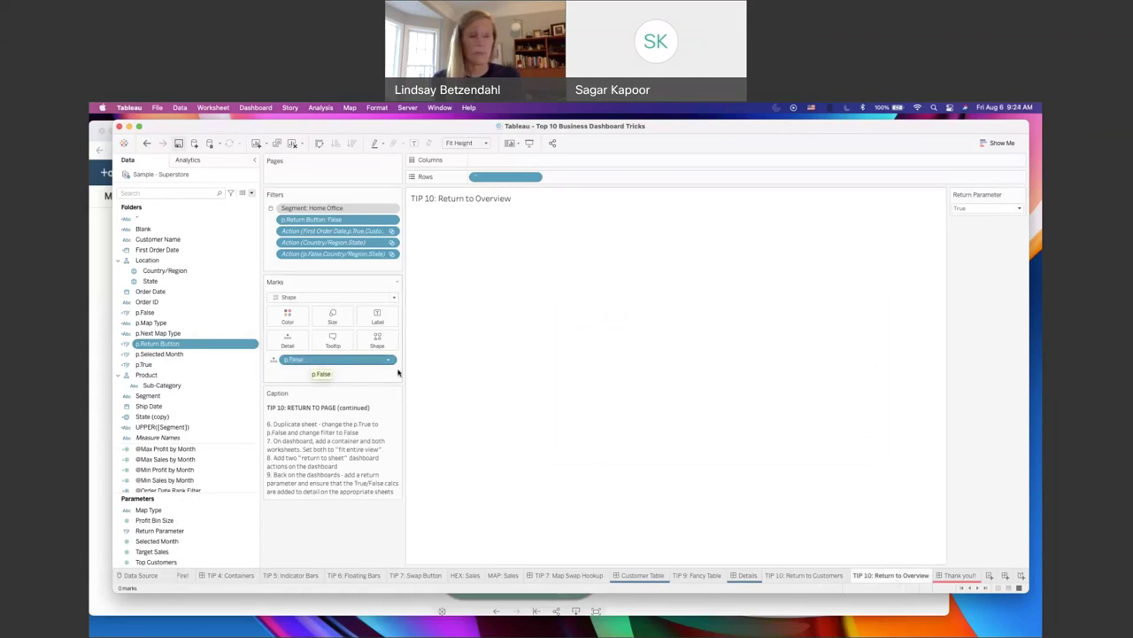
click(748, 576)
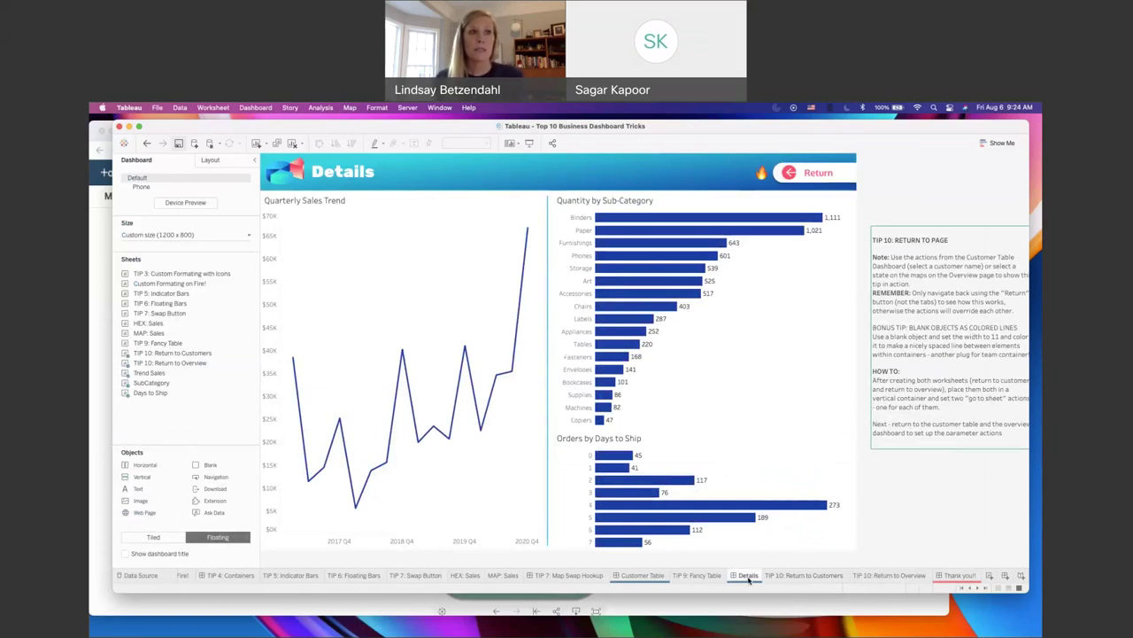
click(811, 163)
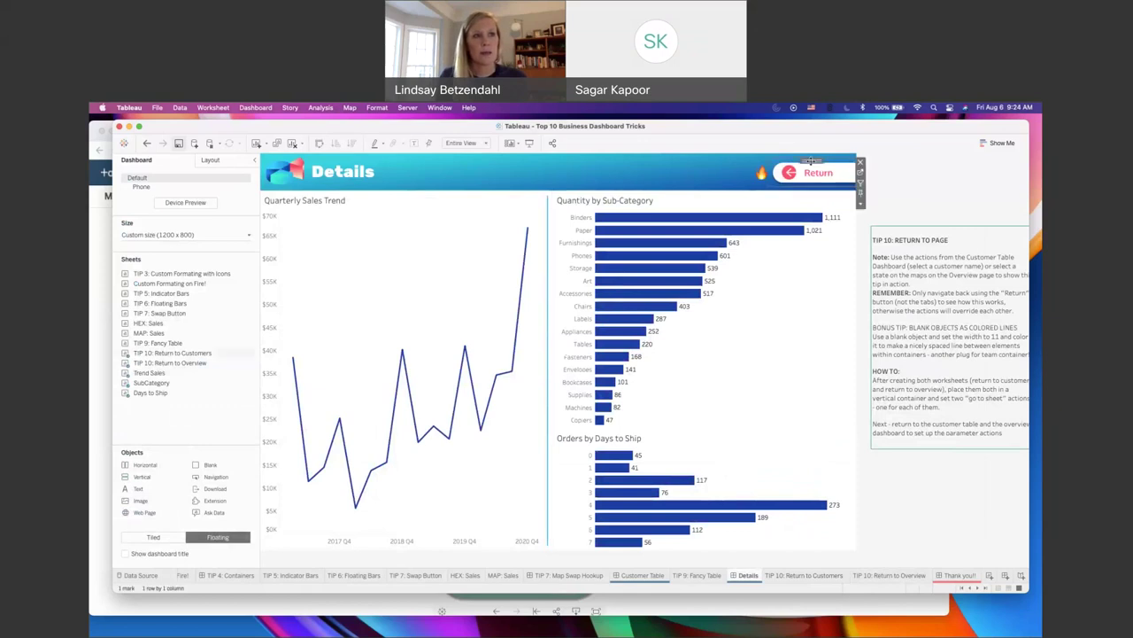
click(823, 178)
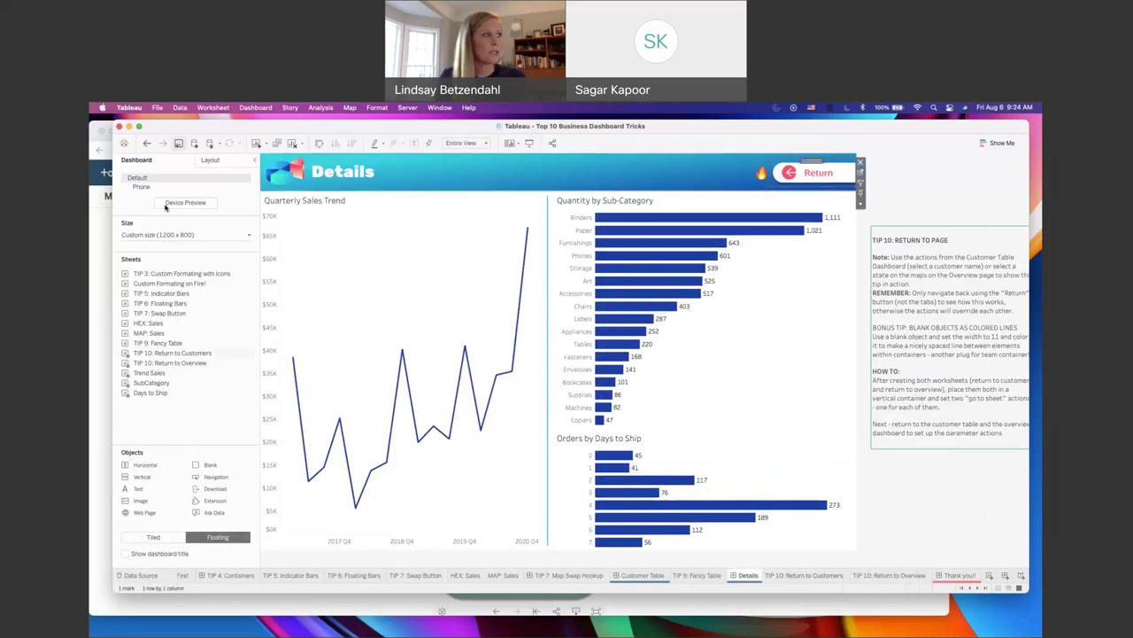
click(210, 160)
drag(203, 452, 204, 401)
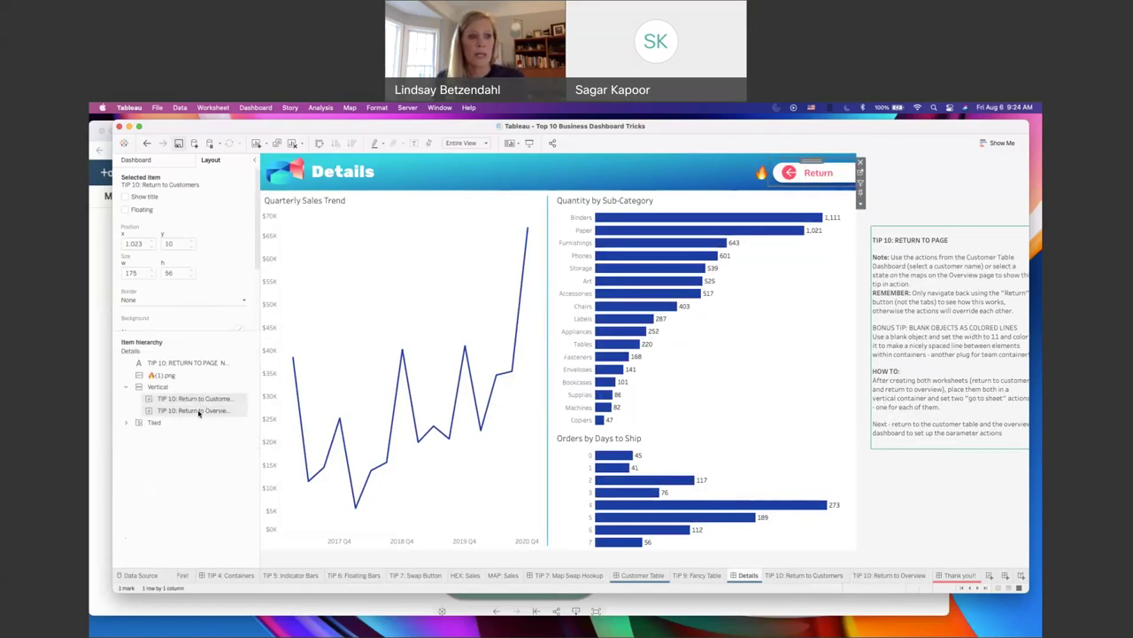
Step: Review the p.Return Button filter on the Return to Customers worksheet and compare it with the Return to Overview worksheet
click(804, 574)
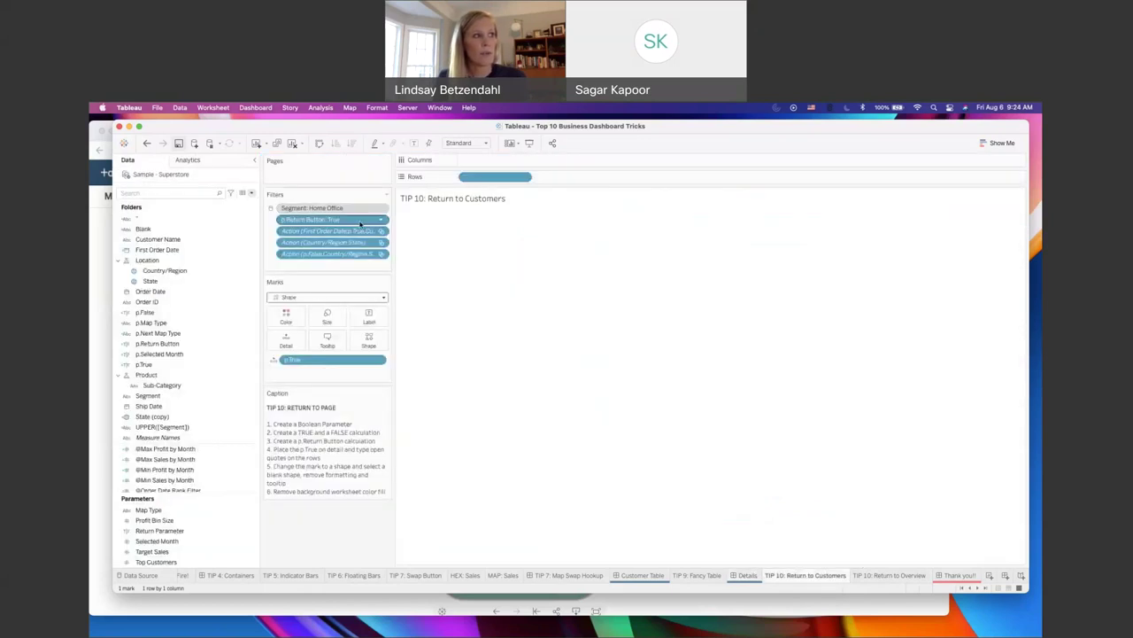
right_click(360, 223)
click(390, 228)
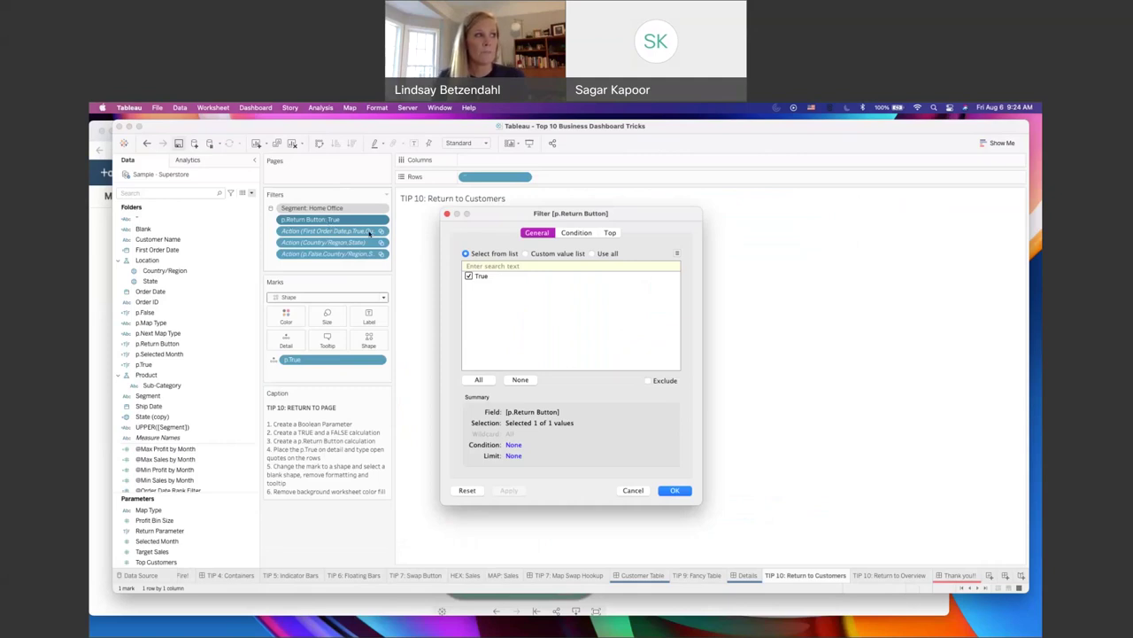
click(883, 577)
click(882, 577)
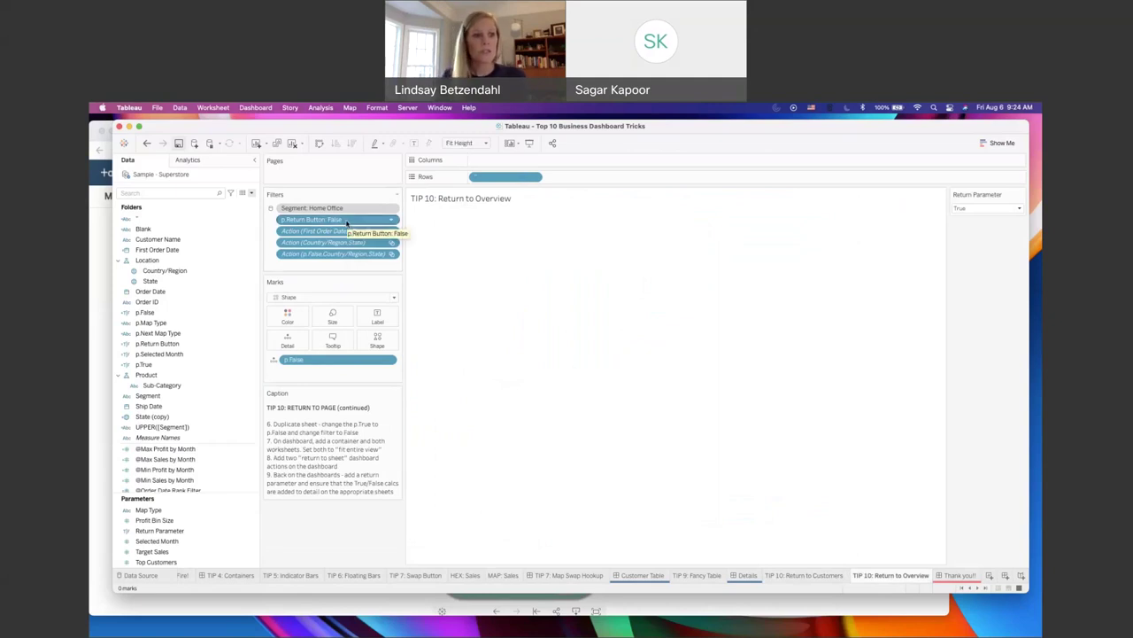
Step: On the Details dashboard, locate the Return to Overview sheet inside the vertical container and clear the selection
click(748, 575)
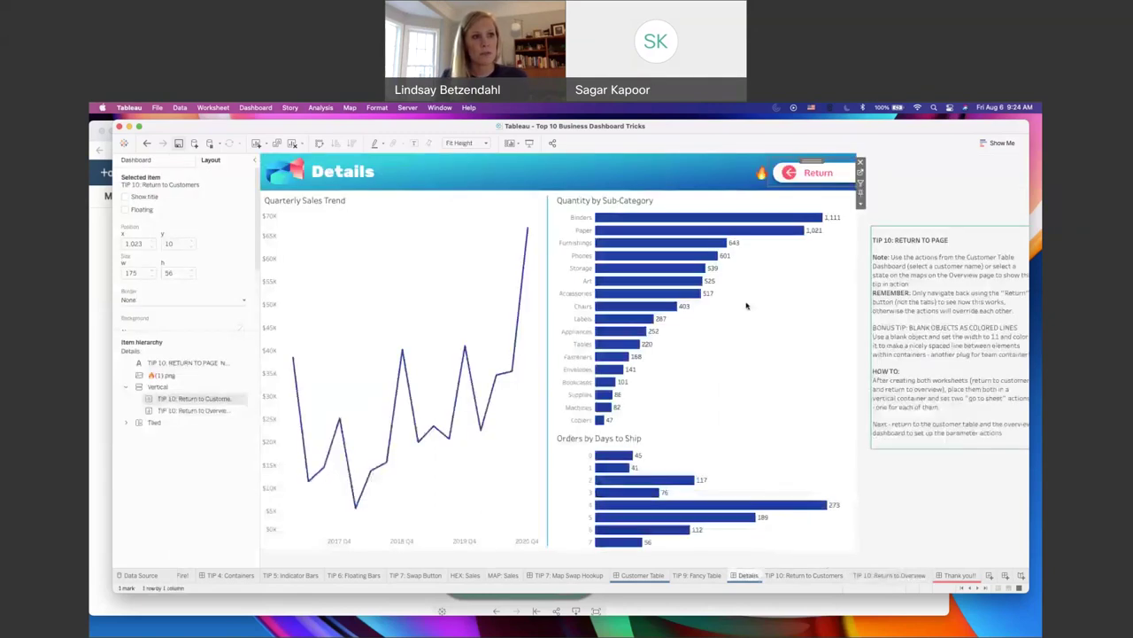
key(ctrl+Up)
click(1007, 395)
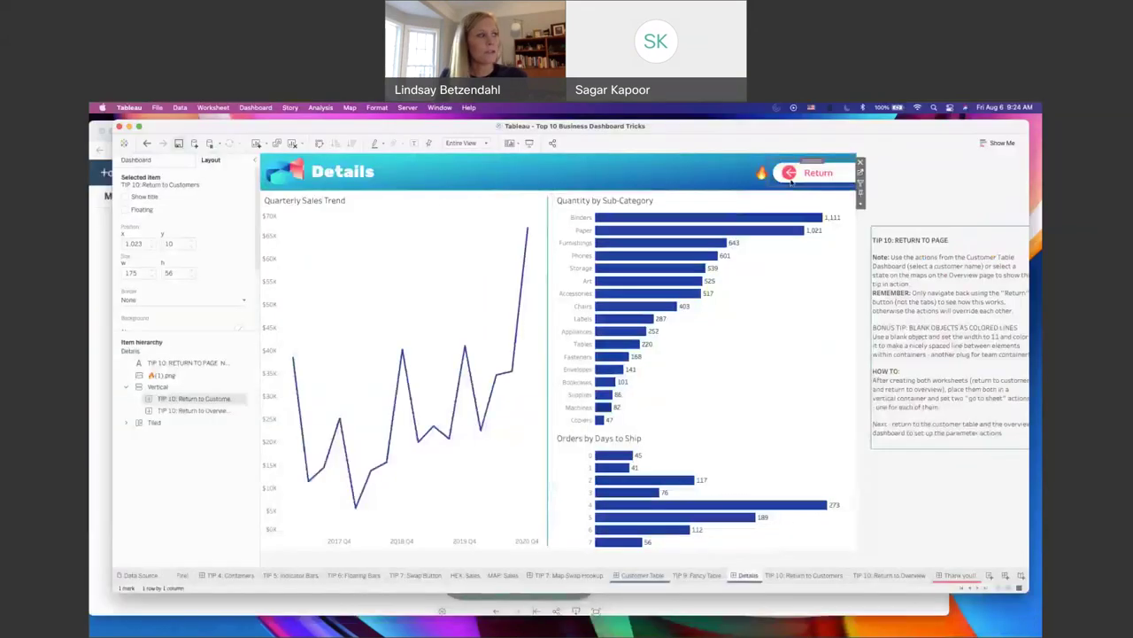
click(211, 410)
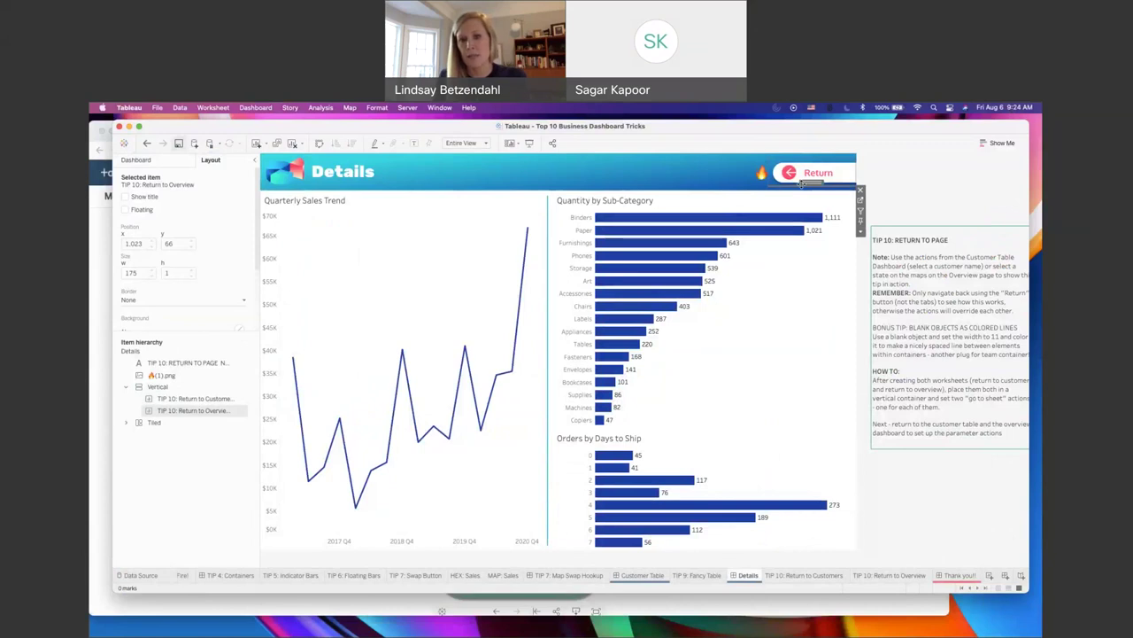
click(903, 176)
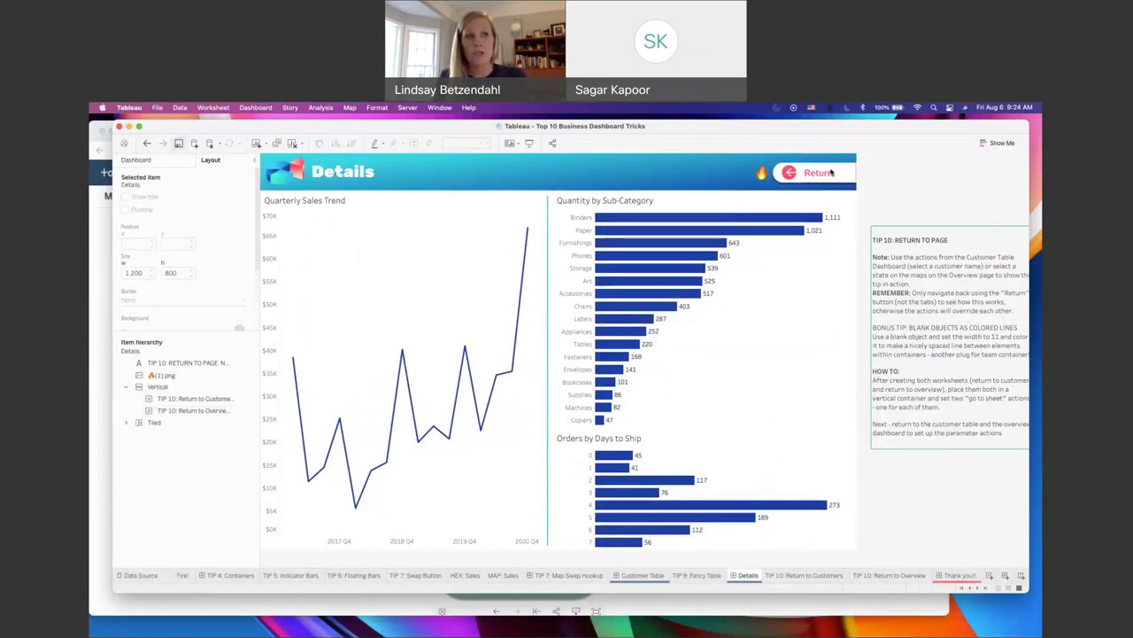
Step: Open the Details dashboard actions and review the source and target sheets of Return to Customers without changing them
click(256, 108)
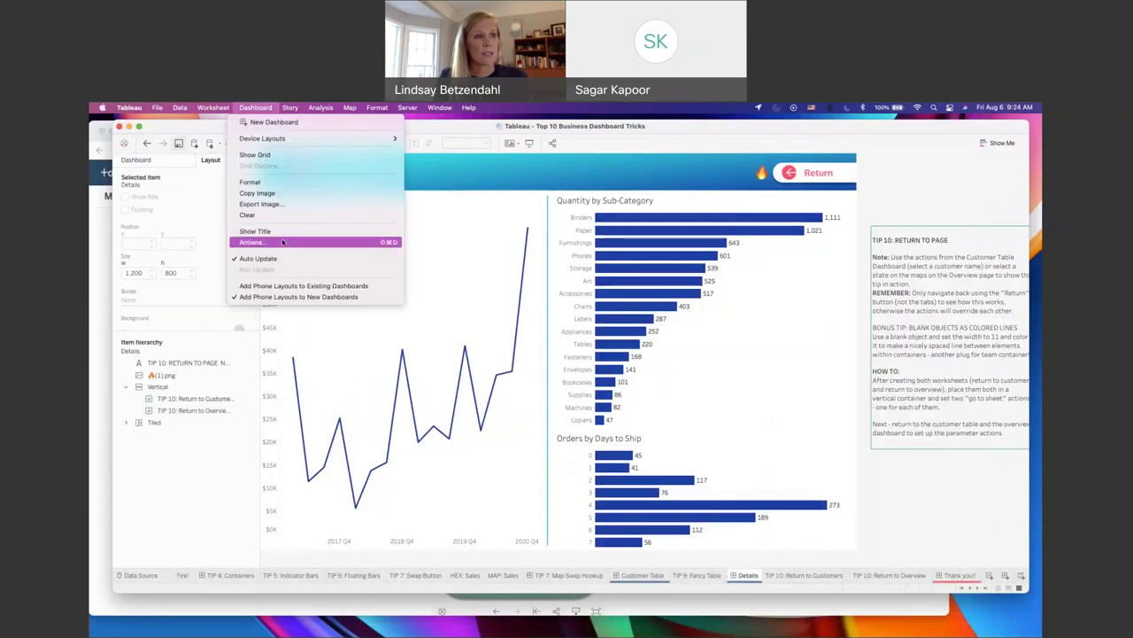
click(285, 240)
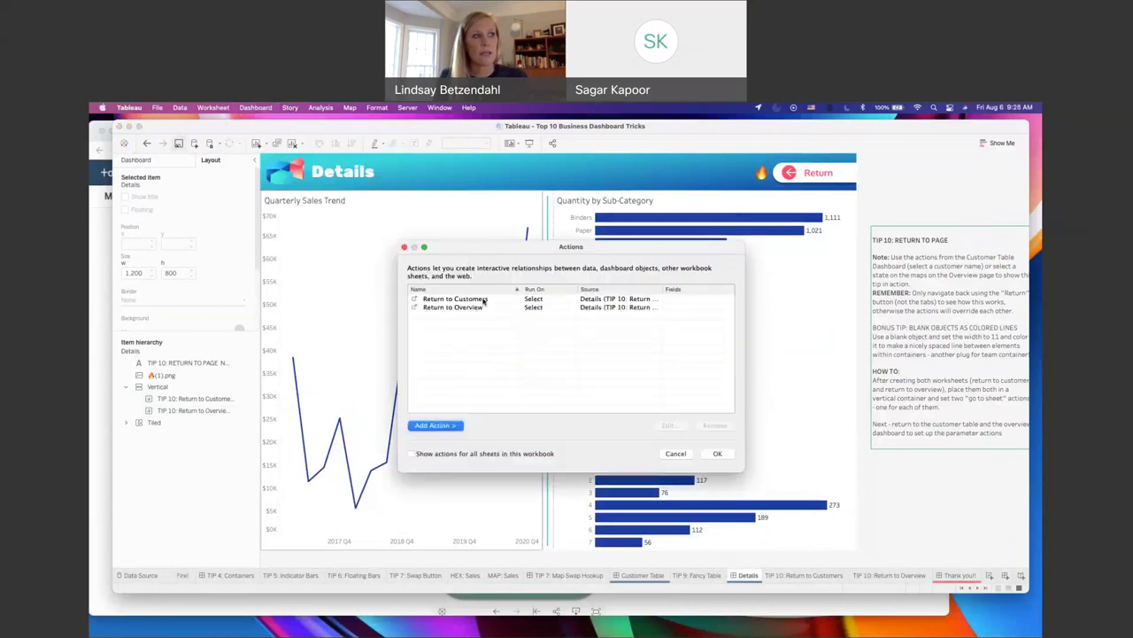
click(485, 301)
click(680, 425)
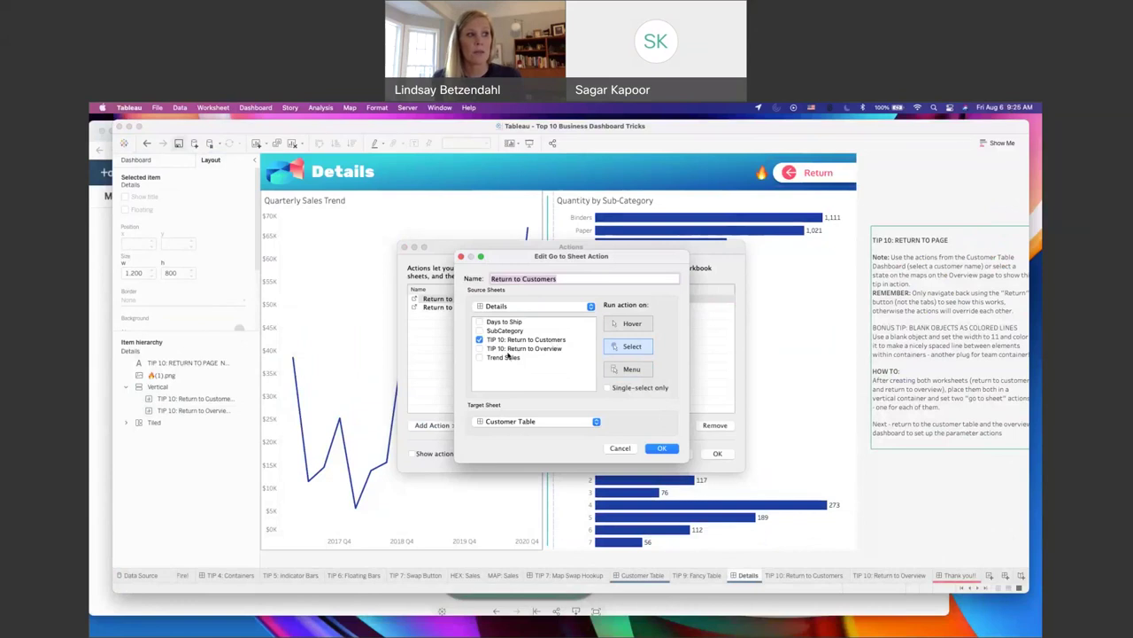
click(622, 448)
Step: Review the Return to Overview go-to-sheet action, close the actions without changes, and select the Return button on the Details dashboard
click(480, 308)
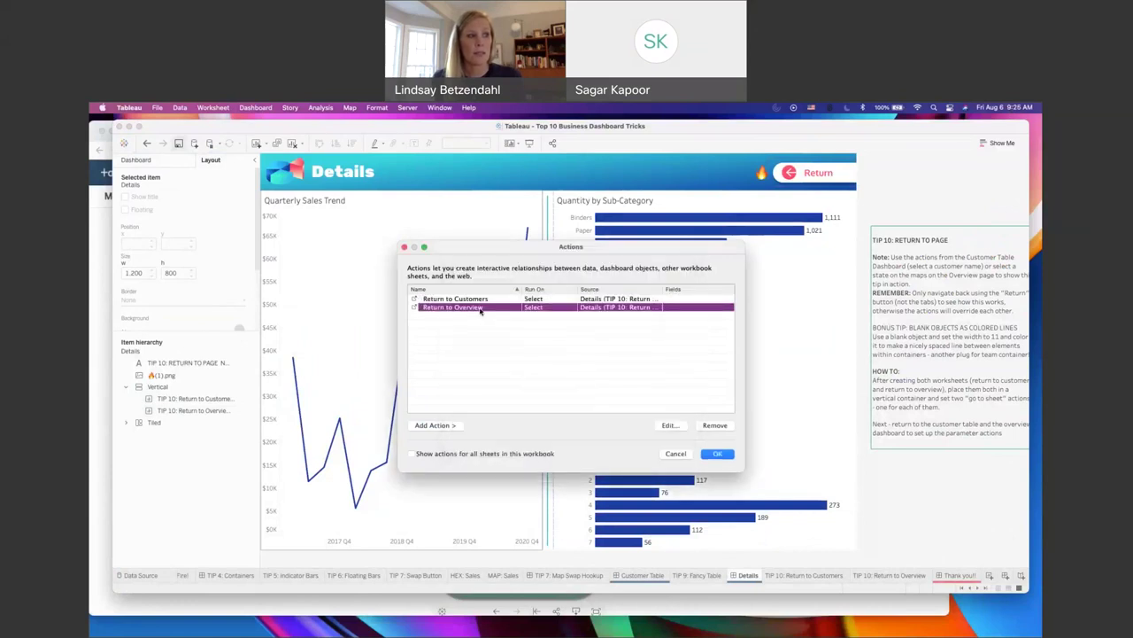
click(670, 426)
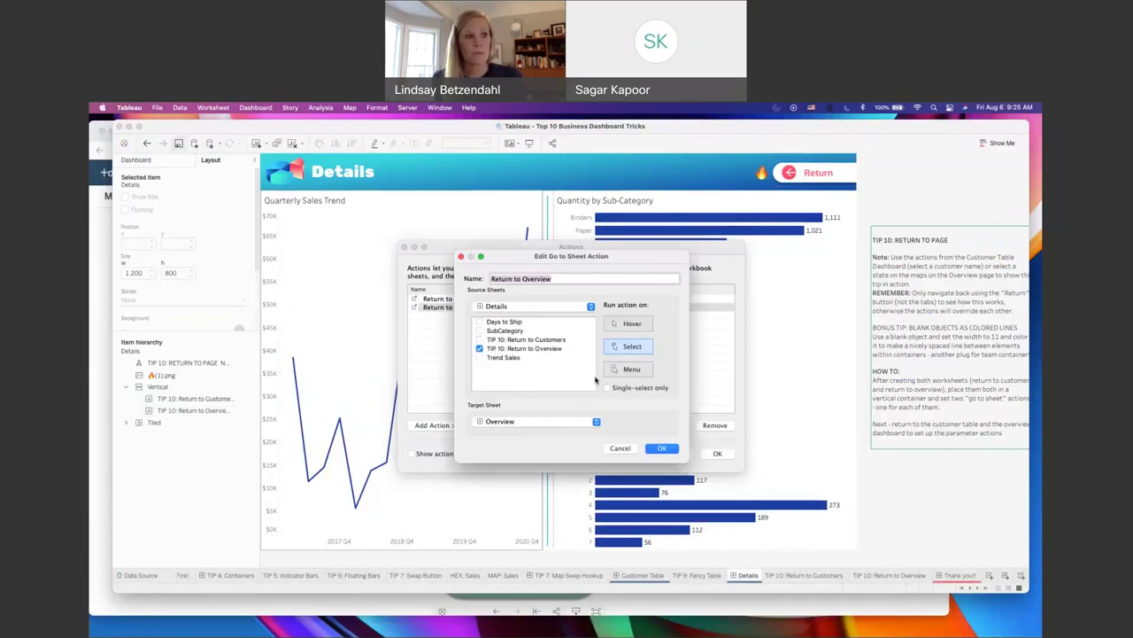
click(671, 451)
click(675, 453)
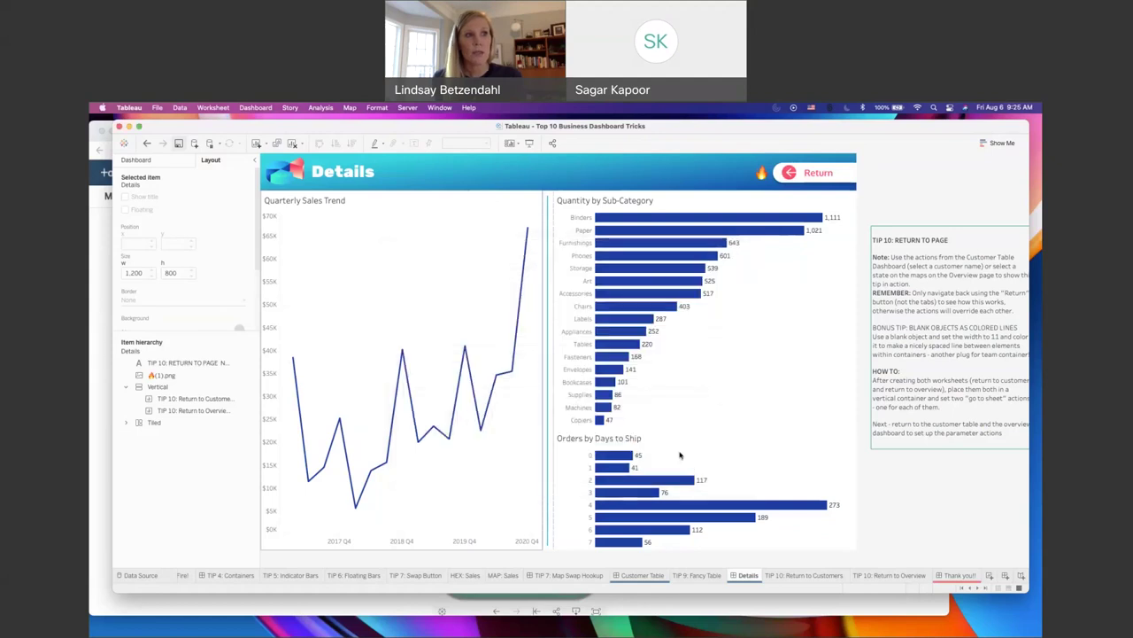
click(811, 176)
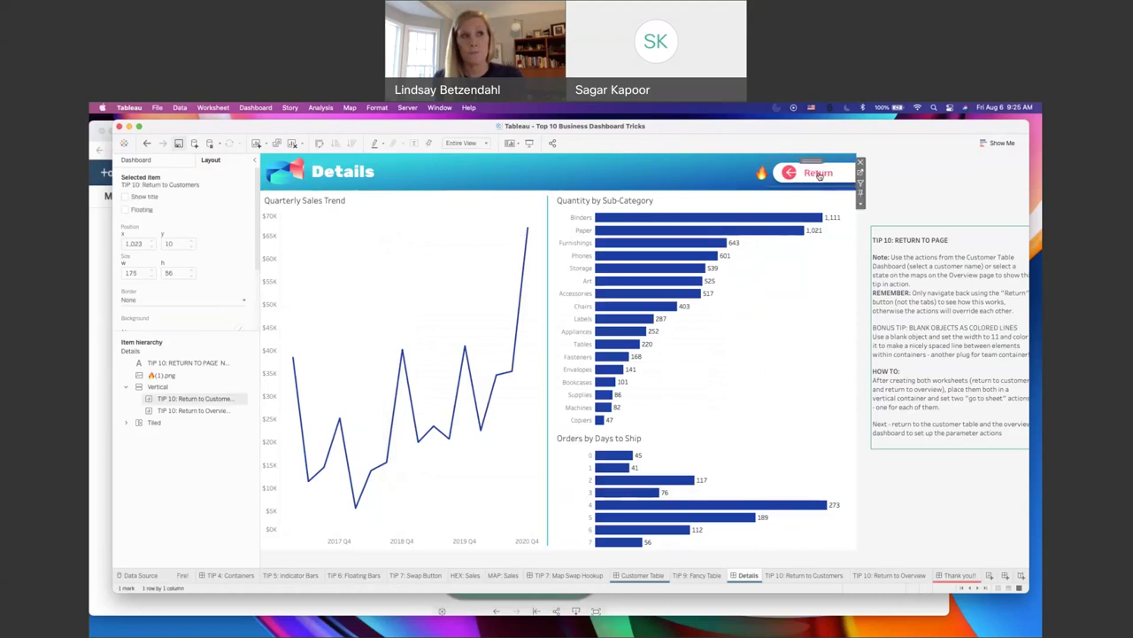
Step: On the Customer Table dashboard, open the Parameter - From Customers action's settings
click(641, 577)
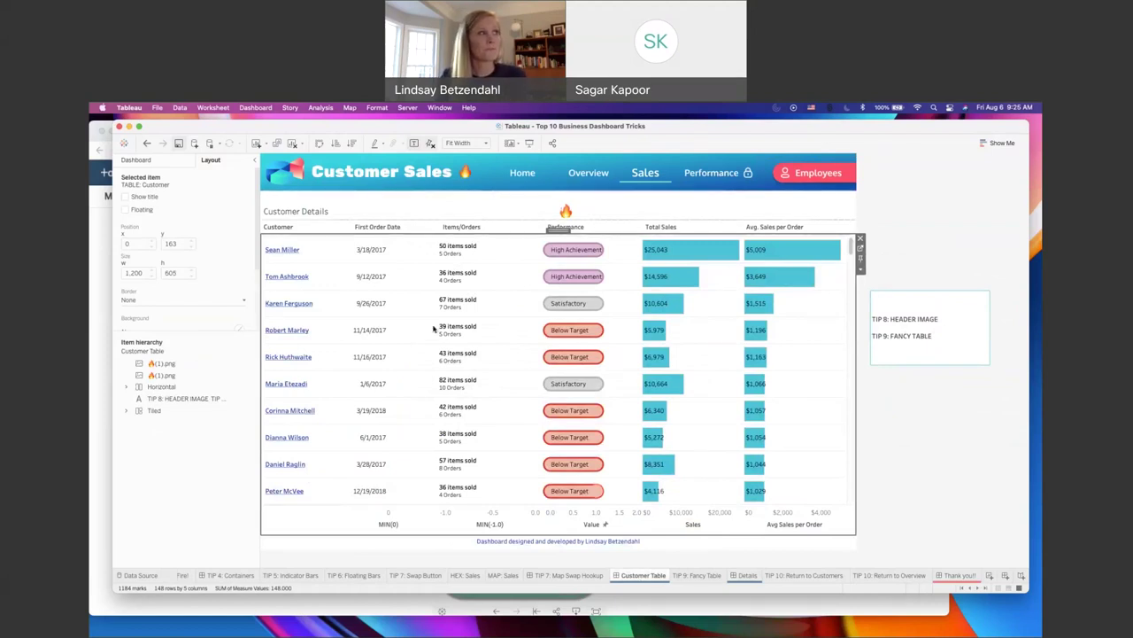
click(255, 107)
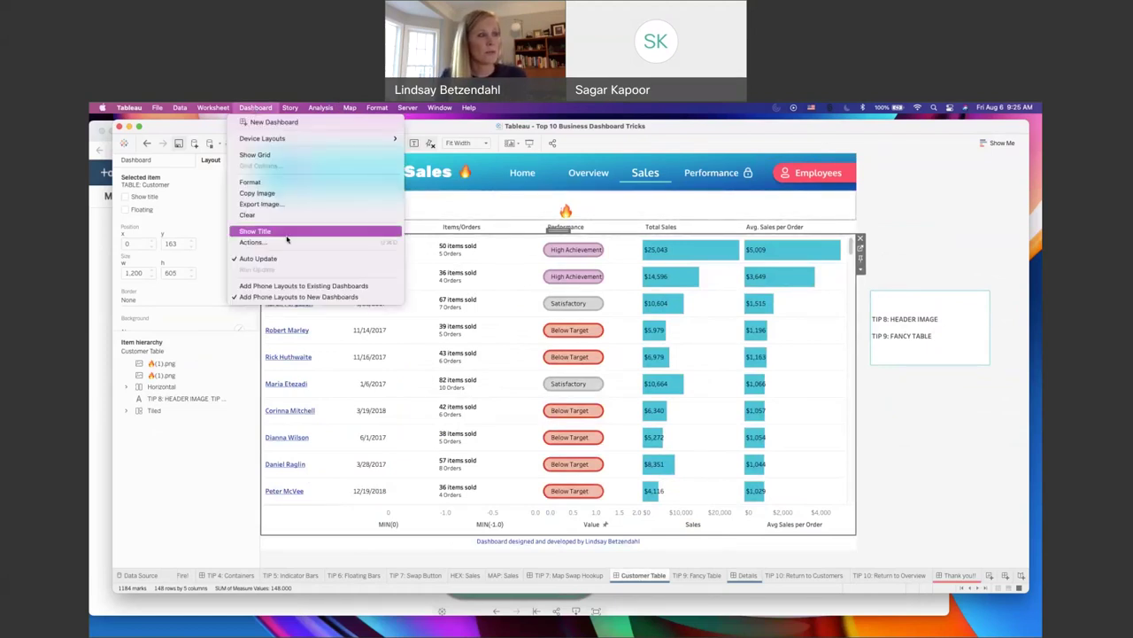
click(252, 242)
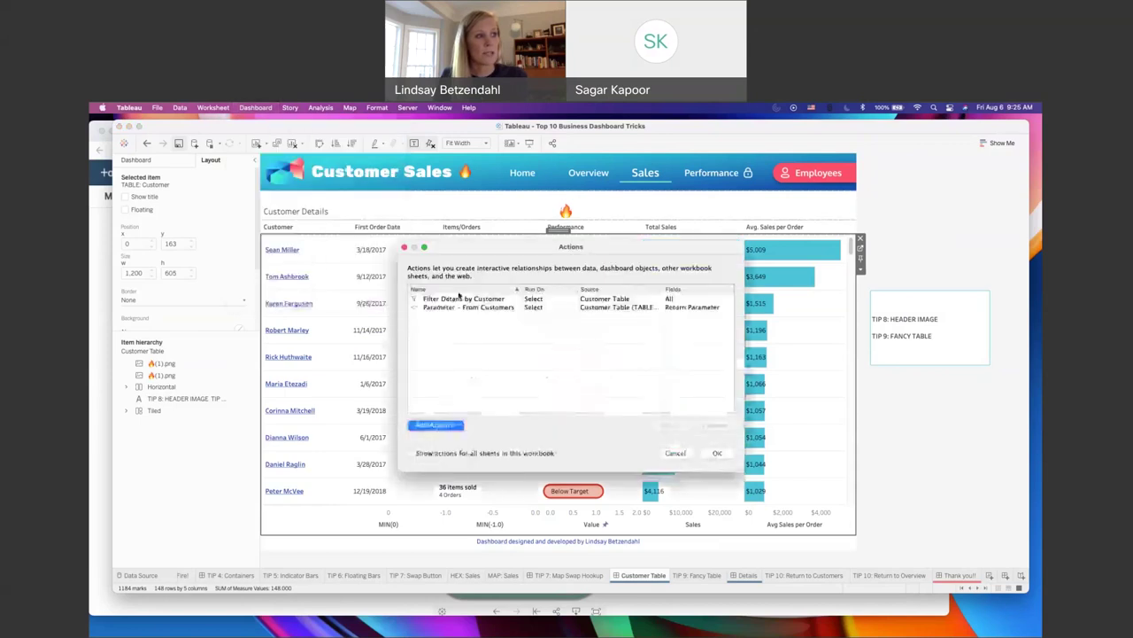
click(459, 307)
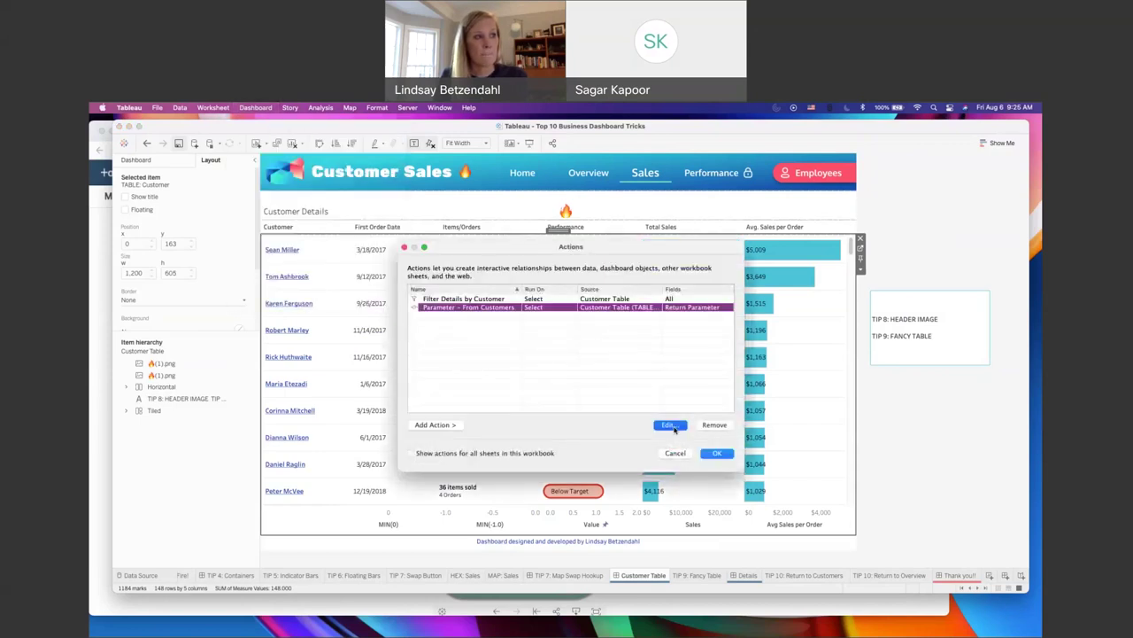
click(670, 426)
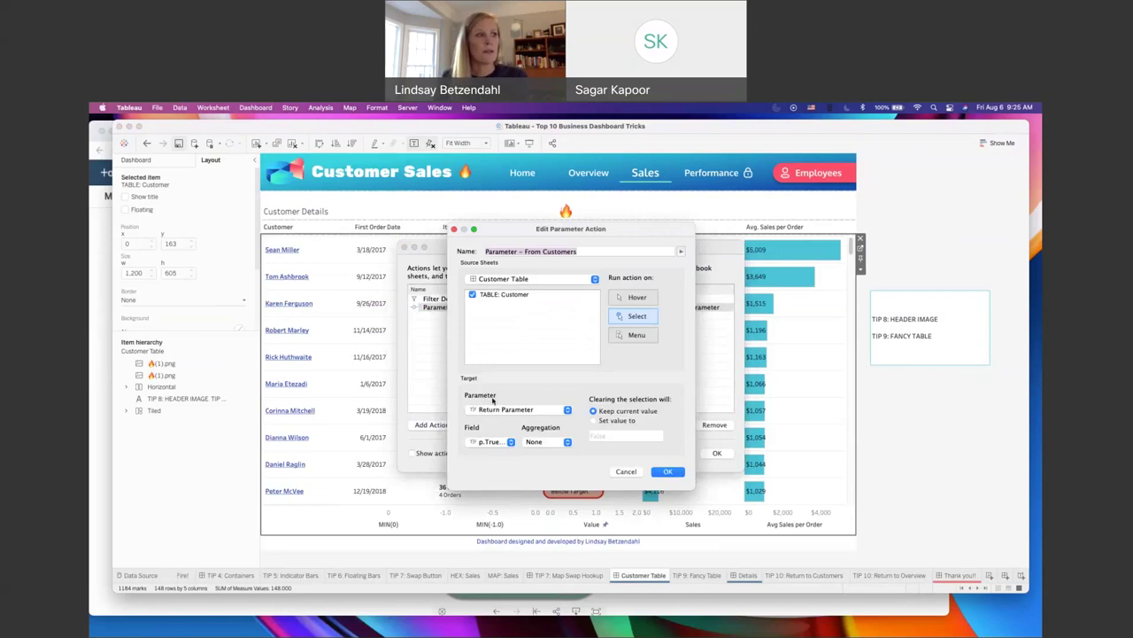
Step: Check the parameter action's target choices, keeping Return Parameter as the parameter and p.True as the field
click(518, 411)
click(518, 412)
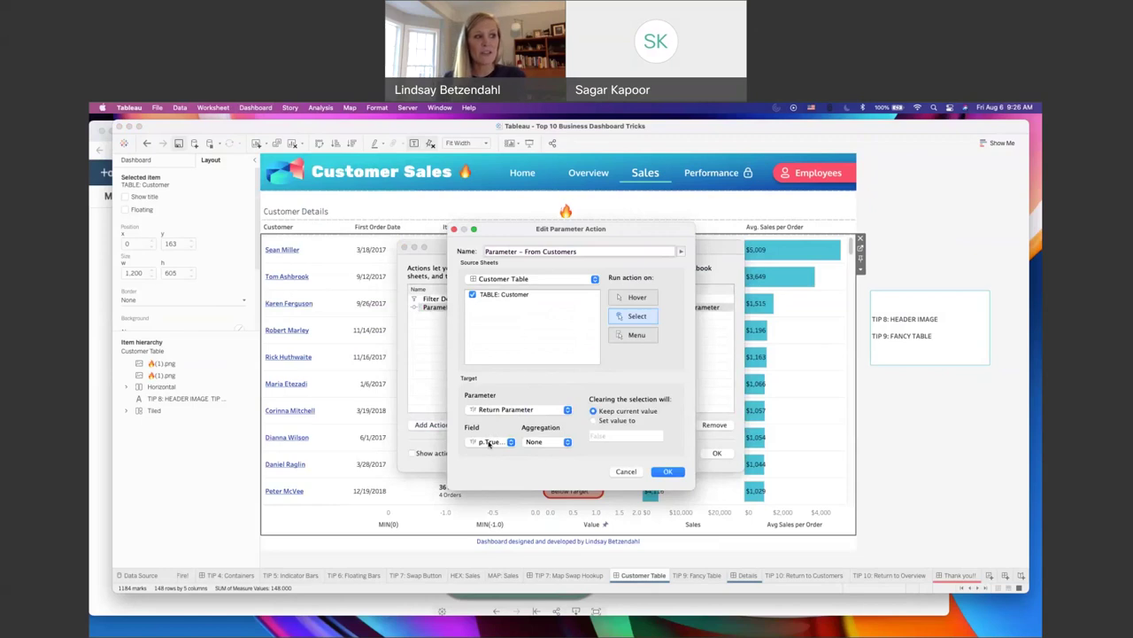
click(489, 442)
click(524, 473)
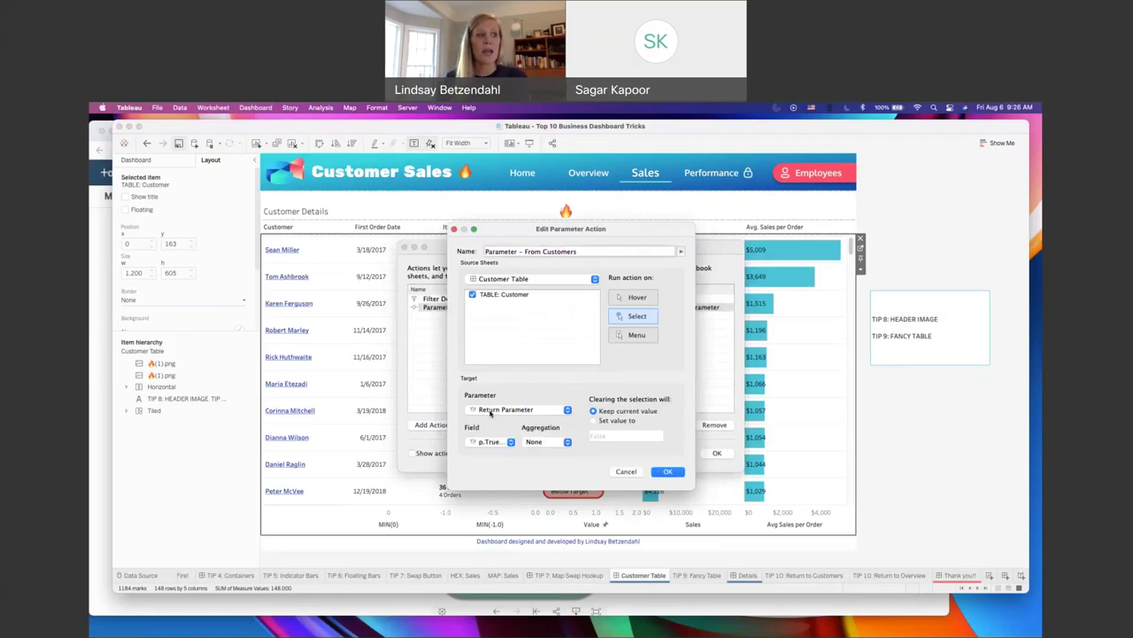